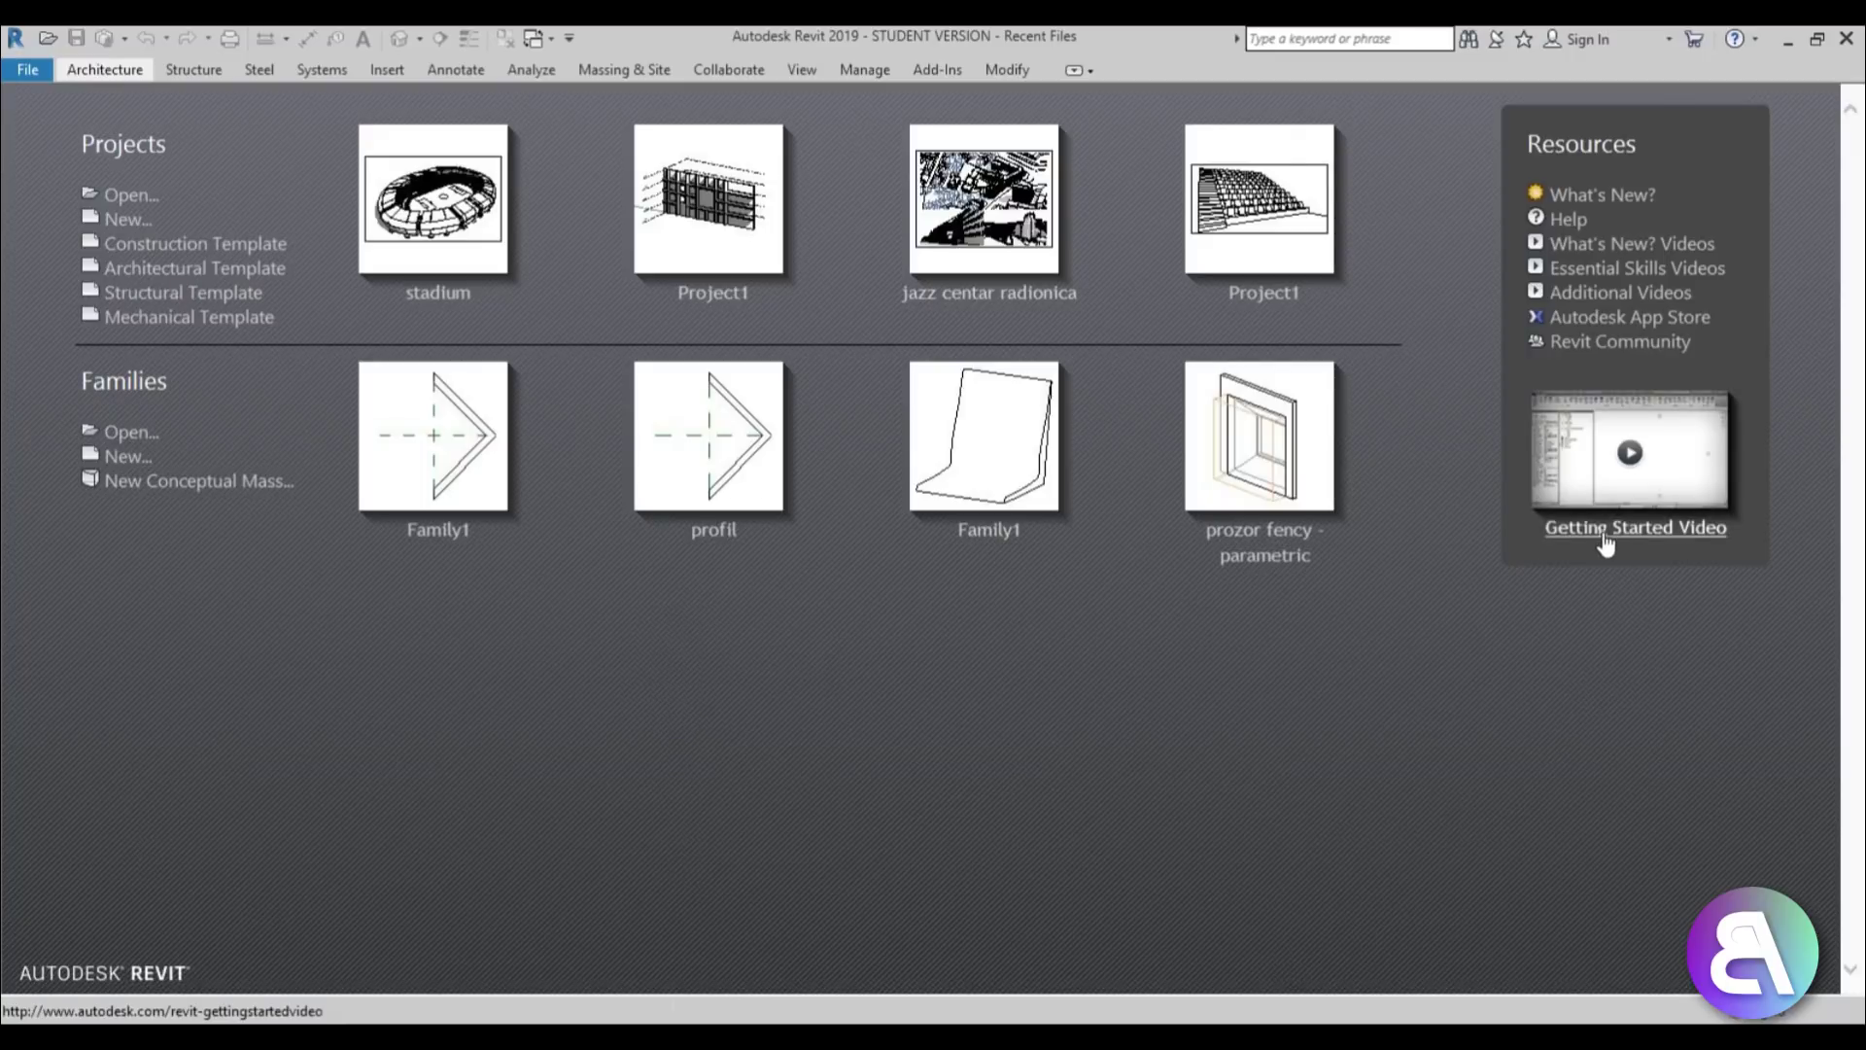
Start a new project from the Architectural Template and set the project's length units to metres.
click(218, 275)
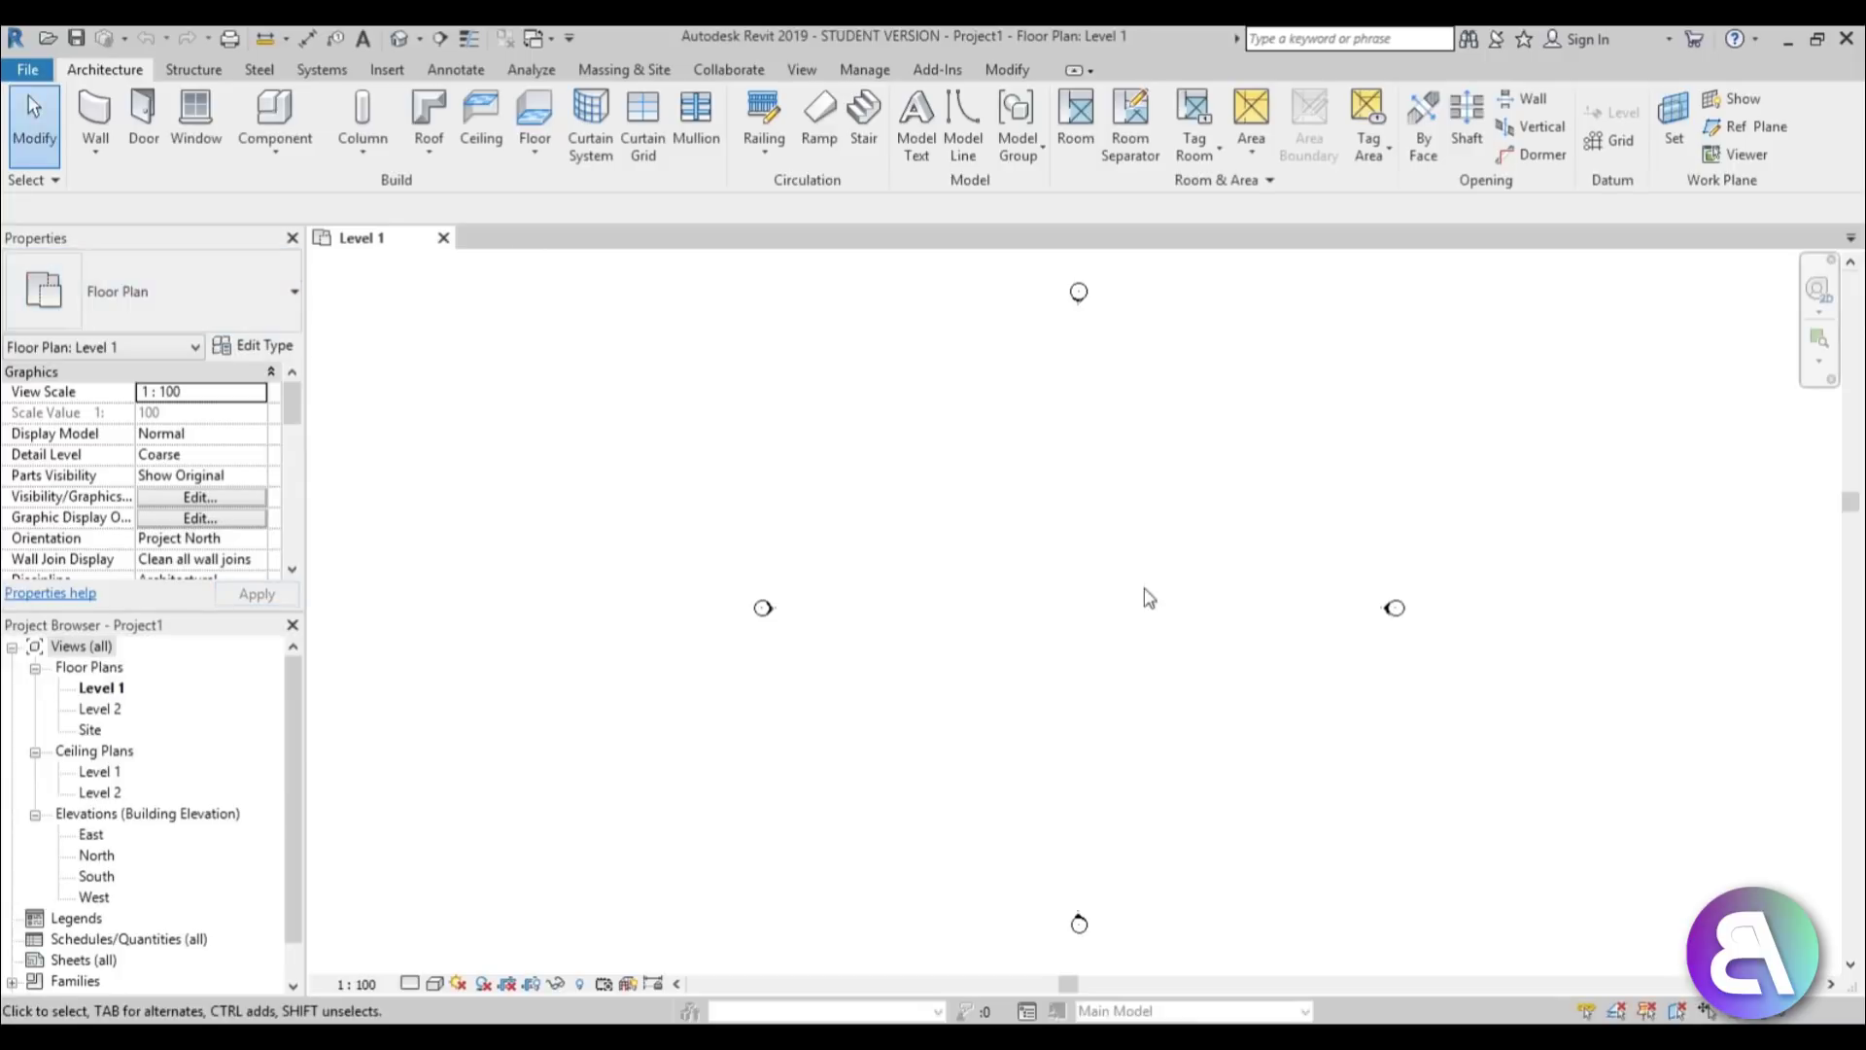
middle_drag(1147, 597, 1137, 603)
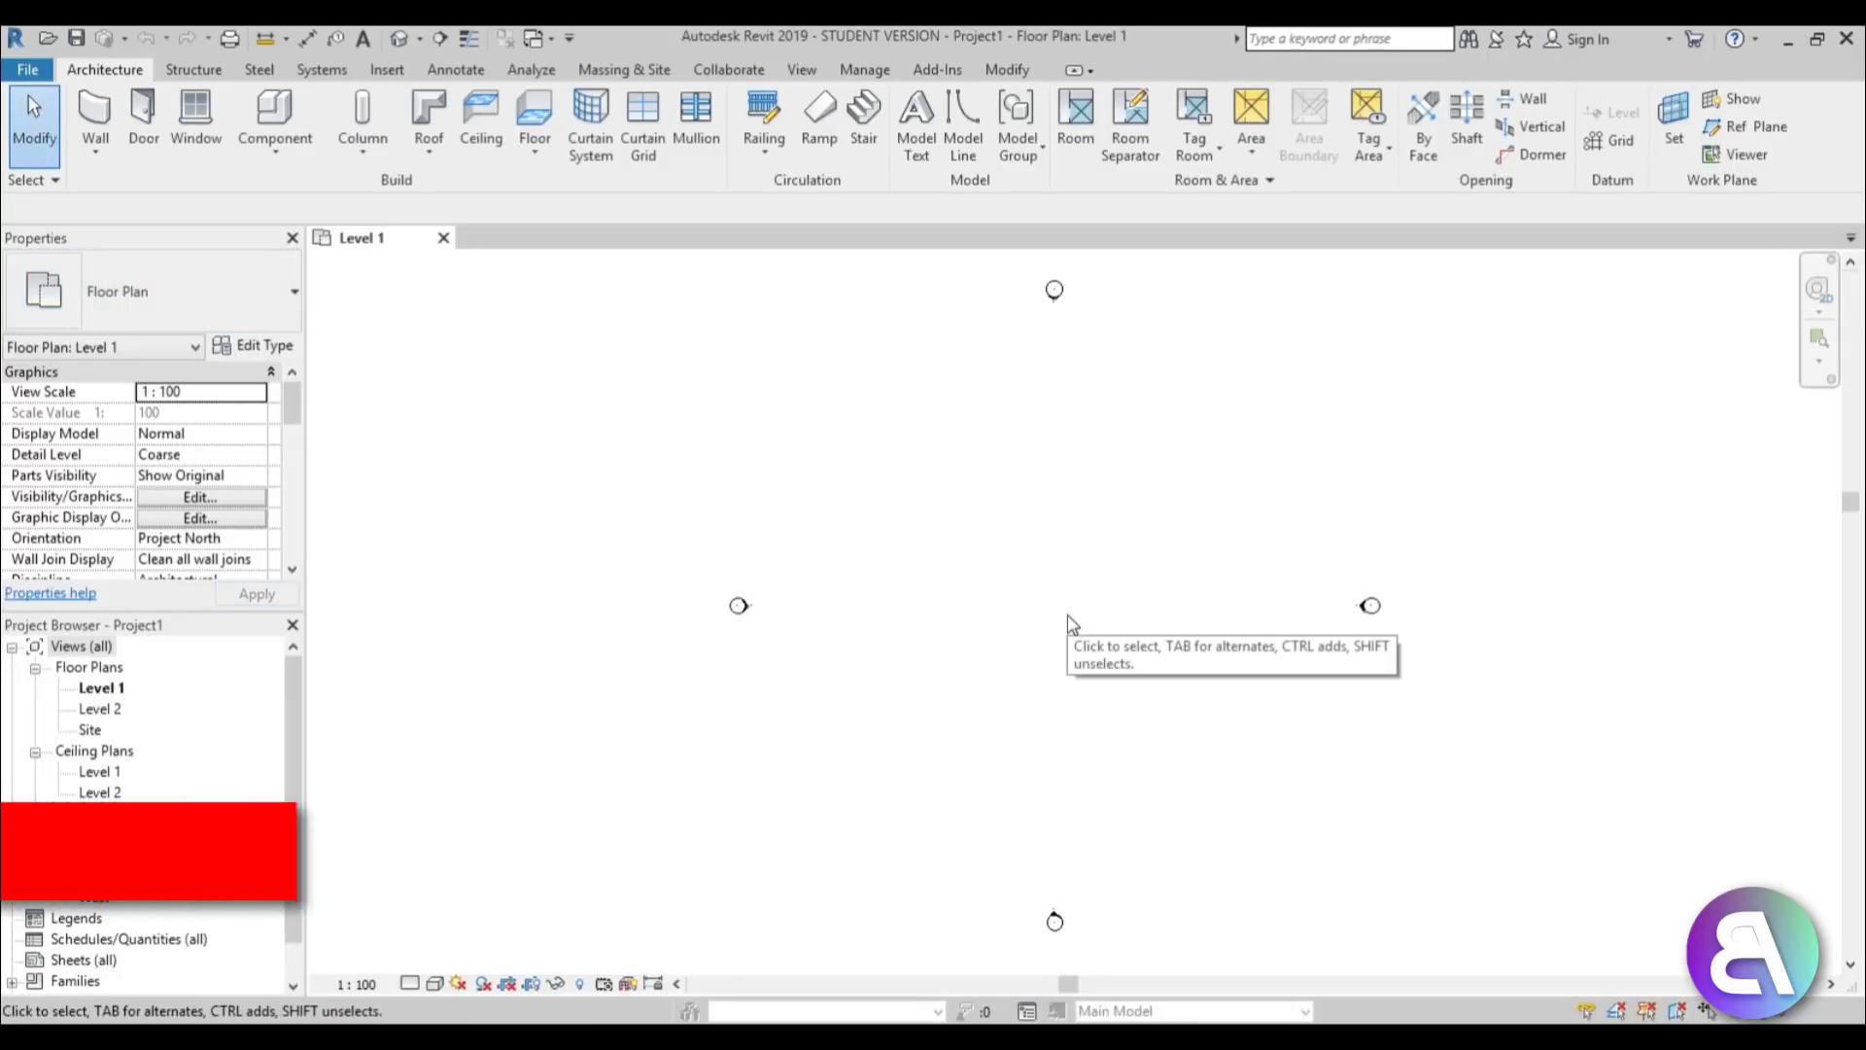
key(u)
key(n)
click(1016, 363)
click(957, 406)
click(933, 489)
click(951, 692)
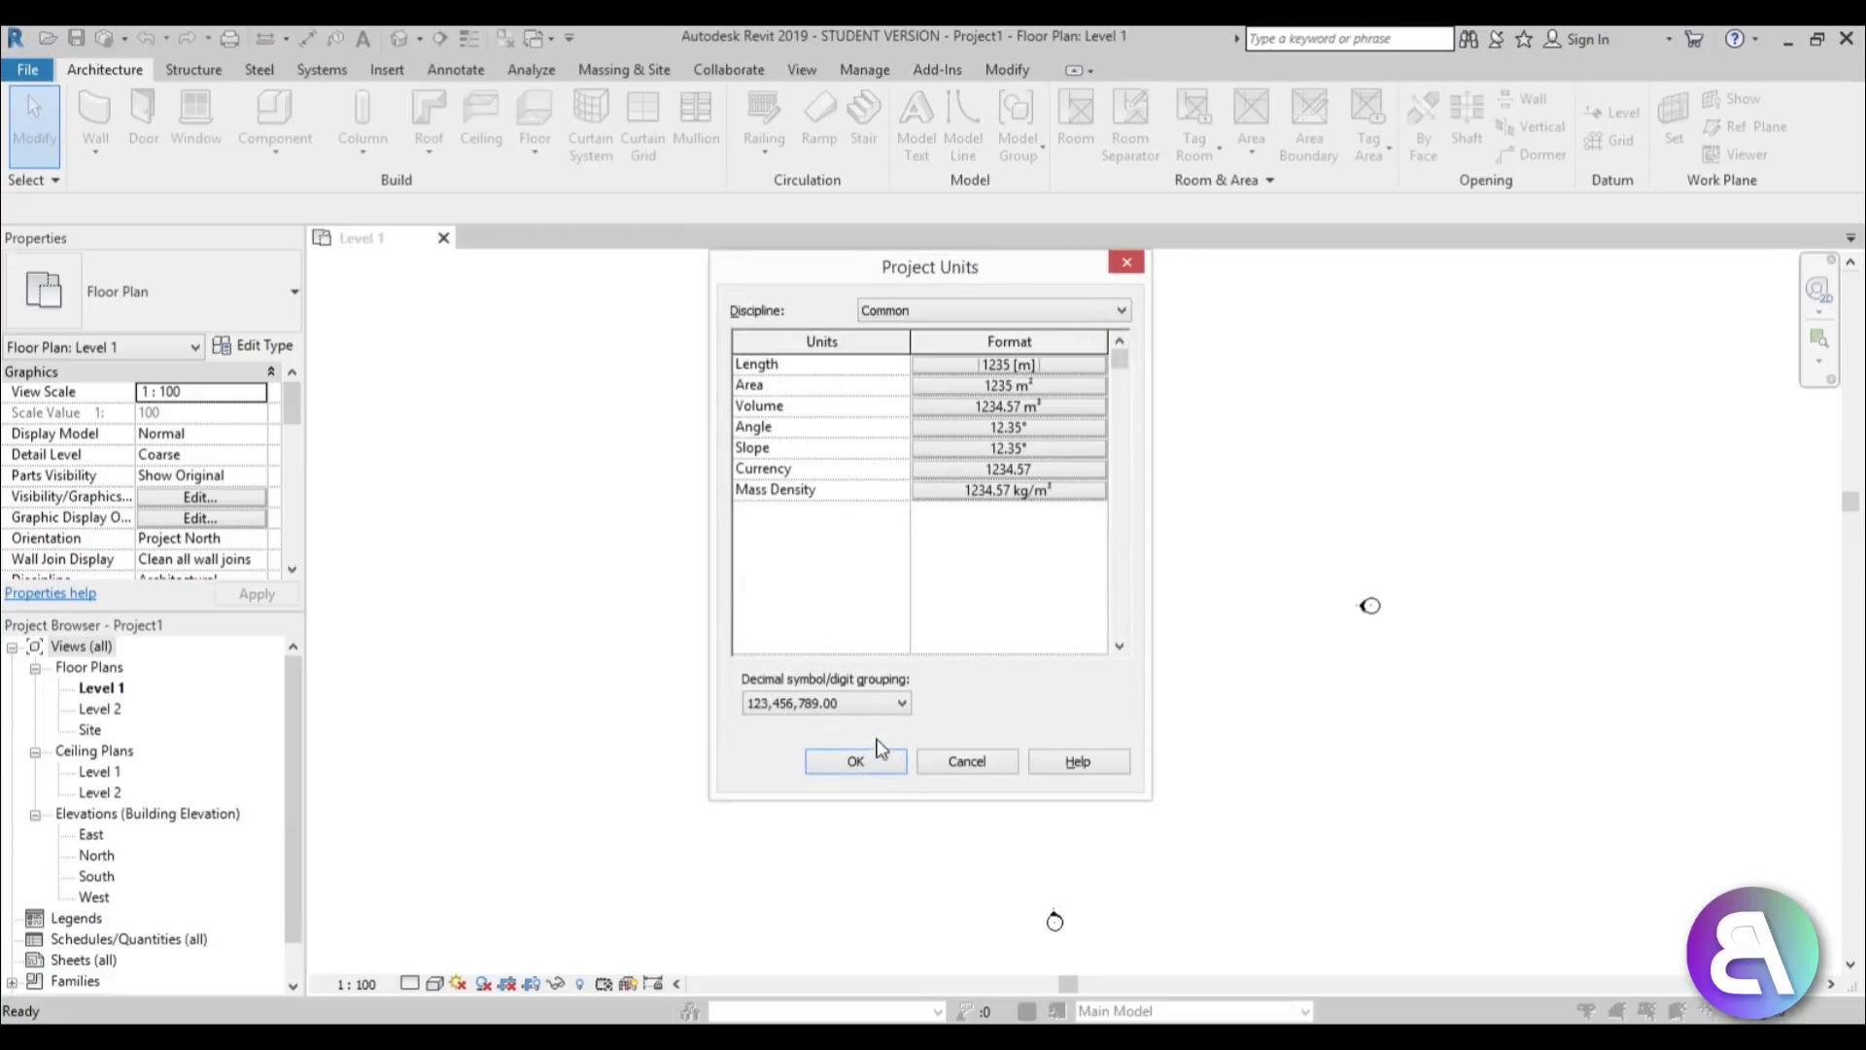
click(856, 761)
Begin an in-place mass, dismissing the Show Mass notice and accepting the name Mass 1.
scroll(888, 538, down, 3)
scroll(821, 520, down, 1)
scroll(832, 529, up, 1)
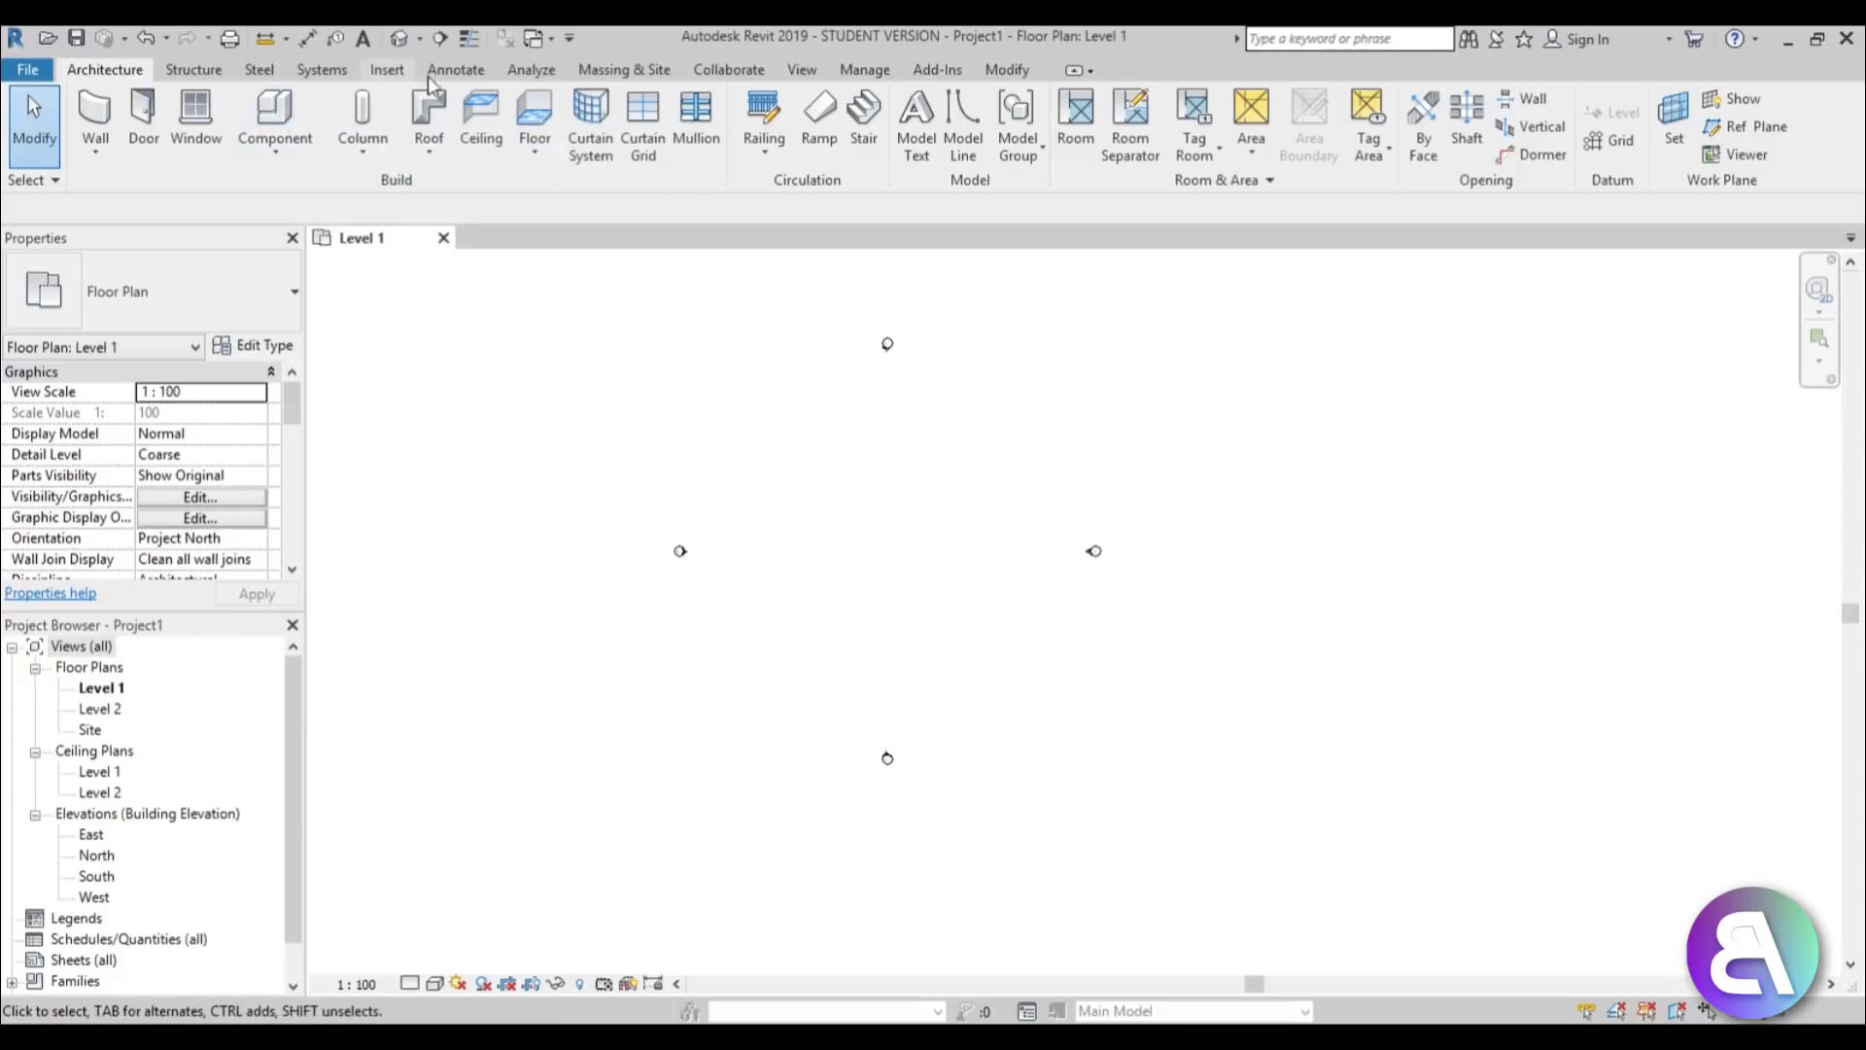
click(603, 72)
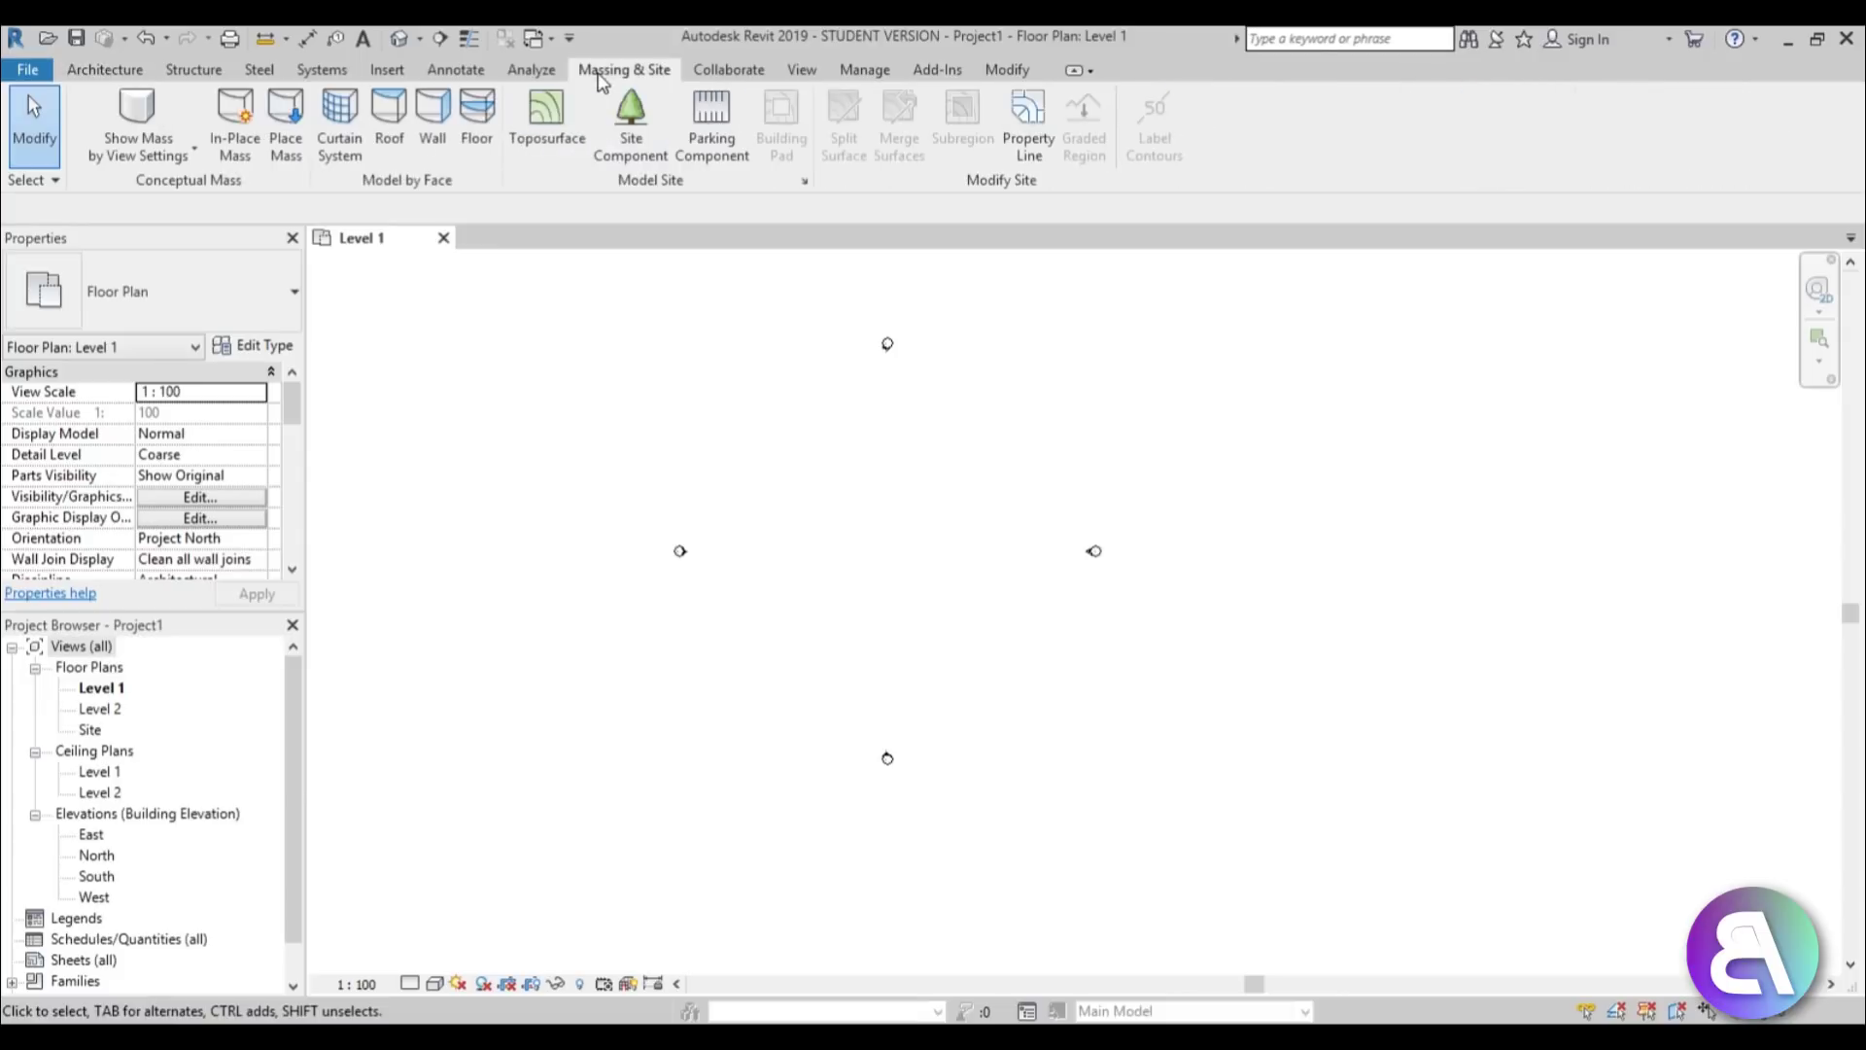
click(233, 145)
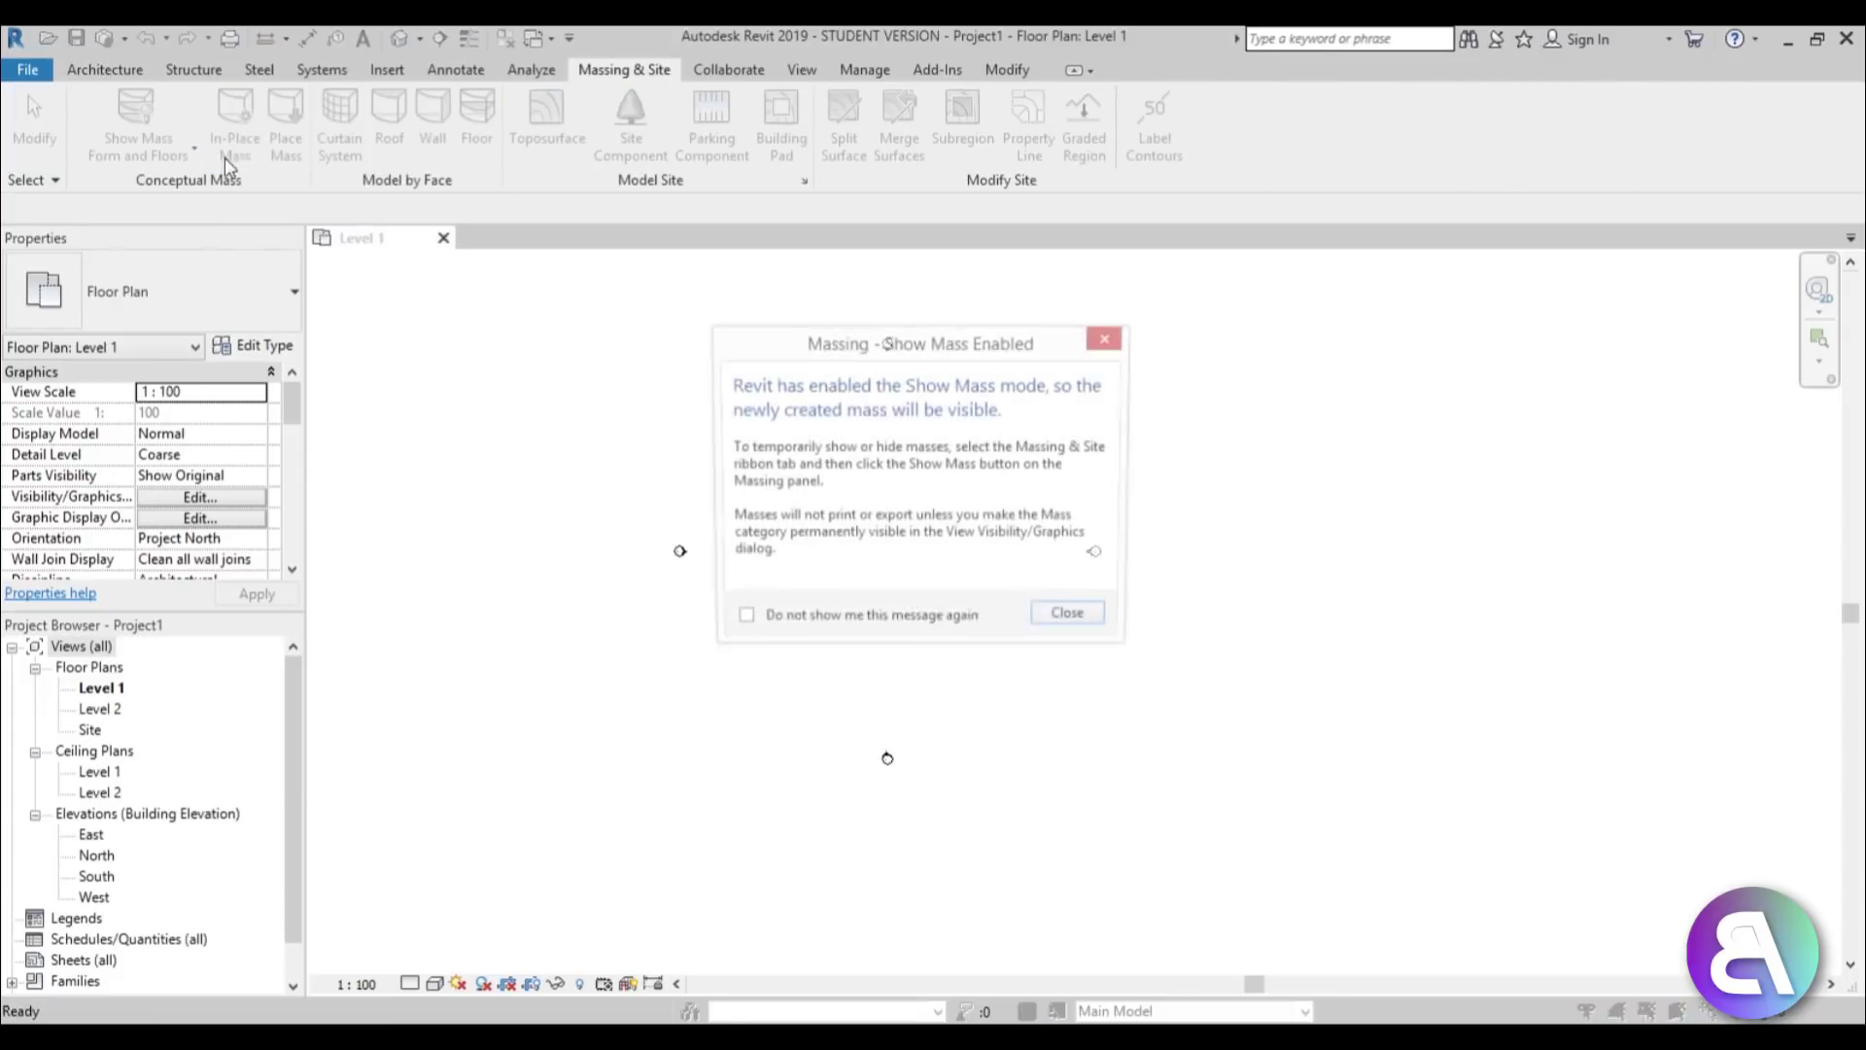
click(1090, 620)
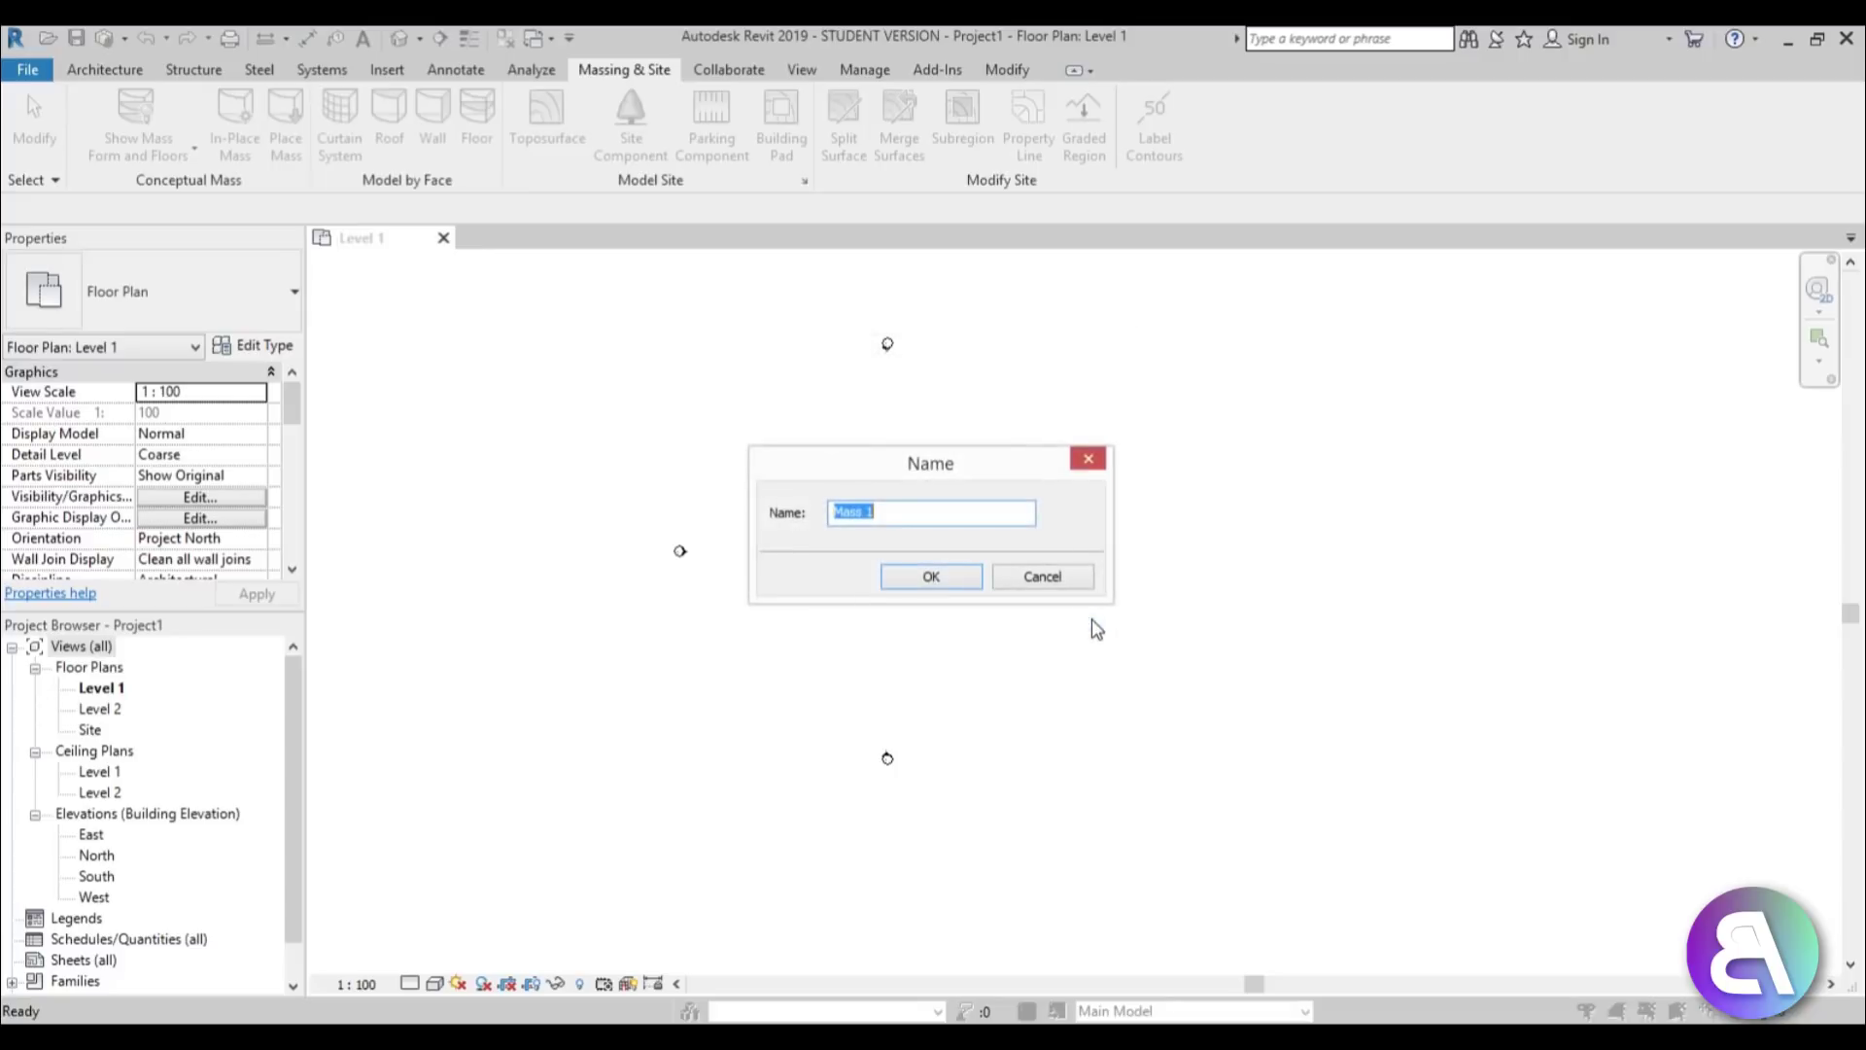
click(968, 576)
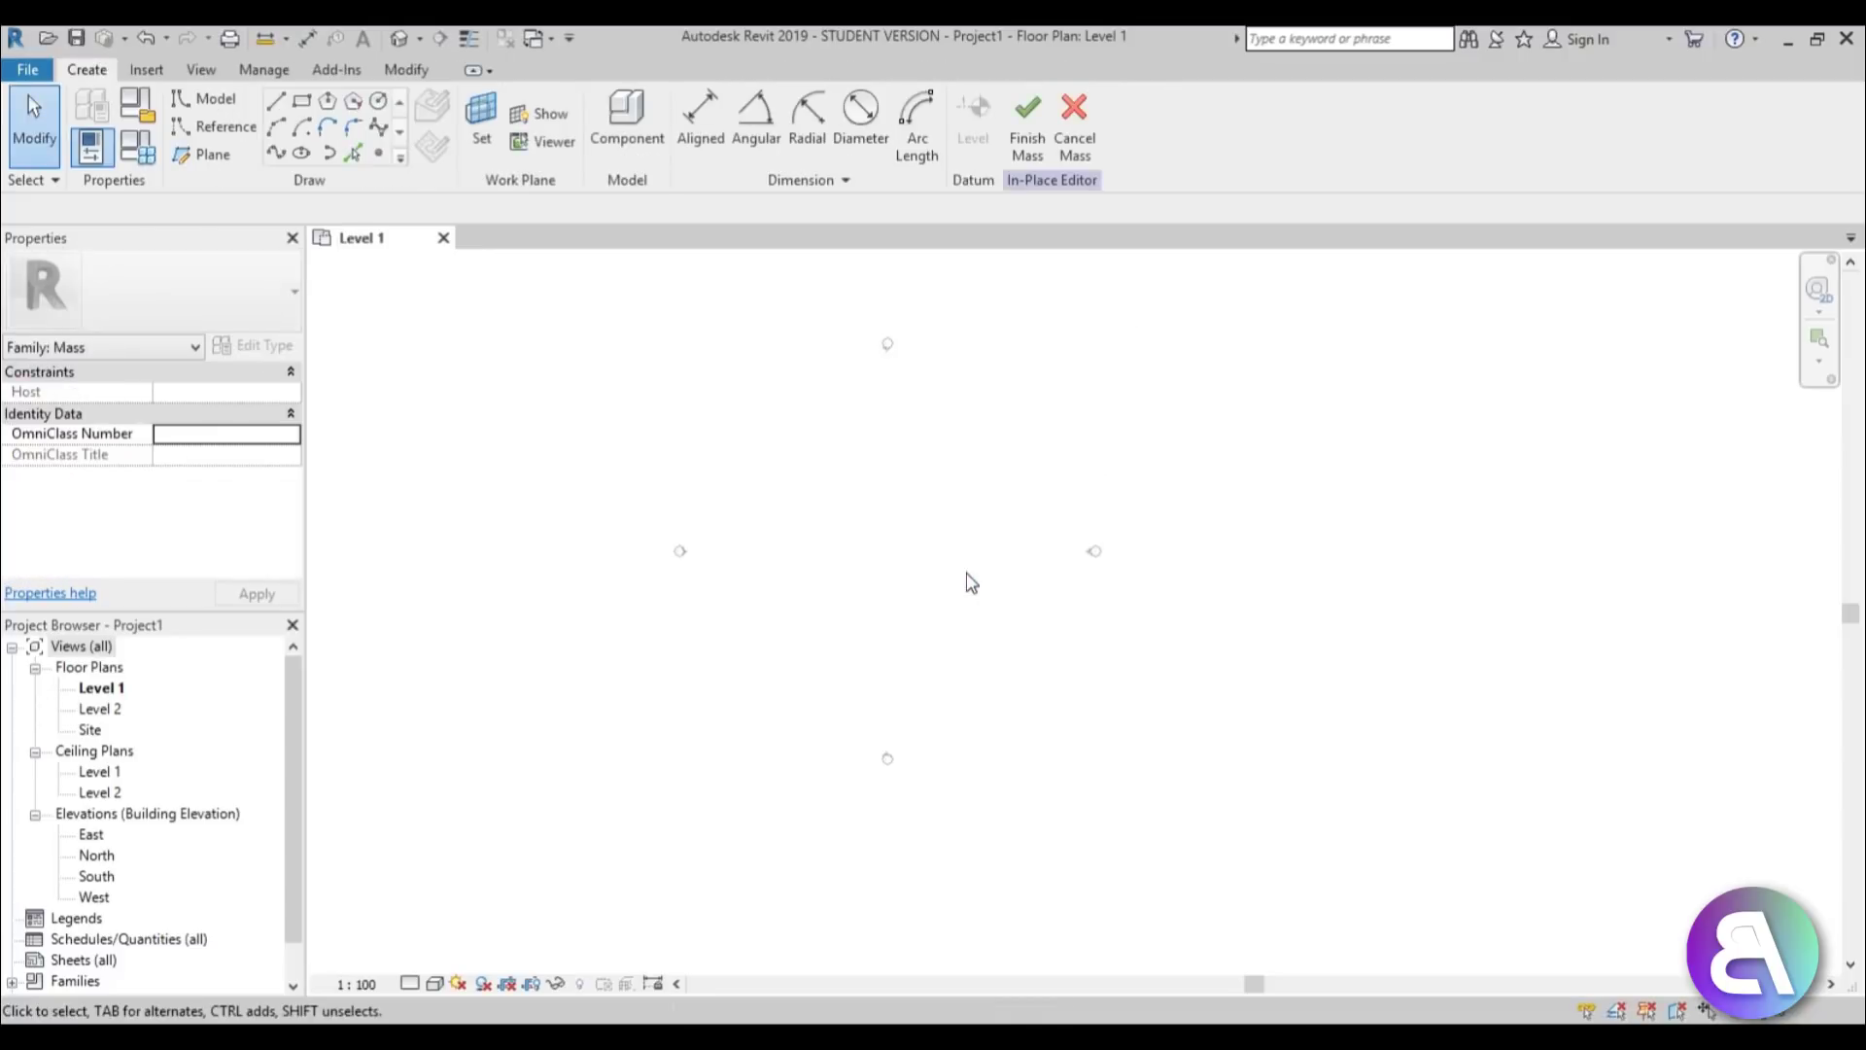
Set Level 1 as the work plane for the mass.
middle_drag(929, 586, 929, 589)
click(480, 156)
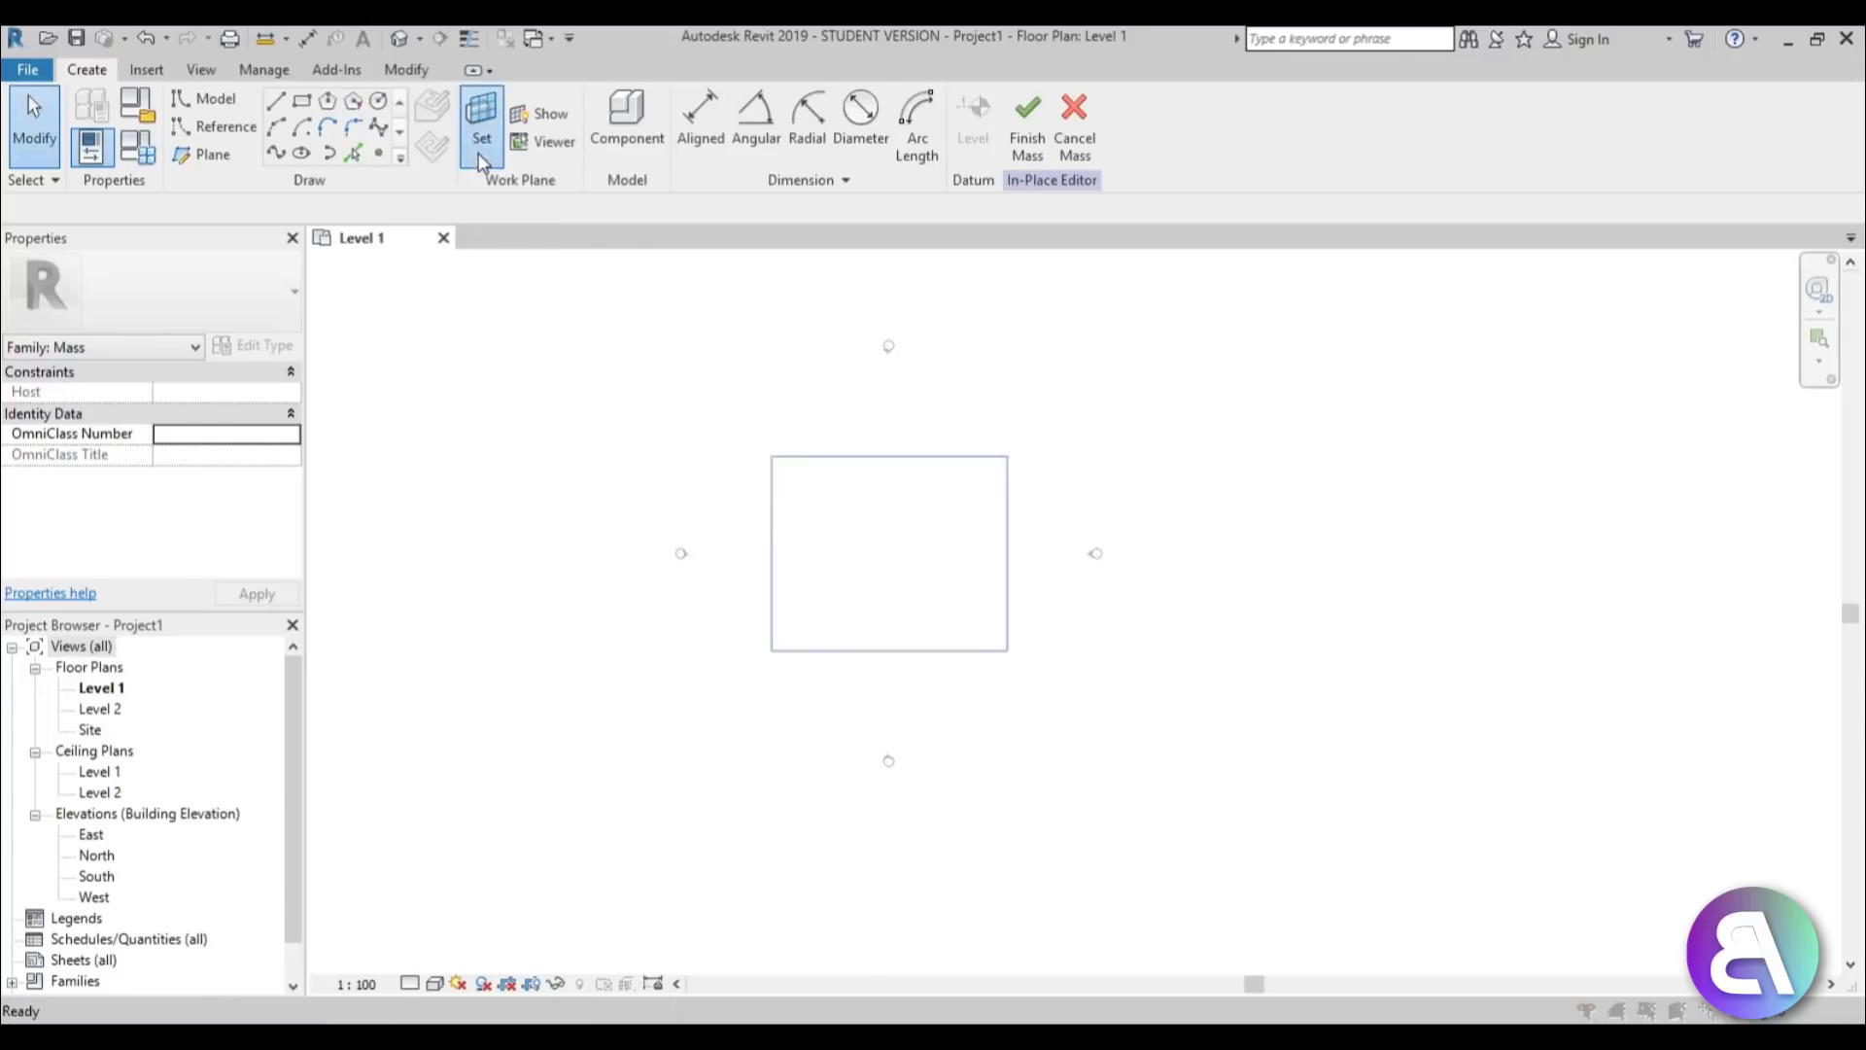
click(844, 698)
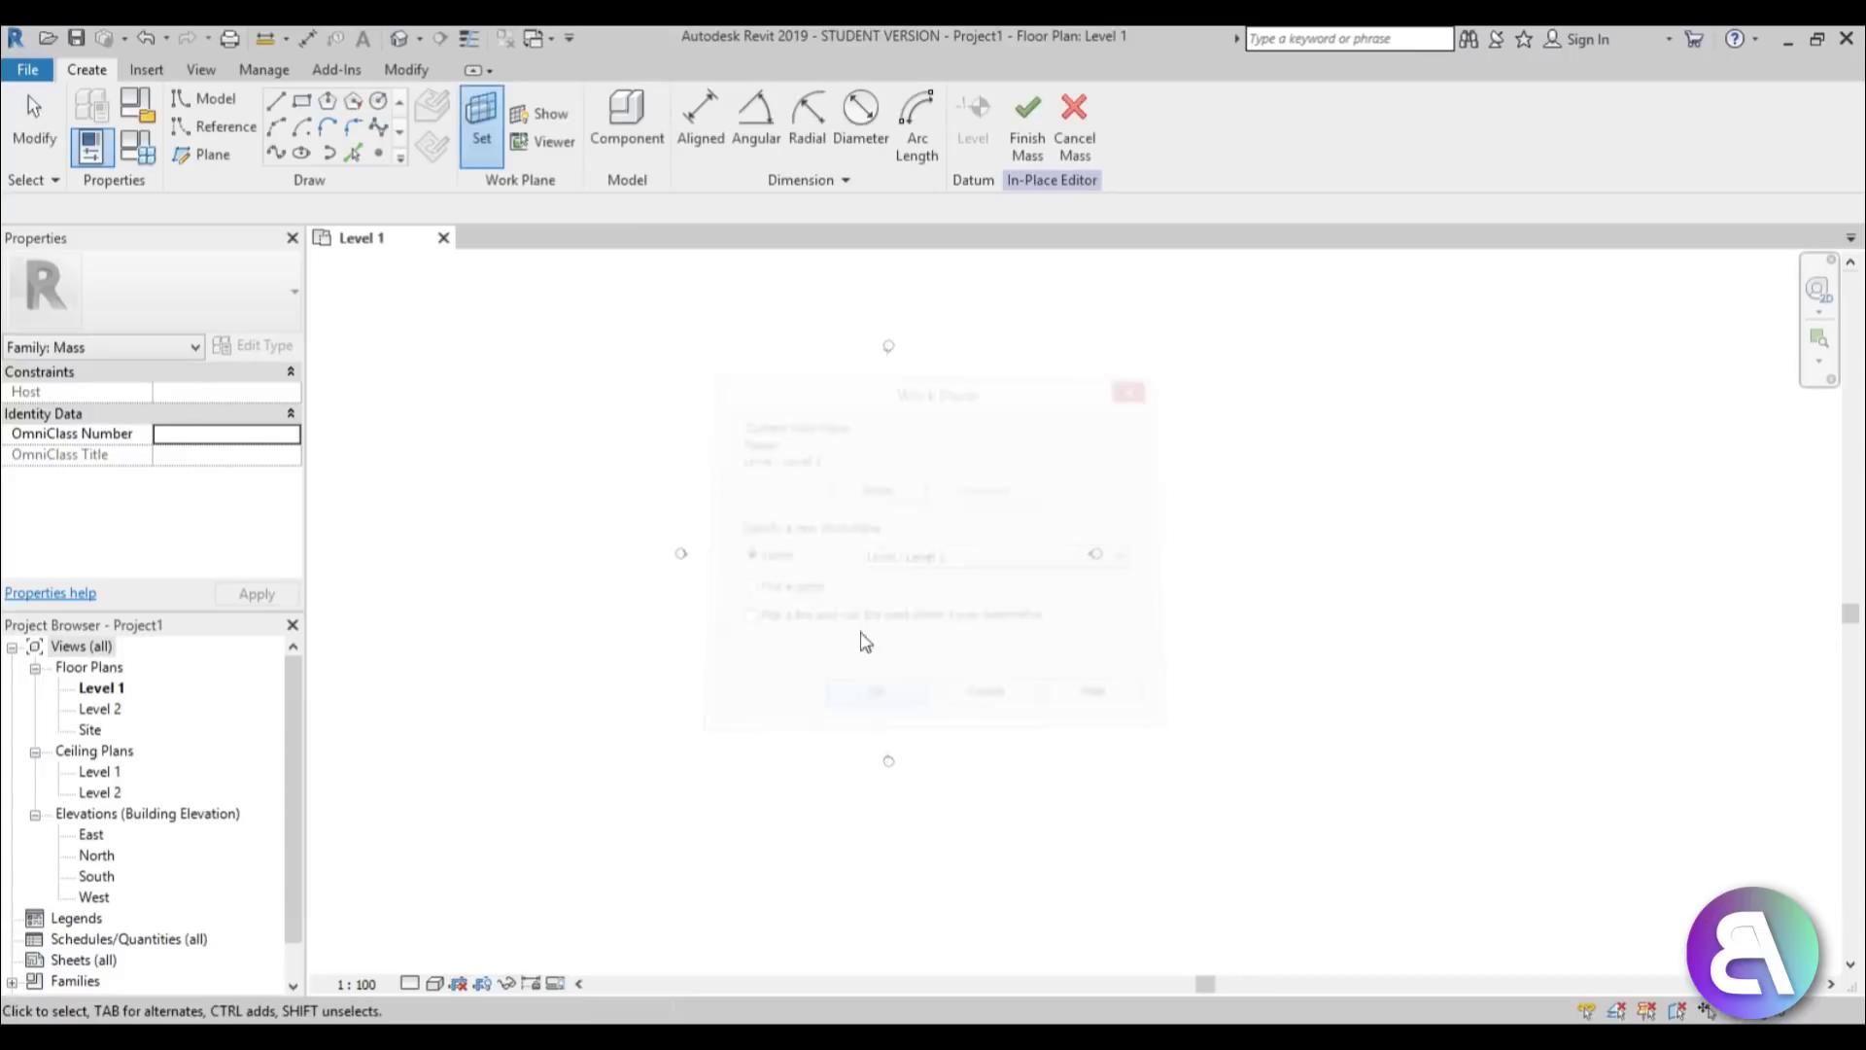
Sketch a reference-line rectangle about 27 m wide and 43 m high between the elevation markers.
click(225, 134)
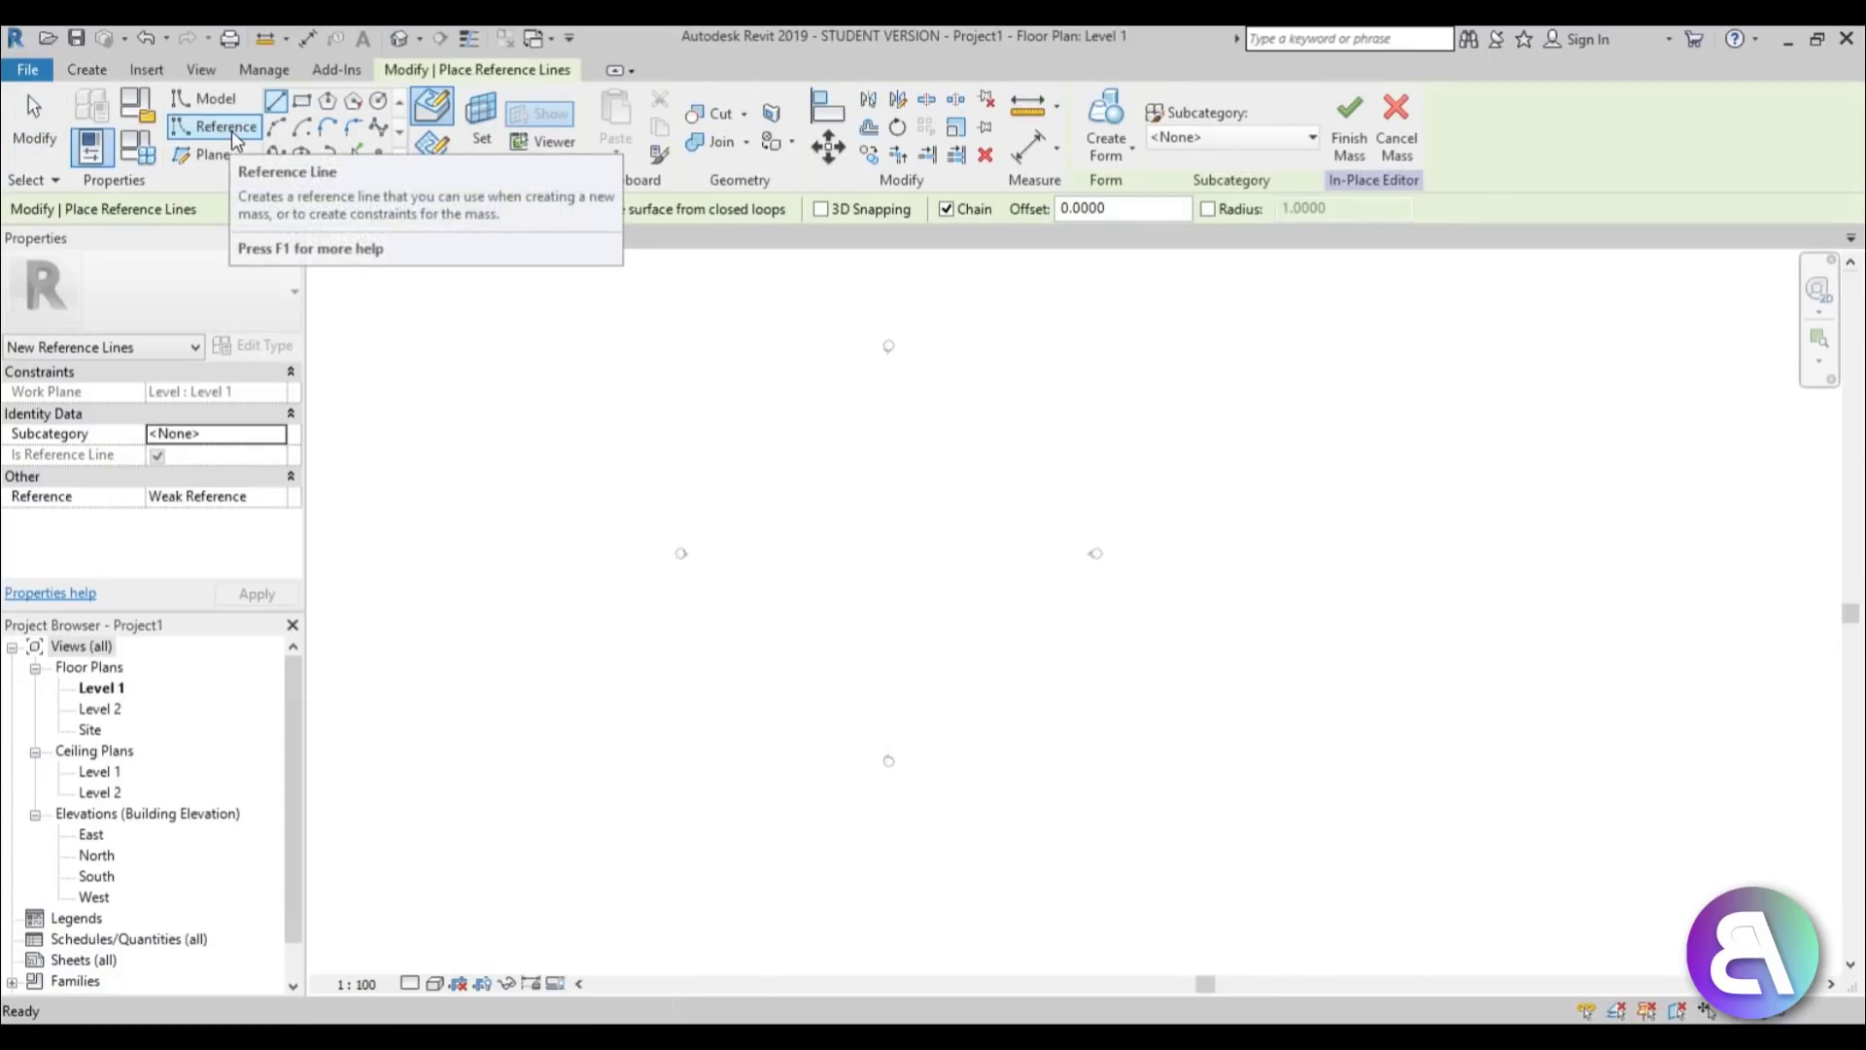
click(299, 103)
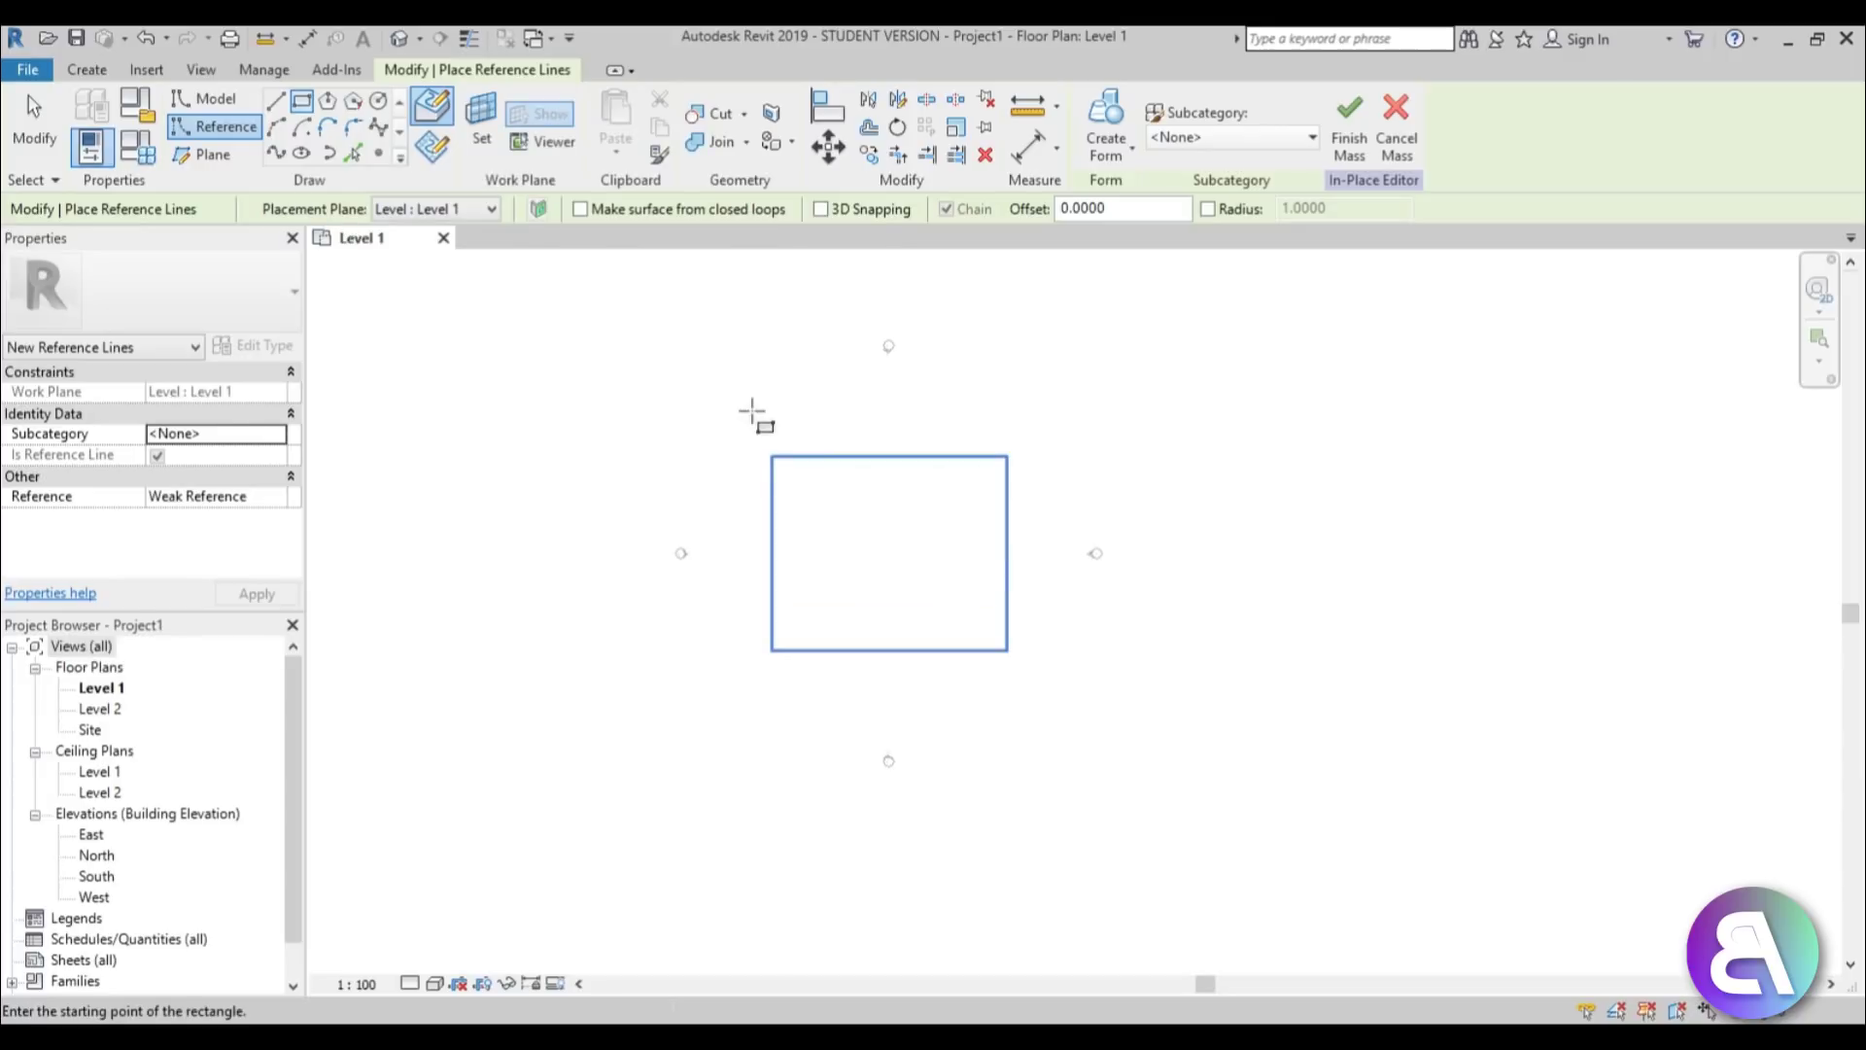
click(772, 363)
click(994, 726)
scroll(1008, 579, up, 2)
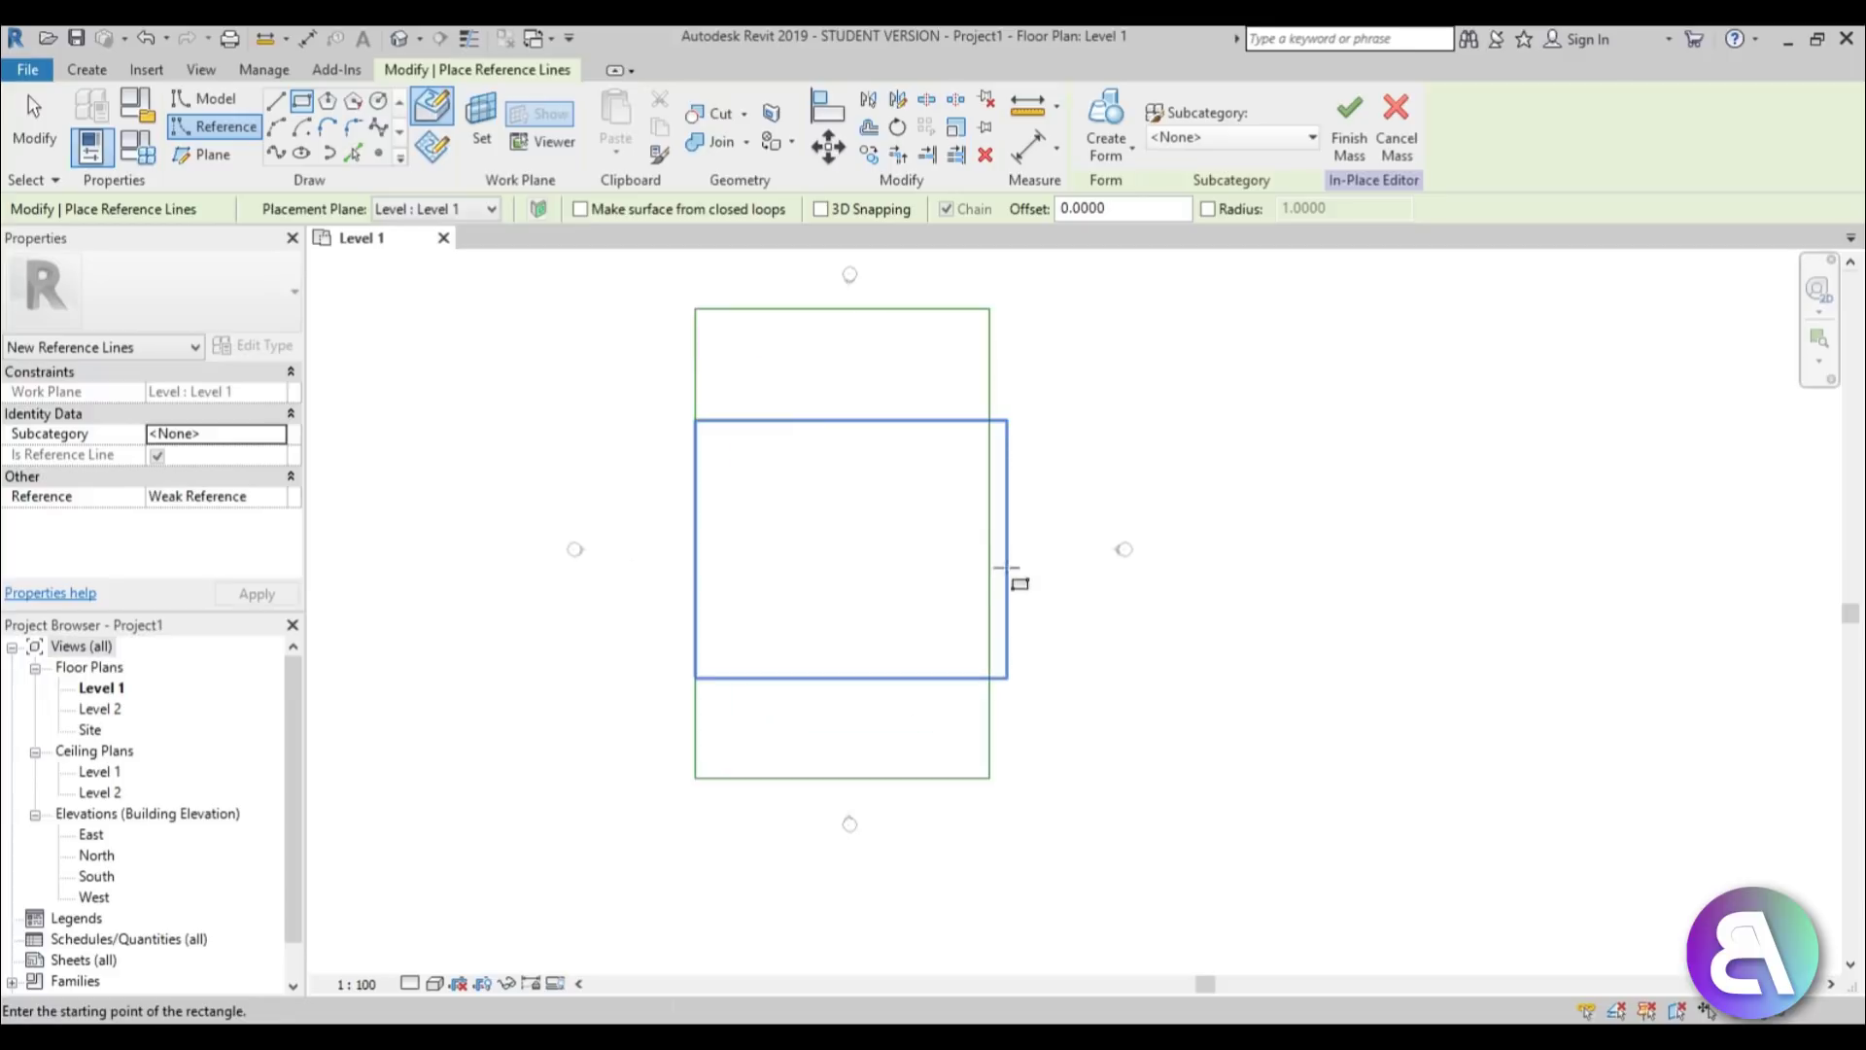
Add outward semicircular reference arcs of about 21.5 m radius across the rectangle's left and right sides.
click(276, 127)
click(696, 309)
click(698, 778)
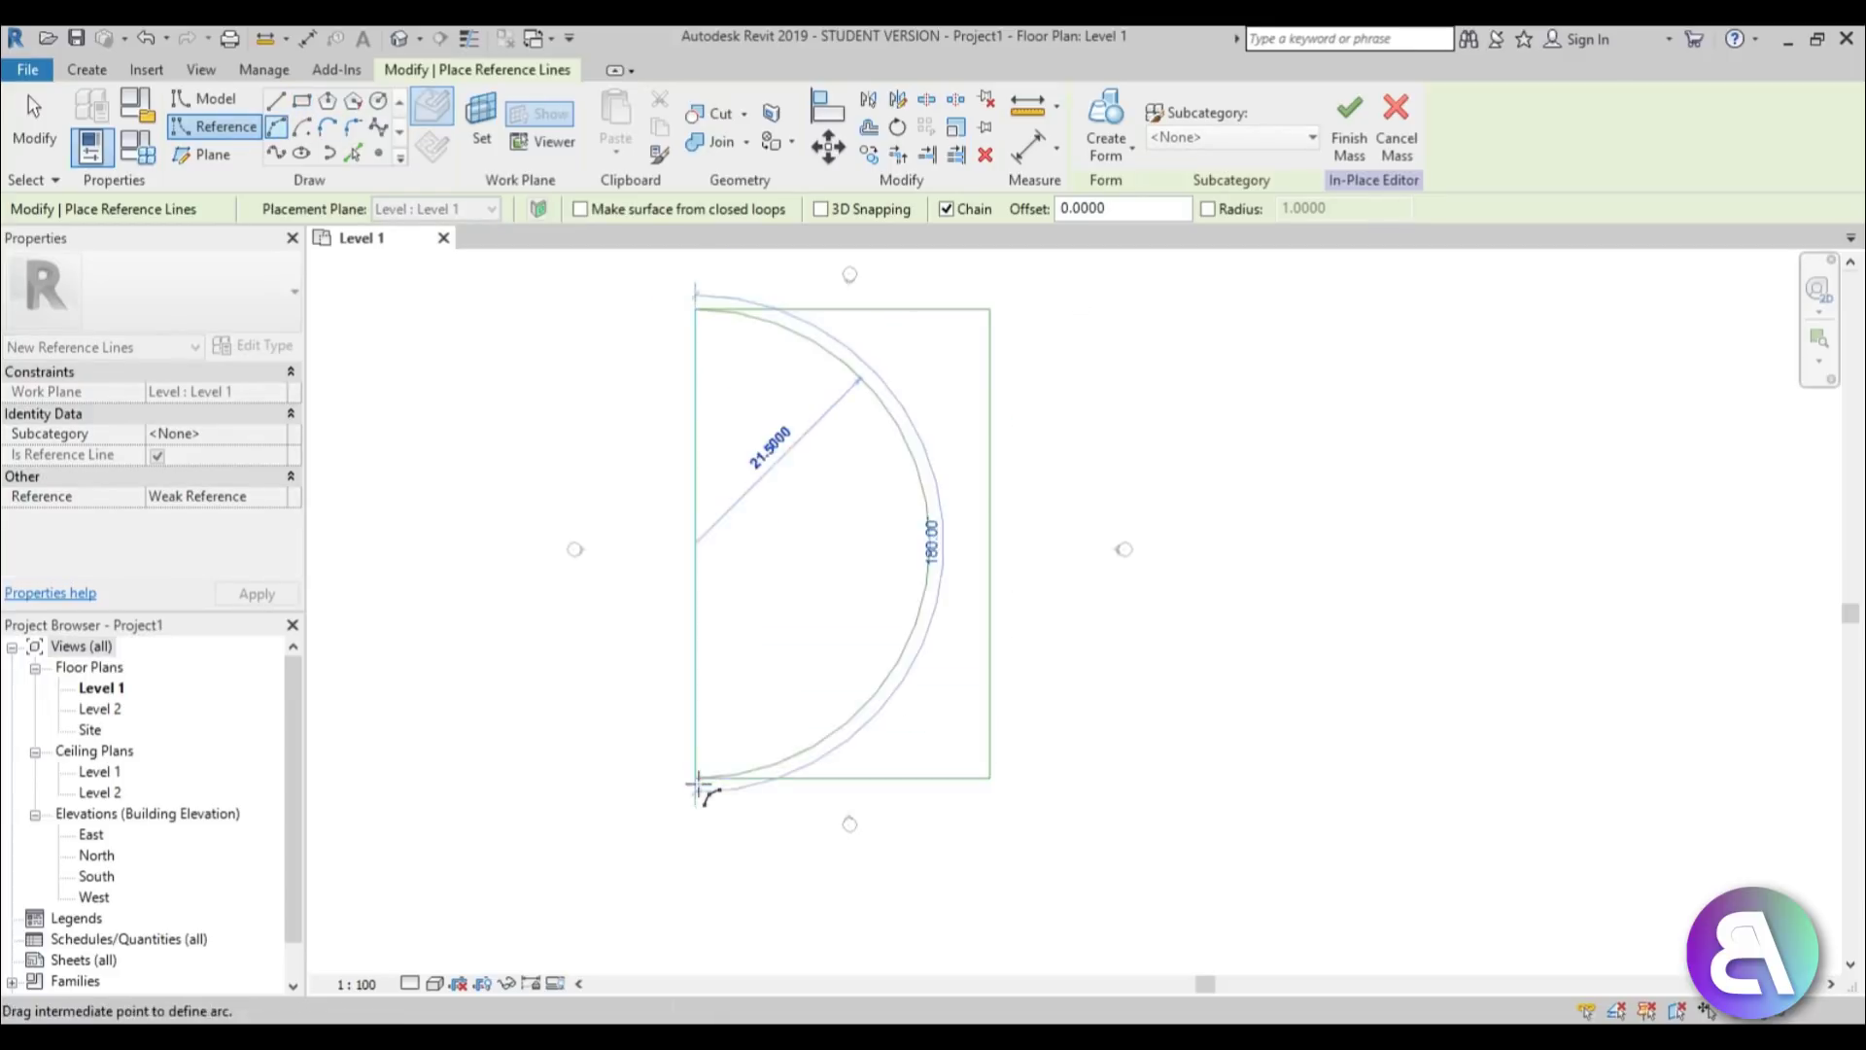
click(496, 619)
click(989, 309)
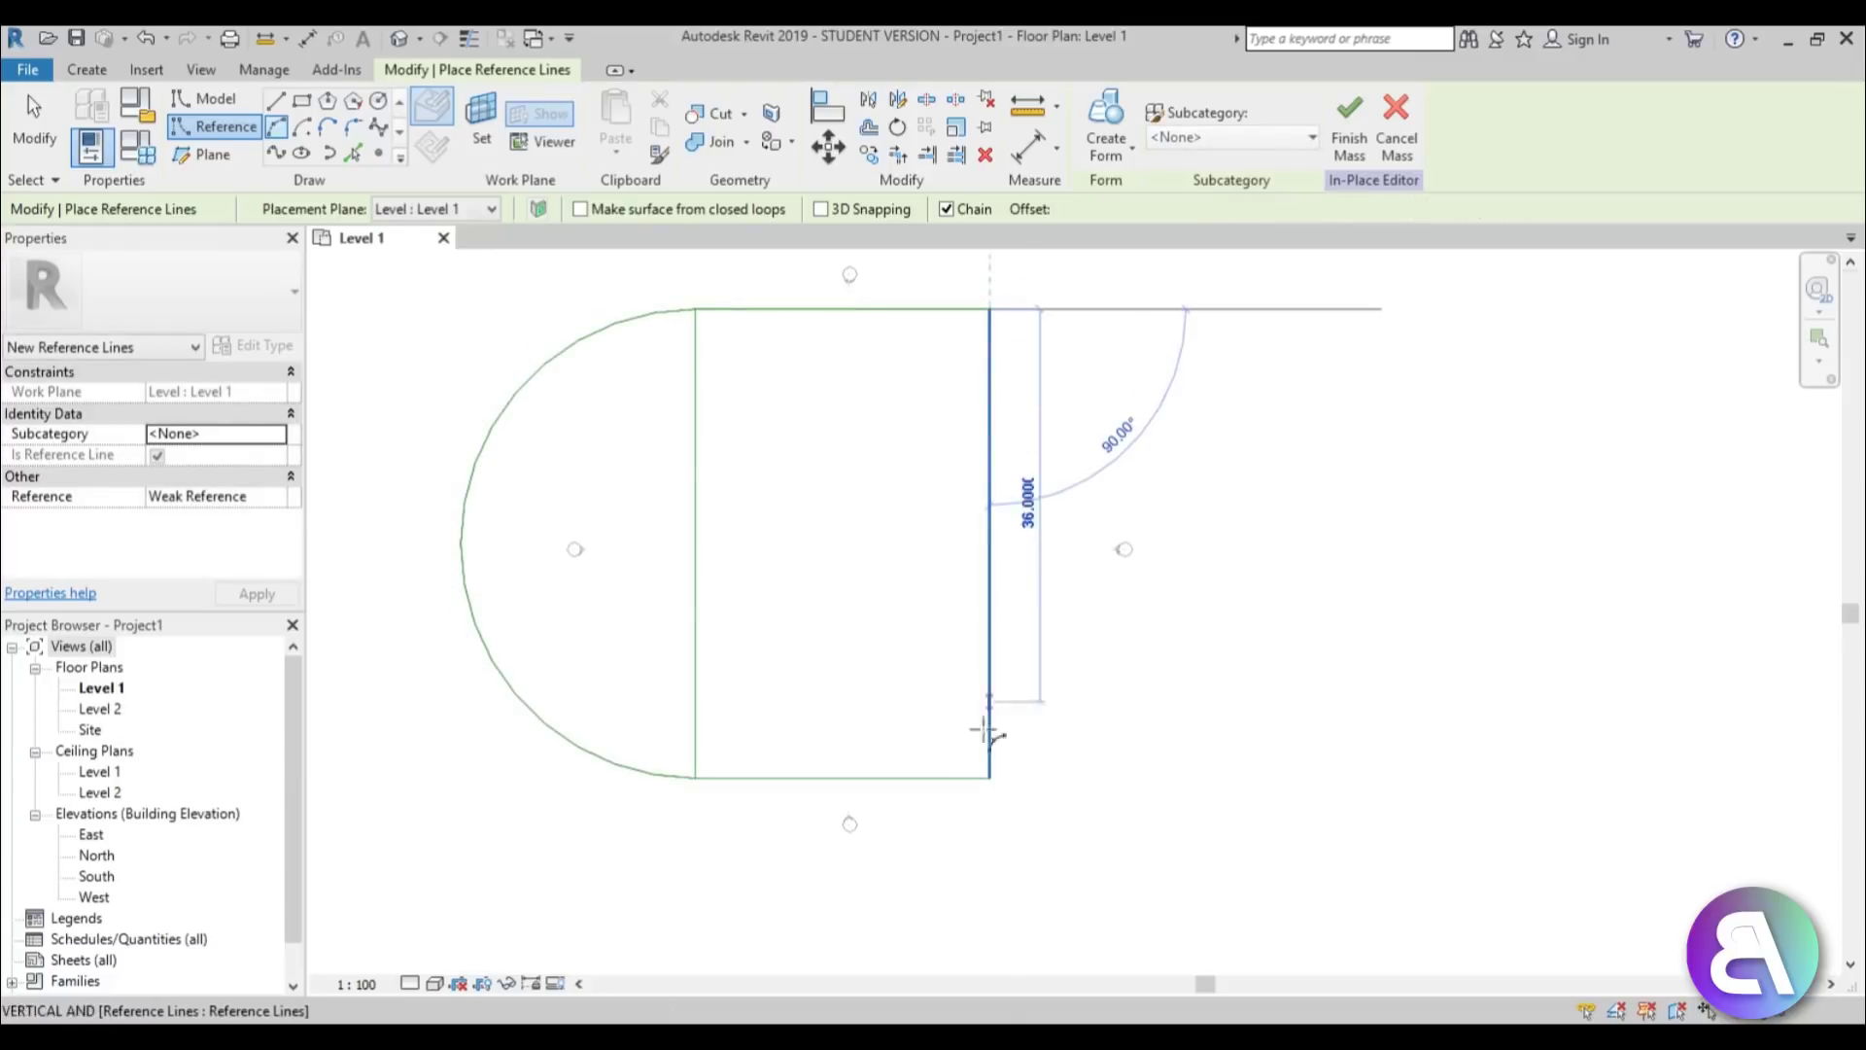
click(989, 777)
click(1179, 638)
key(Escape)
key(Escape)
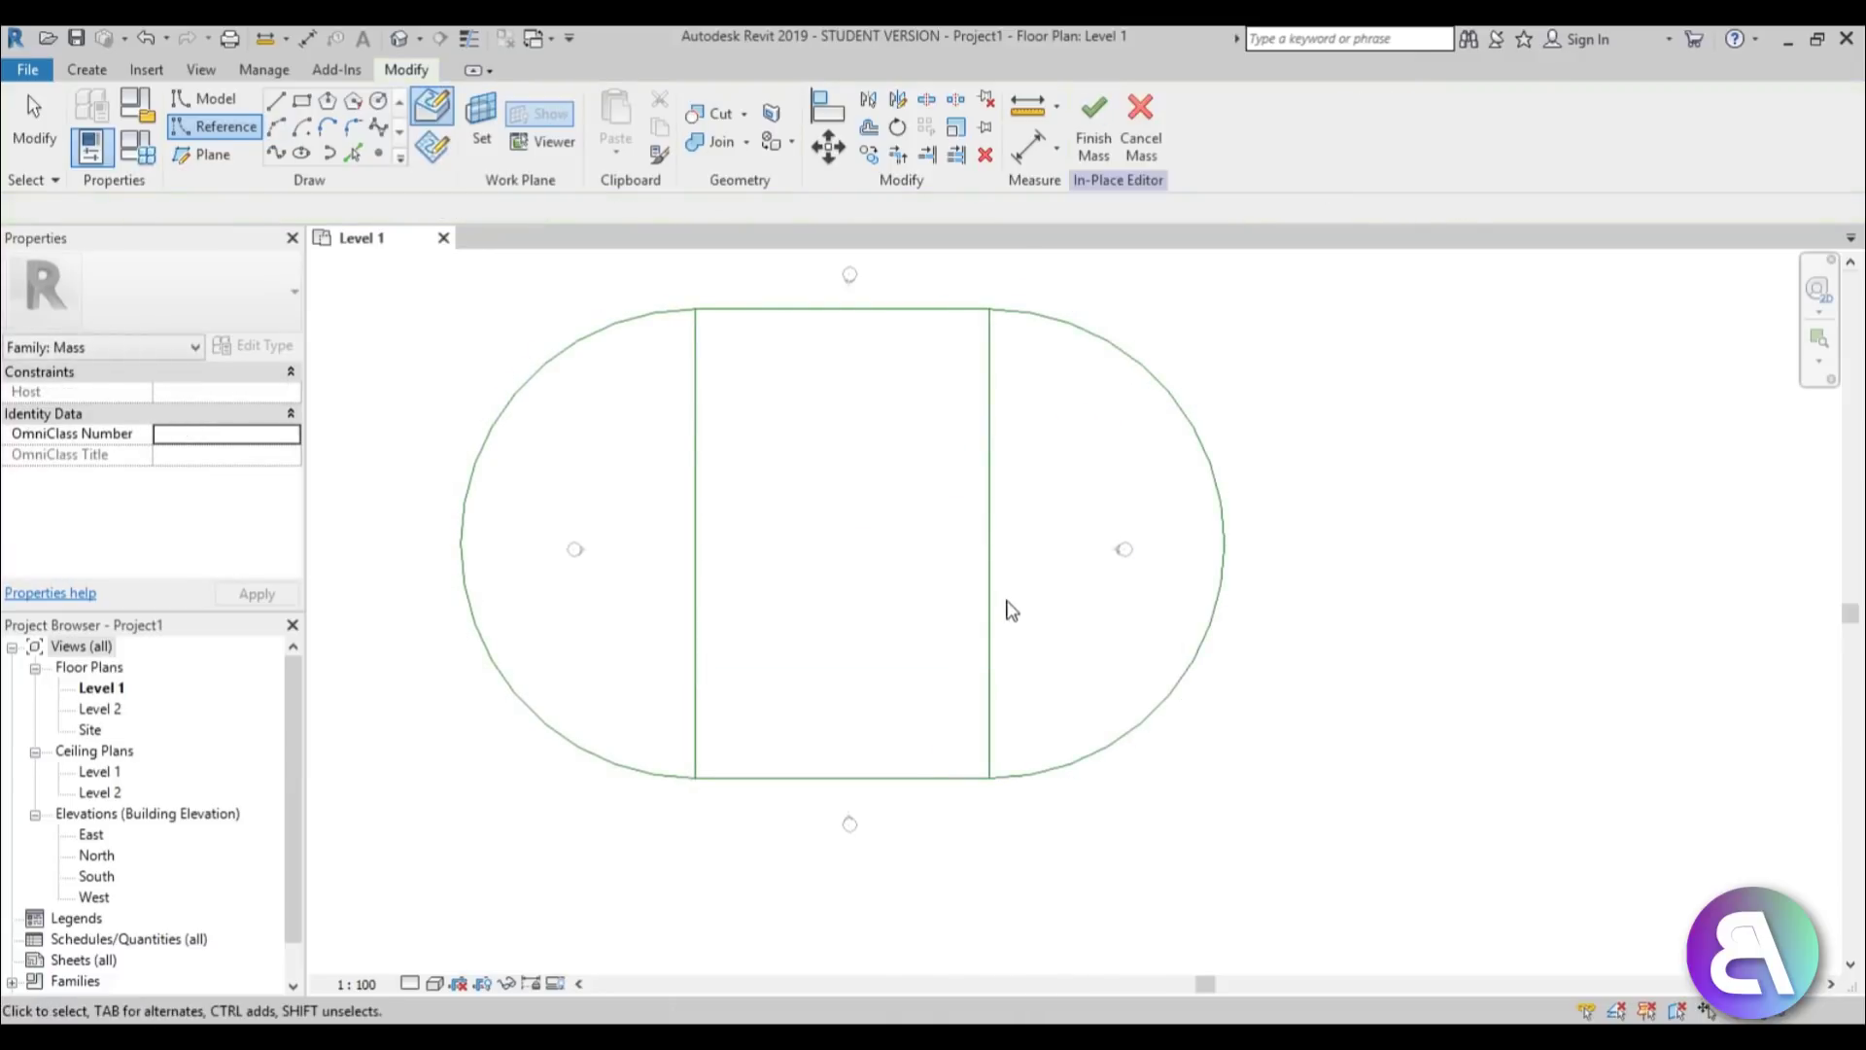
Delete the rectangle's right vertical reference line inside the rounded outline.
key(Tab)
click(989, 603)
key(Delete)
Delete the rectangle's left vertical reference line, repeating the deletion until the inside of the outline is empty.
key(Tab)
key(Tab)
key(Tab)
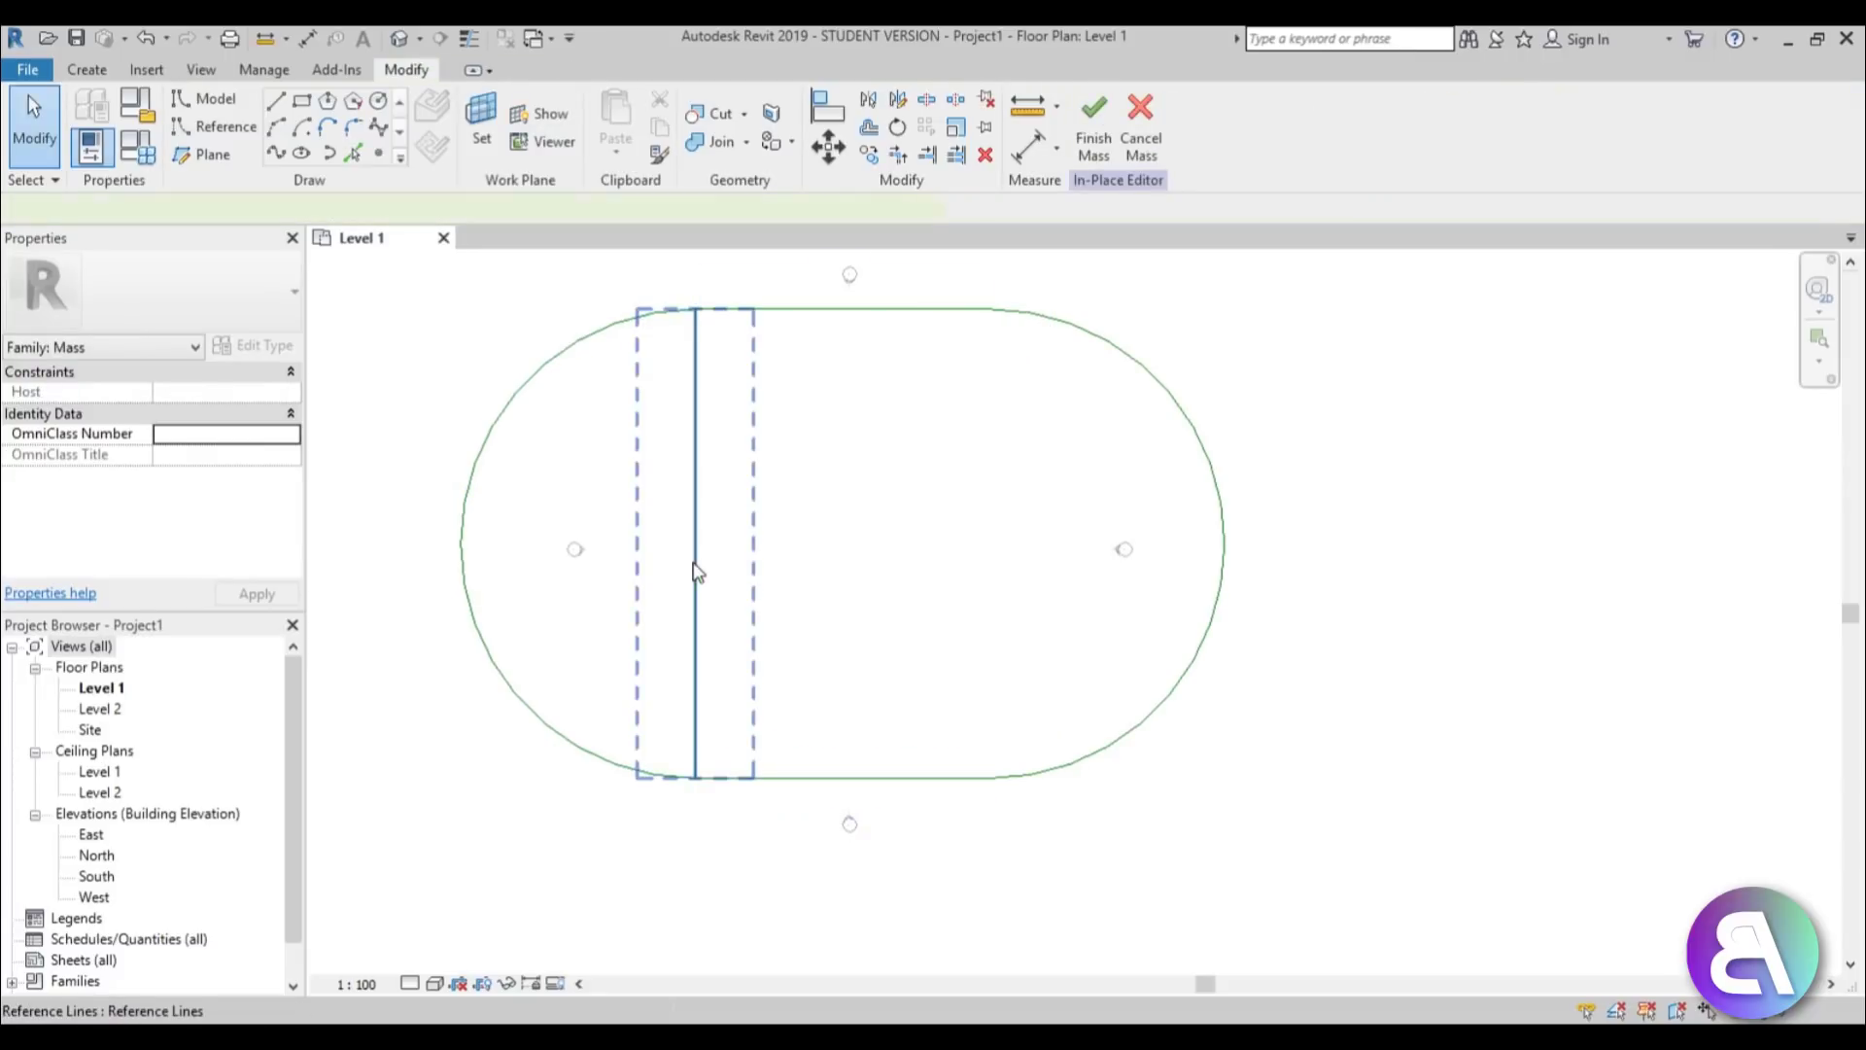
click(694, 564)
key(Delete)
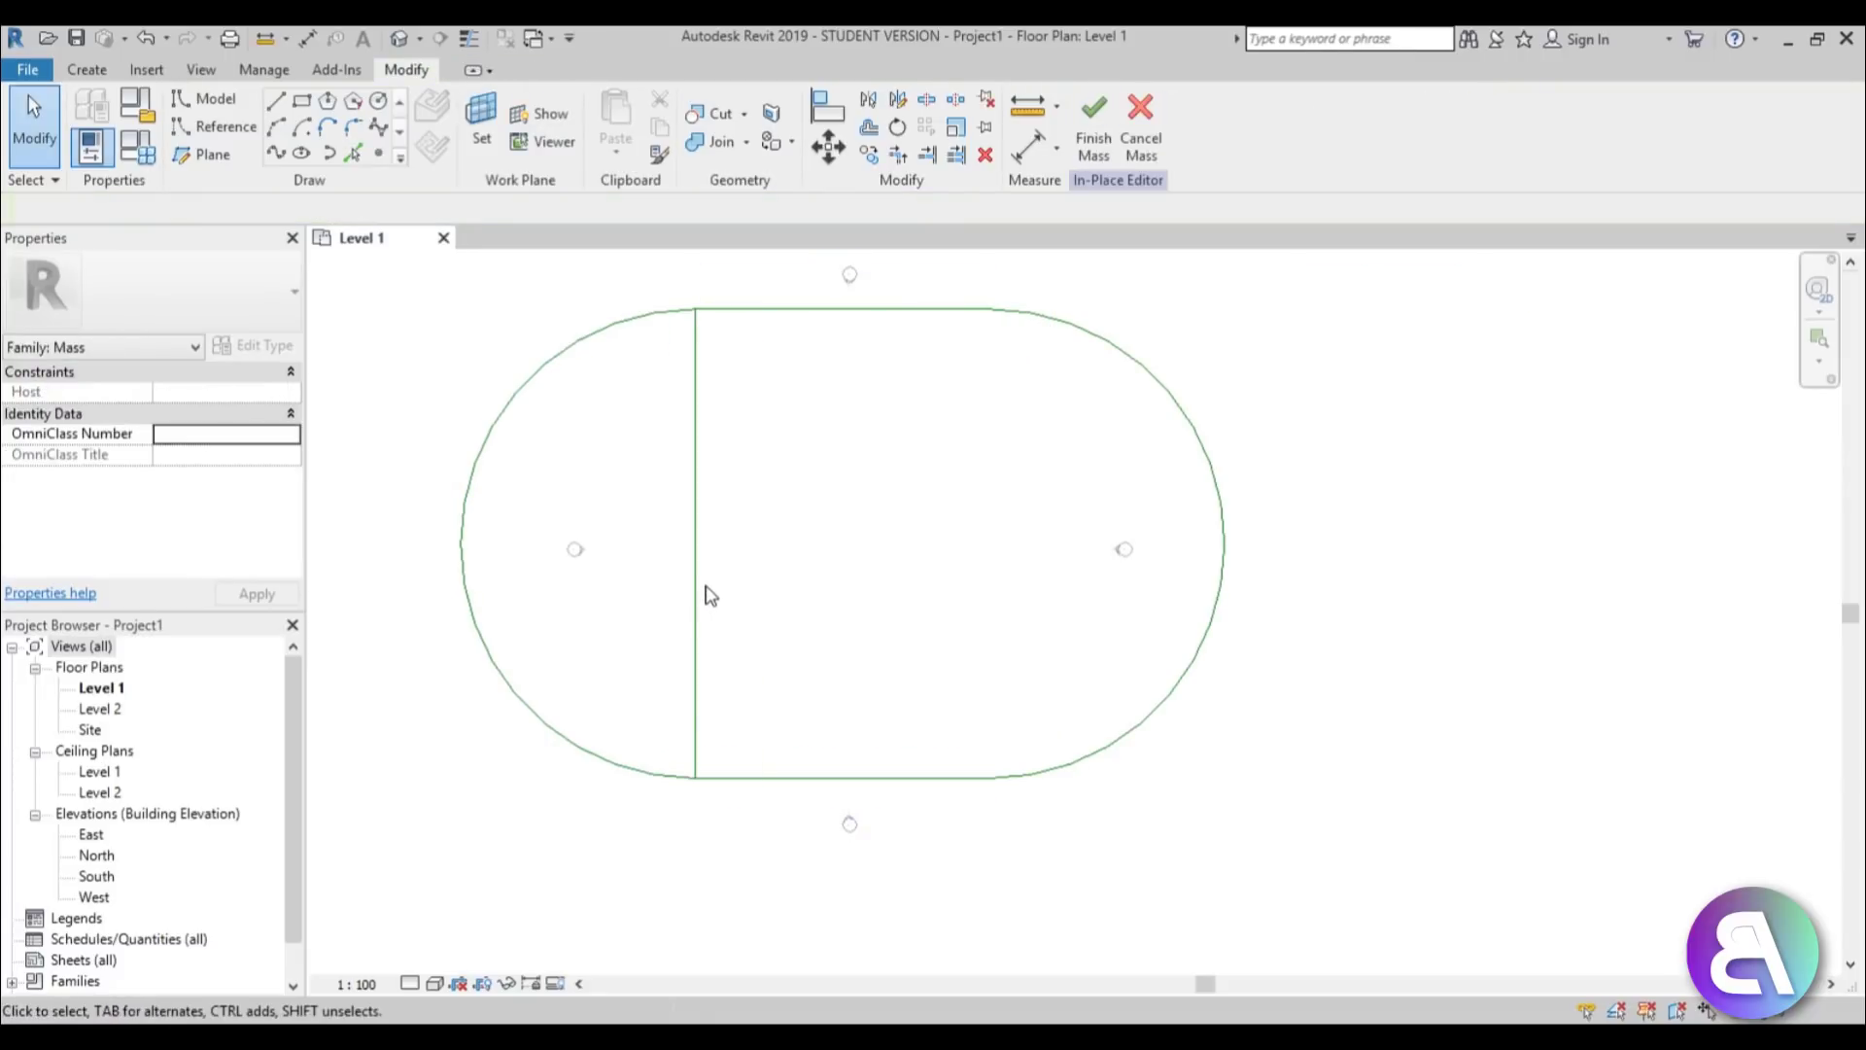
key(Tab)
key(Tab)
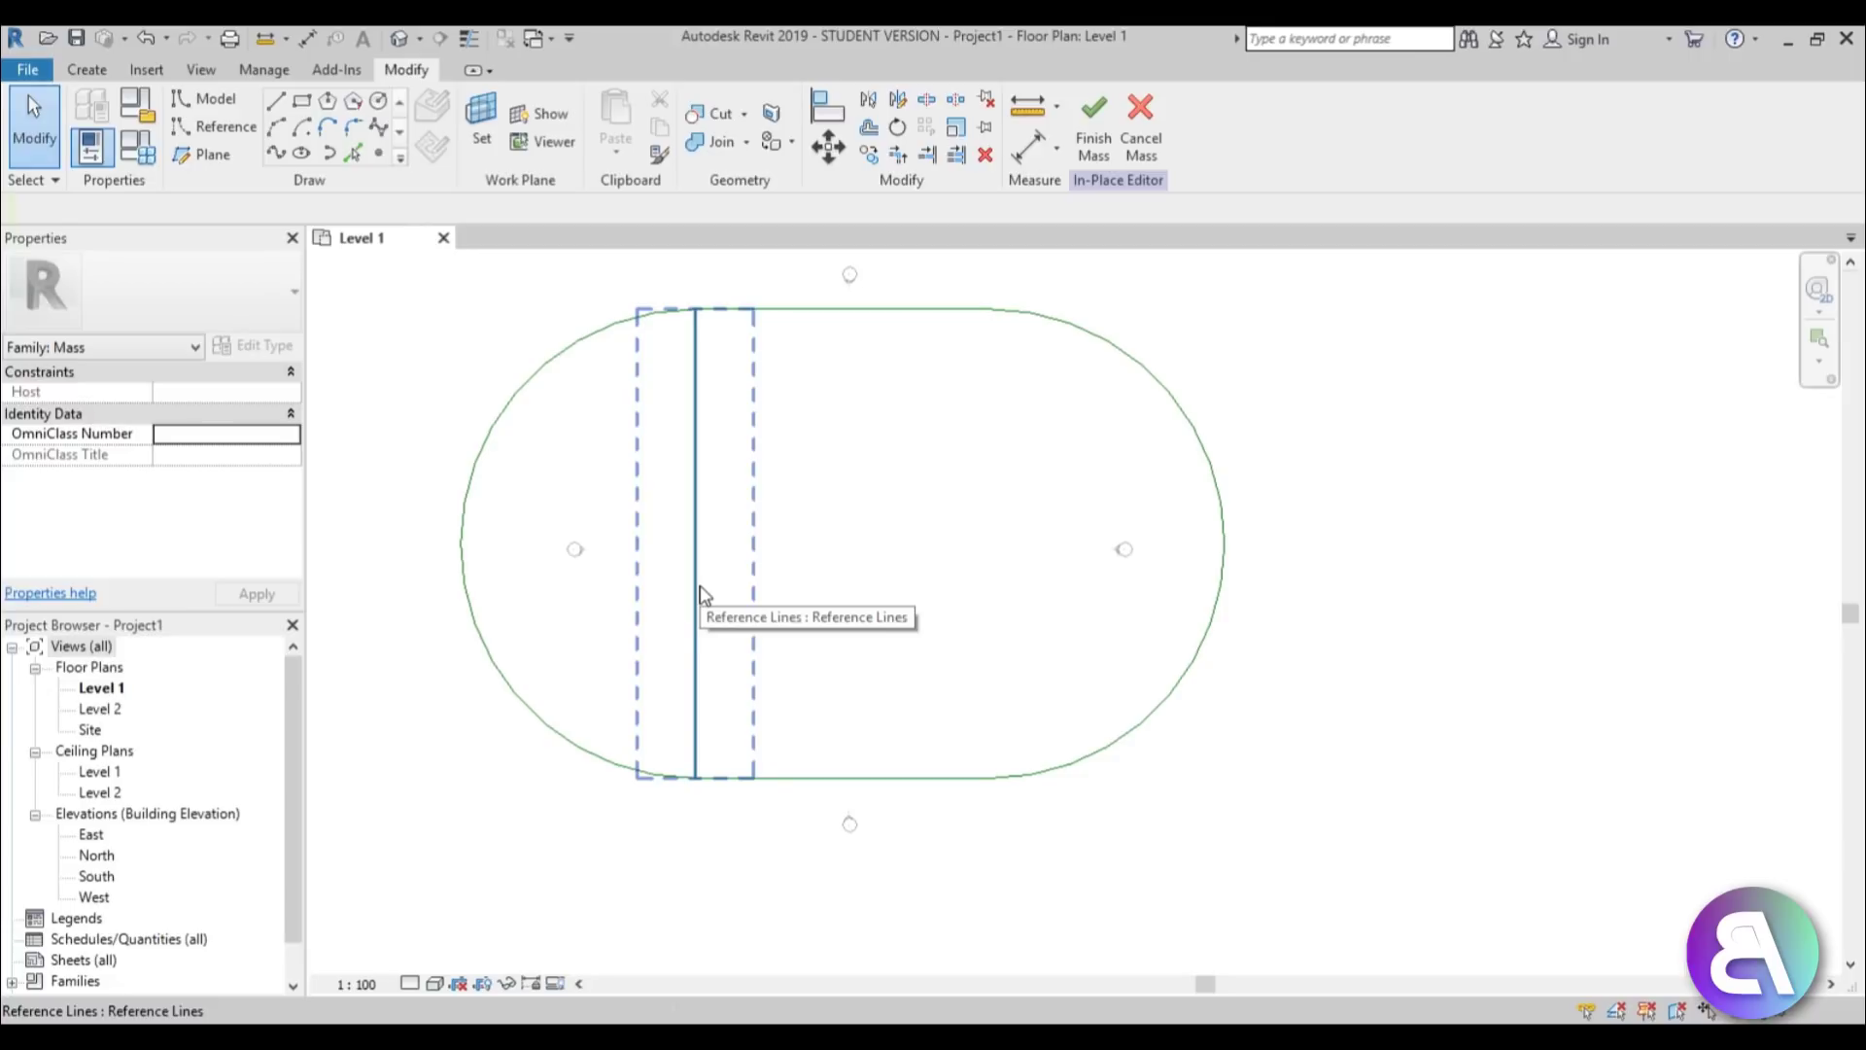
key(Tab)
key(Tab)
key(Tab)
click(701, 591)
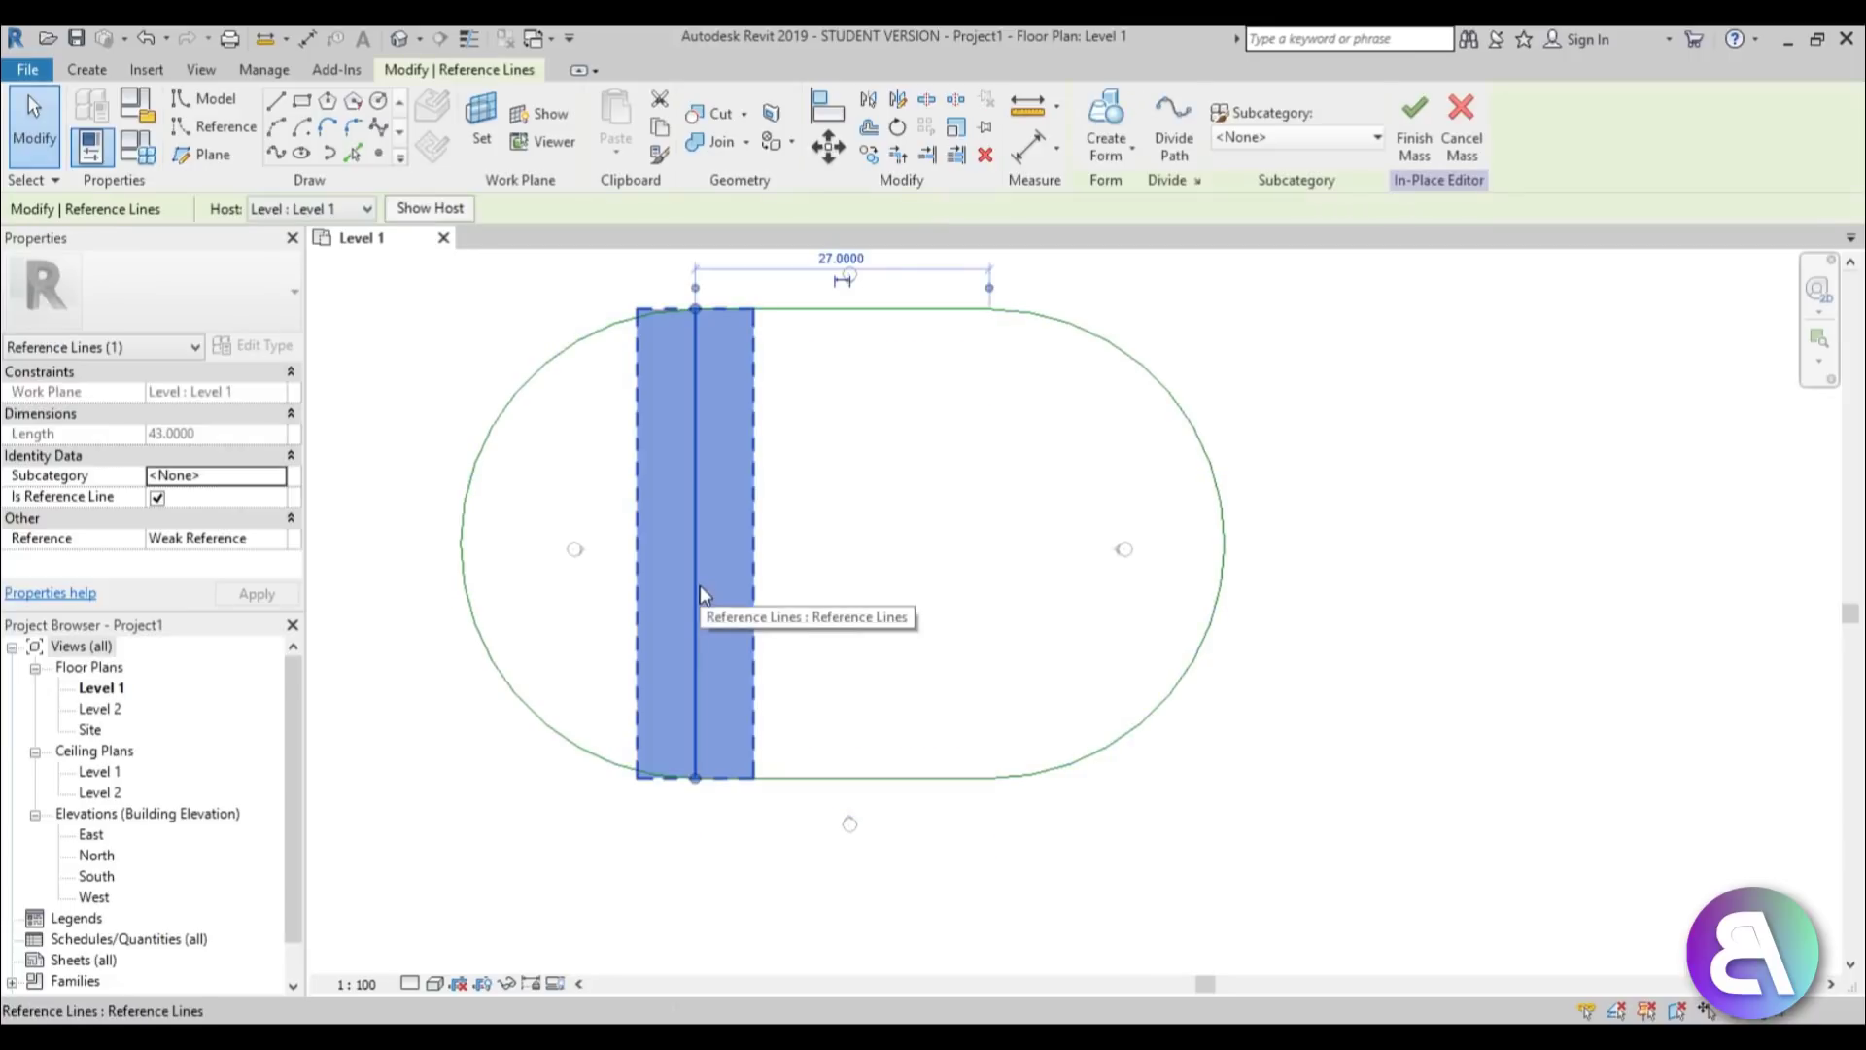
key(Delete)
Select the whole chain of reference lines to check that the outline is connected.
key(Tab)
click(617, 324)
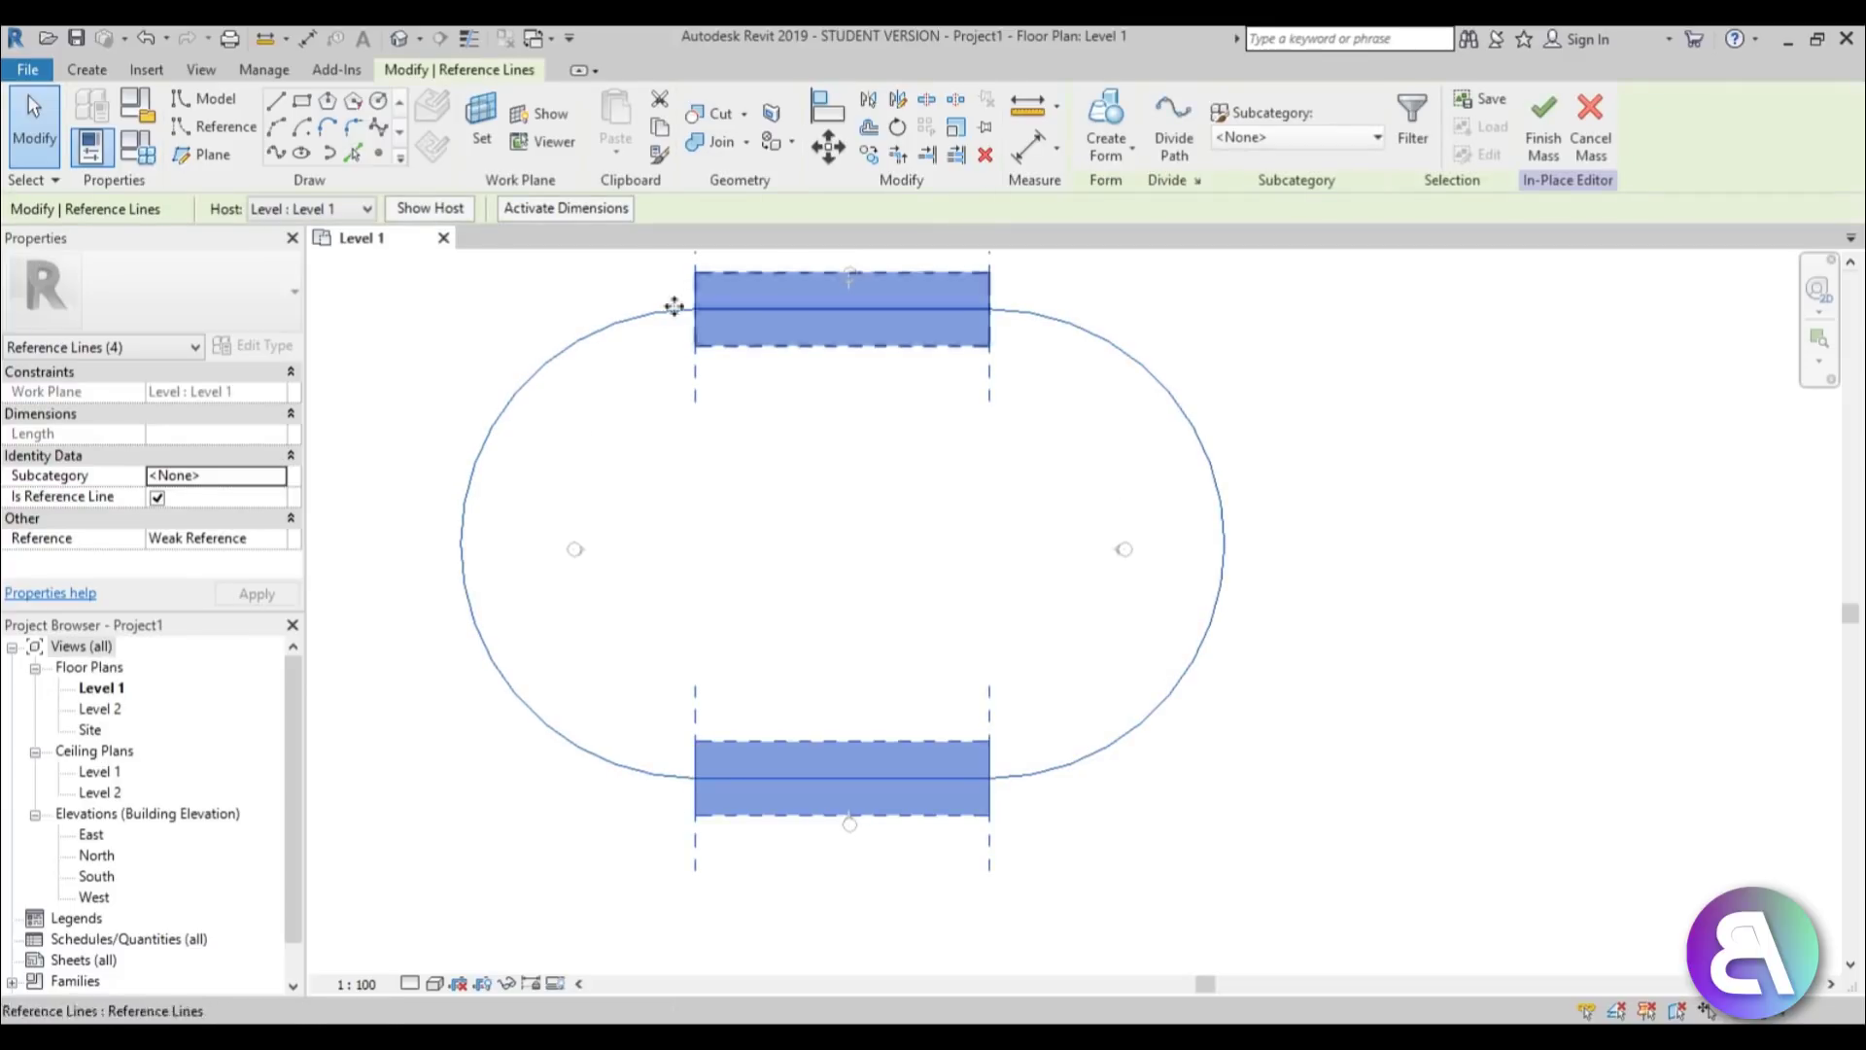
key(Delete)
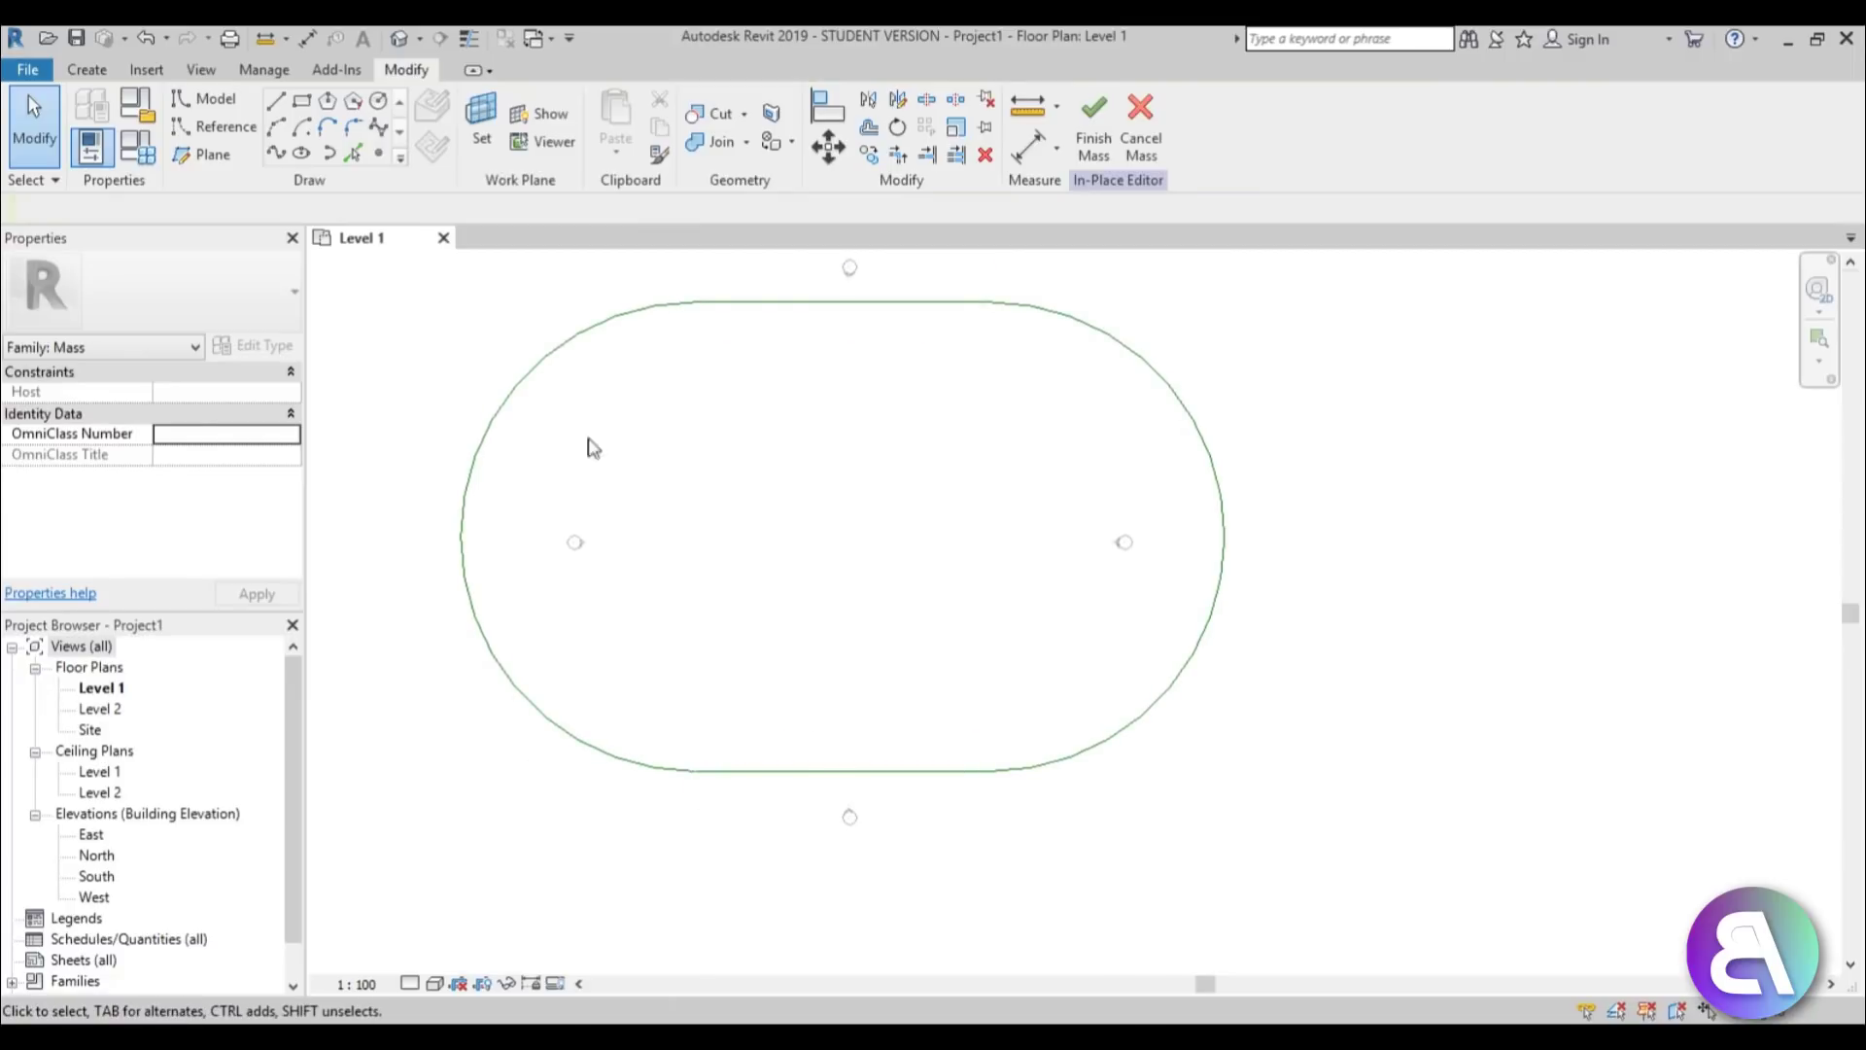
Open the default 3D view and frame the oval reference outline.
click(399, 38)
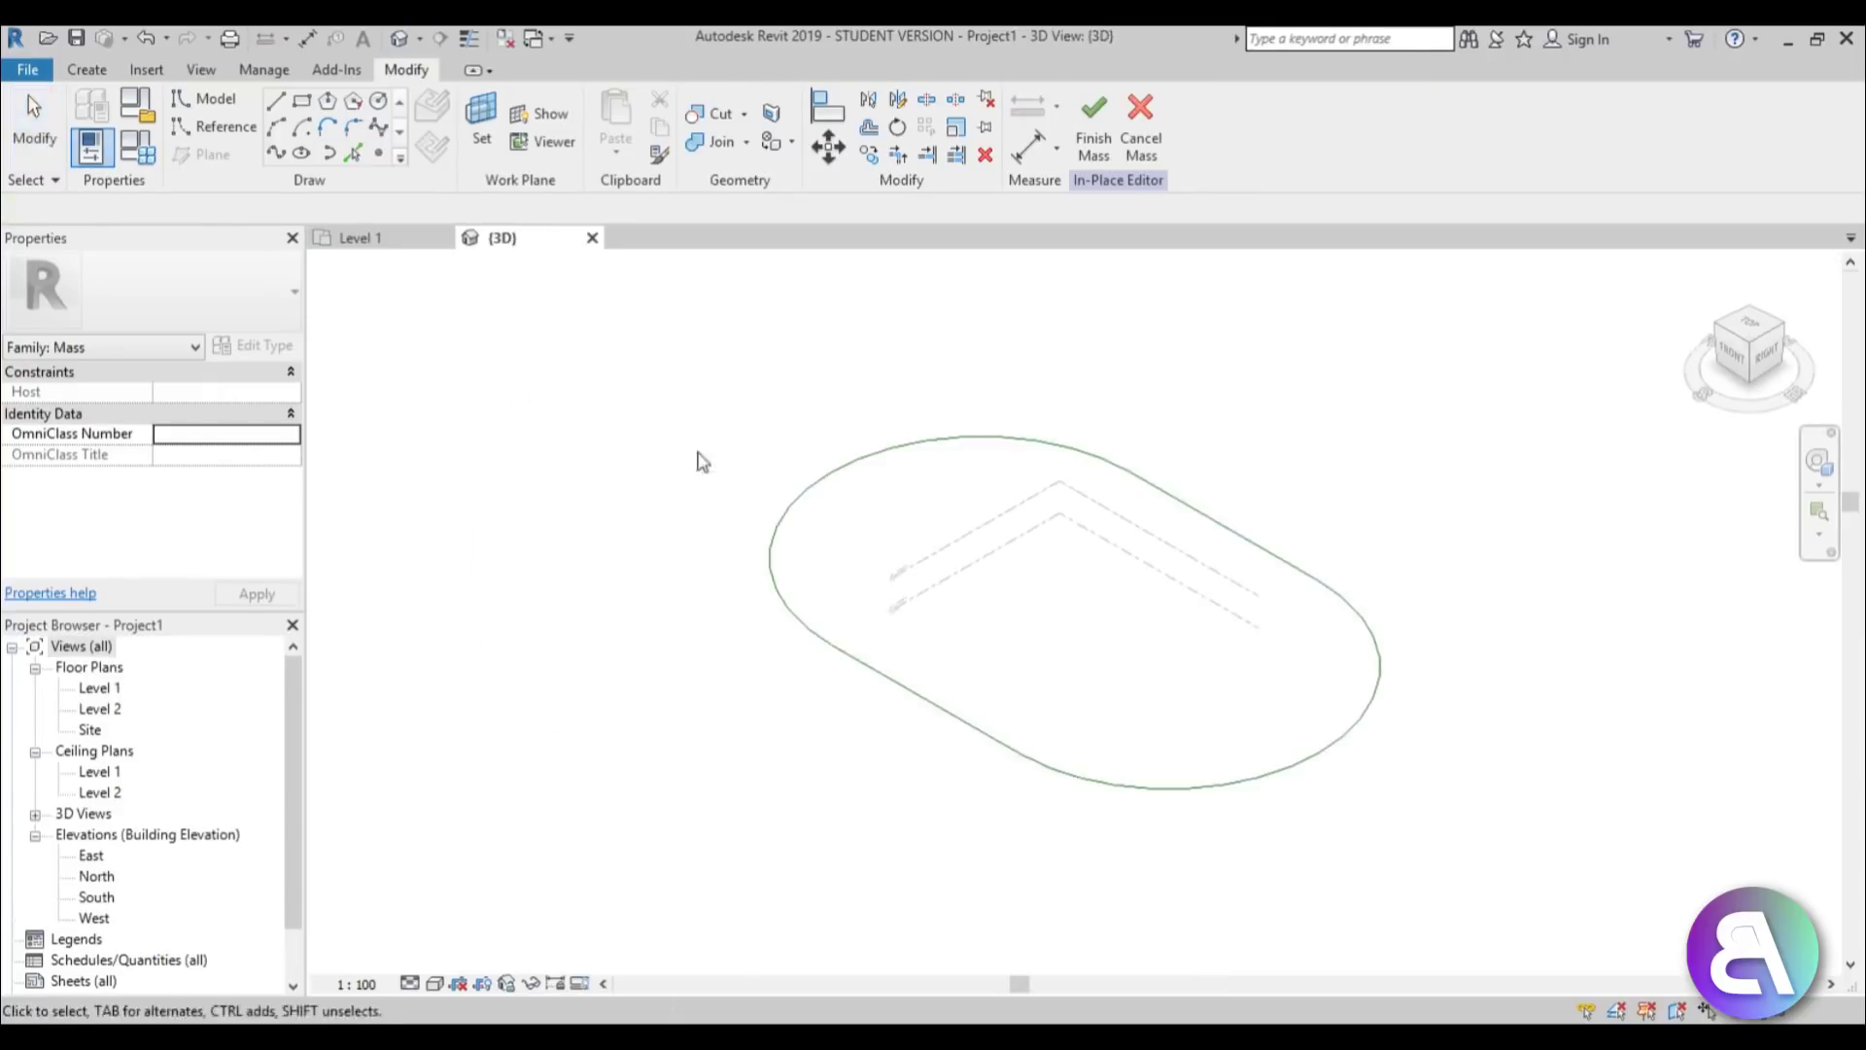
shift+middle_drag(1065, 775, 1067, 729)
scroll(1094, 698, up, 2)
middle_drag(1033, 564, 976, 553)
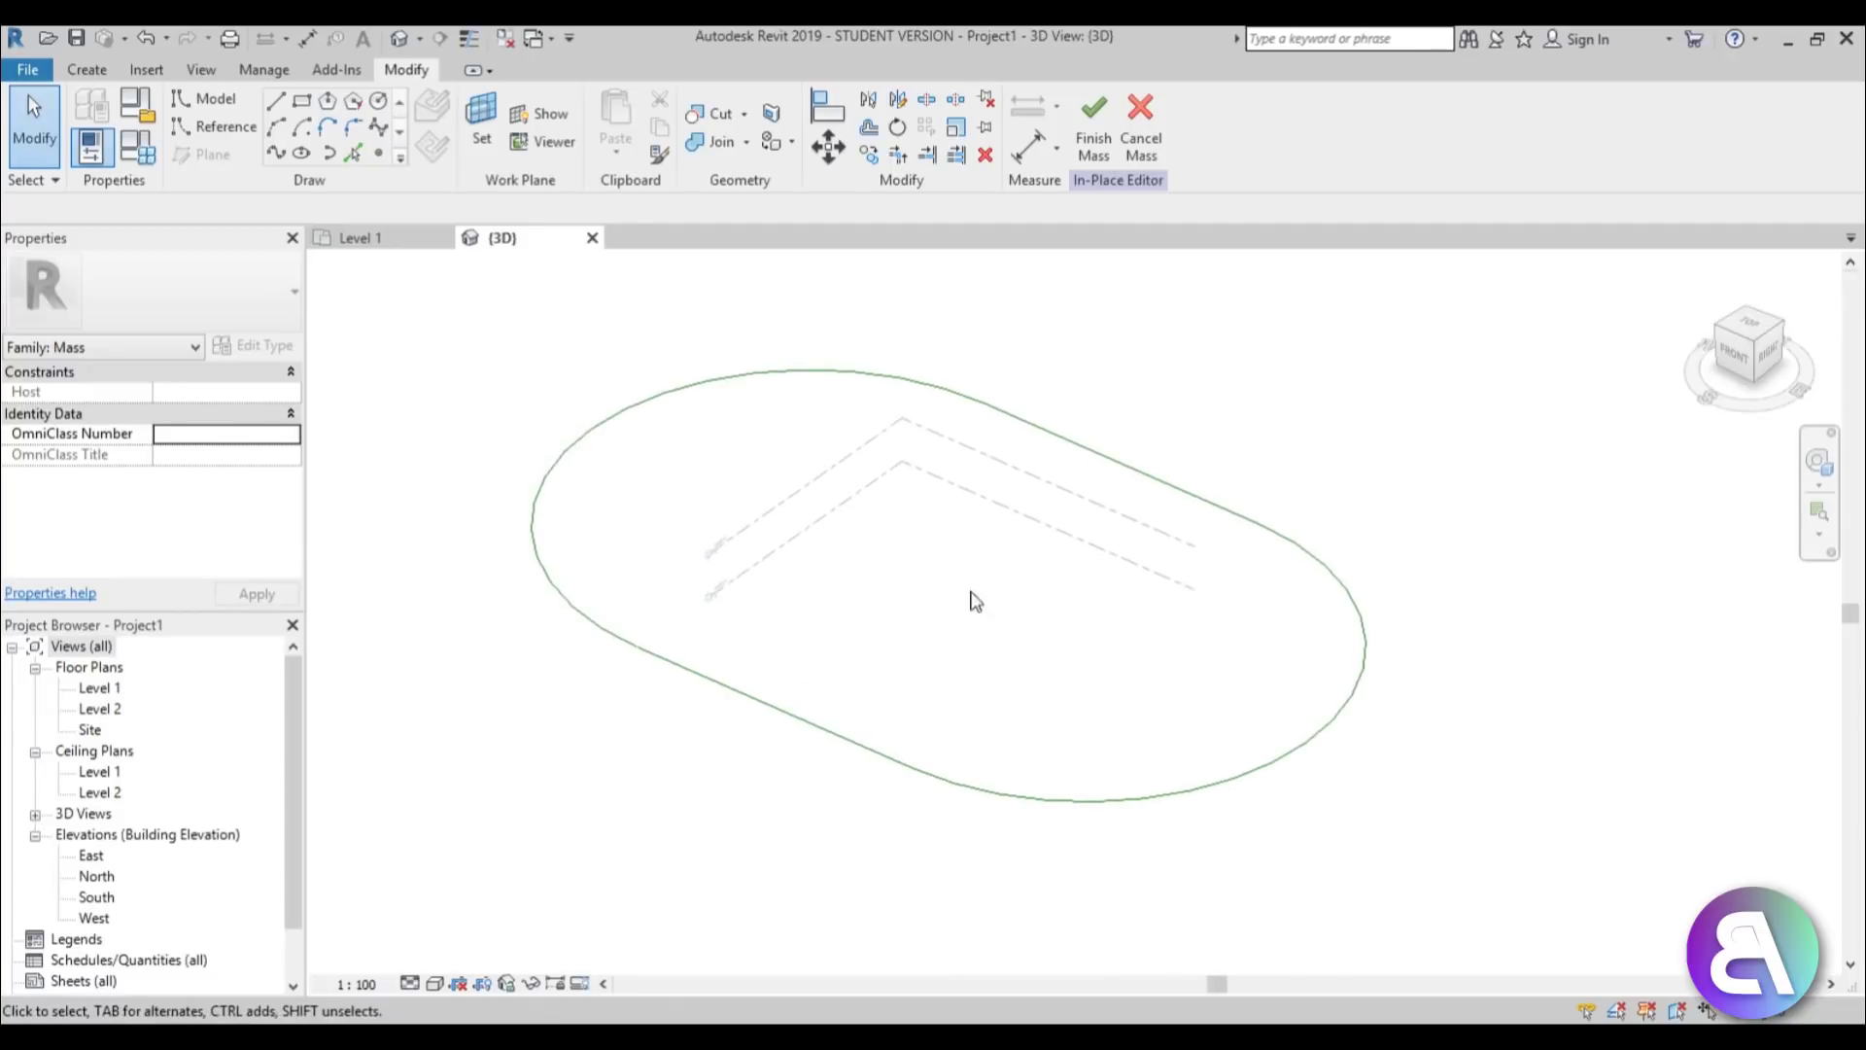
Start model lines and set the work plane to the perpendicular plane where the front straight reference line meets the left arc.
click(206, 115)
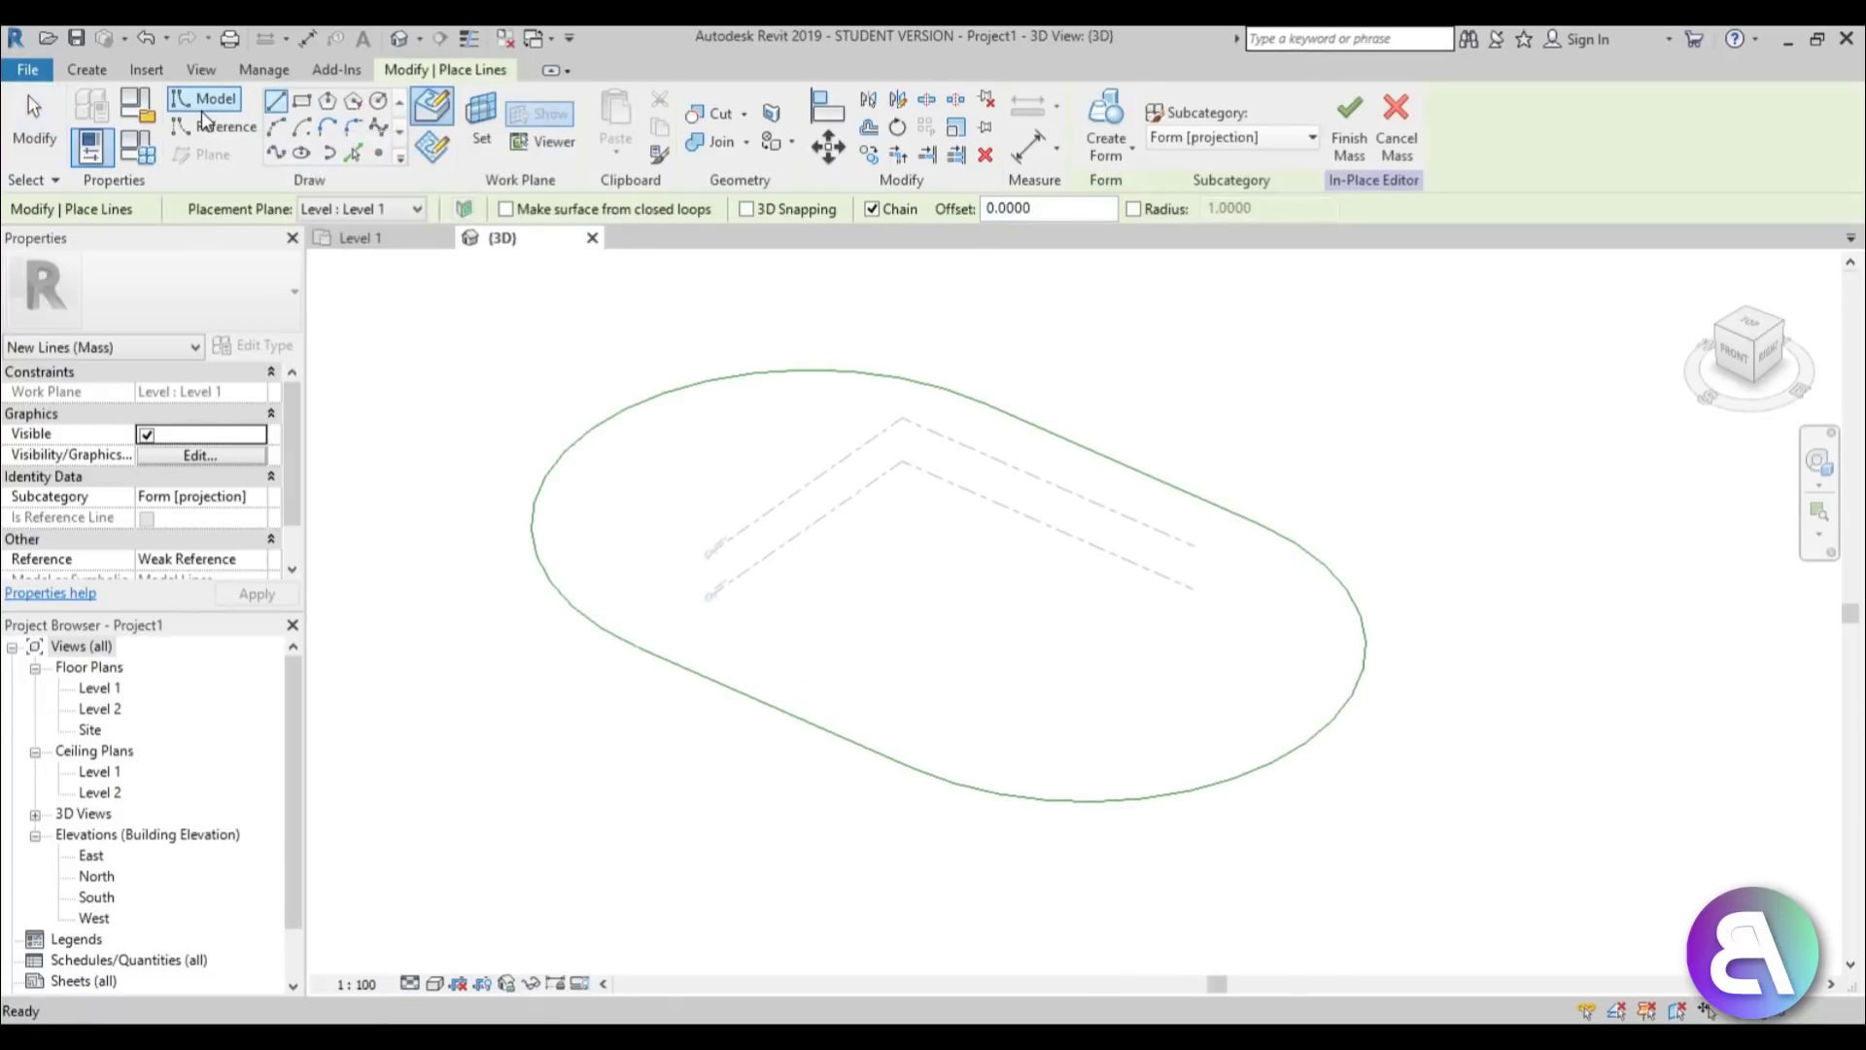
click(476, 138)
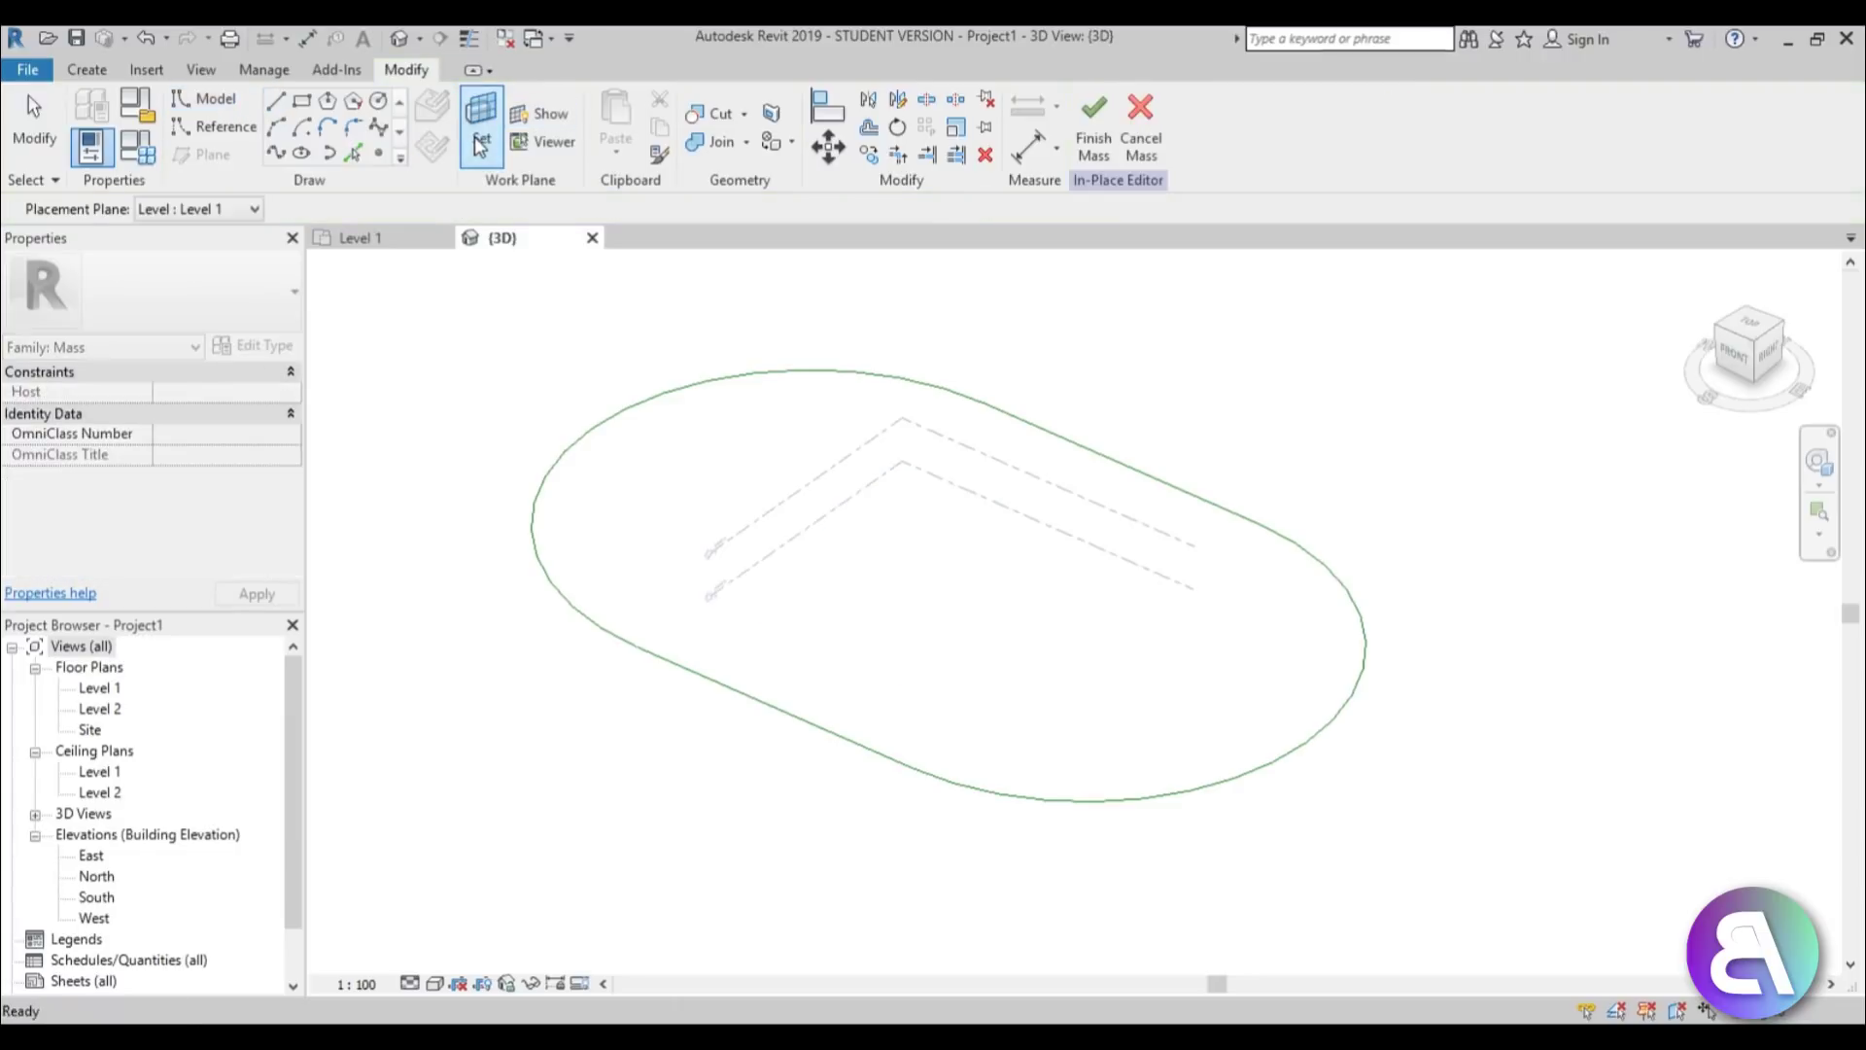
click(637, 646)
shift+middle_drag(862, 638, 827, 603)
scroll(680, 595, up, 3)
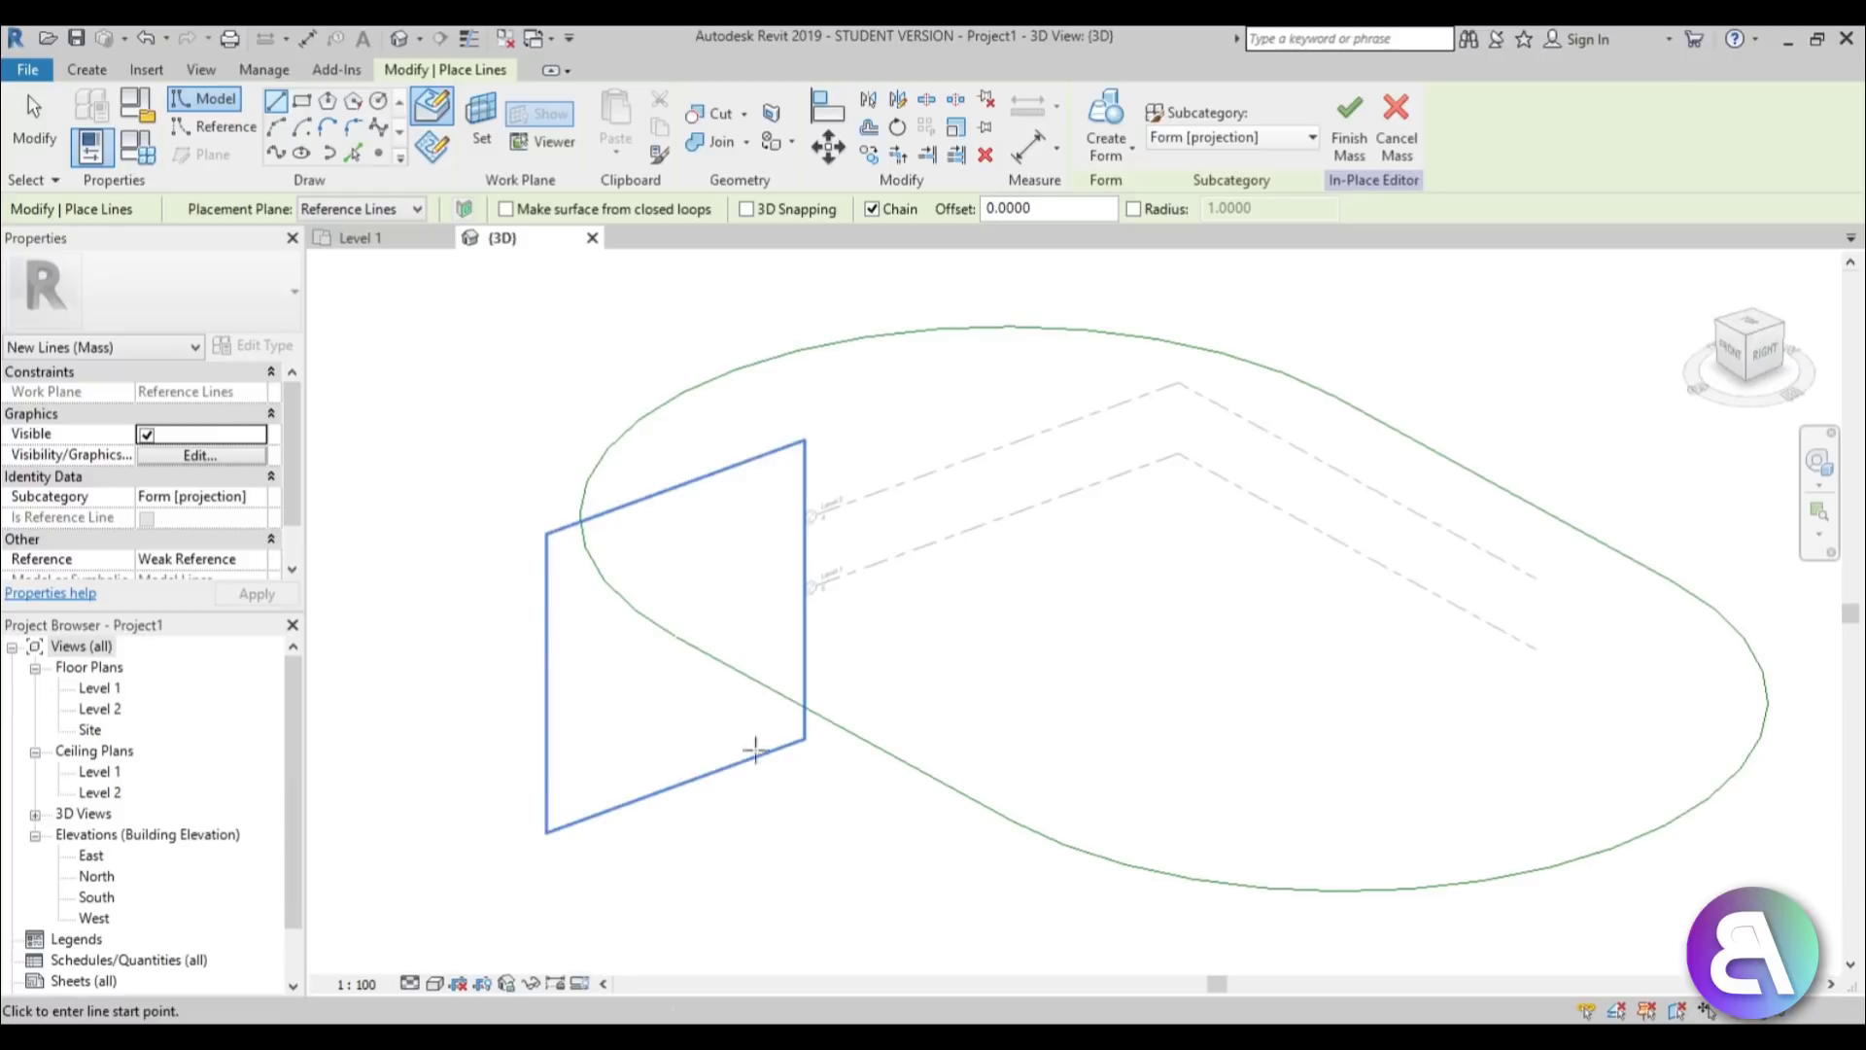
scroll(669, 654, up, 1)
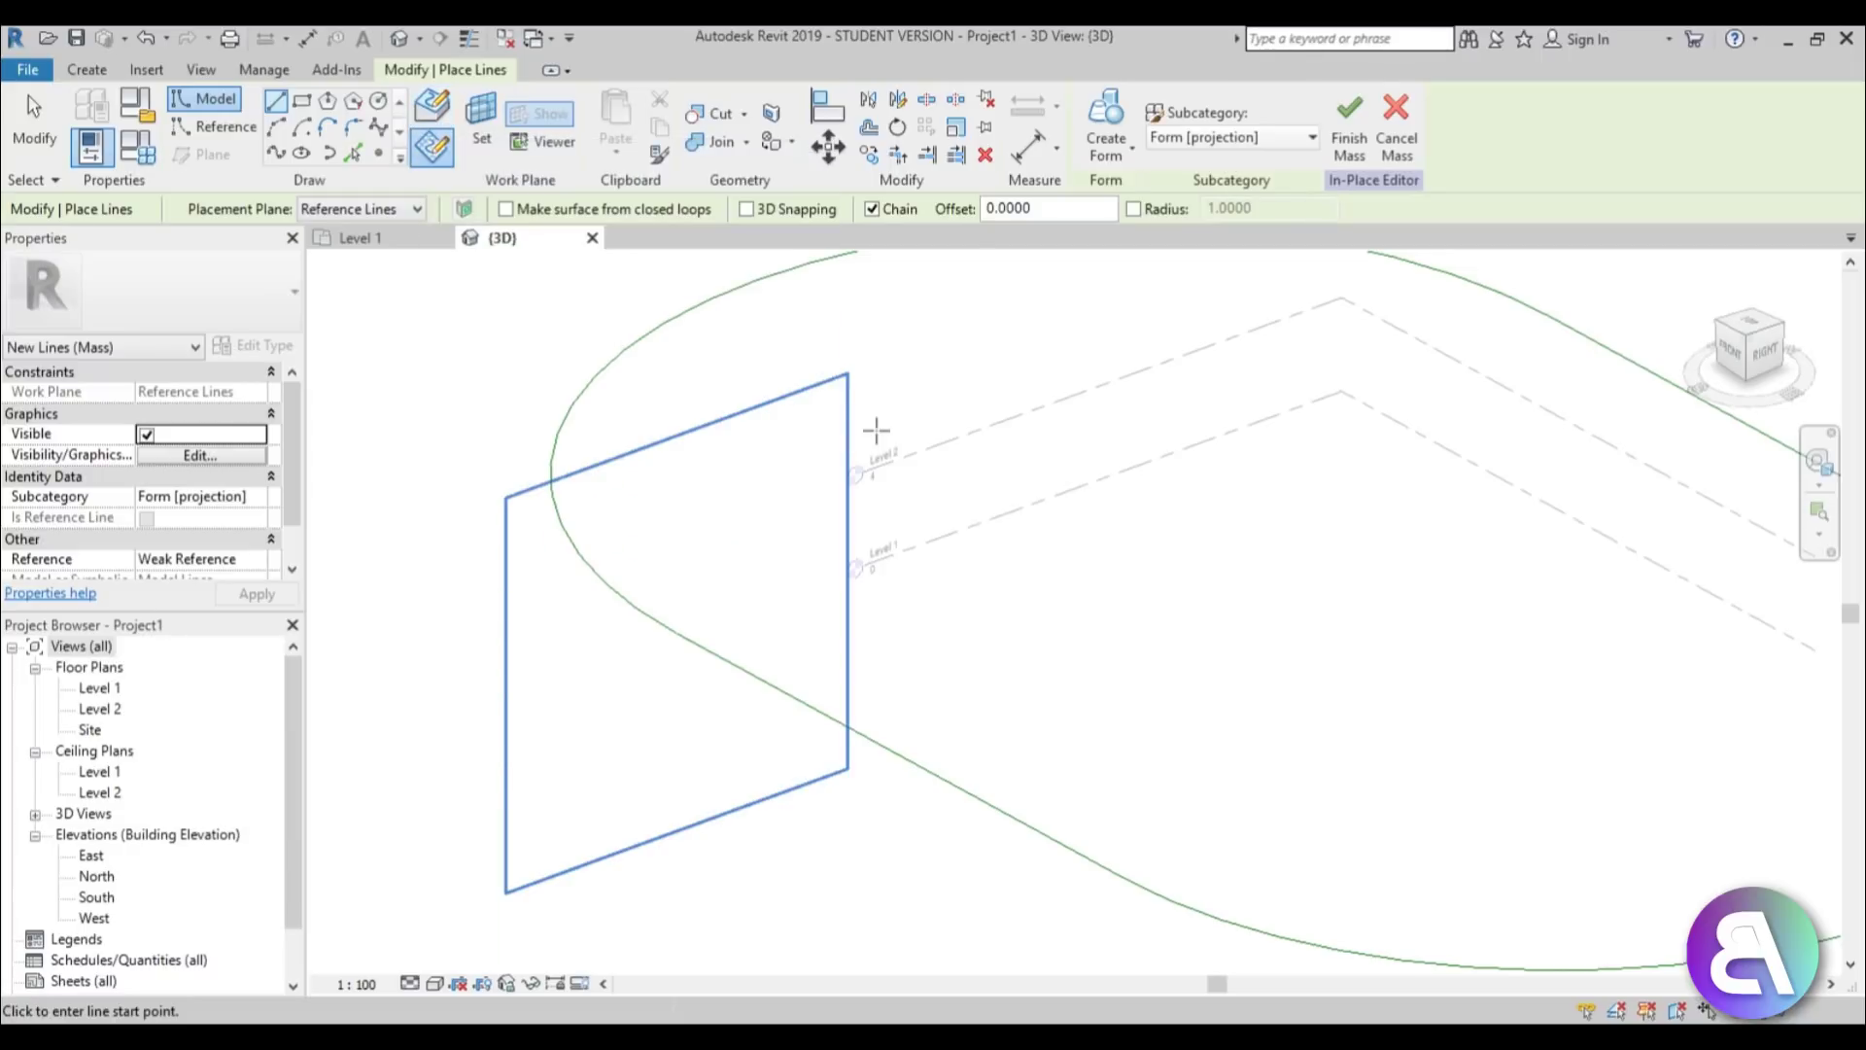
shift+middle_drag(798, 618, 790, 350)
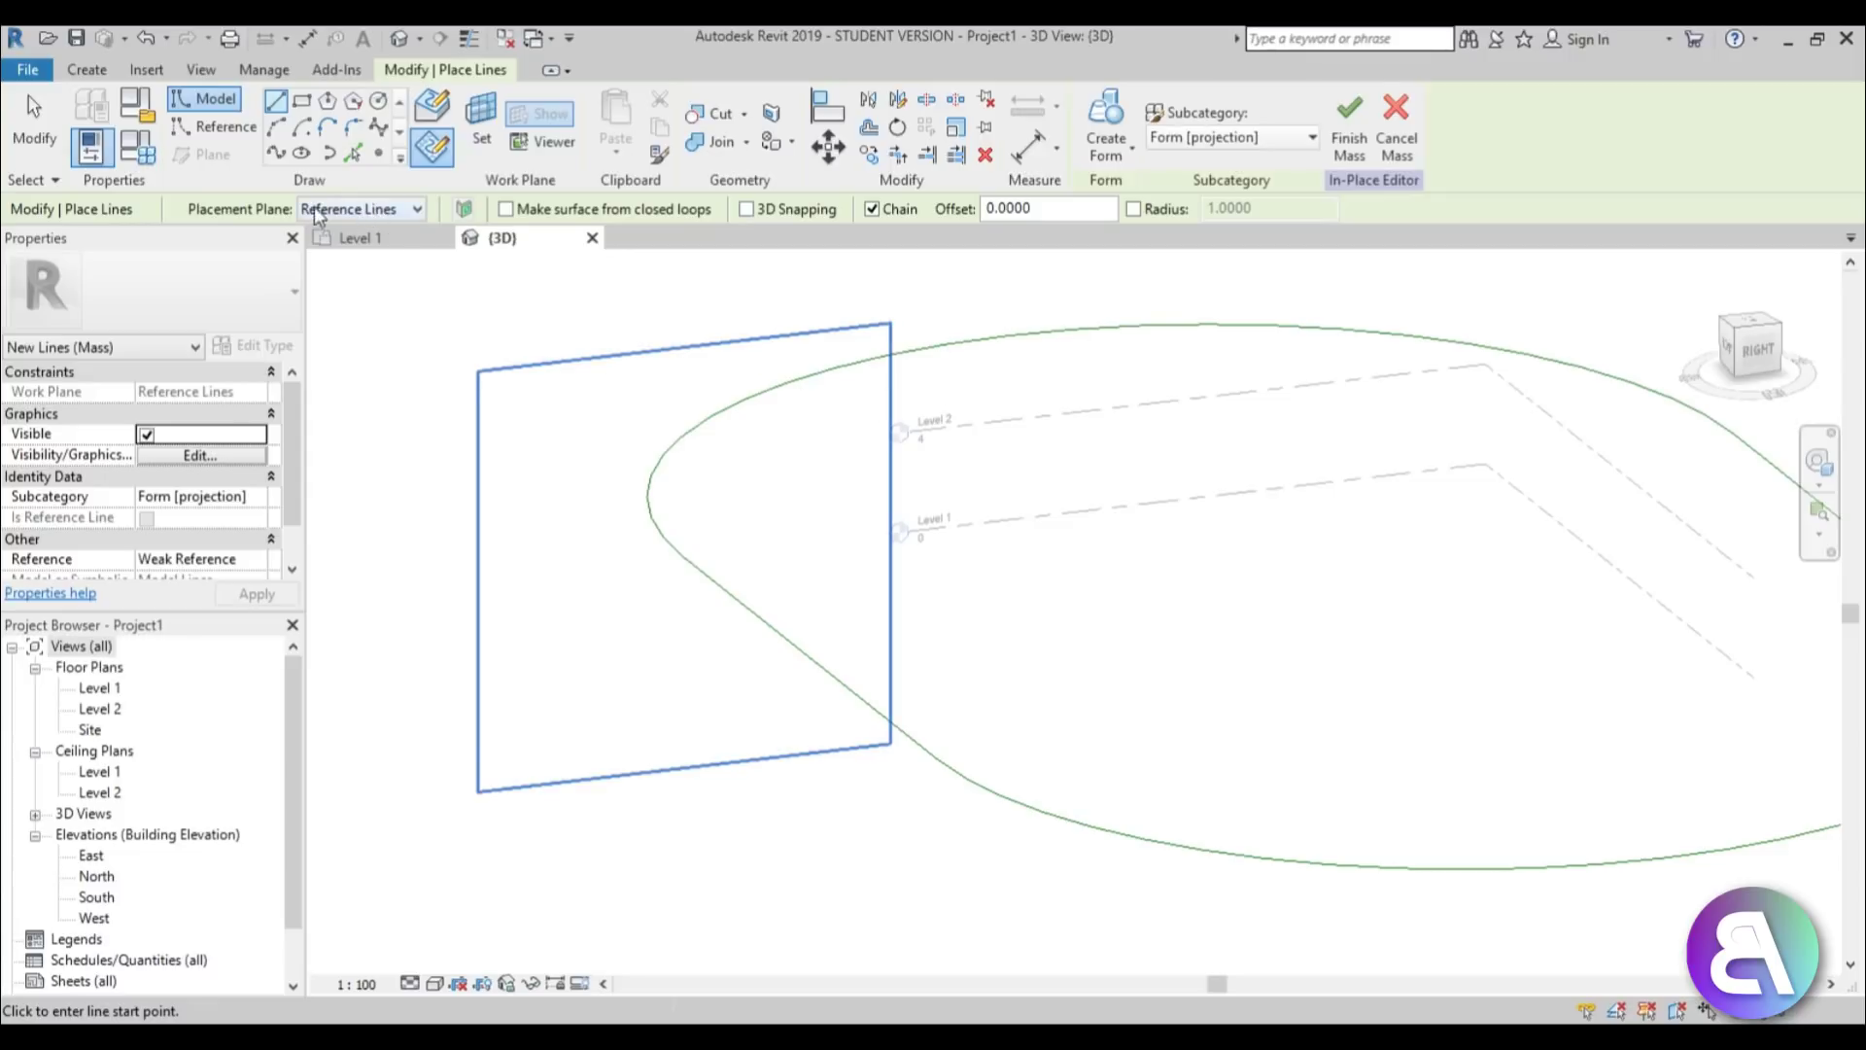
Draw a vertical rectangular profile about 6.6 m wide and 6.4 m high from the reference line's endpoint, outside the oval.
click(301, 100)
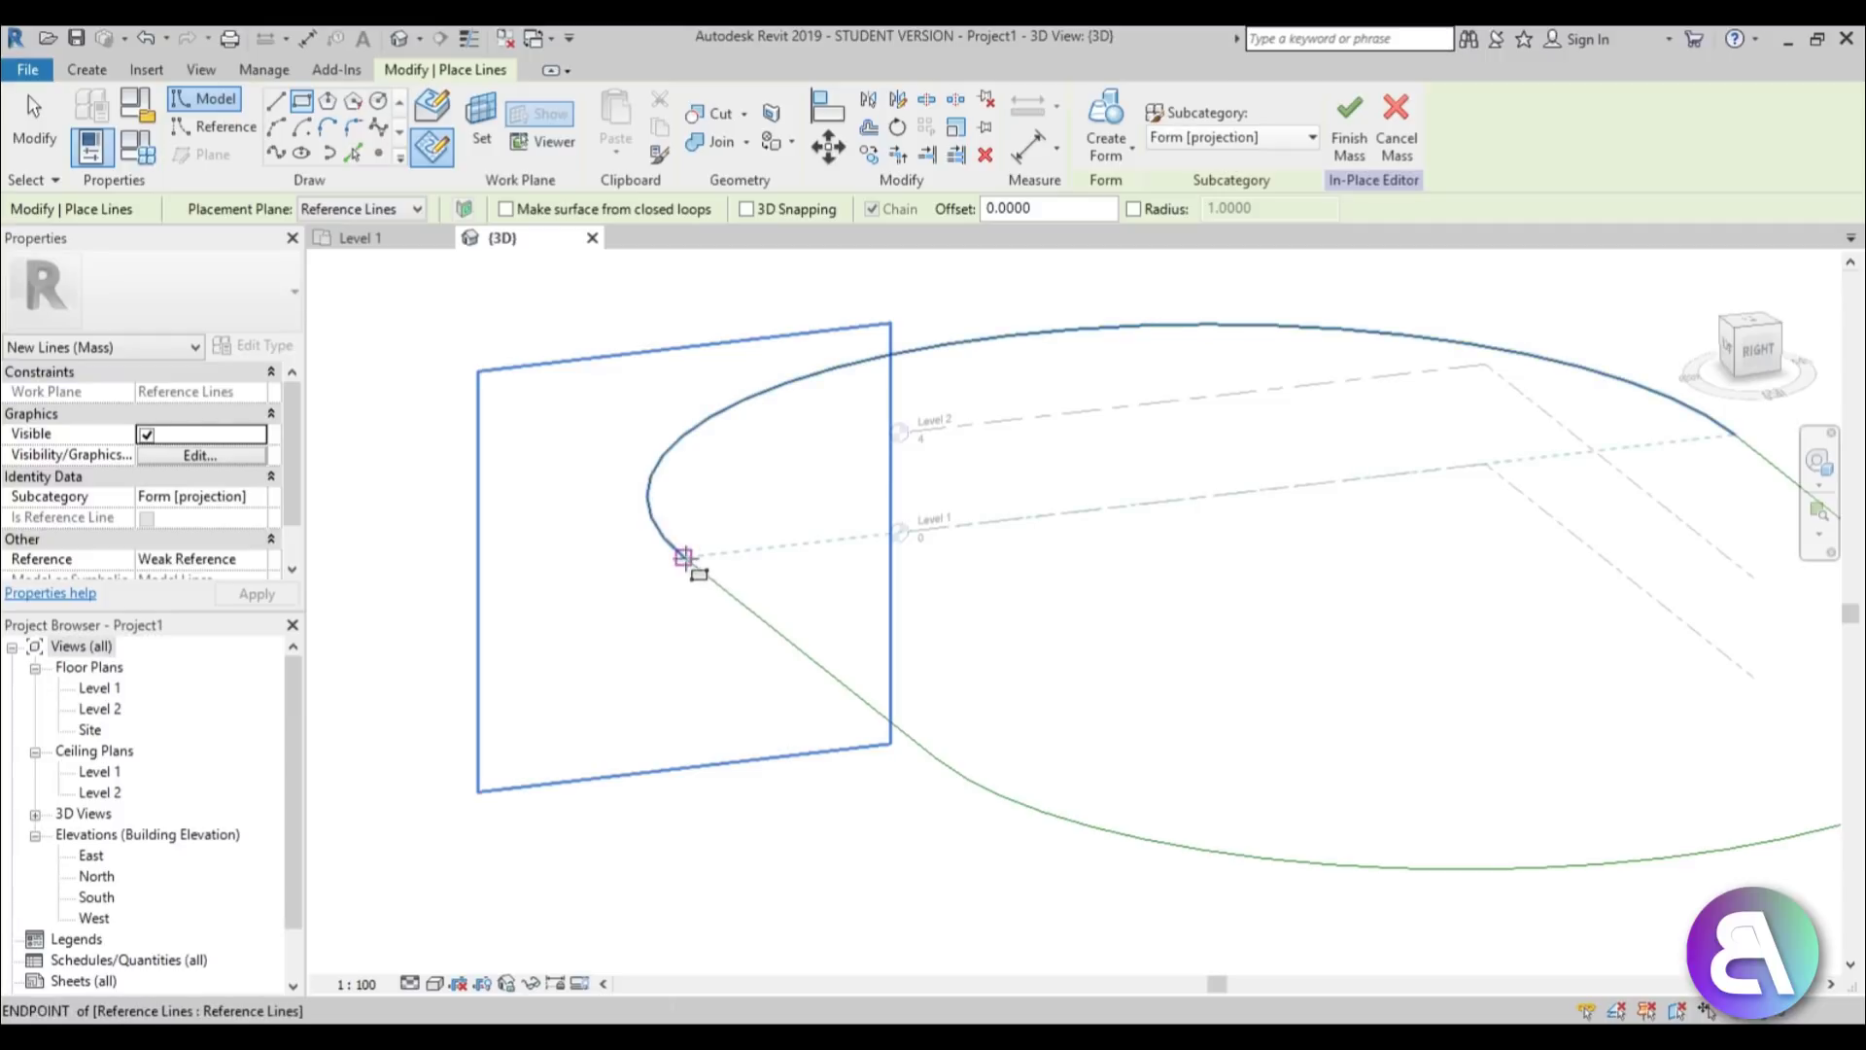
click(684, 557)
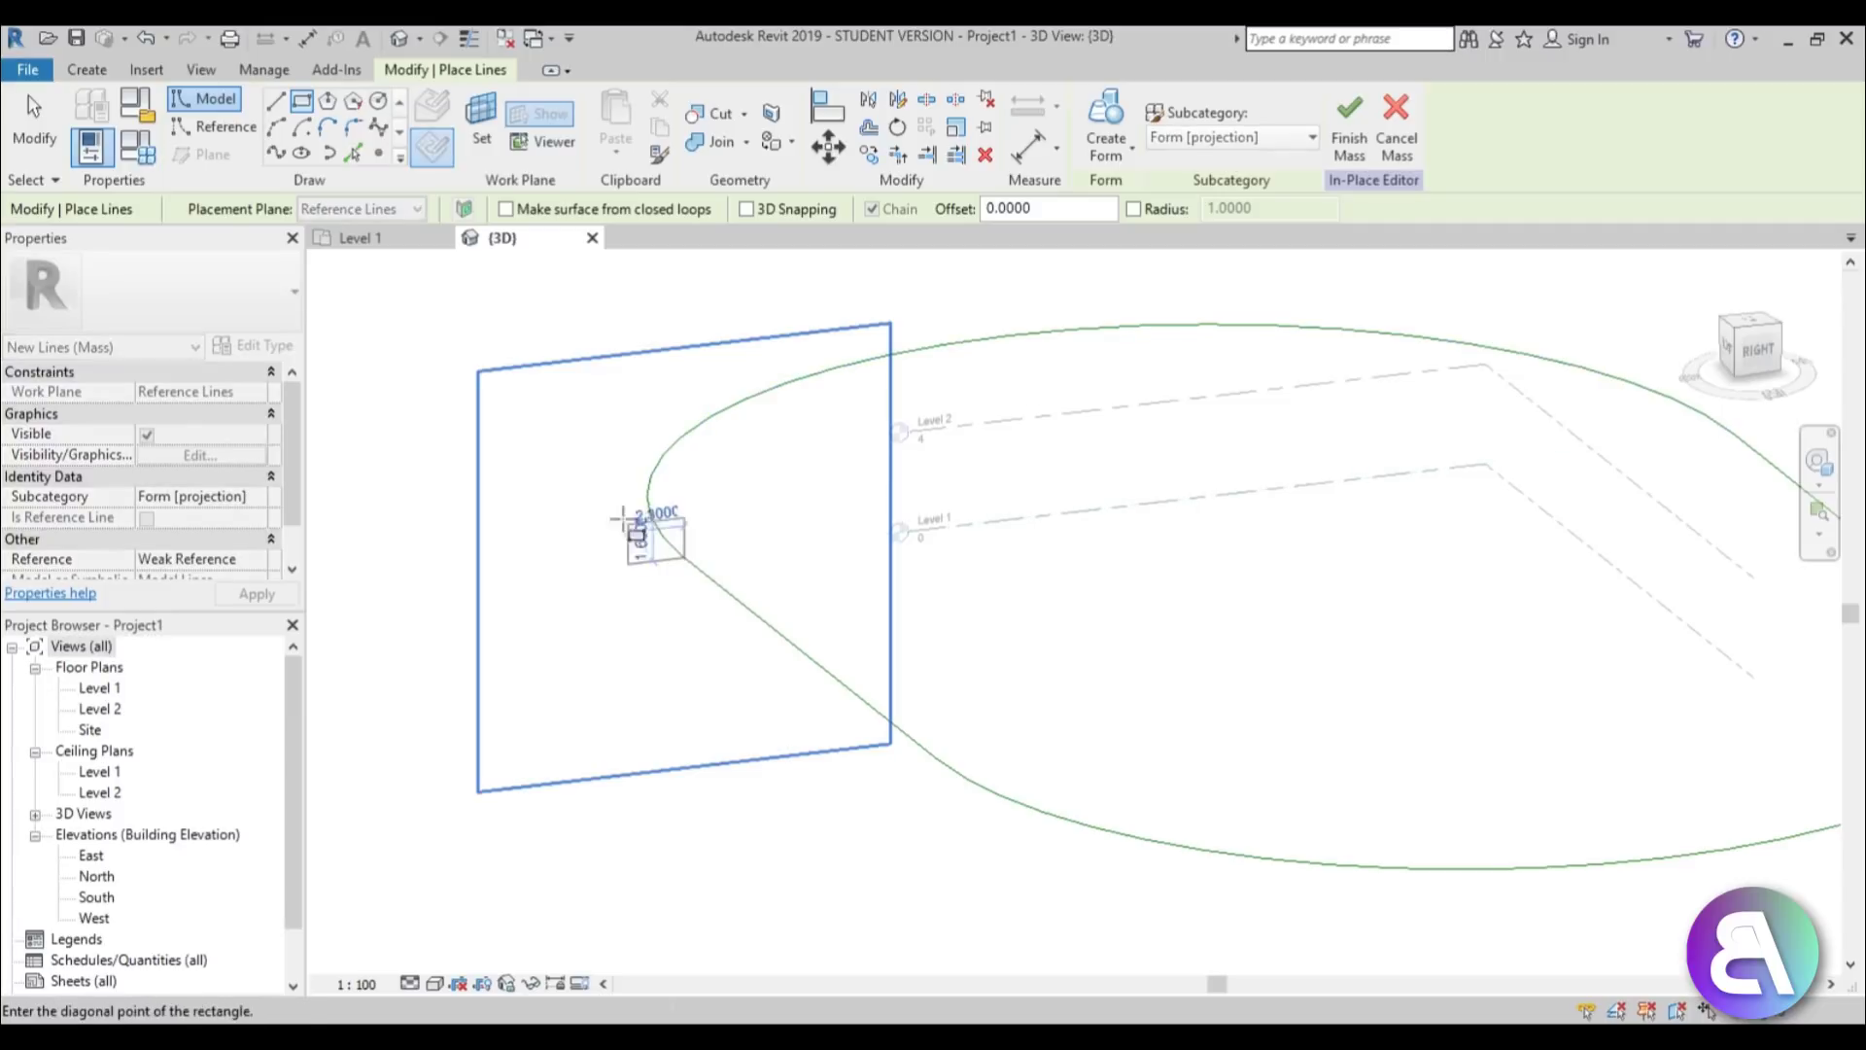
click(523, 398)
key(Escape)
key(Escape)
scroll(569, 409, up, 3)
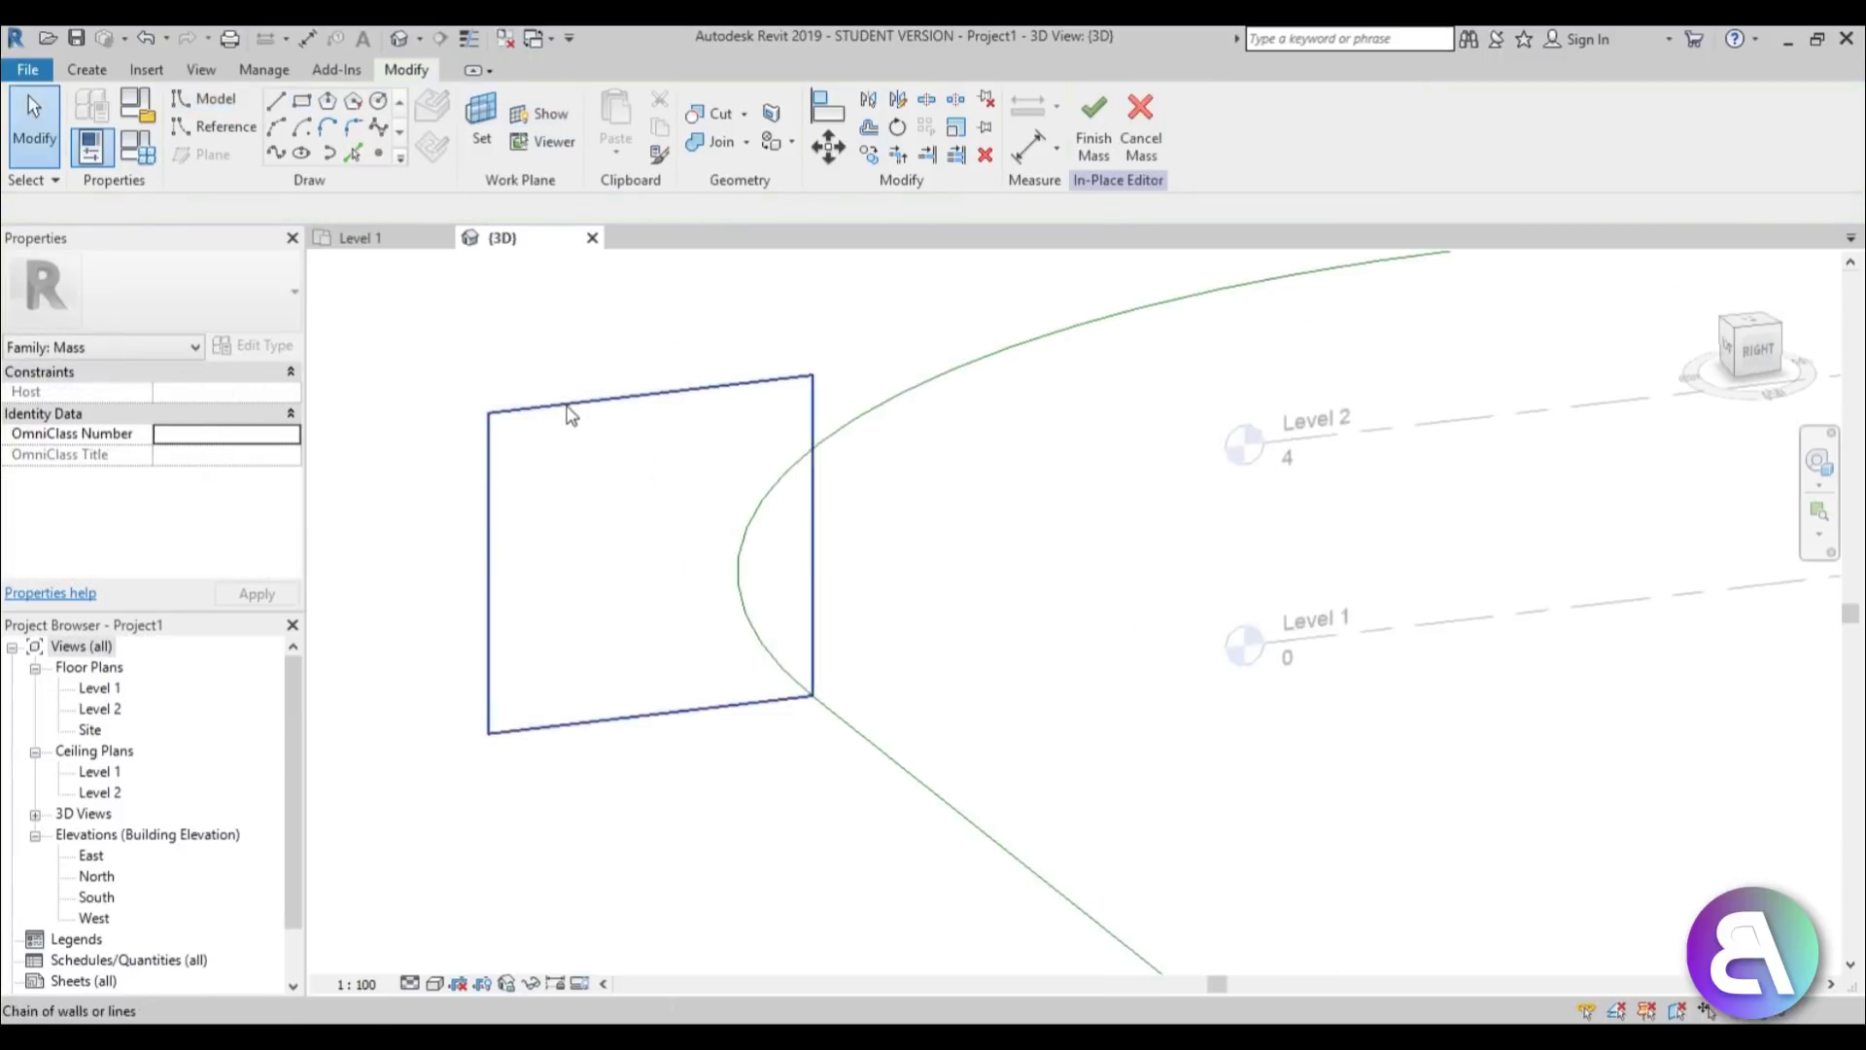
Set the rectangular profile's height to 8 m.
click(571, 413)
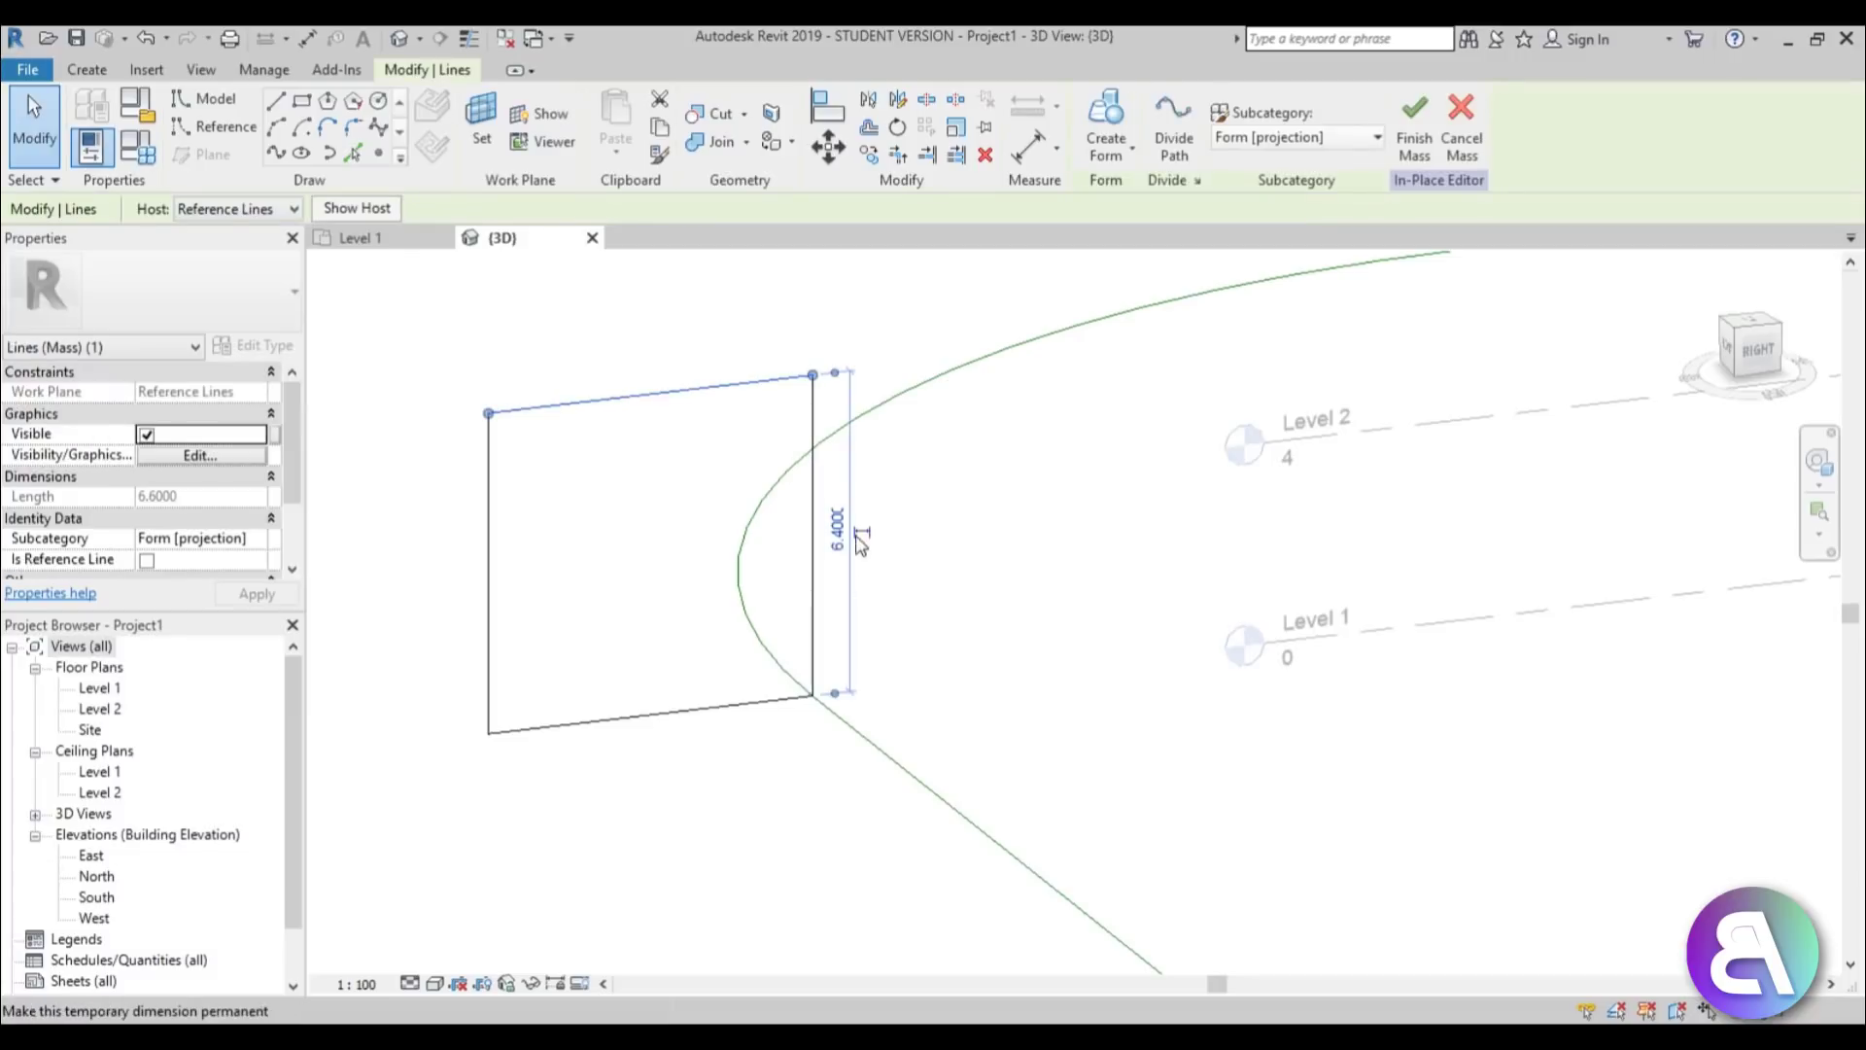
click(838, 539)
text(8)
key(Return)
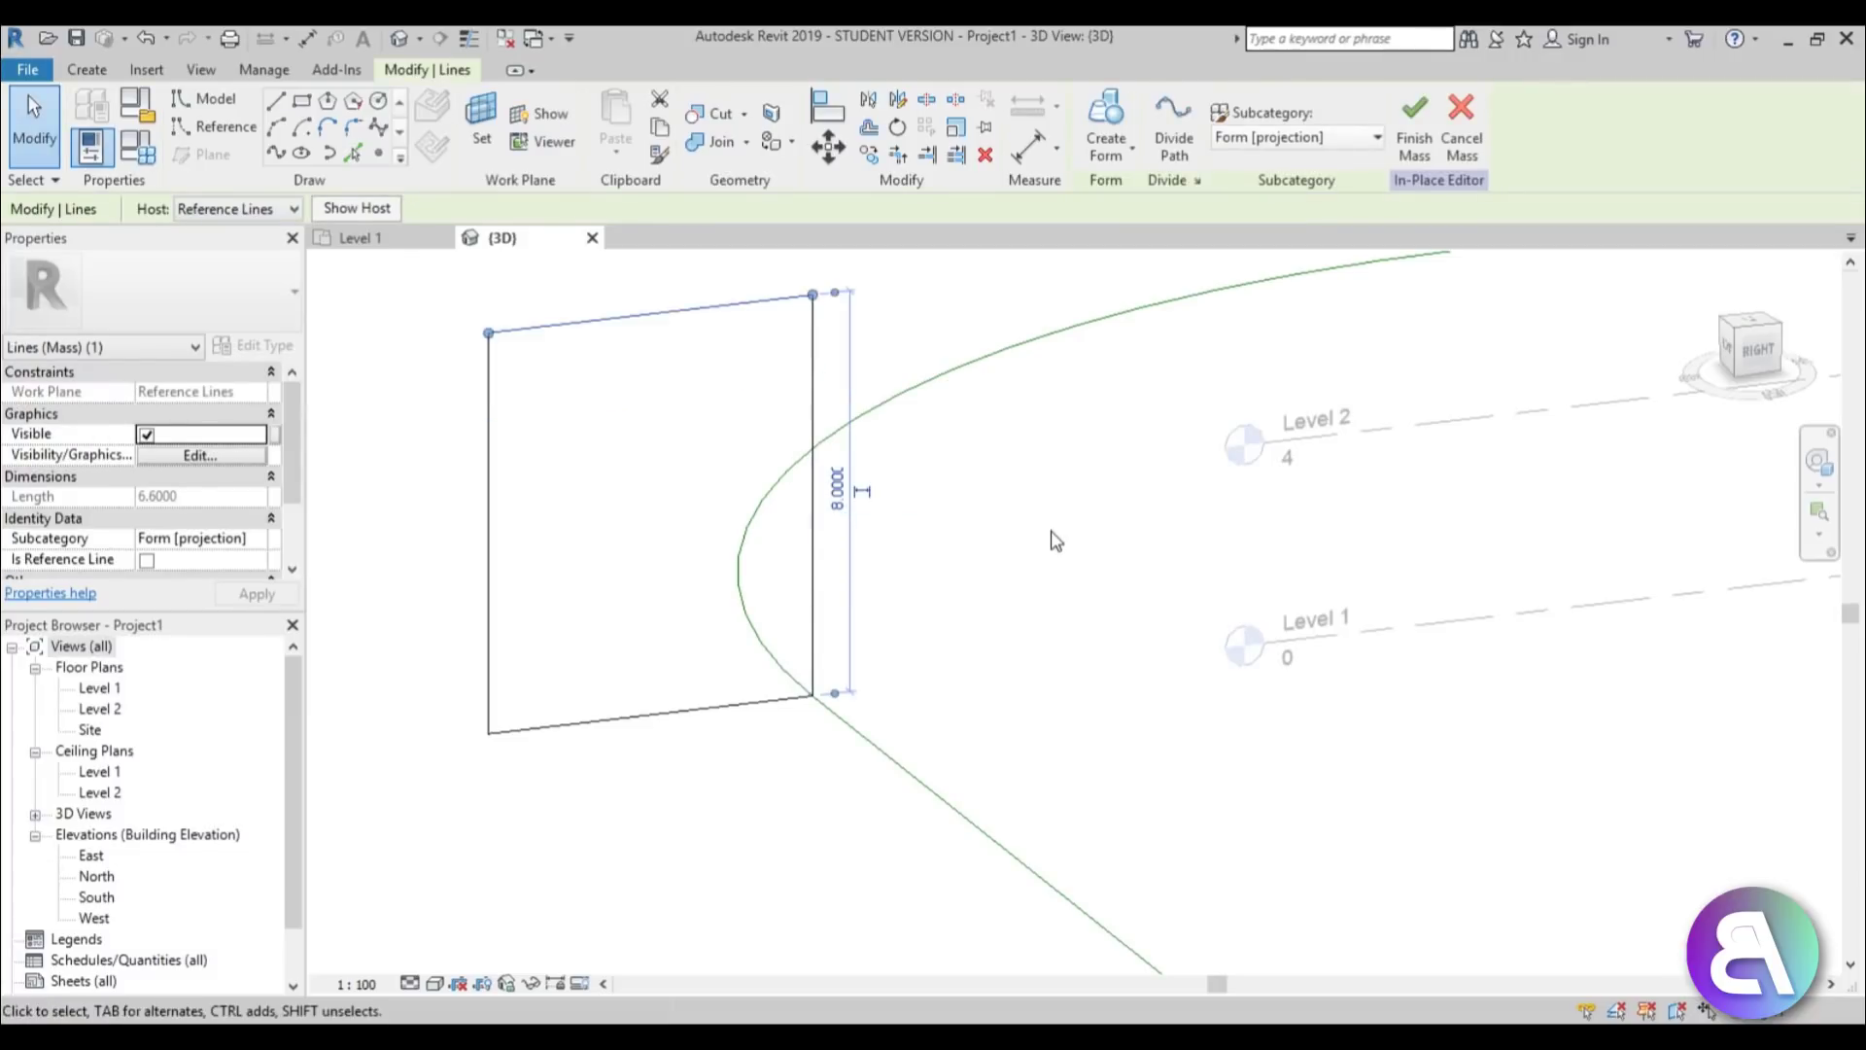
Set the rectangular profile's width to 8 m.
click(492, 562)
click(672, 260)
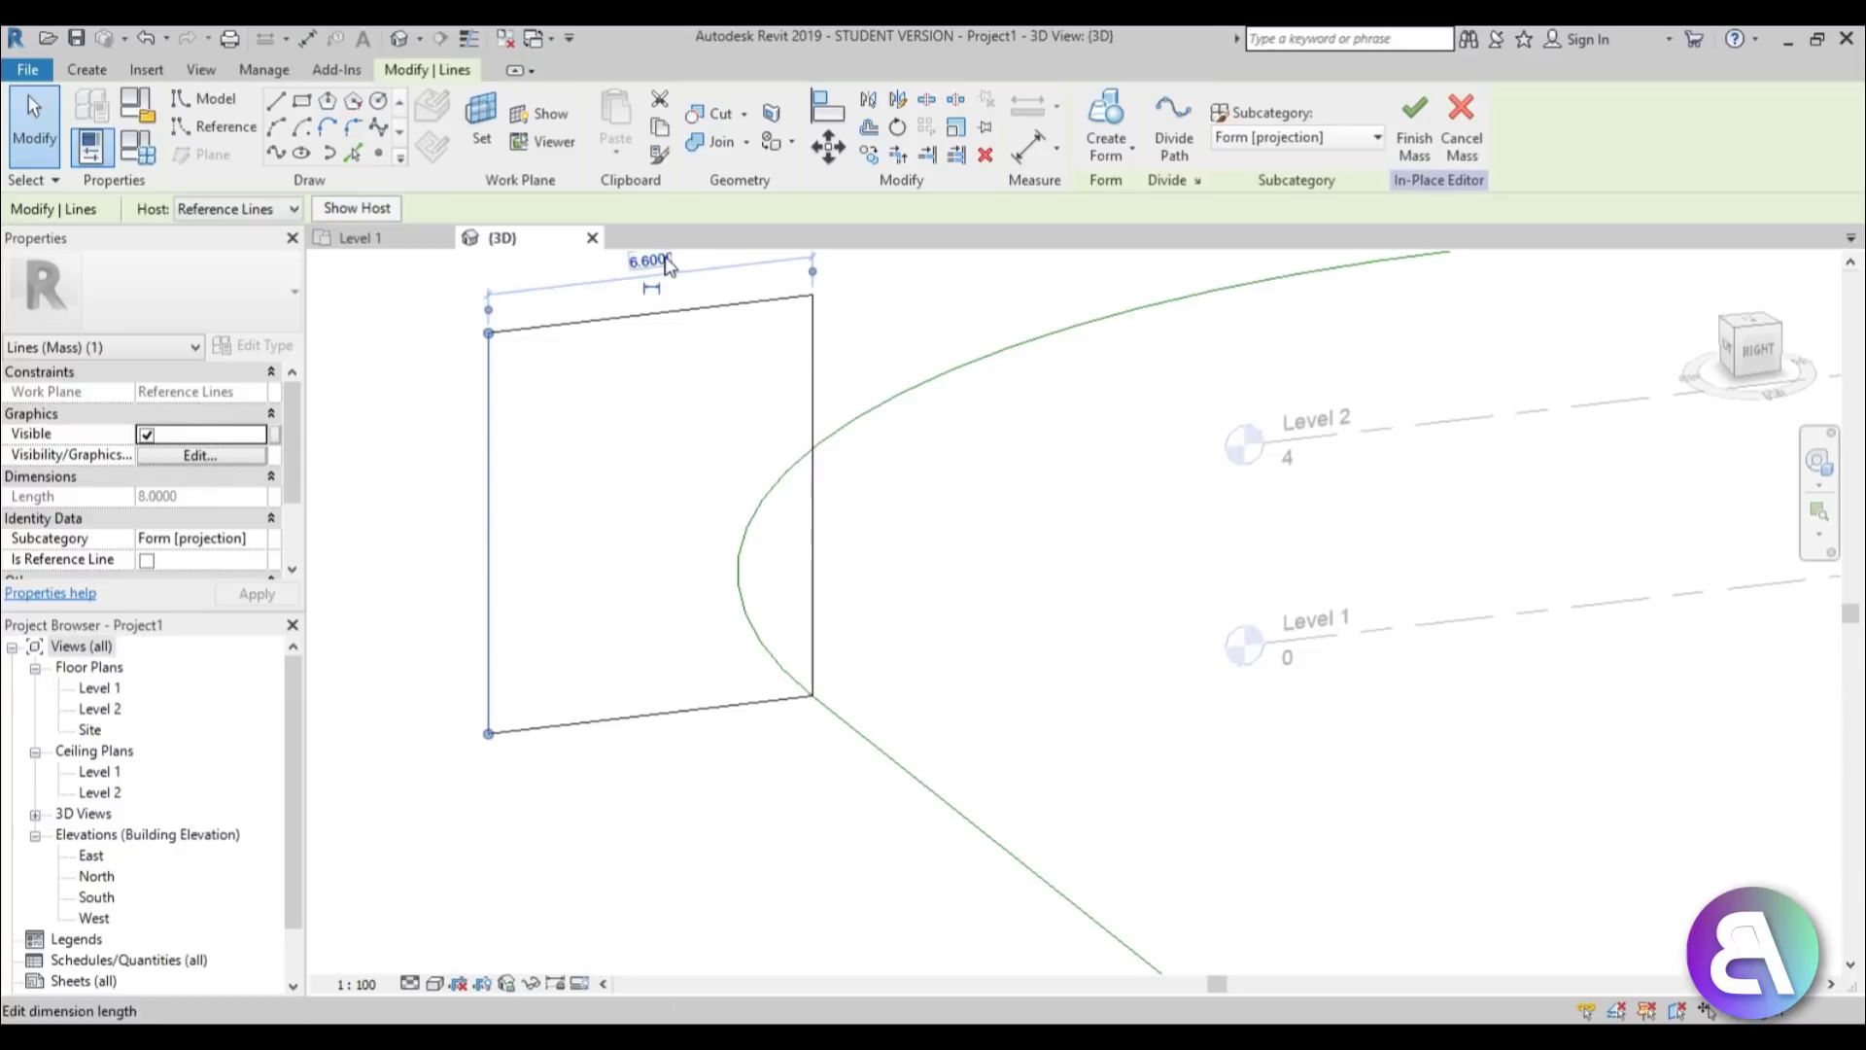
text(8)
key(Return)
middle_drag(793, 435, 840, 422)
key(Escape)
Draw a horizontal helper line about 12.1 m long and a vertical one about 10.7 m long, crossing the rectangular profile.
click(275, 100)
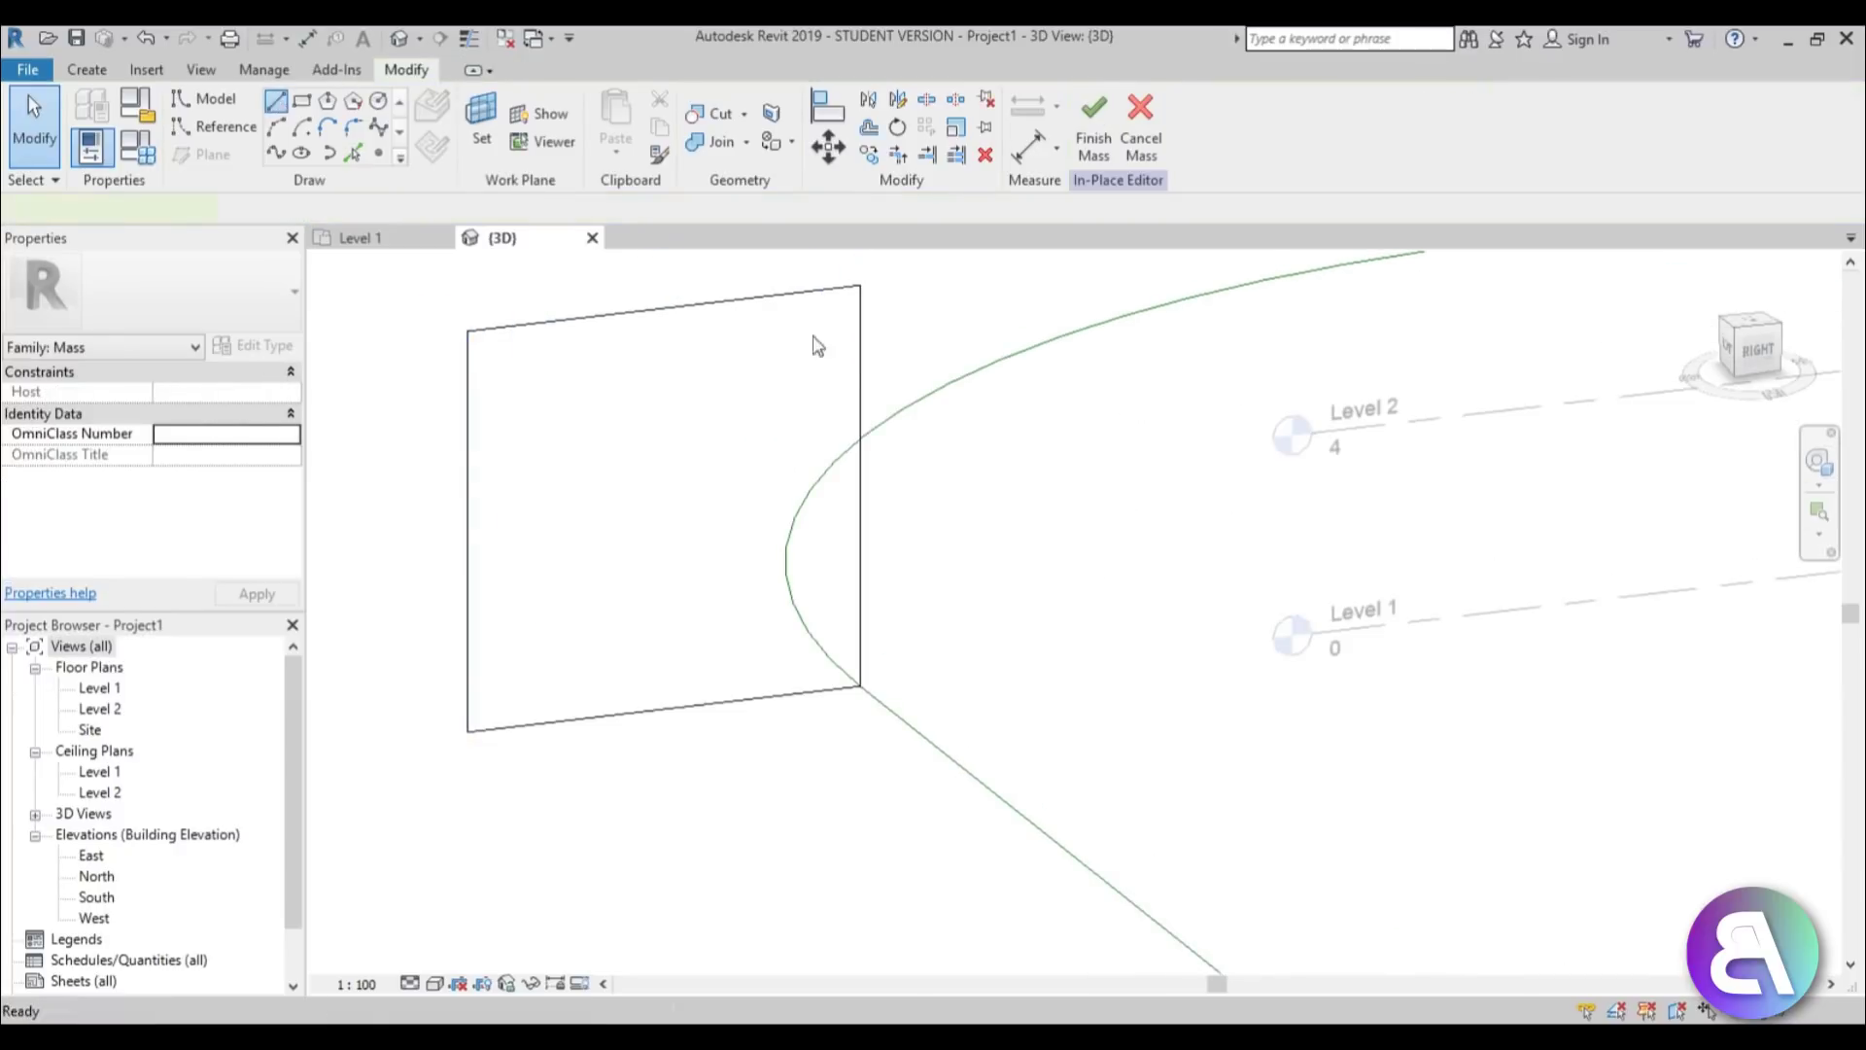
click(939, 352)
click(346, 418)
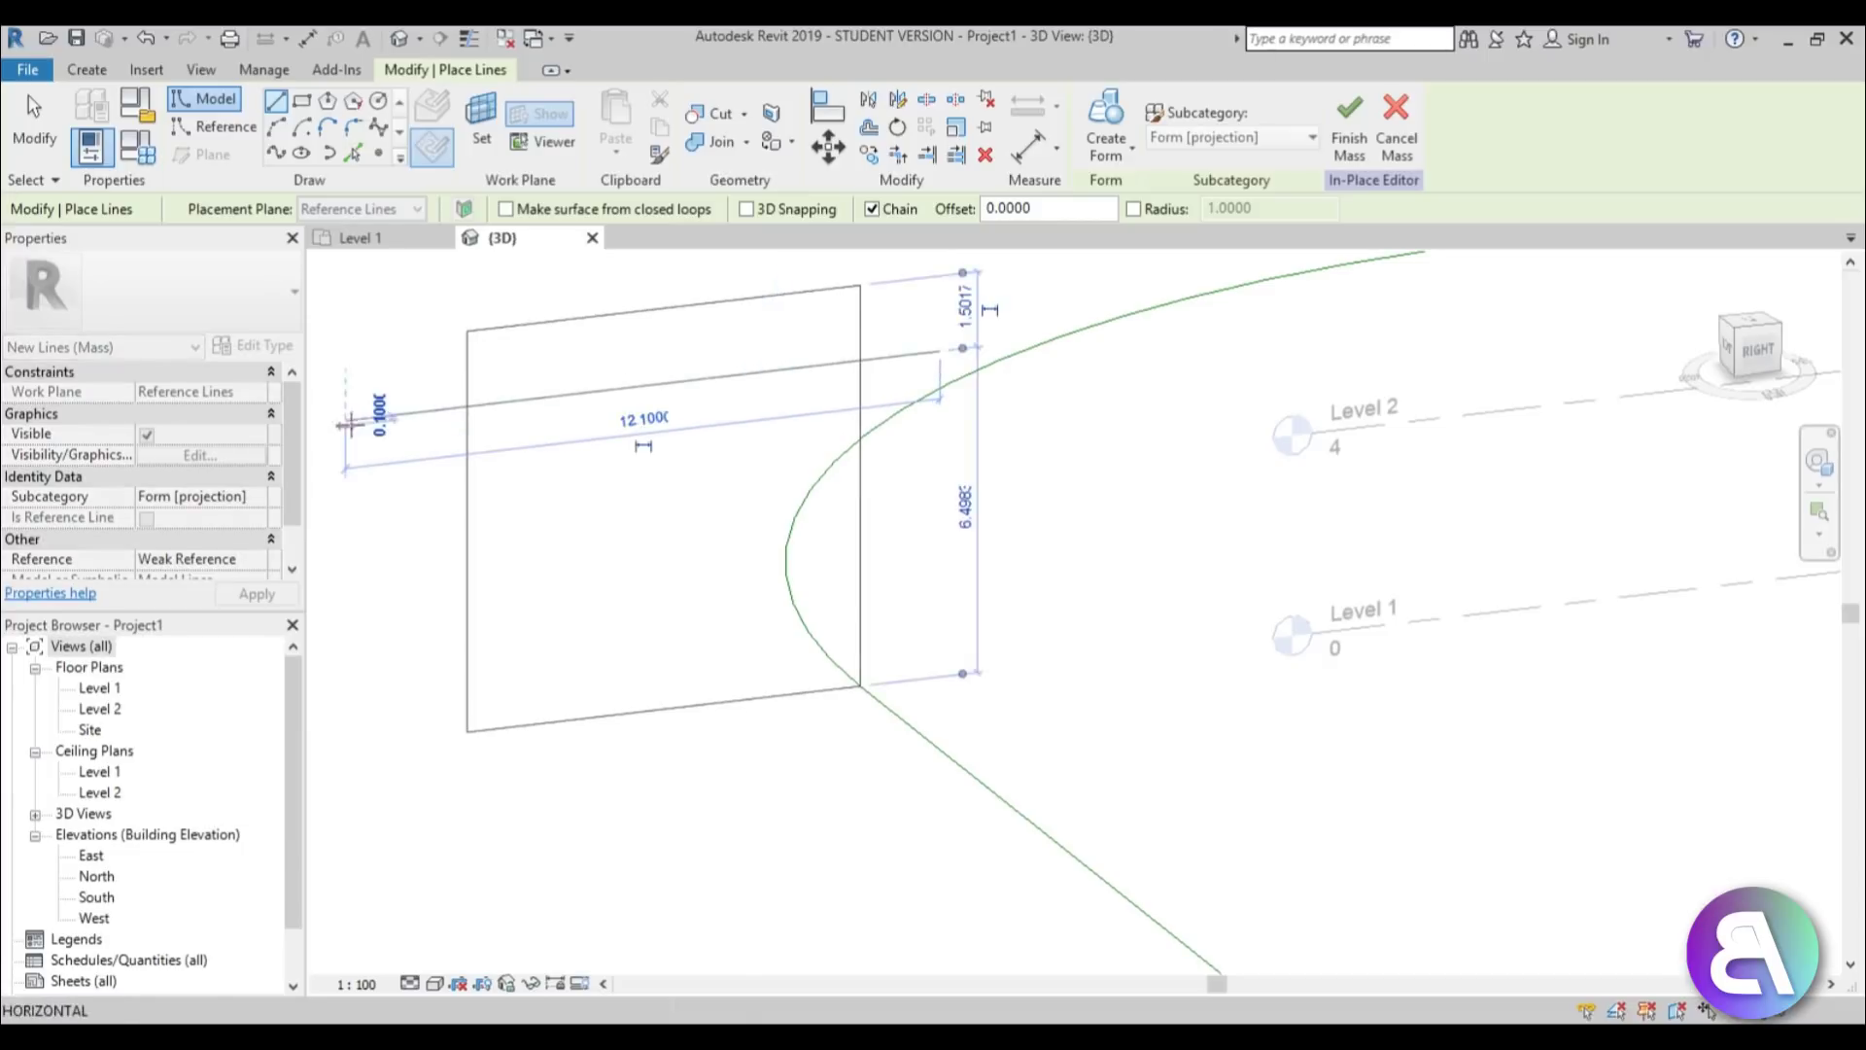
key(Escape)
click(556, 286)
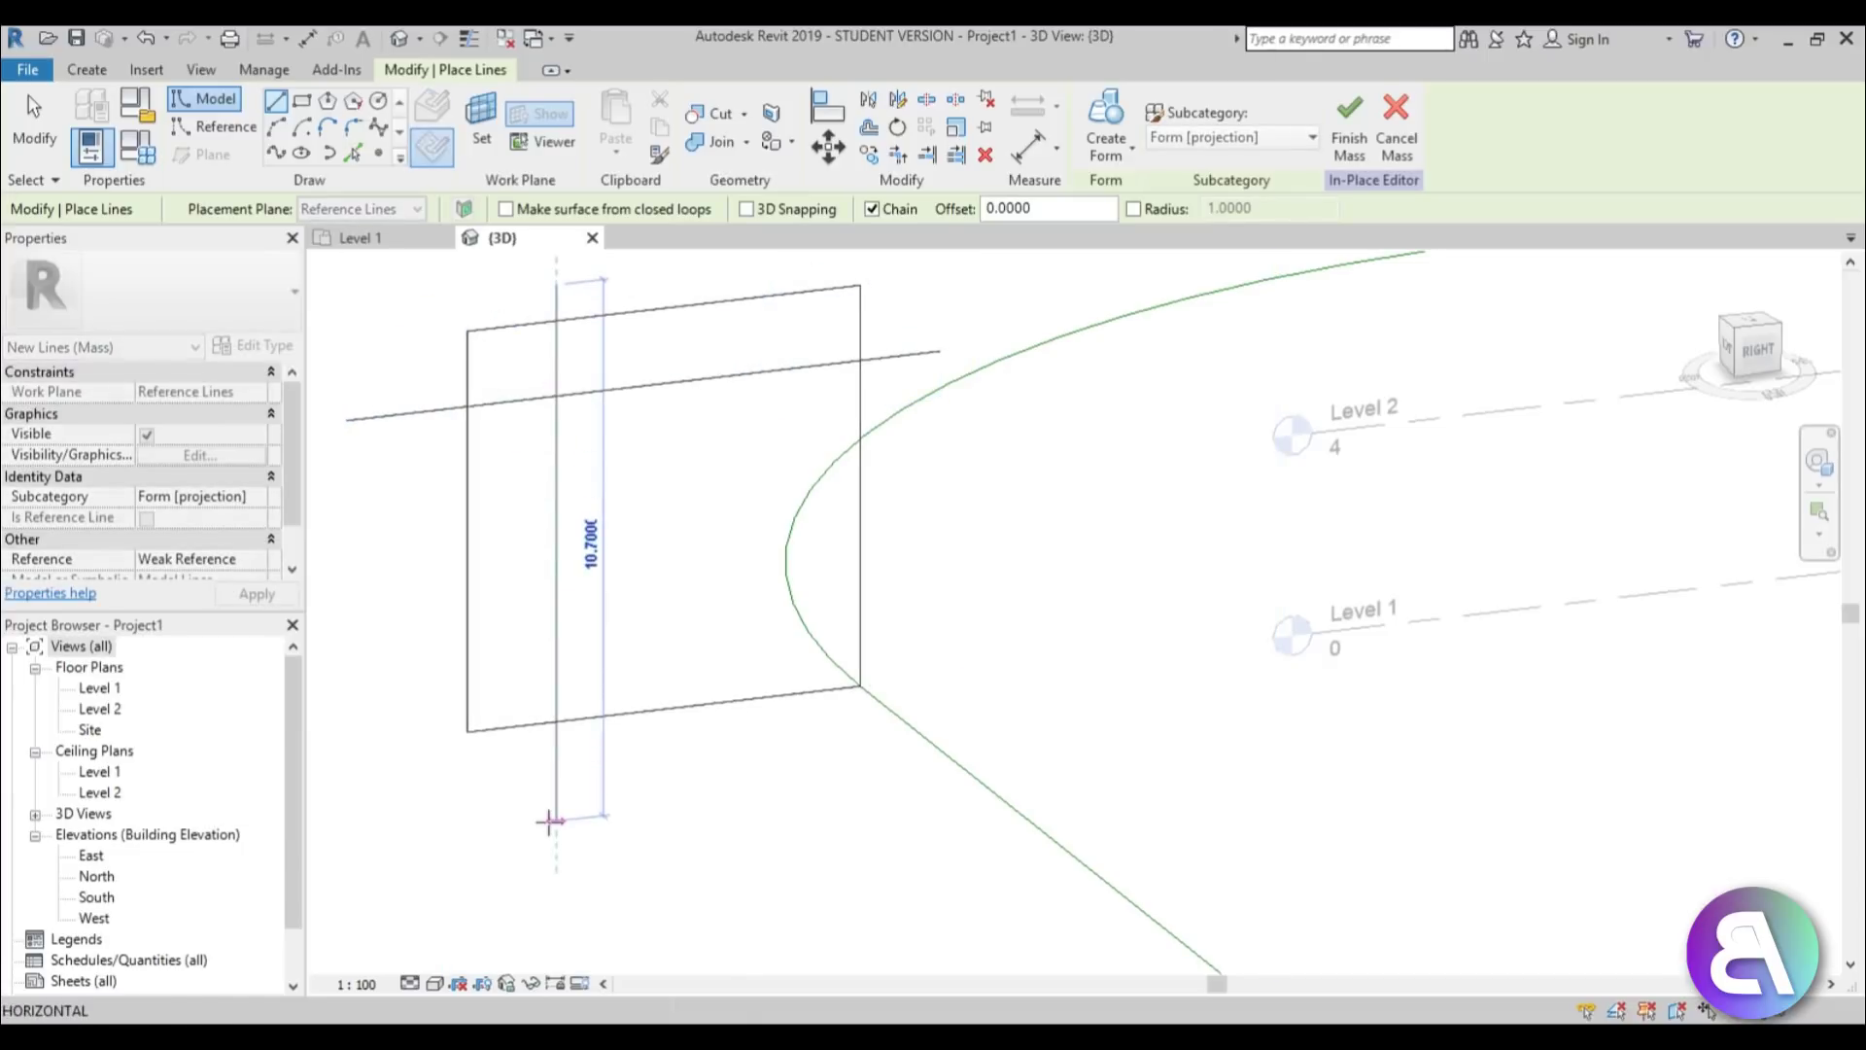
click(555, 819)
key(Escape)
key(Escape)
Position the vertical helper line 2 m from the rectangle's outer edge.
click(556, 670)
scroll(595, 570, down, 1)
click(525, 276)
text(2)
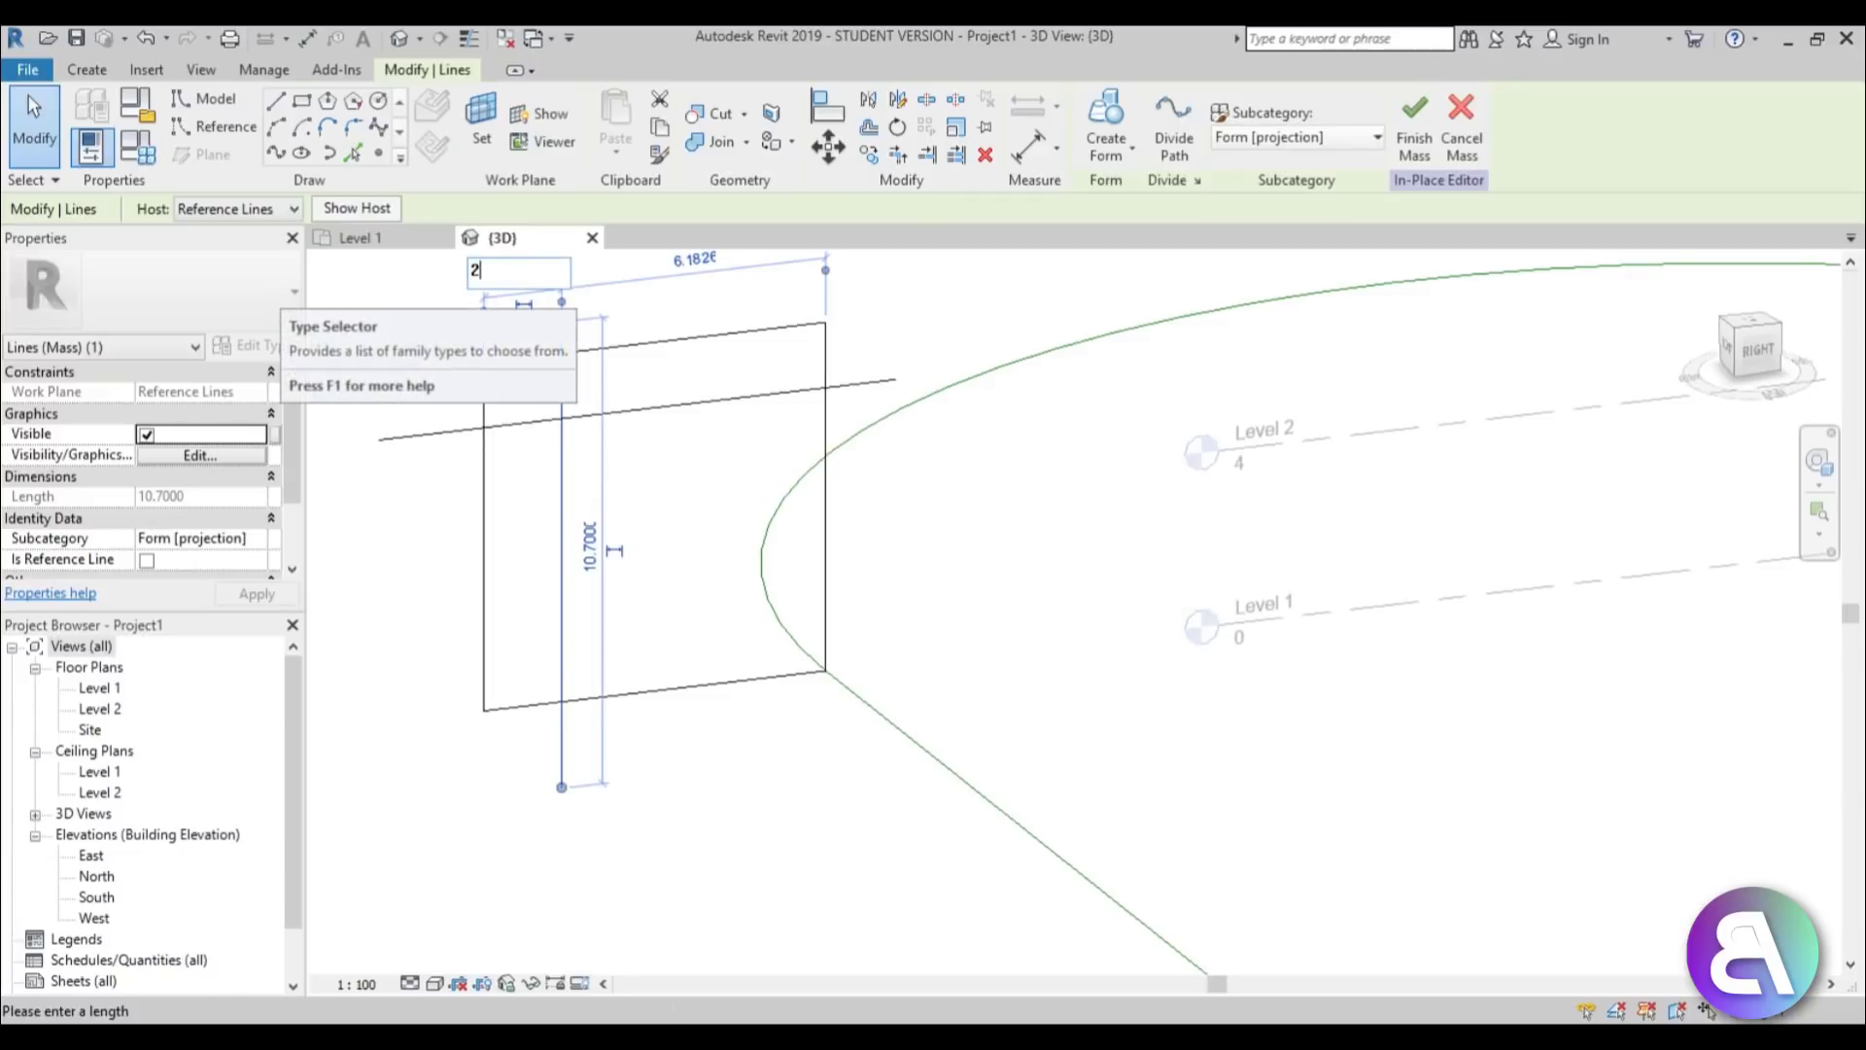
key(Return)
key(Escape)
Position the horizontal helper line 5 m above the rectangle's base.
click(691, 412)
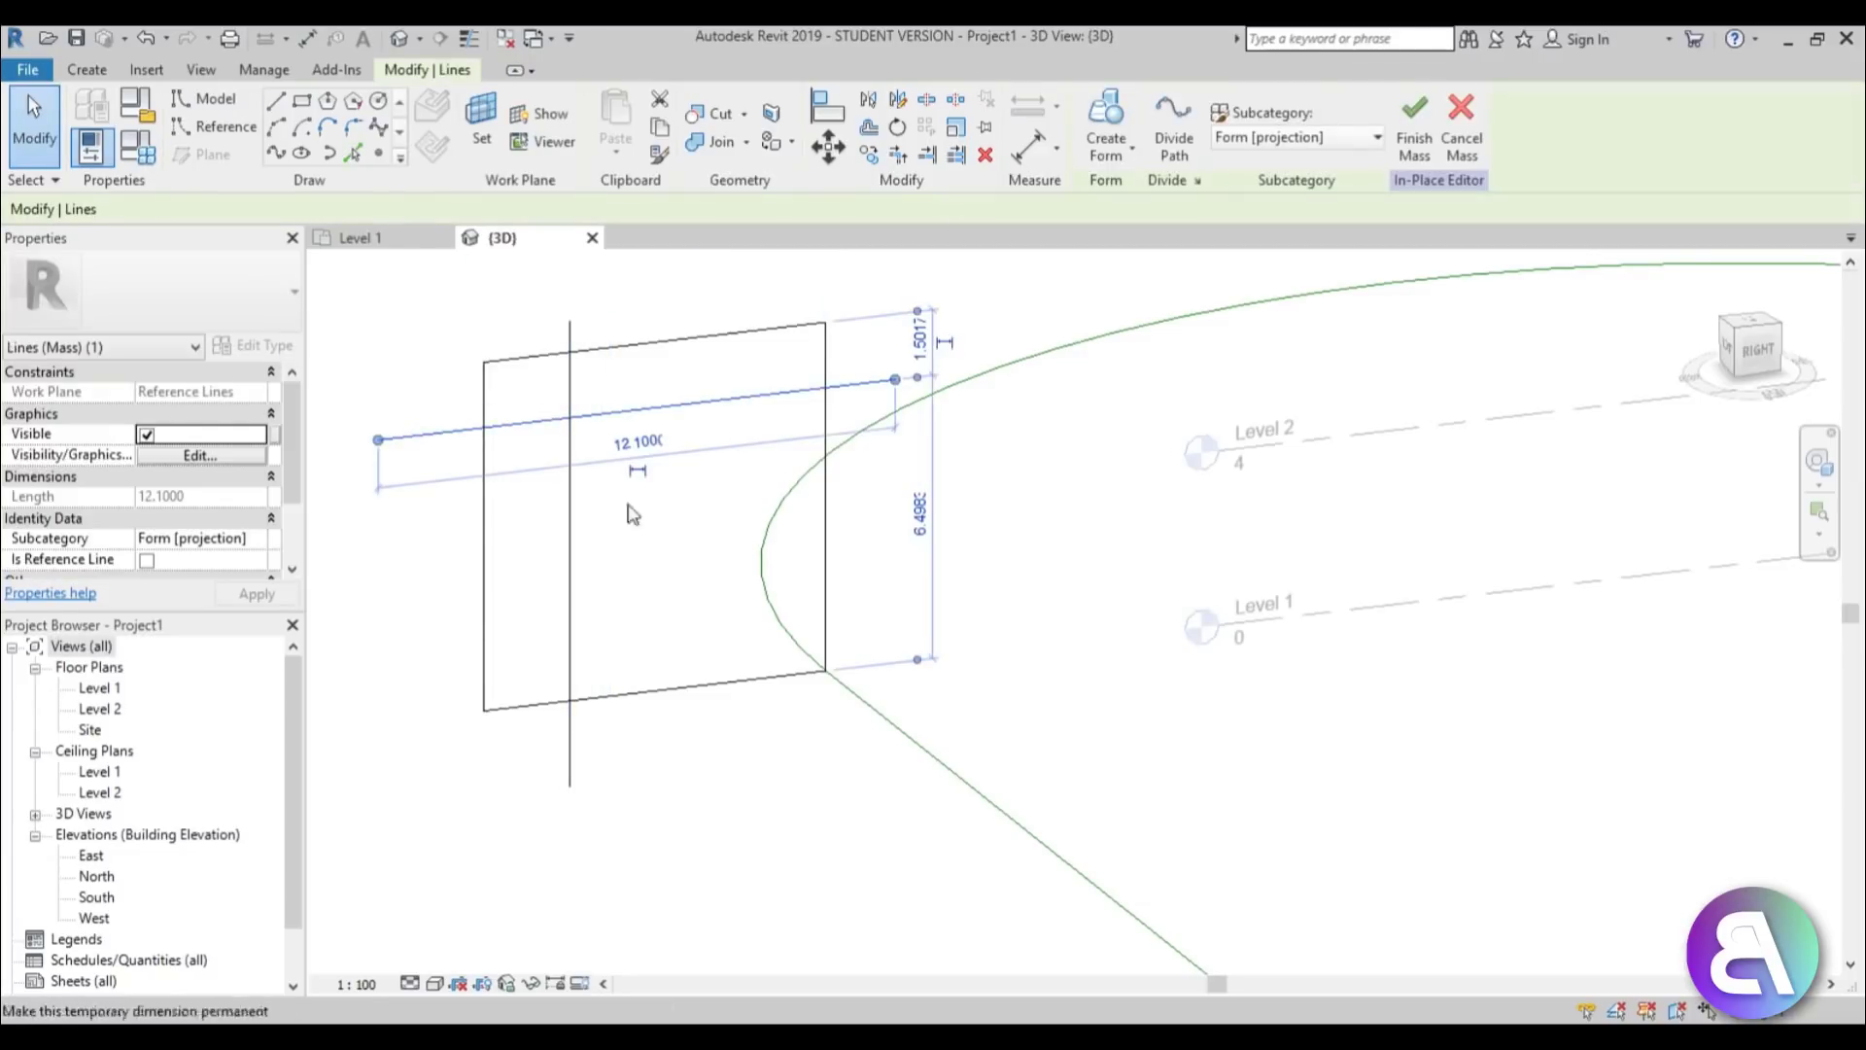
click(923, 520)
text(5)
key(Return)
key(Escape)
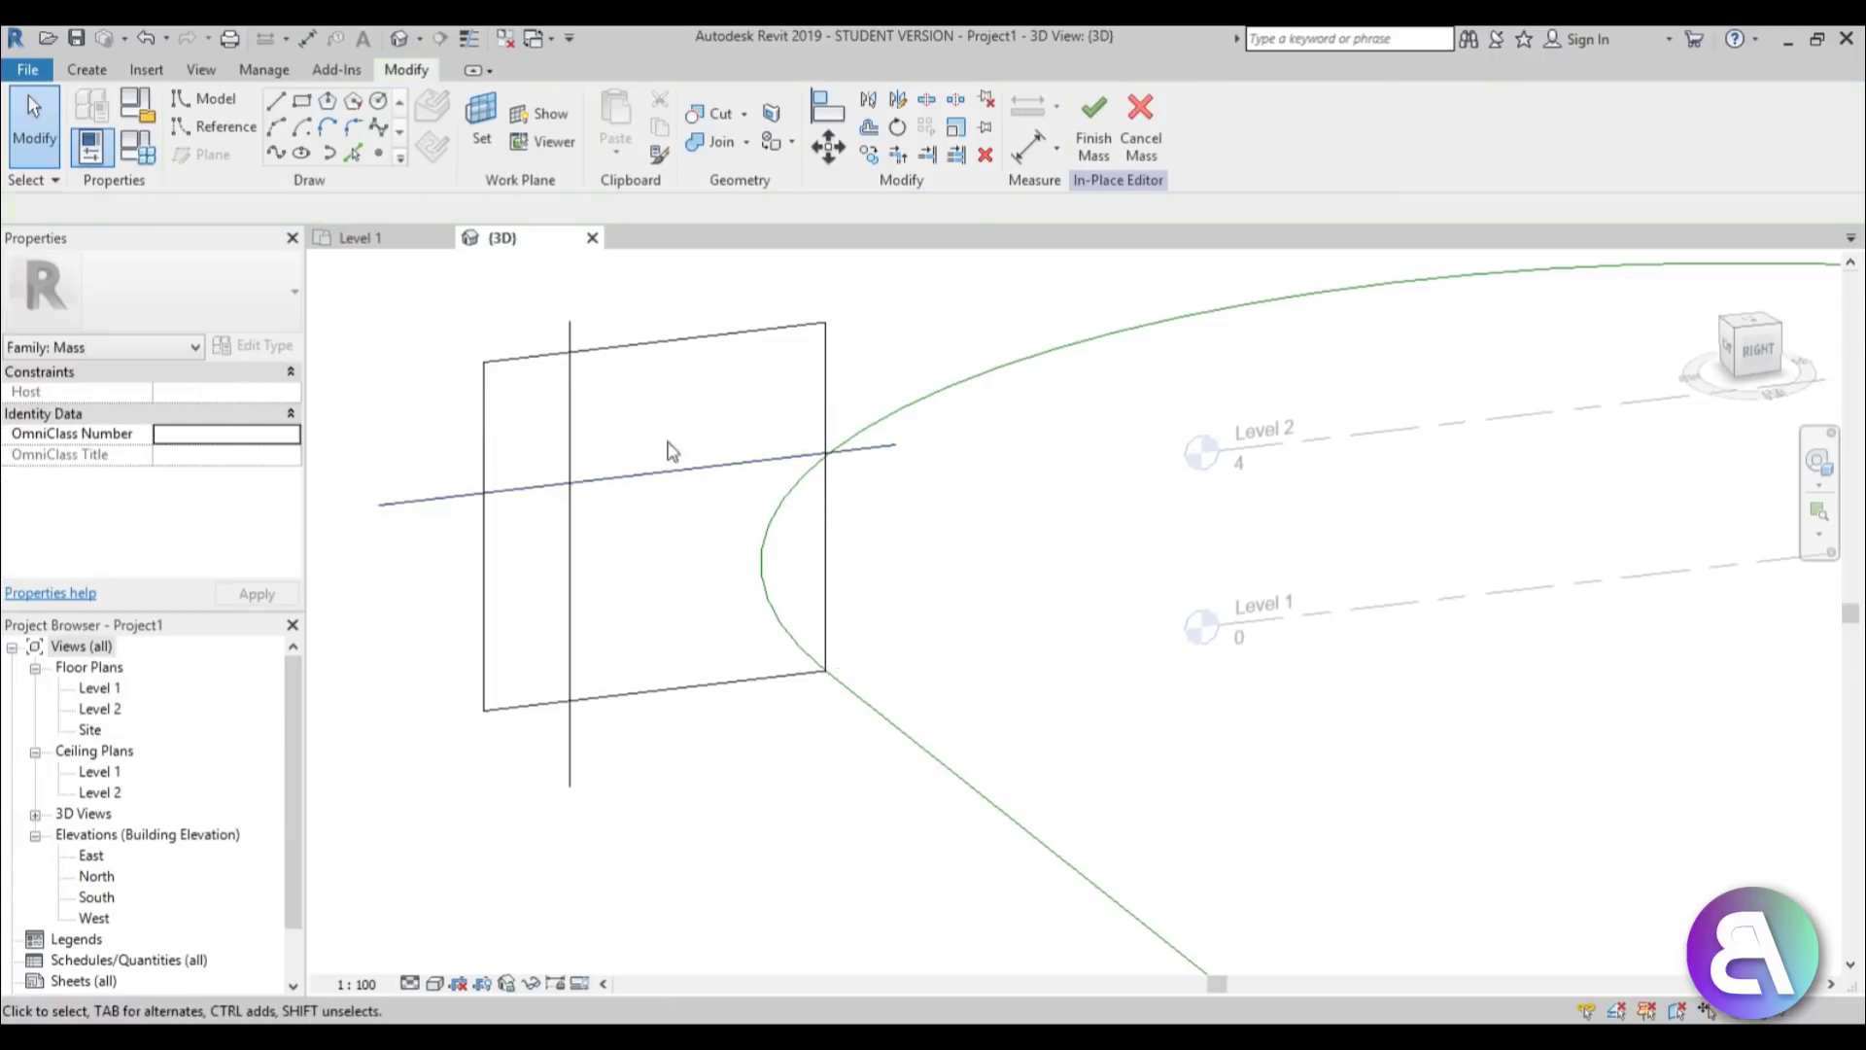
Draw sloping lines from the rectangle's upper inner corner and the vertical helper's base crossing to where the horizontal helper meets the outer edge.
scroll(583, 466, up, 2)
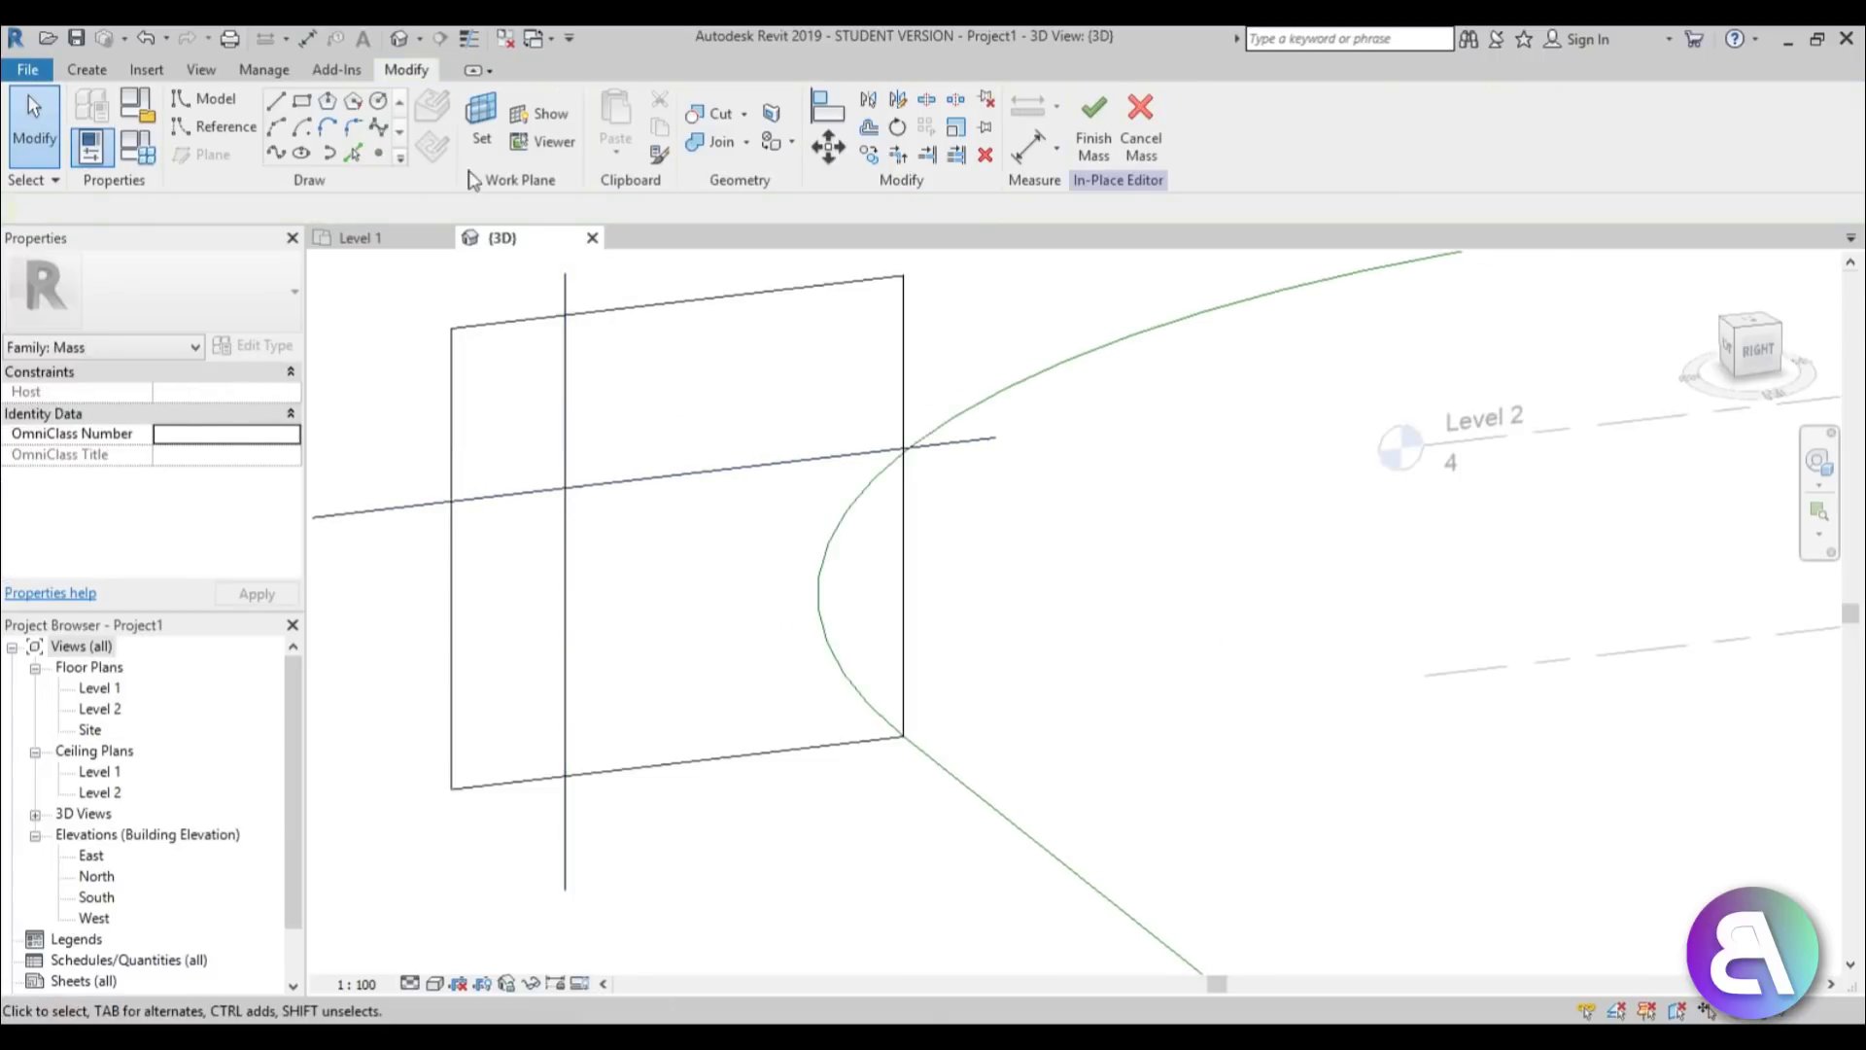
click(275, 102)
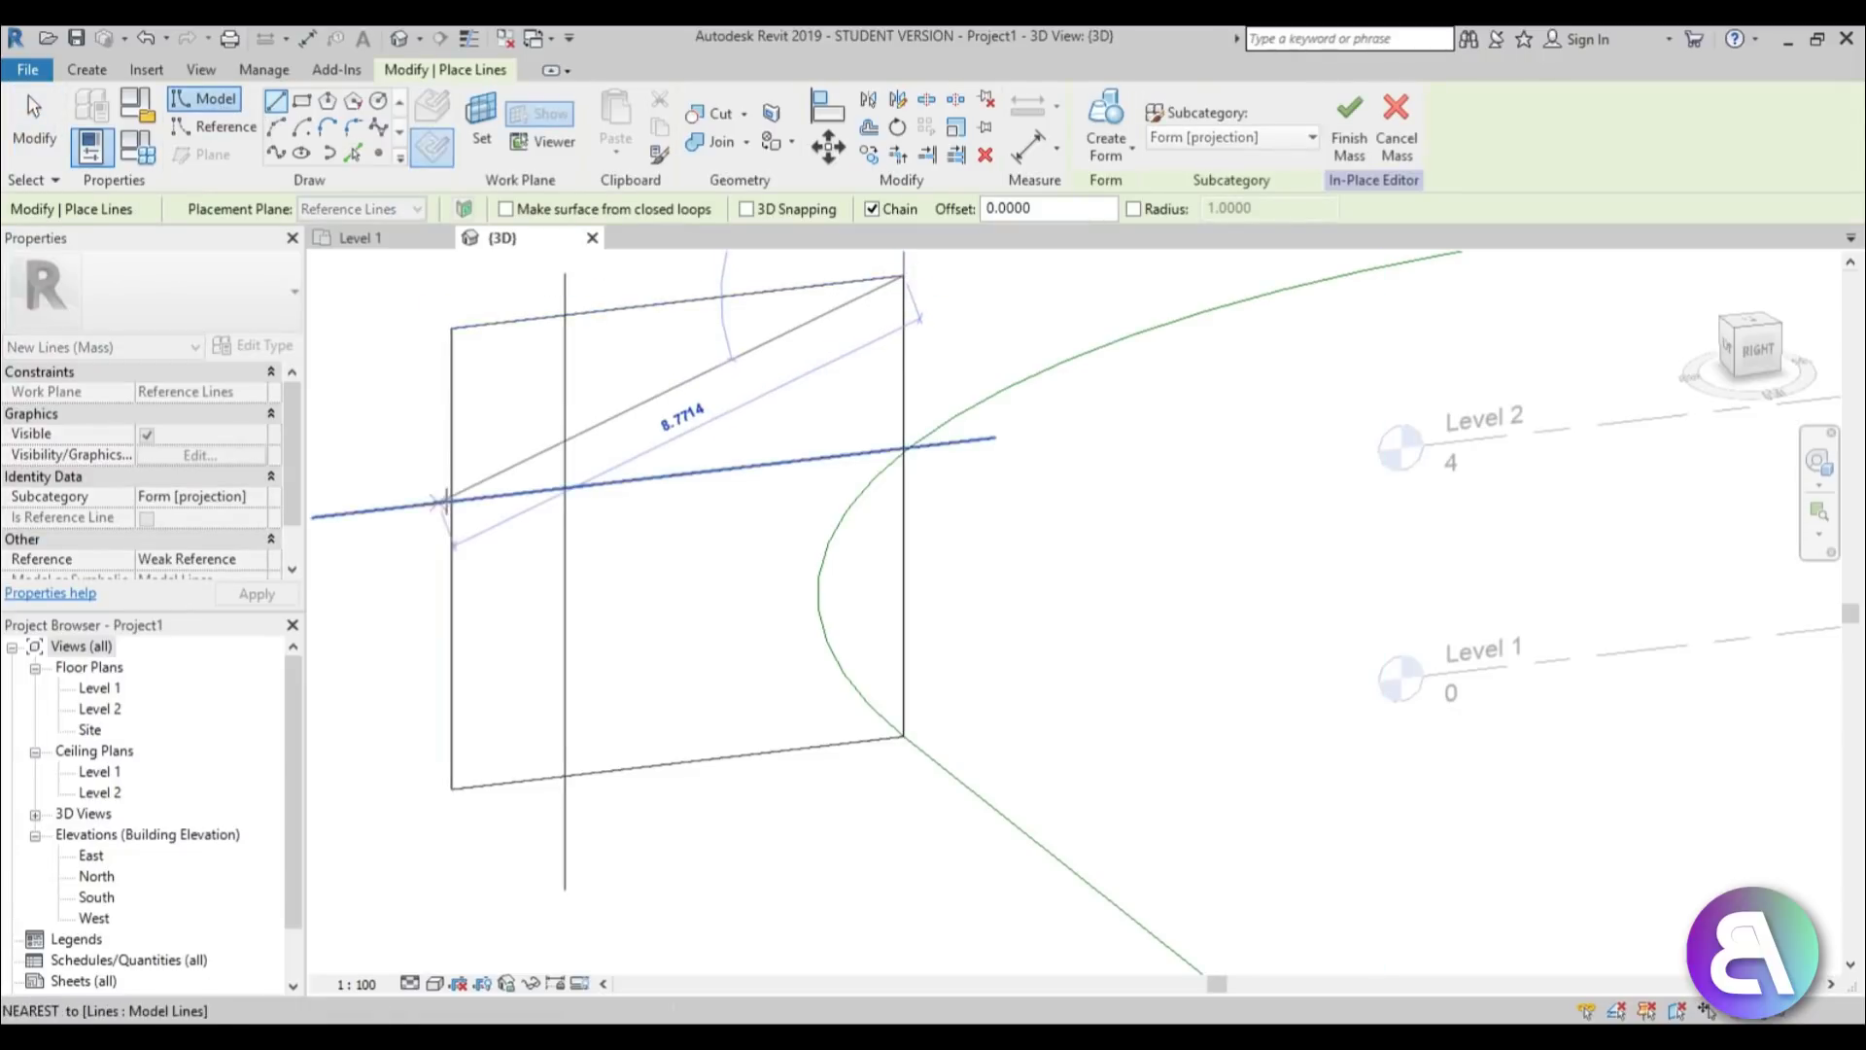
click(452, 500)
click(564, 776)
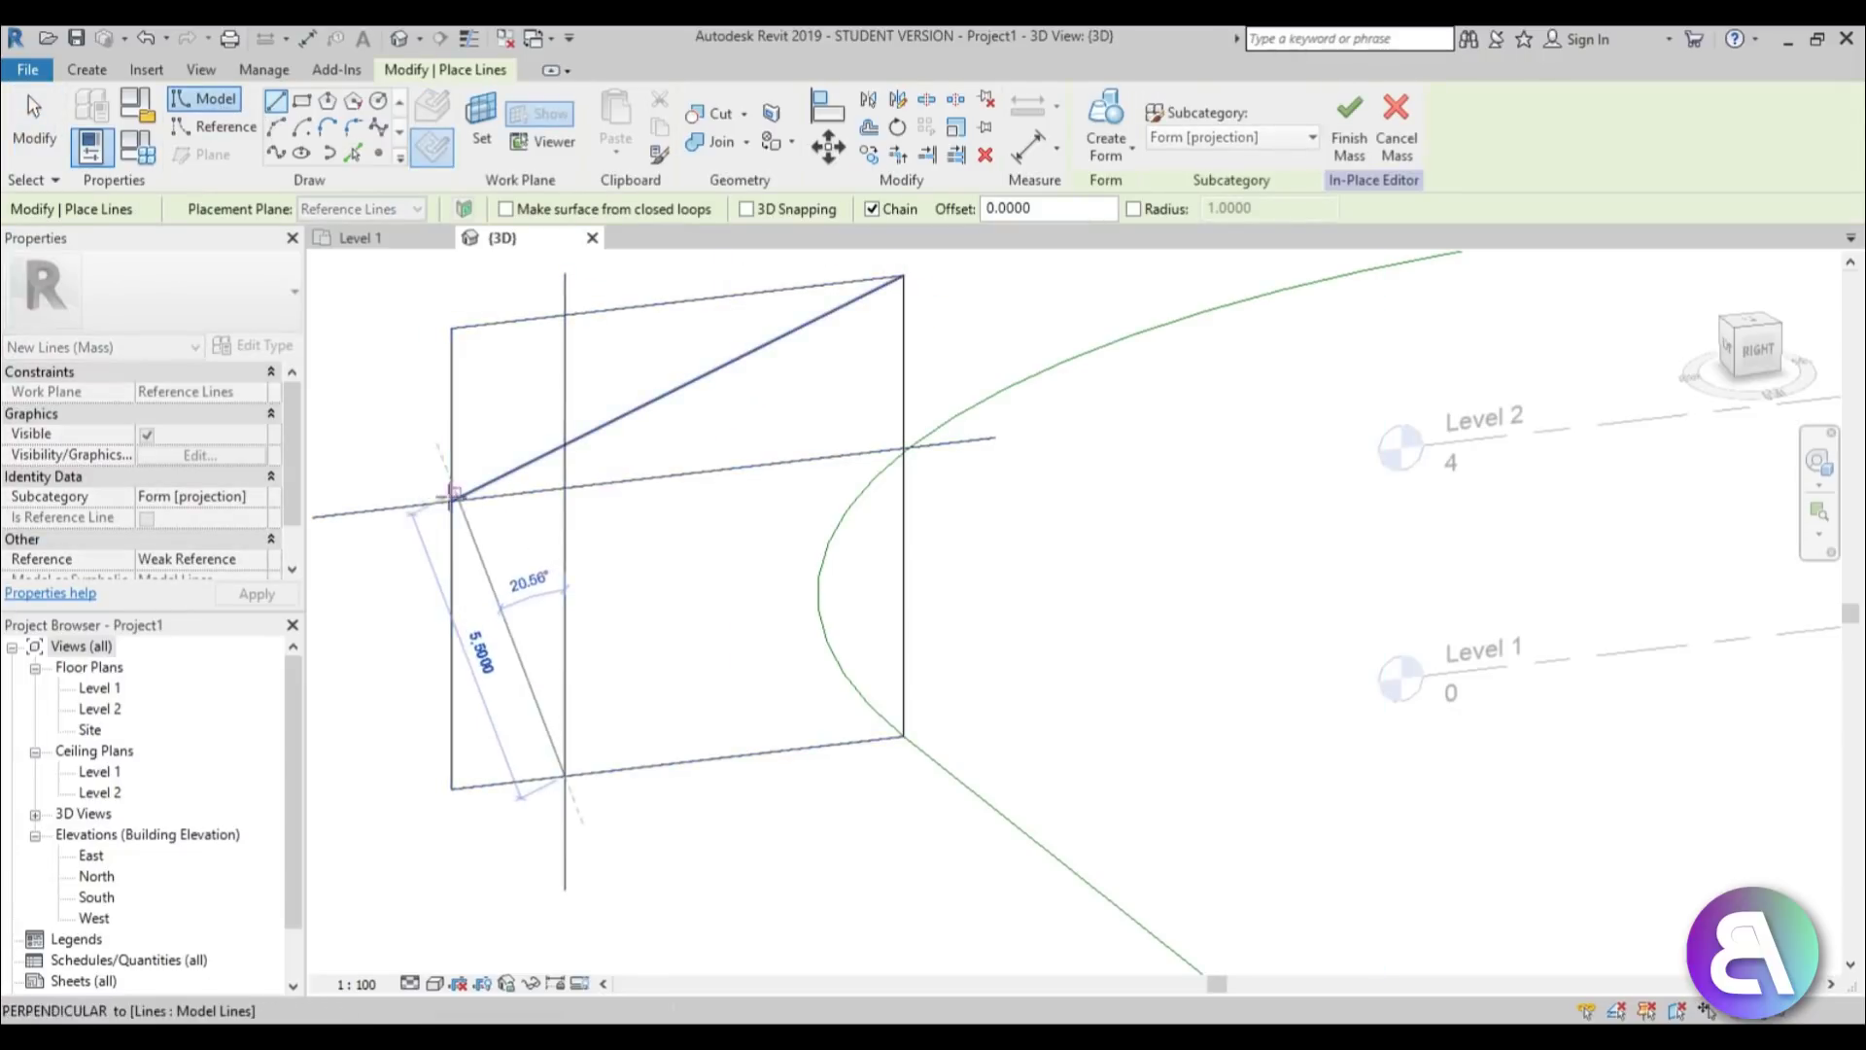
click(452, 500)
key(Escape)
key(Escape)
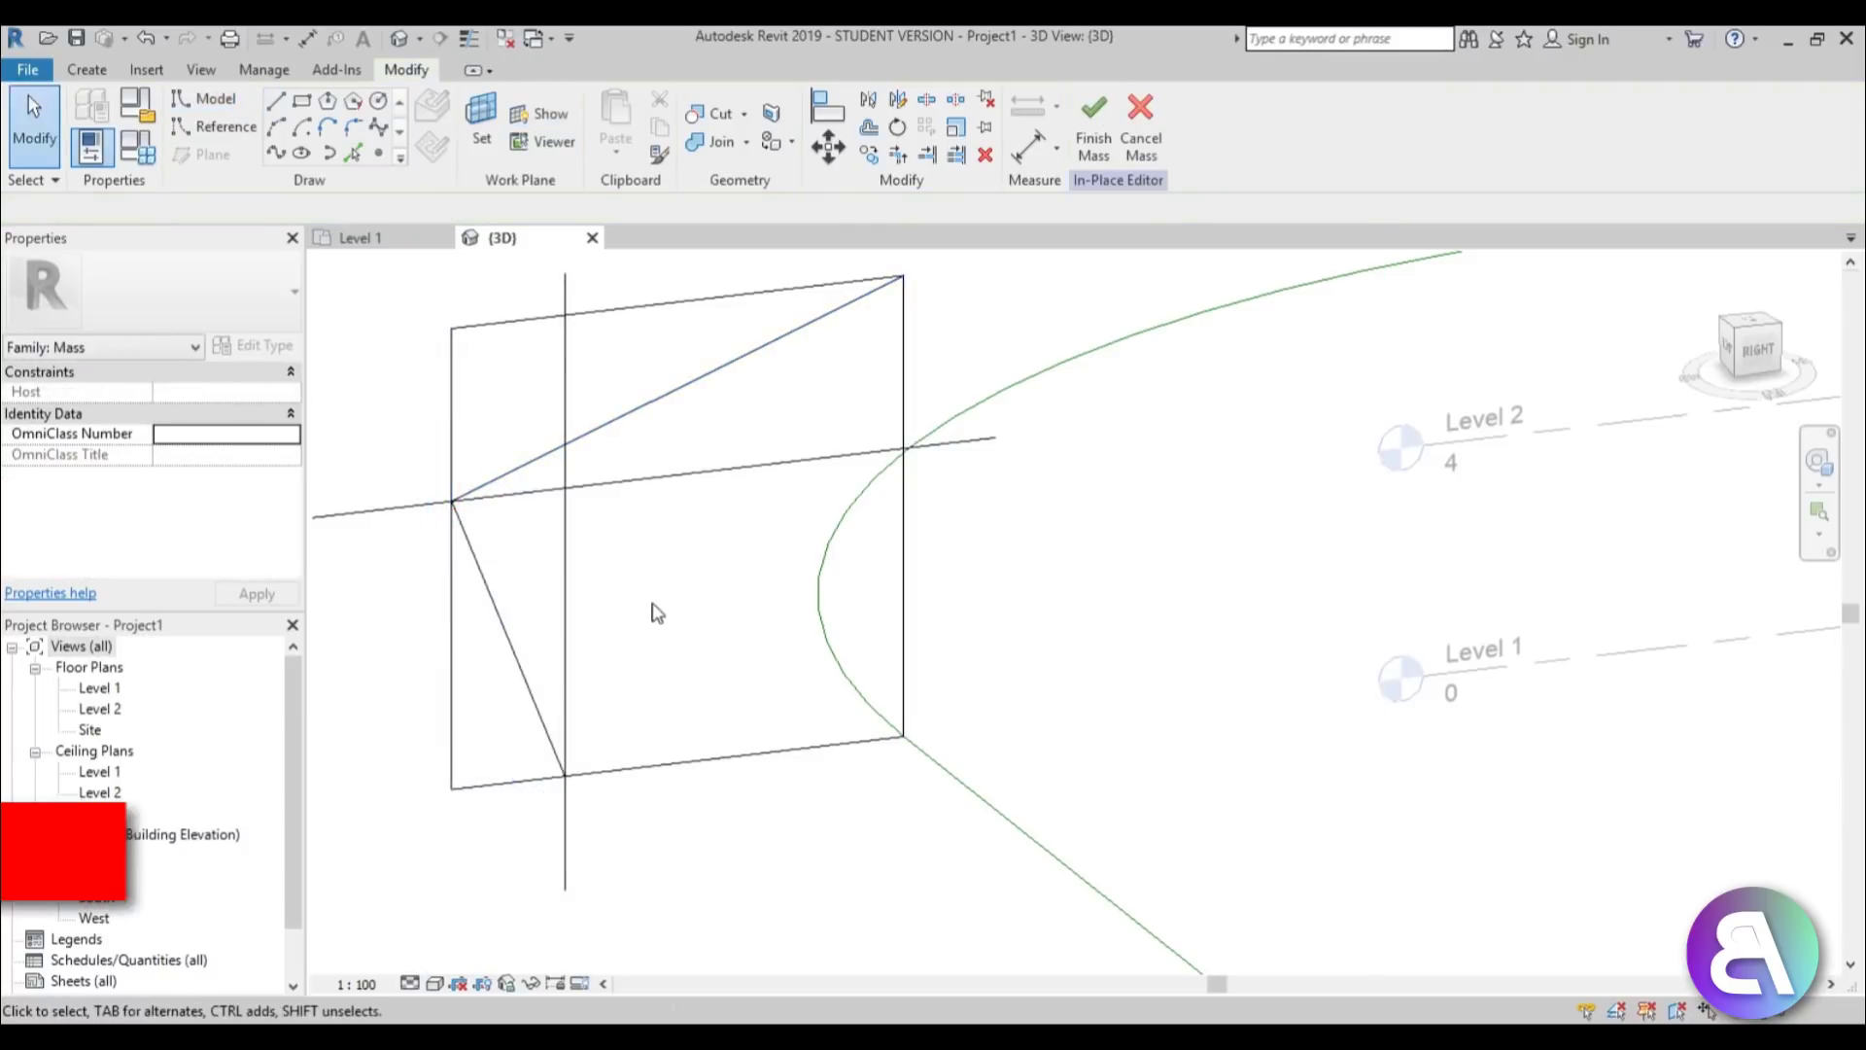
Trim the rectangle's base edge to a corner with the lower sloping line.
key(t)
key(r)
click(527, 685)
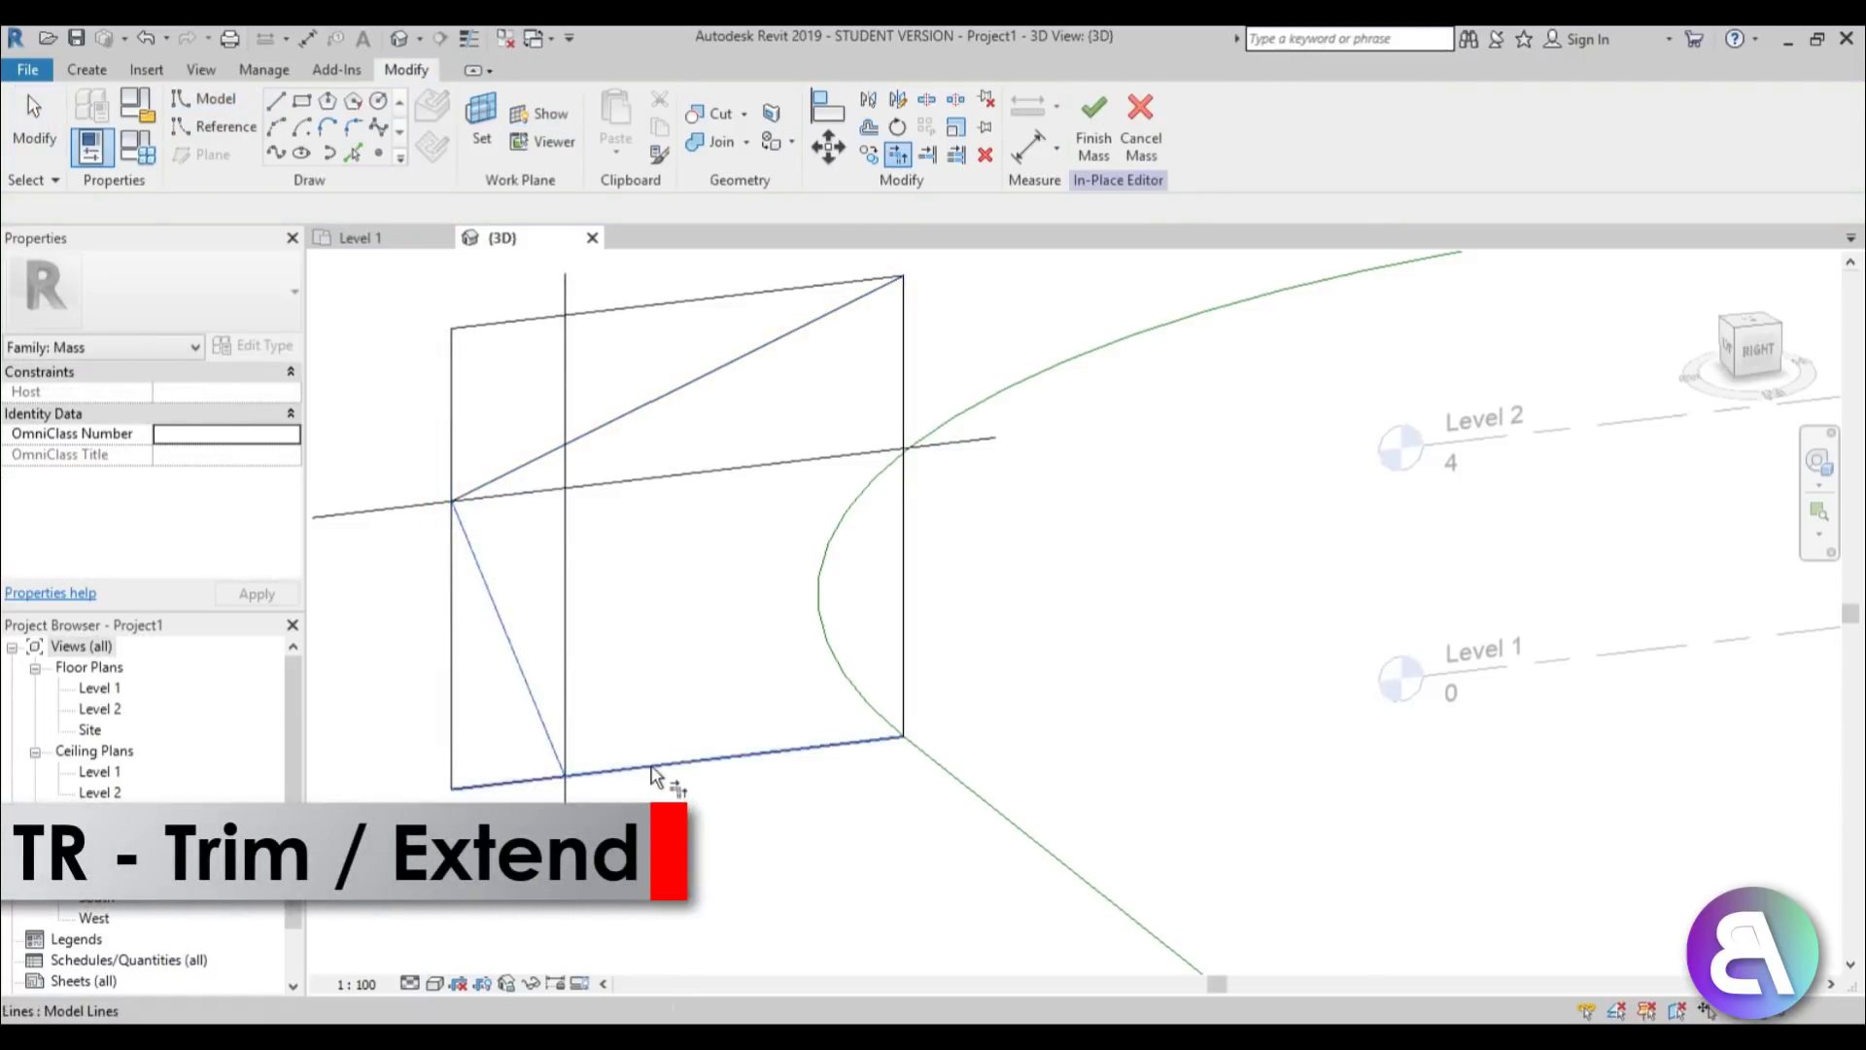
click(733, 756)
key(Escape)
Delete both helper lines and the rectangle's remaining outer and upper edges, leaving a closed four-sided profile.
drag(621, 521, 541, 477)
ctrl+drag(510, 395, 418, 324)
key(Delete)
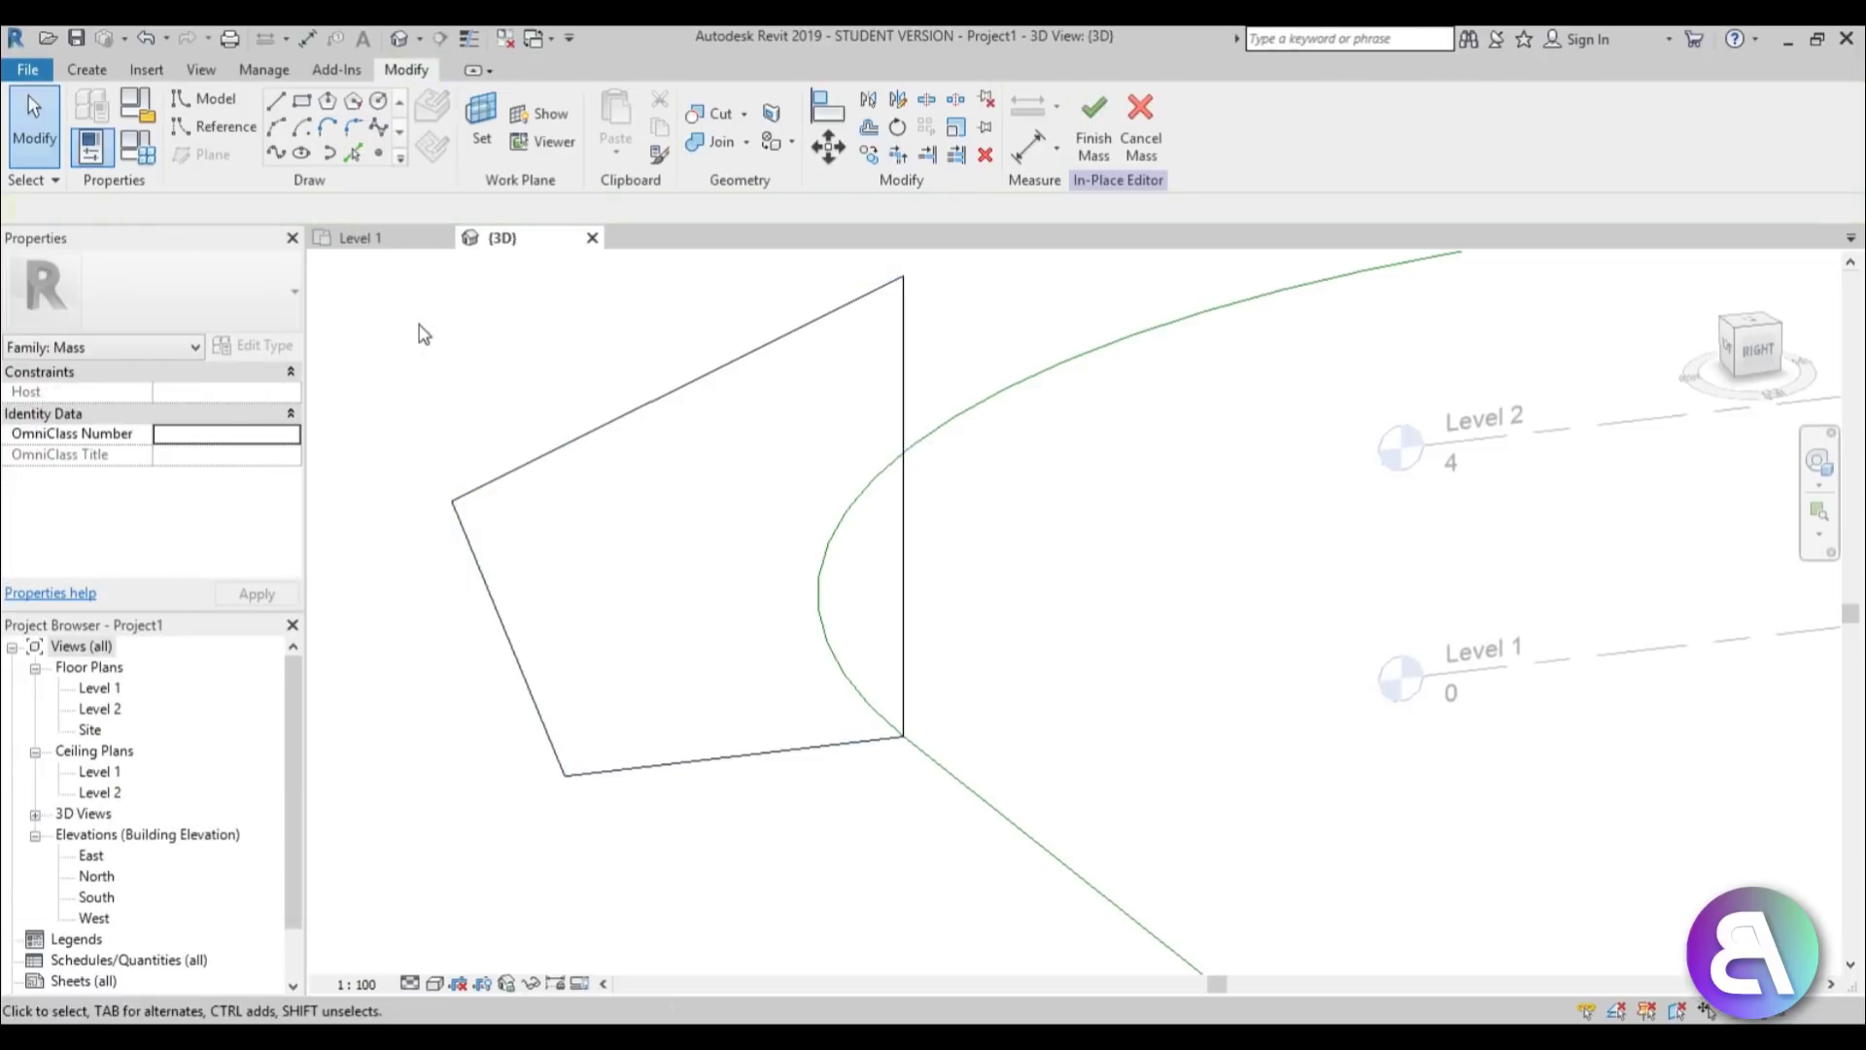
Round the profile's outer corner between the two sloping lines with a fillet arc of about 2 m radius.
middle_drag(719, 565, 719, 584)
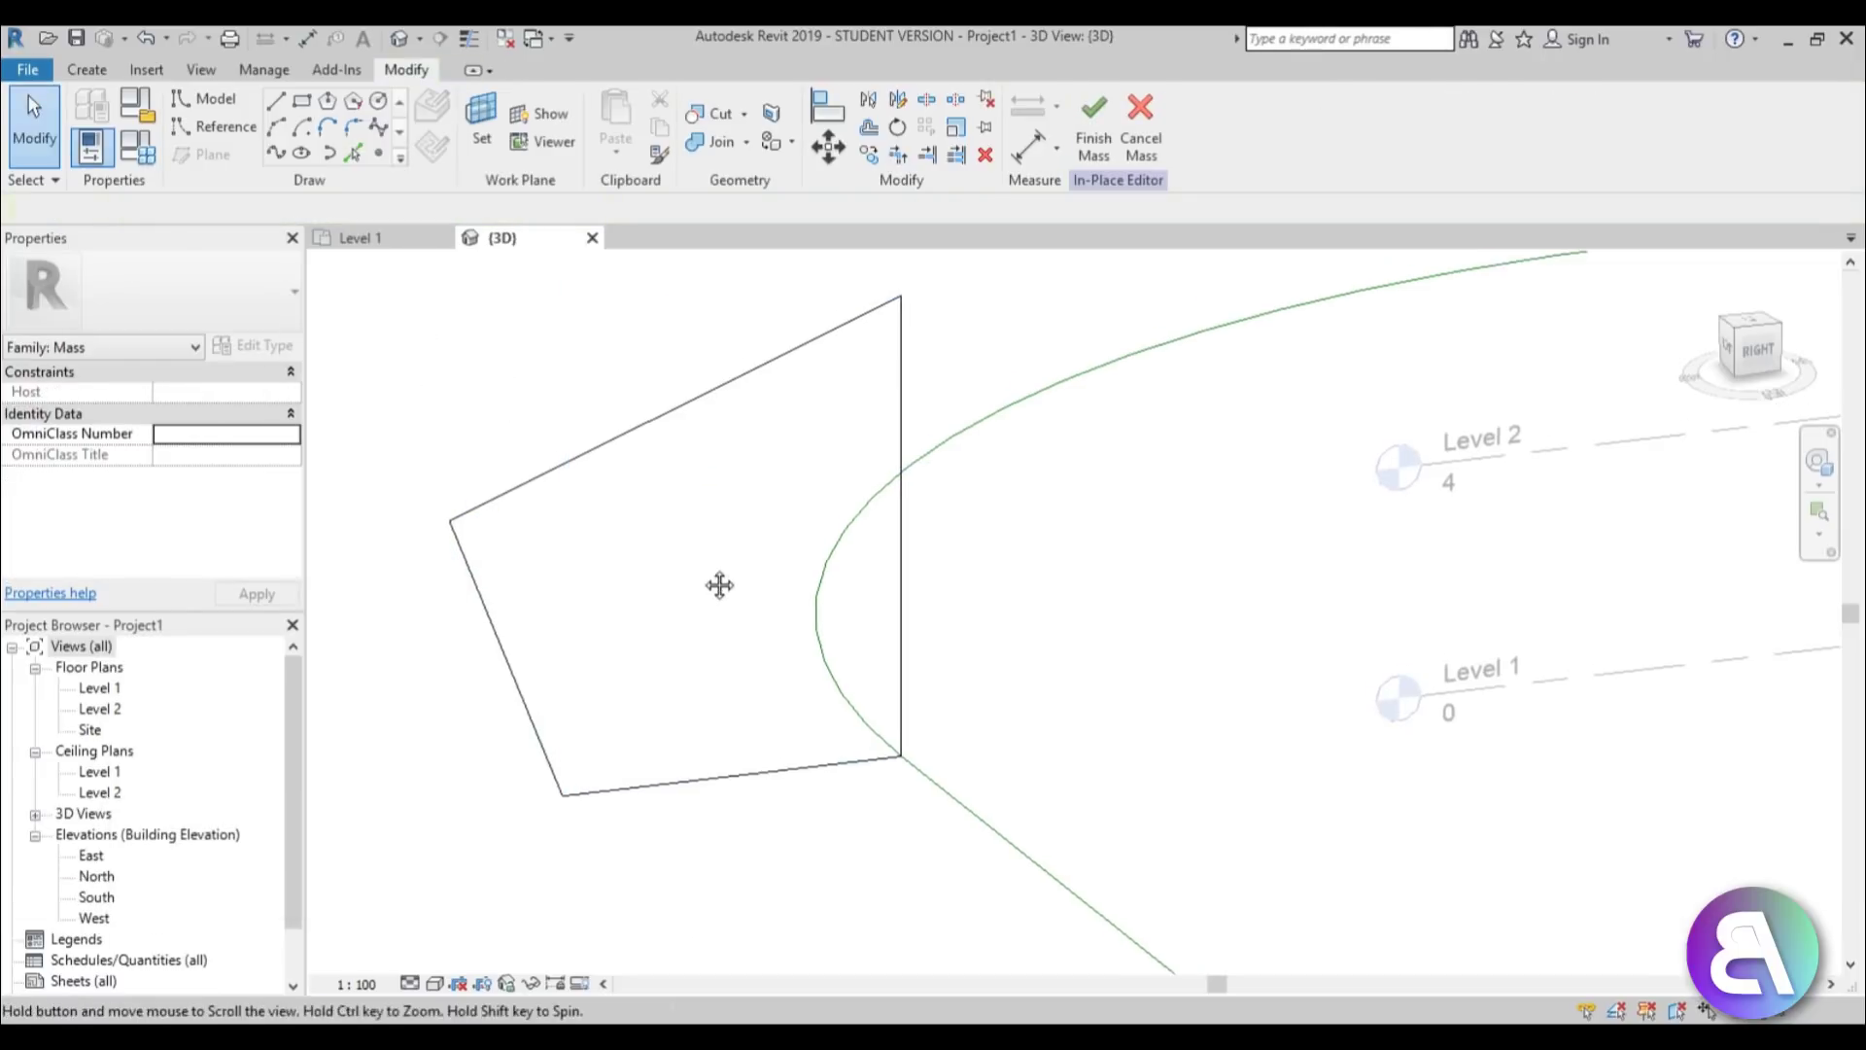
click(351, 127)
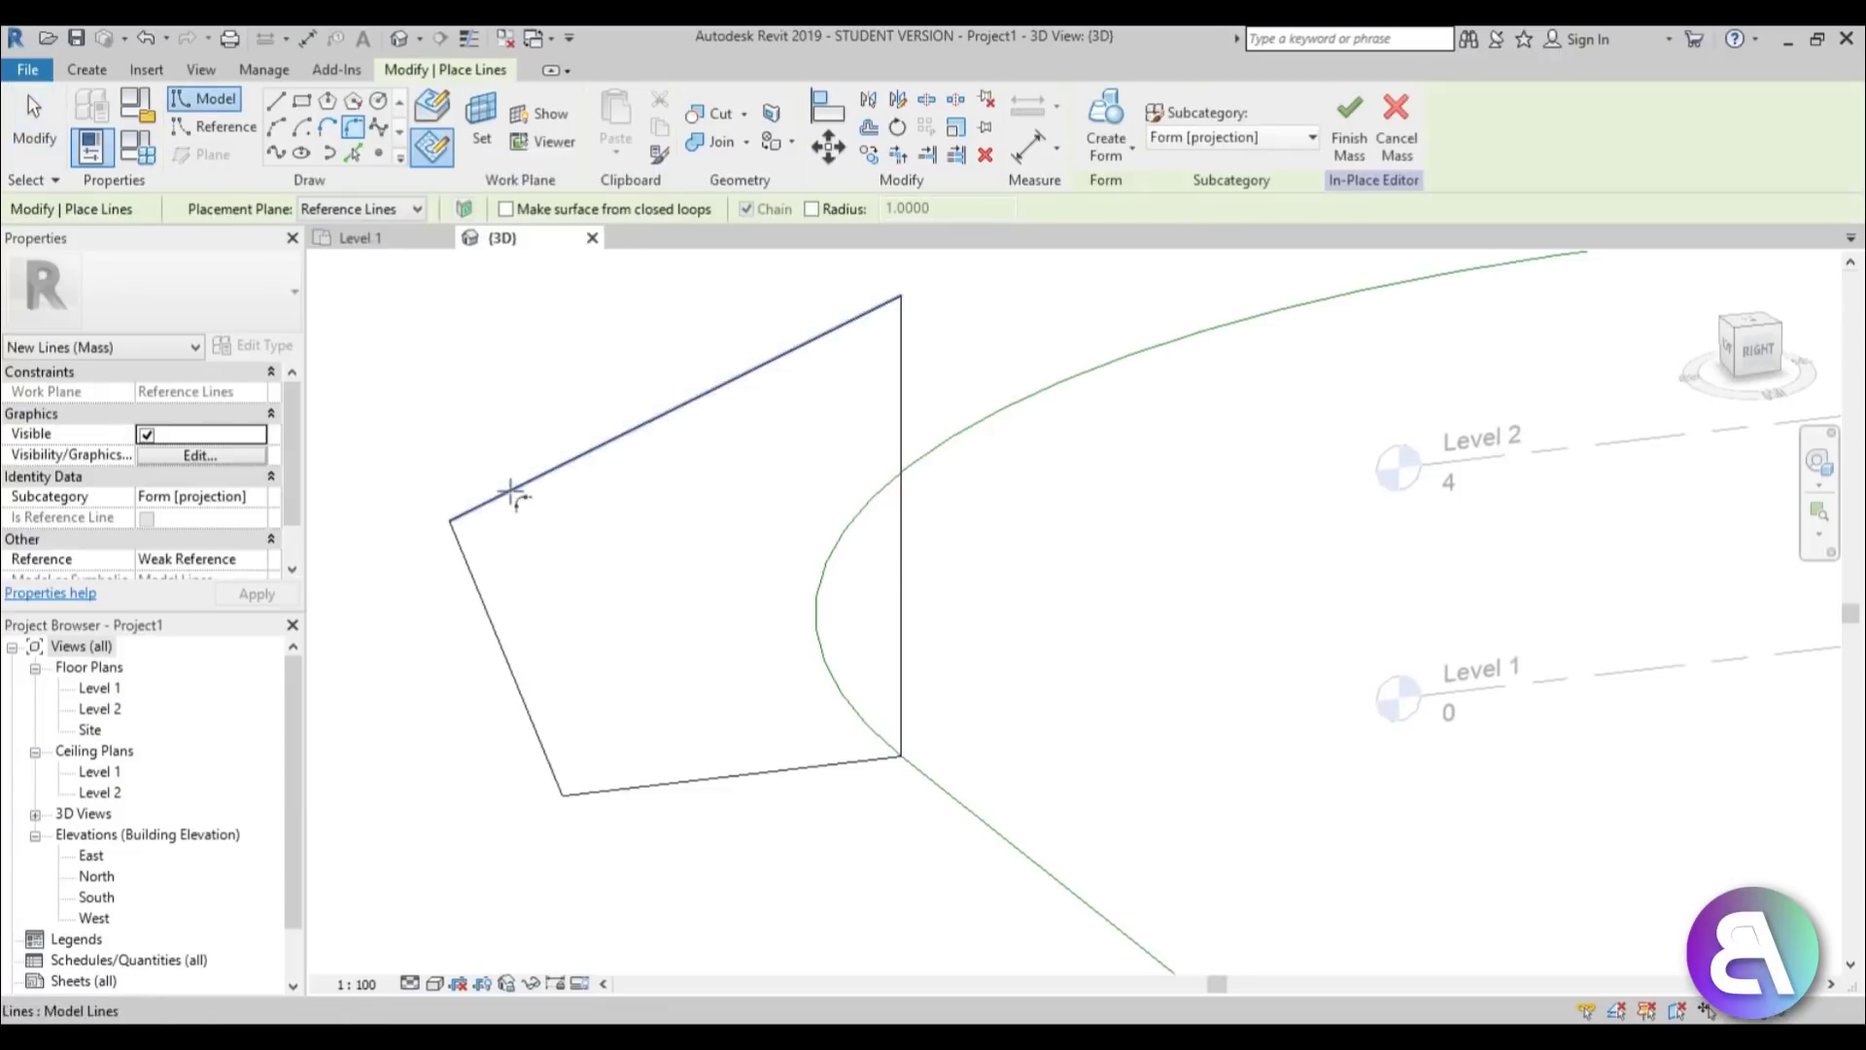
click(467, 554)
click(496, 583)
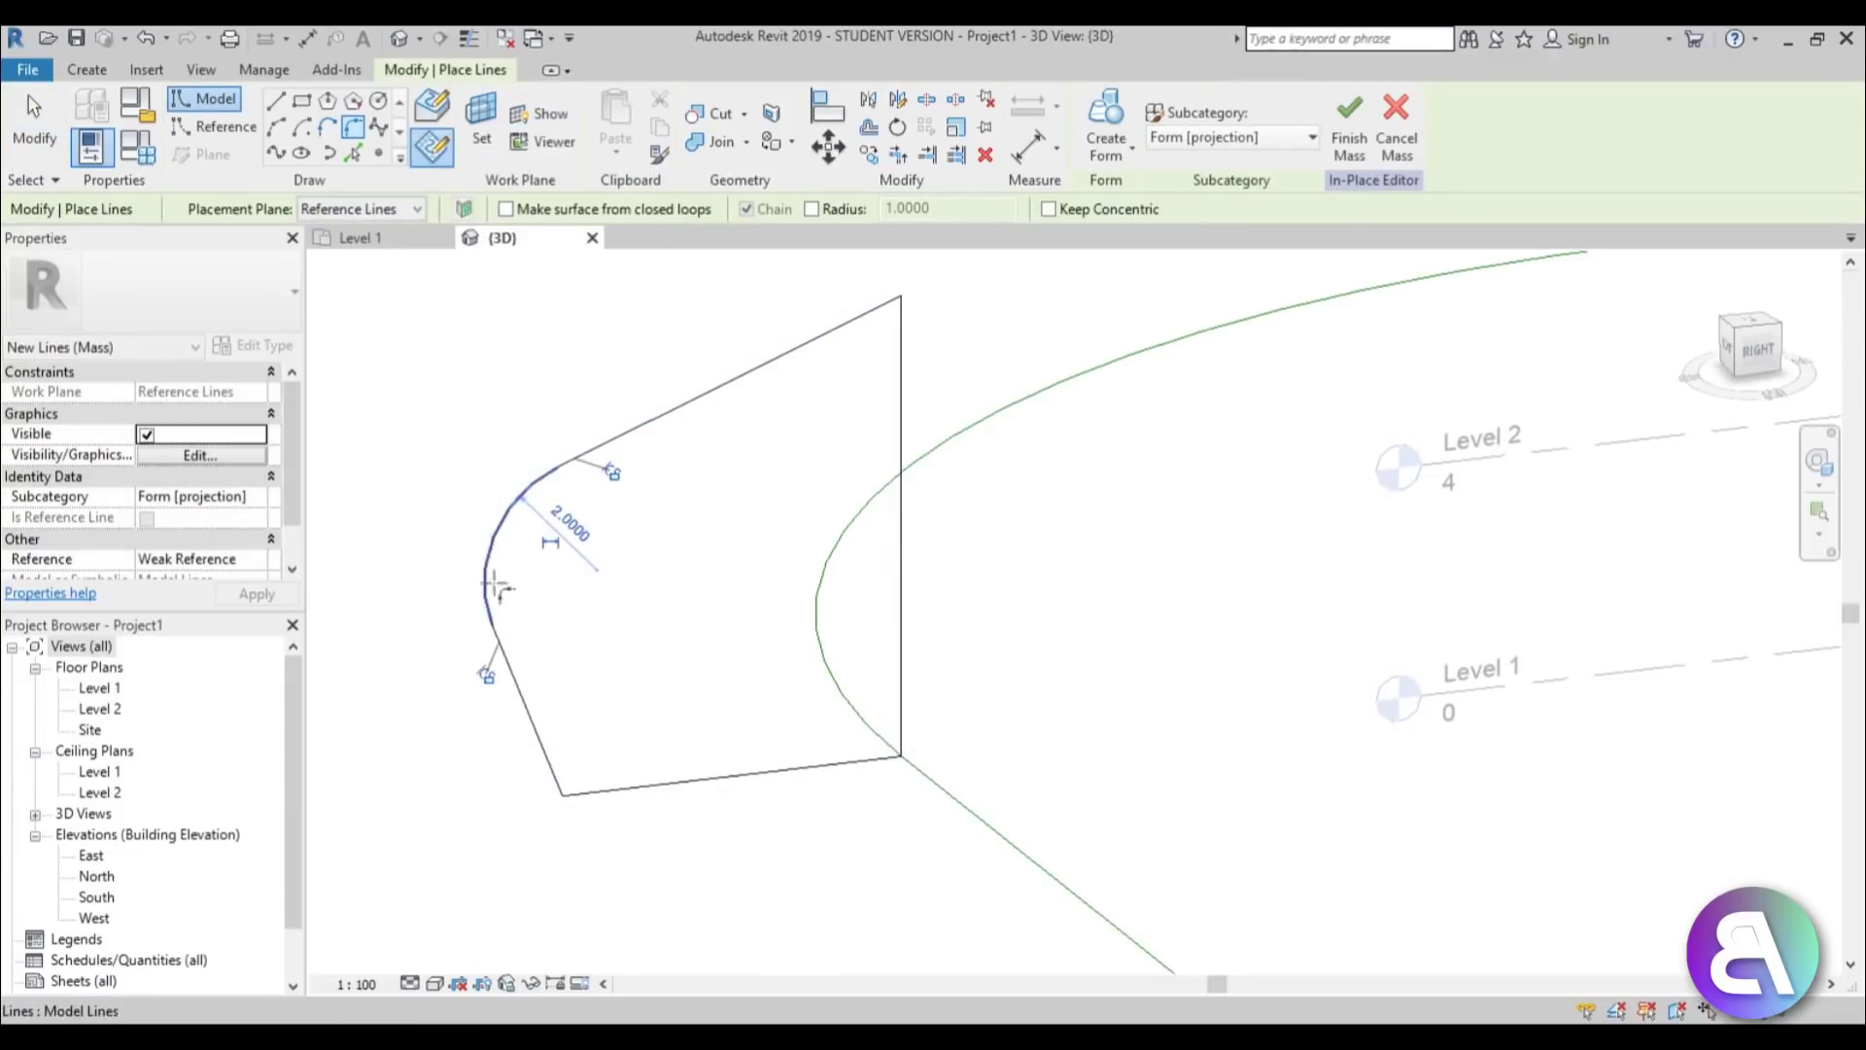
key(Escape)
key(Escape)
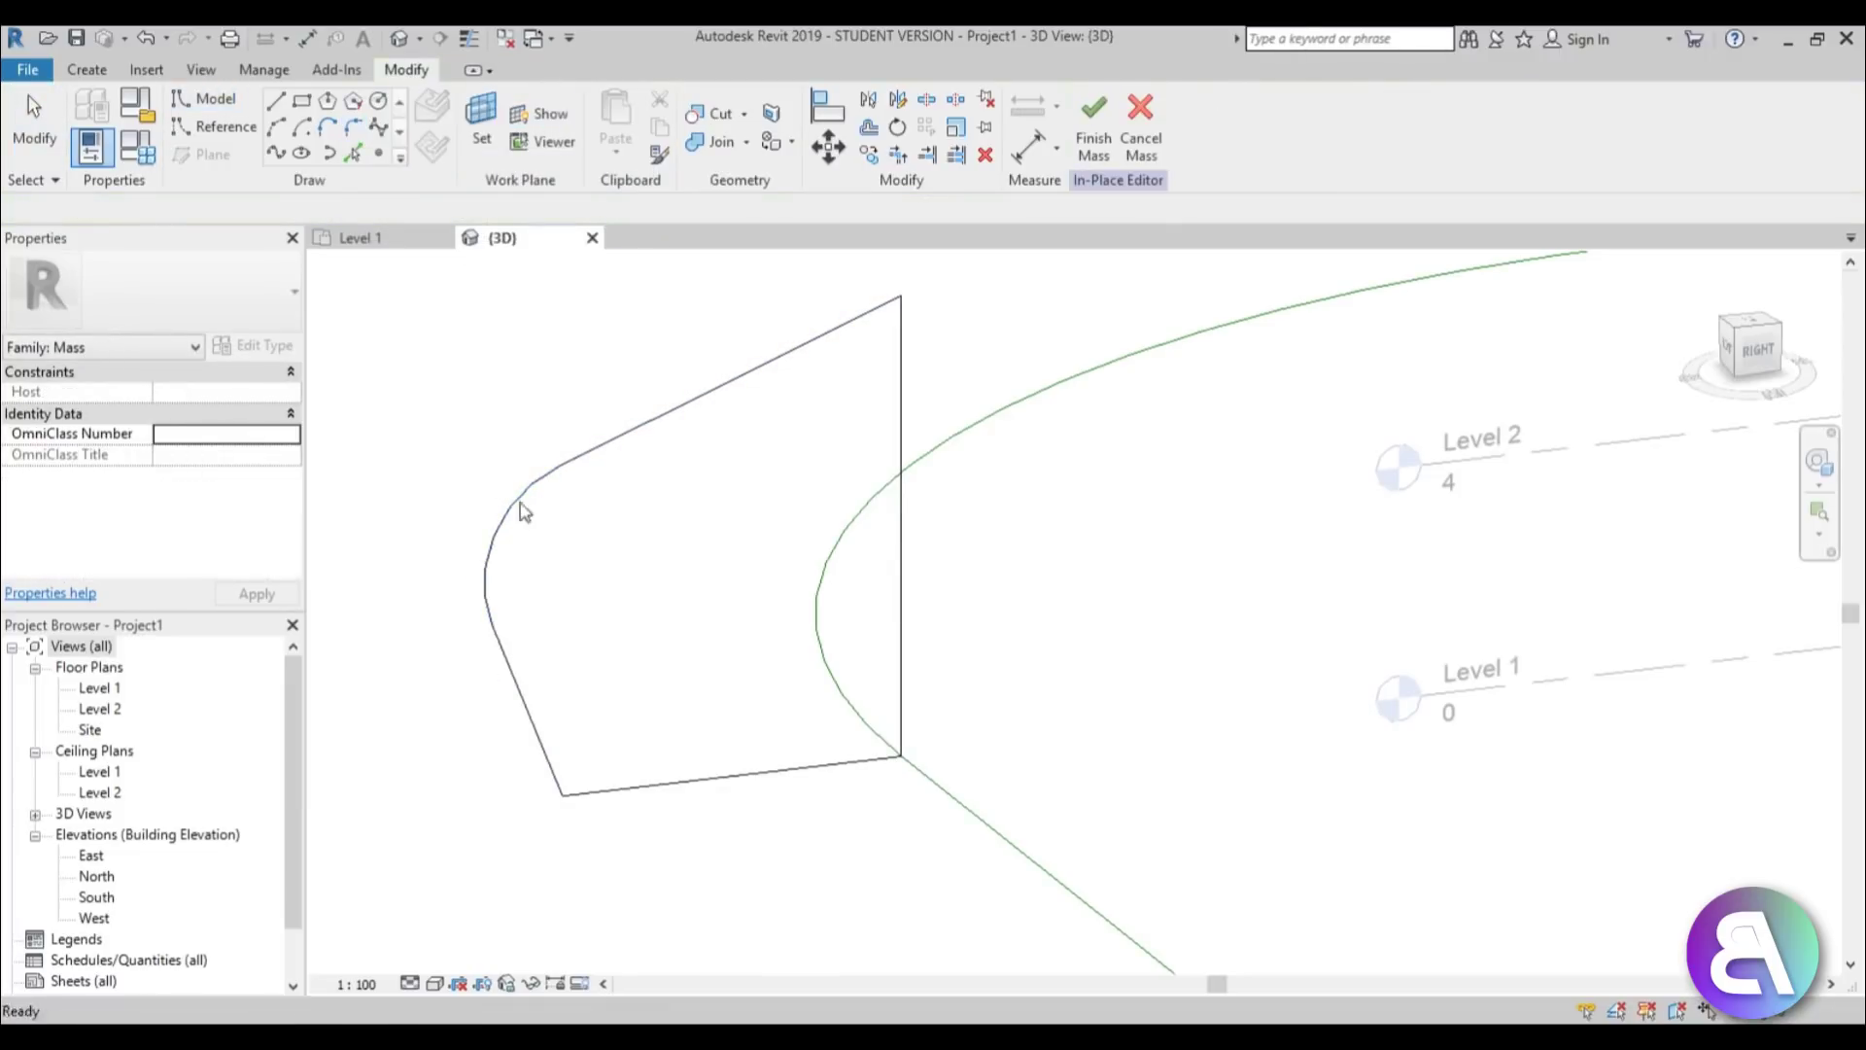
Place a reference point at the midpoint of the oval's left reference arc.
middle_drag(604, 622, 833, 623)
scroll(833, 623, up, 2)
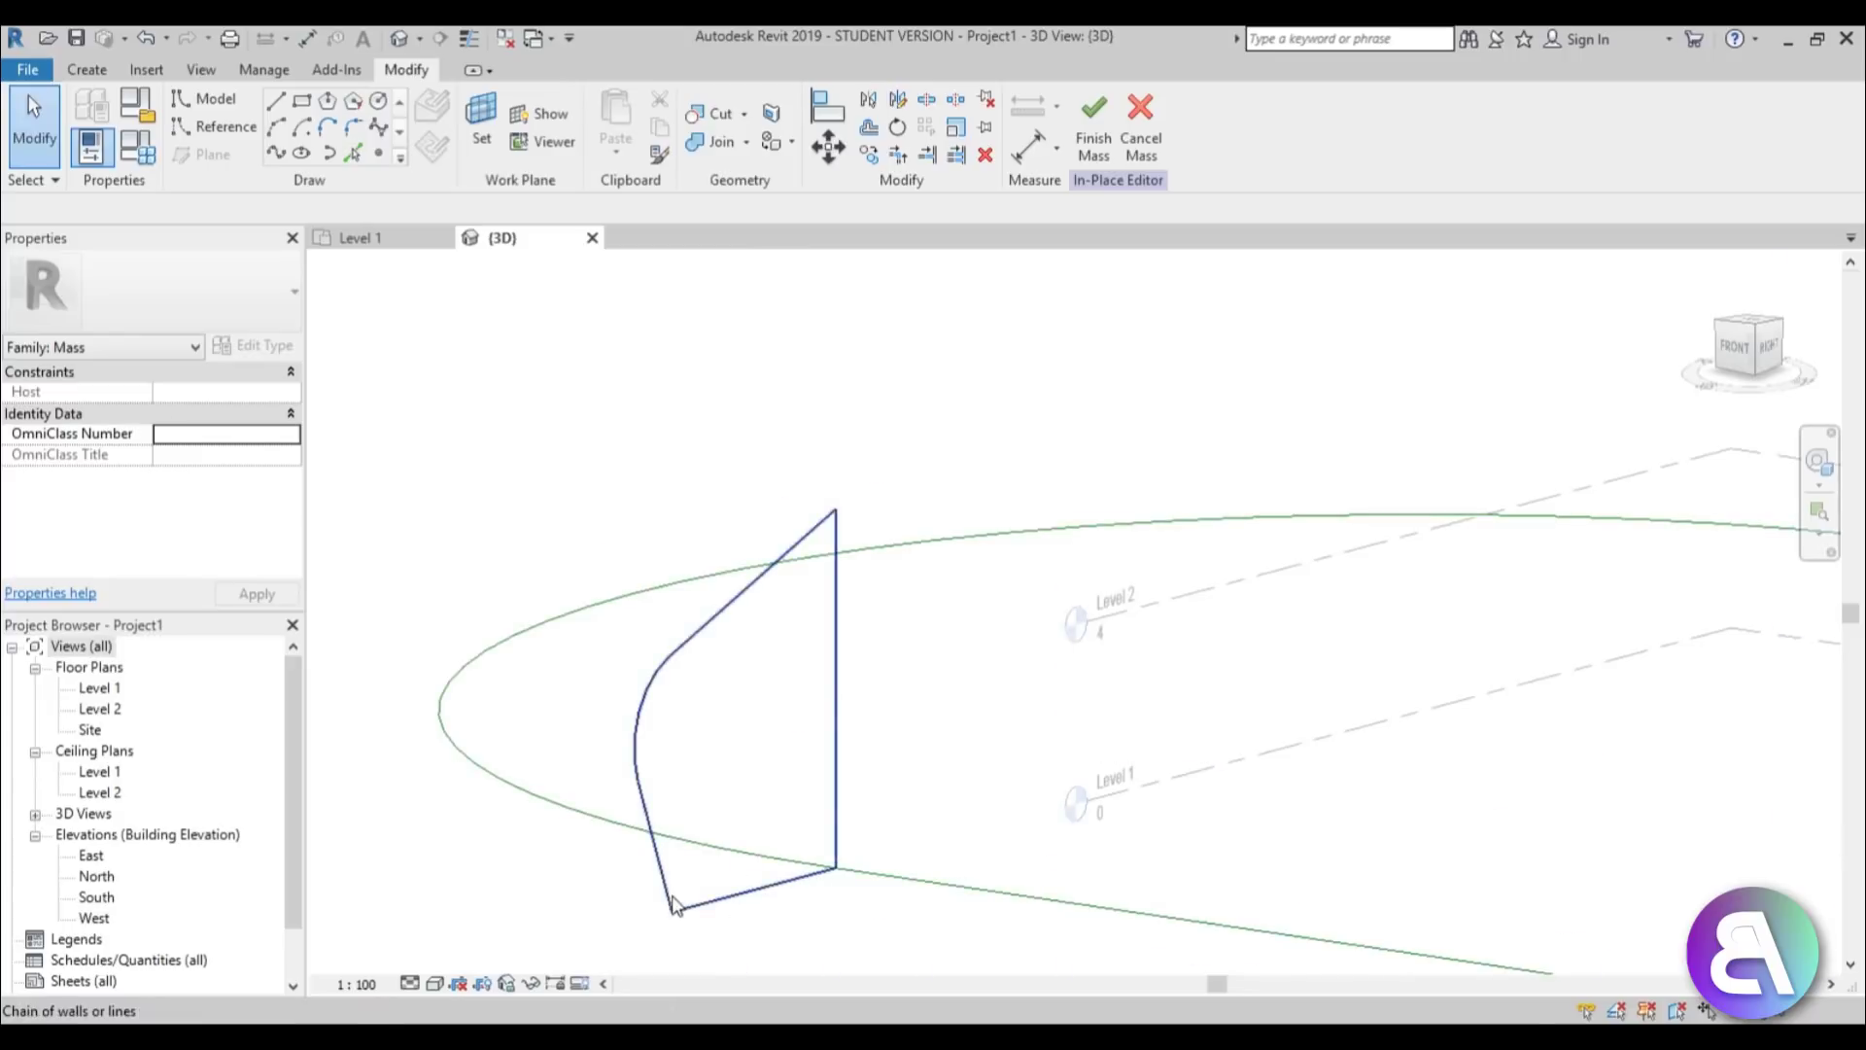
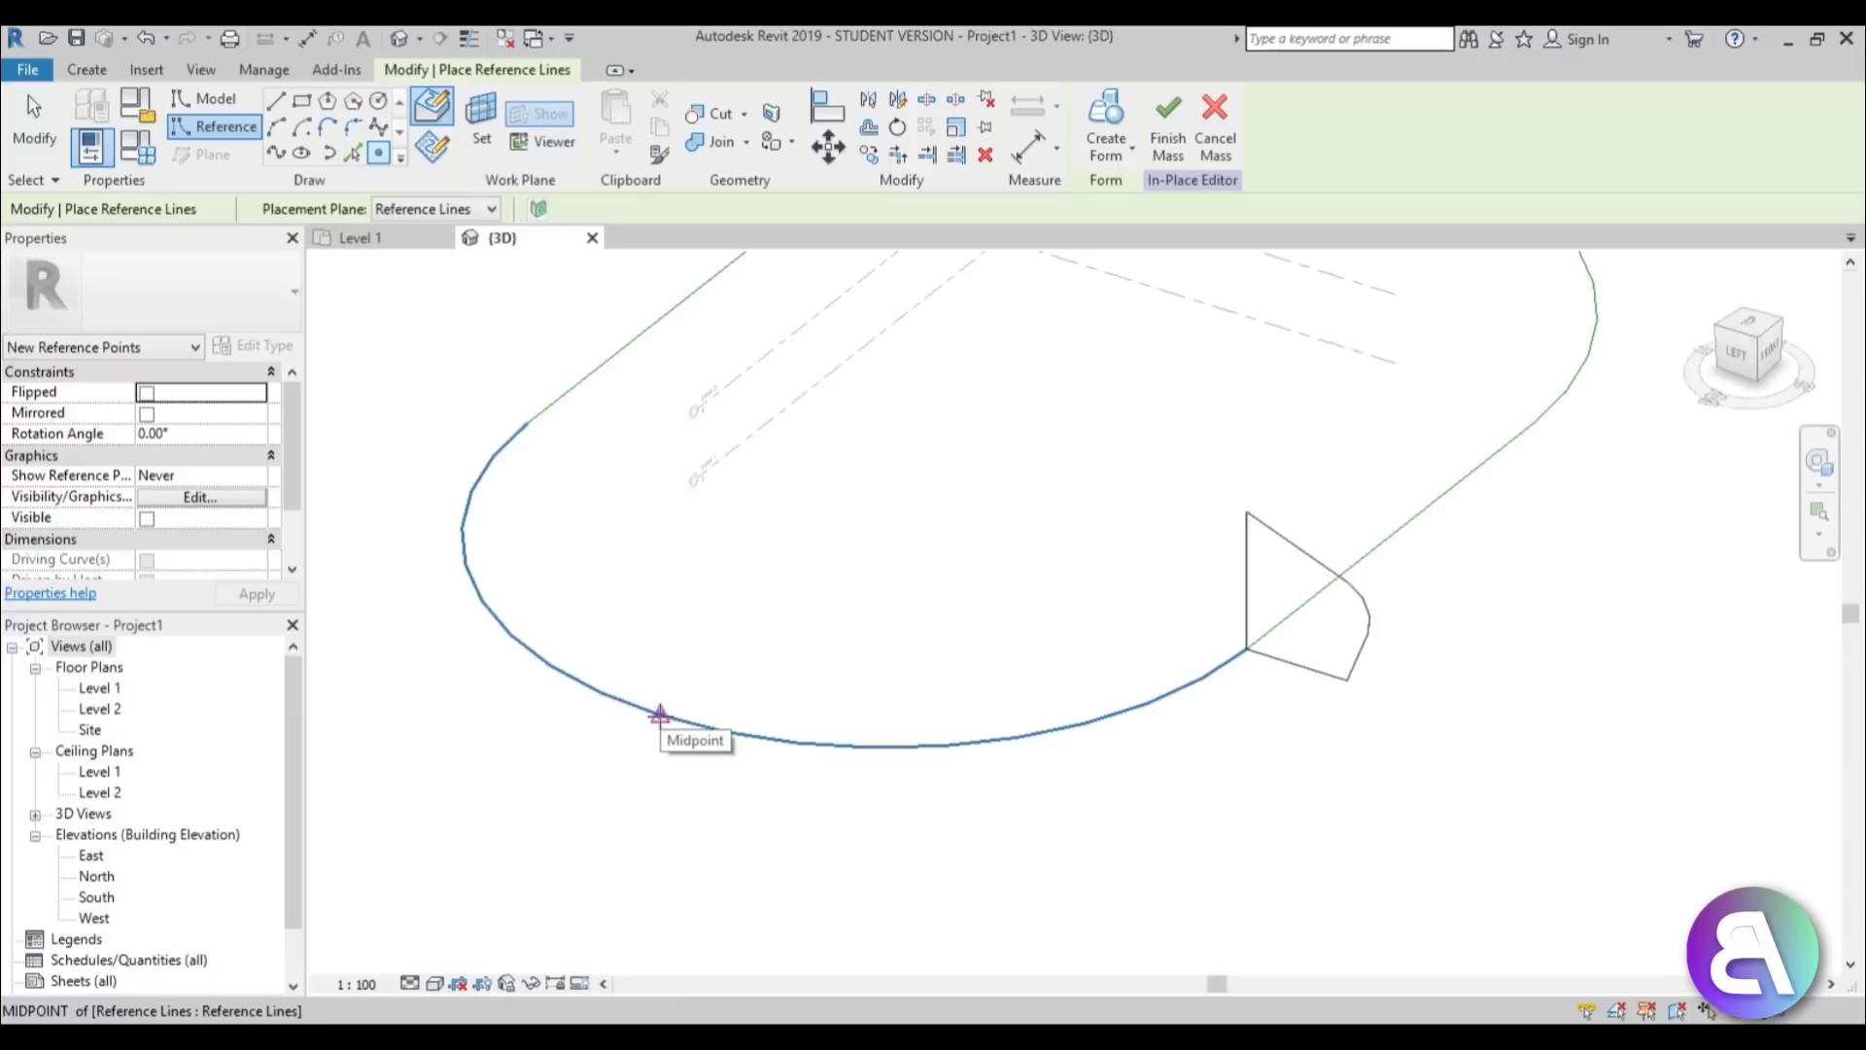
click(660, 716)
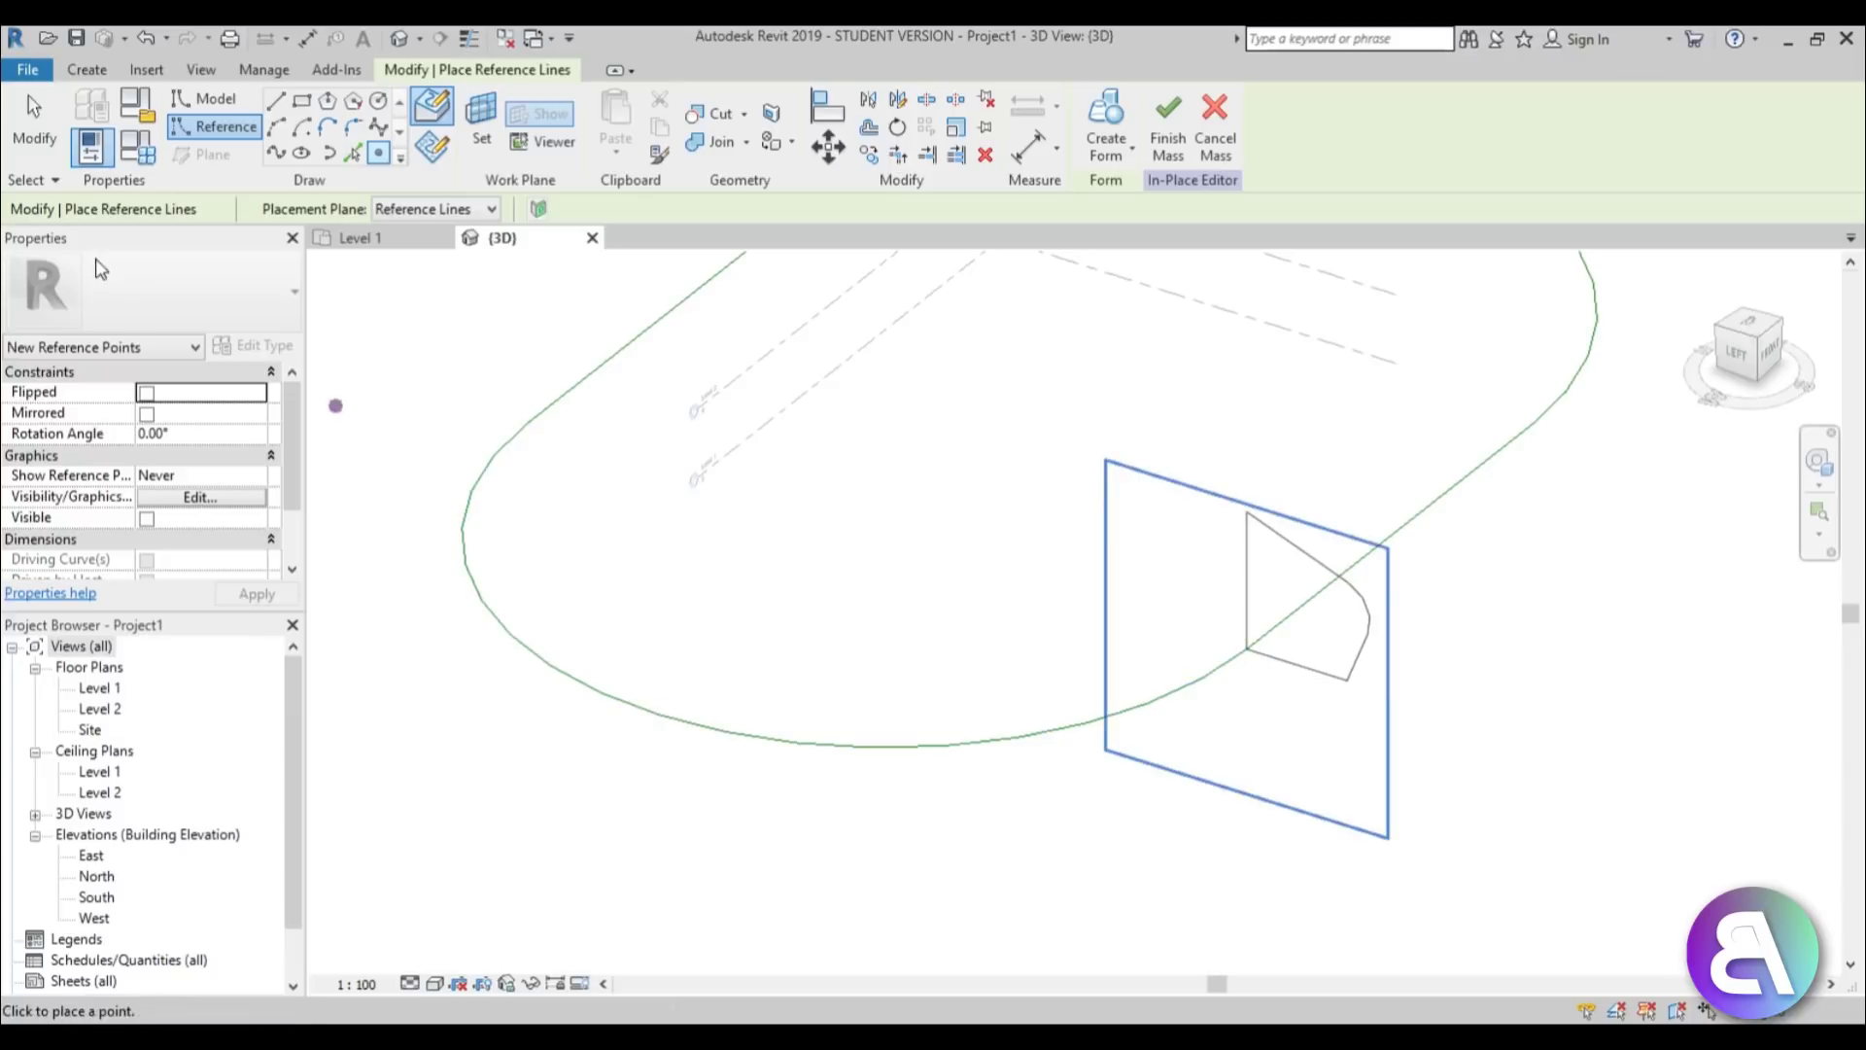
click(45, 155)
Set the work plane to the reference point's vertical plane perpendicular to the left arc.
shift+middle_drag(704, 616, 815, 651)
scroll(560, 600, up, 5)
scroll(521, 554, down, 4)
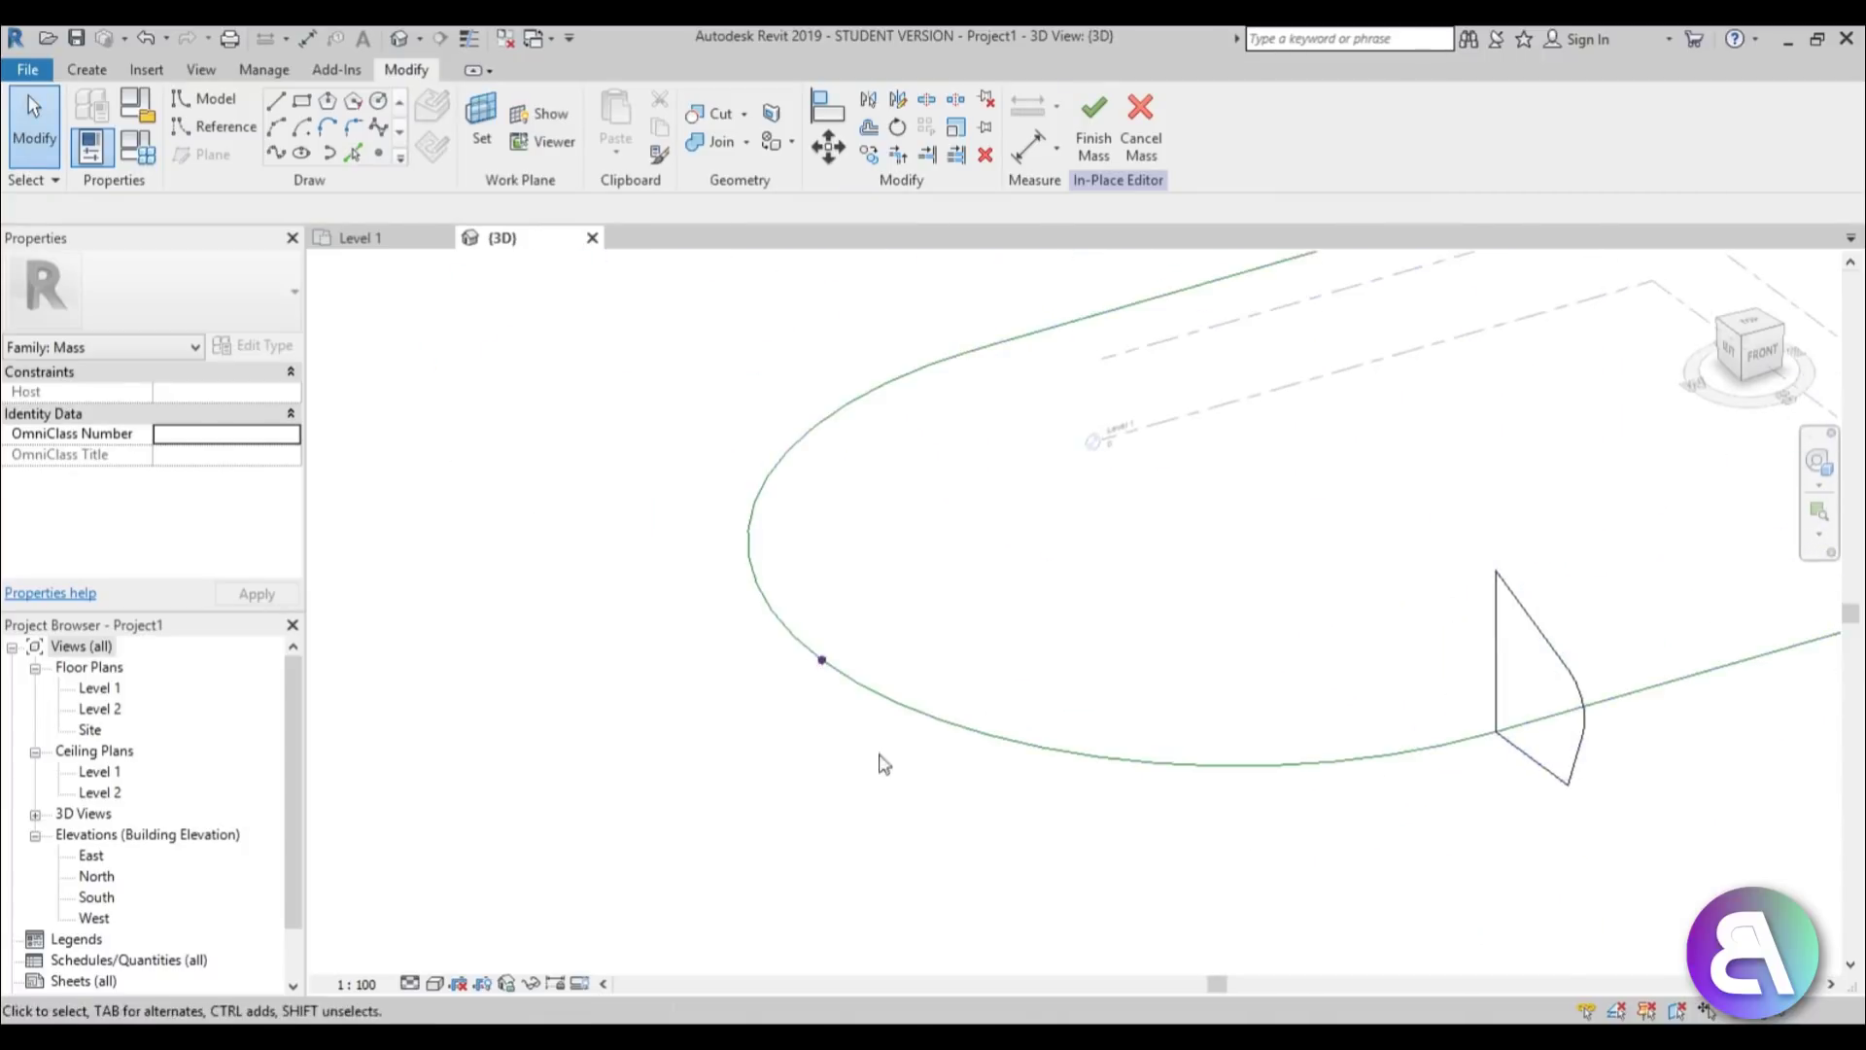
shift+middle_drag(879, 759, 764, 488)
click(491, 134)
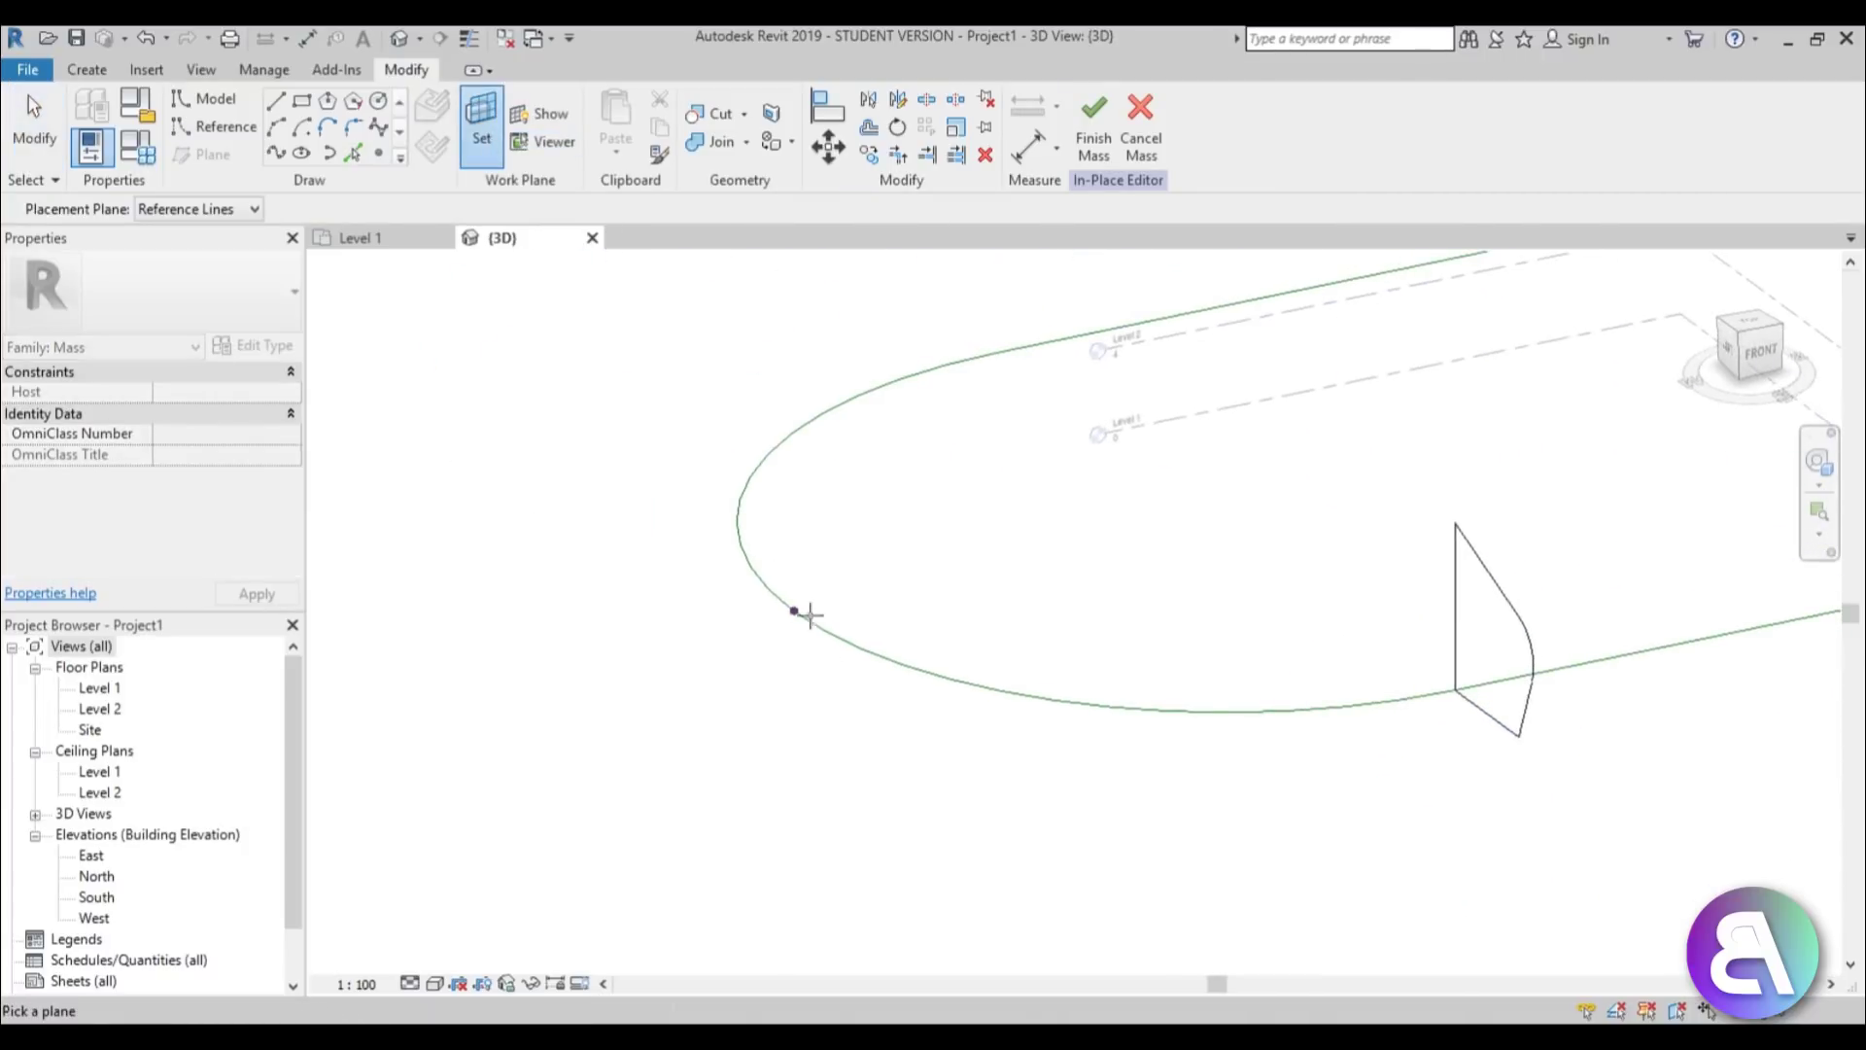
click(793, 610)
Draw a second rectangular profile about 5.1 m wide and 4.7 m high from the reference point, outside the oval.
shift+middle_drag(796, 616, 637, 400)
click(302, 101)
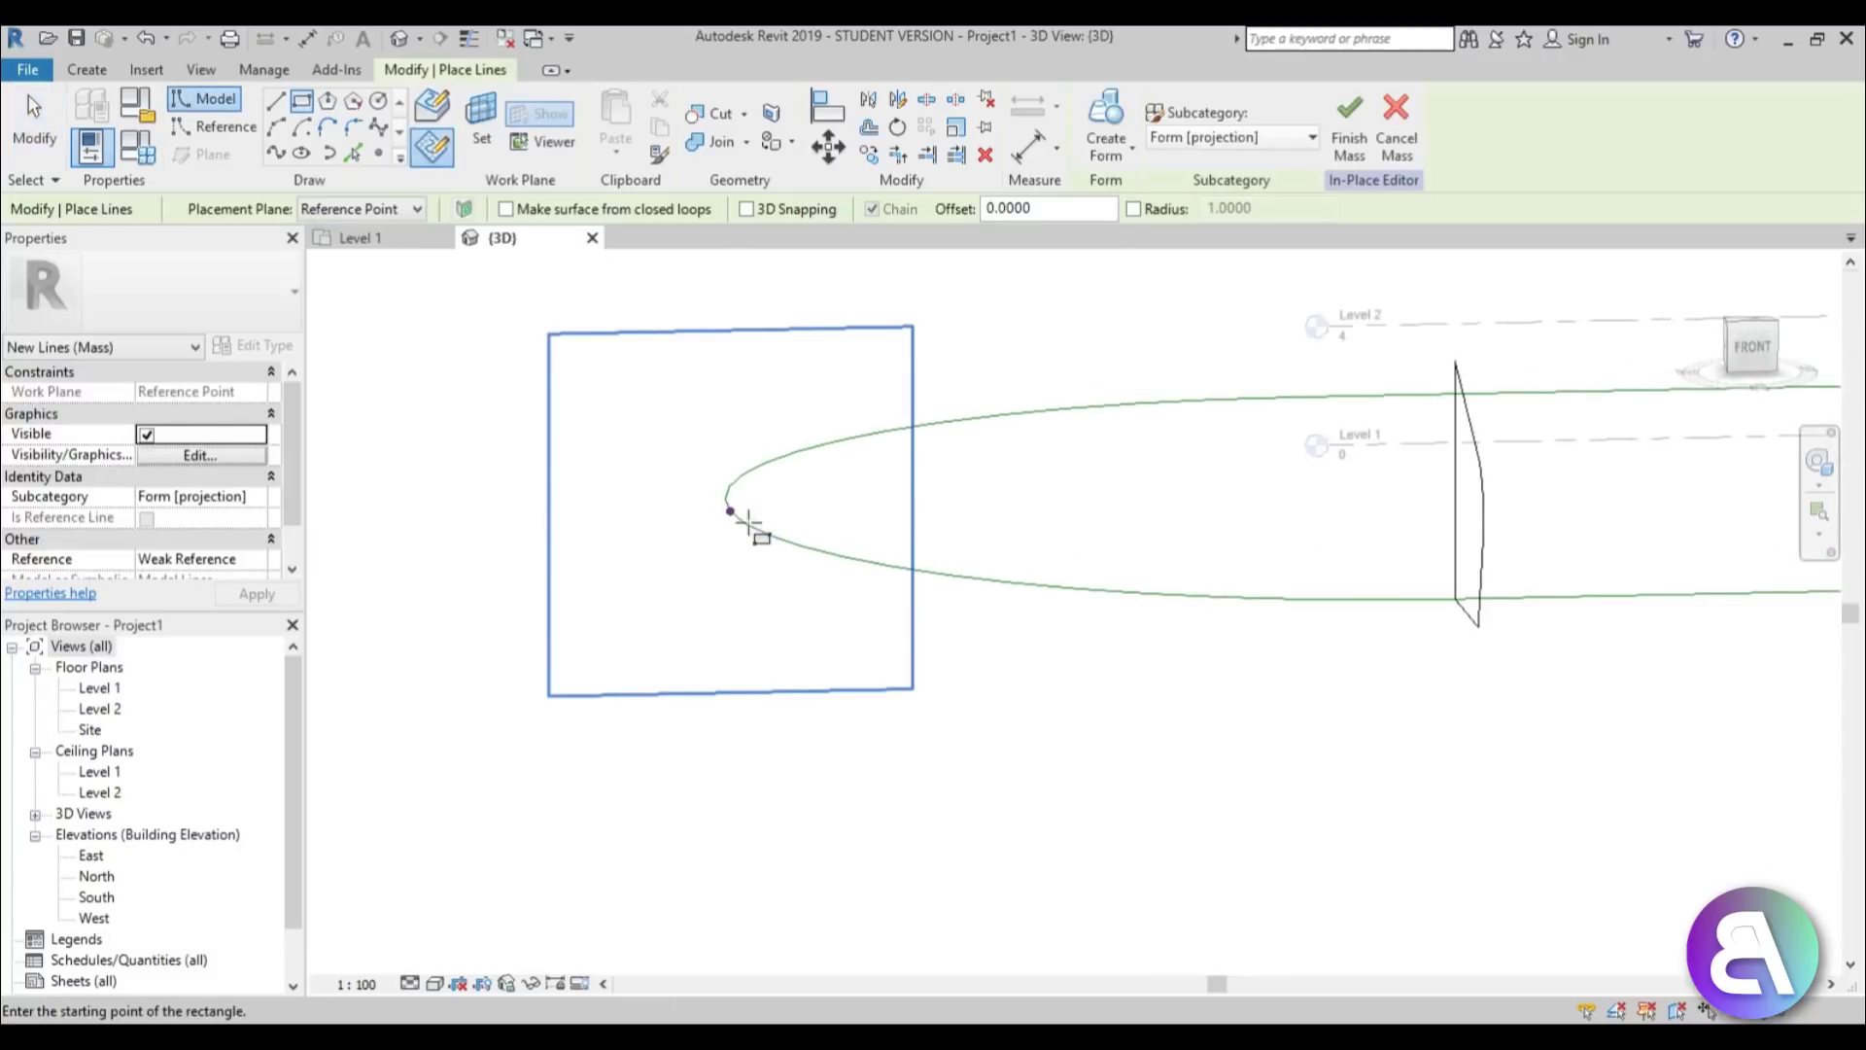
mouse_move(878, 654)
shift+middle_down()
mouse_move(1067, 794)
mouse_move(1104, 709)
mouse_move(766, 608)
mouse_move(632, 625)
mouse_move(739, 708)
mouse_move(837, 708)
shift+middle_up()
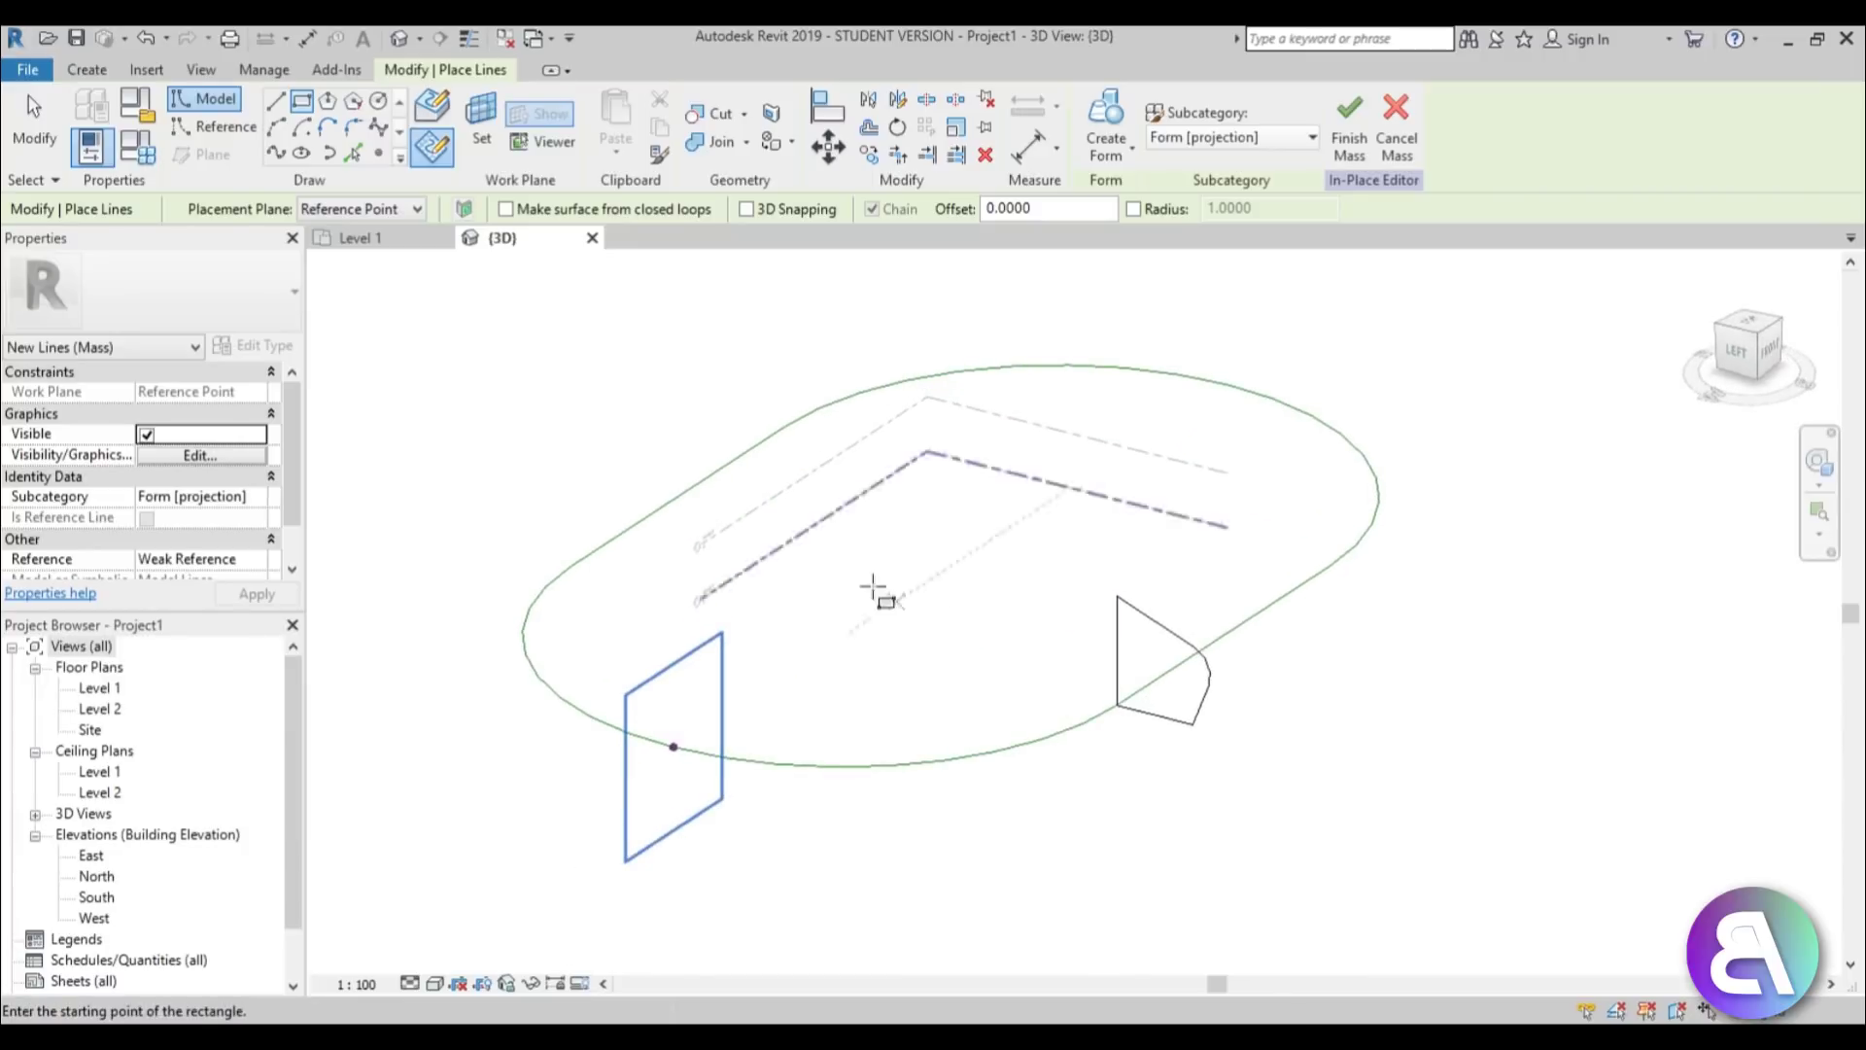
shift+middle_drag(1270, 760, 929, 810)
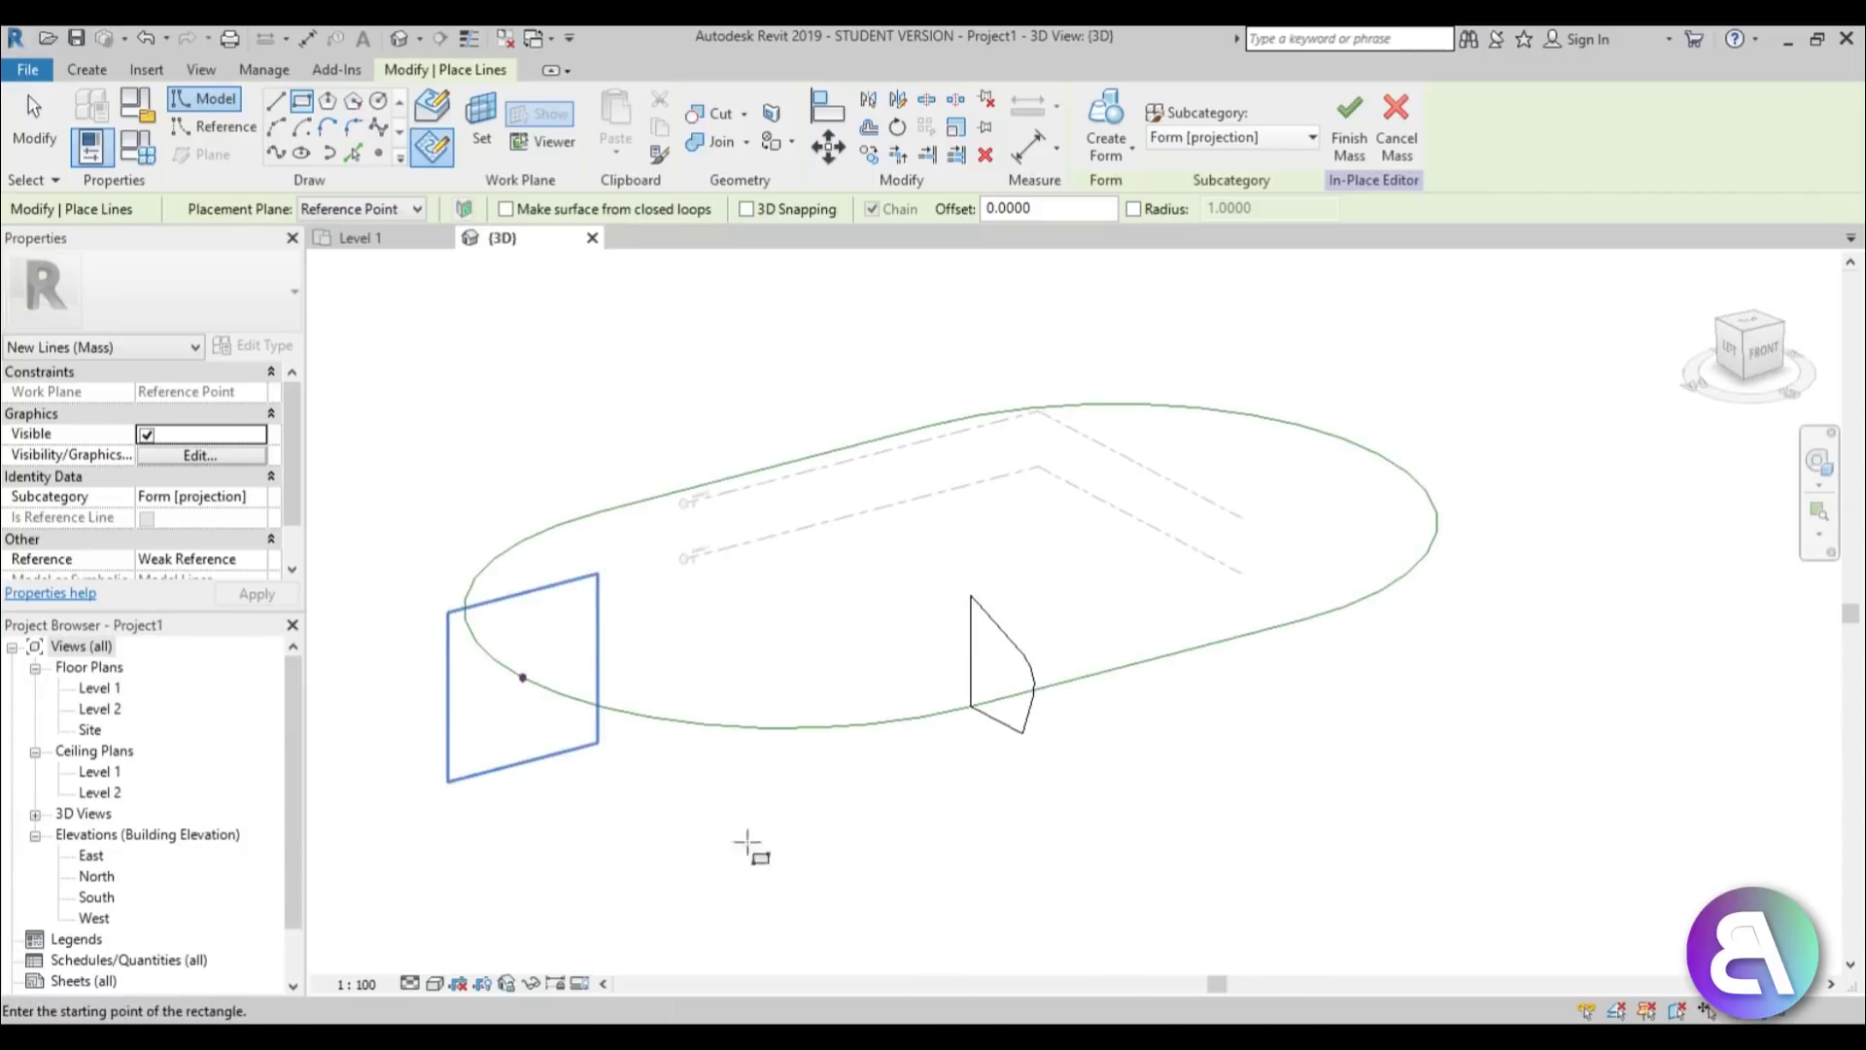
shift+middle_drag(749, 846, 821, 529)
scroll(820, 529, up, 3)
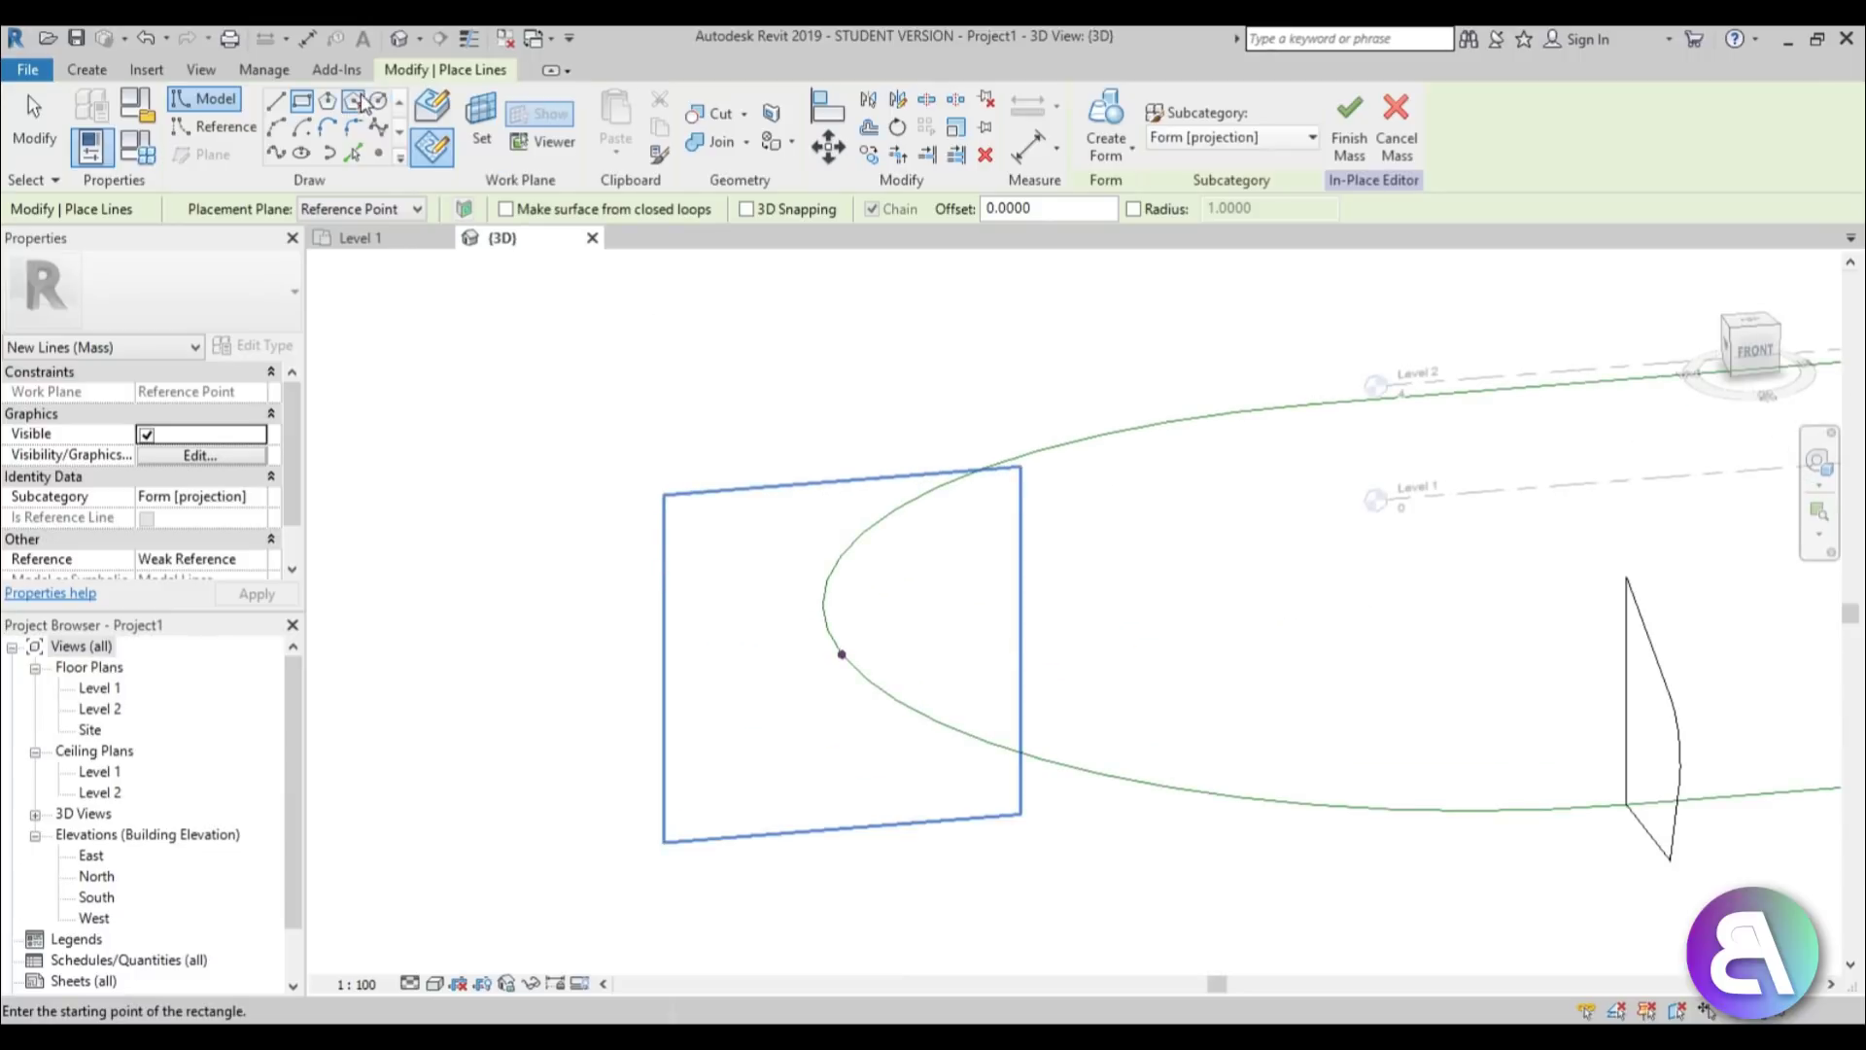
click(841, 654)
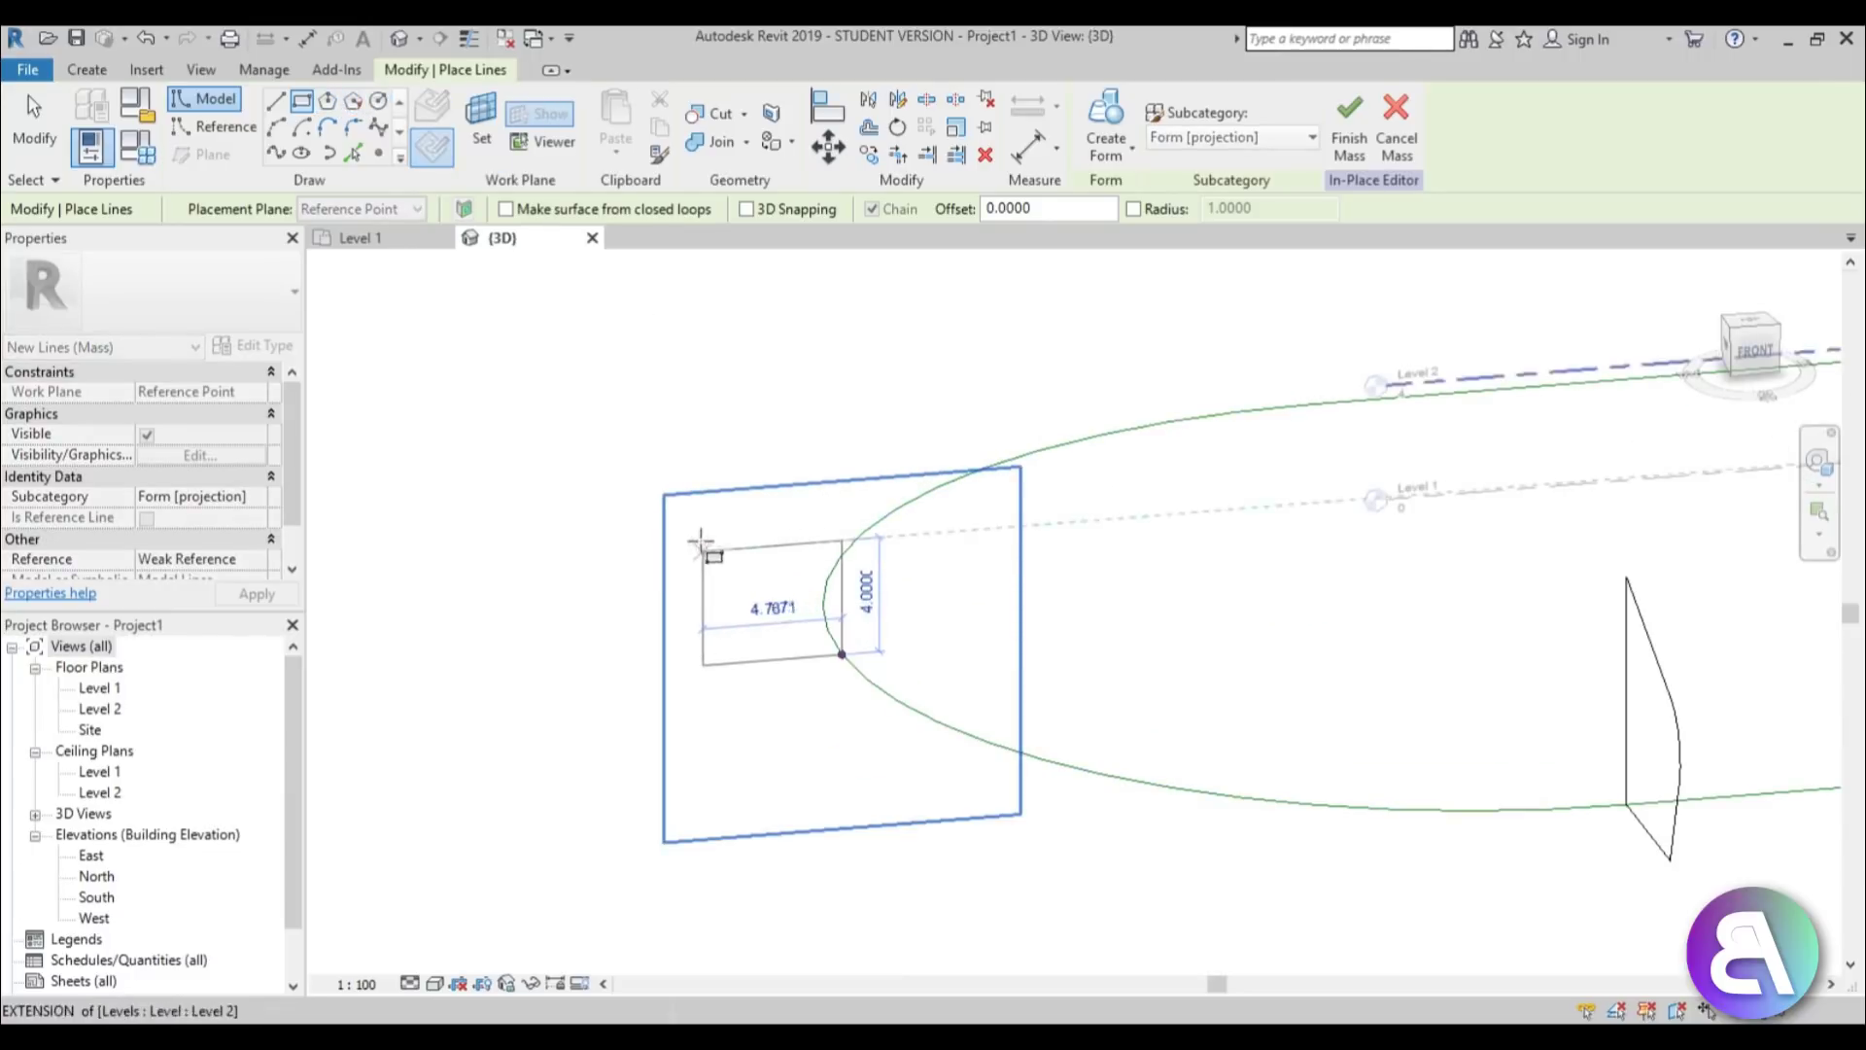
click(693, 531)
key(Escape)
key(Escape)
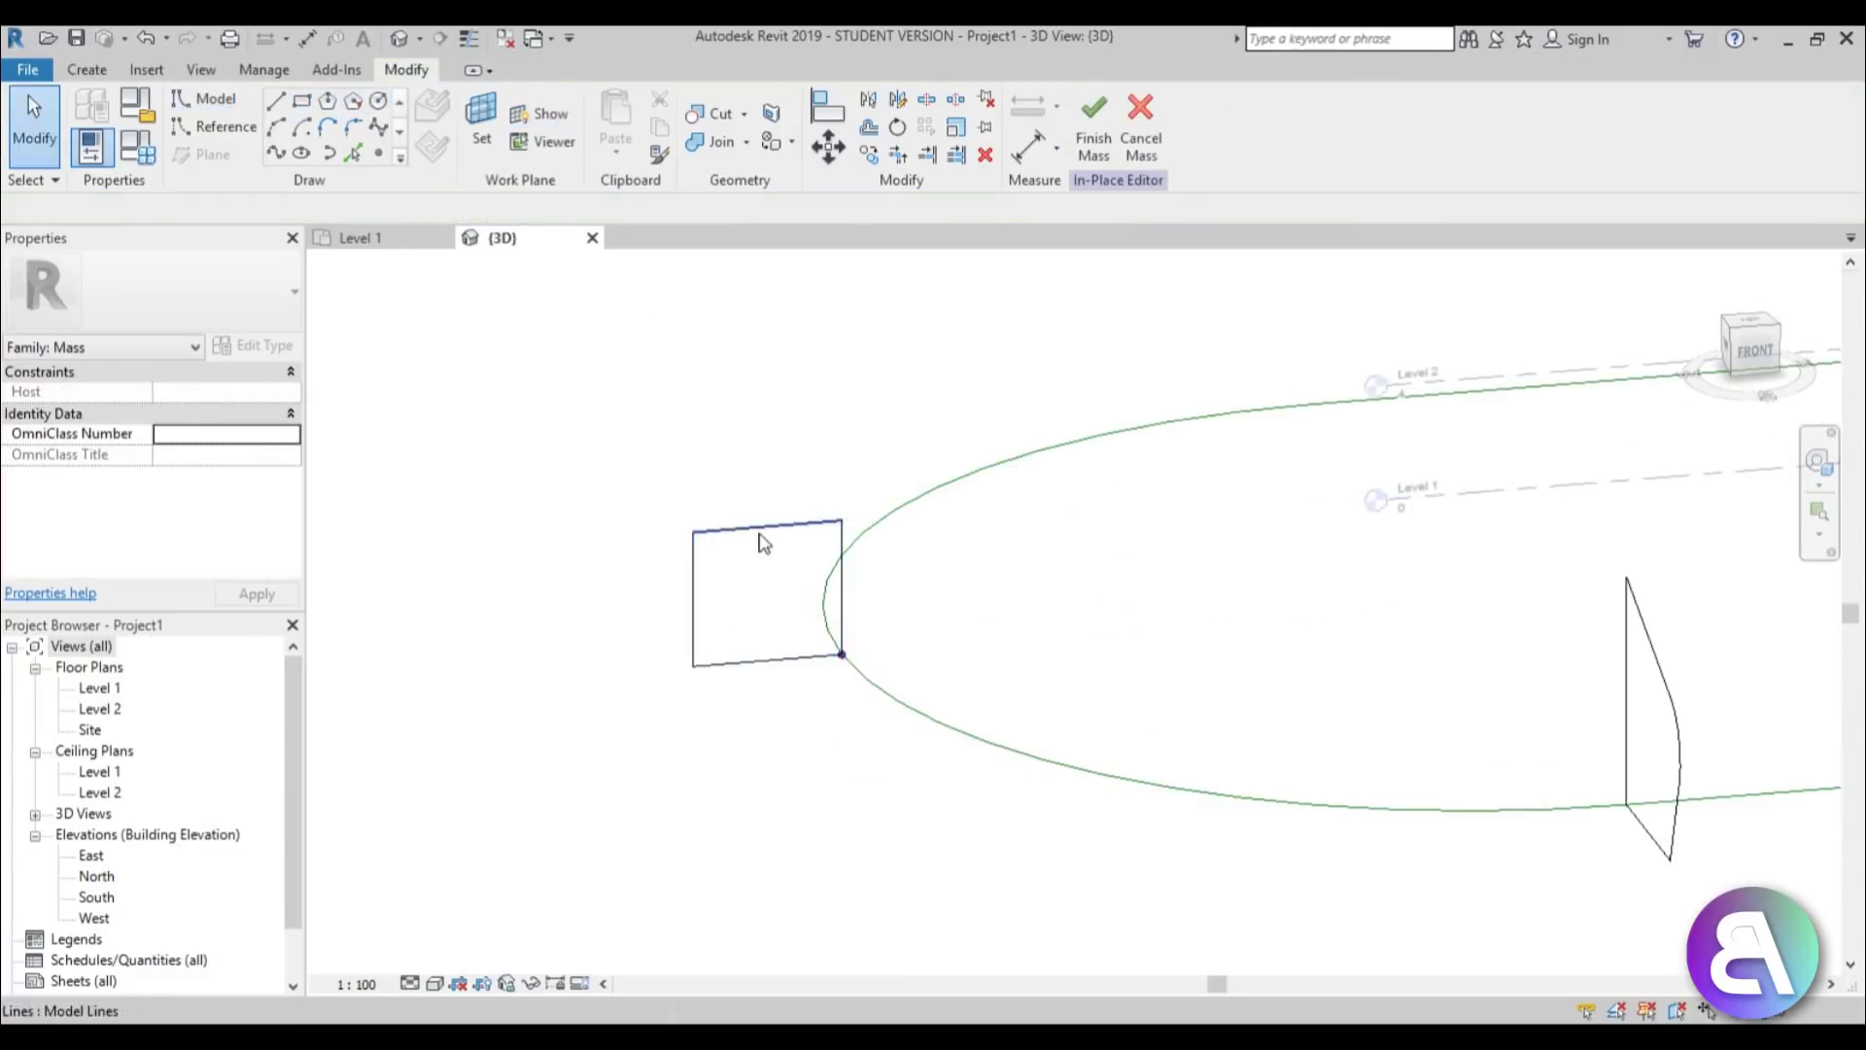
Set the second rectangle's height and width to 10 m each.
click(762, 528)
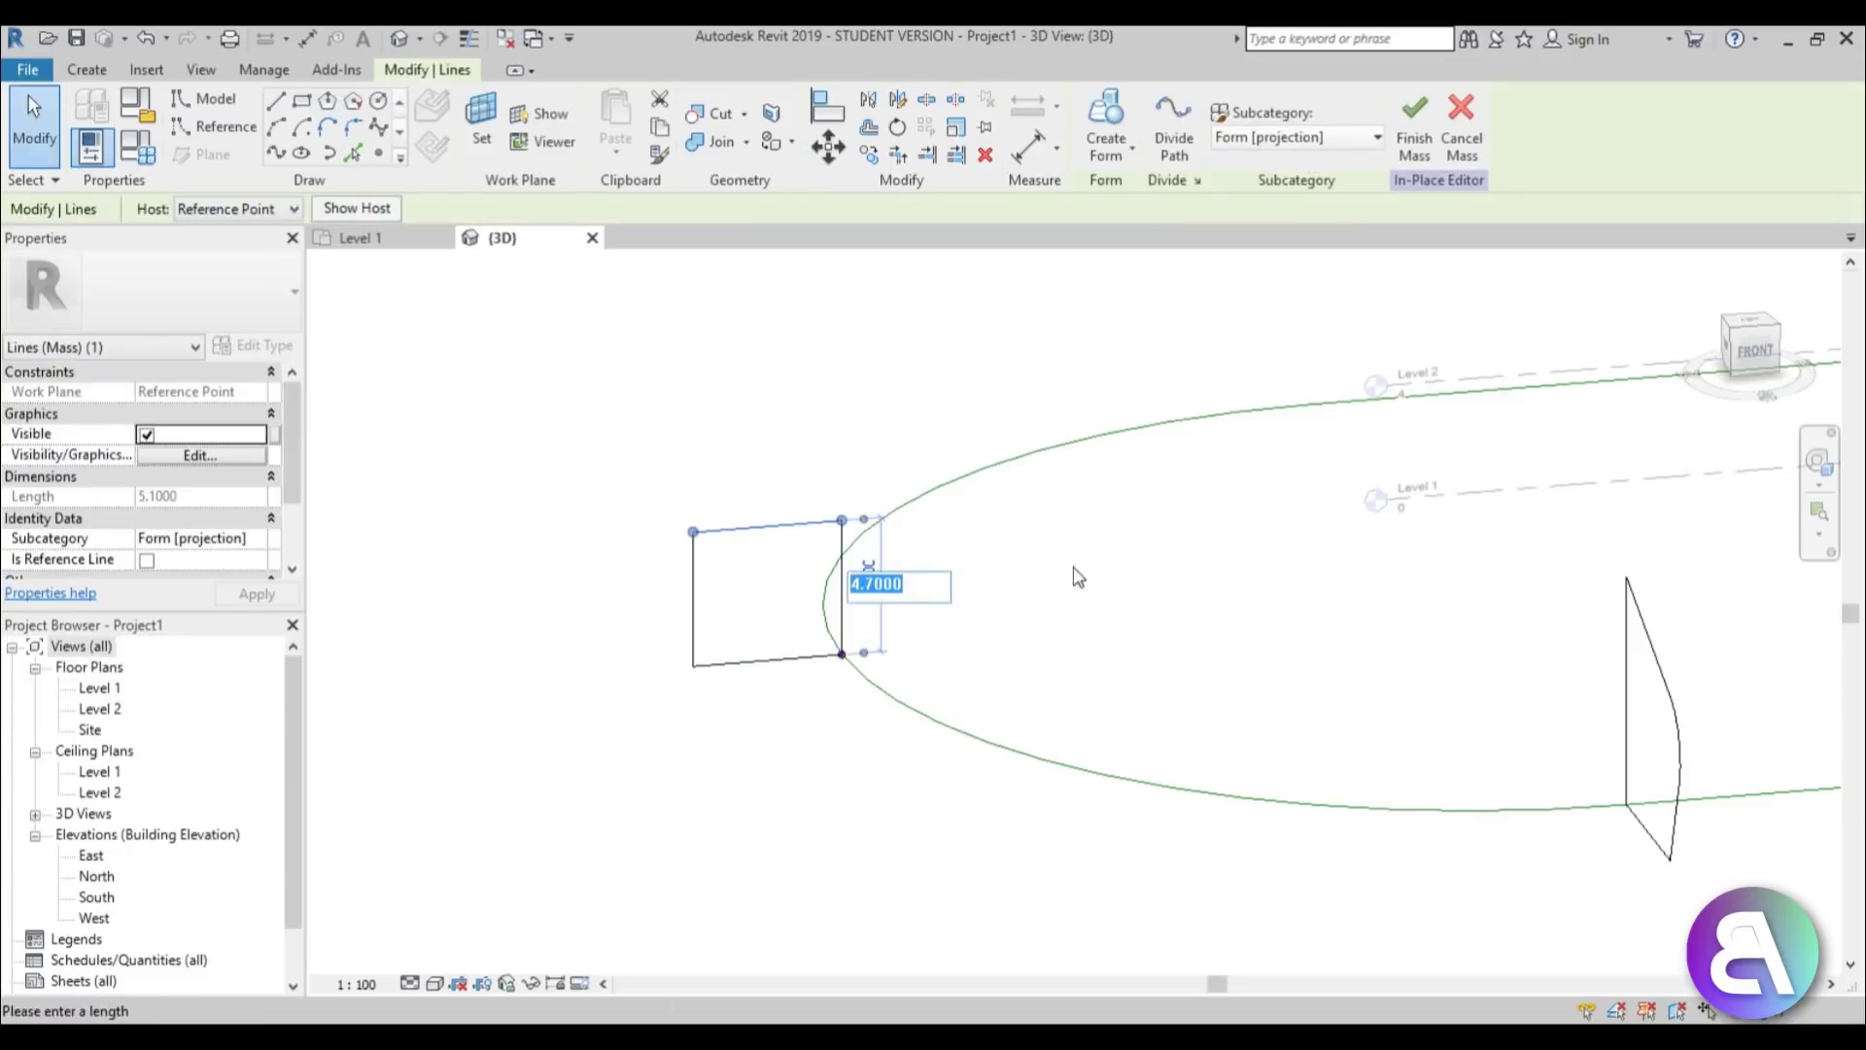
text(10)
key(Return)
click(695, 567)
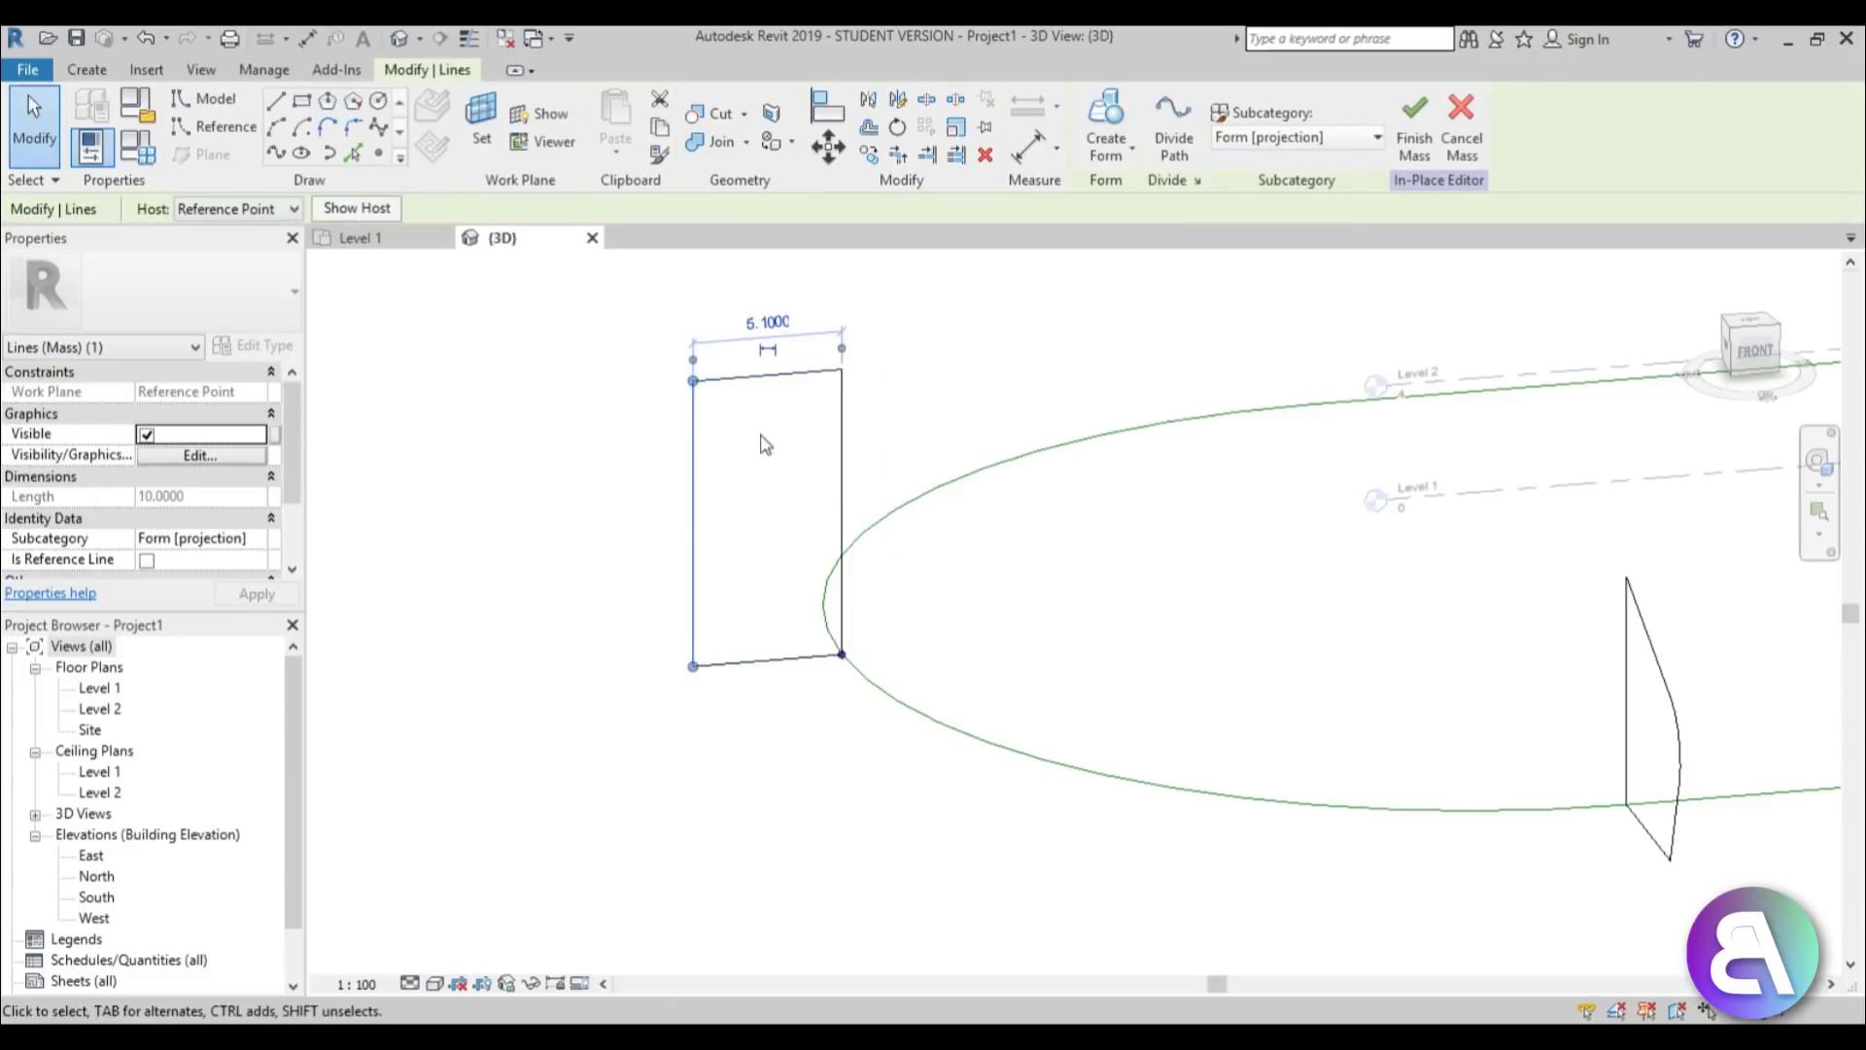
key(Return)
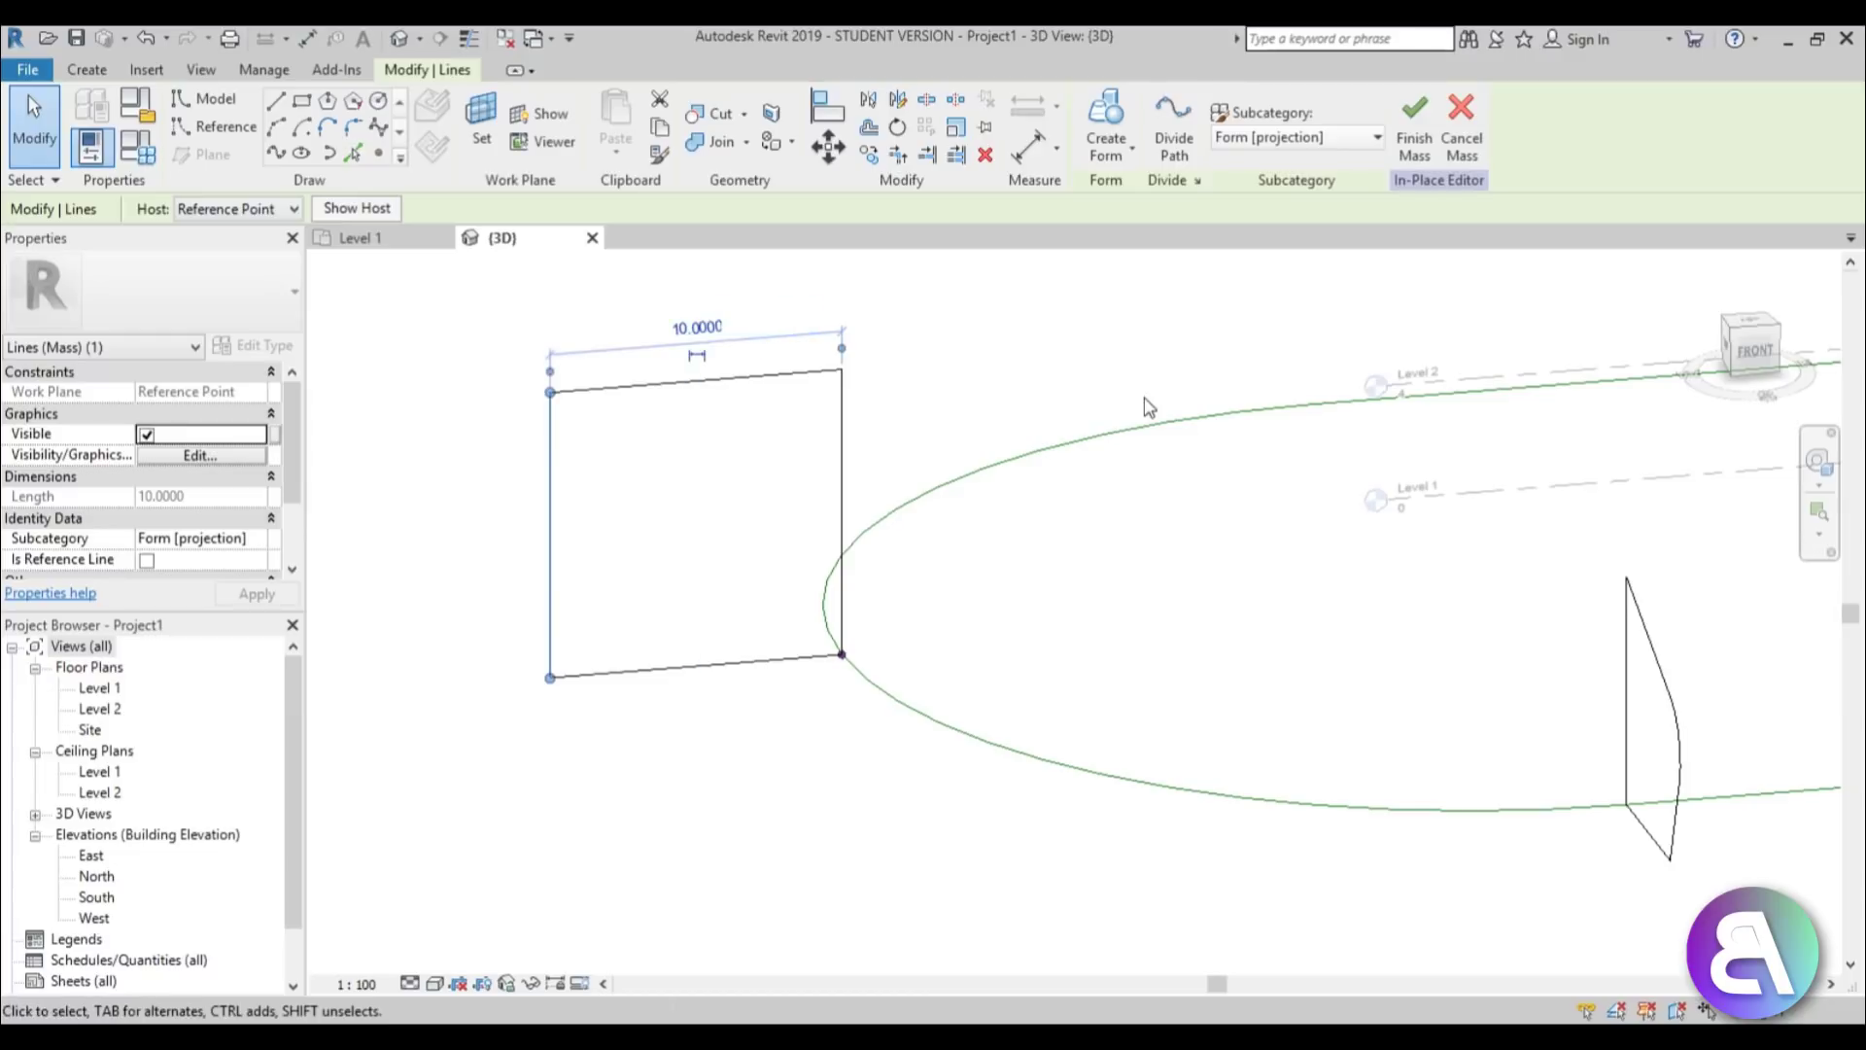
click(1115, 544)
Draw a vertical helper line and a horizontal one about 18.1 m long across the second rectangle.
click(277, 100)
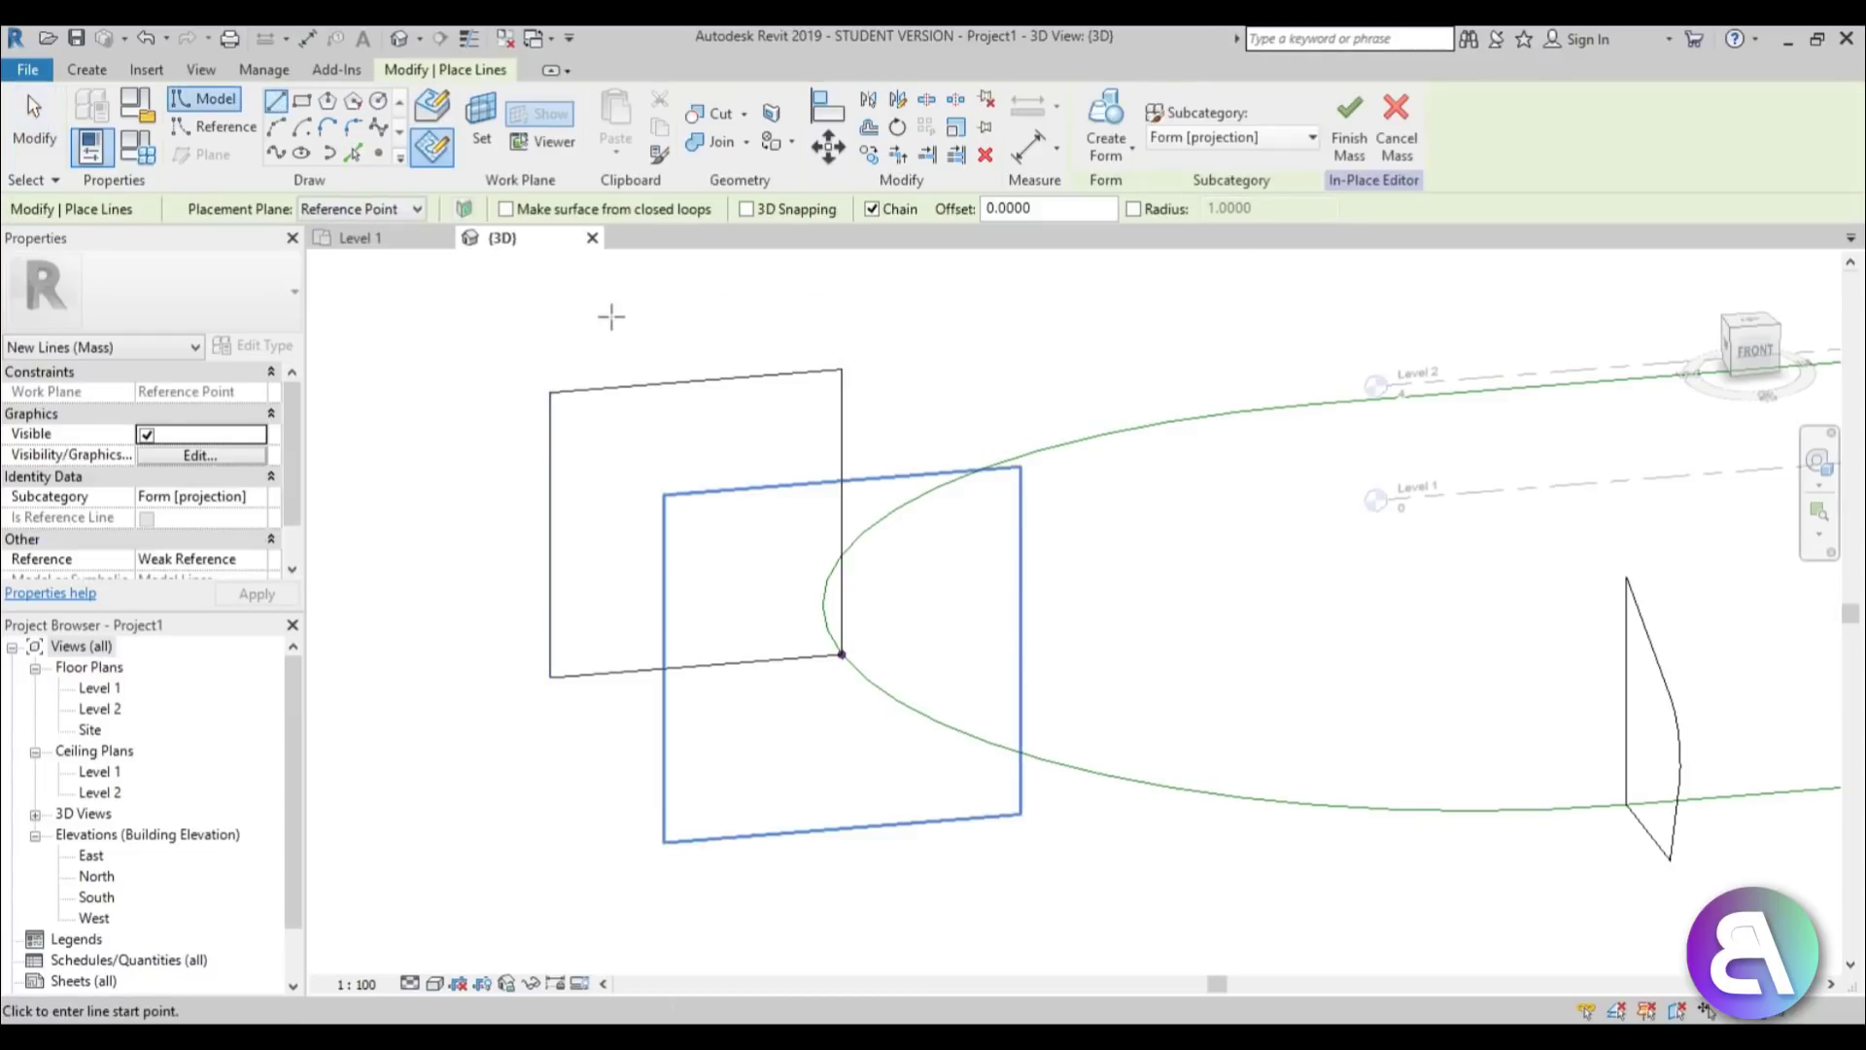
click(611, 316)
click(610, 824)
key(Escape)
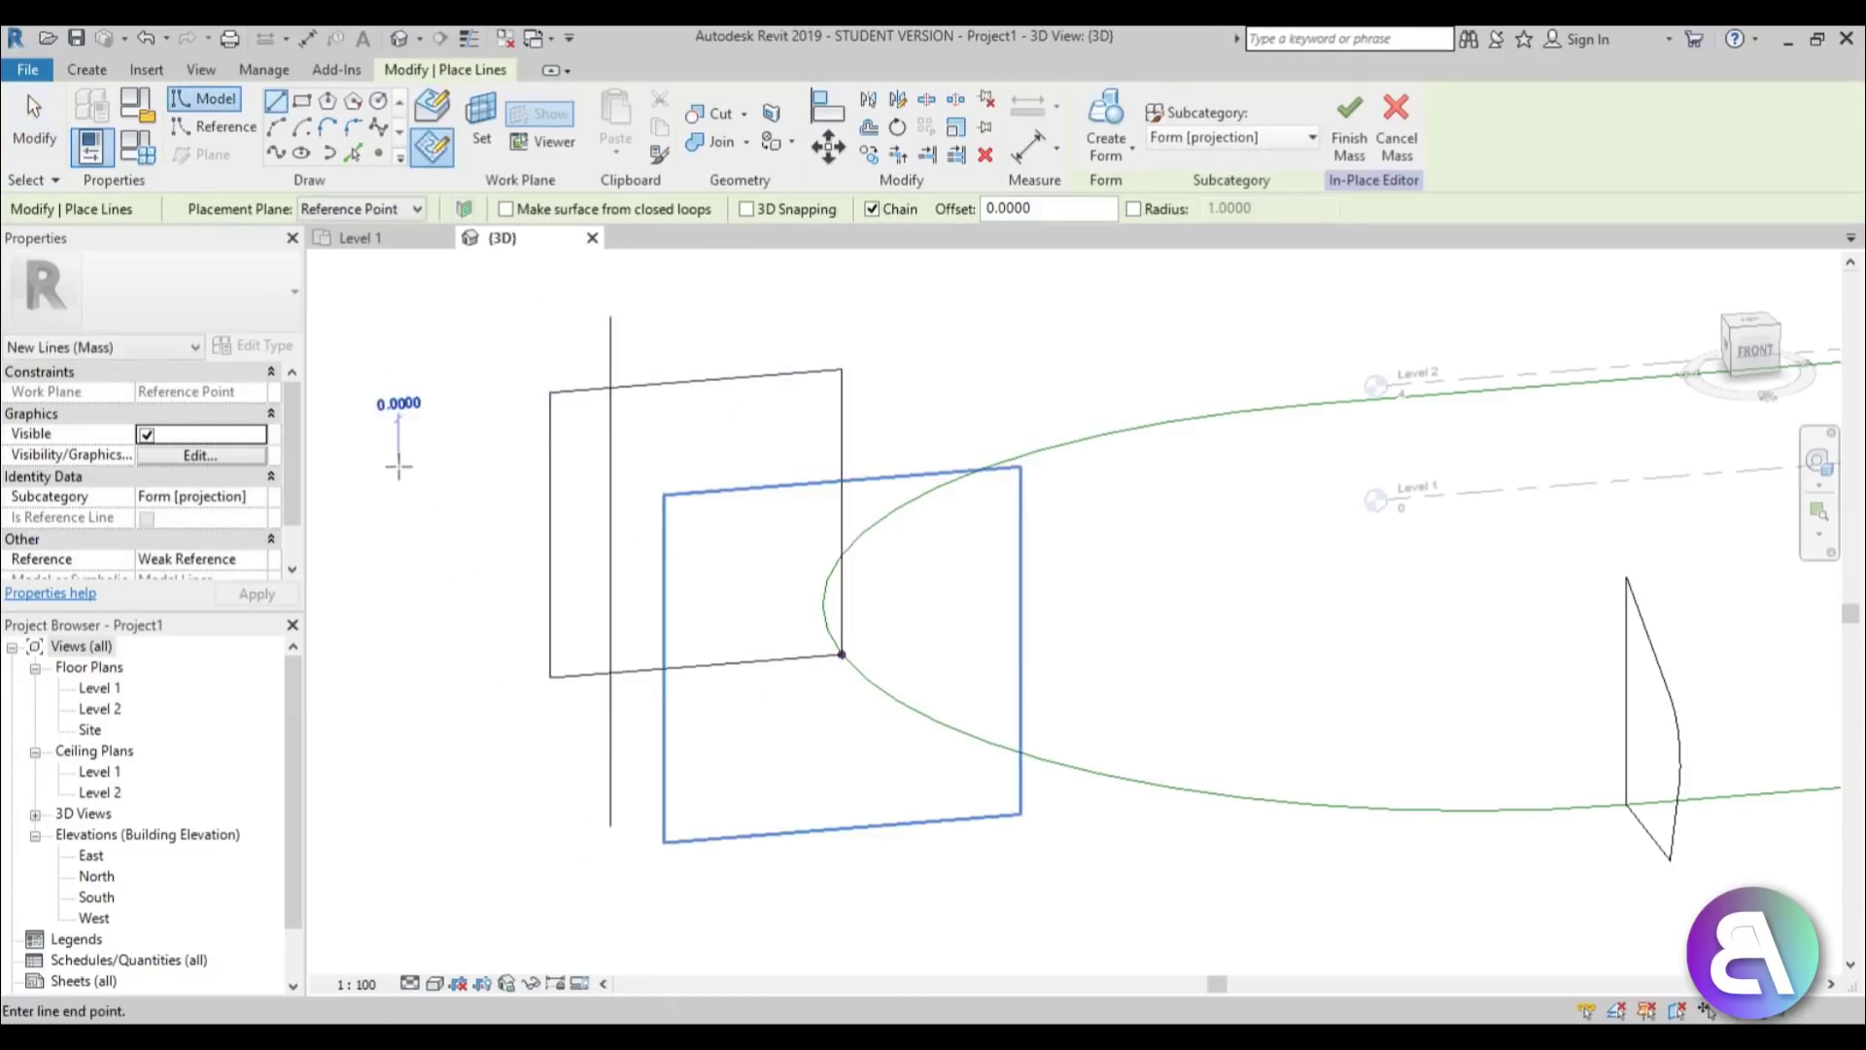
click(398, 465)
click(925, 425)
key(Escape)
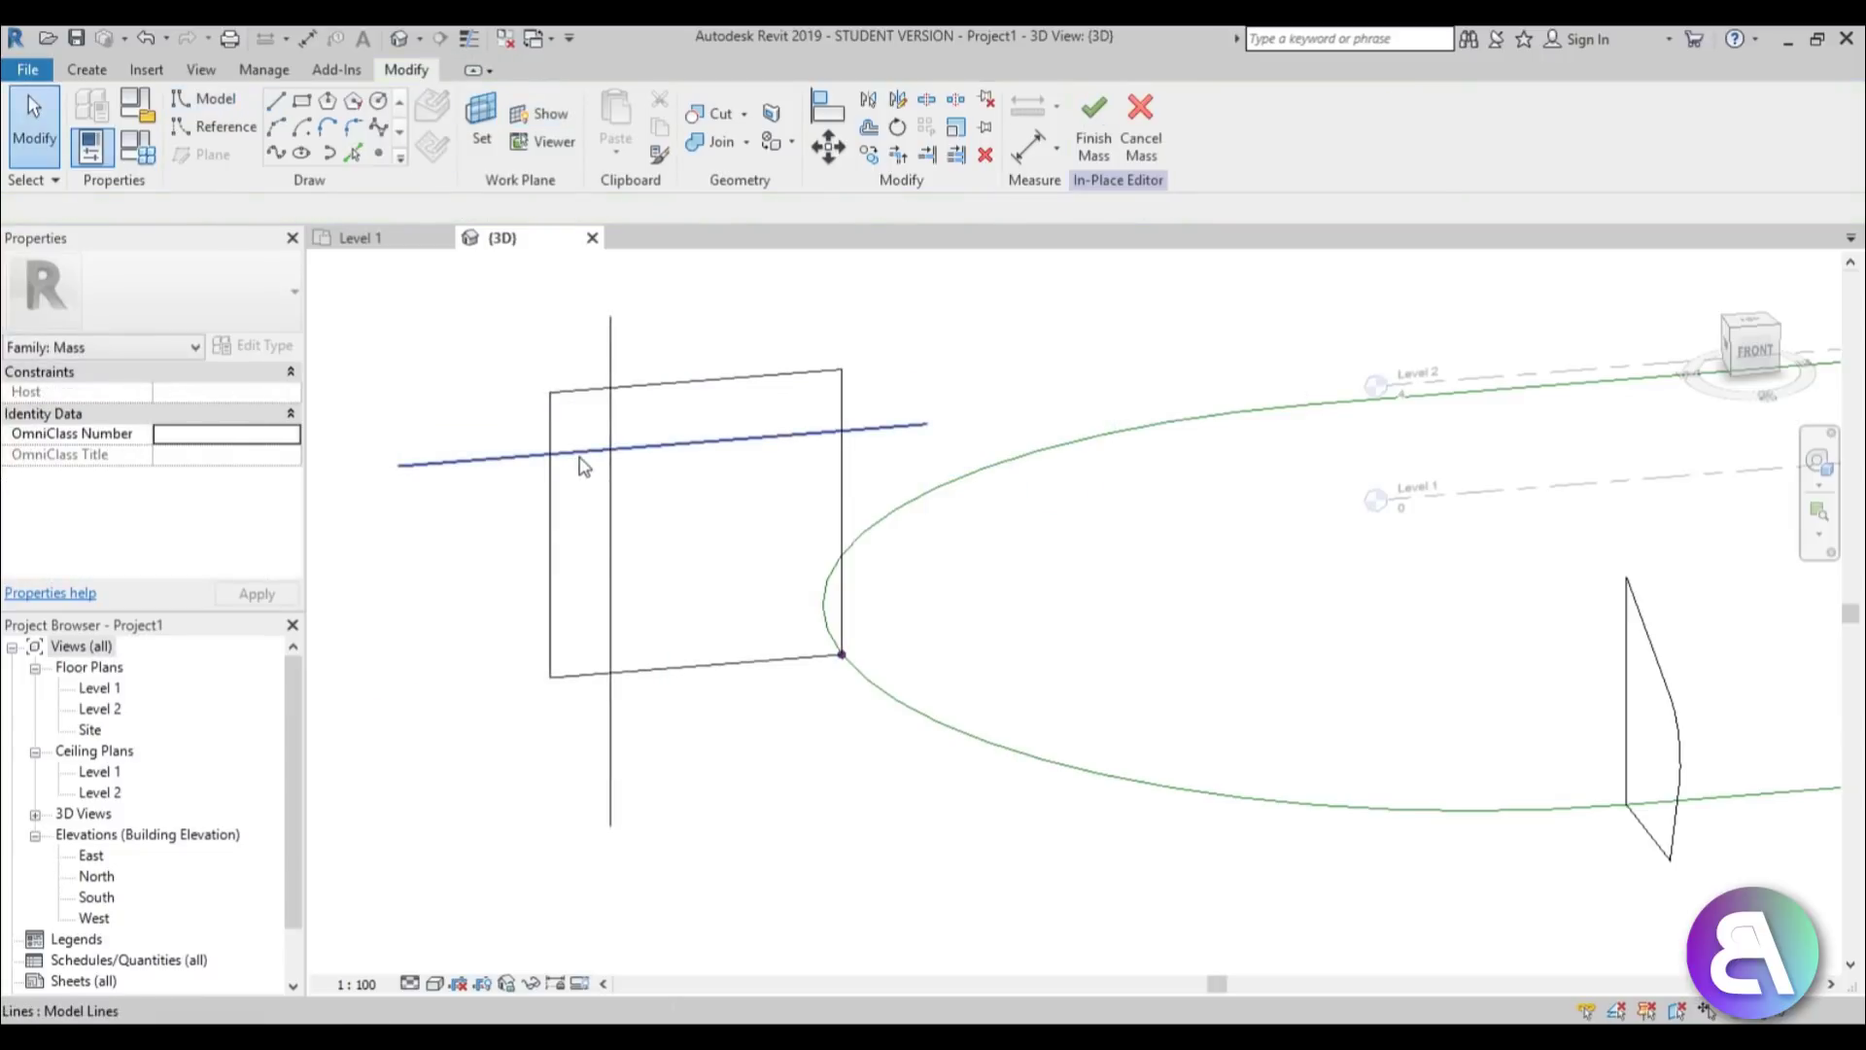
Place the horizontal helper line 6 m above the second rectangle's base and the vertical one 3 m from its outer edge.
click(575, 453)
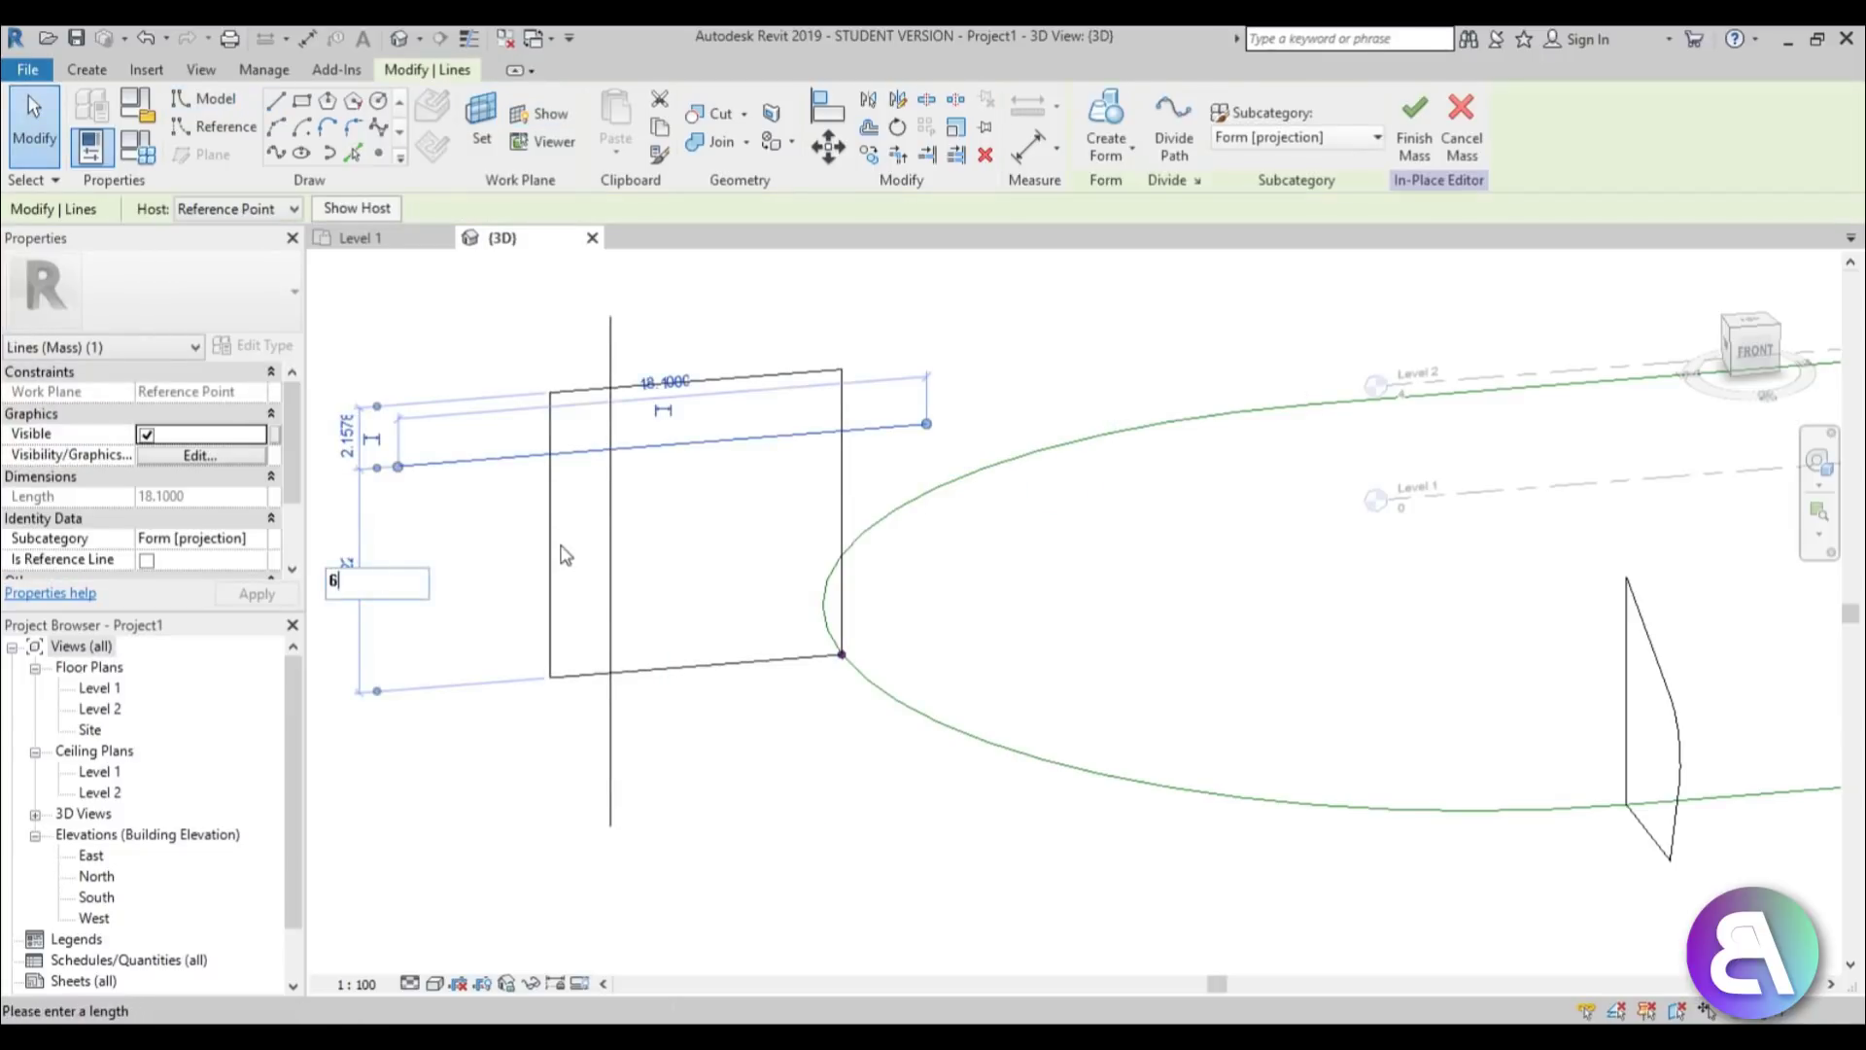
text(6)
key(Return)
click(612, 568)
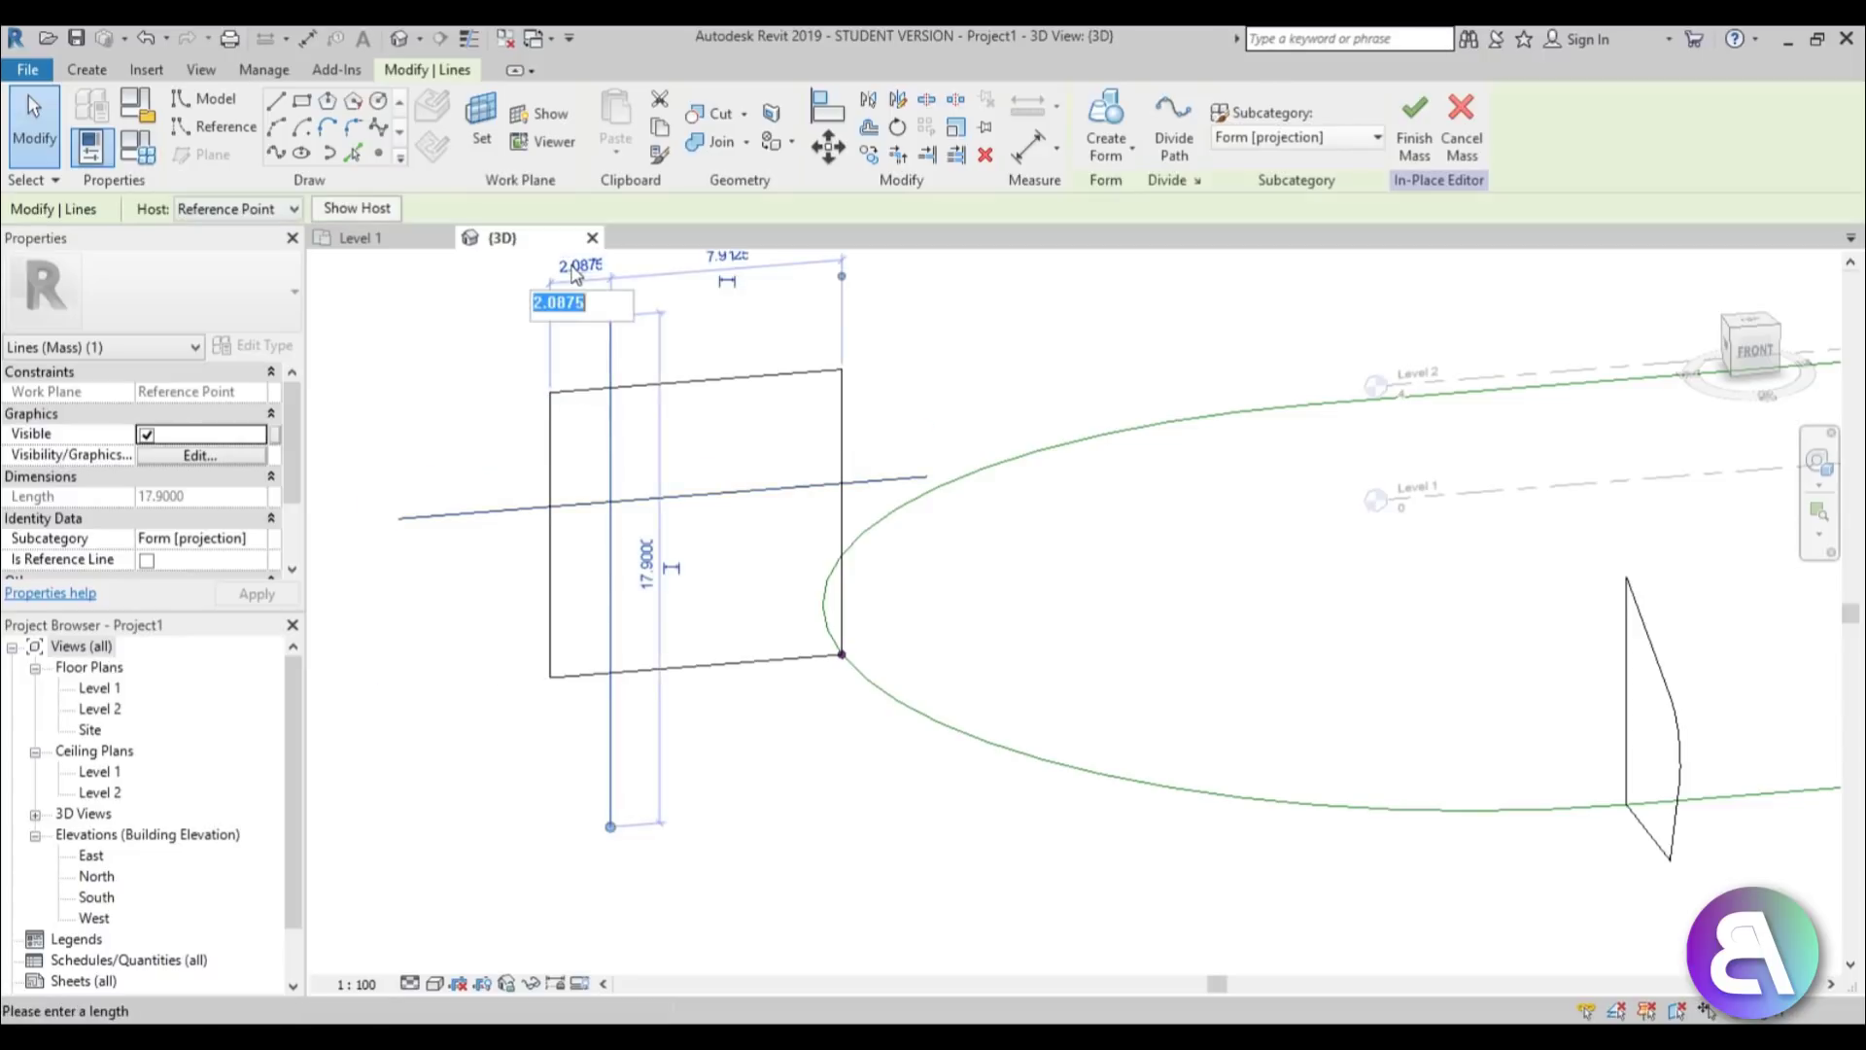
text(3)
key(Return)
click(466, 416)
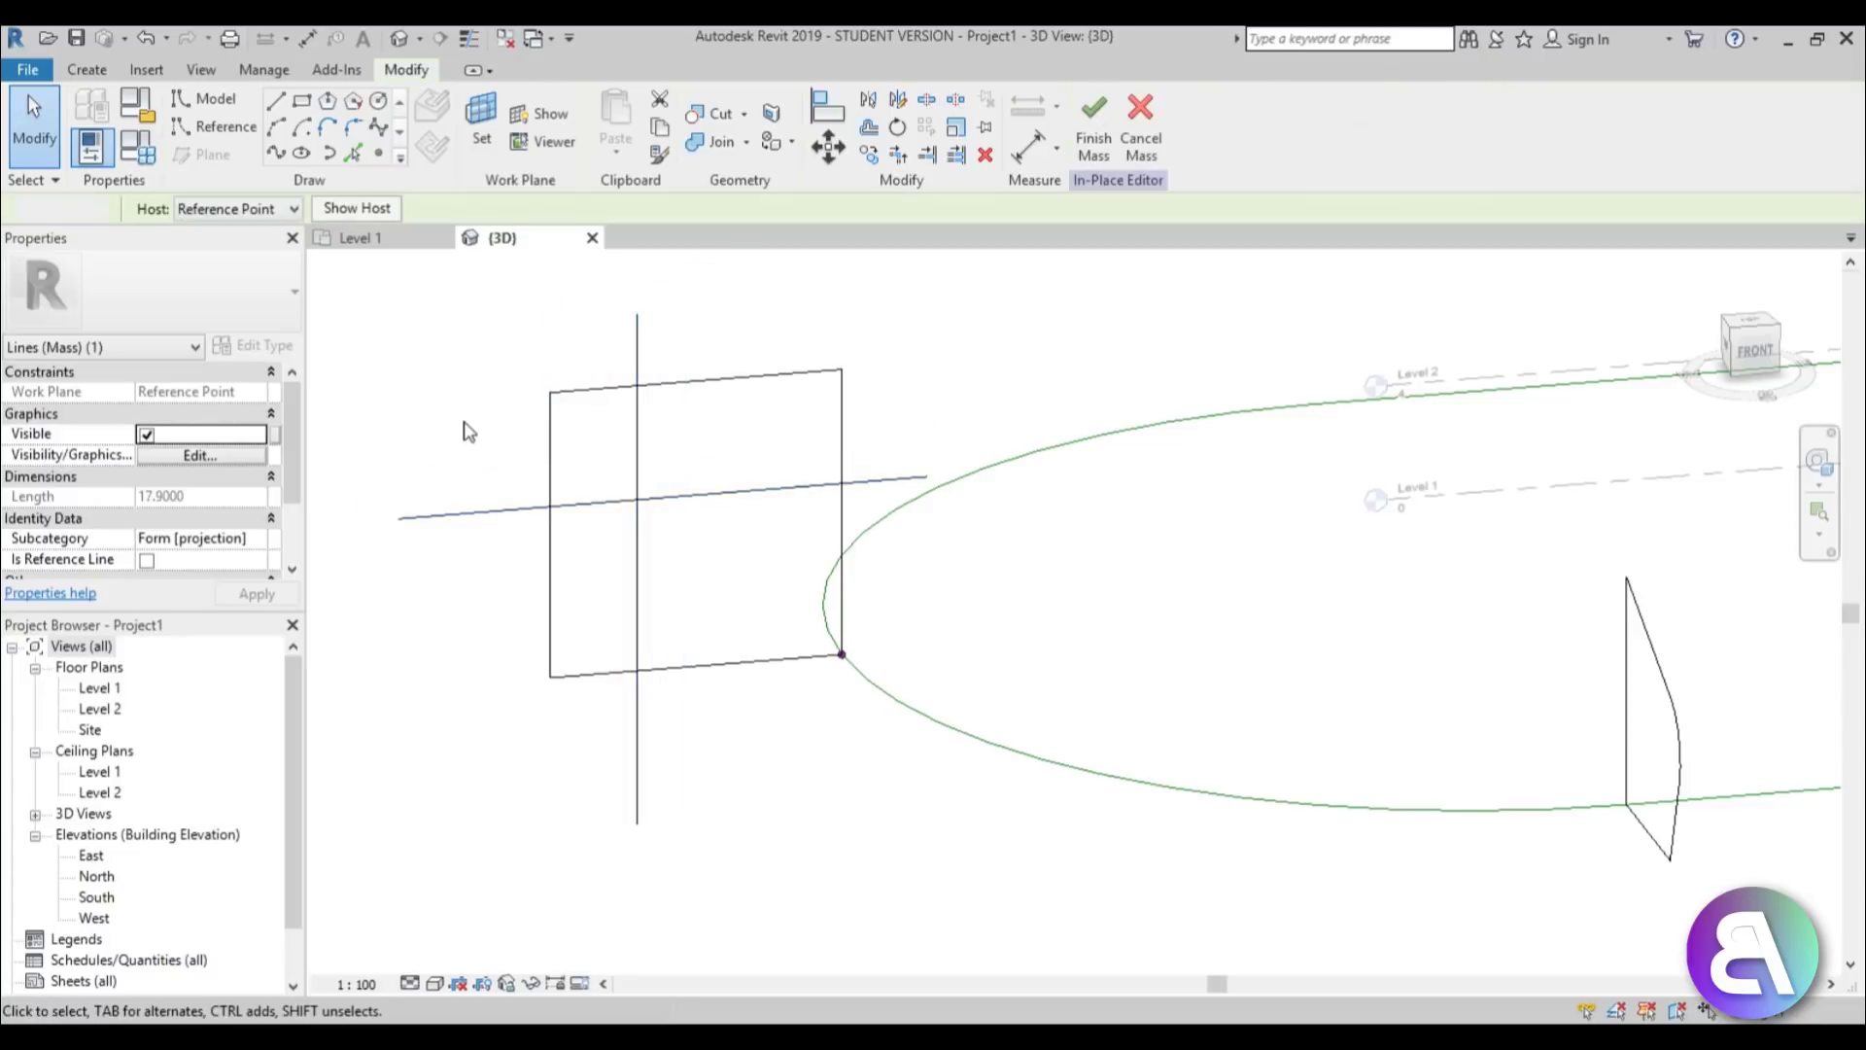
middle_drag(612, 457, 612, 437)
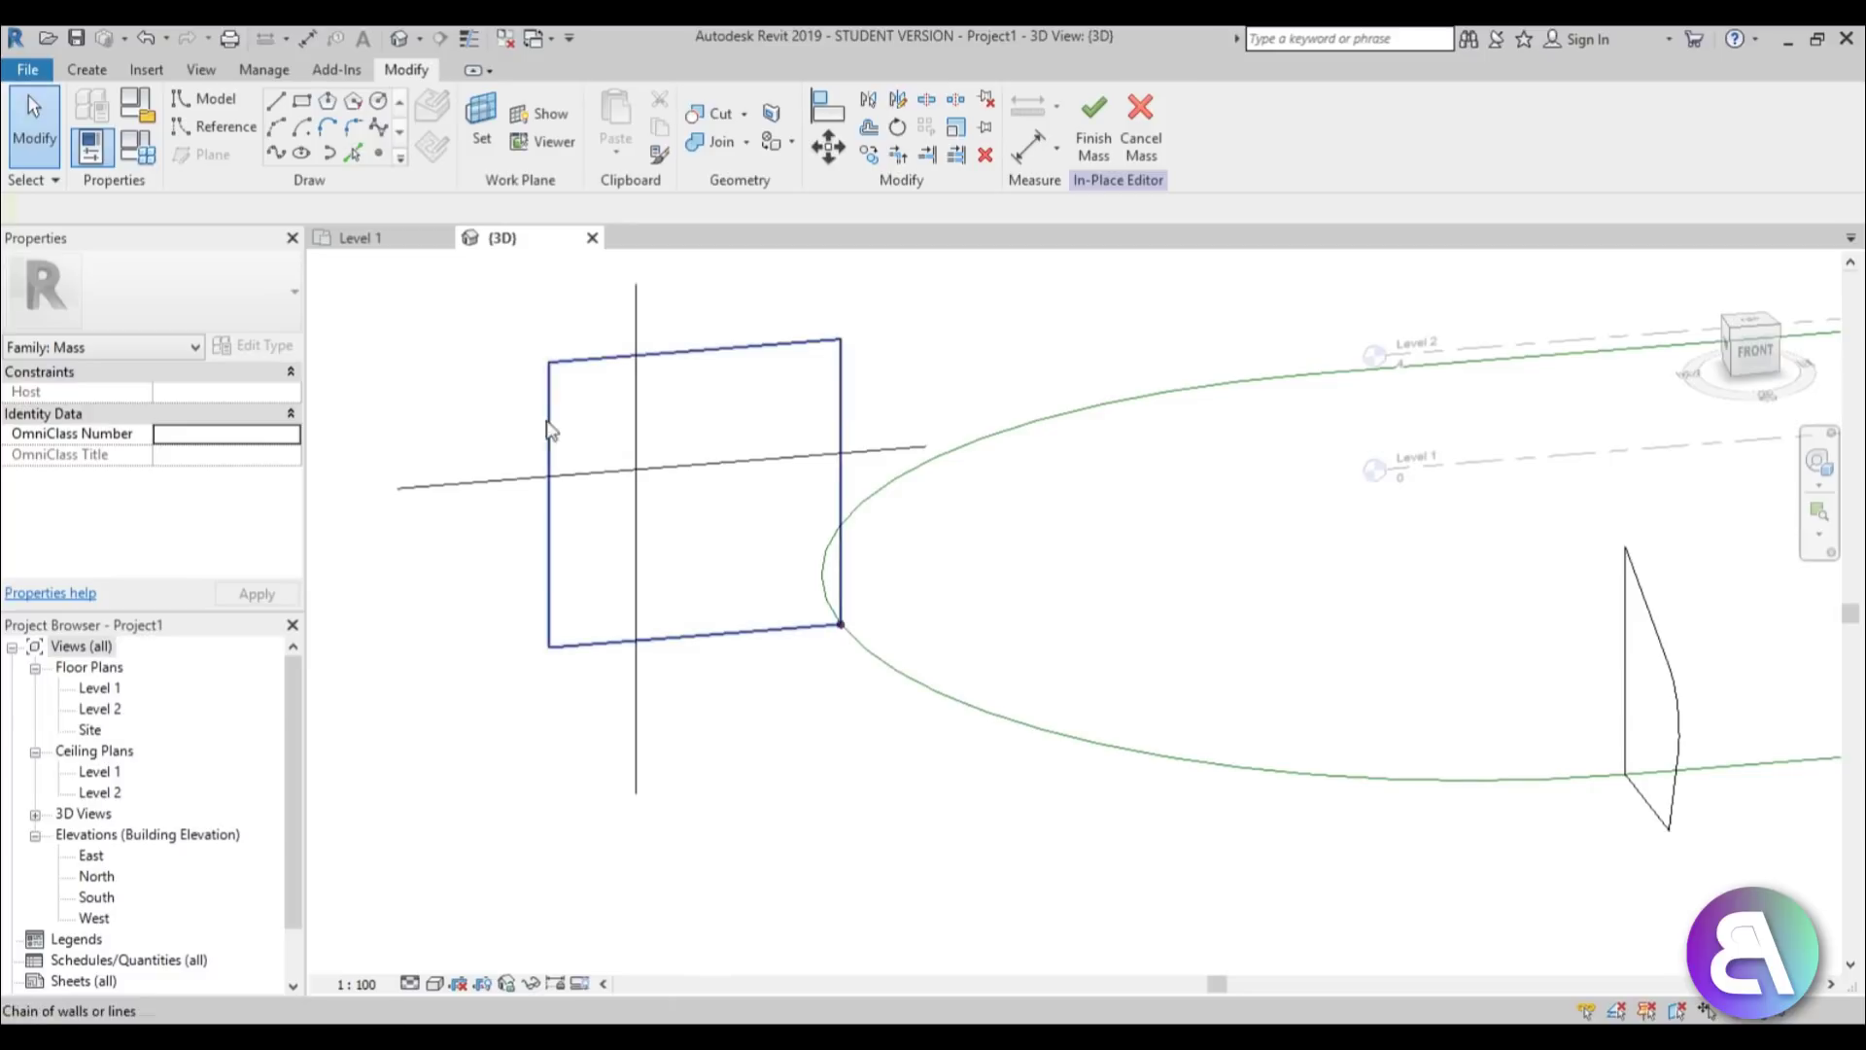
Draw two connected lines from the rectangle's upper inner corner through the horizontal helper's outer-edge intersection to the vertical helper's base intersection.
click(282, 107)
click(841, 339)
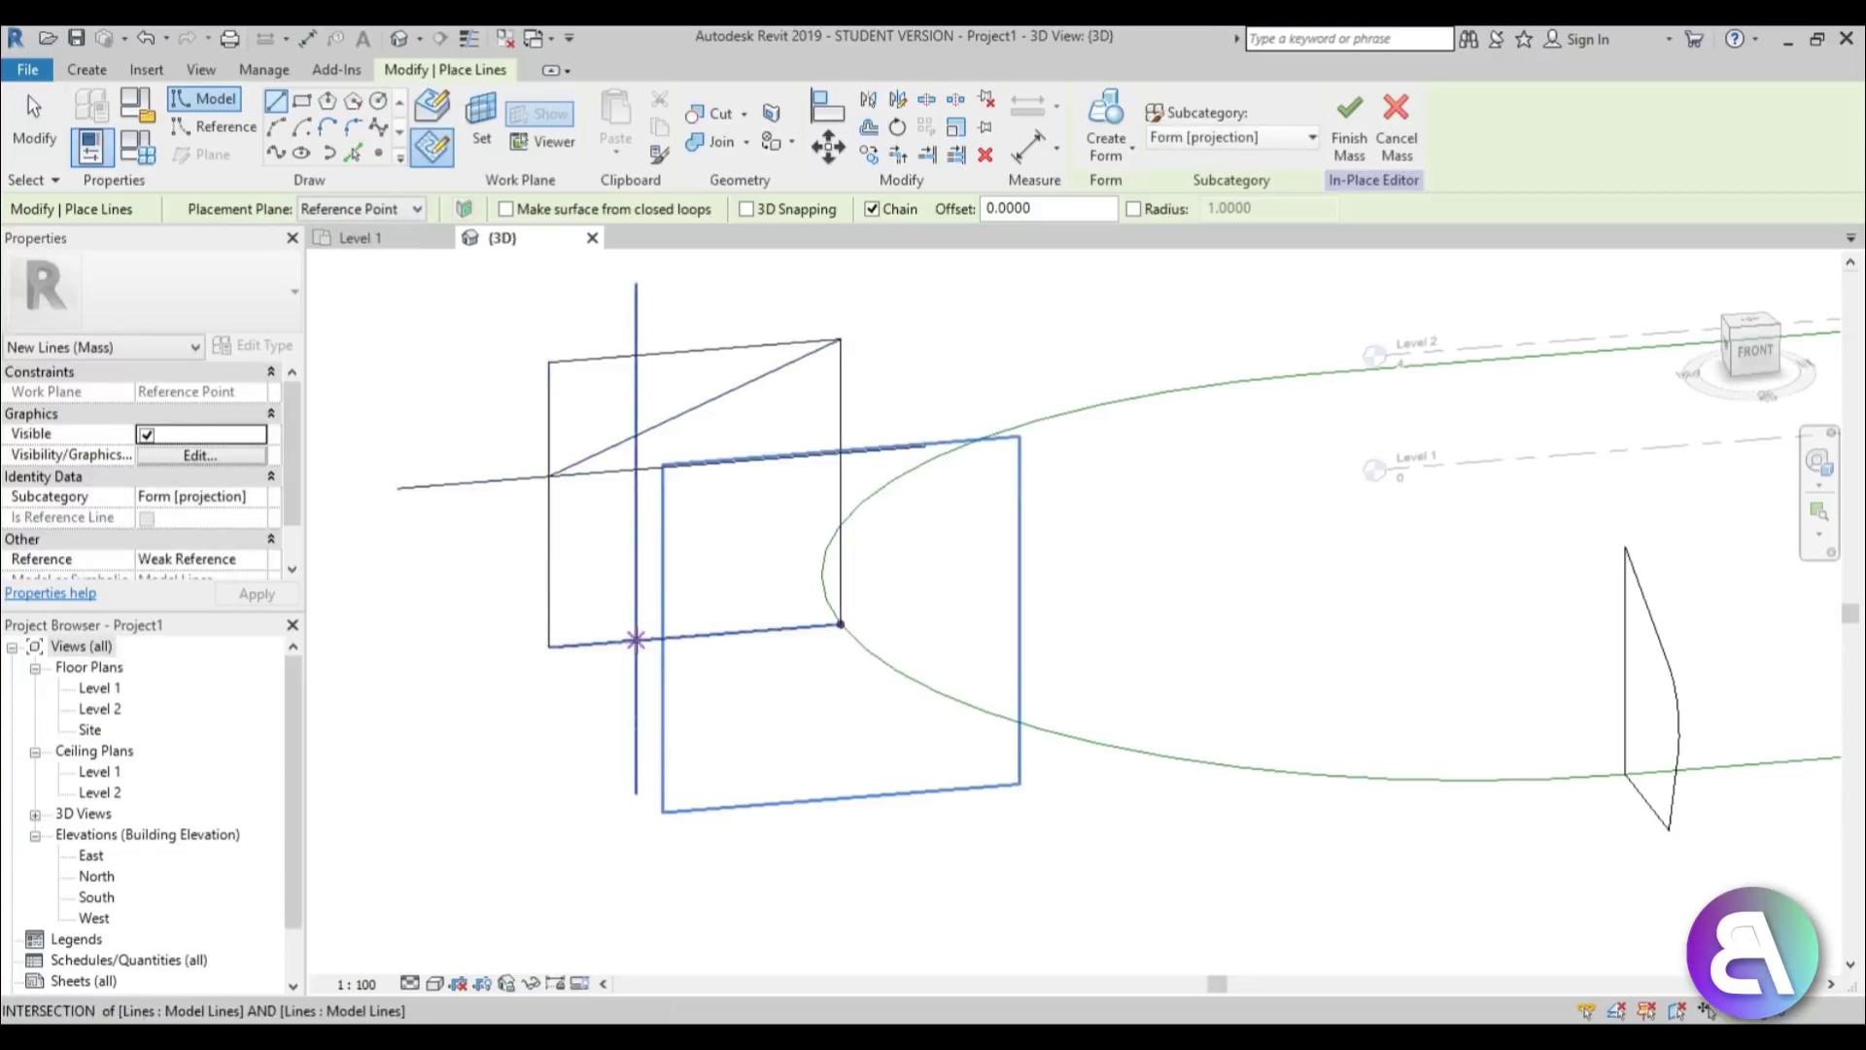
click(635, 640)
click(549, 476)
scroll(663, 526, up, 3)
key(Escape)
key(Escape)
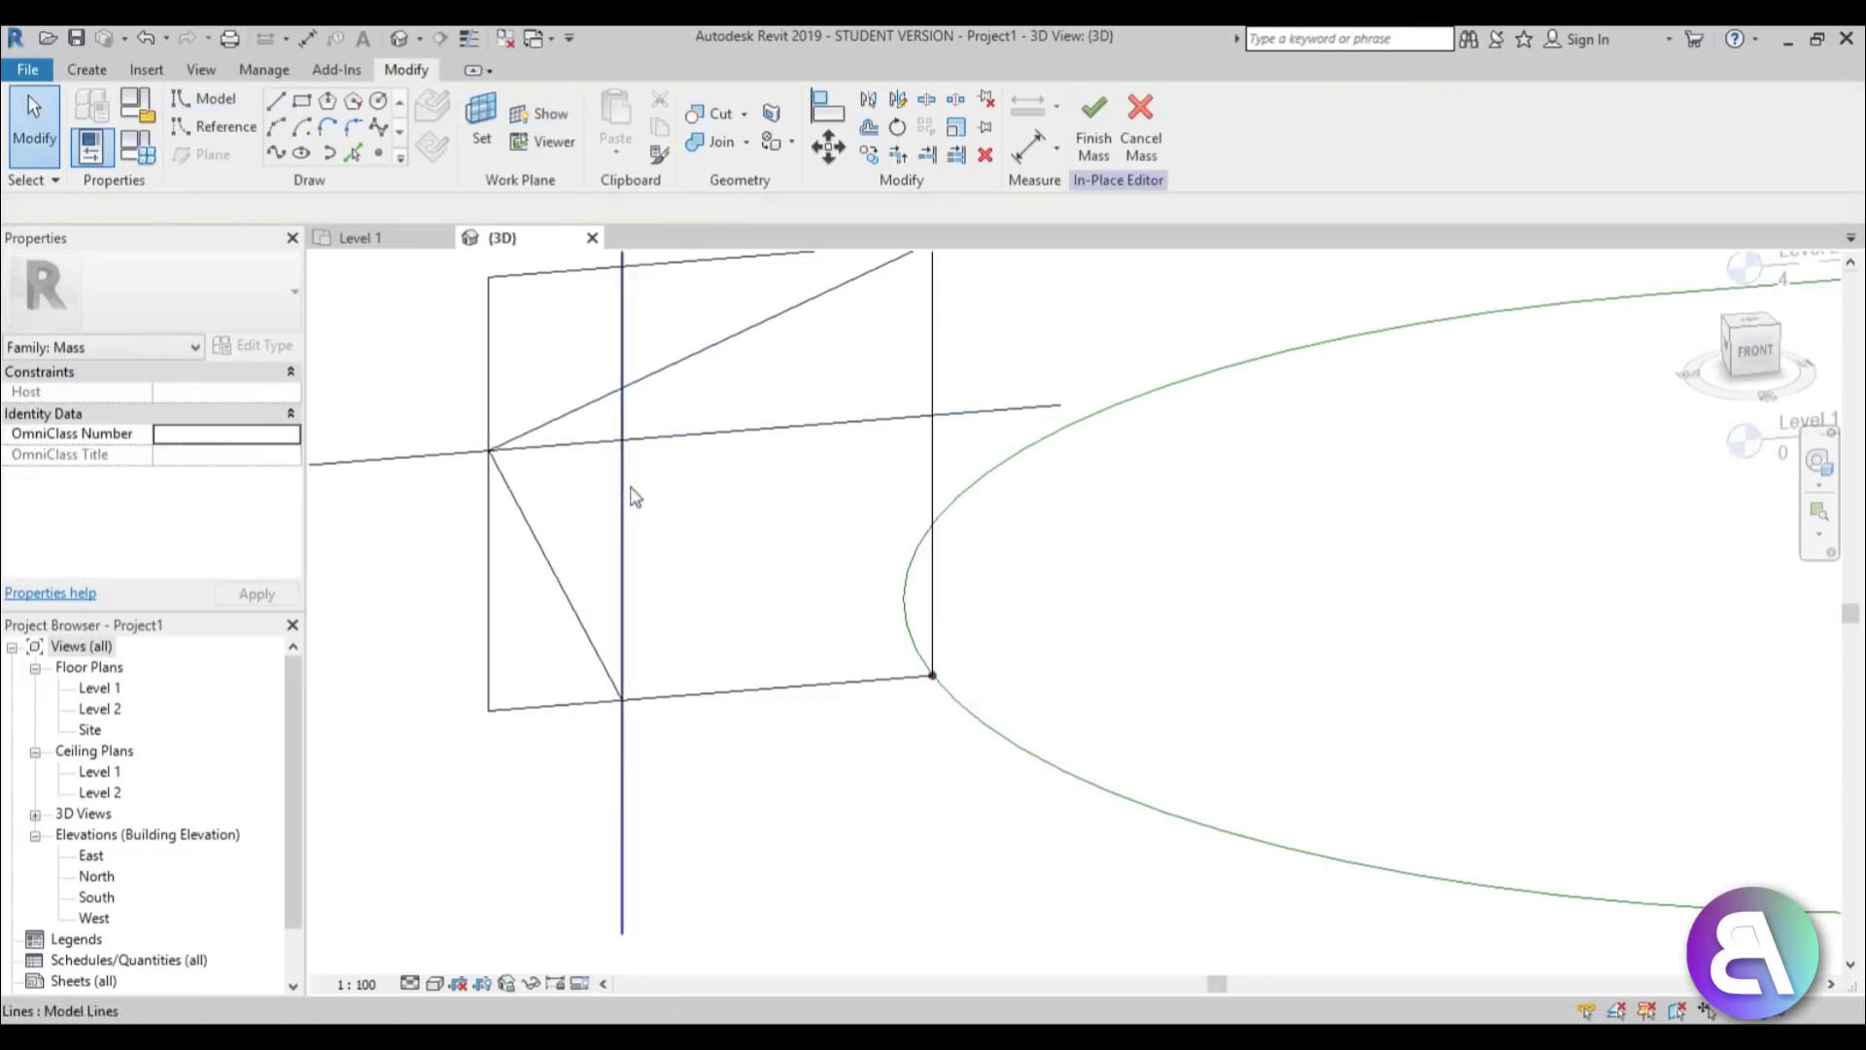
Delete the horizontal and vertical helper lines crossing the second profile.
drag(644, 491, 604, 428)
key(Delete)
middle_drag(548, 410, 603, 590)
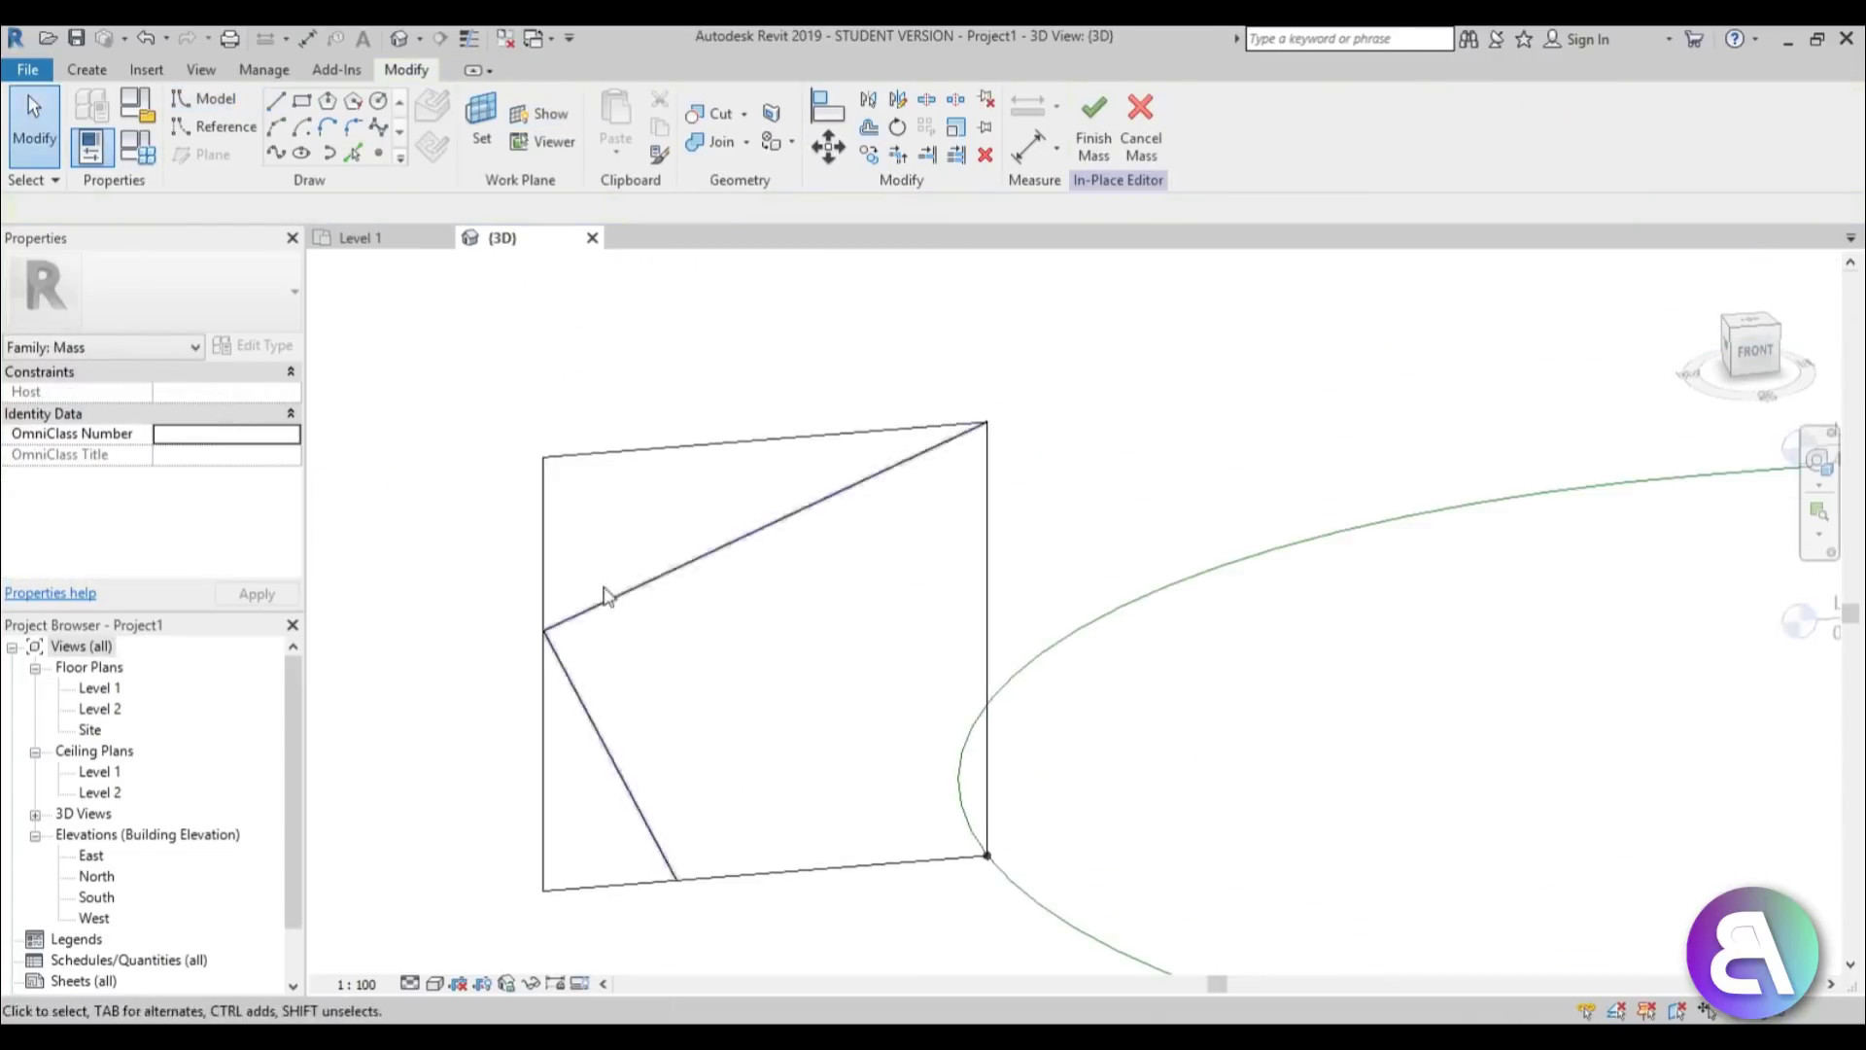
Delete the second rectangle's upper and outer edges and trim its base to the lower slanted line.
drag(583, 517, 461, 397)
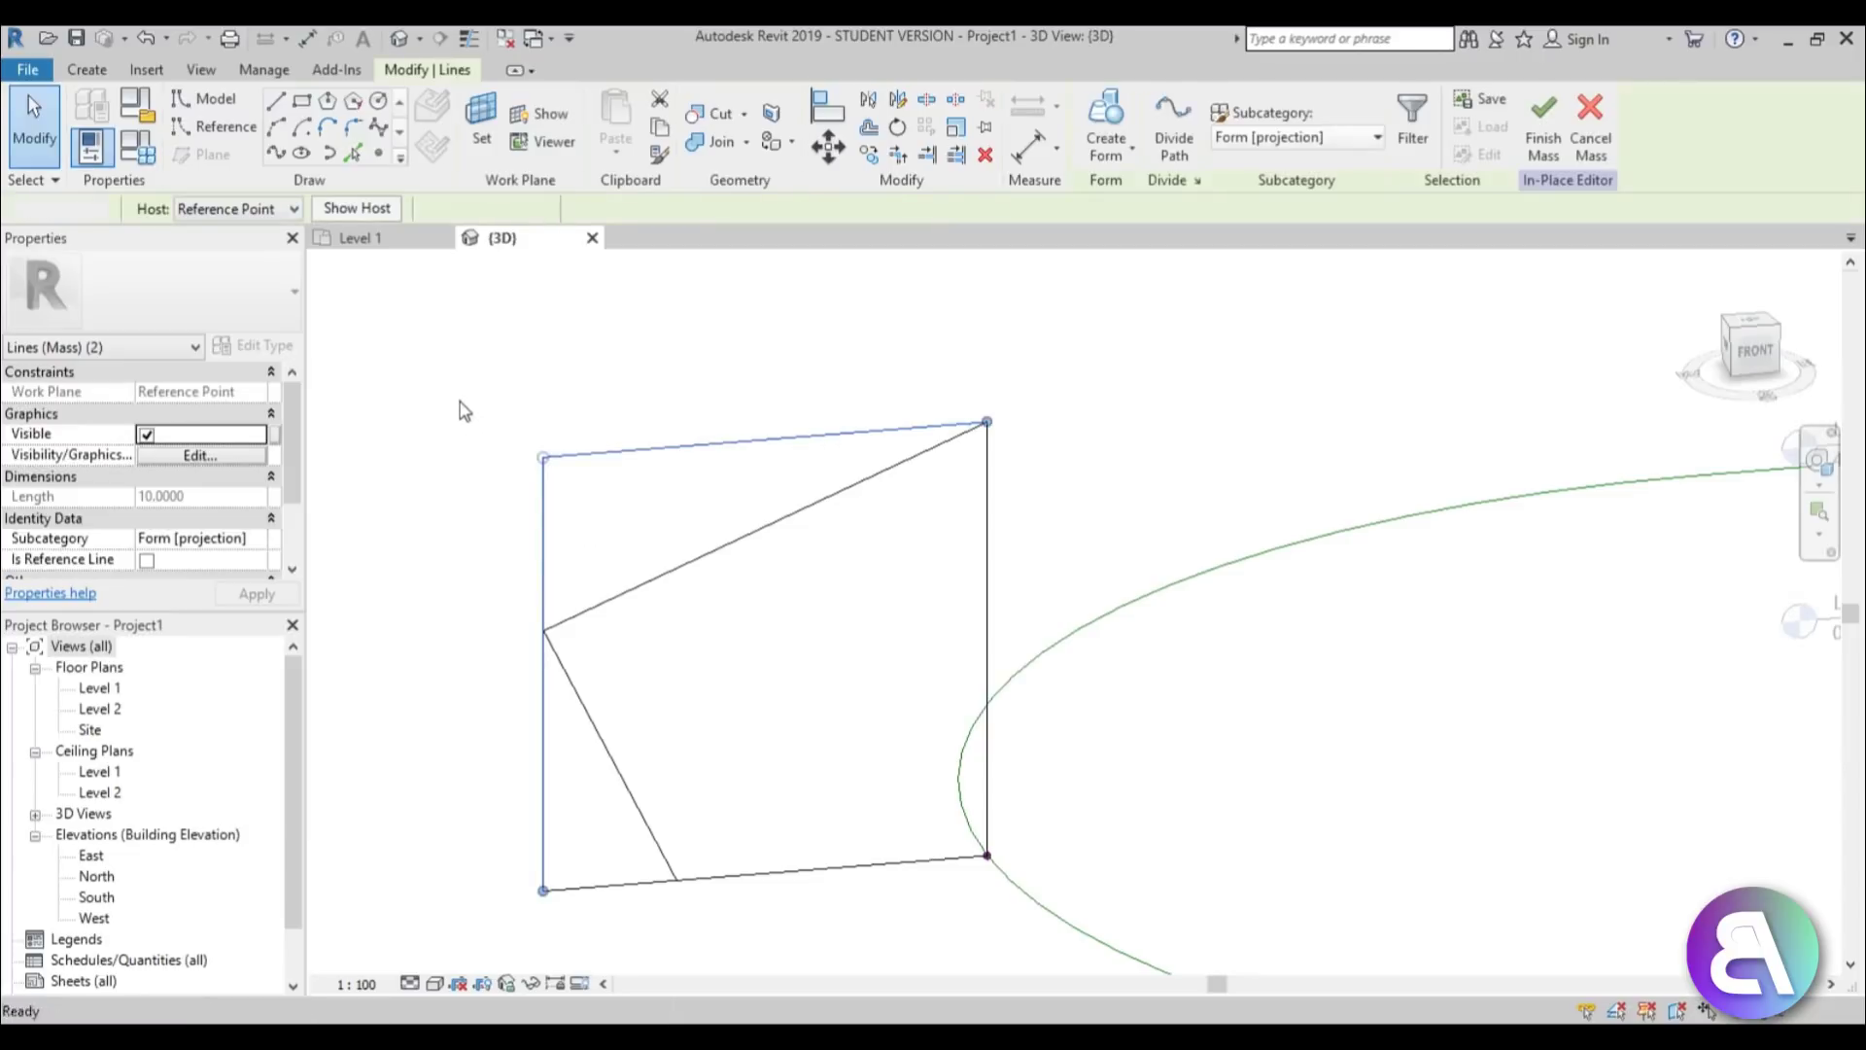
key(Delete)
key(t)
key(r)
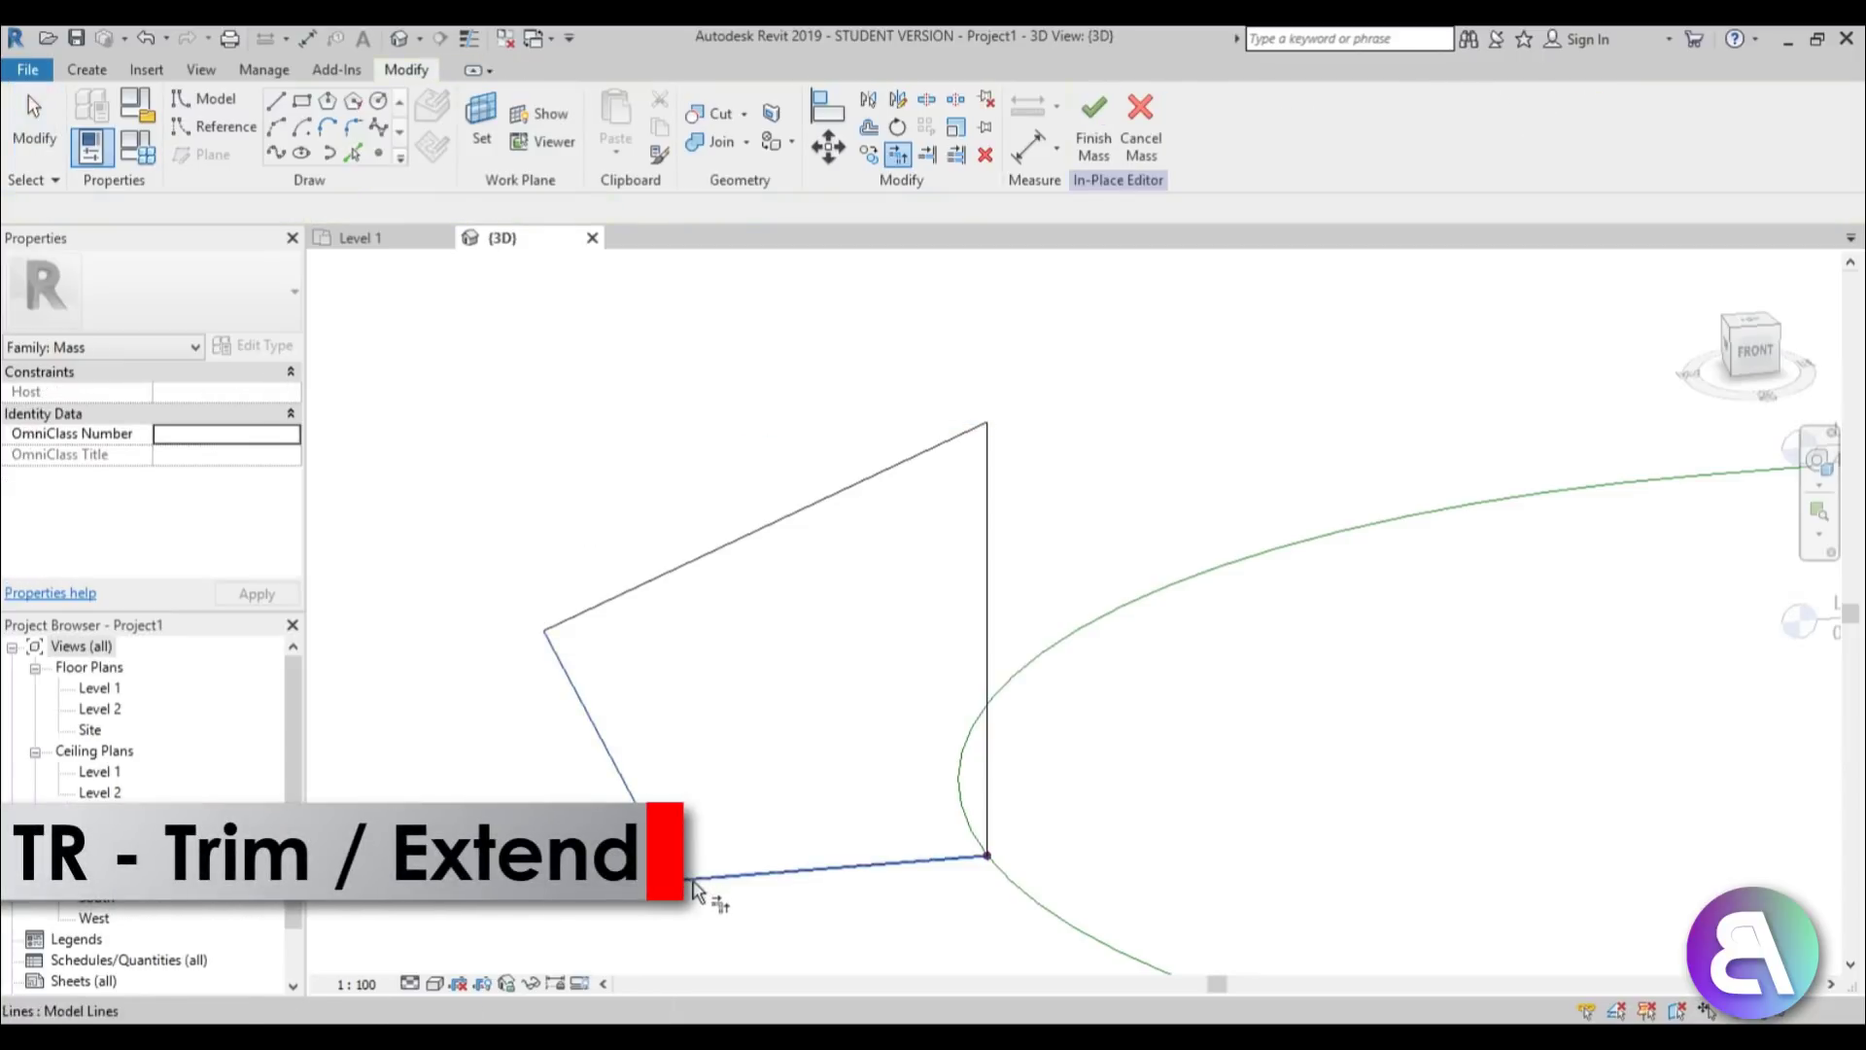
Round the outer corner between the two slanted lines with a fillet arc of 2 m radius.
click(352, 128)
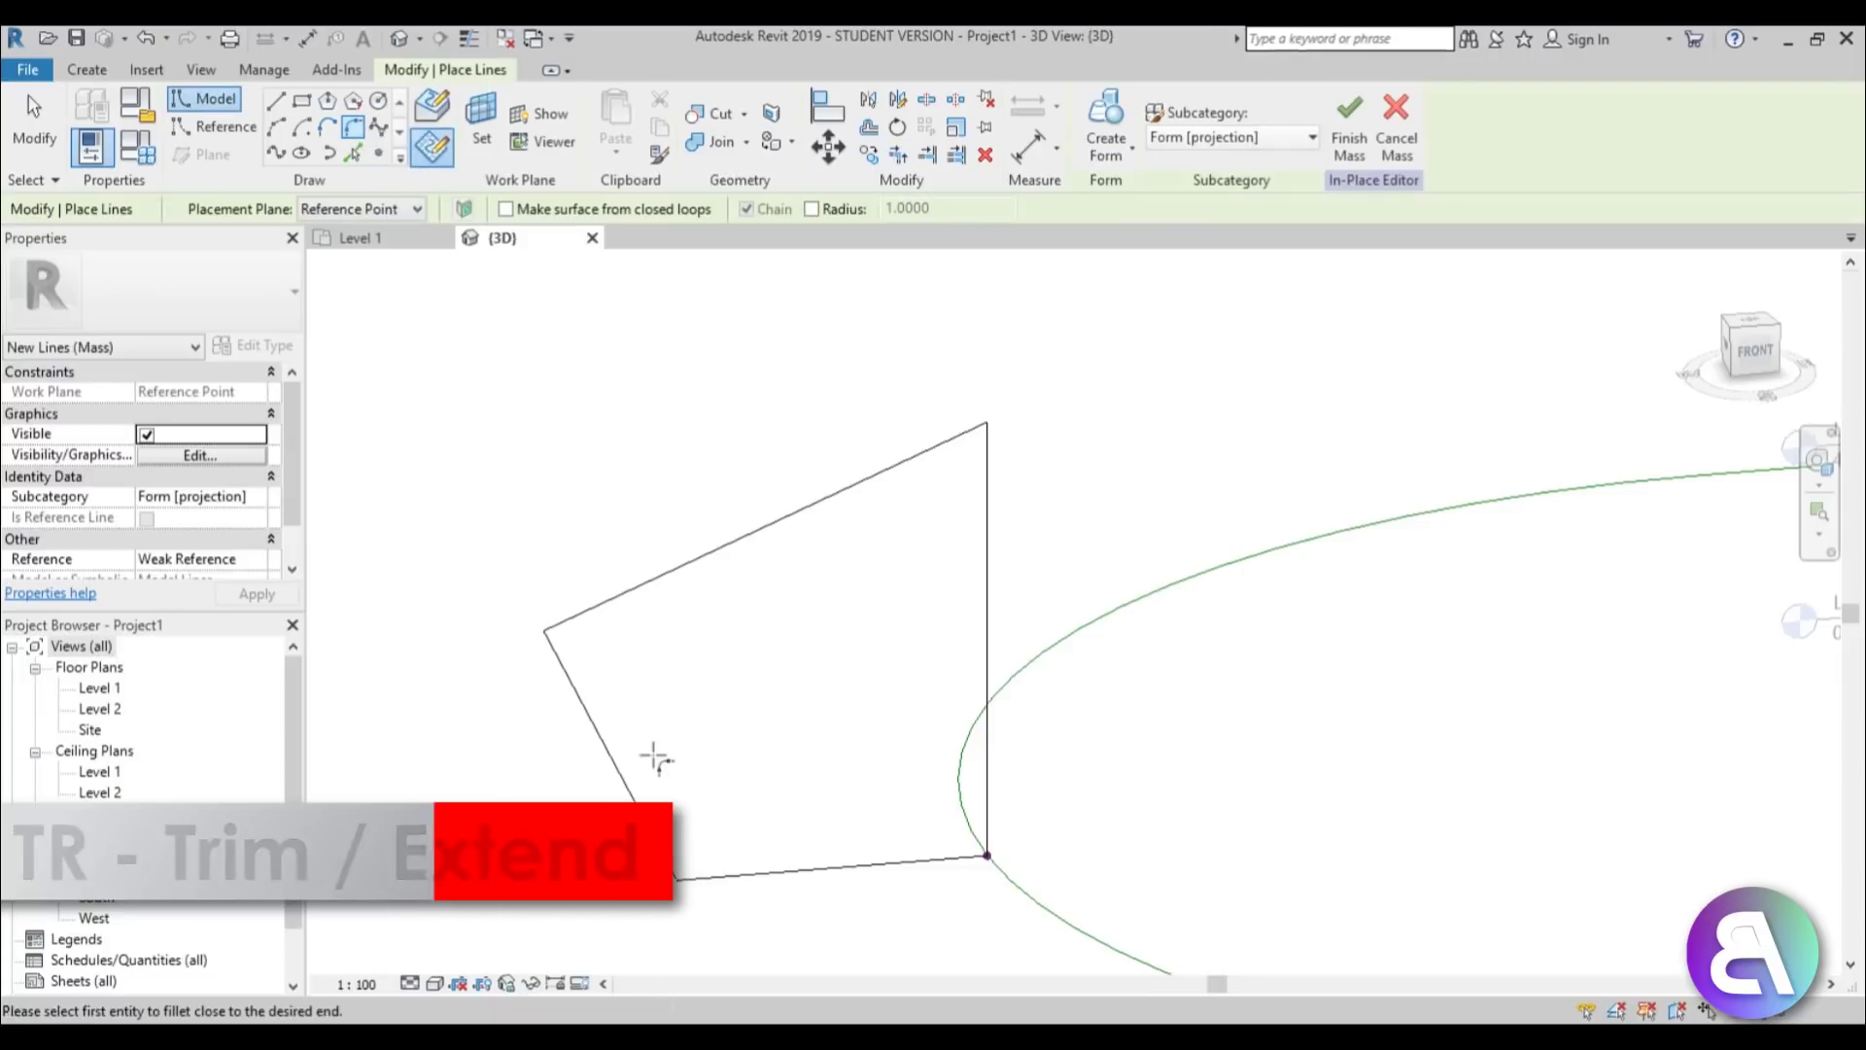
click(585, 614)
click(563, 654)
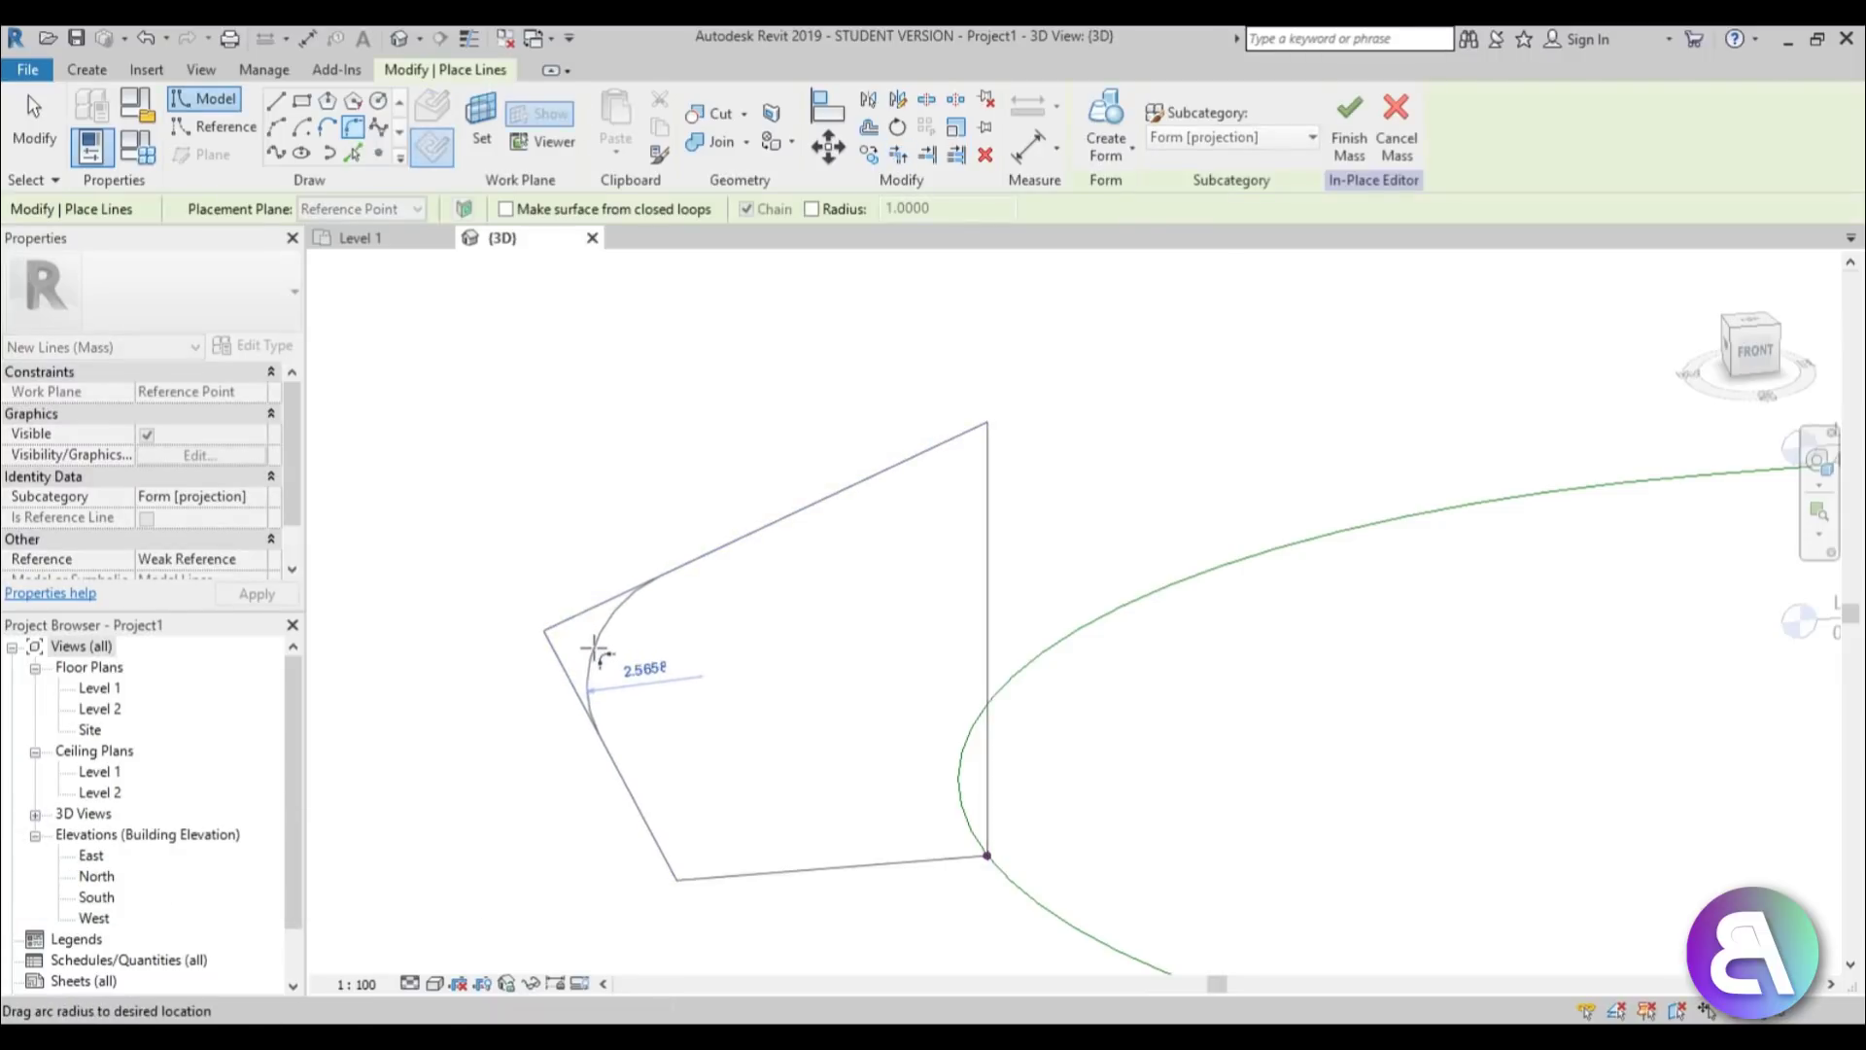
click(559, 693)
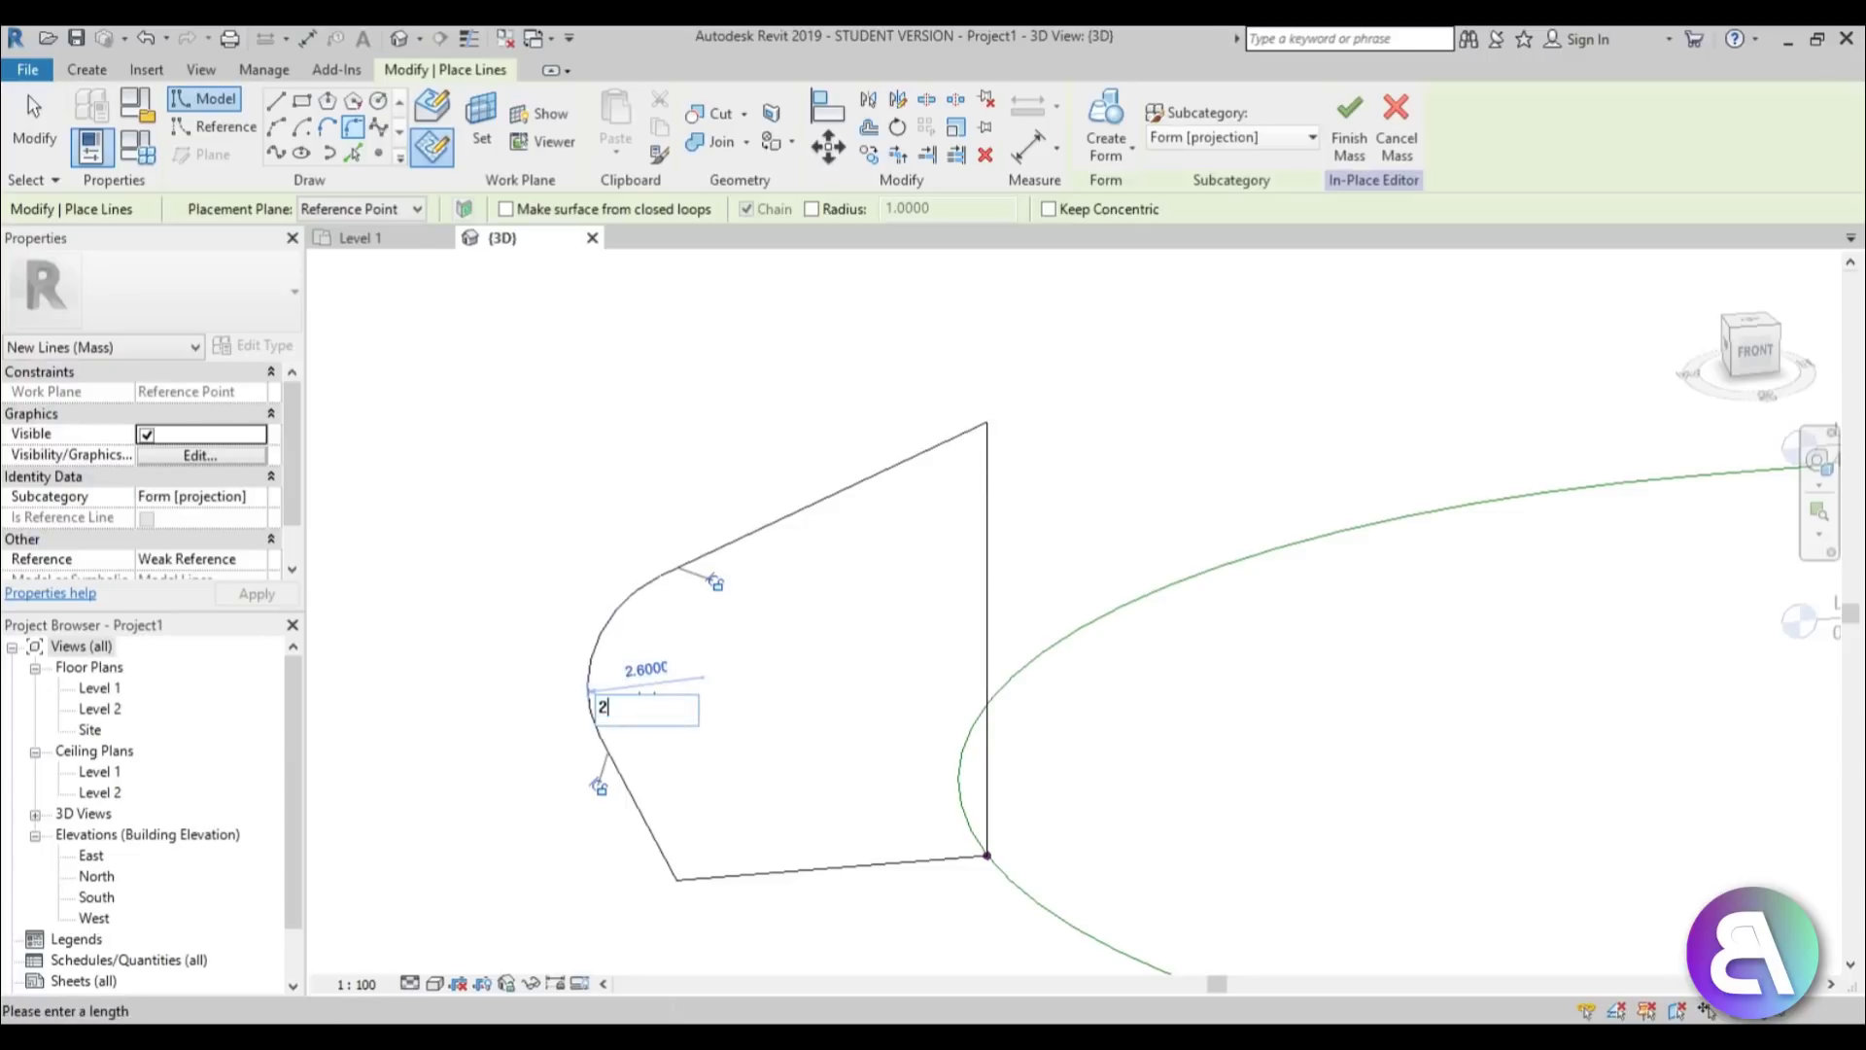
key(Return)
key(Escape)
key(Escape)
Set the work plane to the vertical plane at the end of the straight reference line where it meets the arc.
shift+middle_drag(770, 675, 217, 816)
scroll(895, 775, up, 5)
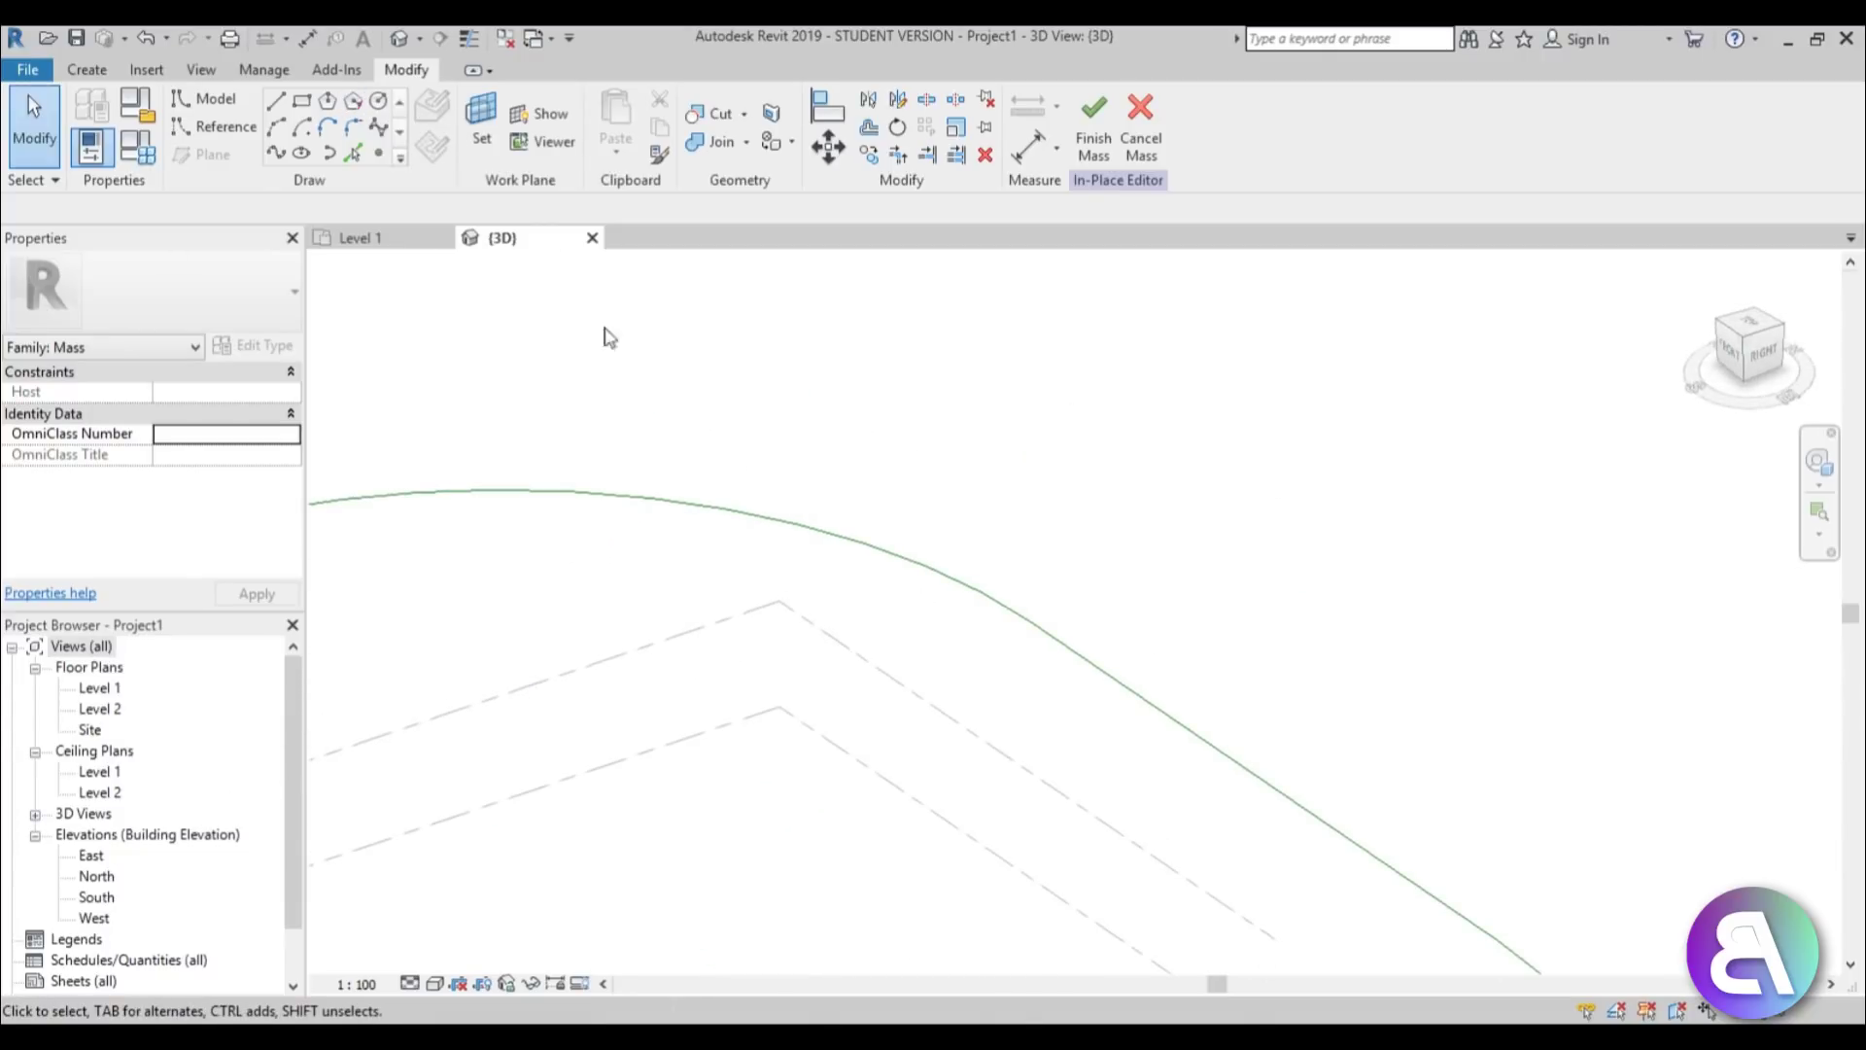
click(483, 136)
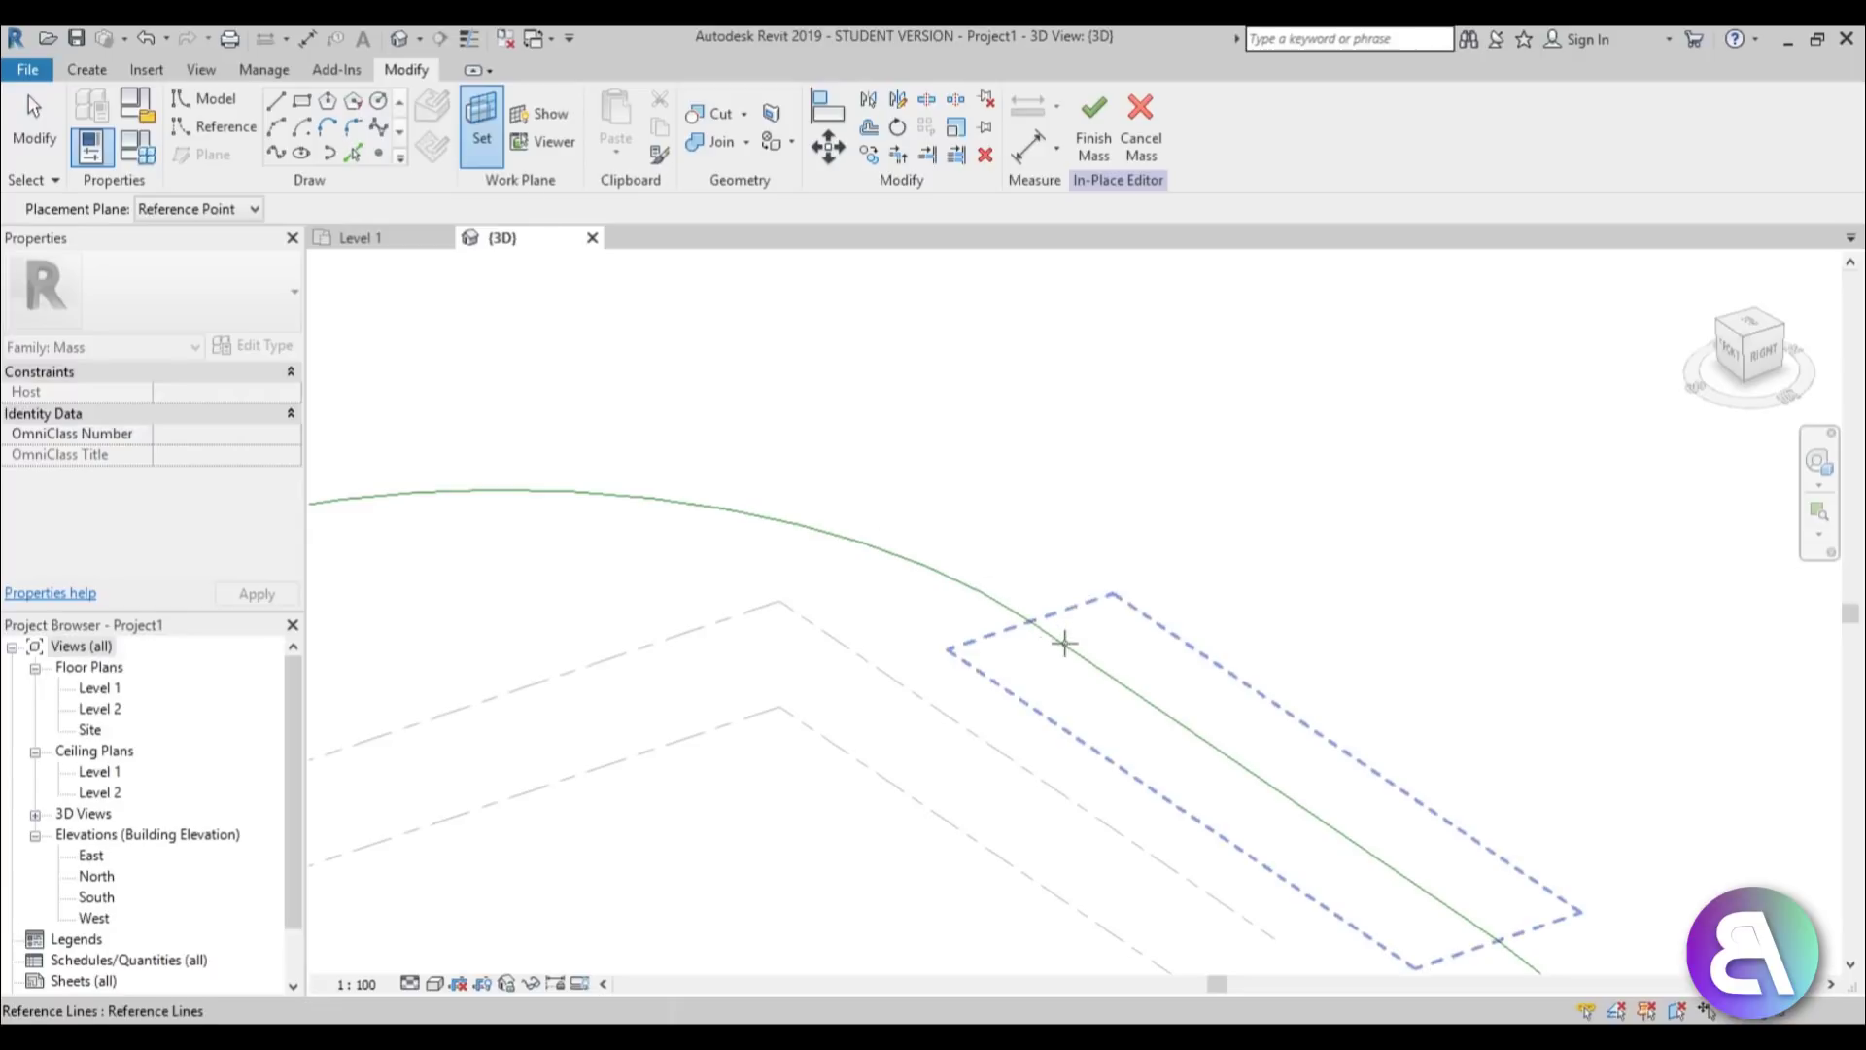
click(1025, 625)
mouse_move(1025, 625)
shift+middle_down()
mouse_move(976, 644)
mouse_move(1036, 636)
shift+middle_up()
Draw a third rectangular profile about 5.8 m wide from the reference line's endpoint, outside the oval.
click(203, 100)
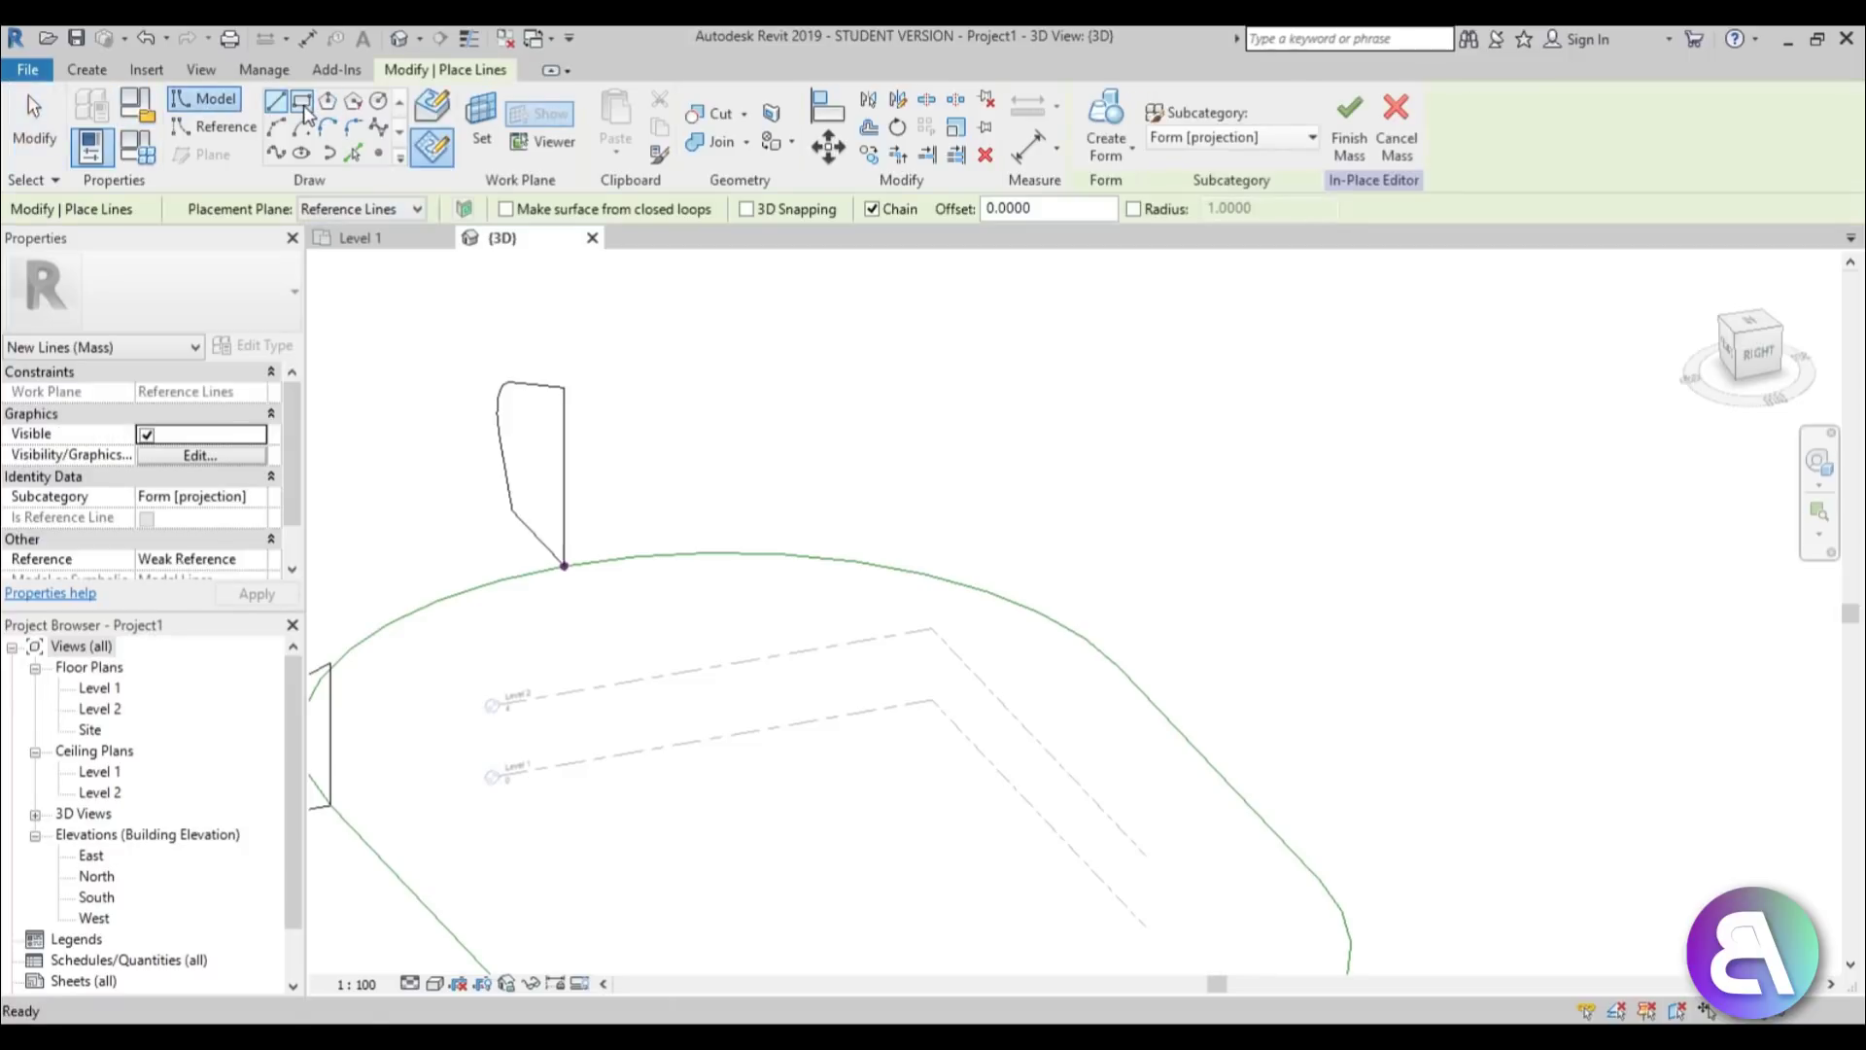
click(301, 99)
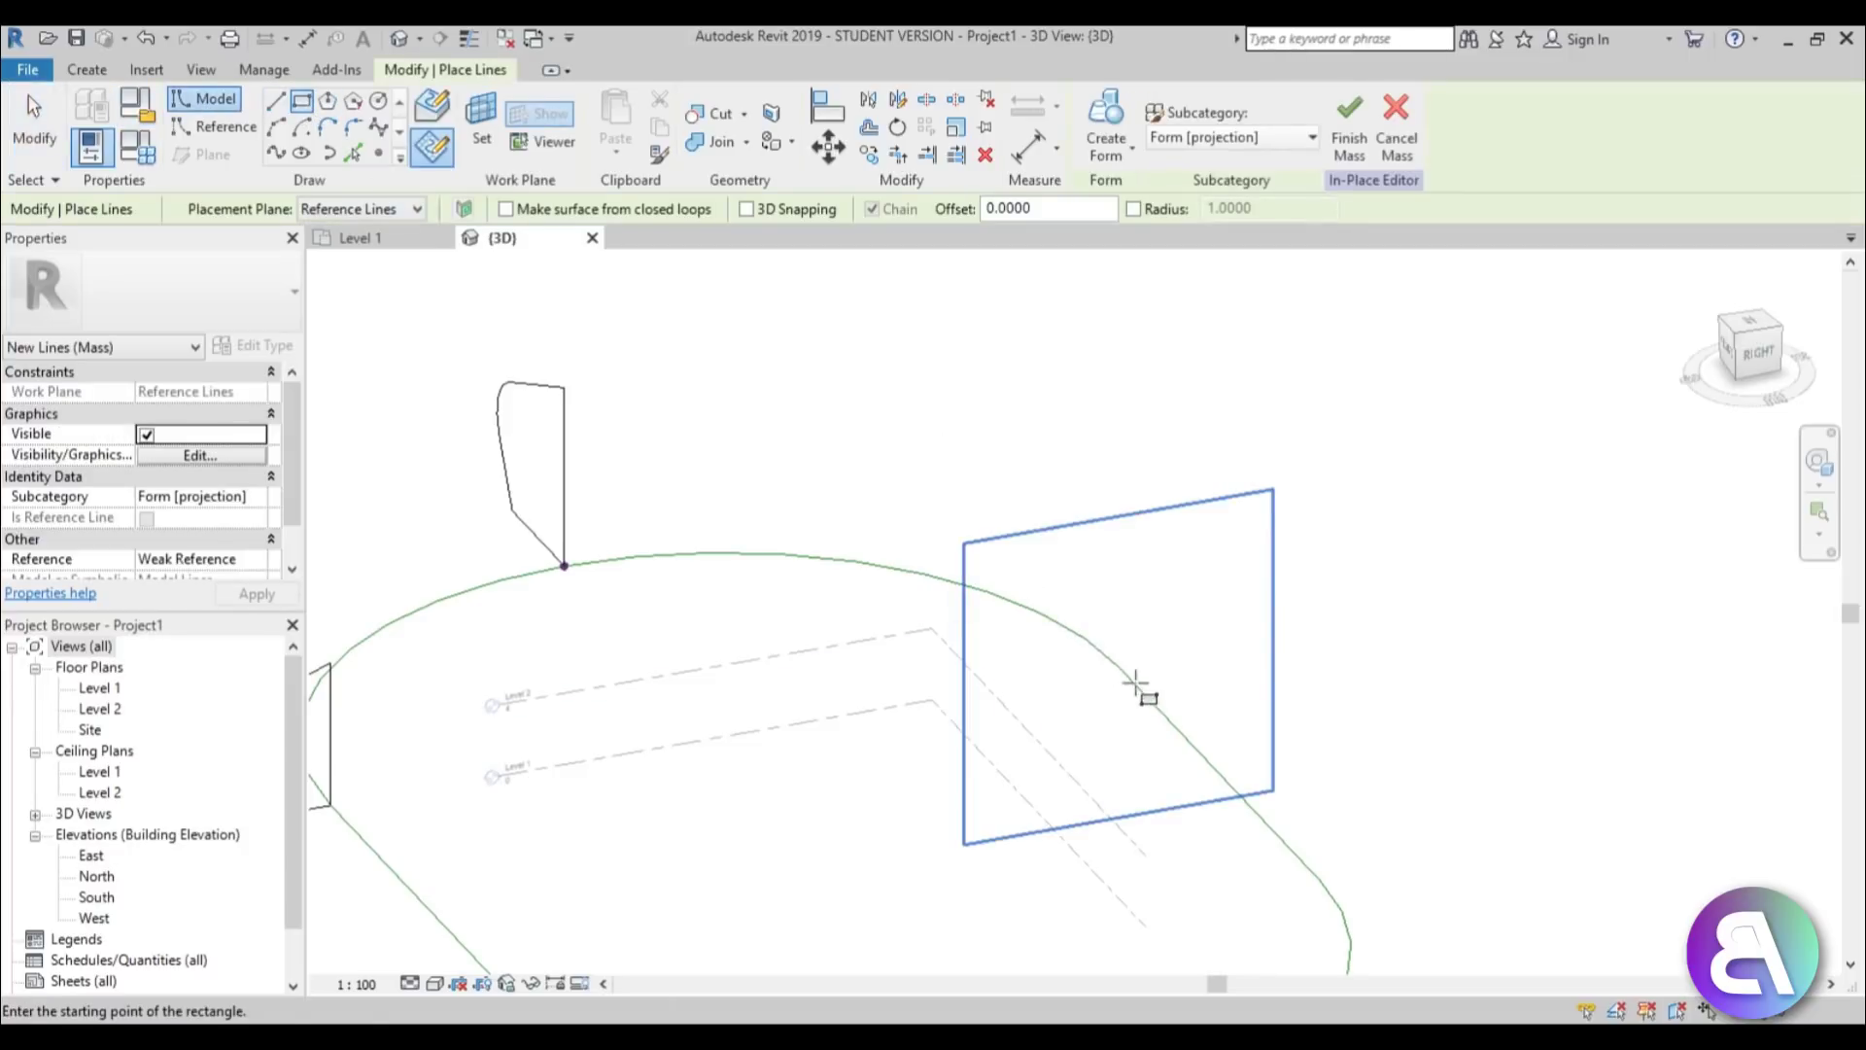
shift+middle_drag(1135, 683, 1186, 737)
scroll(1147, 719, up, 3)
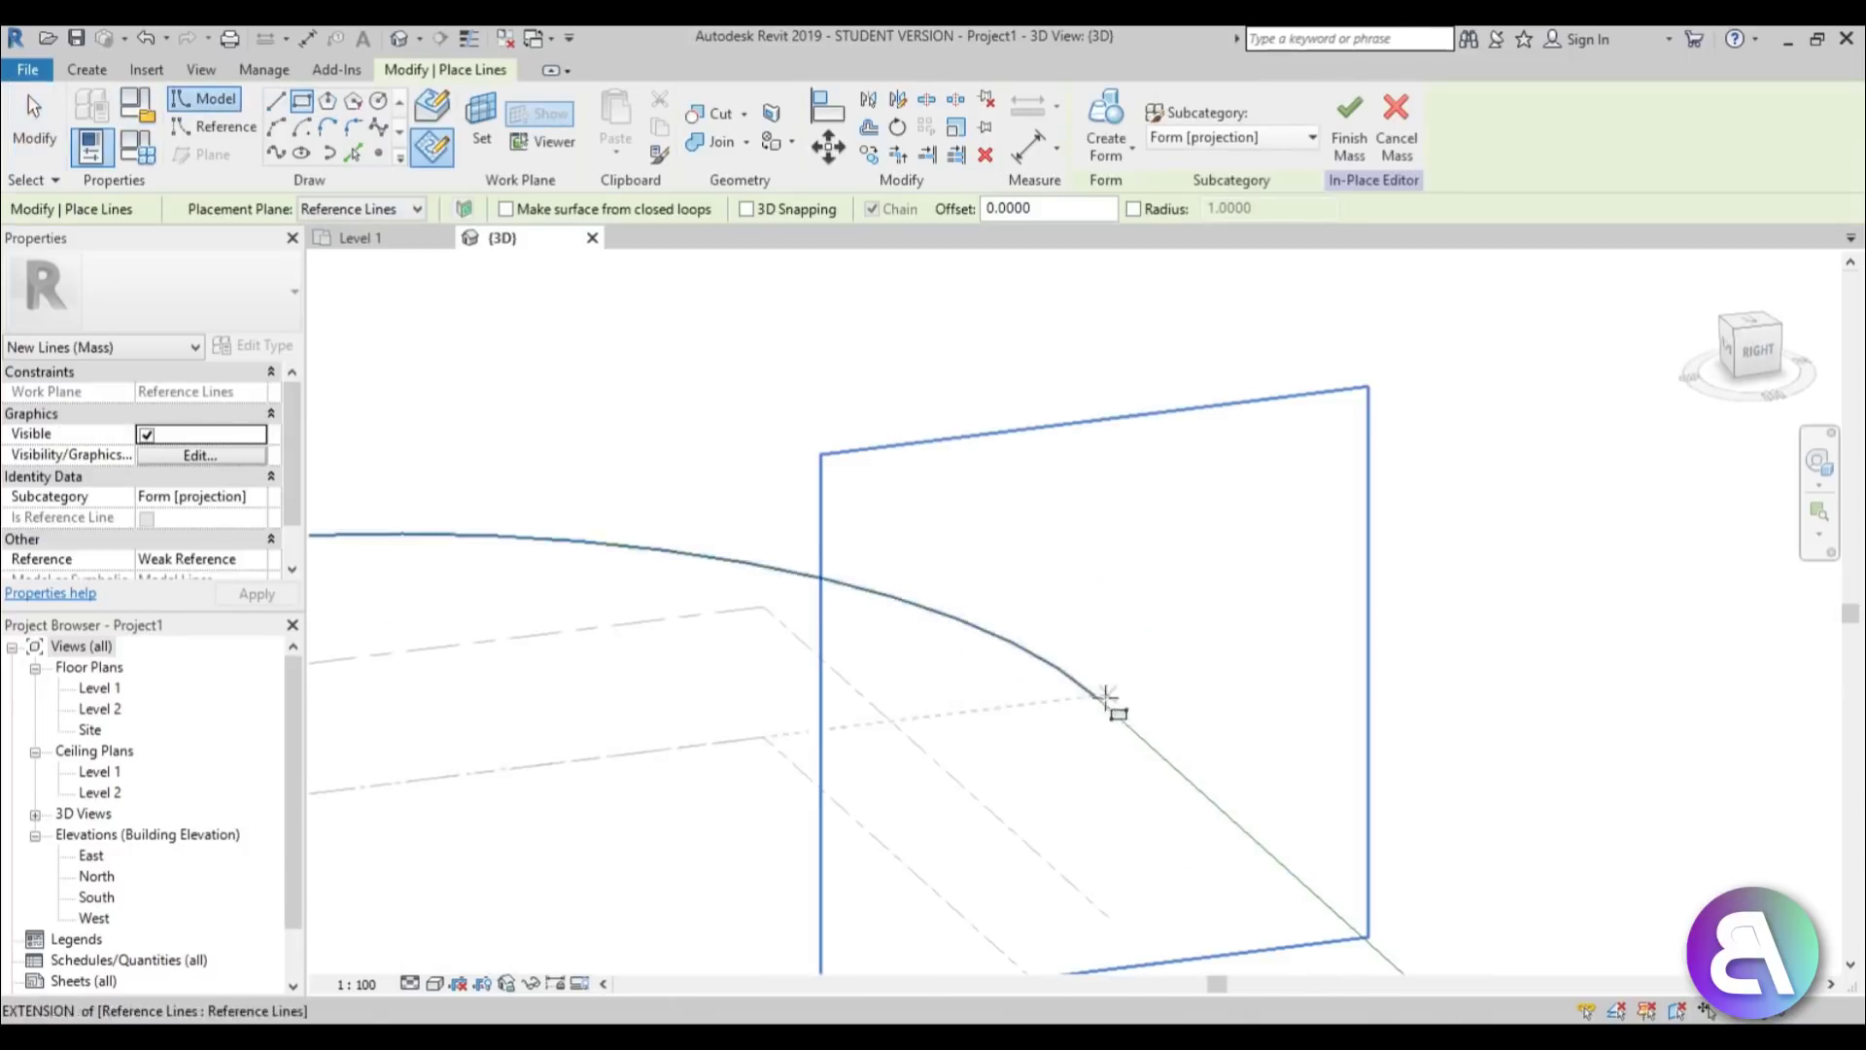
click(1097, 702)
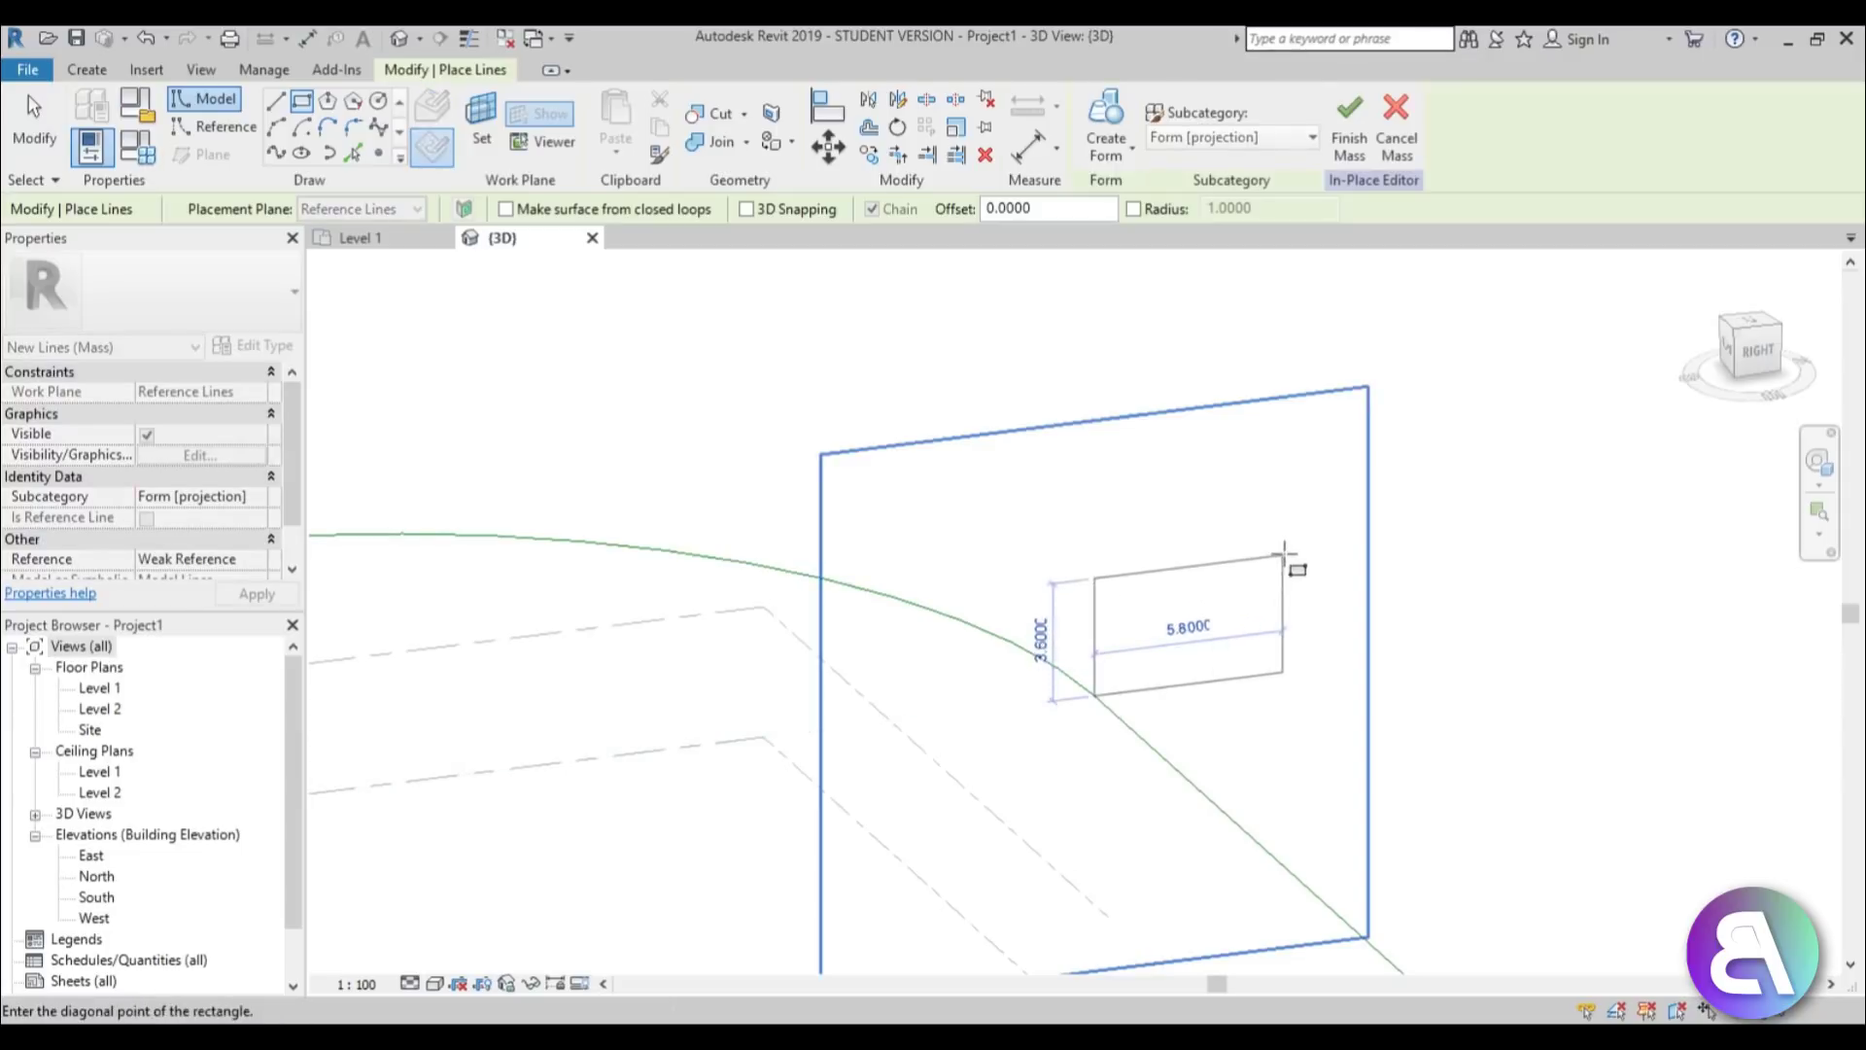
click(1283, 494)
scroll(1244, 542, down, 2)
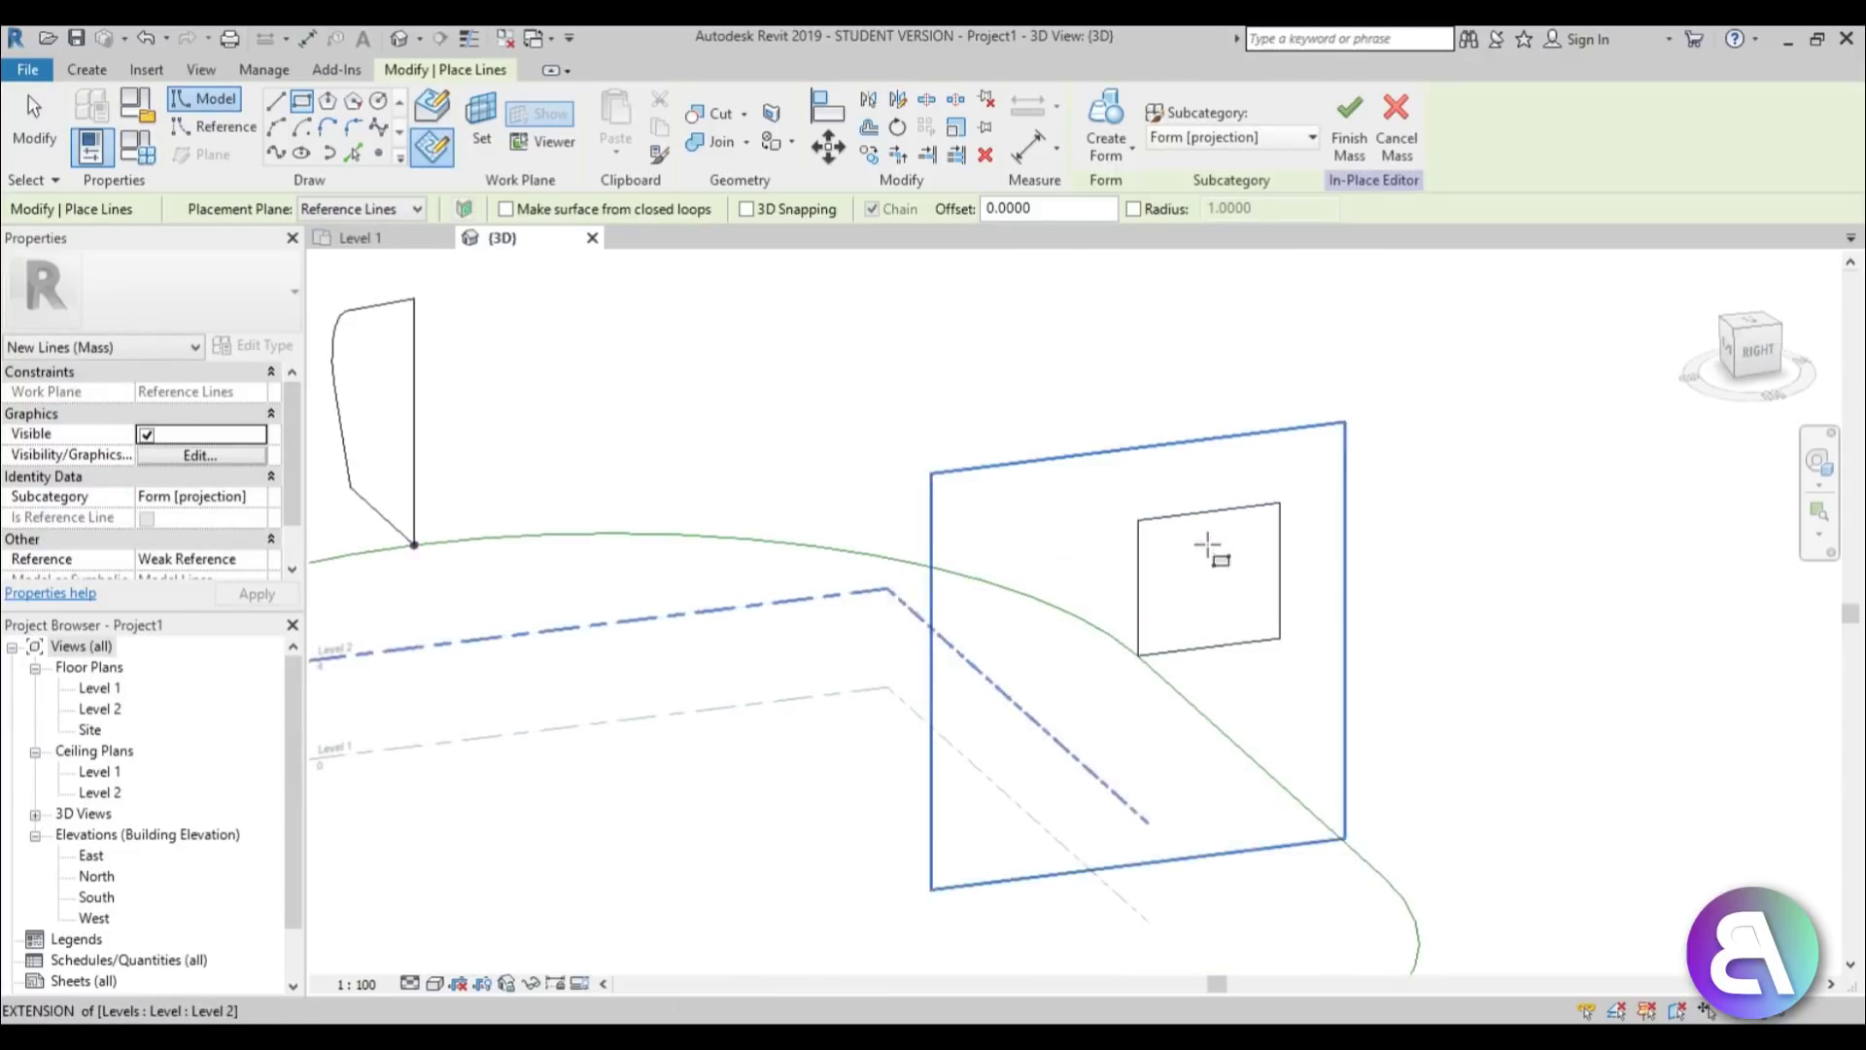
key(Escape)
key(Escape)
Set the third rectangle's height to 12 m.
shift+middle_drag(1154, 521, 1003, 395)
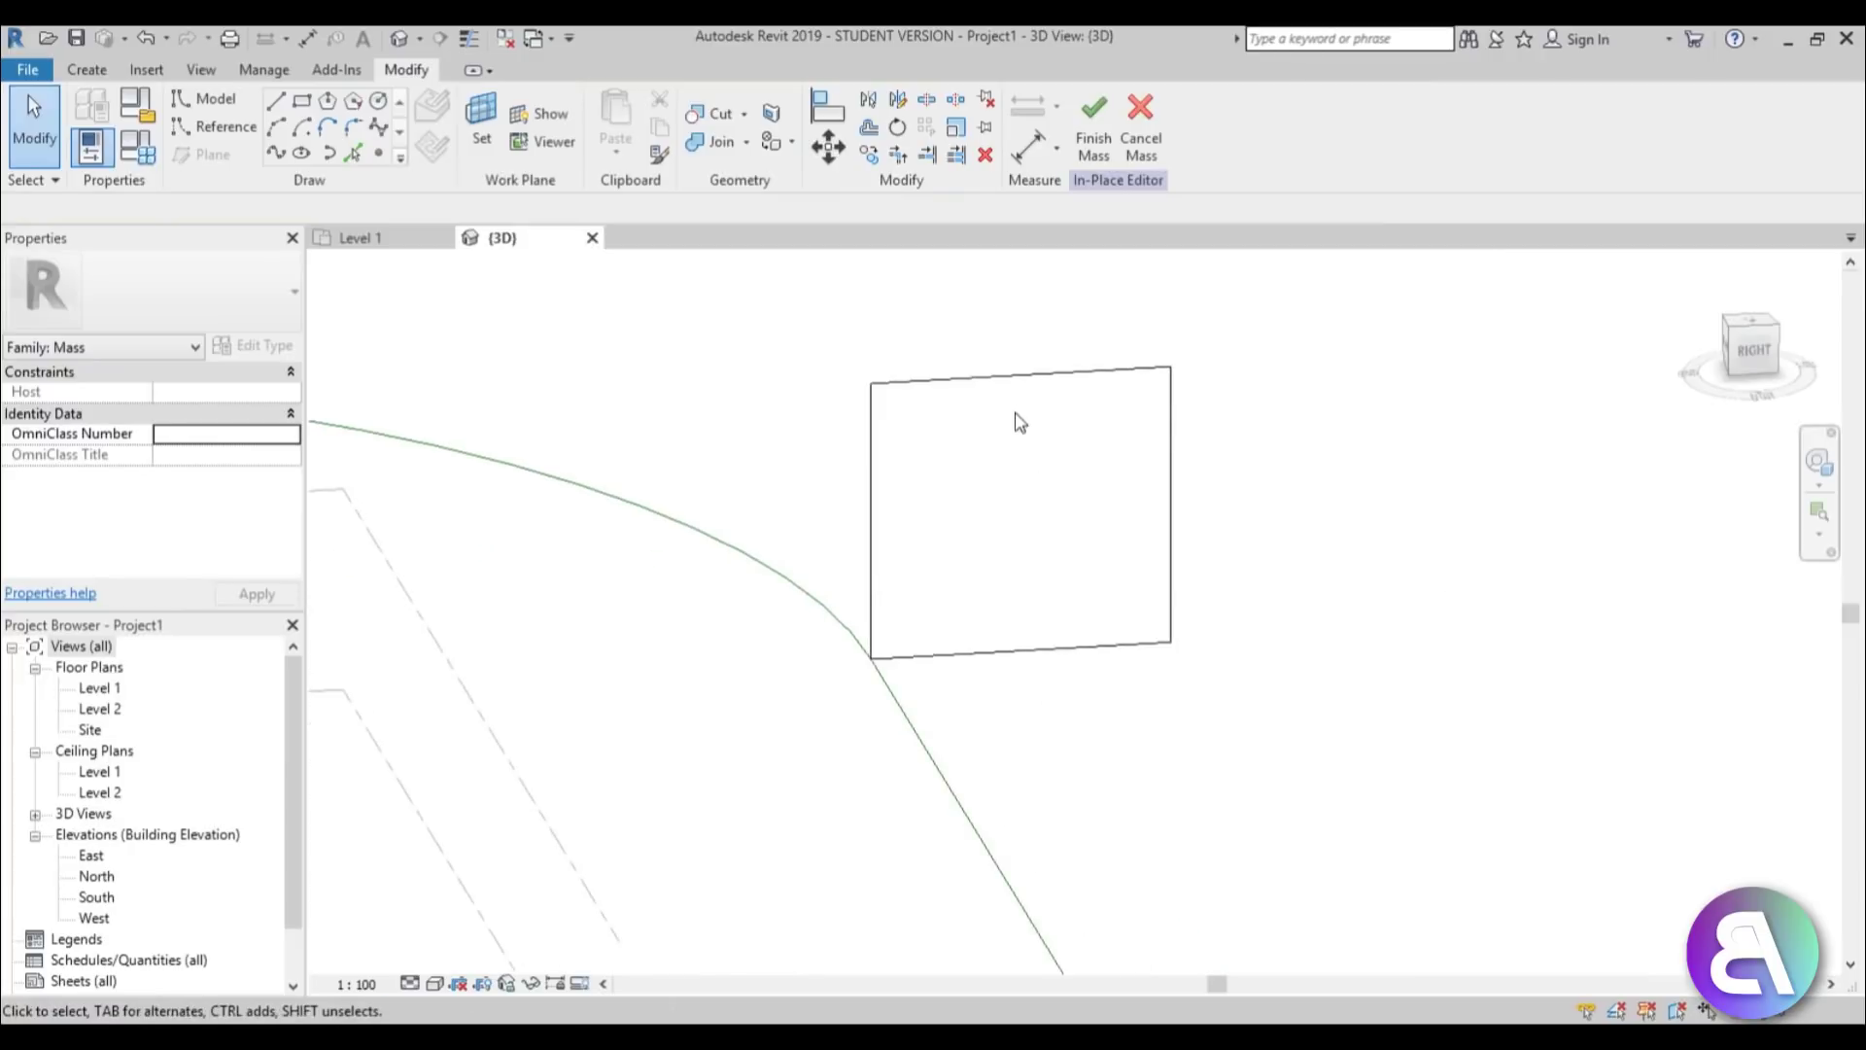
key(Tab)
click(1019, 379)
click(1021, 425)
click(1028, 381)
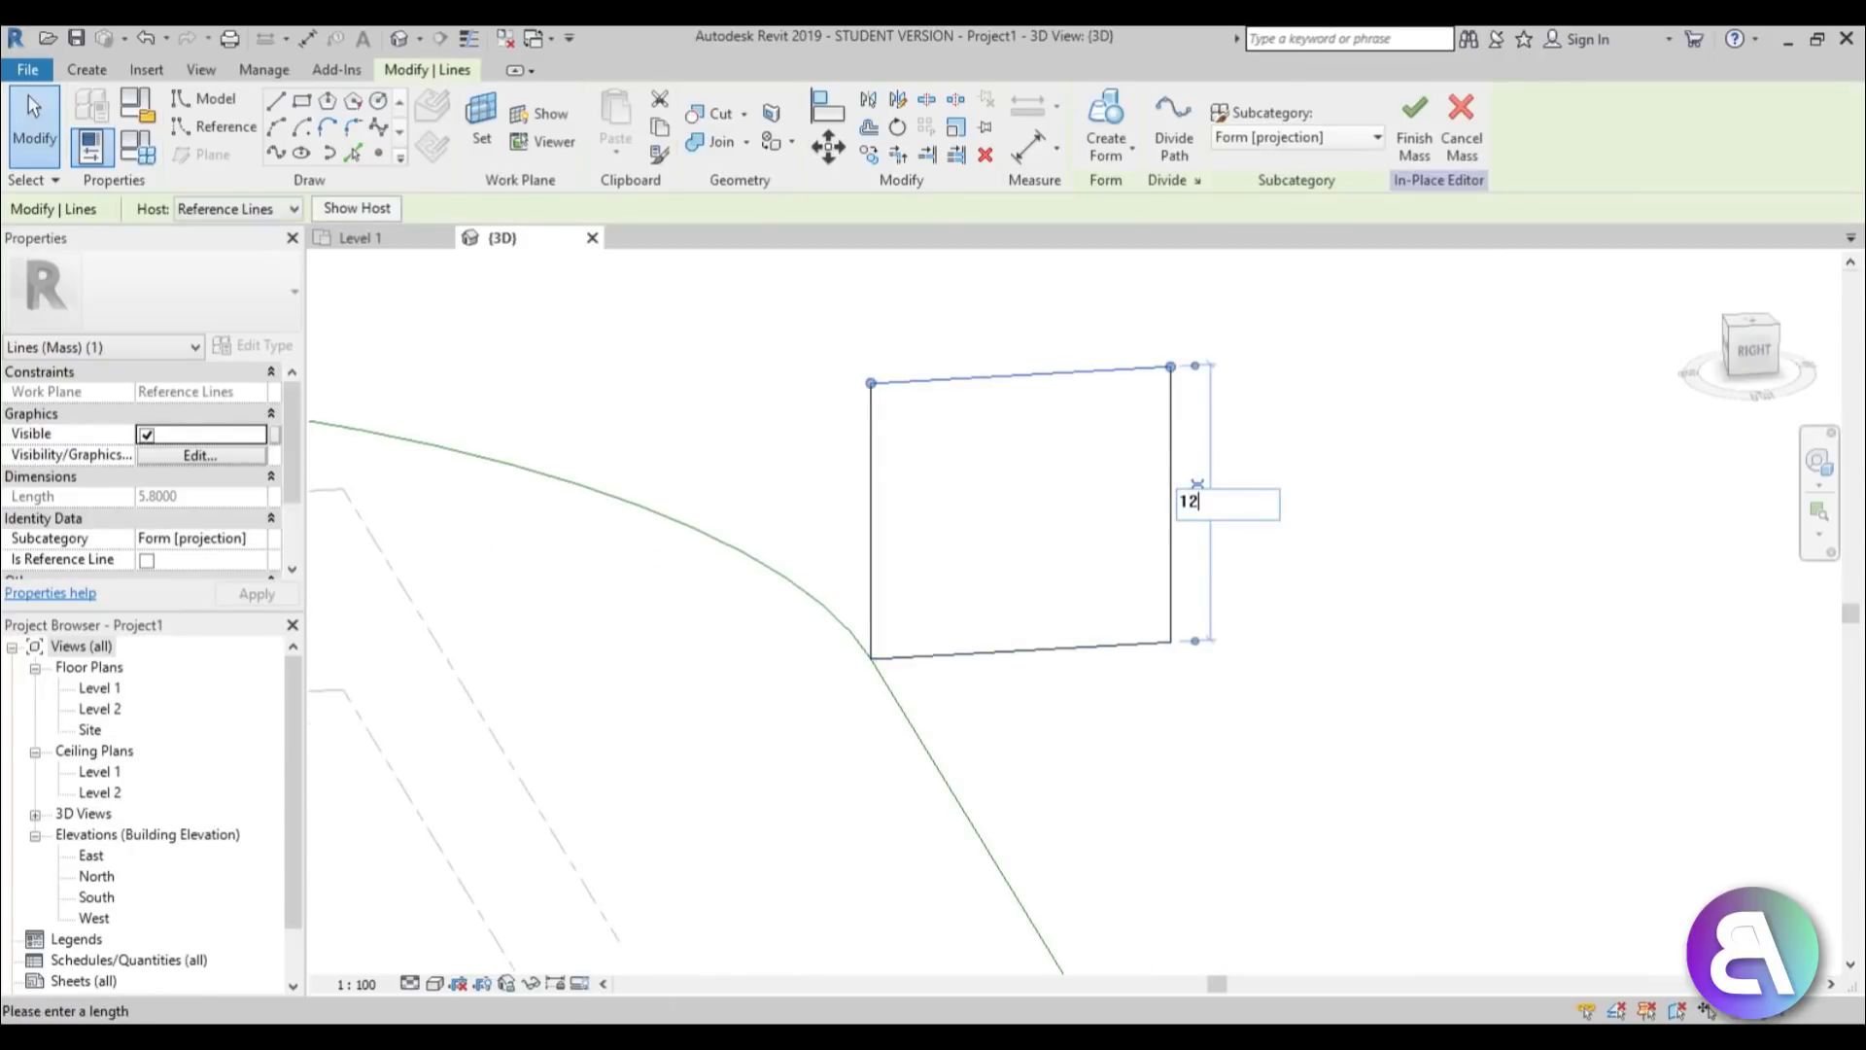
text(12)
key(Return)
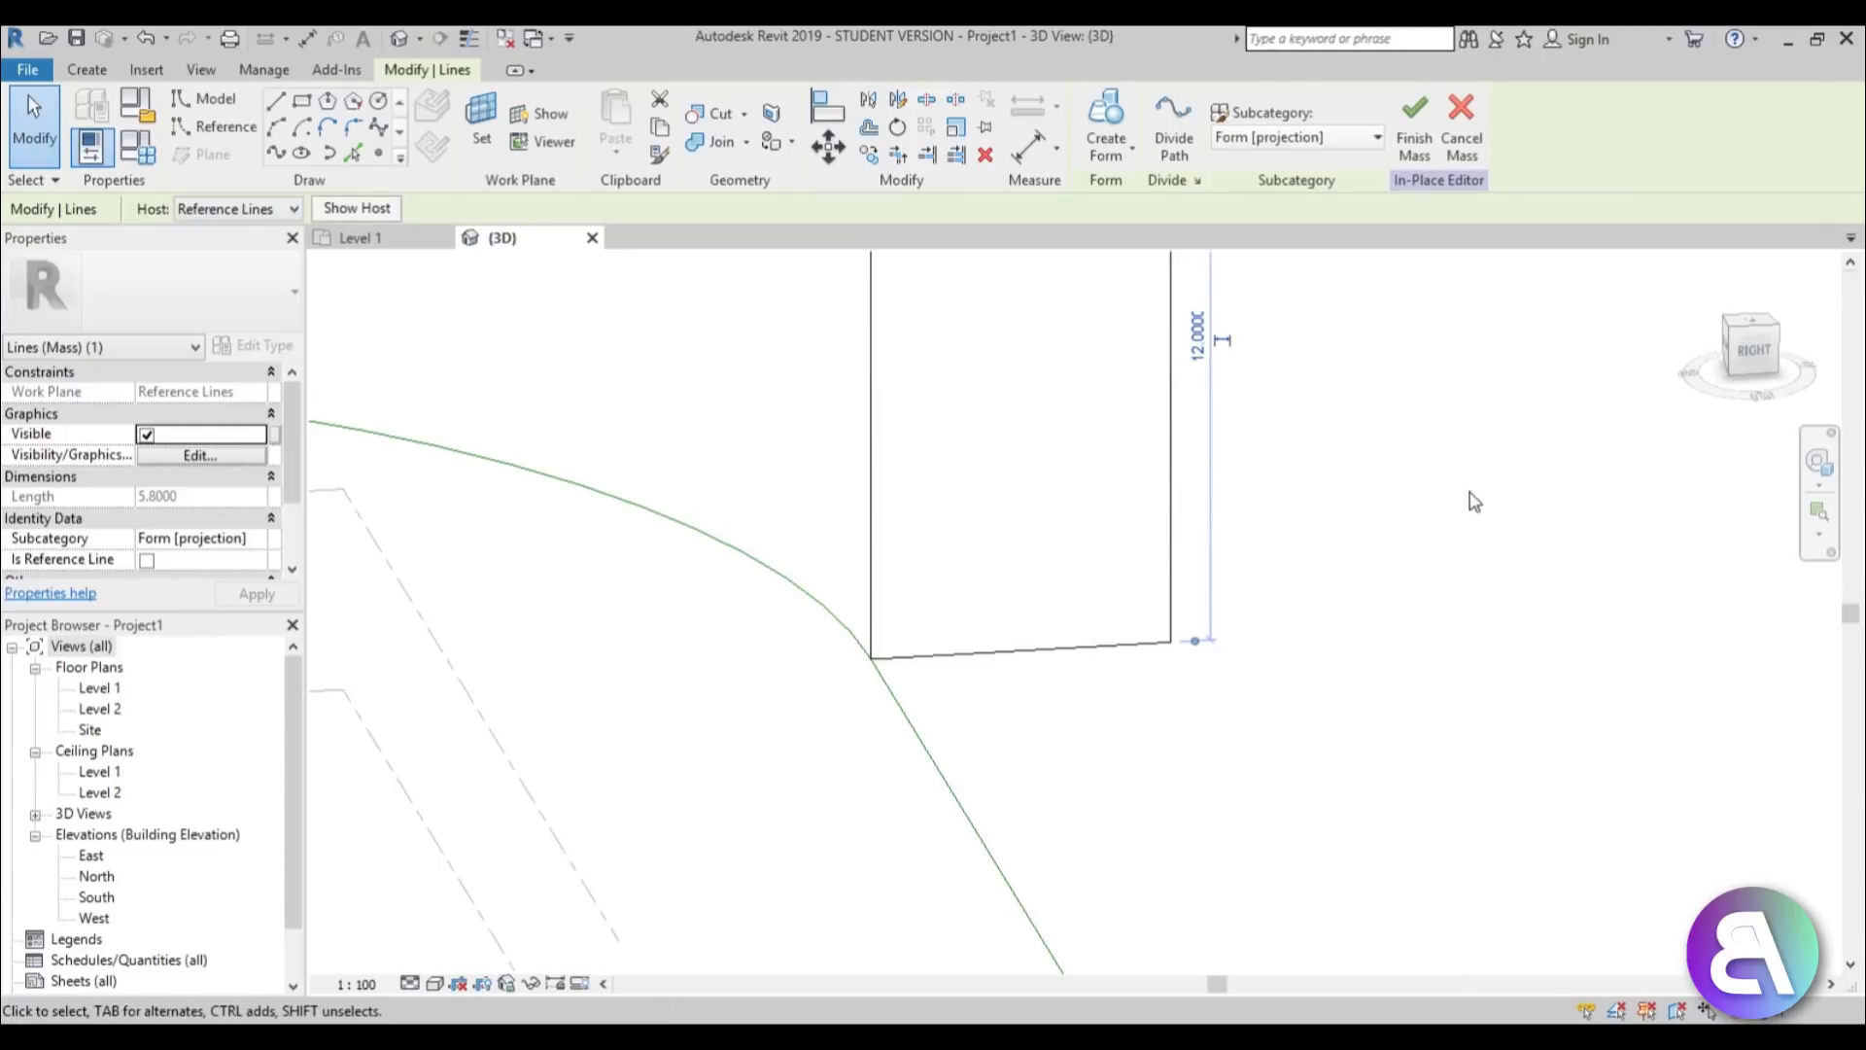
Set the third rectangle's width to 16 m.
scroll(1293, 556, down, 3)
shift+middle_drag(1299, 573, 1438, 680)
scroll(1400, 576, up, 1)
click(1246, 460)
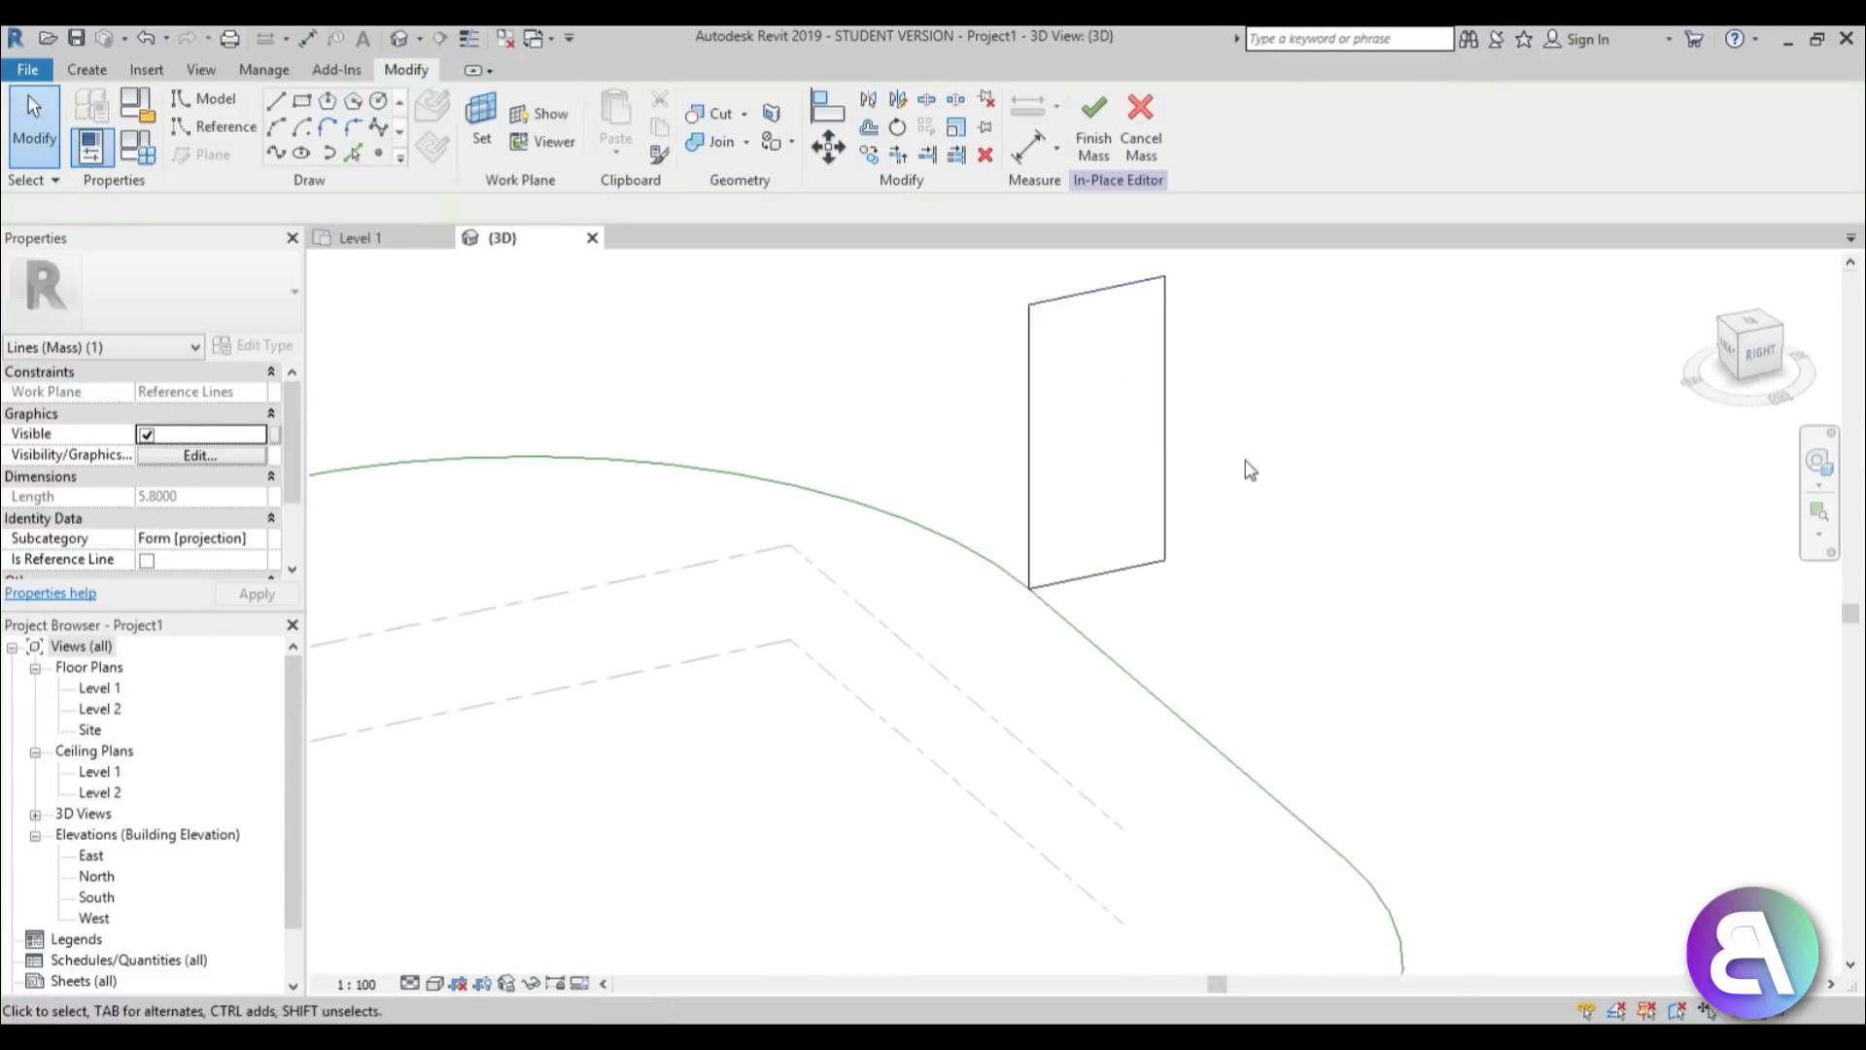
click(1165, 458)
middle_drag(1254, 554, 1176, 615)
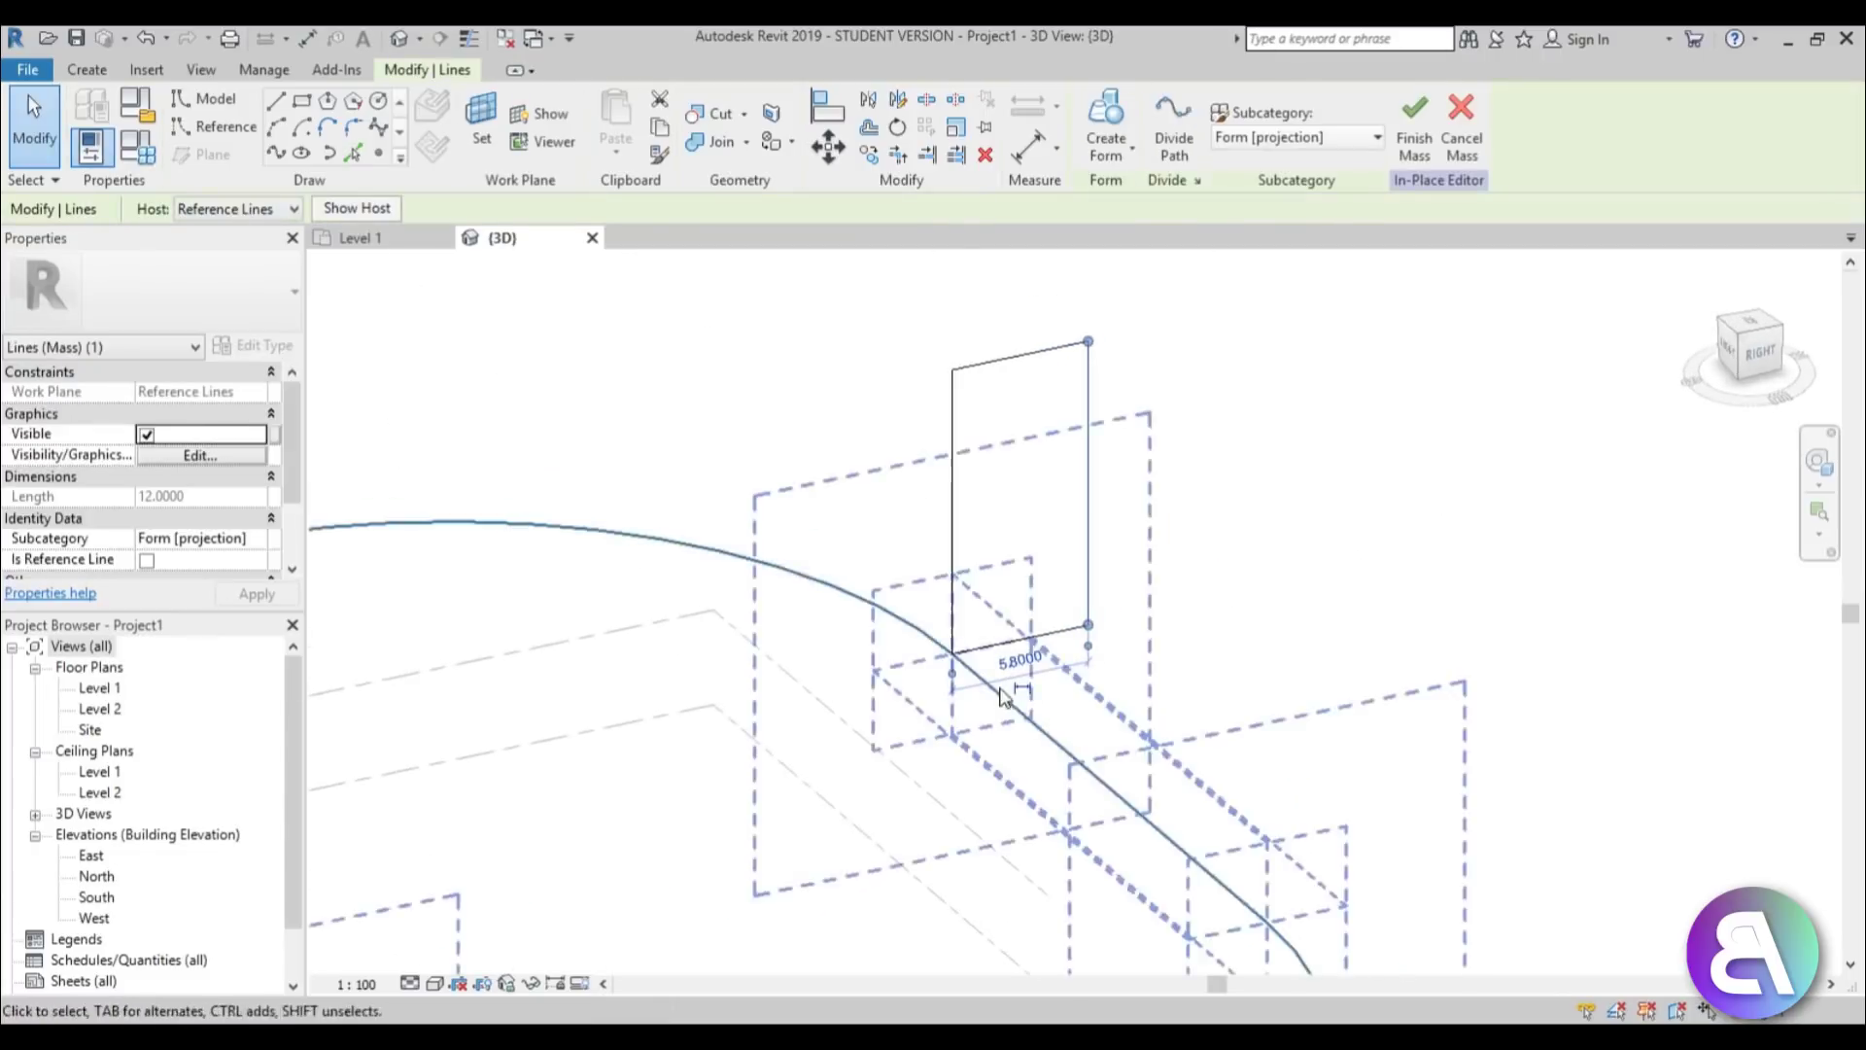
click(1012, 668)
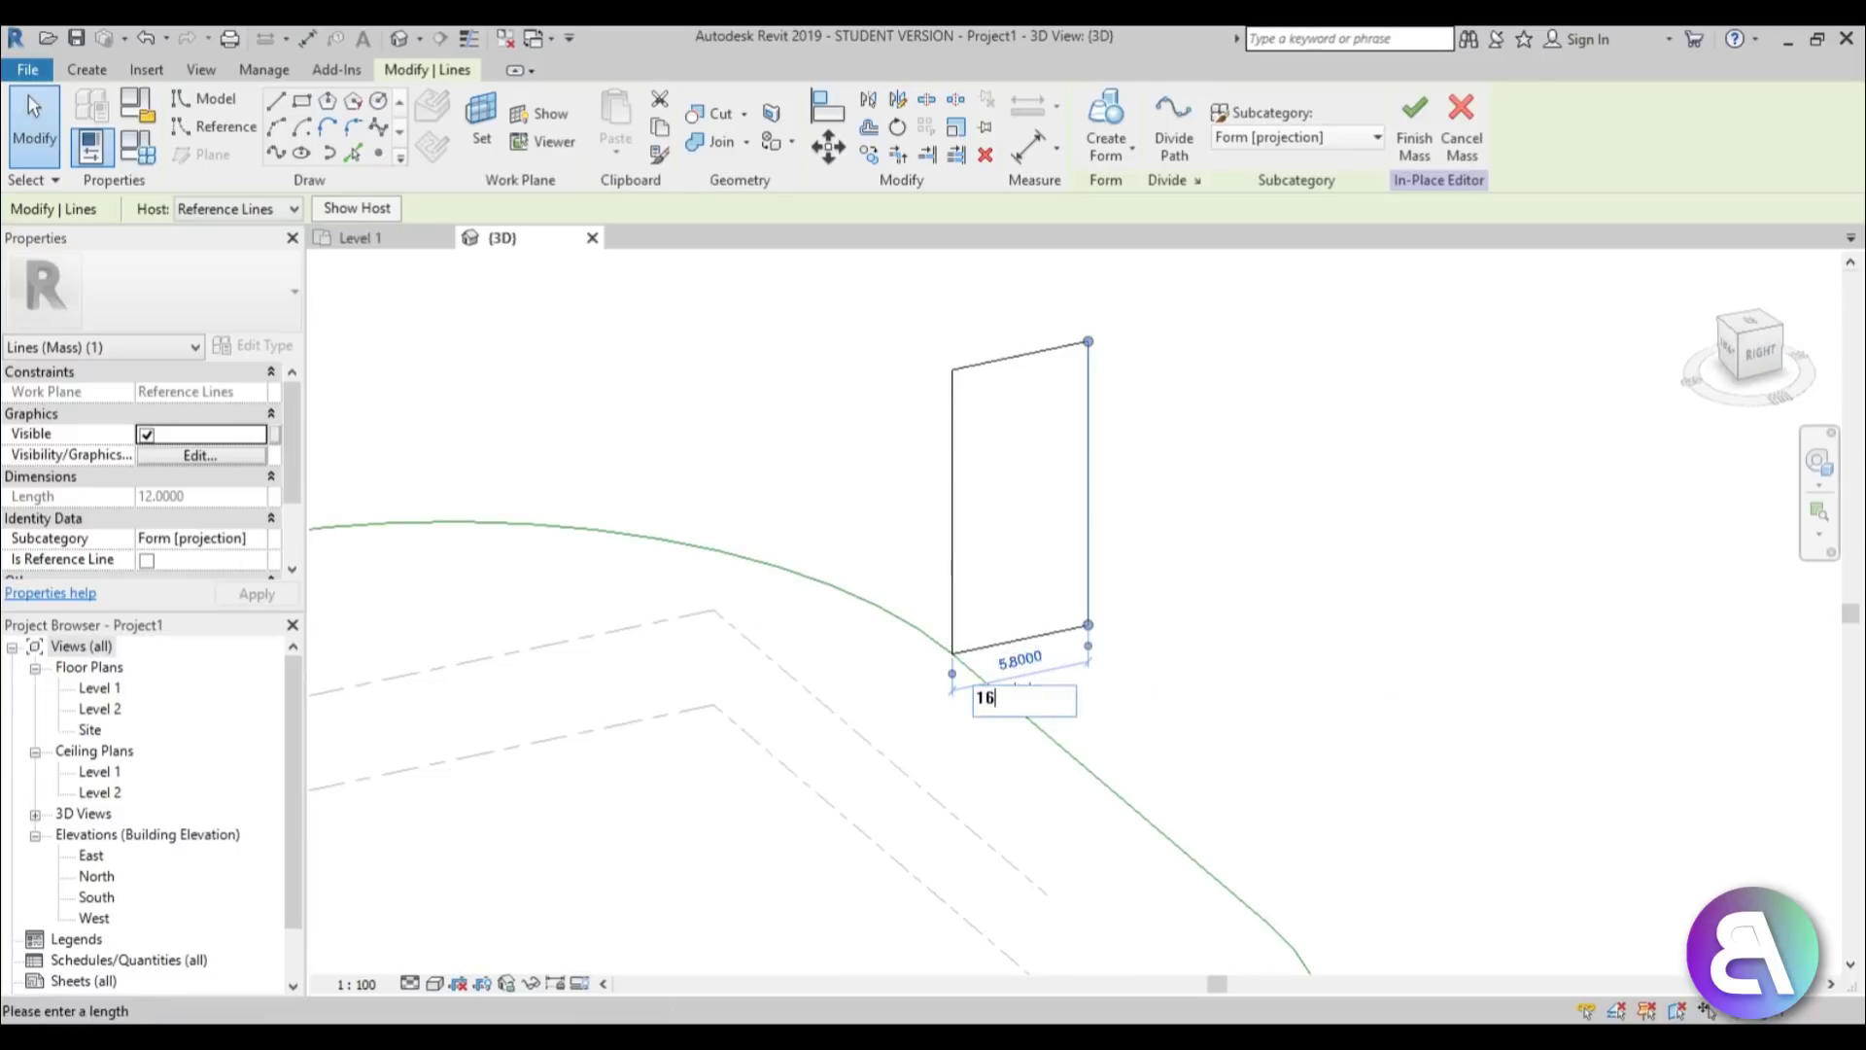
text(16)
key(Return)
scroll(1417, 625, down, 4)
shift+middle_drag(1417, 625, 1078, 581)
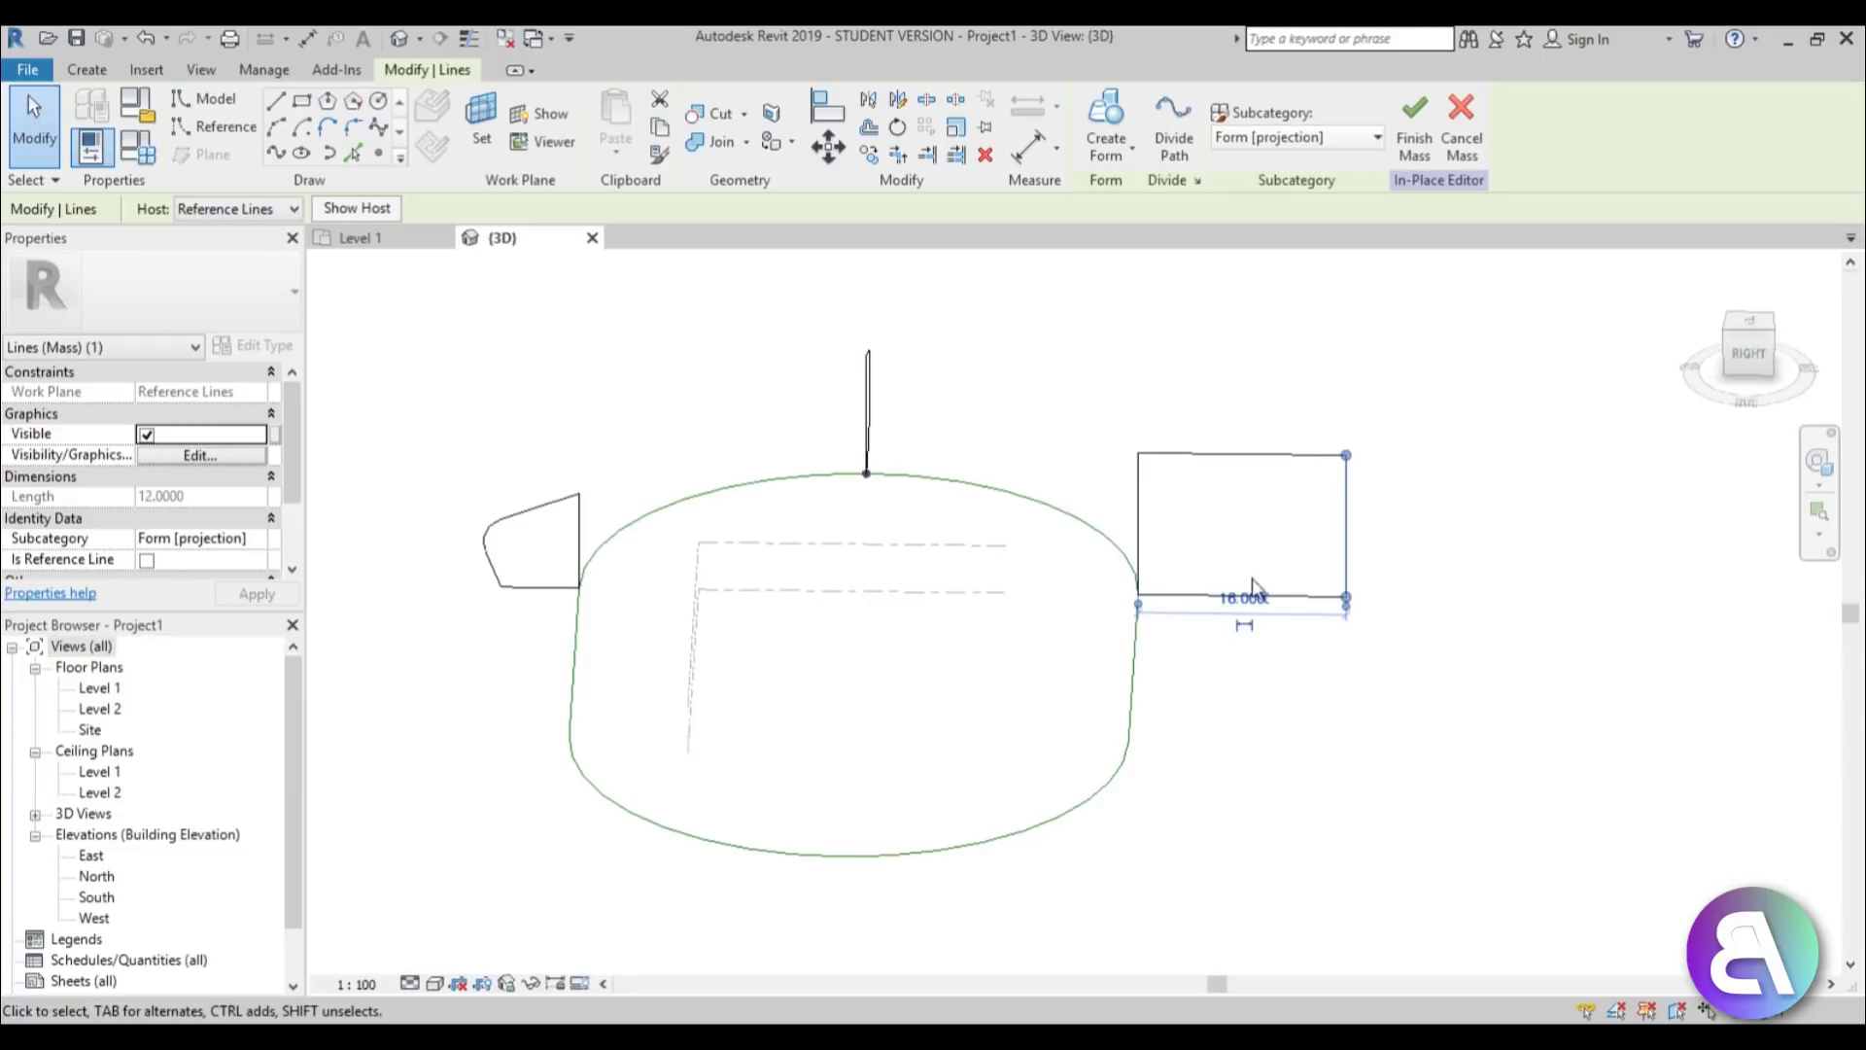
middle_drag(1280, 681, 1233, 703)
scroll(1207, 524, up, 2)
click(1164, 529)
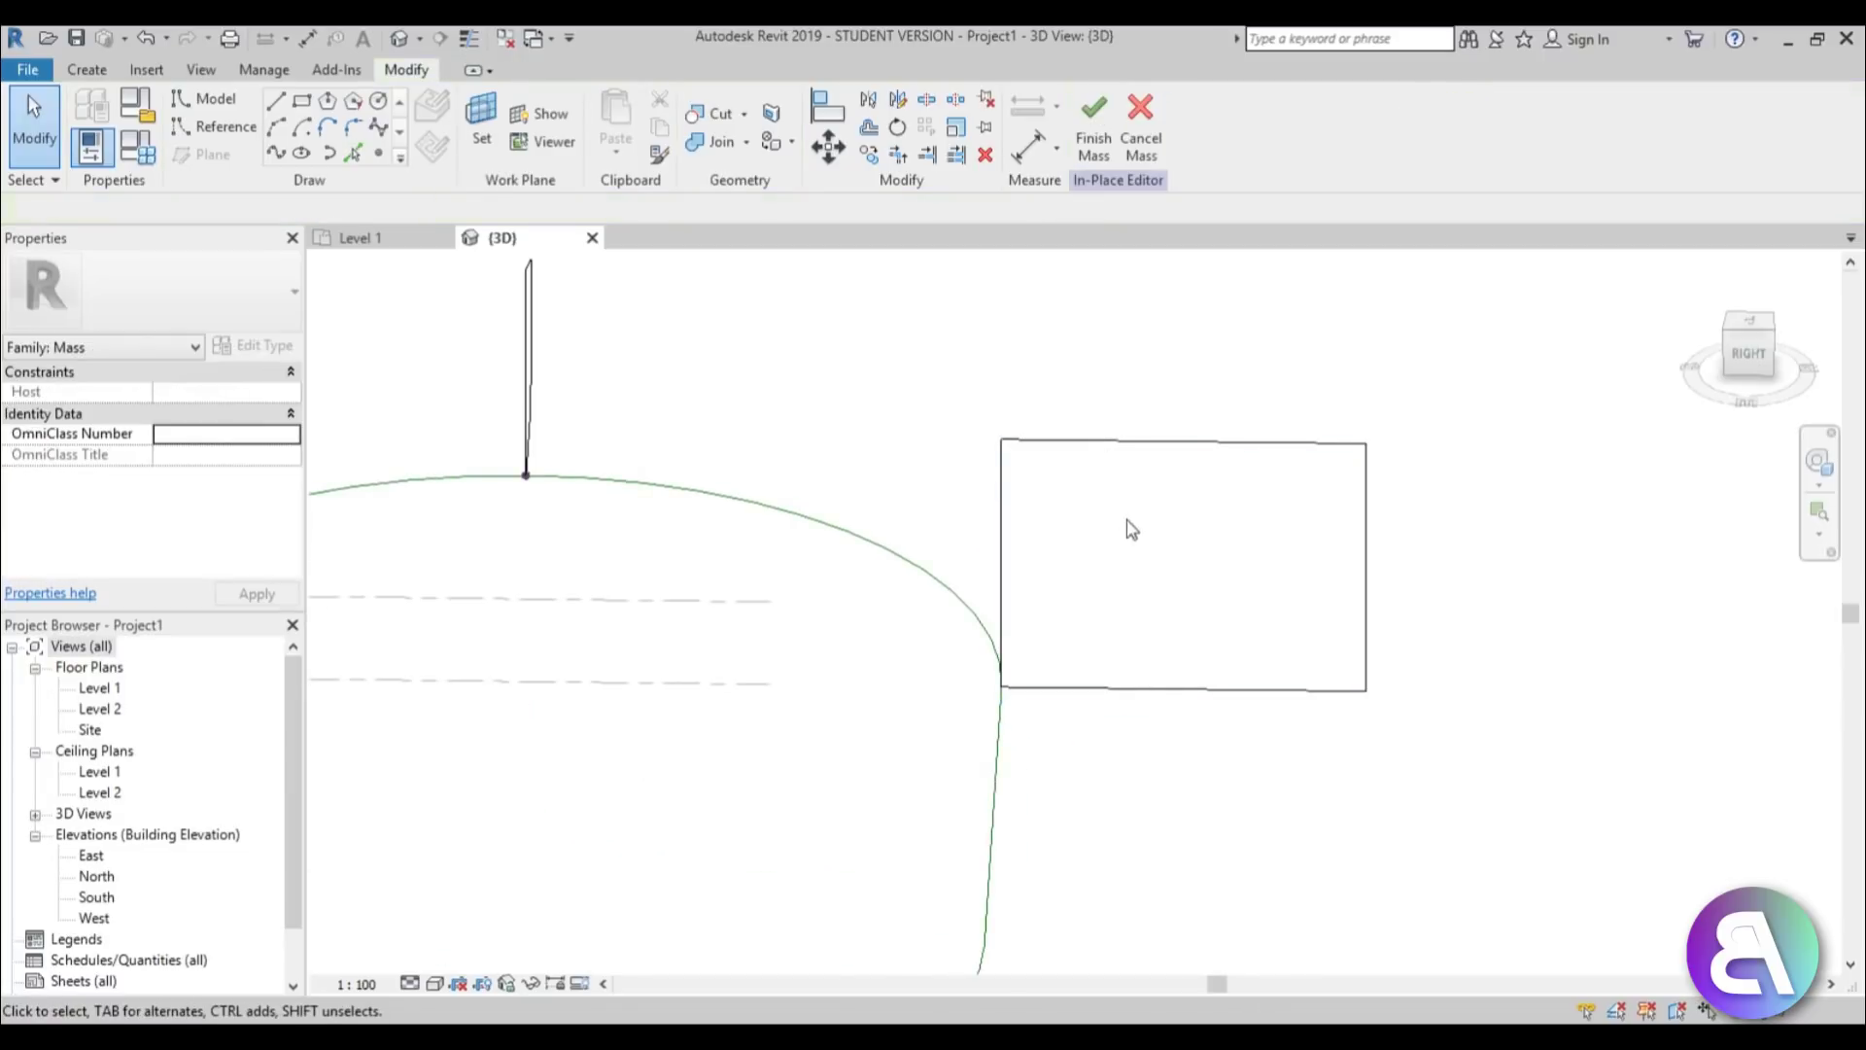
Draw a horizontal helper line about 23.2 m long and a vertical one about 19.8 m long across the third rectangle.
scroll(1128, 521, down, 1)
shift+middle_drag(1128, 521, 1174, 525)
scroll(1208, 519, up, 1)
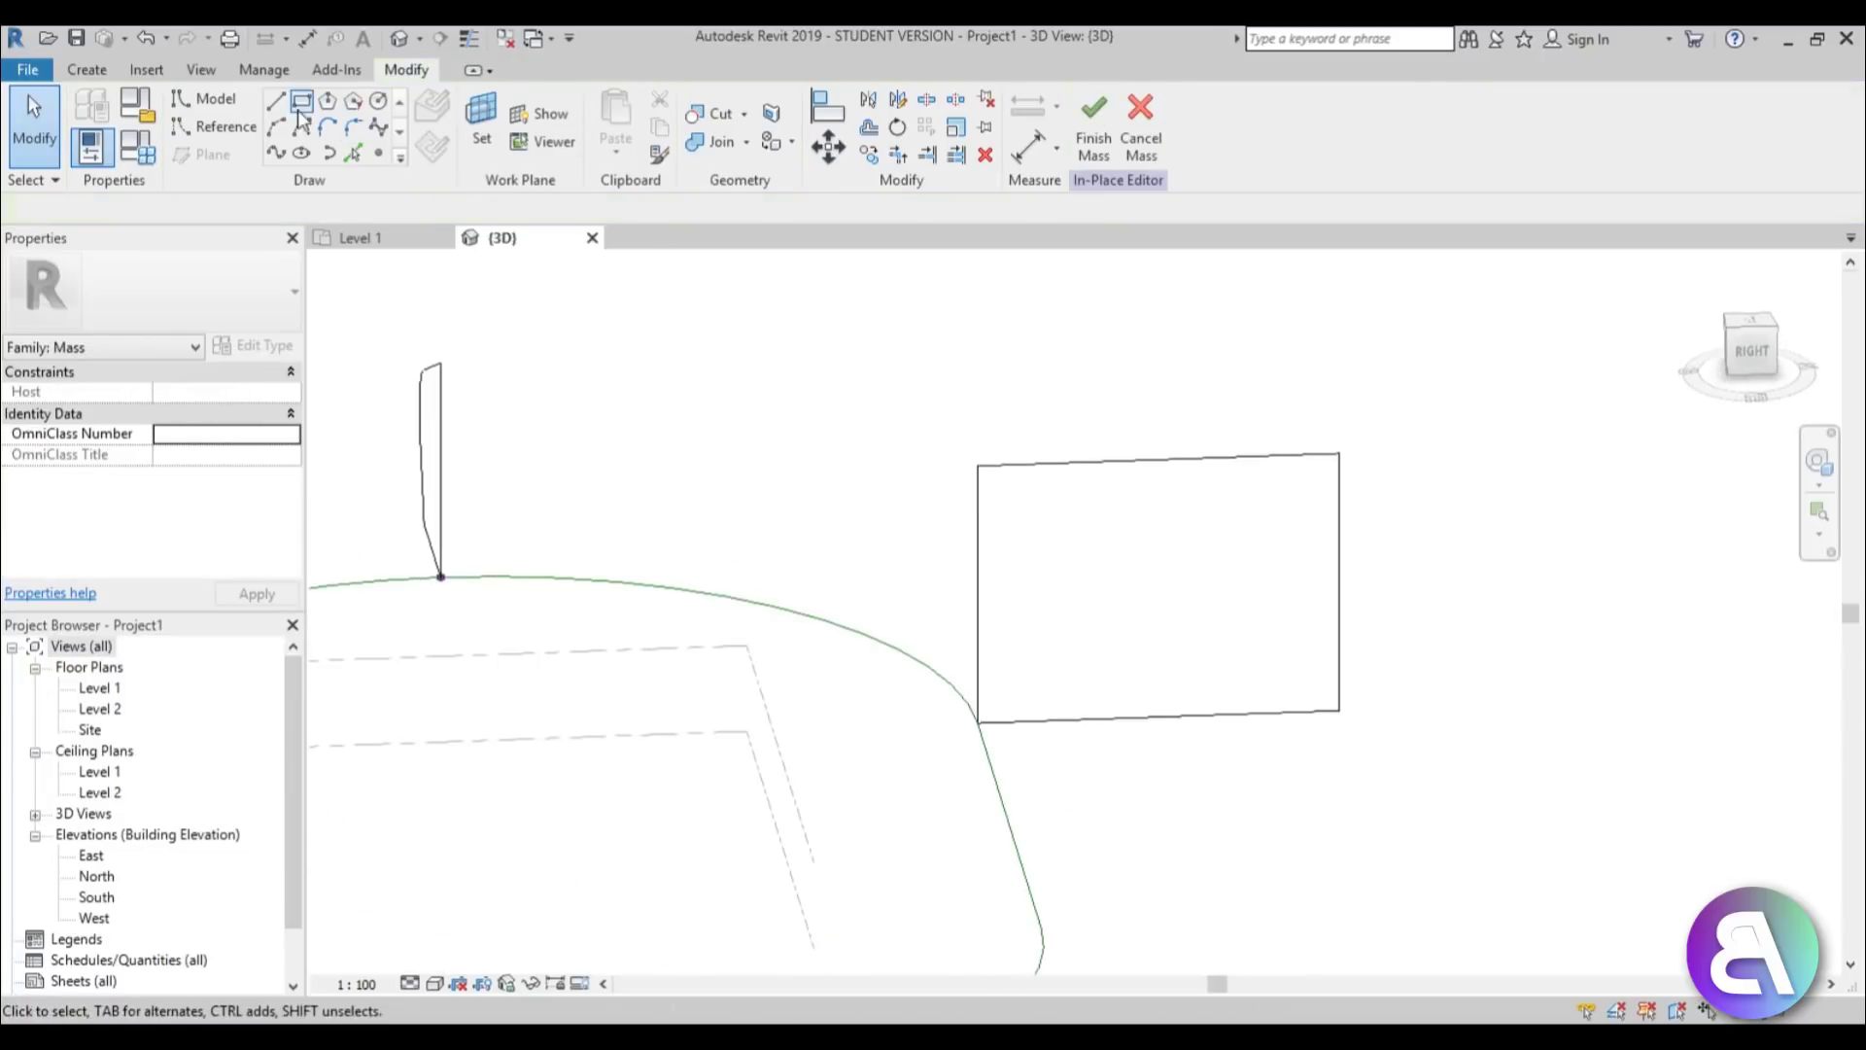
key(l)
key(i)
scroll(972, 554, up, 2)
click(913, 551)
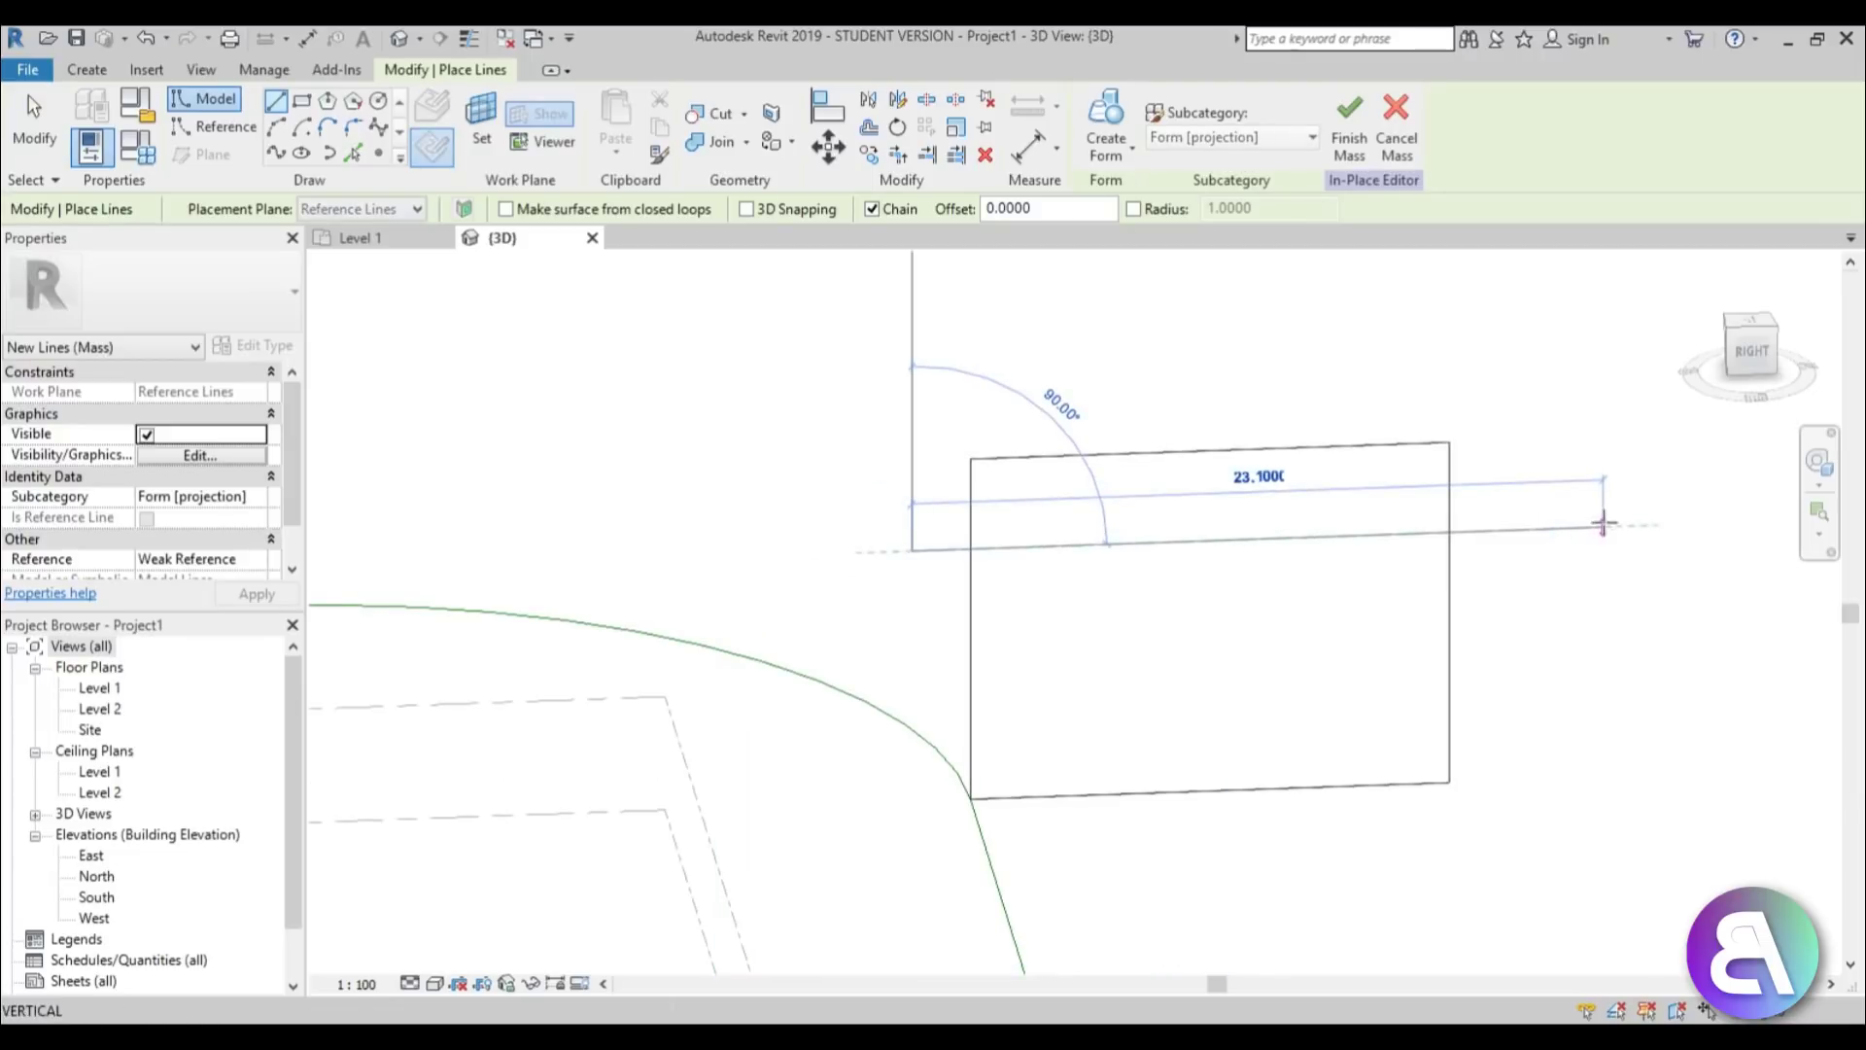
click(1604, 525)
key(Escape)
click(1356, 348)
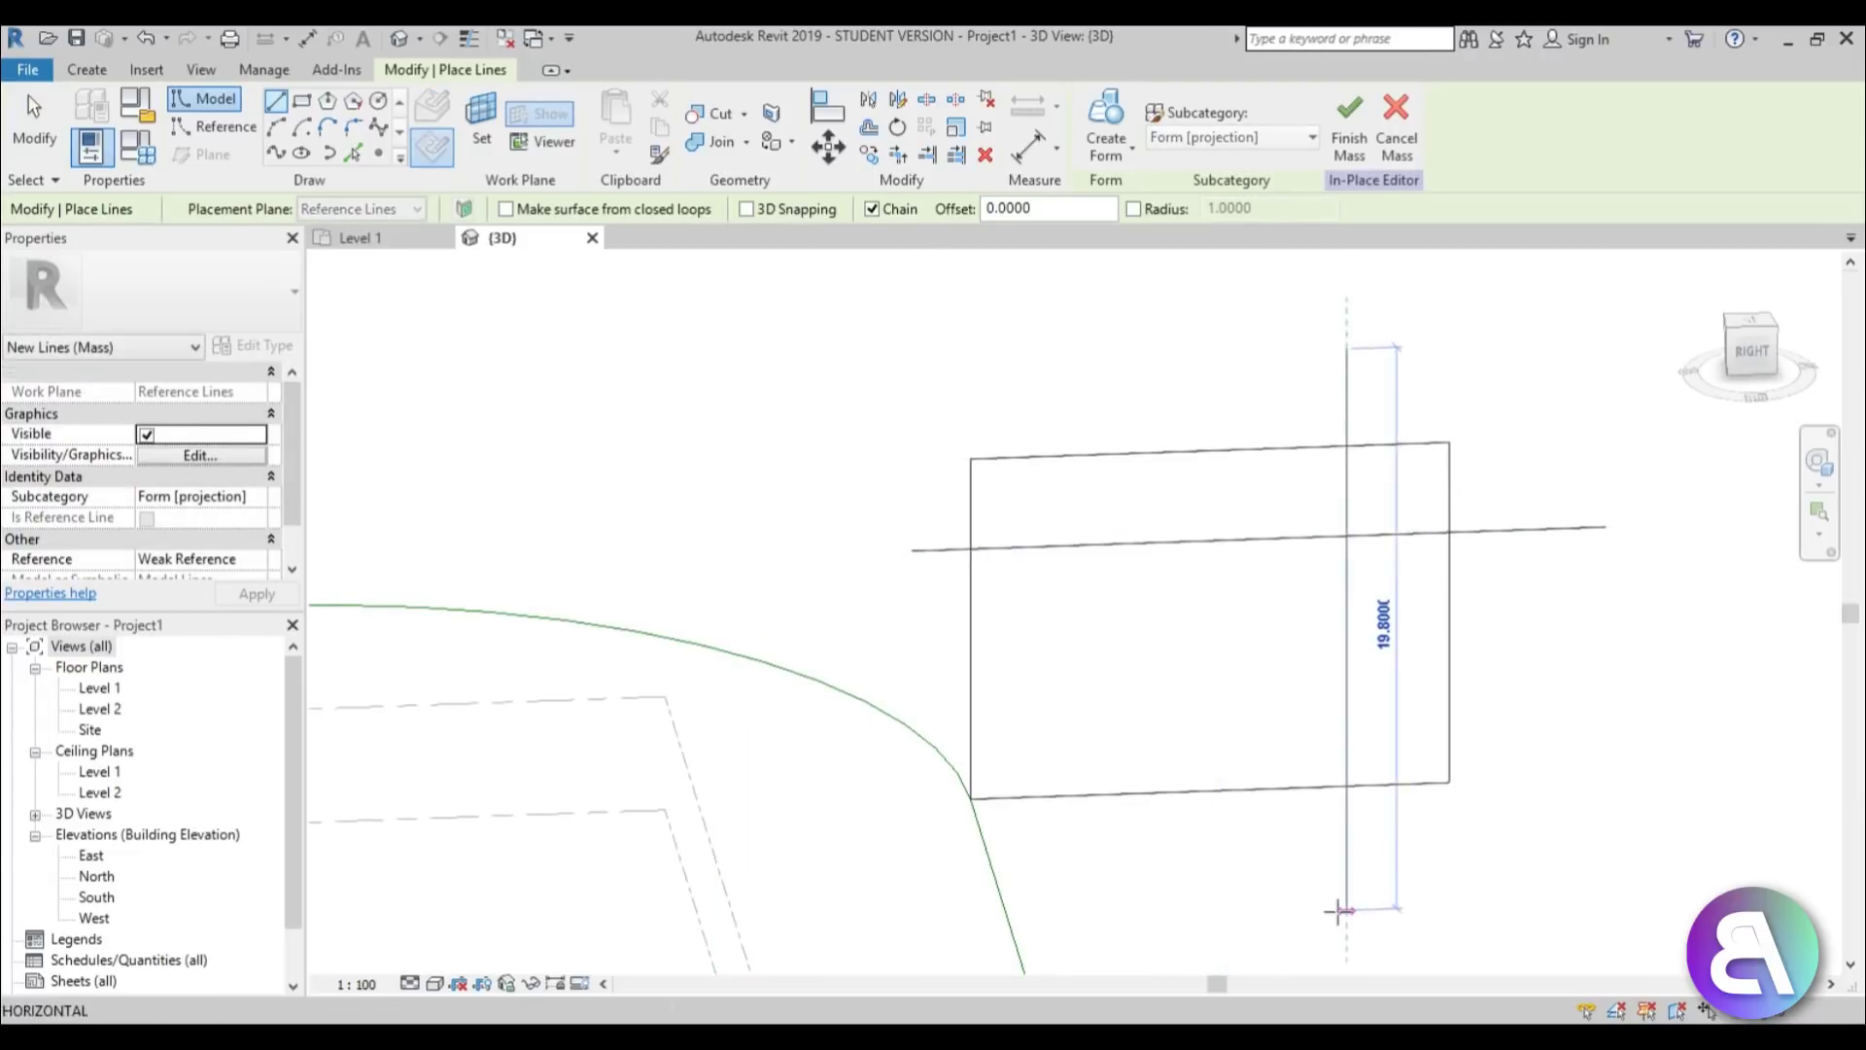
click(1346, 910)
key(Escape)
key(Escape)
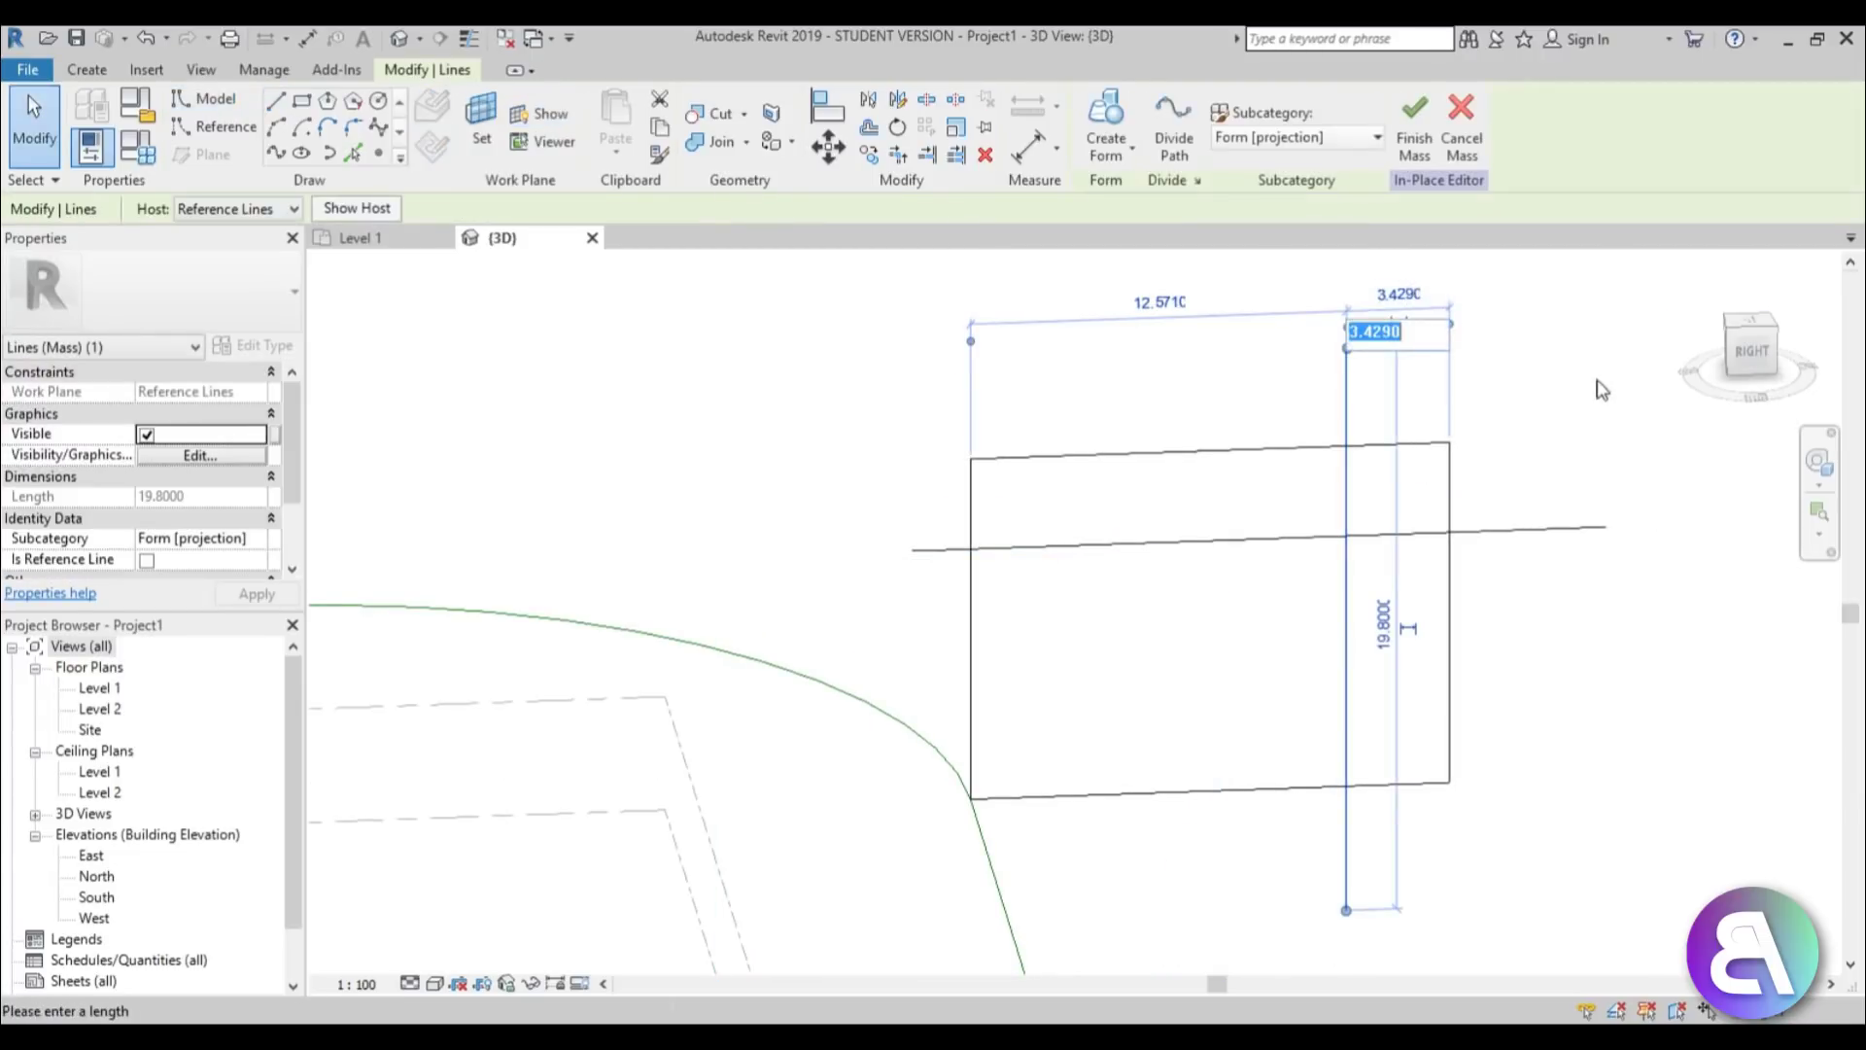
Place the vertical helper line 4 m from the third rectangle's outer edge and the horizontal one 7 m above its base.
text(4)
key(Return)
click(1604, 387)
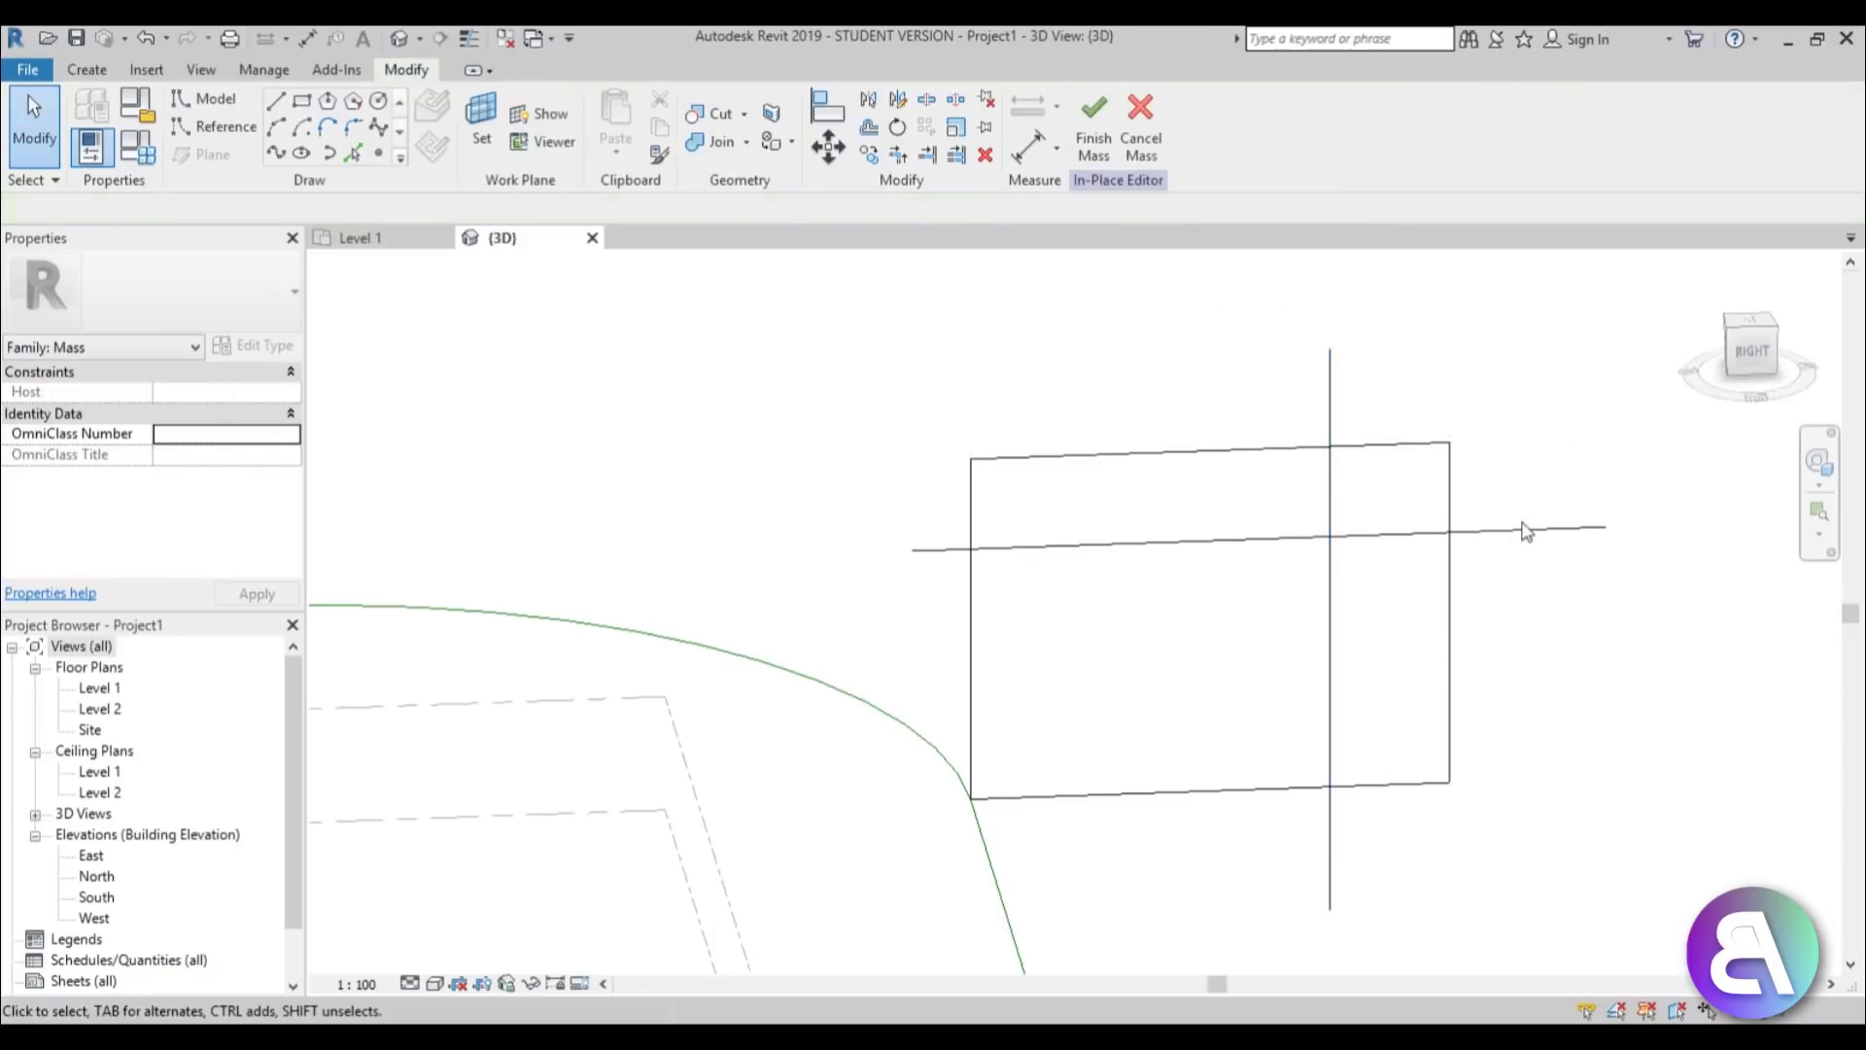
click(1525, 529)
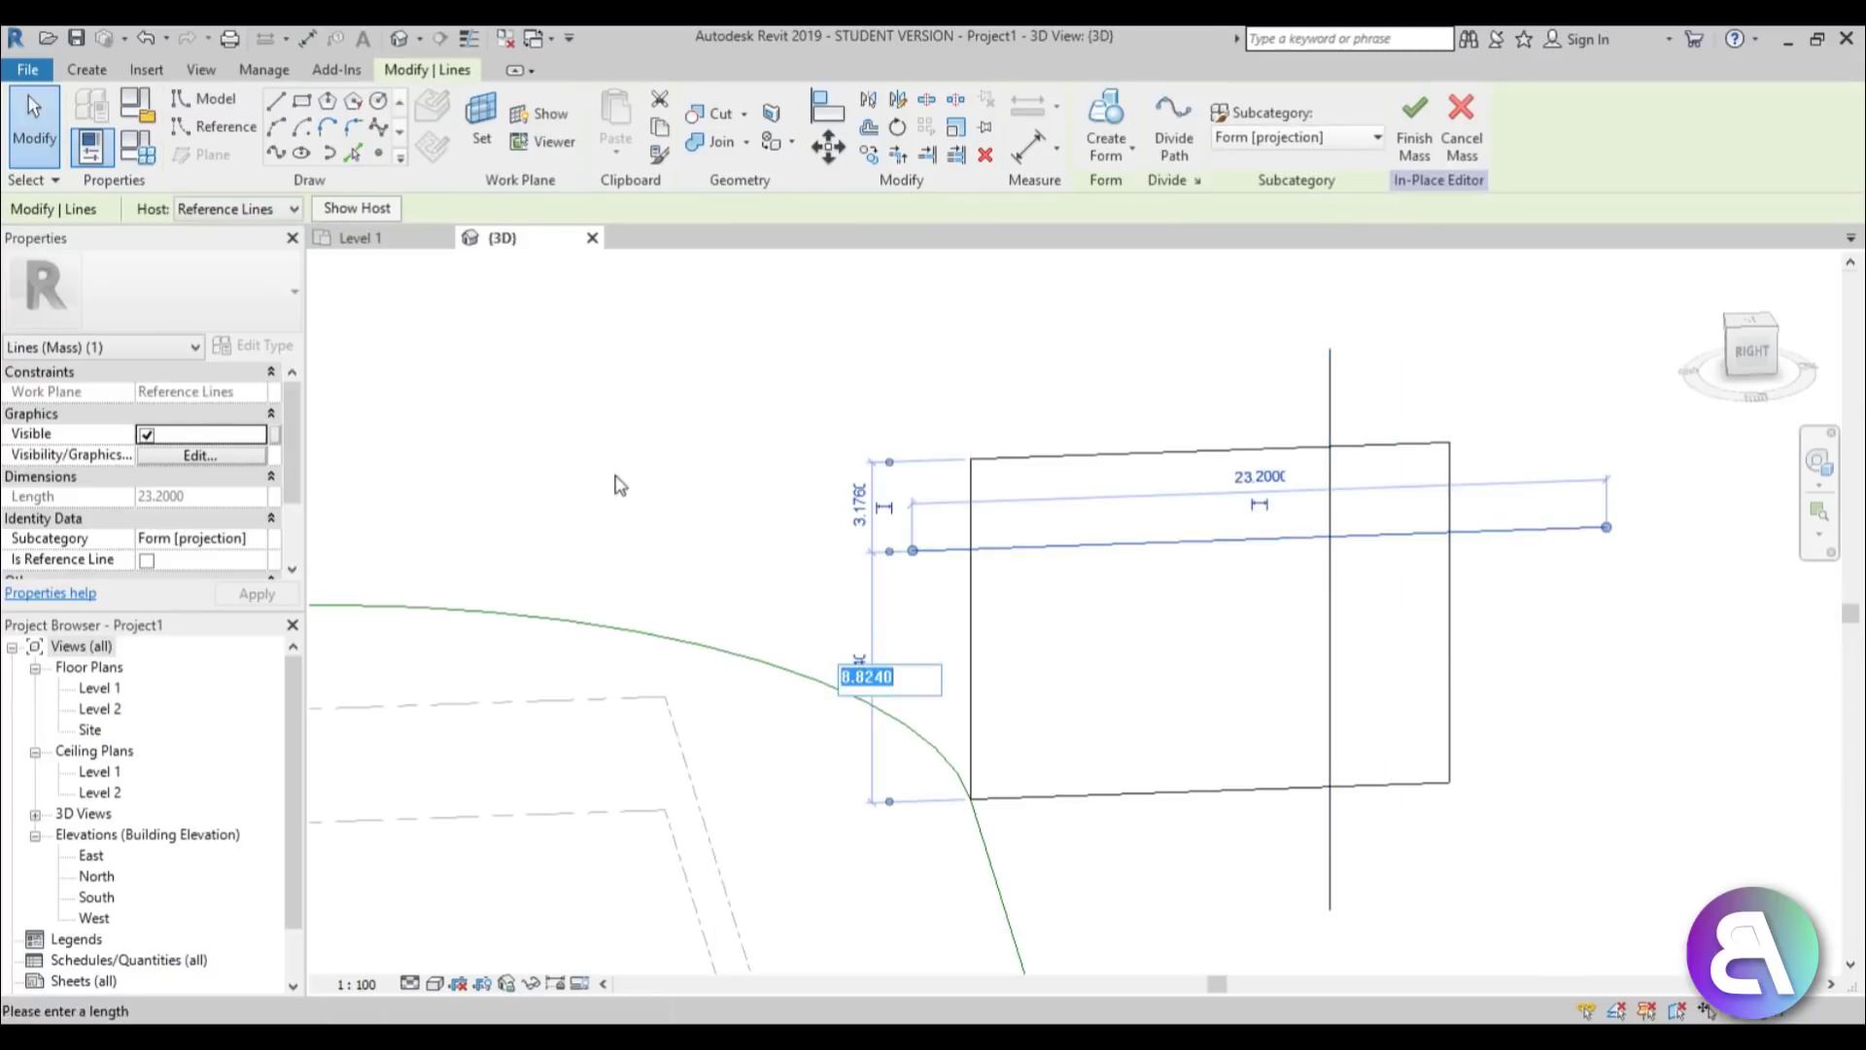
text(7)
key(Return)
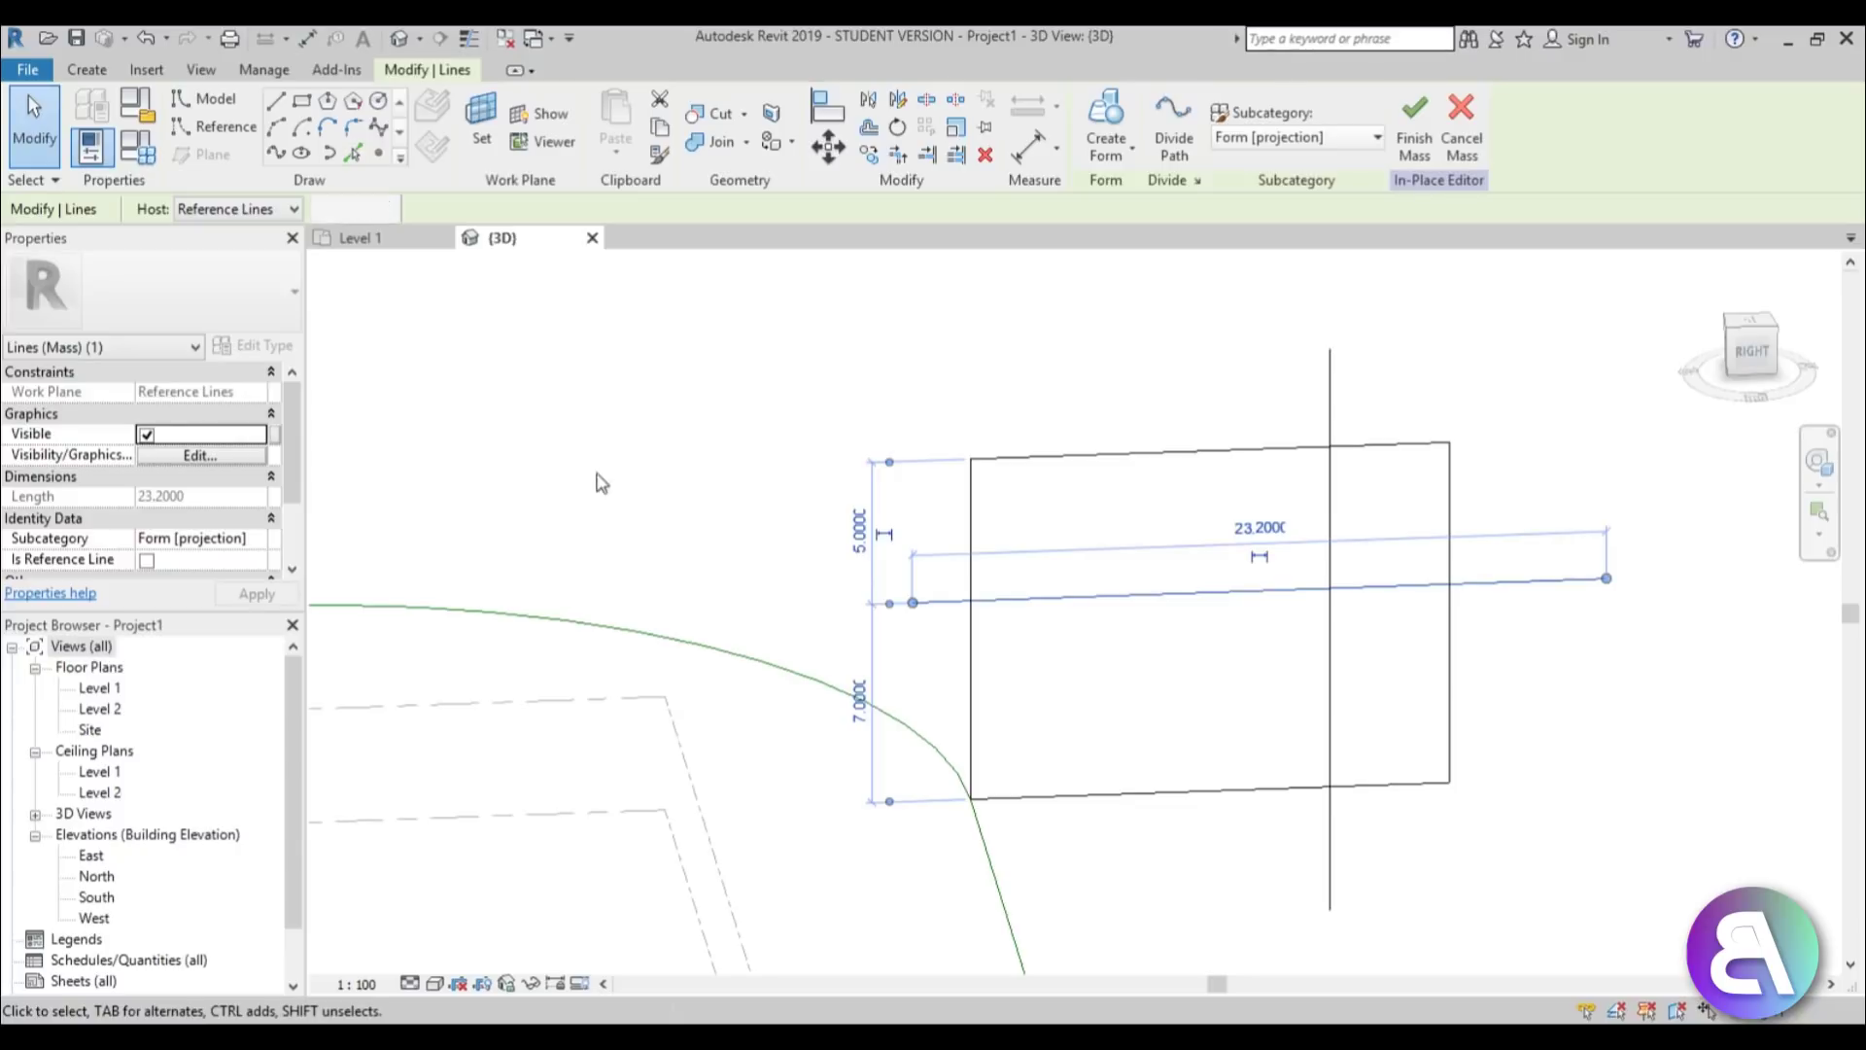
click(602, 483)
Draw two connected lines from the third rectangle's upper inner corner to the horizontal helper's outer-edge intersection and down to the vertical helper at the base.
click(271, 115)
click(970, 459)
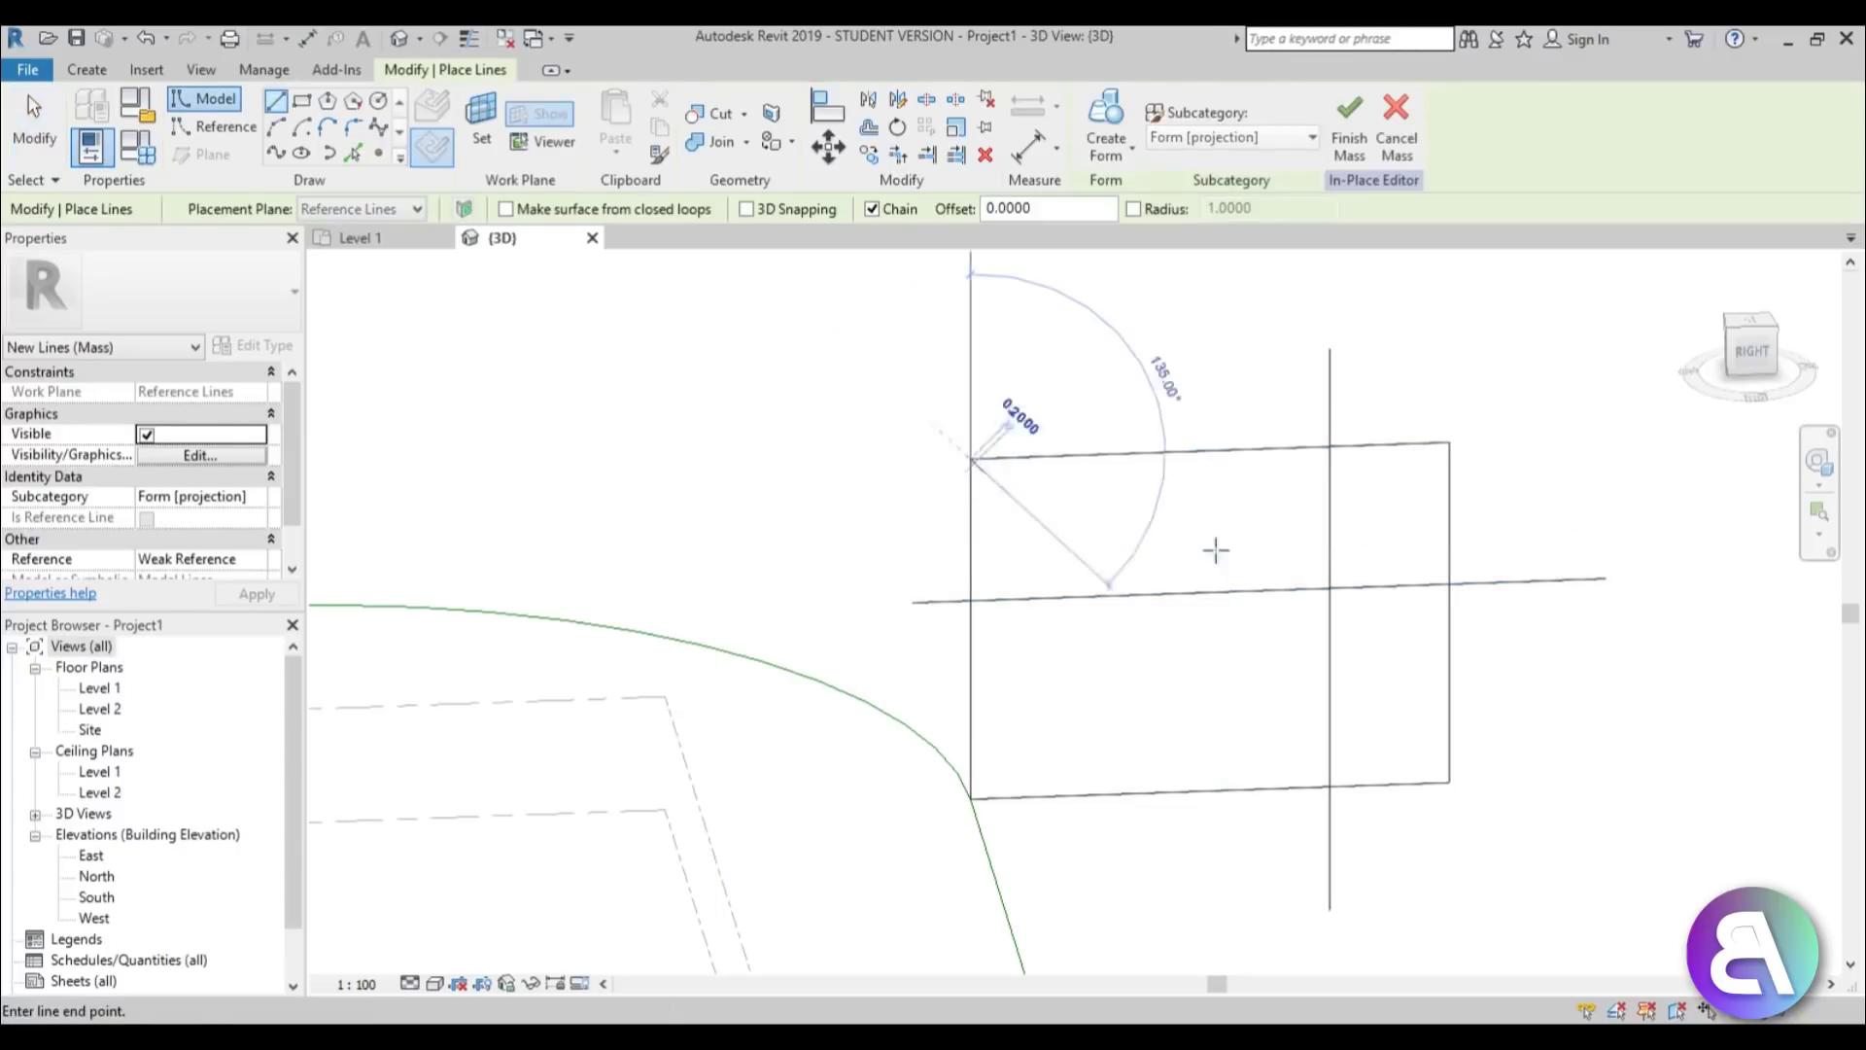
click(1449, 583)
click(1448, 583)
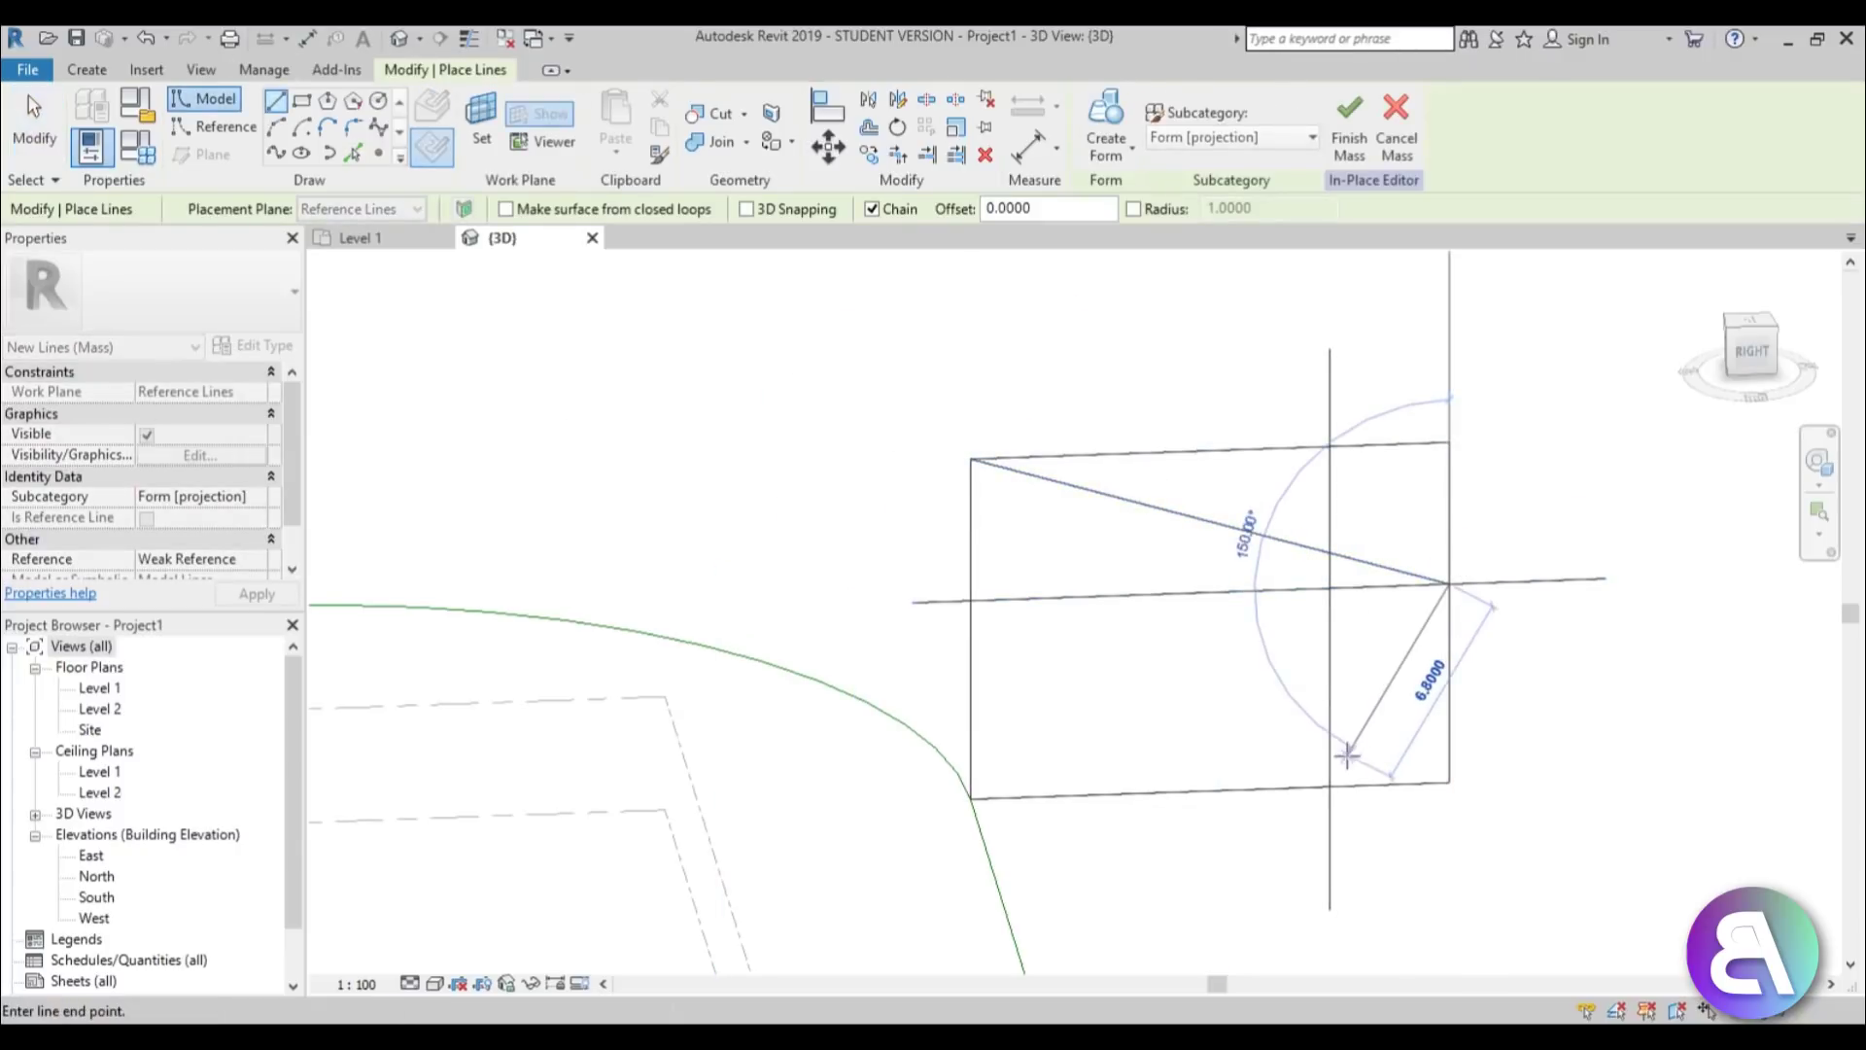
click(1332, 785)
key(Escape)
key(Escape)
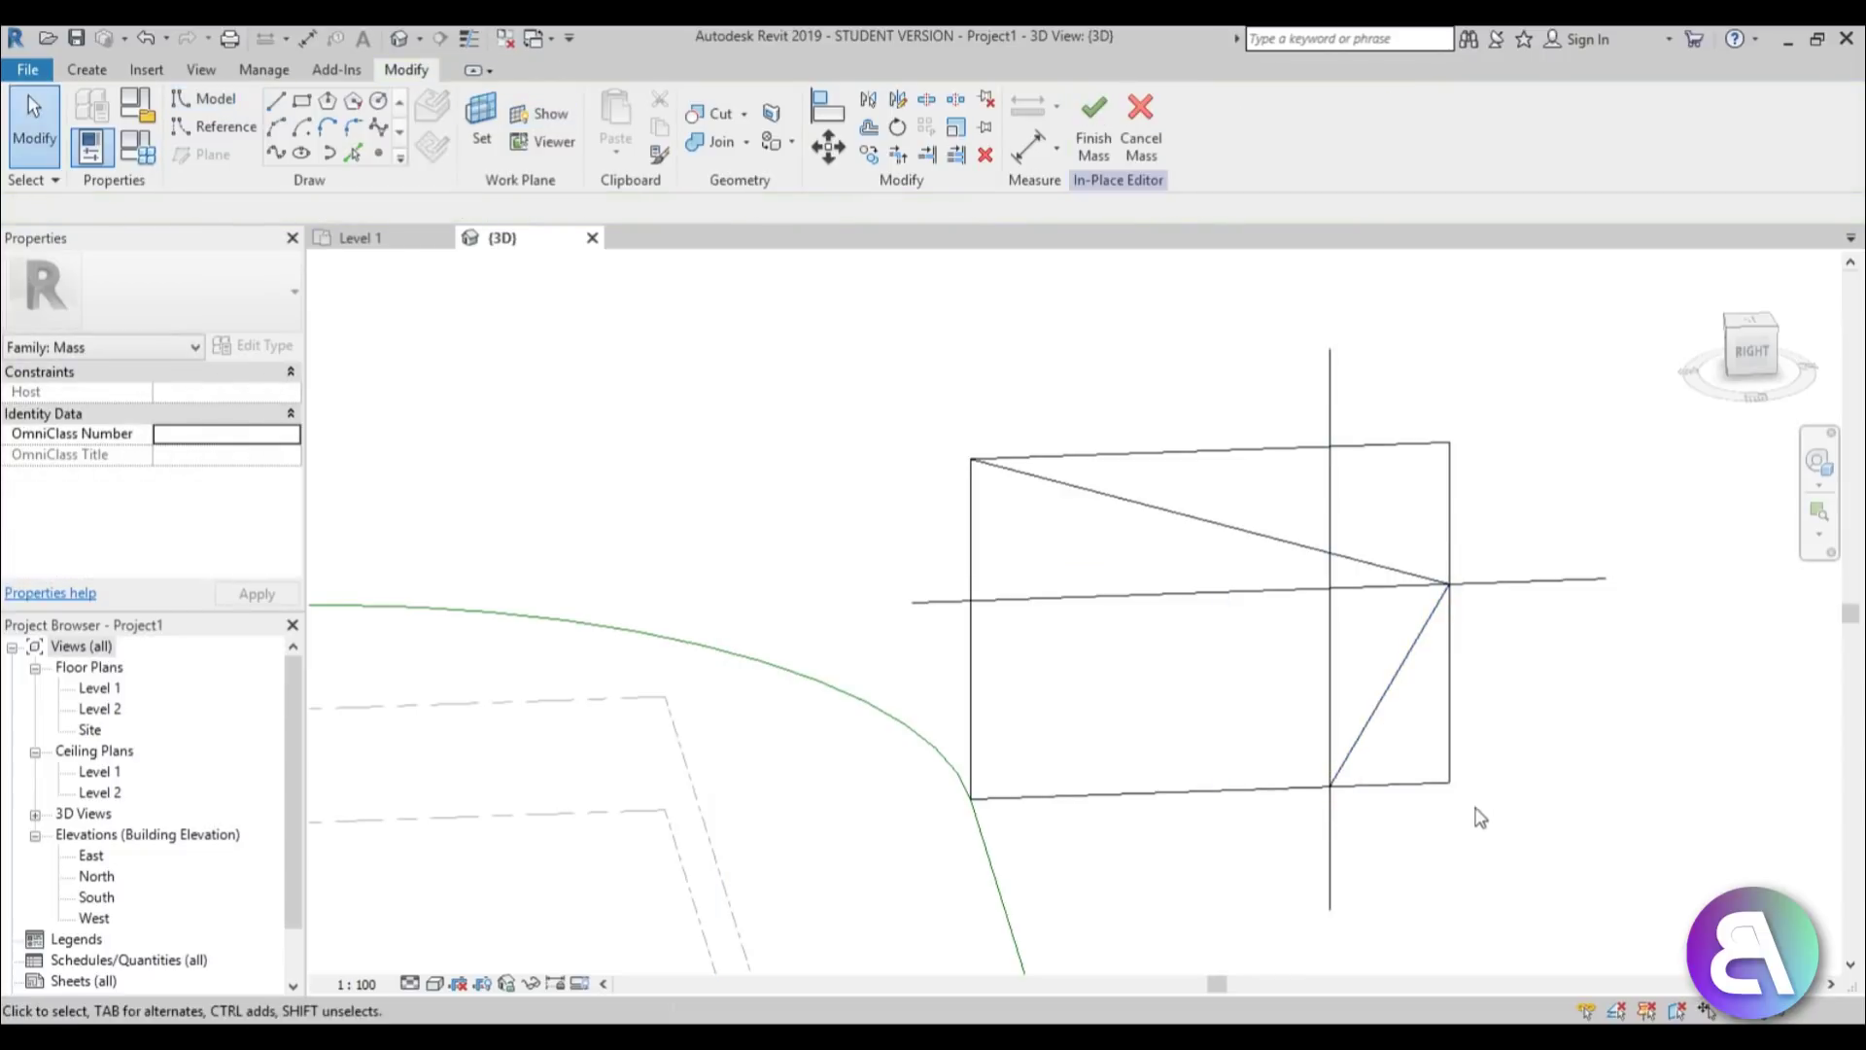
Delete both helper lines together with the third rectangle's original upper and outer edges.
drag(1446, 425, 1409, 399)
ctrl+drag(1351, 633, 1281, 584)
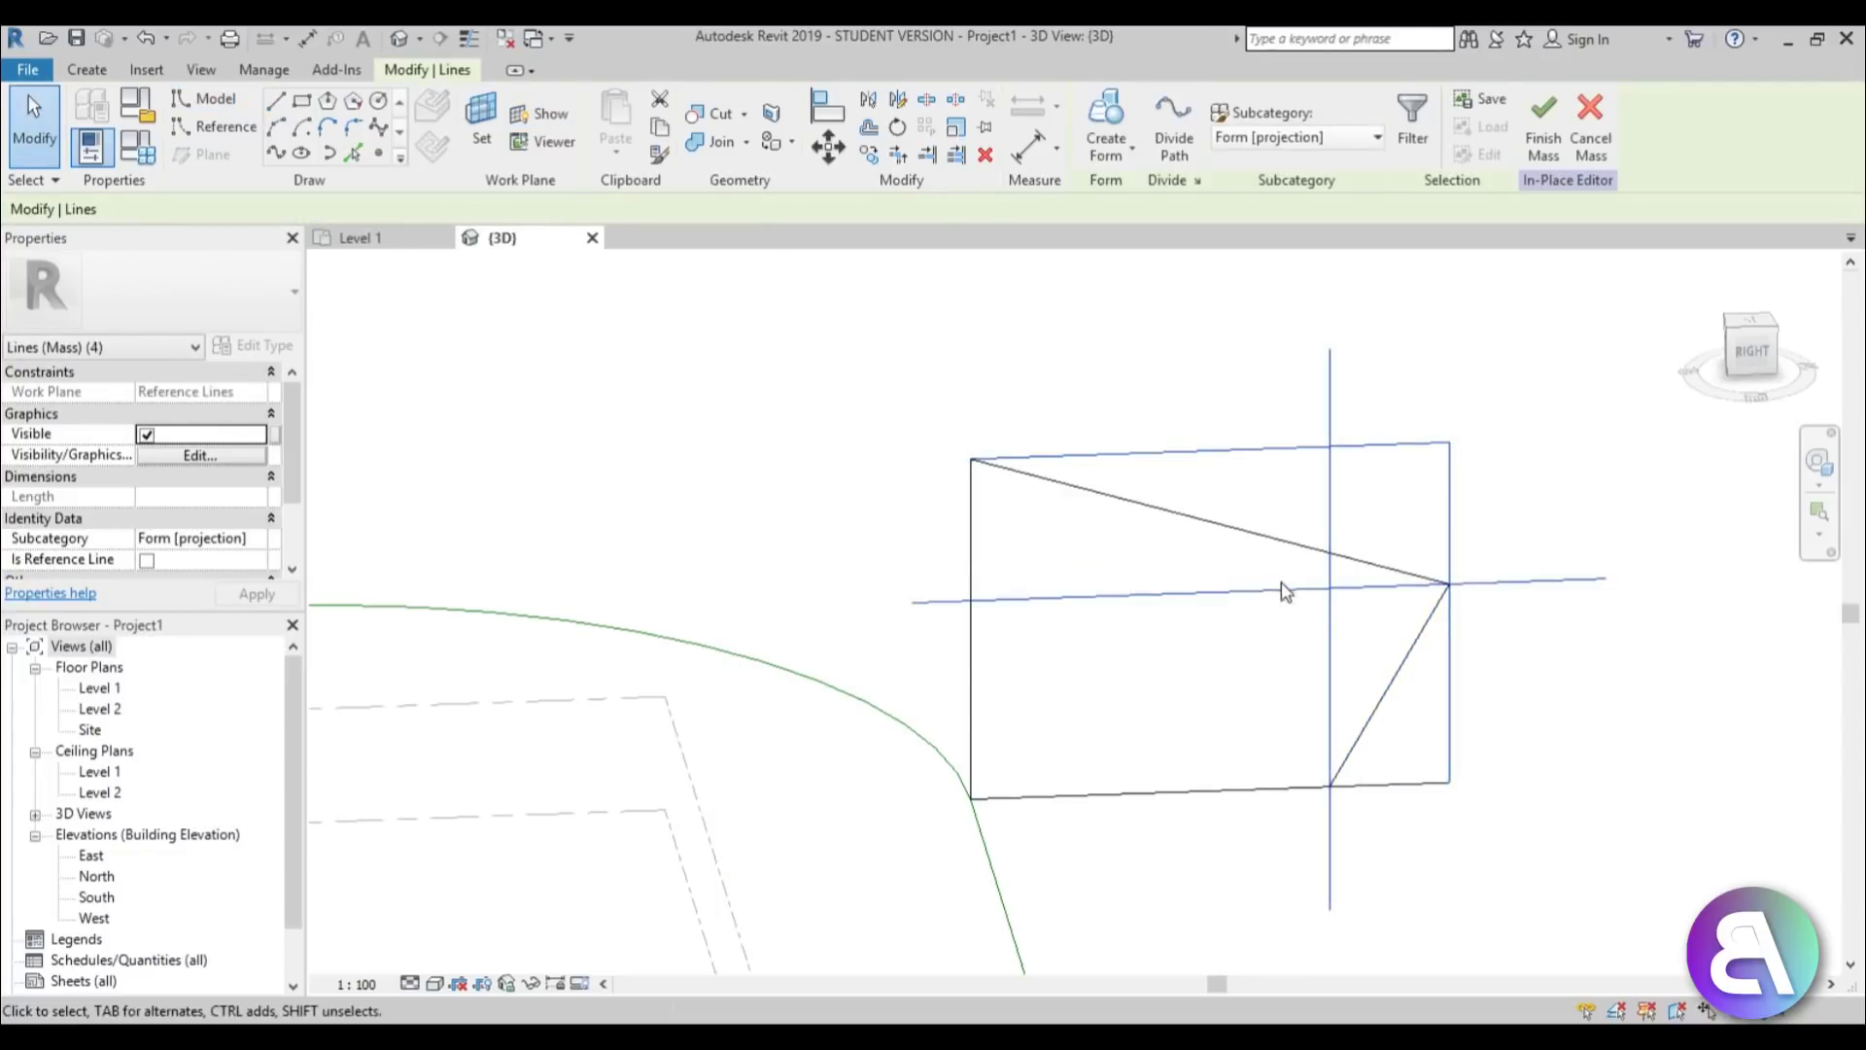
key(Delete)
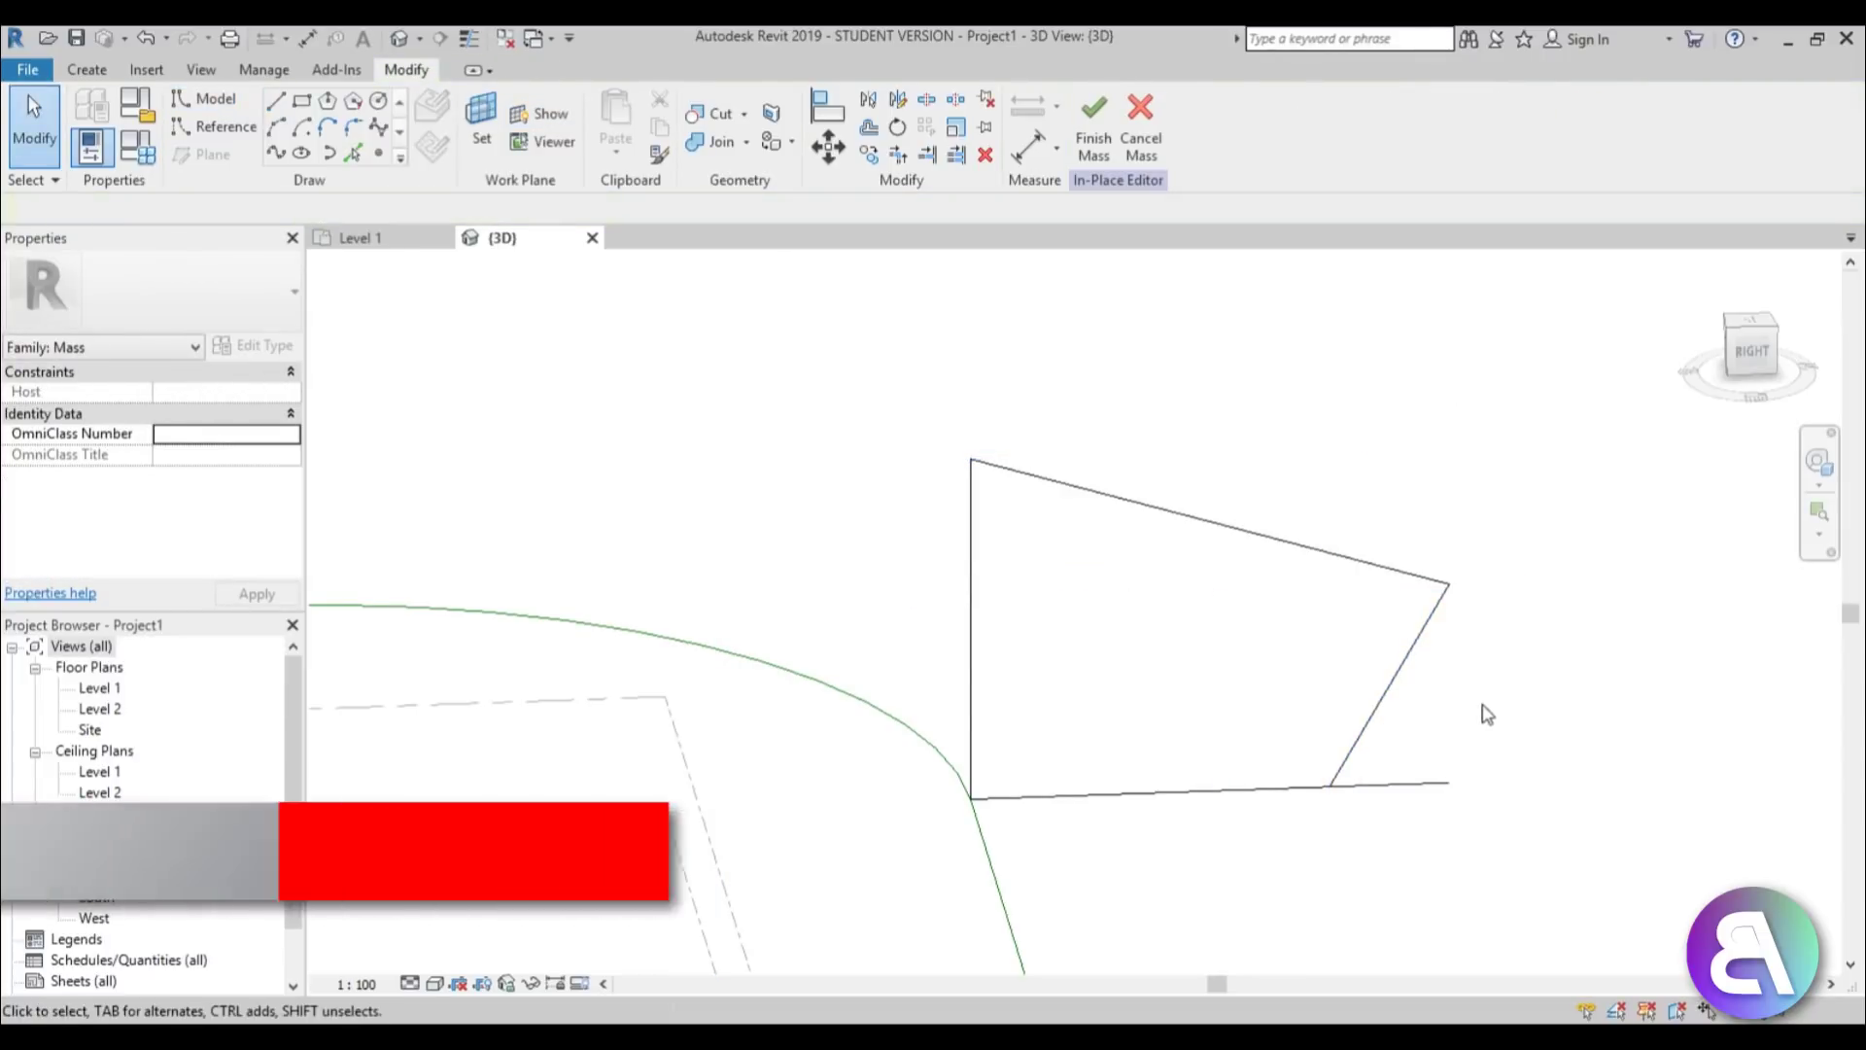
Trim the third profile's base line to the lower end of the slanted outer line.
key(t)
key(r)
click(1353, 763)
click(1289, 799)
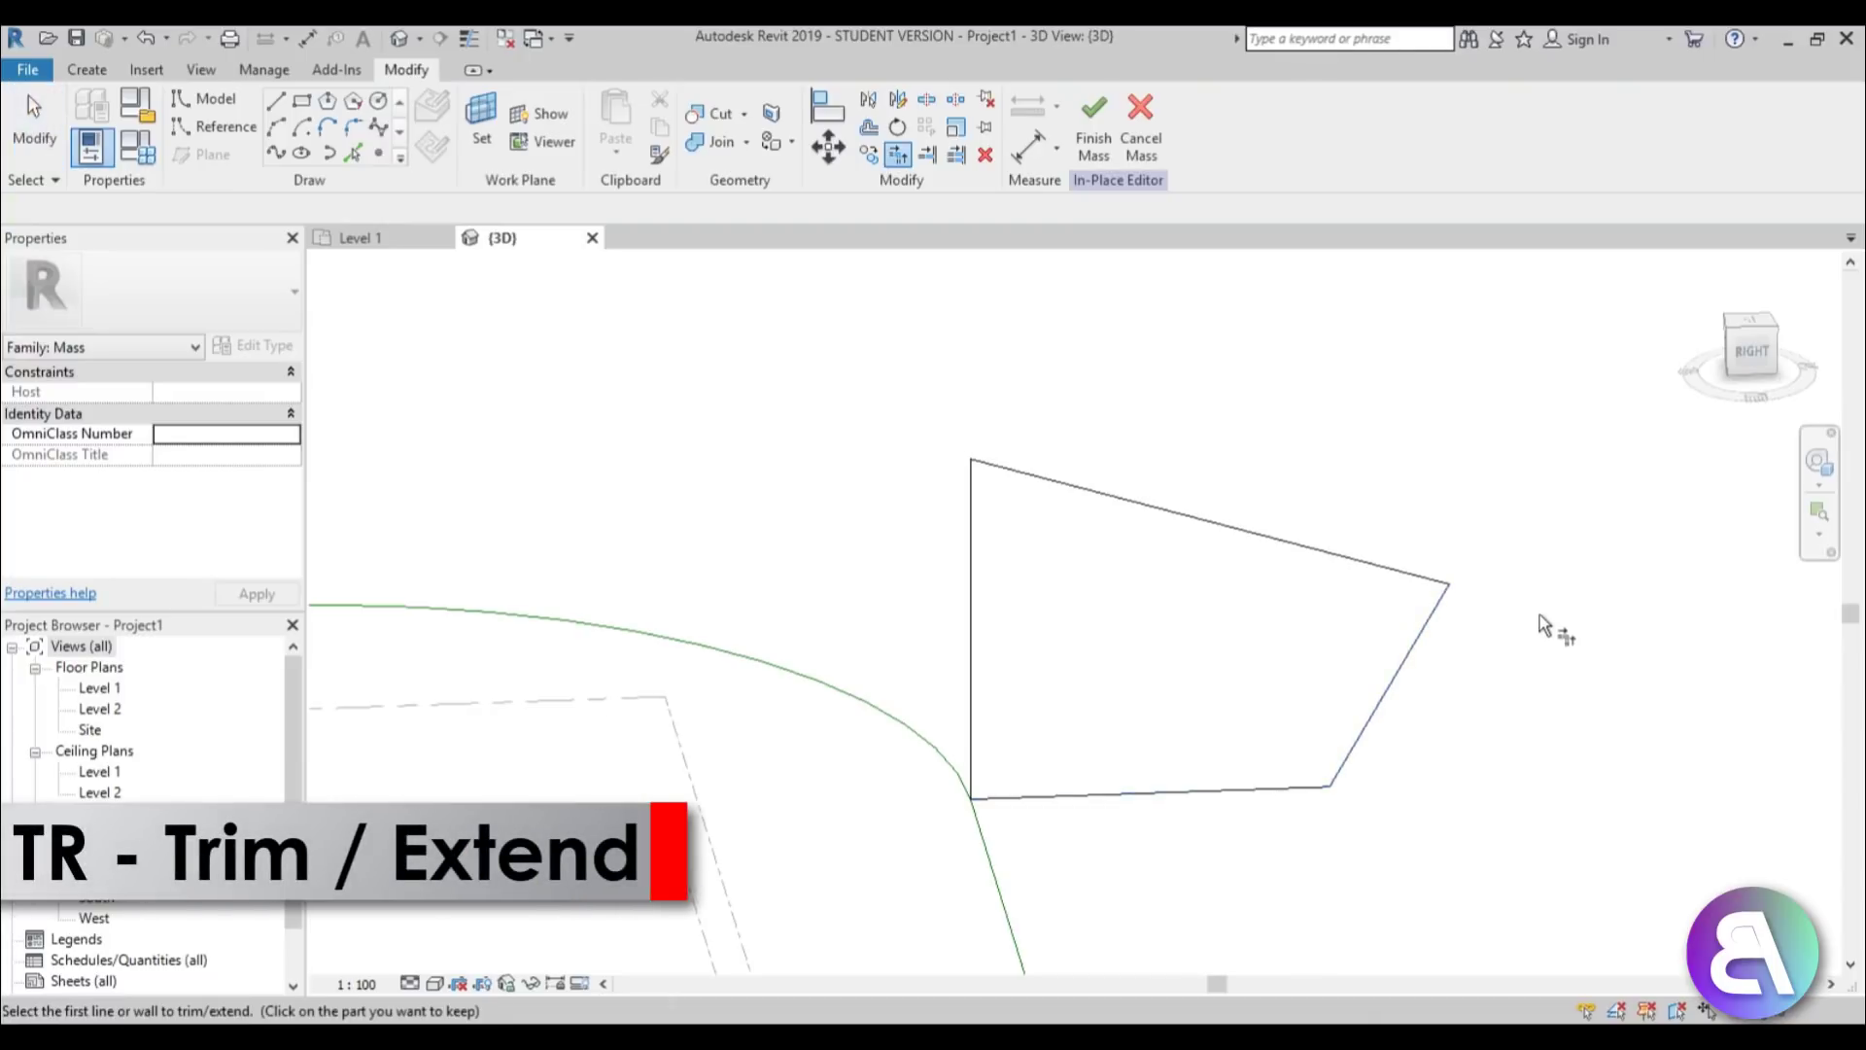
Fillet the third profile's outer corner between the two slanted lines with a radius of about 3.04 m.
scroll(1539, 614, up, 3)
click(352, 129)
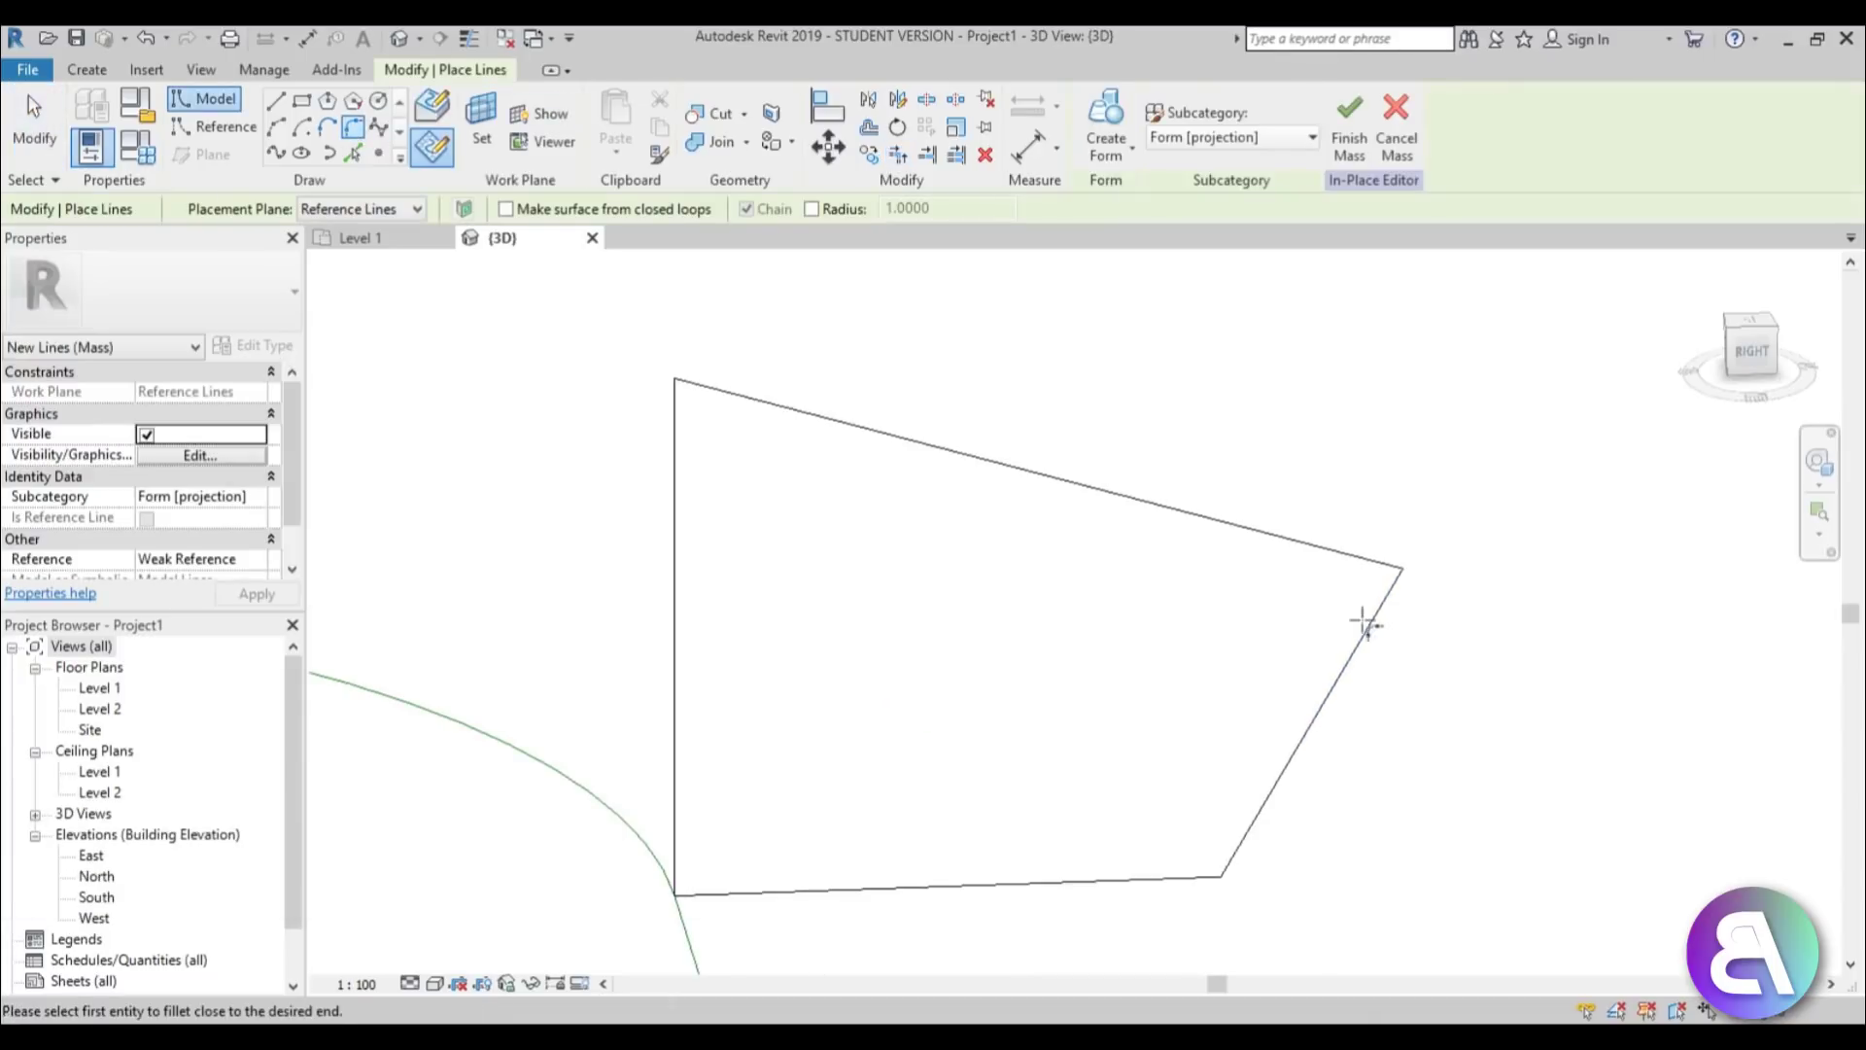
click(1381, 562)
click(1391, 585)
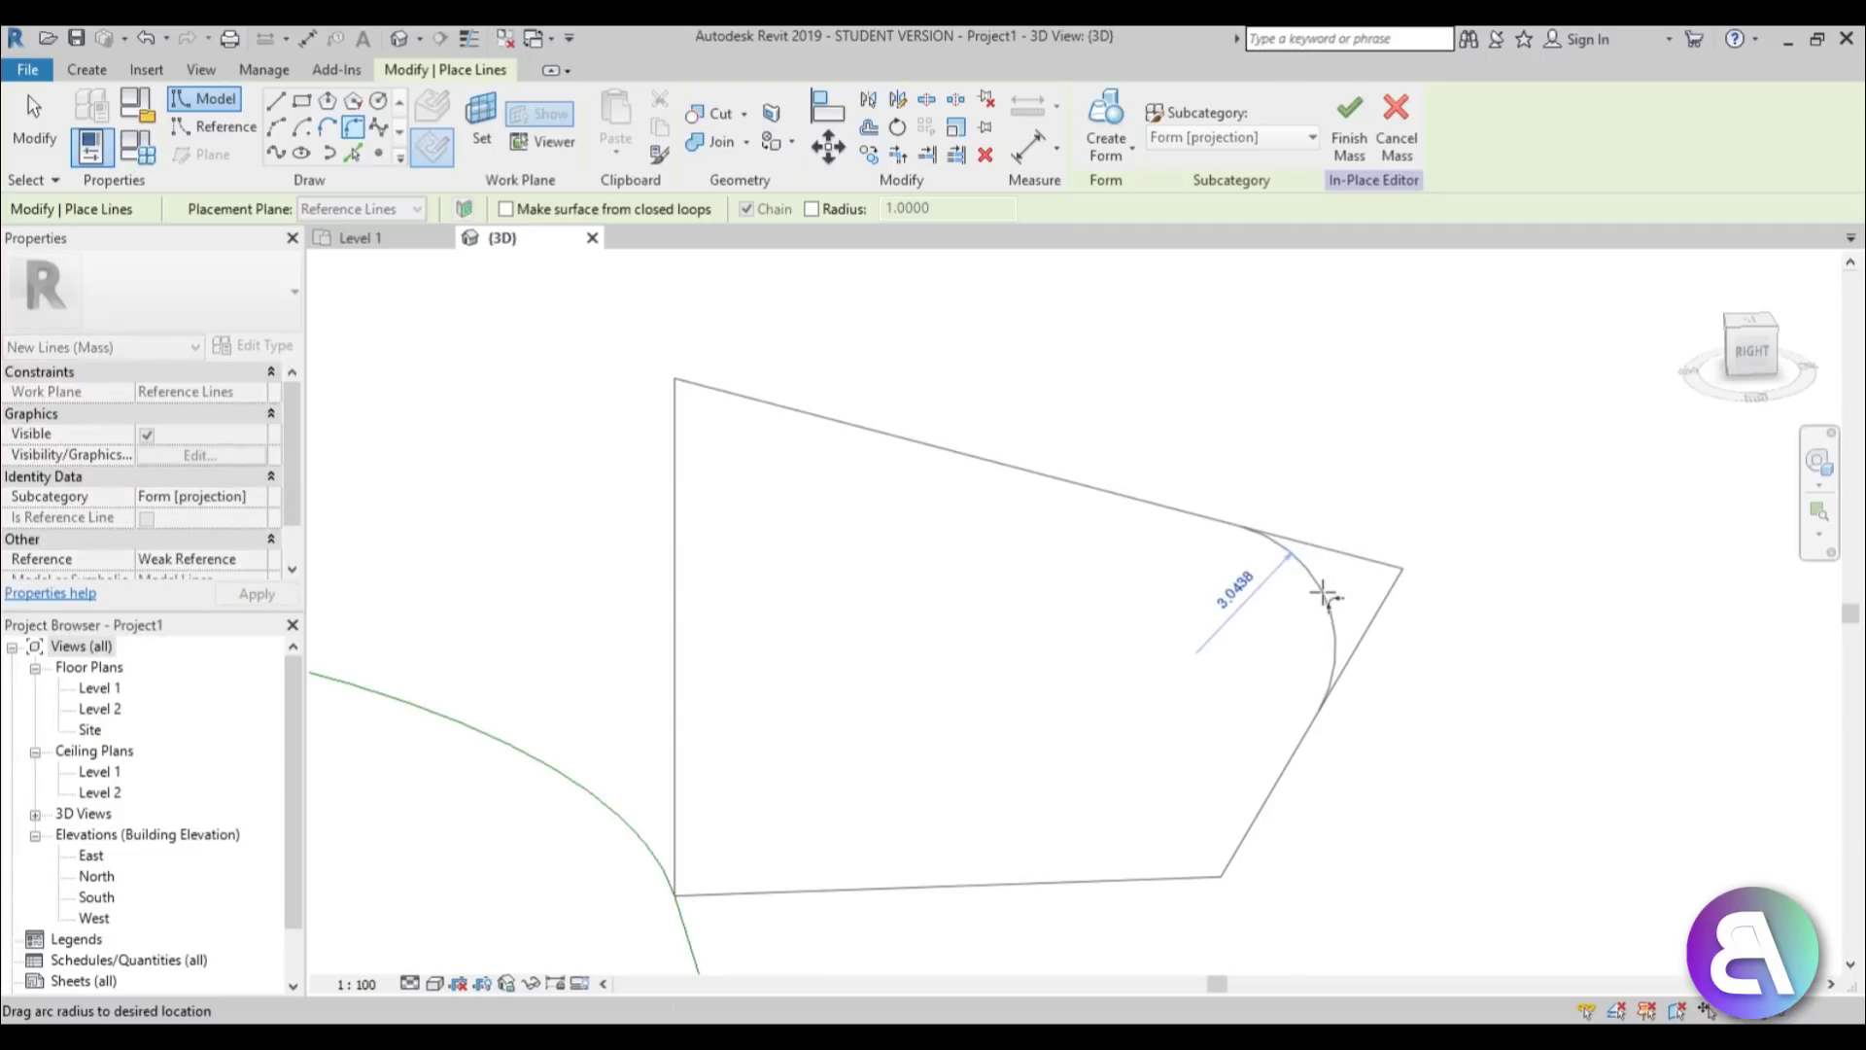
click(1324, 594)
scroll(1157, 510, down, 4)
key(Escape)
key(Escape)
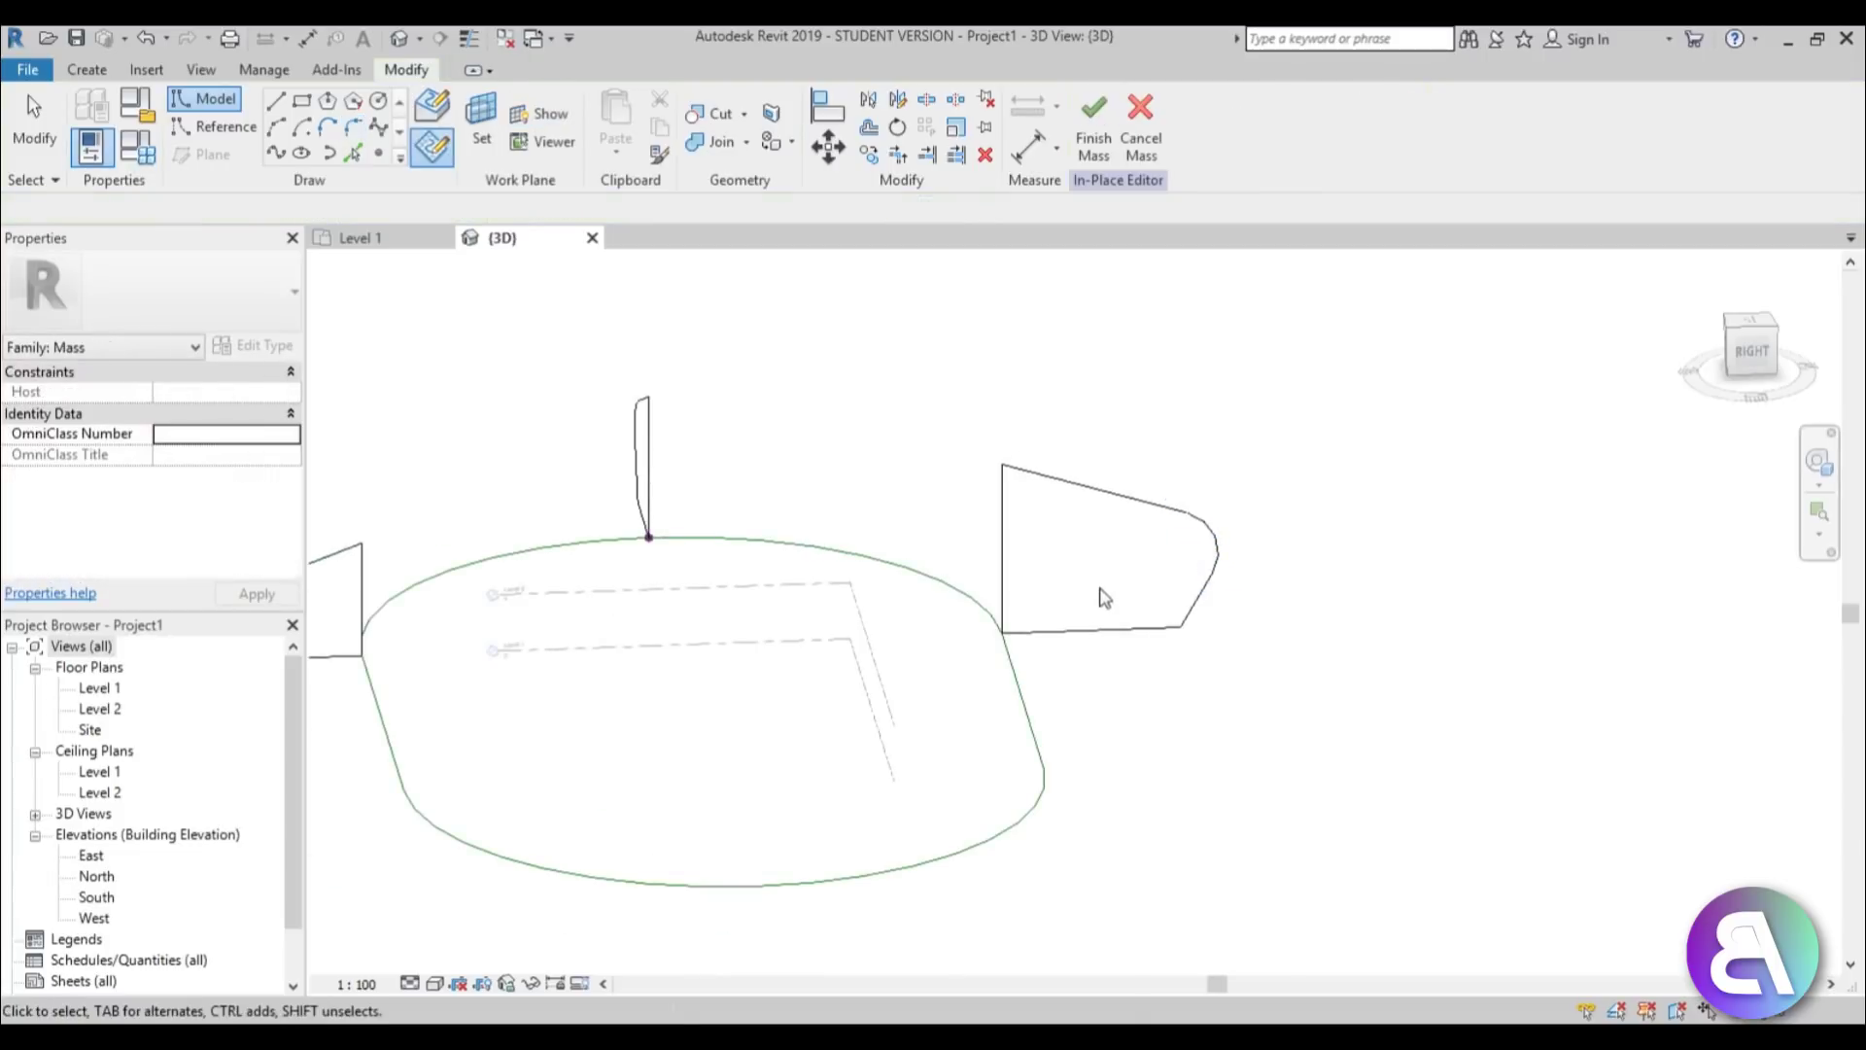
Create a solid form from the curved reference line at the oval's end and the three closed profiles placed along it.
shift+middle_drag(1075, 622, 1063, 837)
key(Tab)
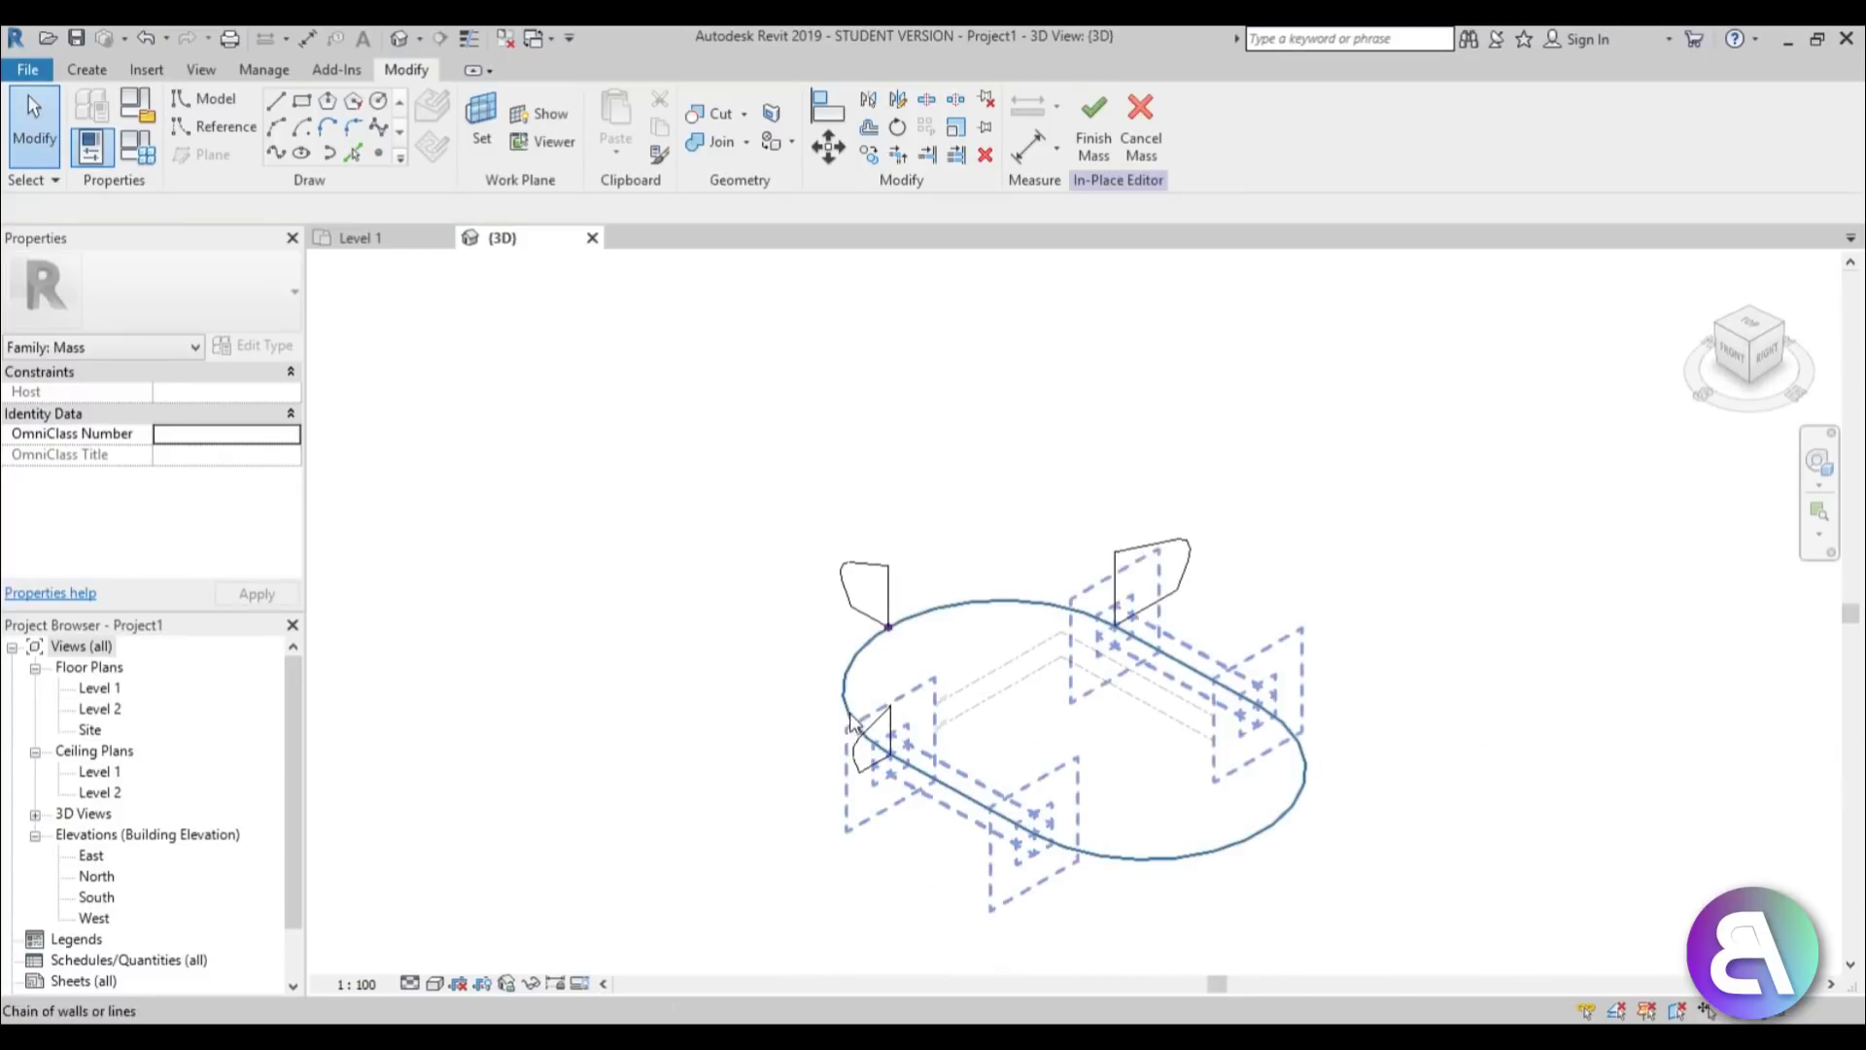
shift+middle_drag(851, 724, 1070, 651)
scroll(1070, 651, up, 2)
scroll(941, 529, up, 1)
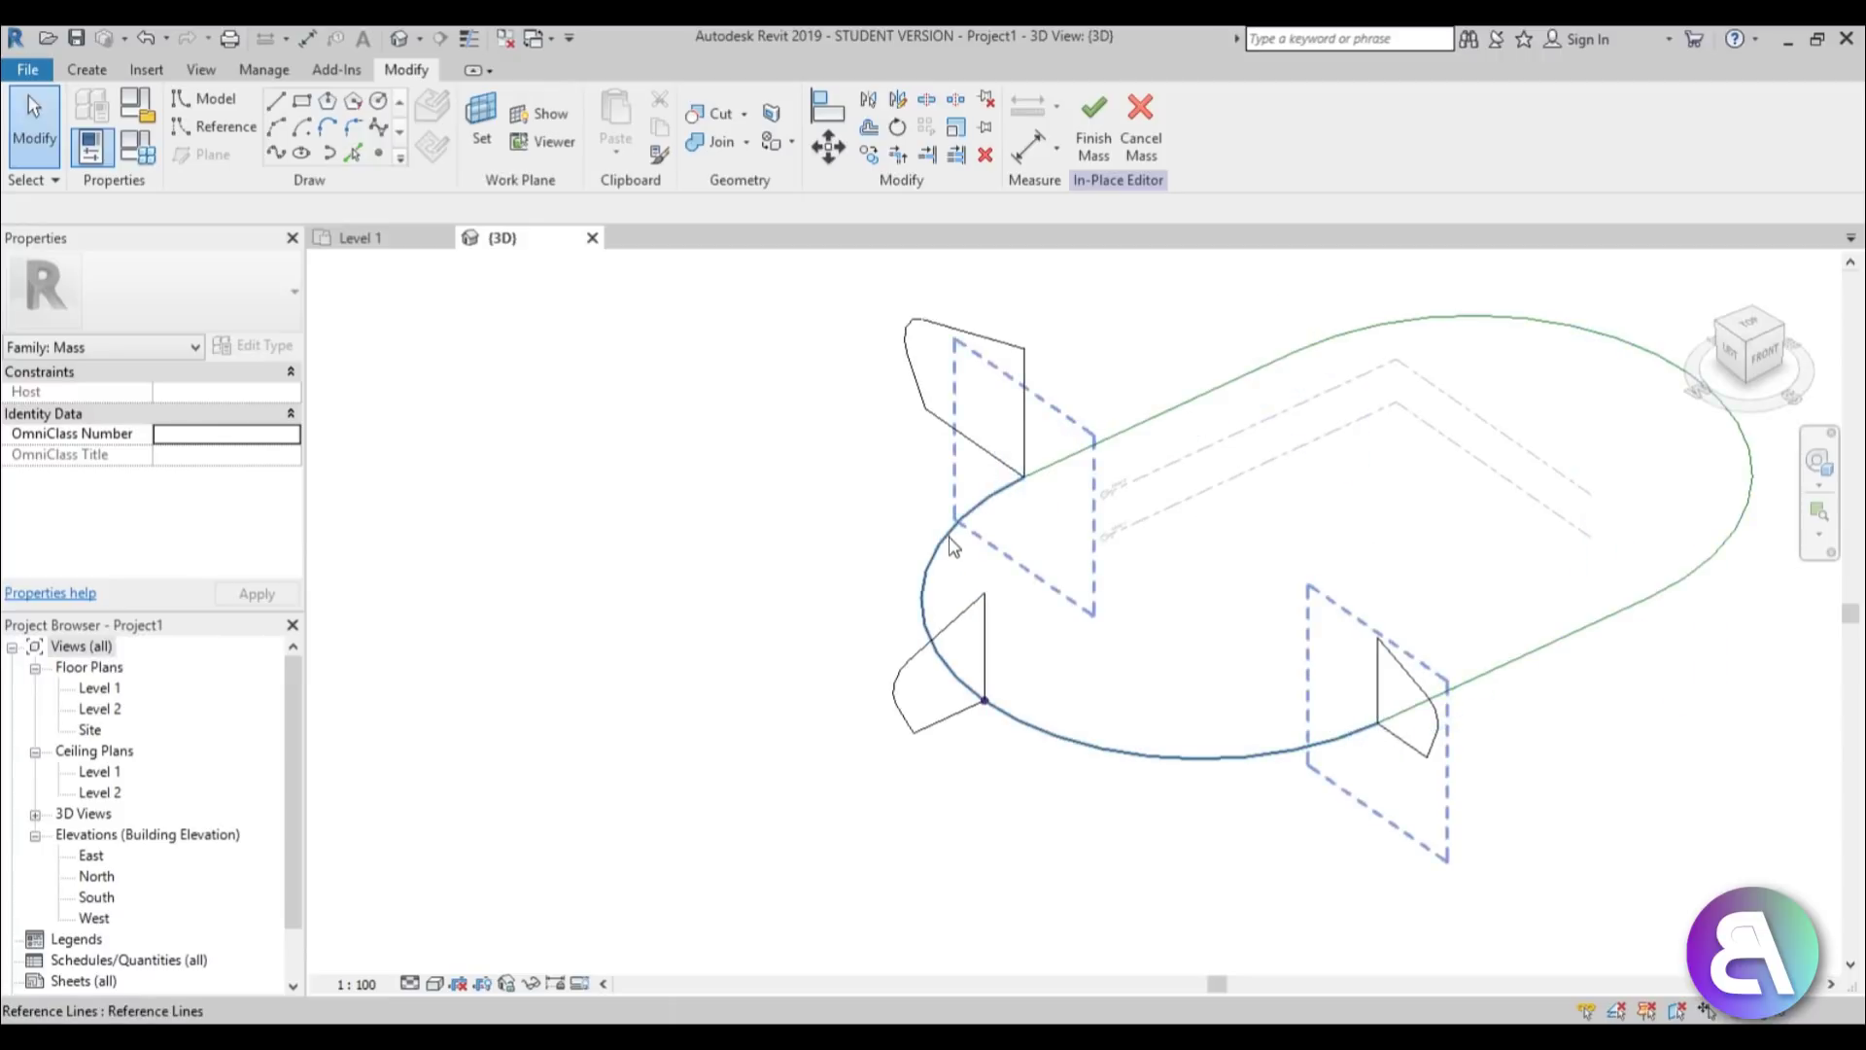
click(950, 546)
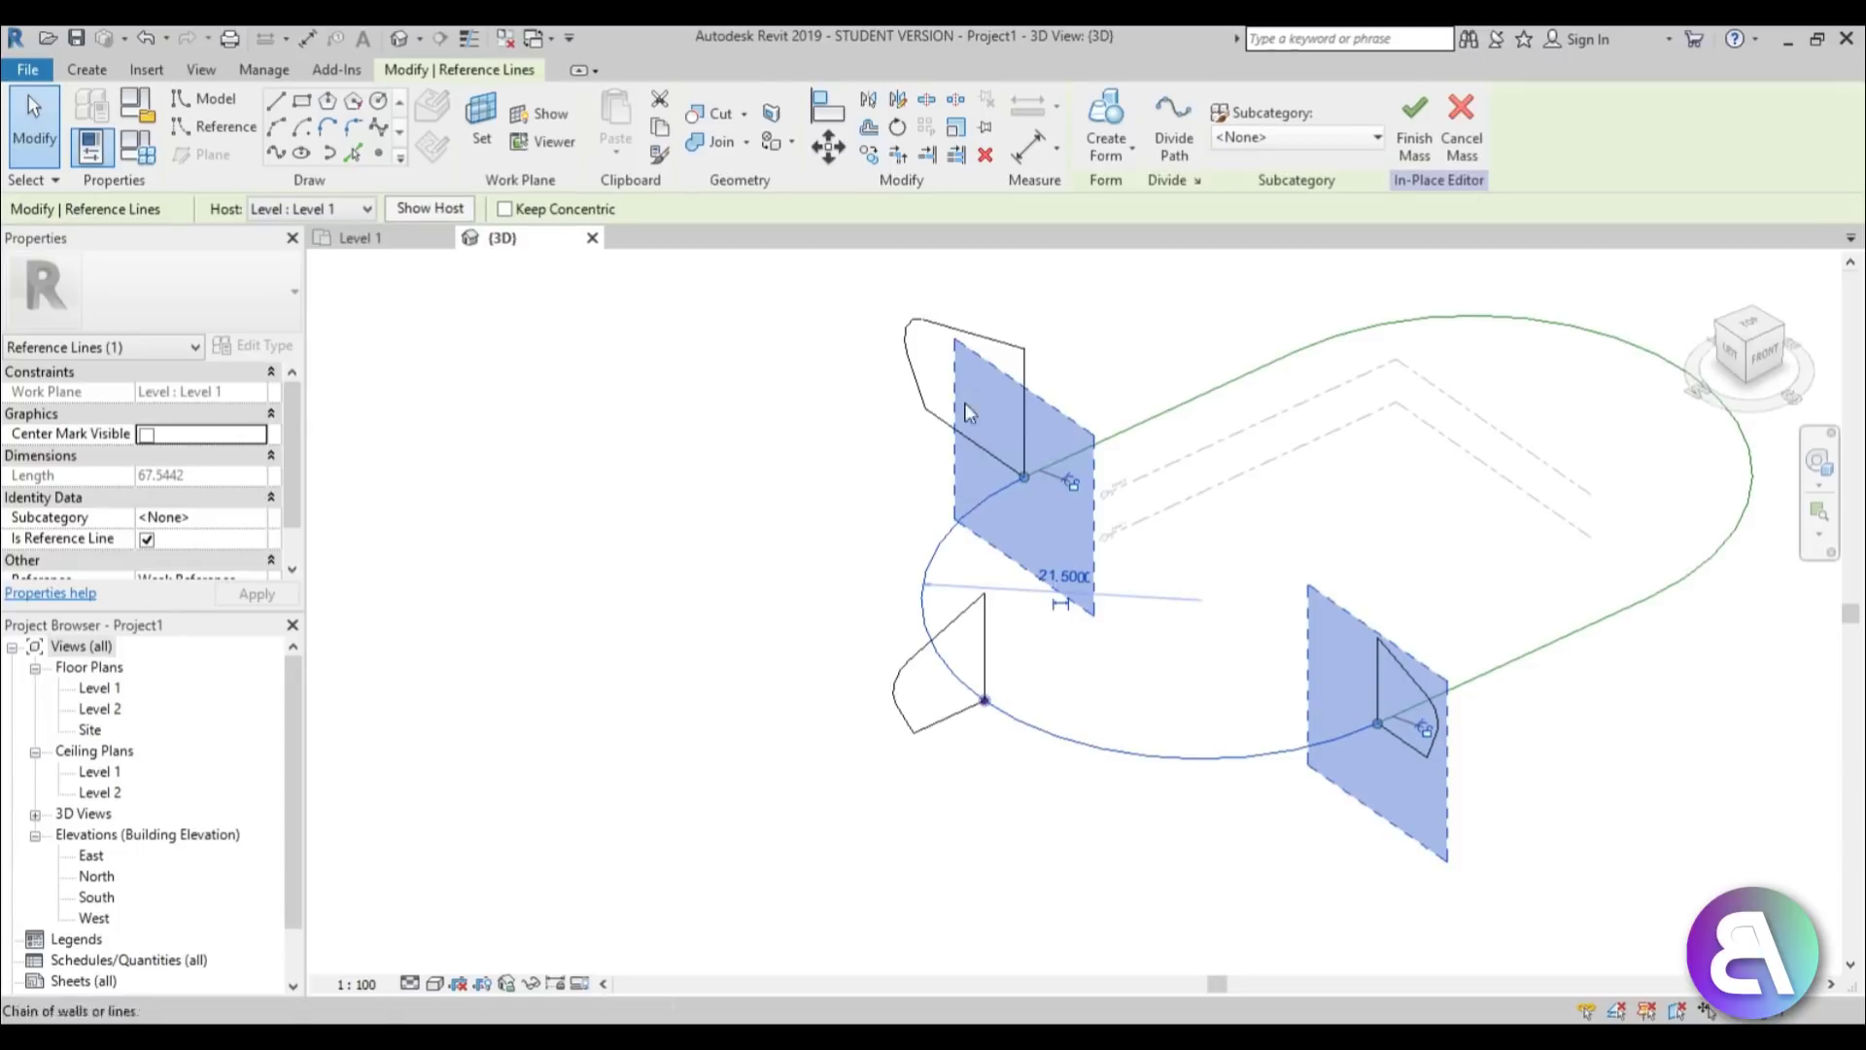
scroll(962, 363, up, 1)
key(Tab)
key(Tab)
ctrl+click(968, 331)
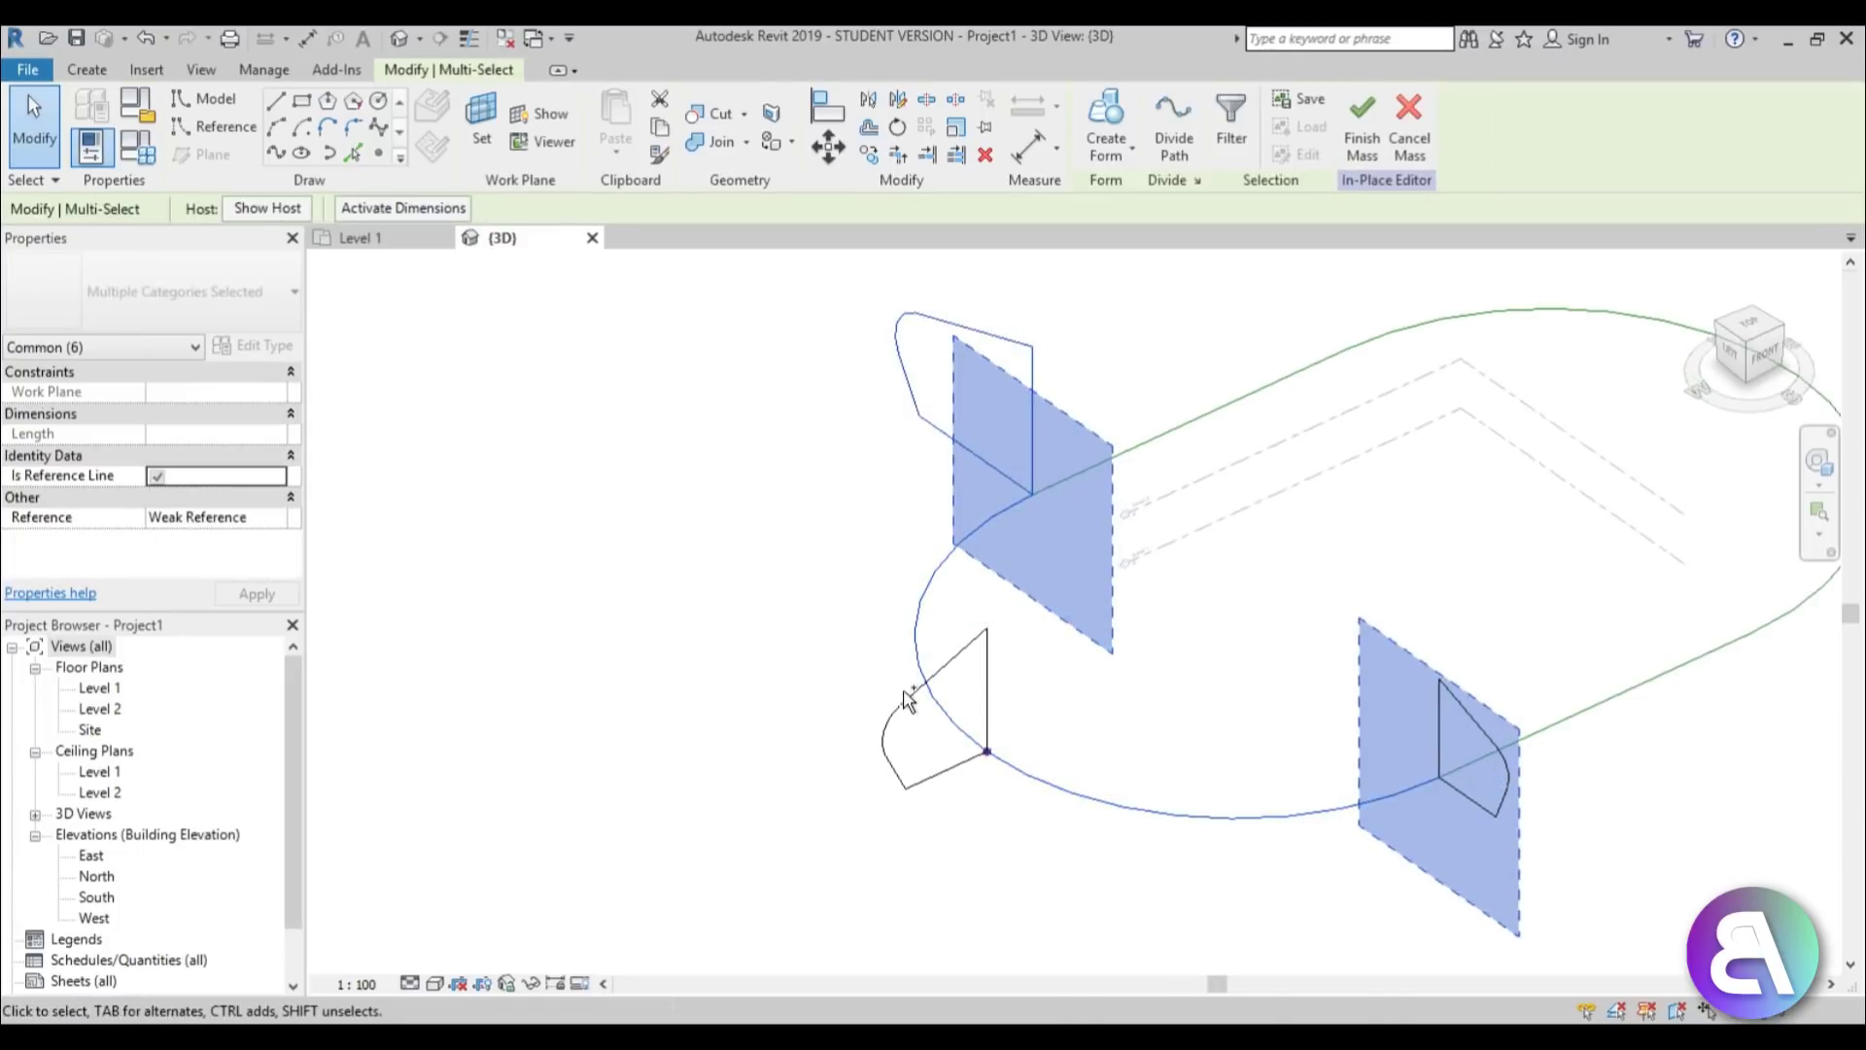
ctrl+click(1456, 793)
click(1106, 121)
Mirror a copy of the curved form in the Level 1 plan across a drawn vertical axis through the oval's centre.
scroll(1137, 633, down, 2)
shift+middle_drag(1179, 609, 1007, 502)
scroll(652, 661, up, 2)
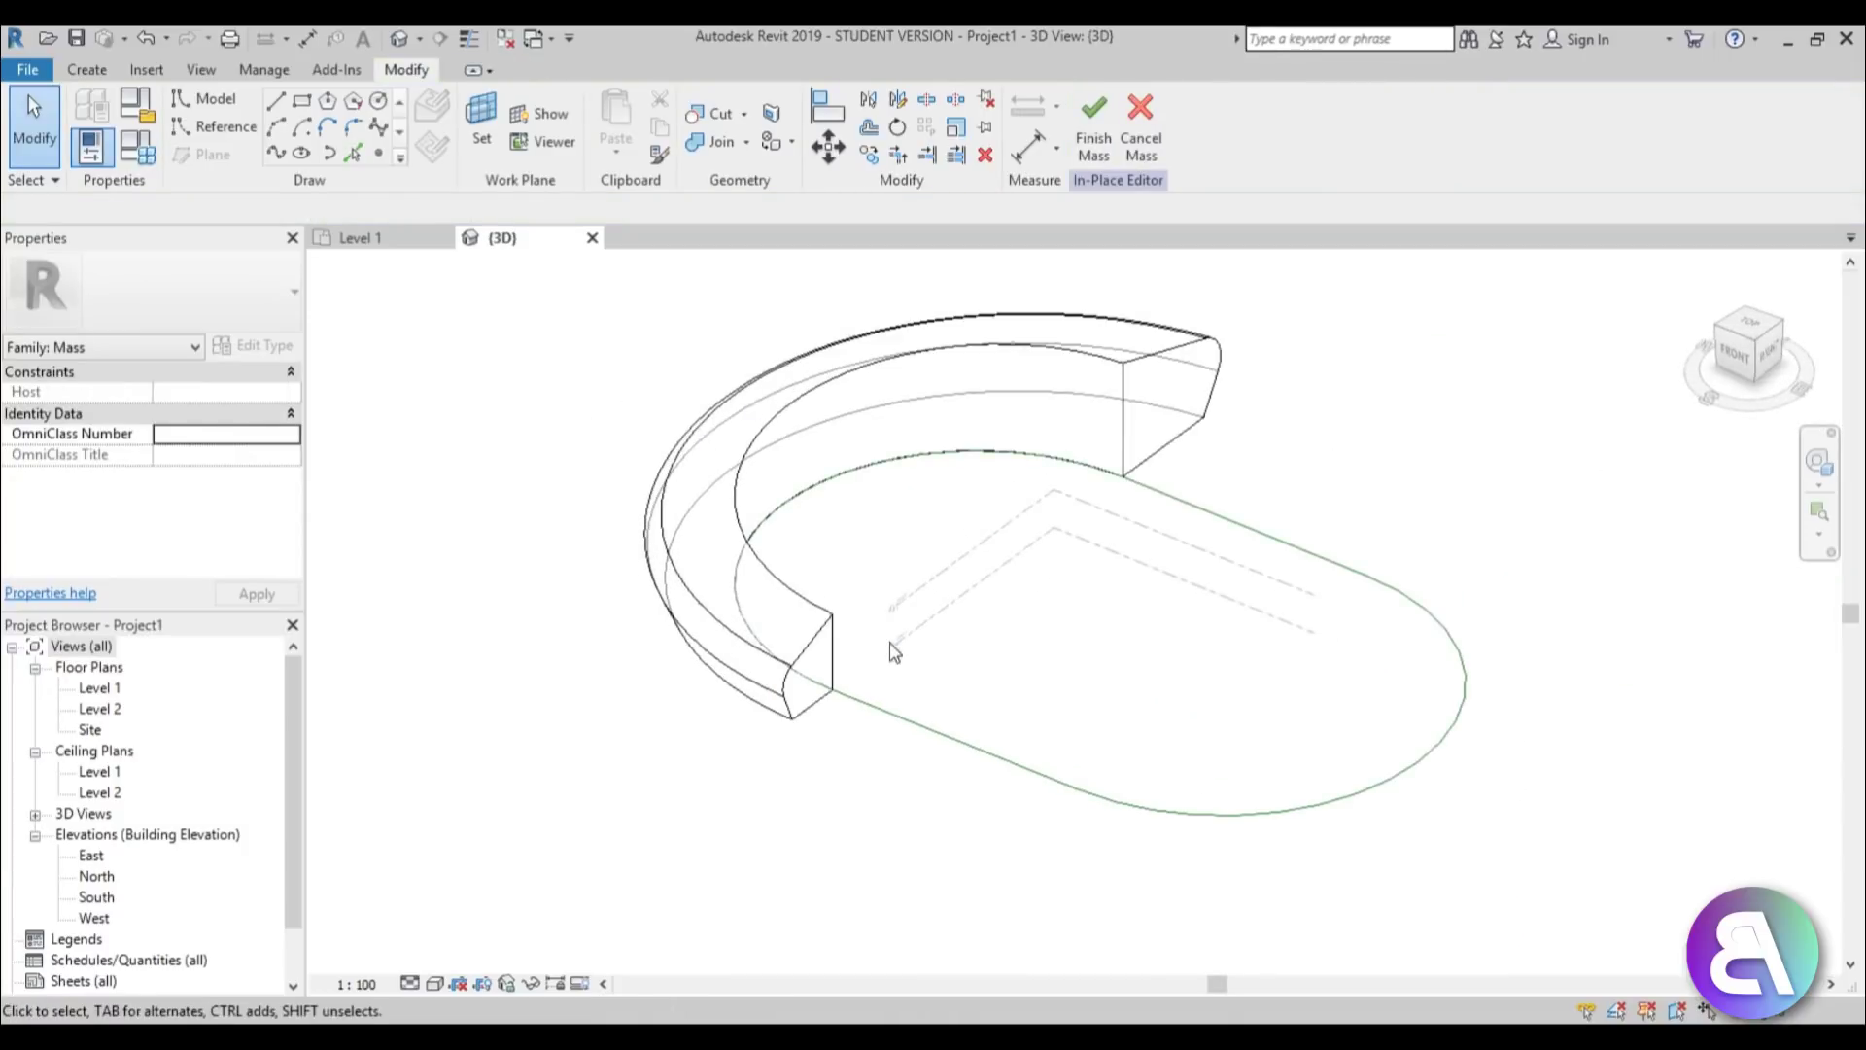
scroll(894, 652, down, 1)
click(833, 619)
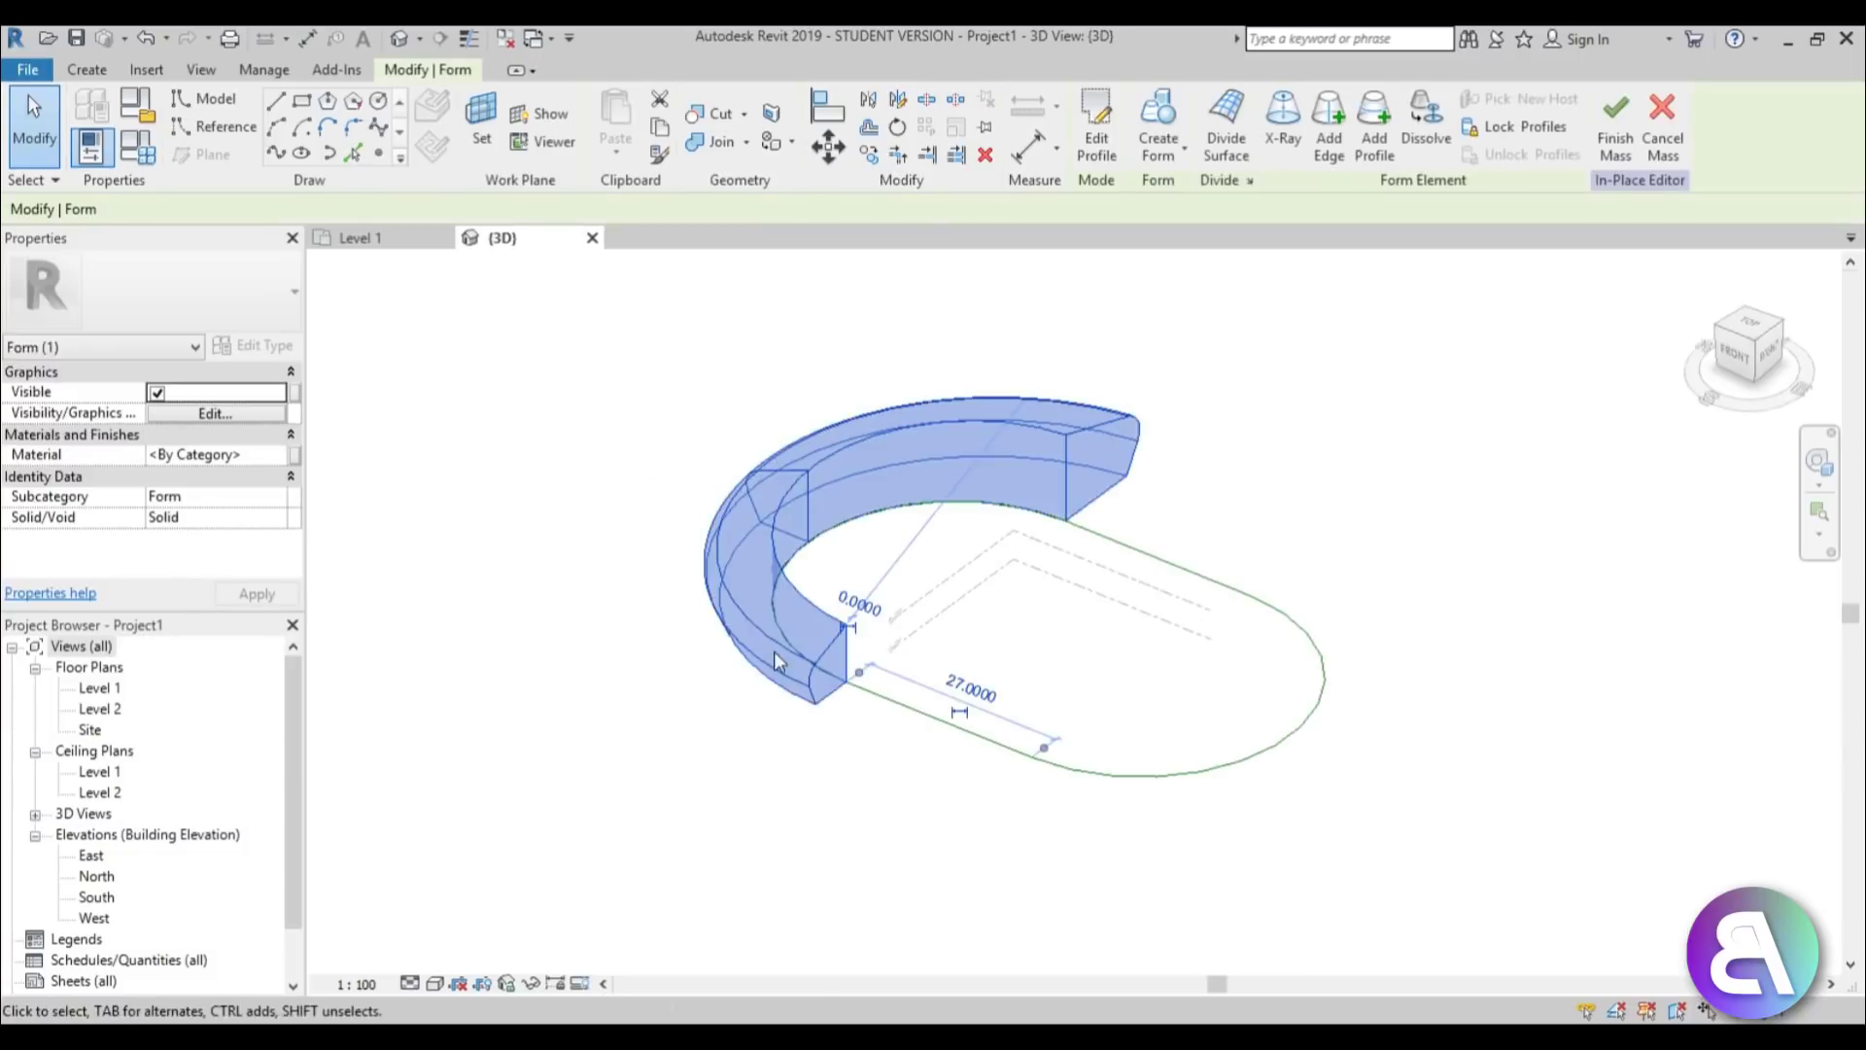
double_click(99, 689)
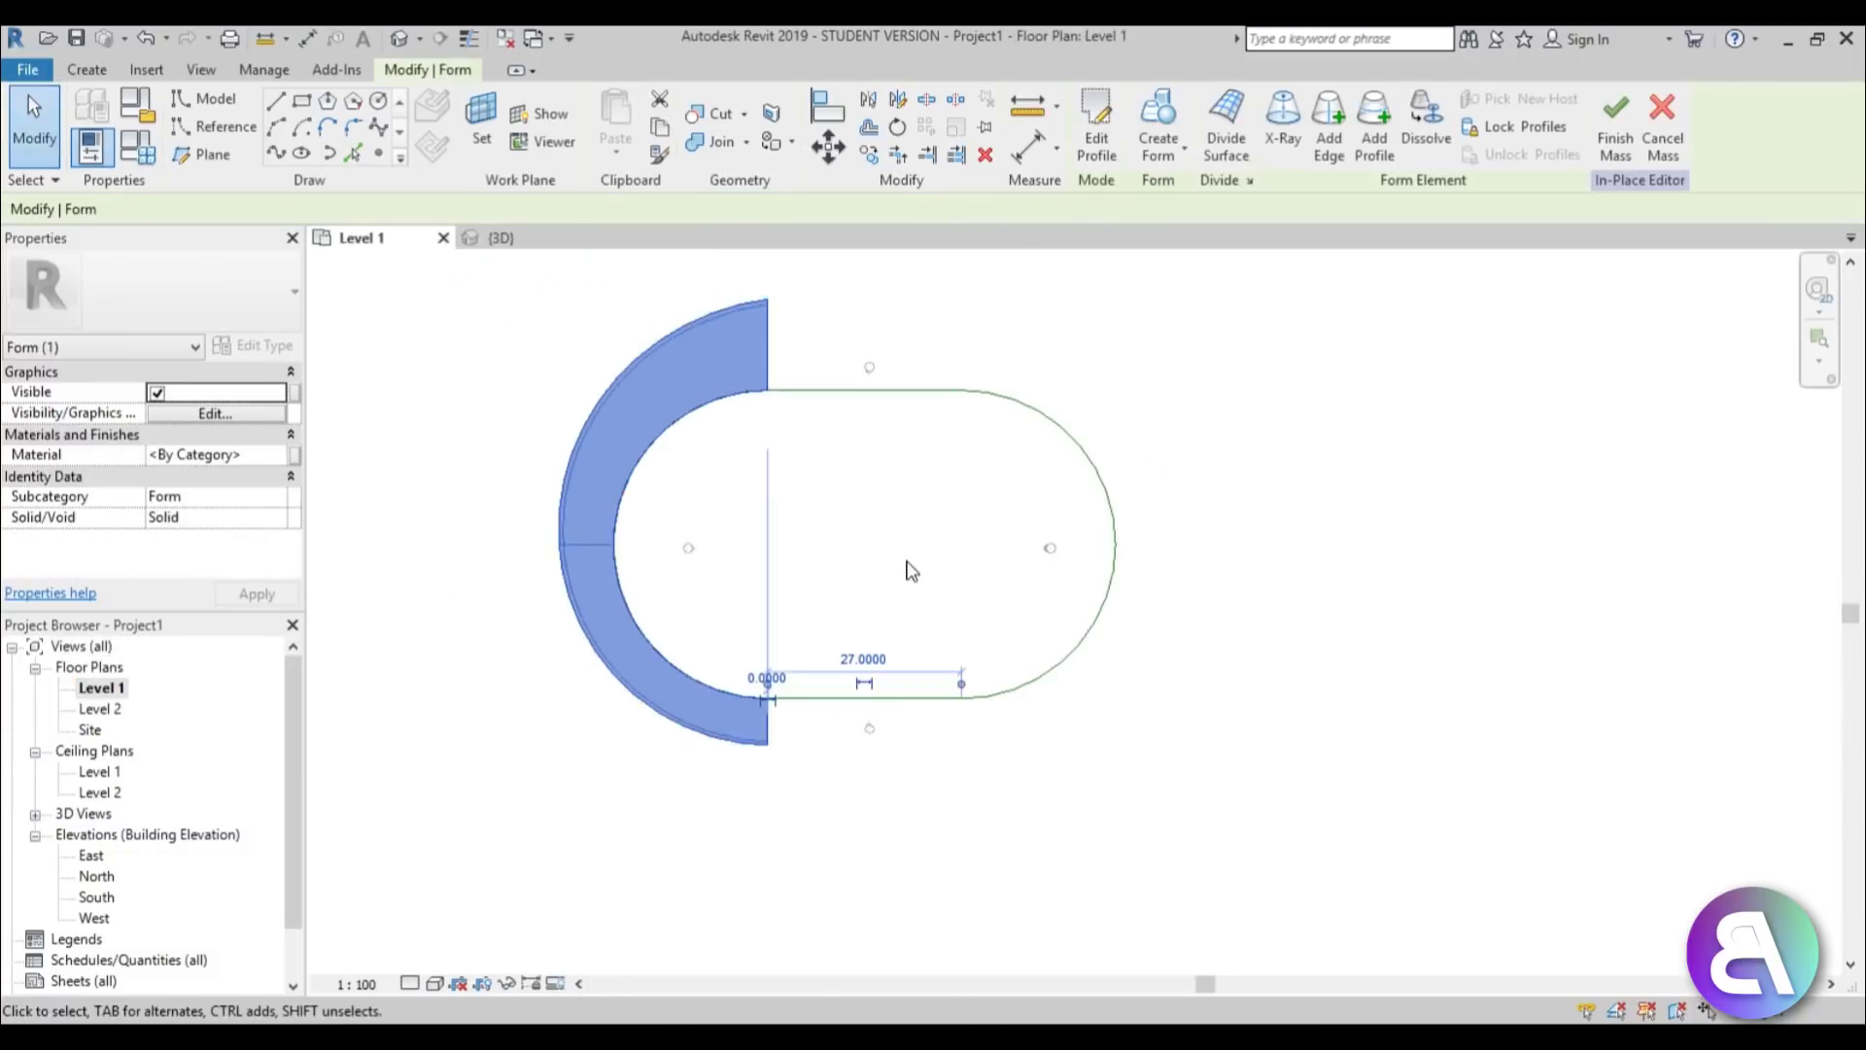
key(m)
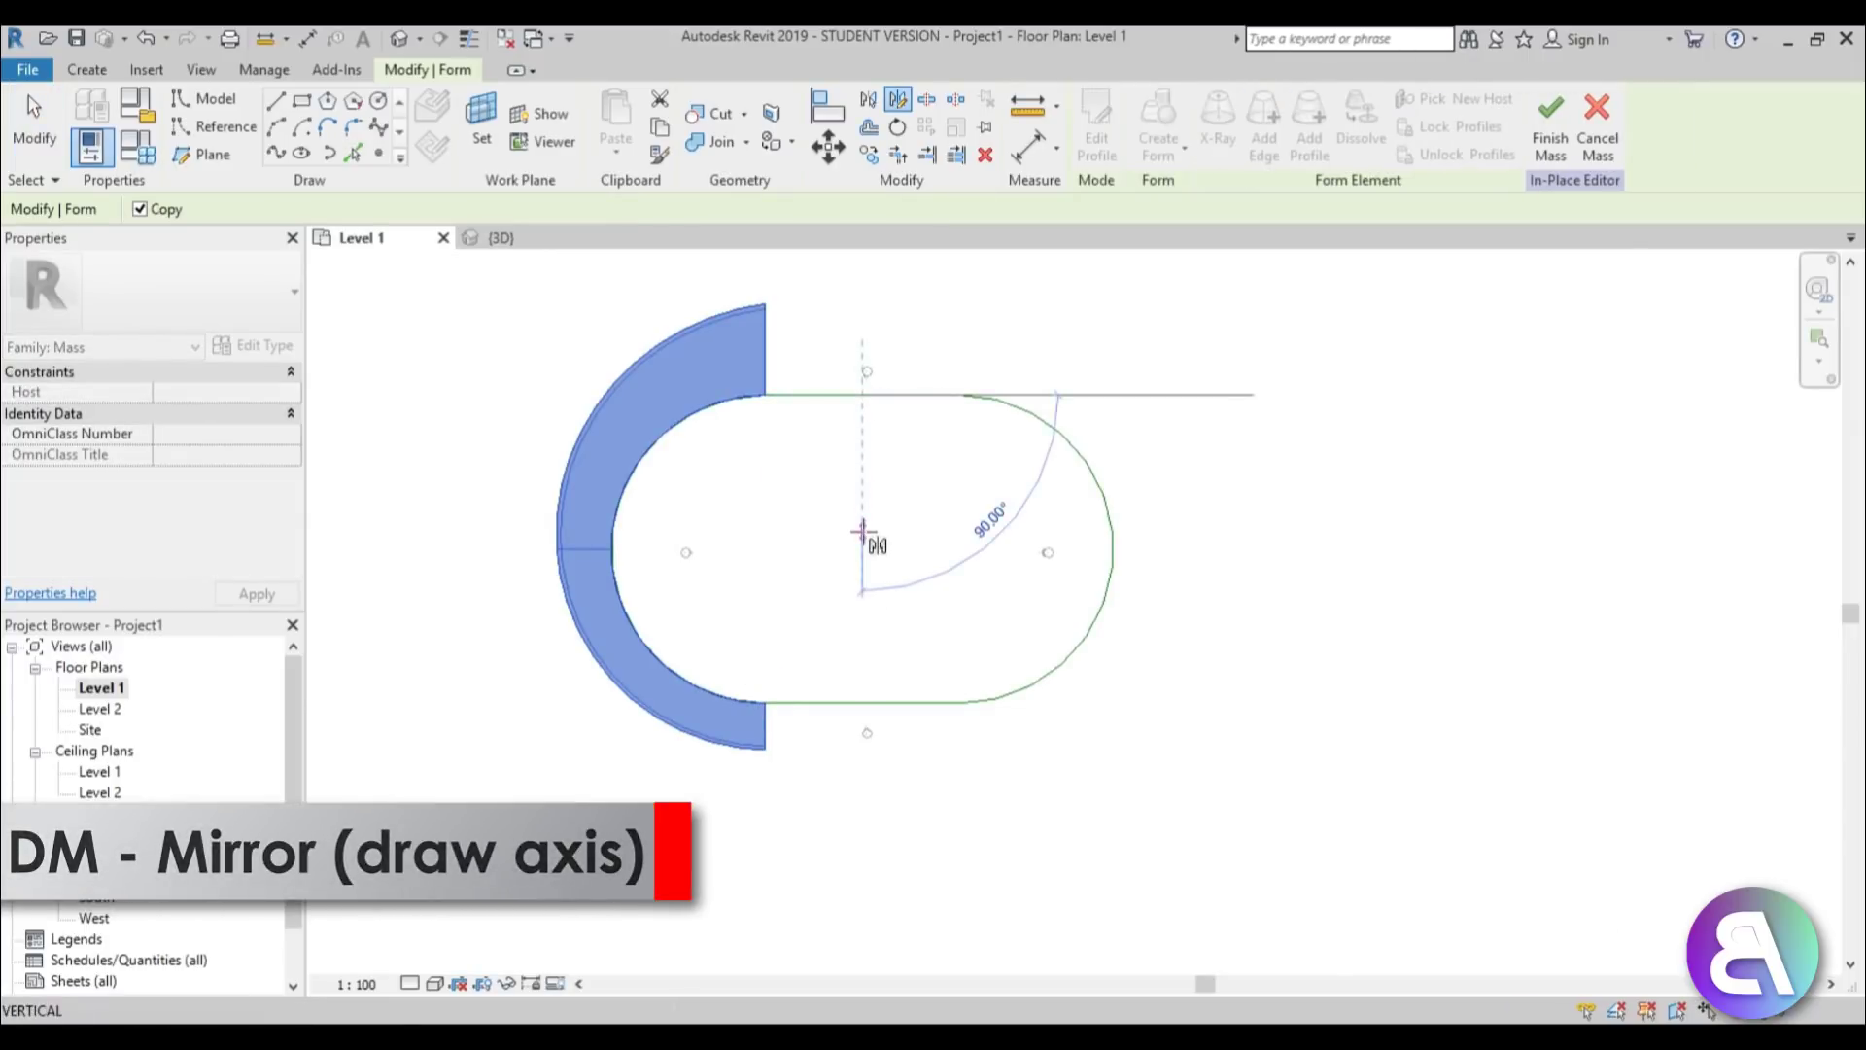
click(863, 533)
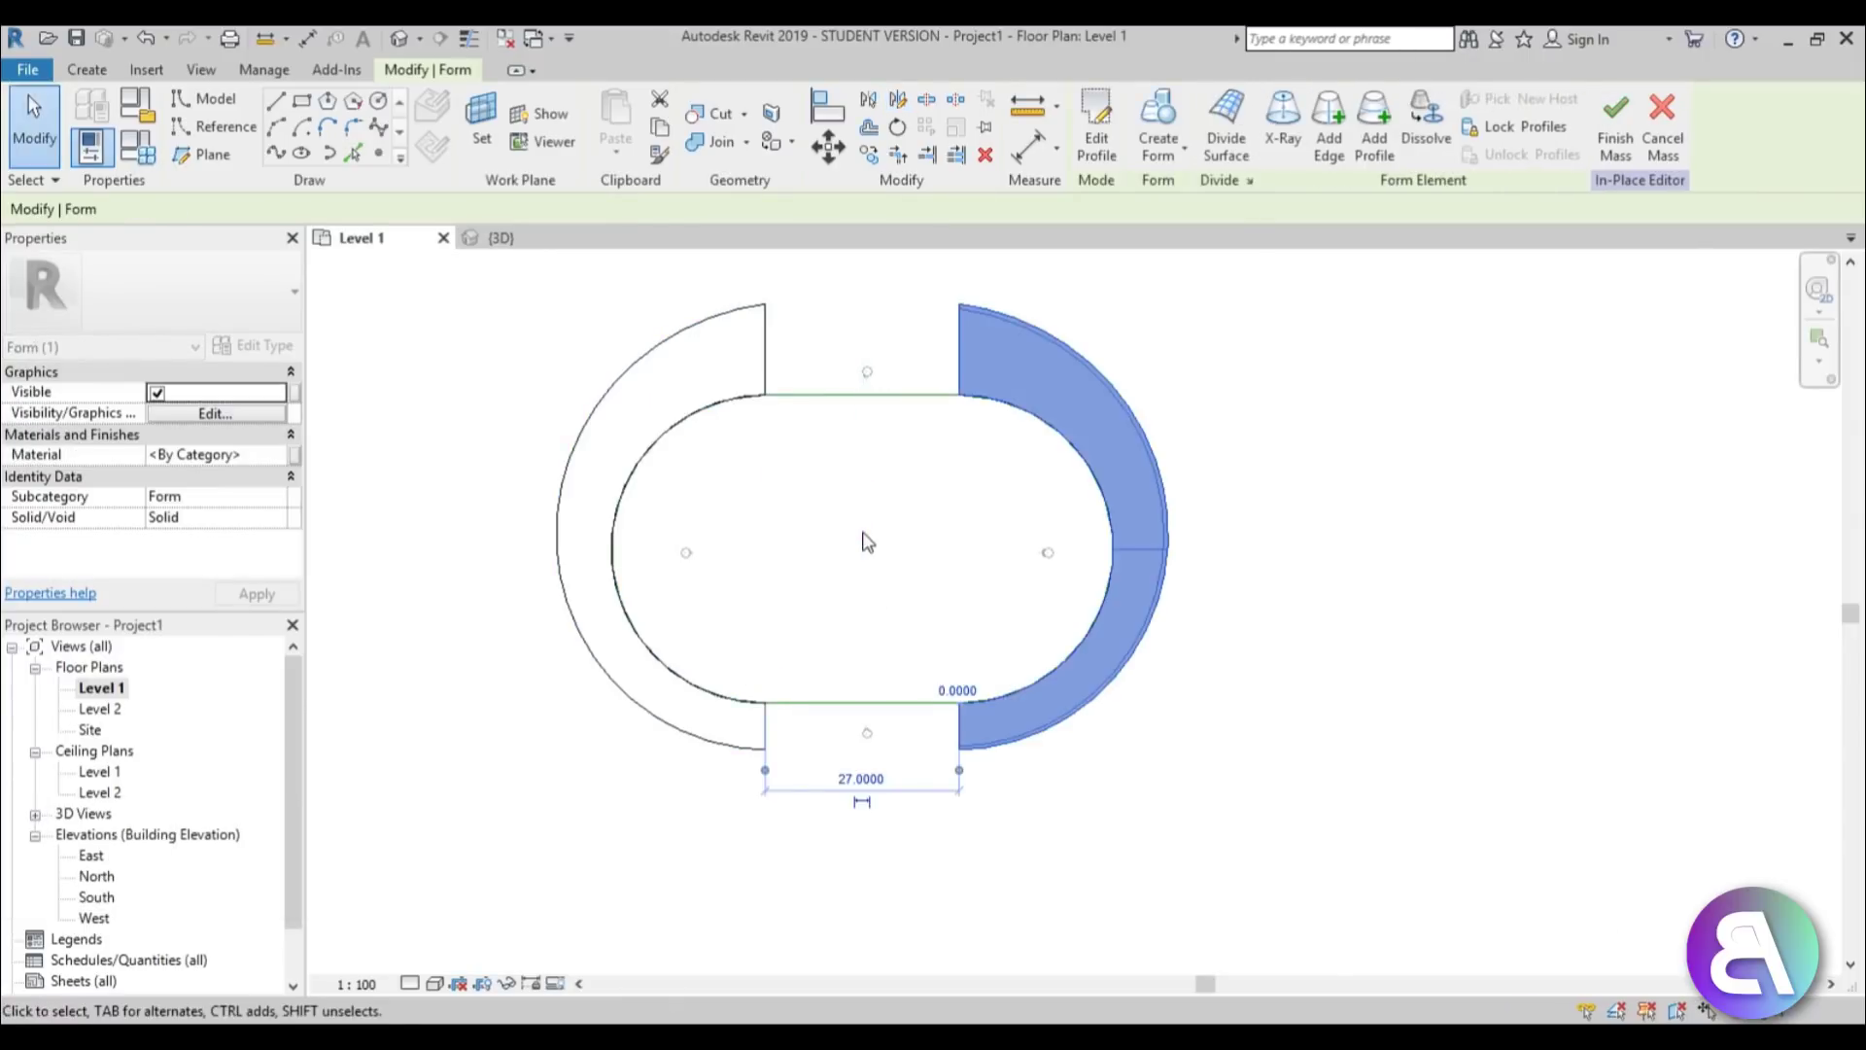
click(936, 535)
Create a straight form in 3D between the facing smaller end faces of the two curved forms.
click(399, 39)
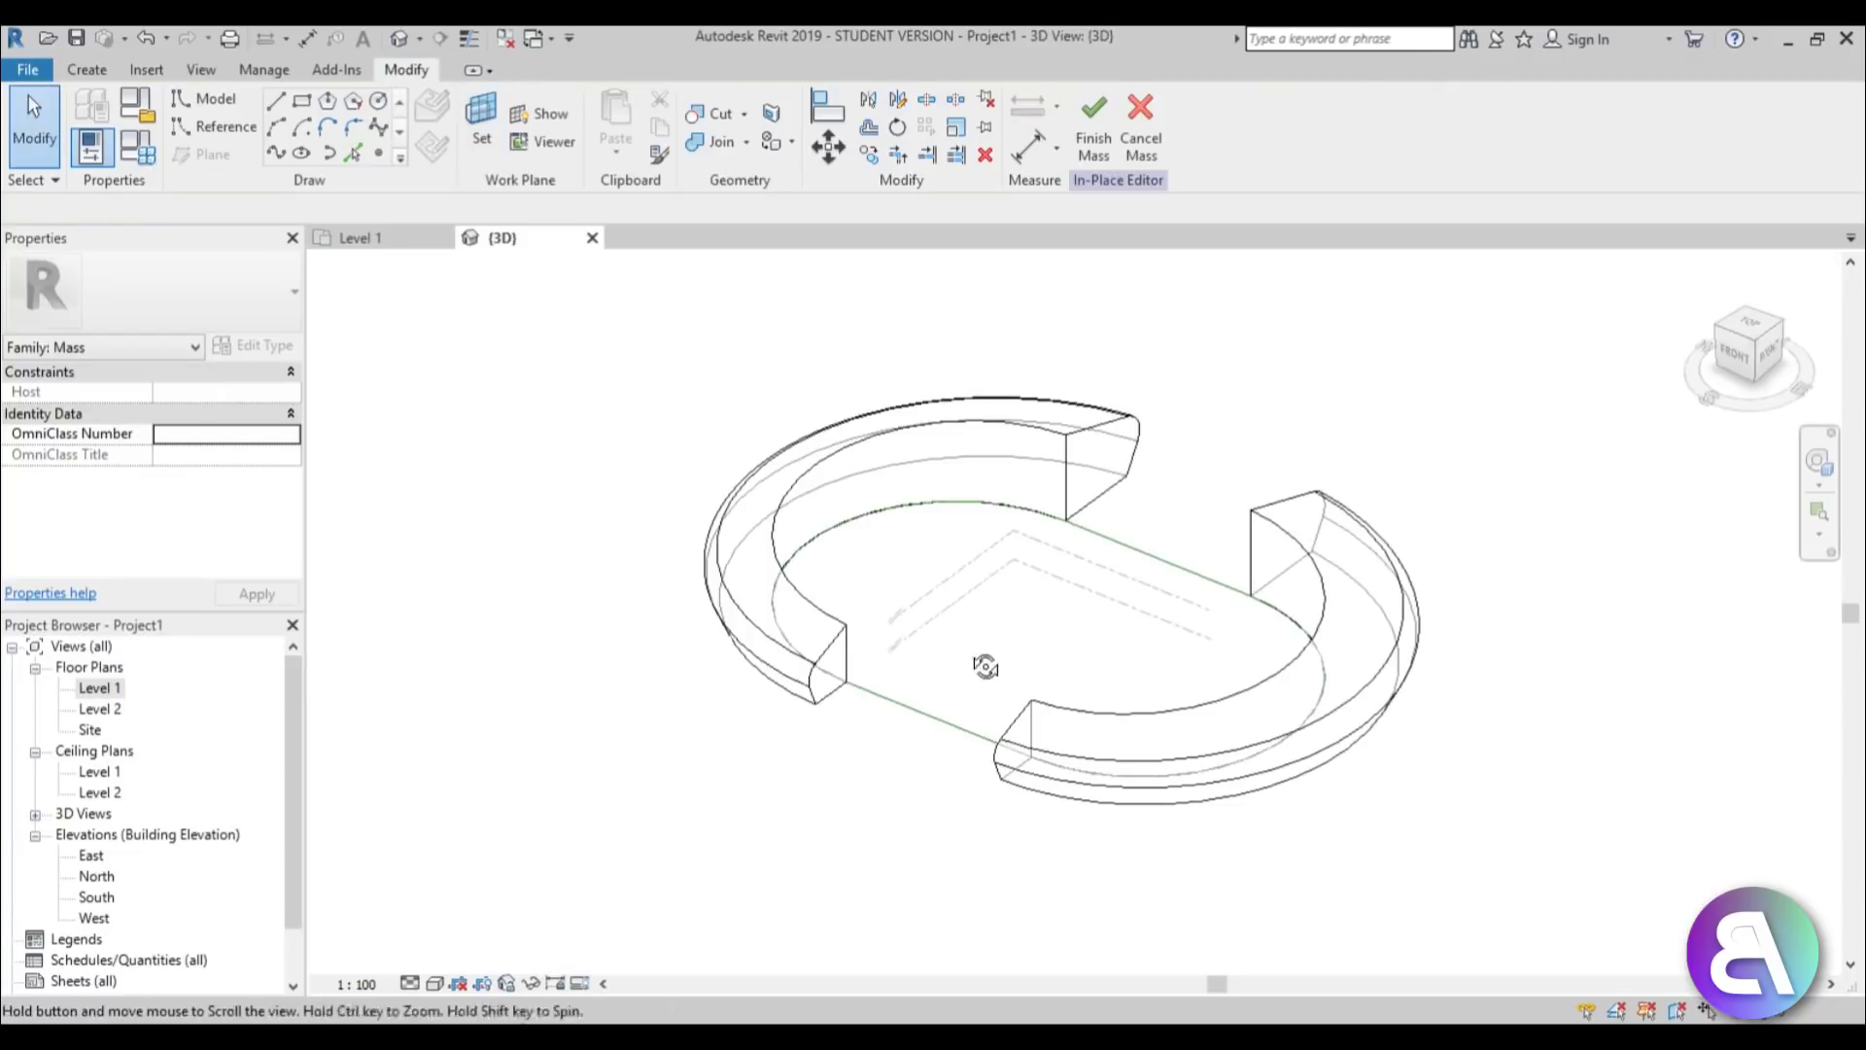
shift+middle_drag(985, 666, 908, 647)
scroll(754, 599, up, 2)
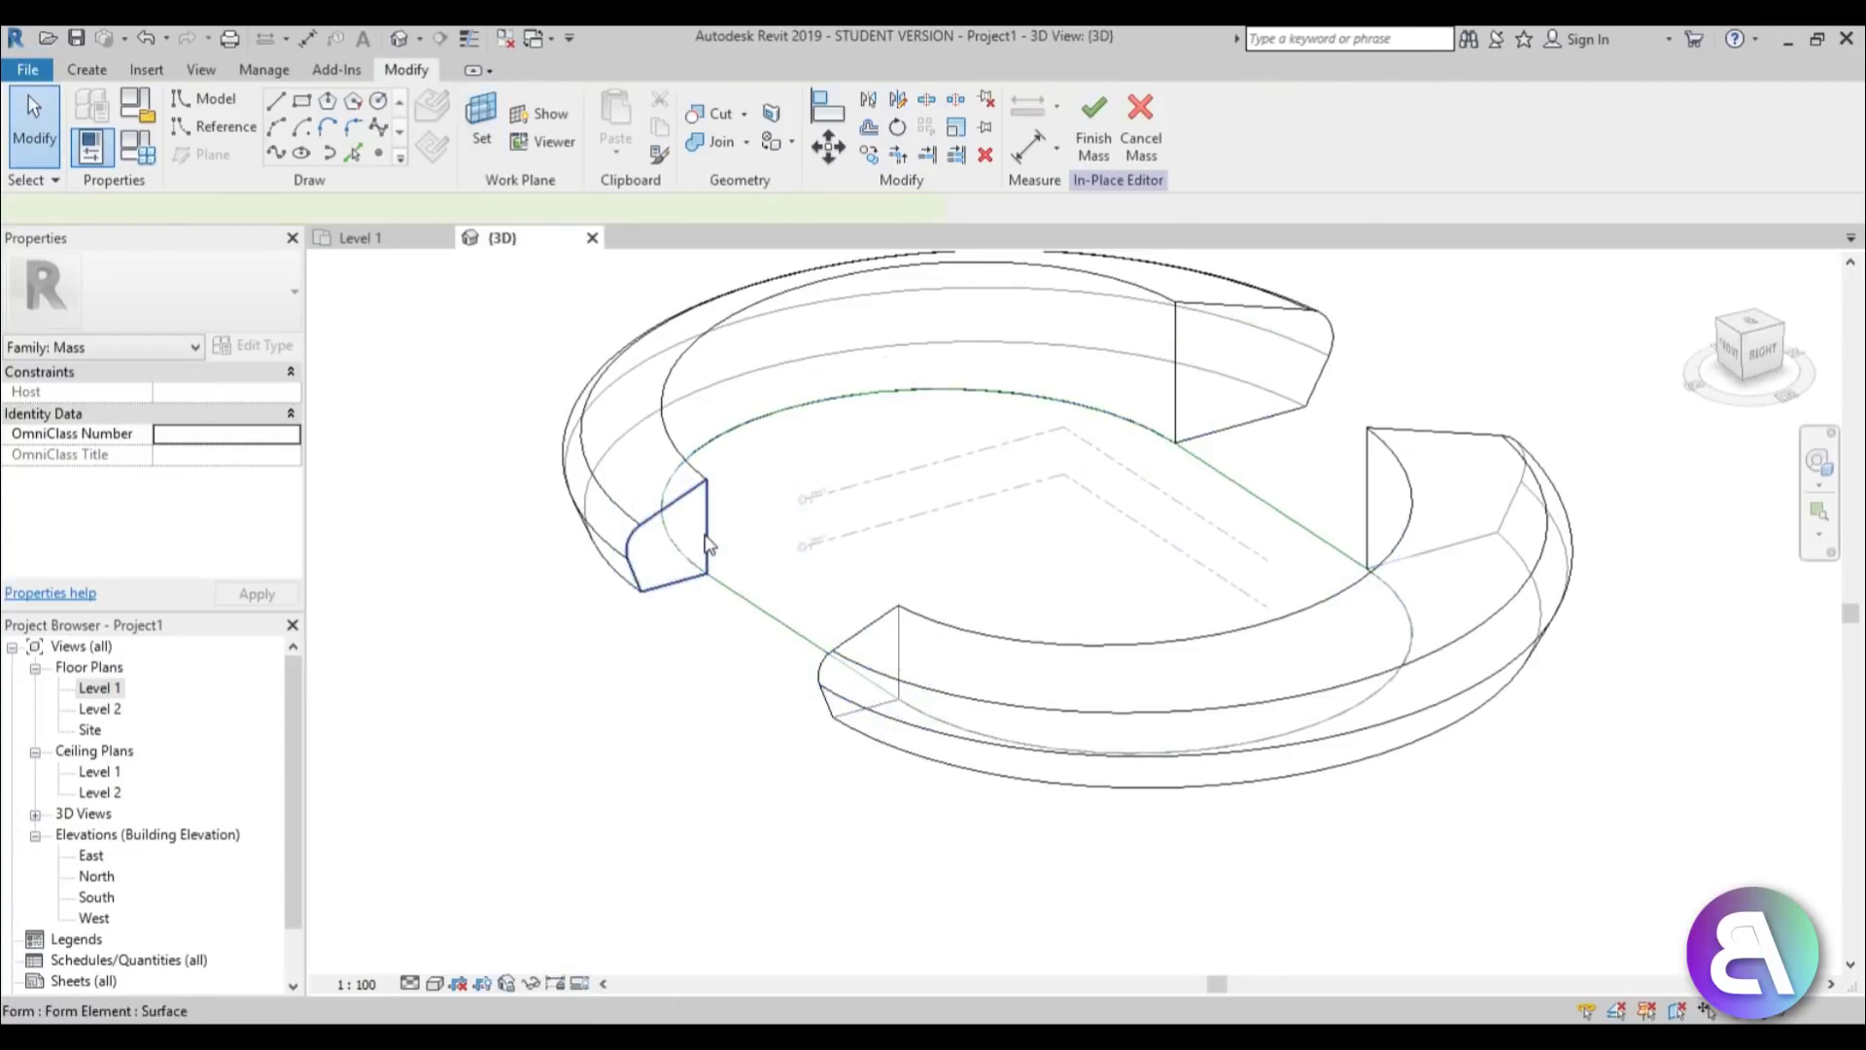
click(706, 545)
scroll(709, 593, down, 1)
shift+middle_drag(709, 671, 1227, 695)
scroll(1166, 359, up, 3)
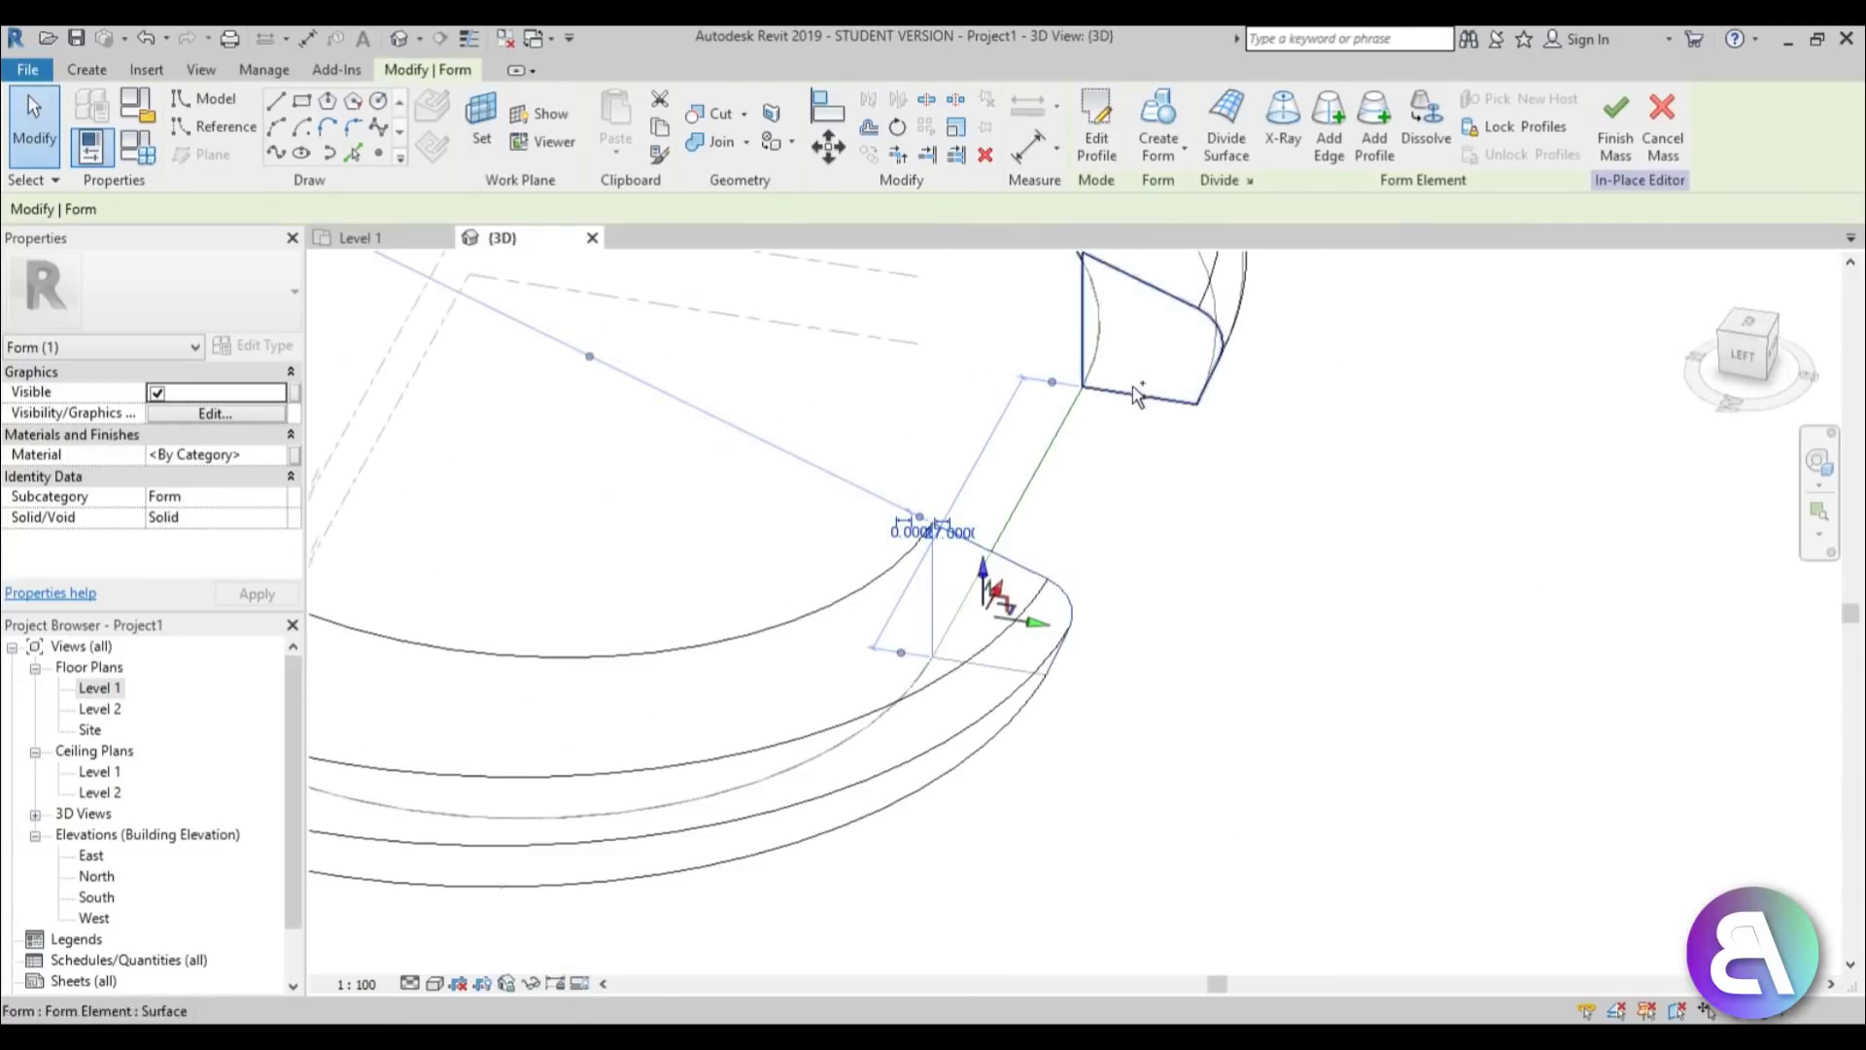
ctrl+click(1135, 394)
click(1158, 121)
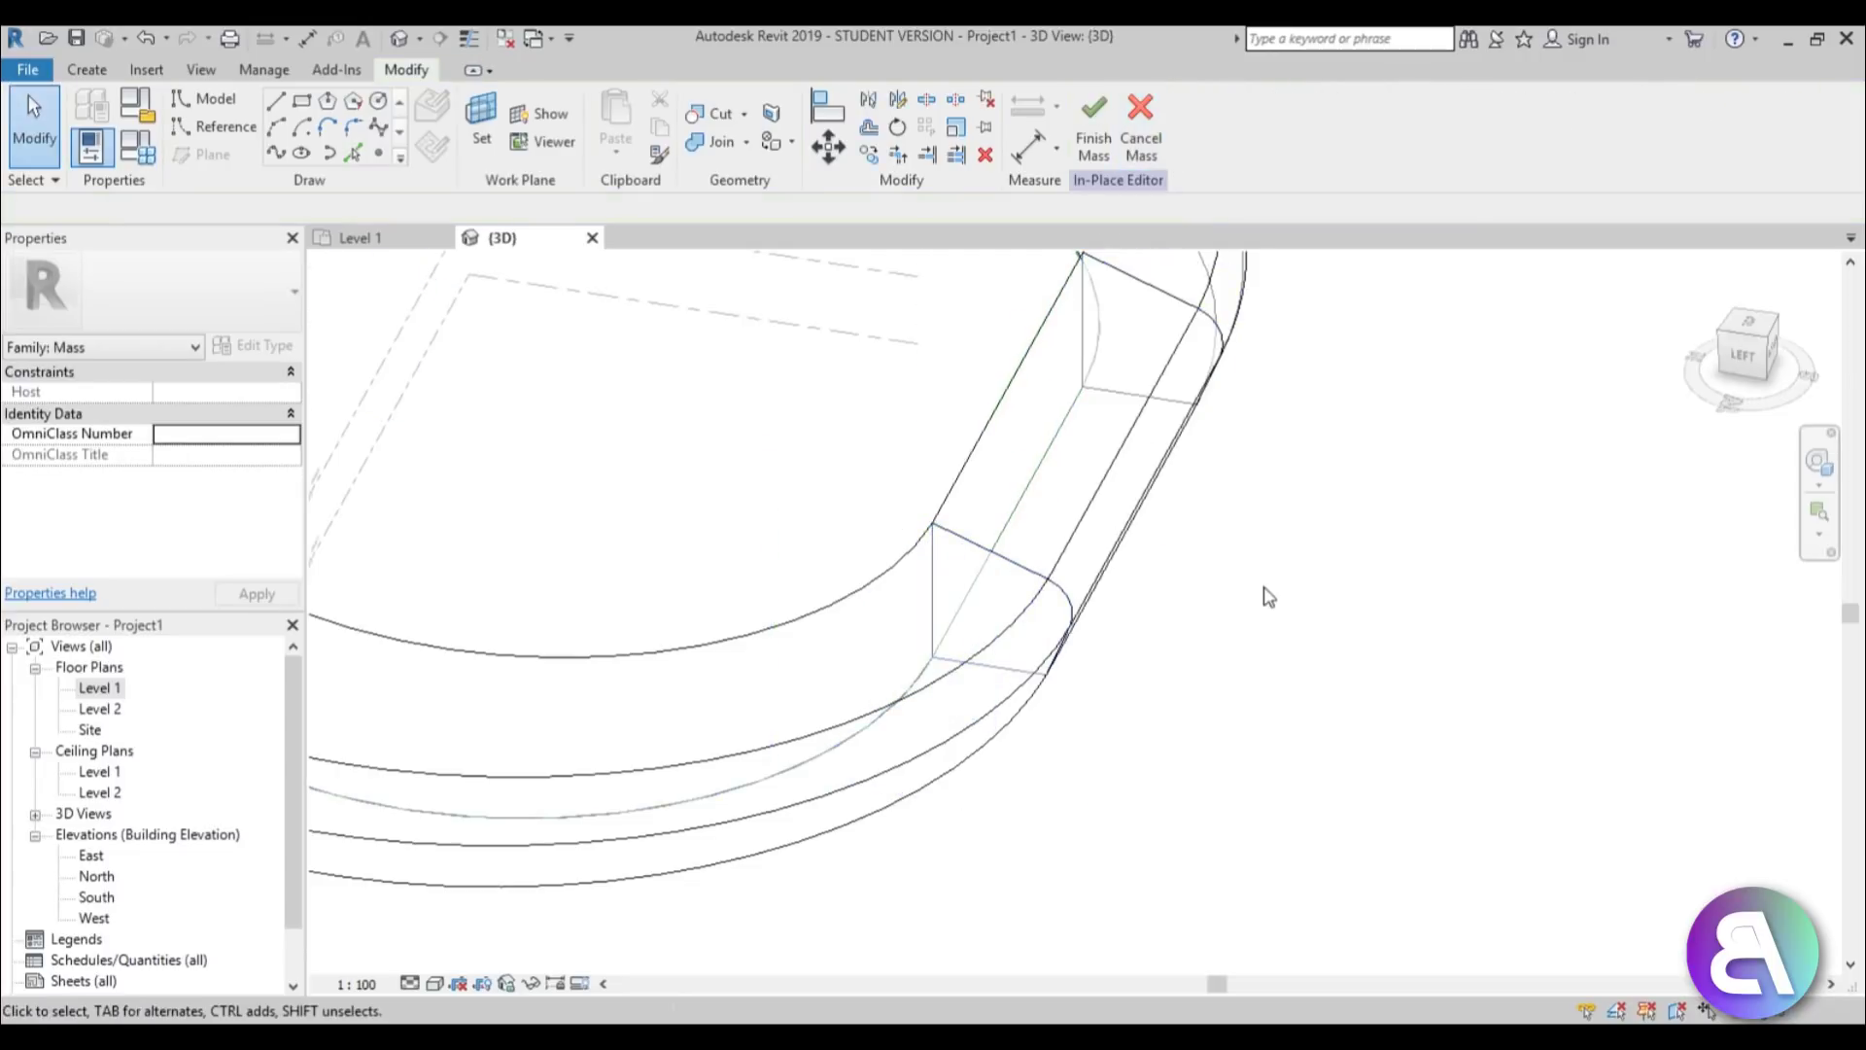
Close the ring by creating a form between the facing larger end faces of the two curved forms.
scroll(1264, 593, down, 4)
shift+middle_drag(1263, 596, 1163, 703)
scroll(992, 537, up, 5)
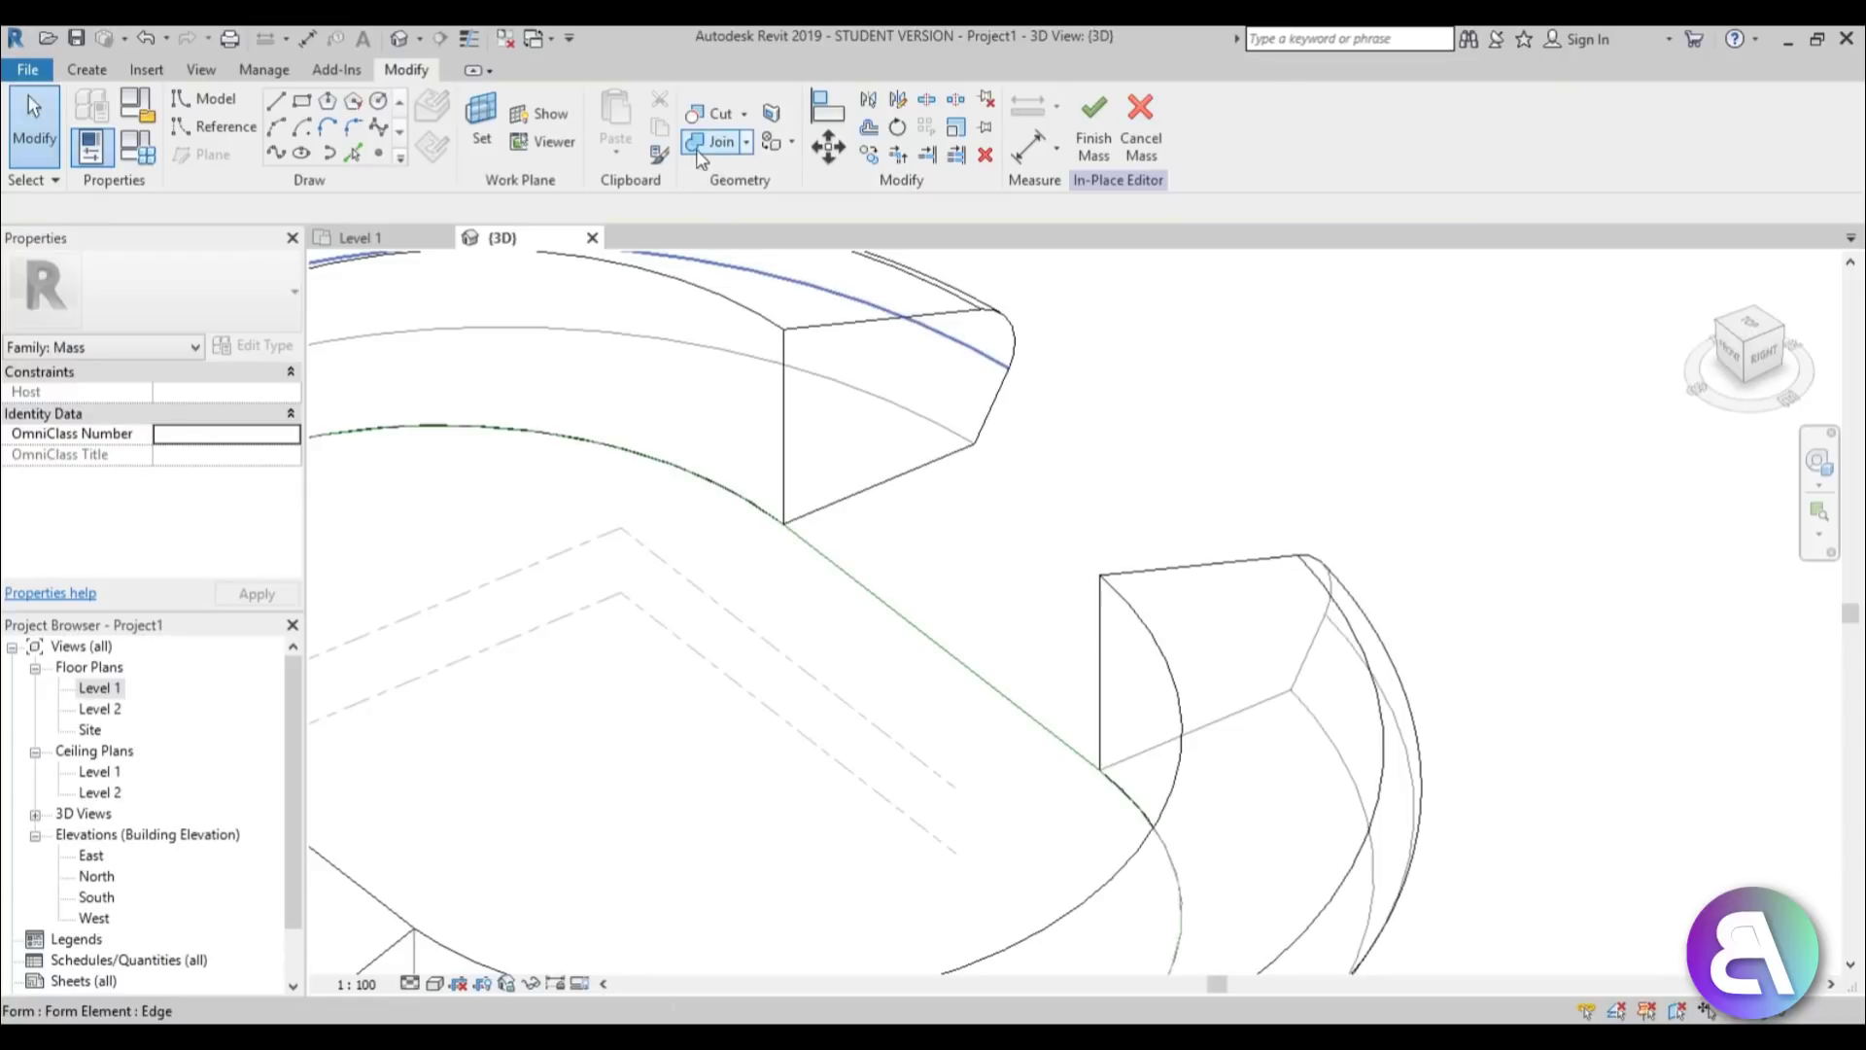
click(906, 473)
scroll(832, 654, down, 4)
shift+middle_drag(832, 654, 619, 424)
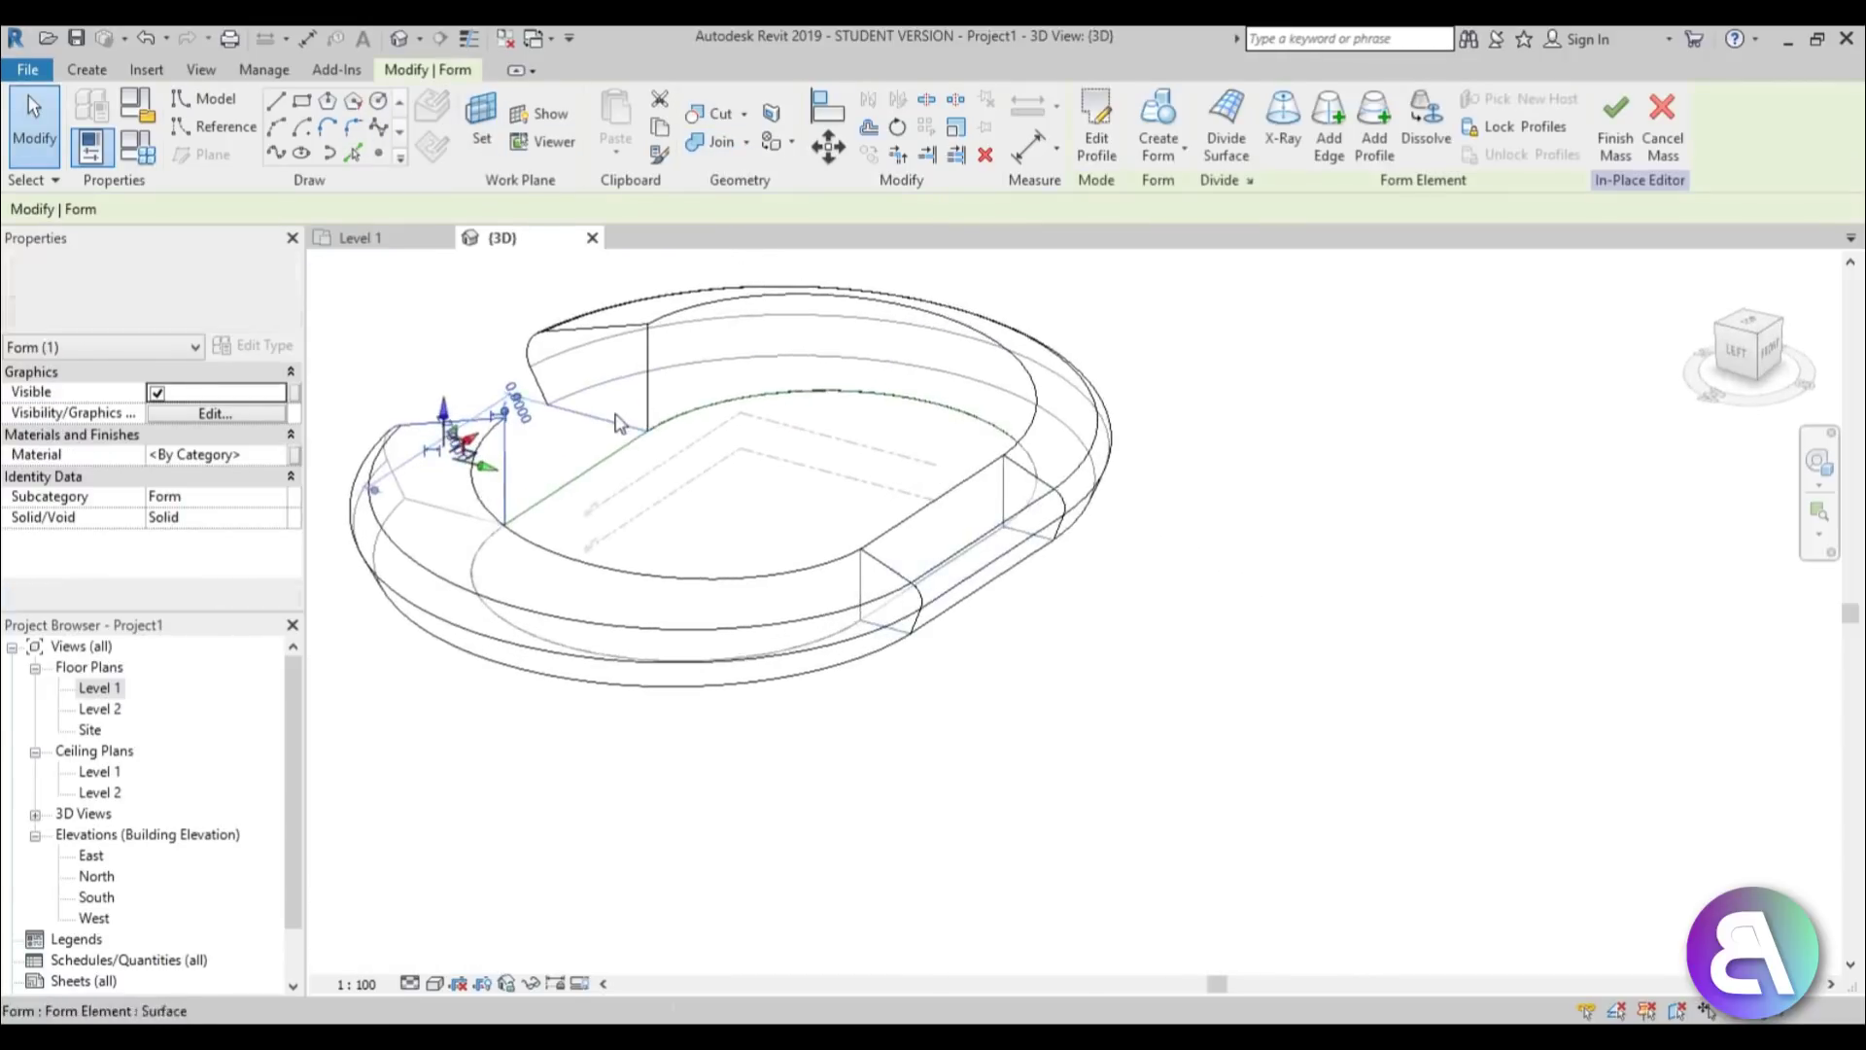
scroll(619, 424, up, 2)
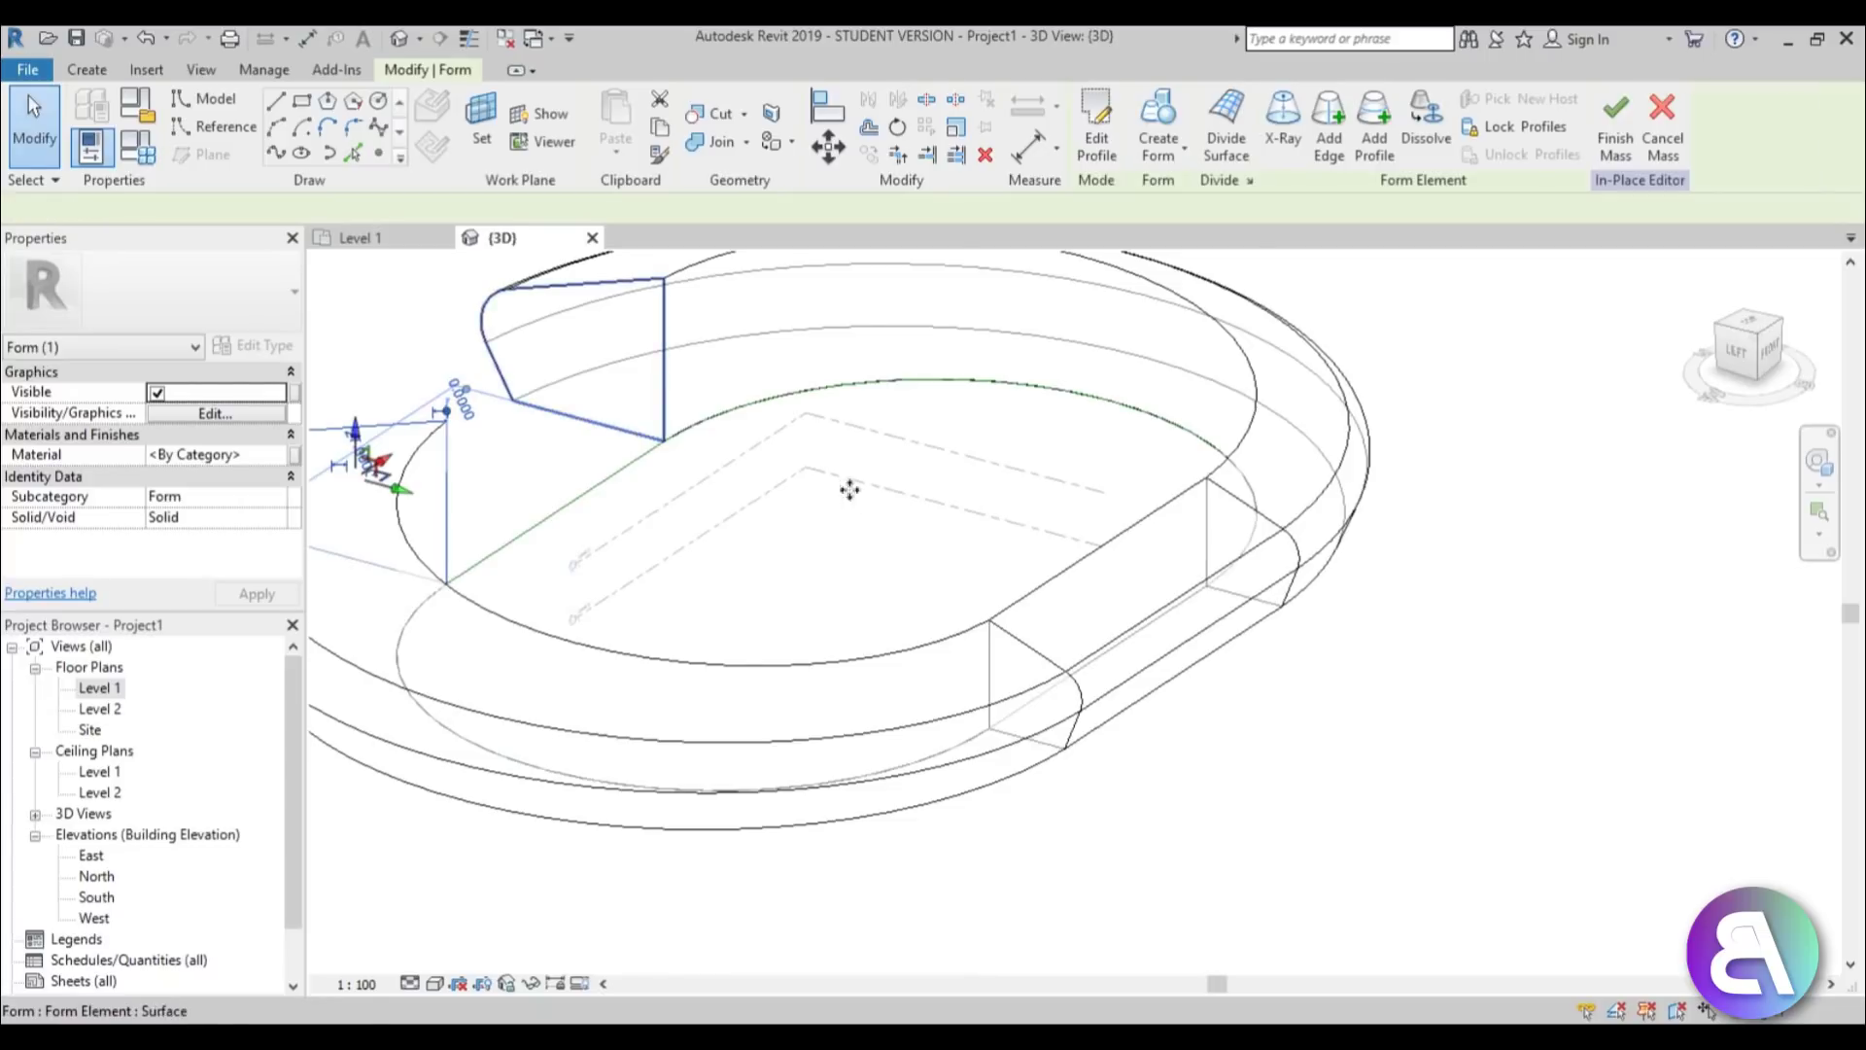
ctrl+click(583, 370)
scroll(849, 489, down, 3)
shift+middle_drag(850, 489, 726, 566)
scroll(827, 505, up, 1)
shift+middle_drag(860, 418, 943, 681)
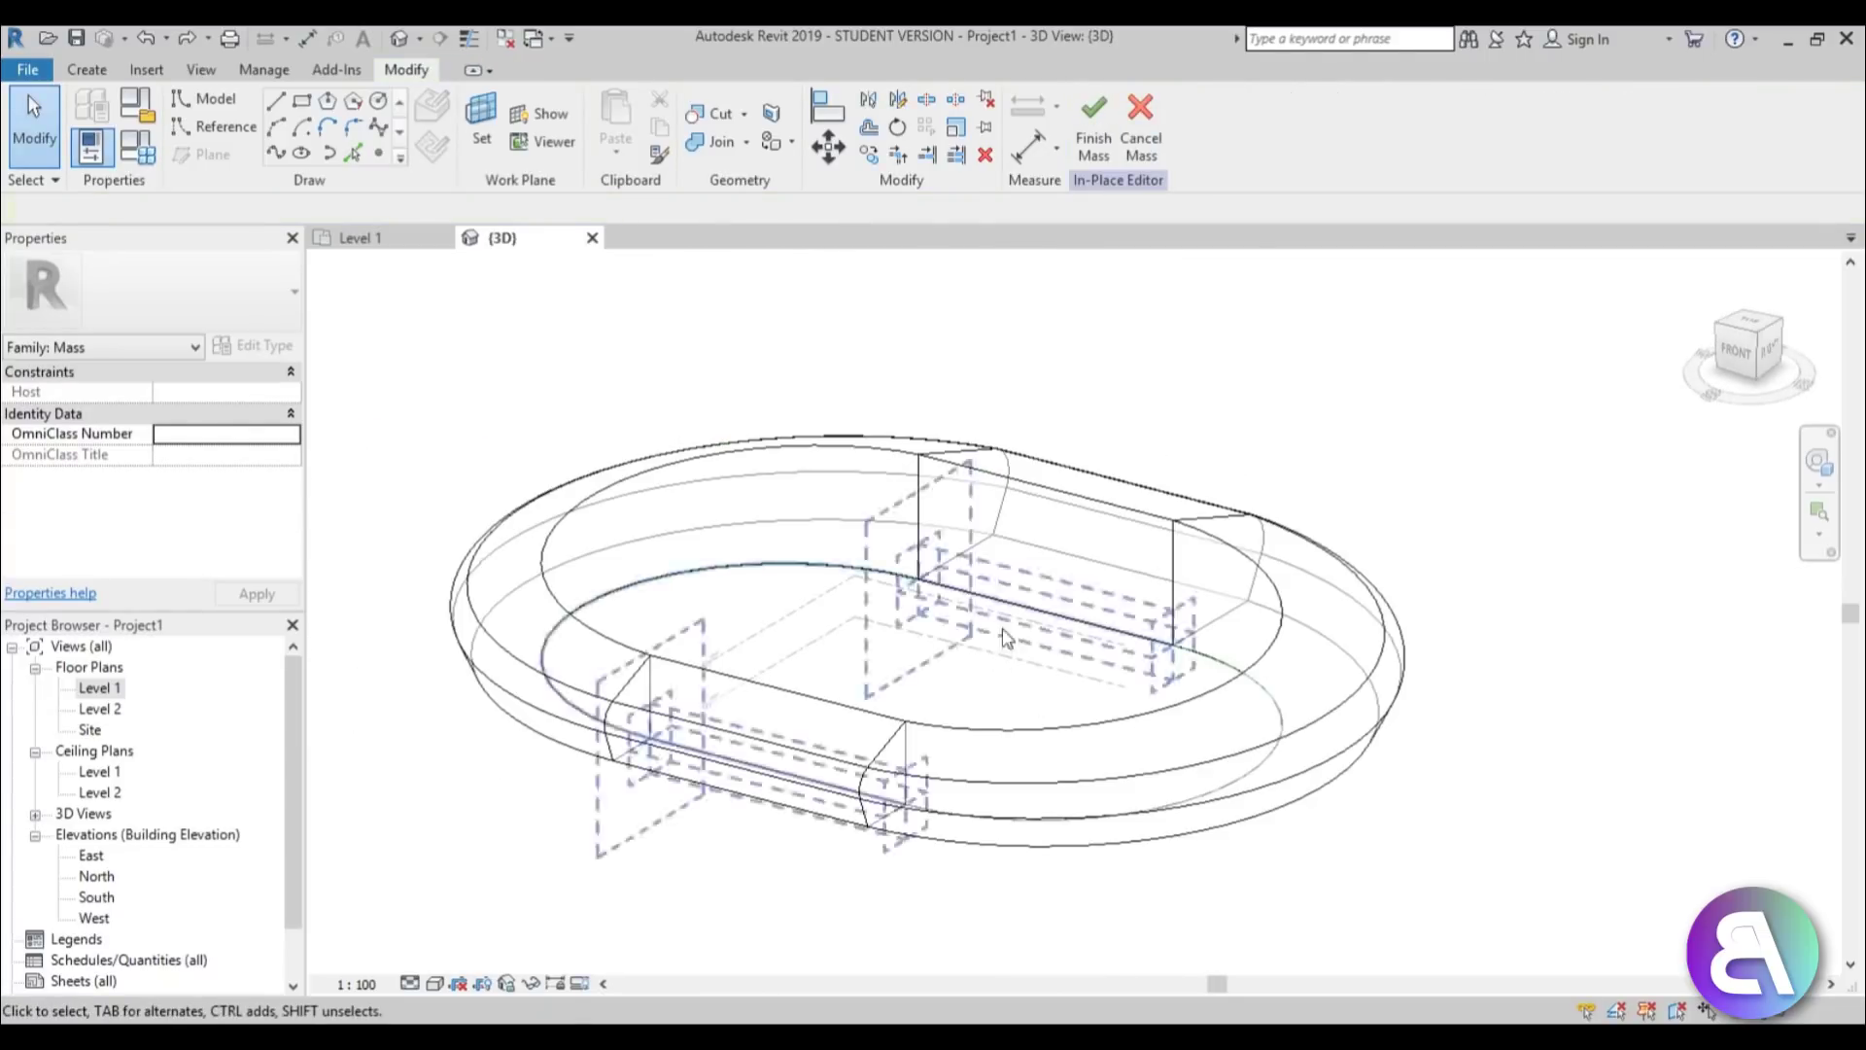
Switch the 3D view to a shaded visual style.
click(441, 984)
click(464, 933)
mouse_move(1116, 688)
shift+middle_down()
mouse_move(1076, 635)
mouse_move(725, 656)
mouse_move(1012, 796)
mouse_move(1416, 804)
shift+middle_up()
shift+middle_drag(928, 870, 908, 878)
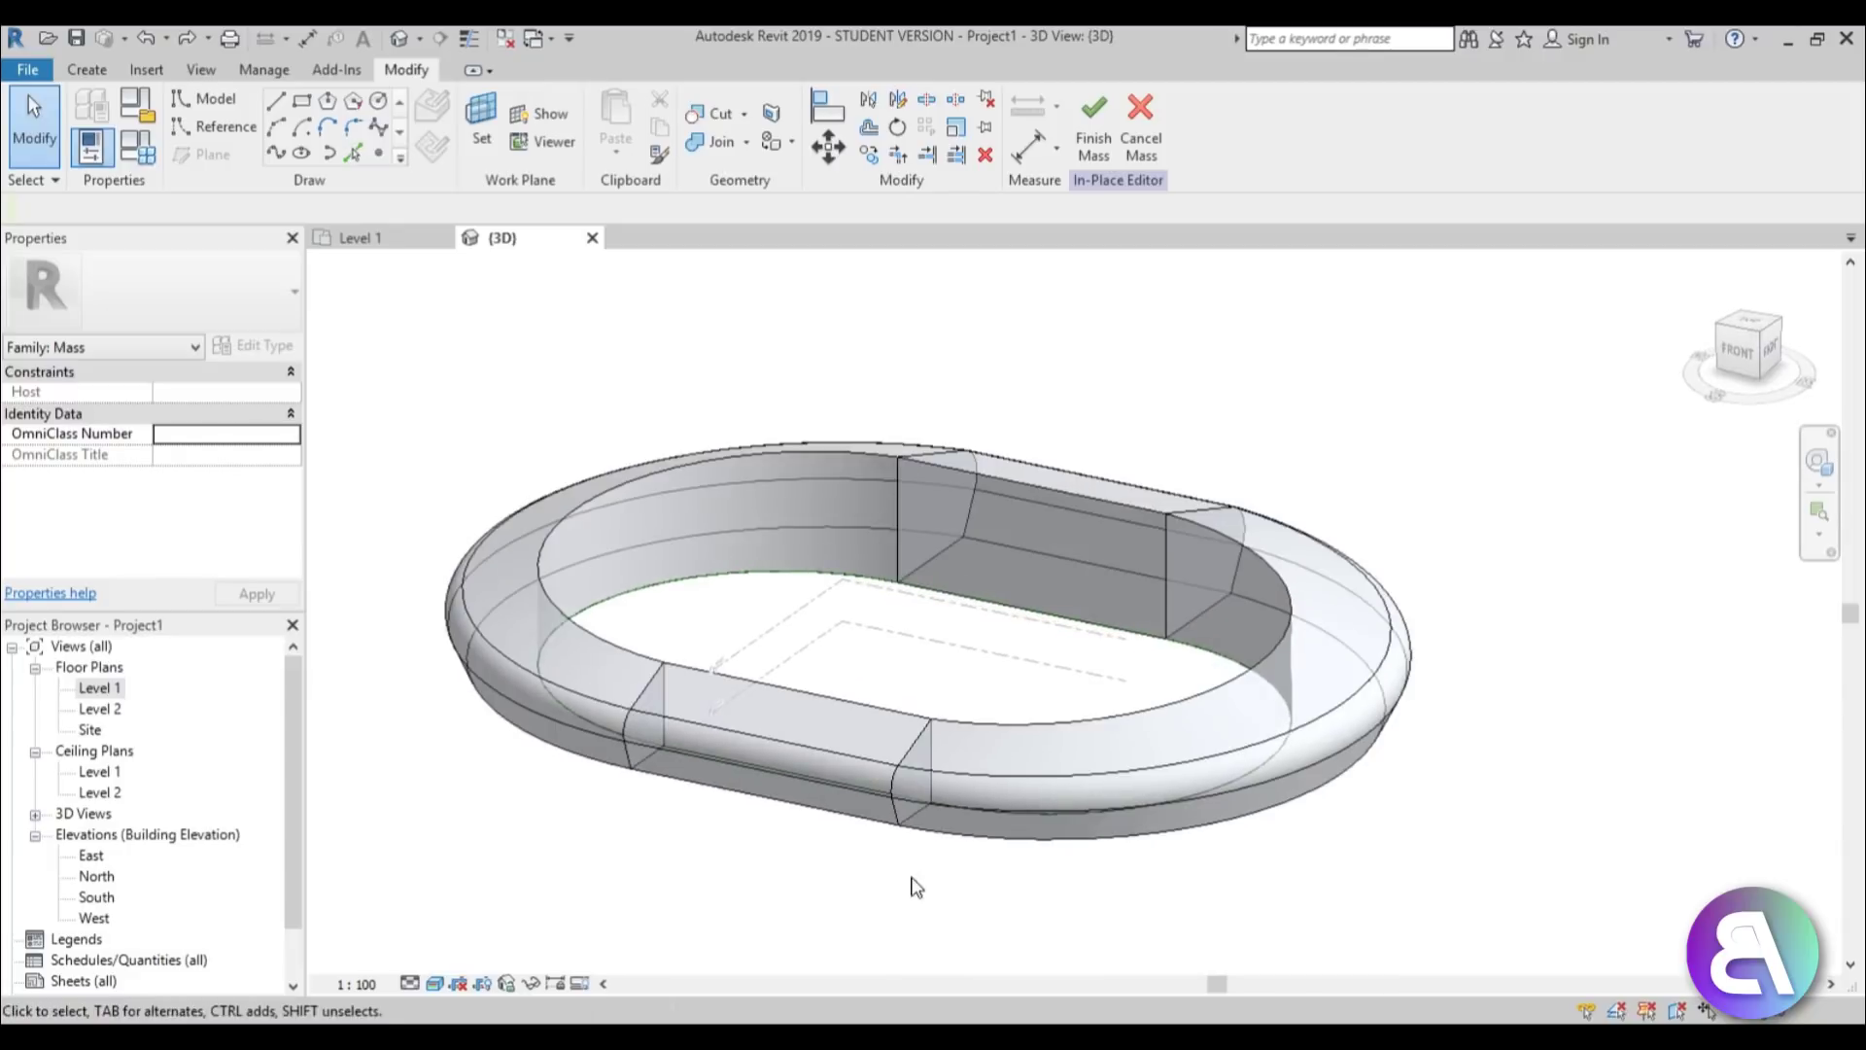
Finish the in-place mass and dismiss the geometry warning.
click(1093, 150)
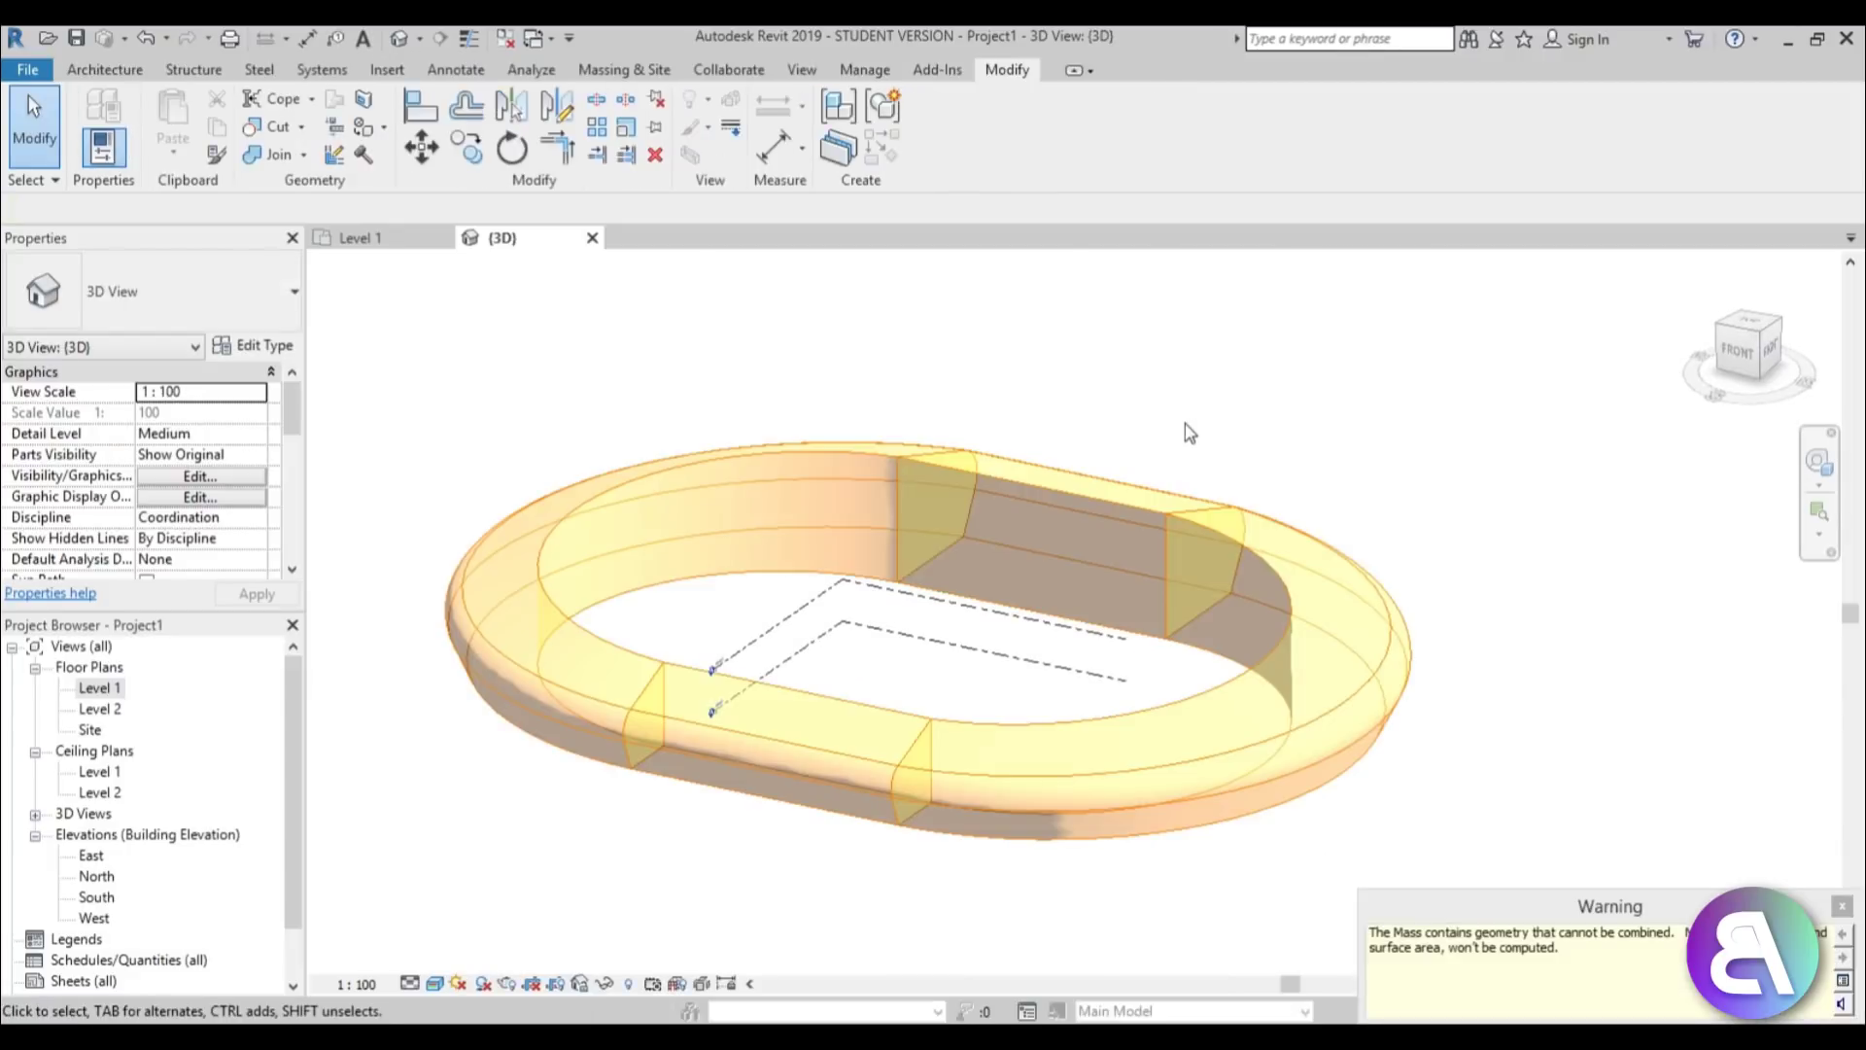
click(1840, 907)
shift+middle_drag(1361, 631, 961, 554)
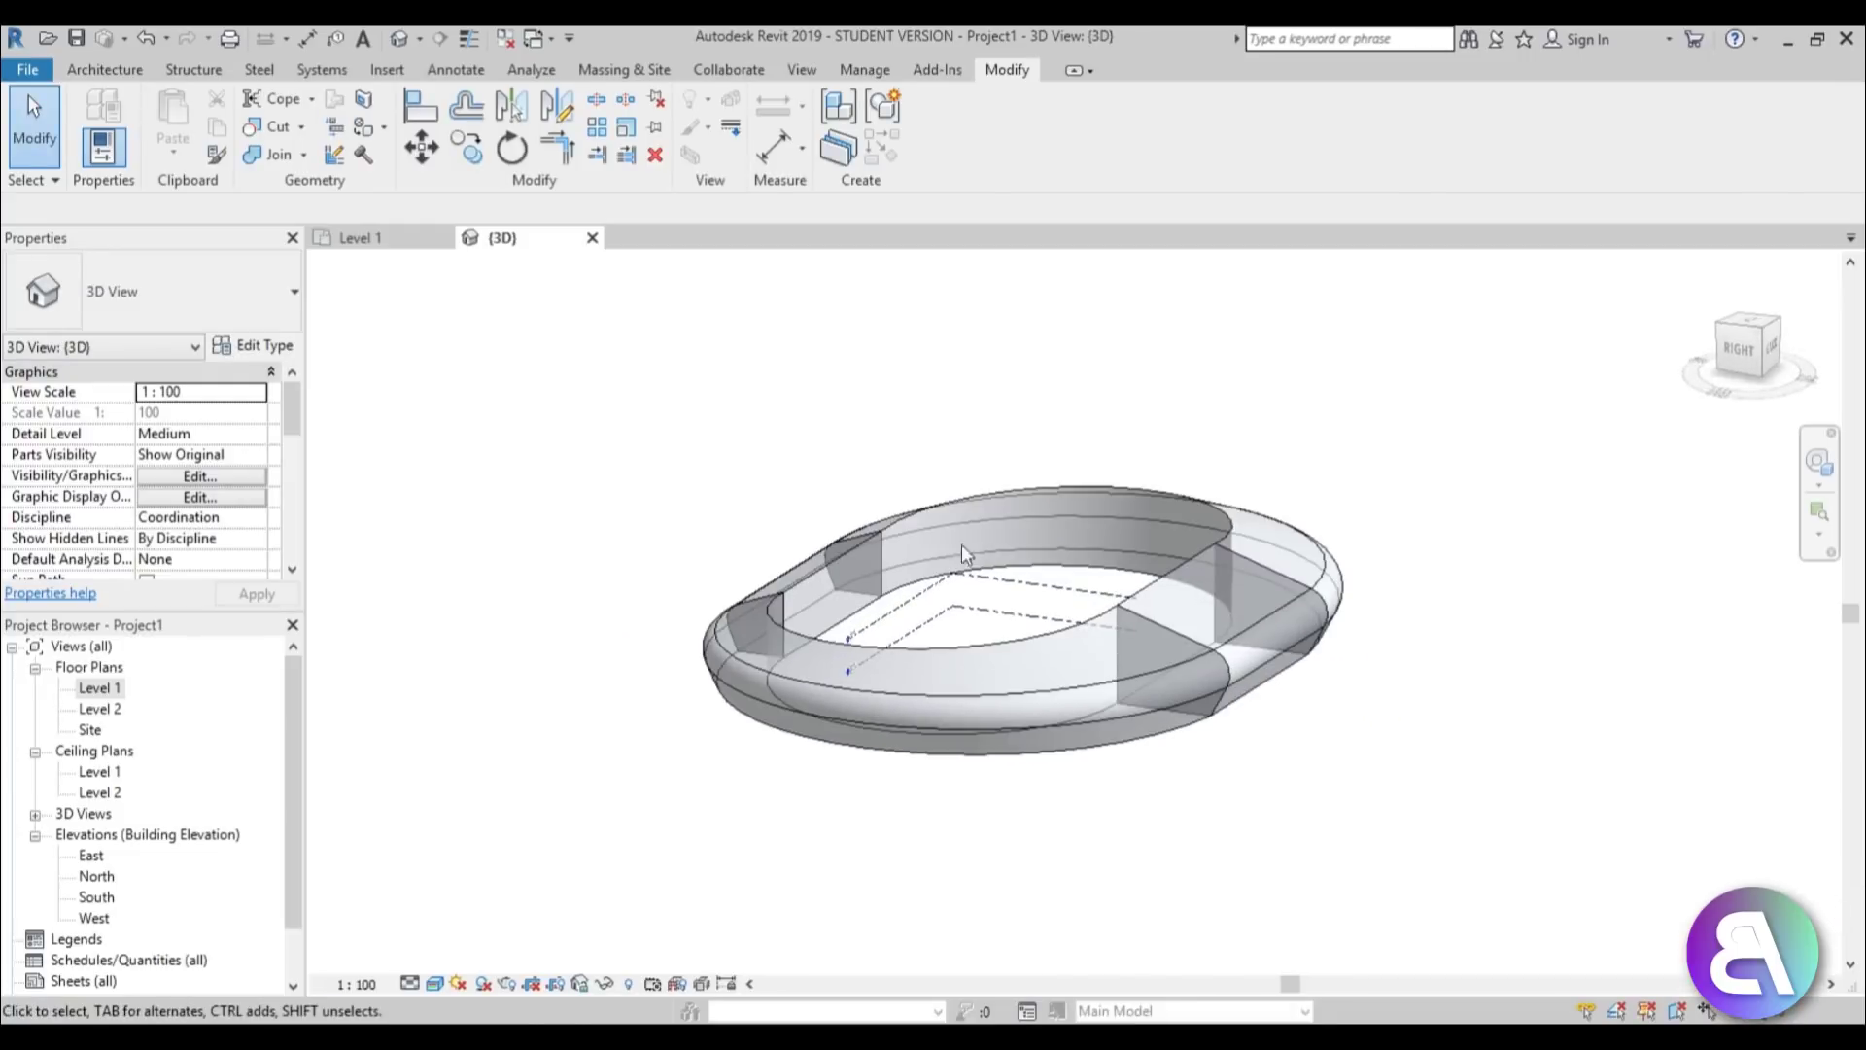
scroll(1217, 508, up, 4)
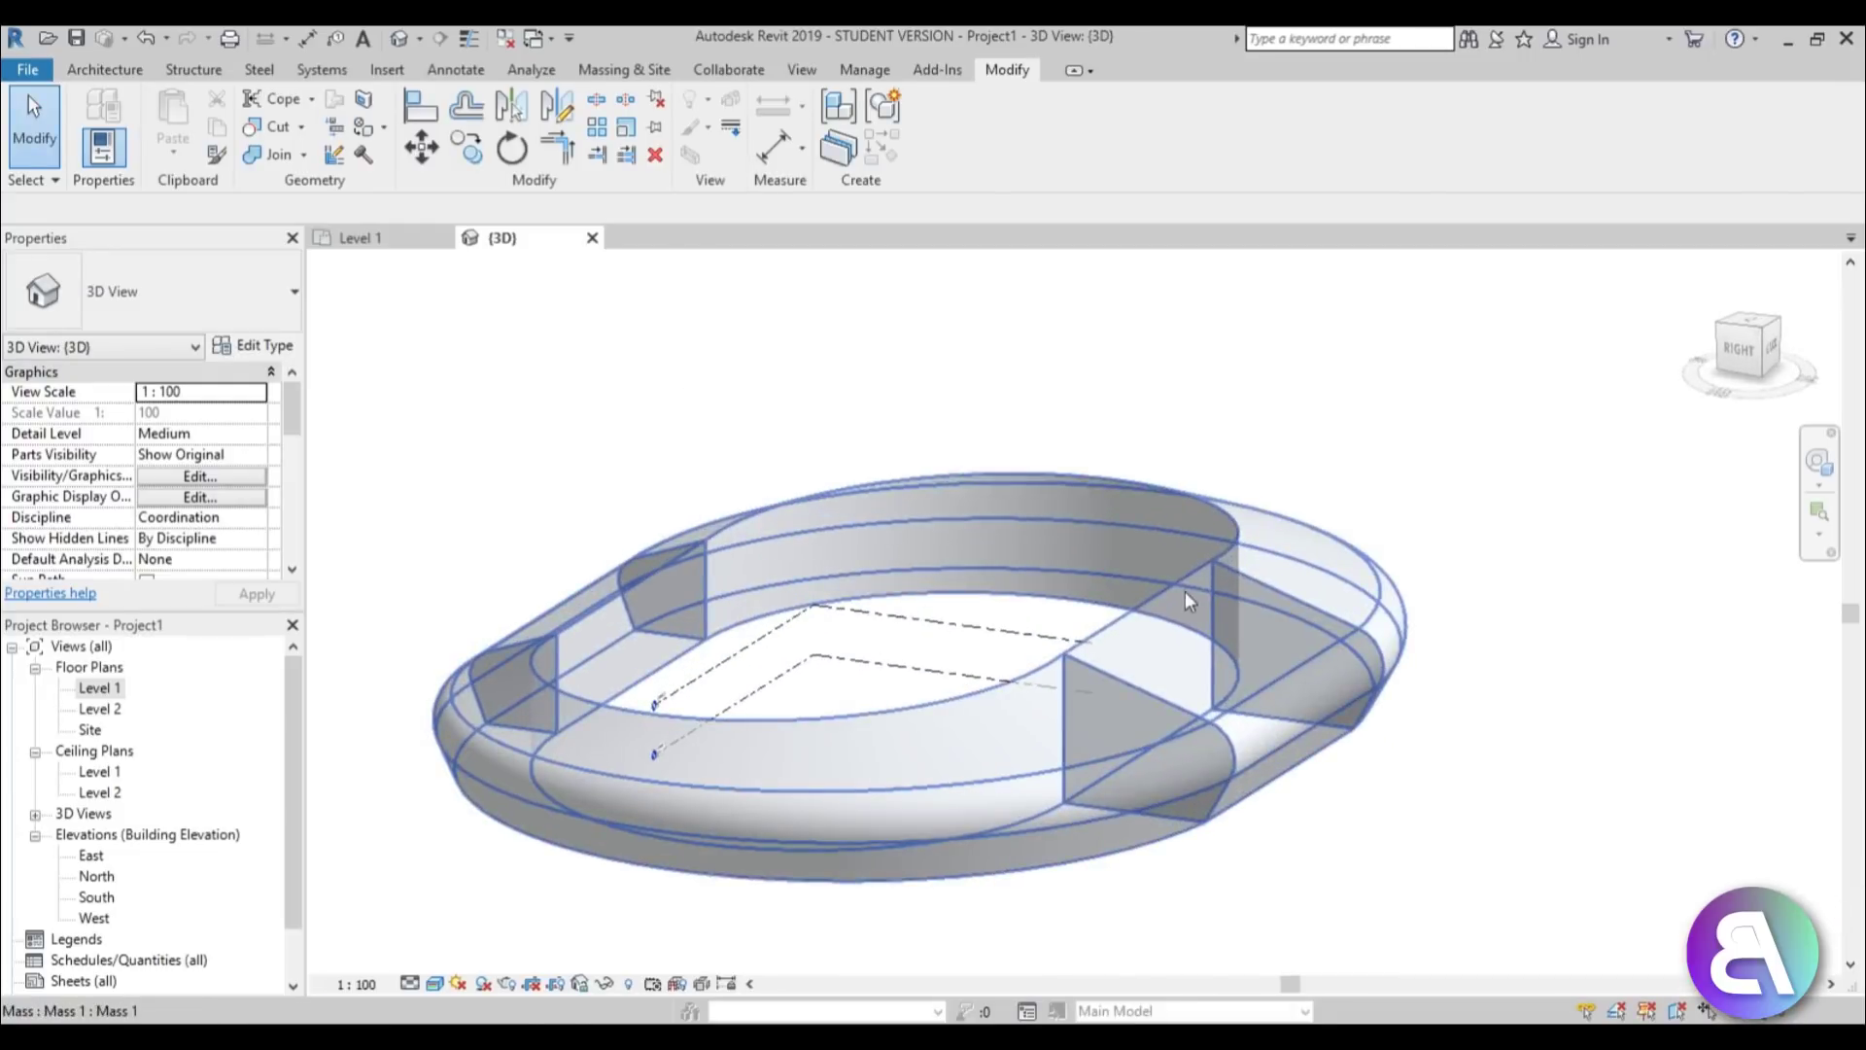
Bring up the massing tools and examine the mass's sloped top, rounded outer edge and inclined lower face up close.
click(613, 72)
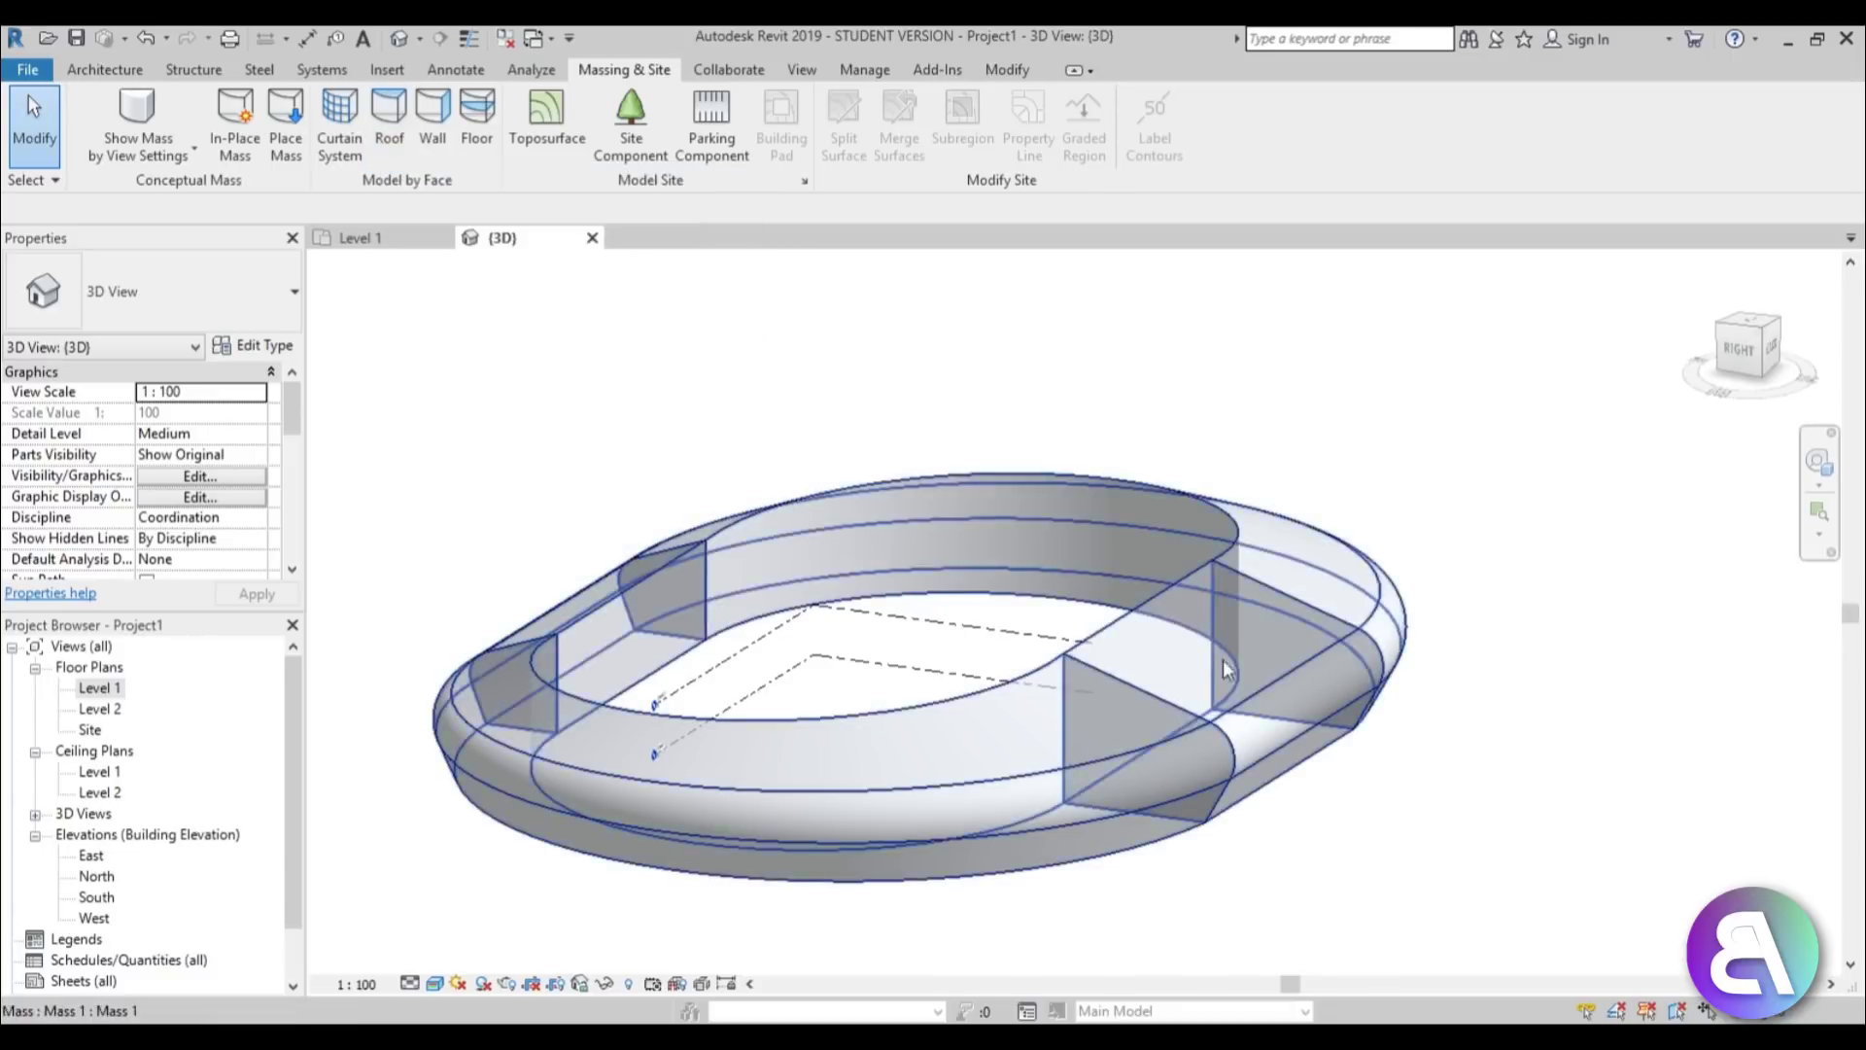
shift+middle_drag(1374, 816, 1457, 662)
scroll(1419, 685, up, 4)
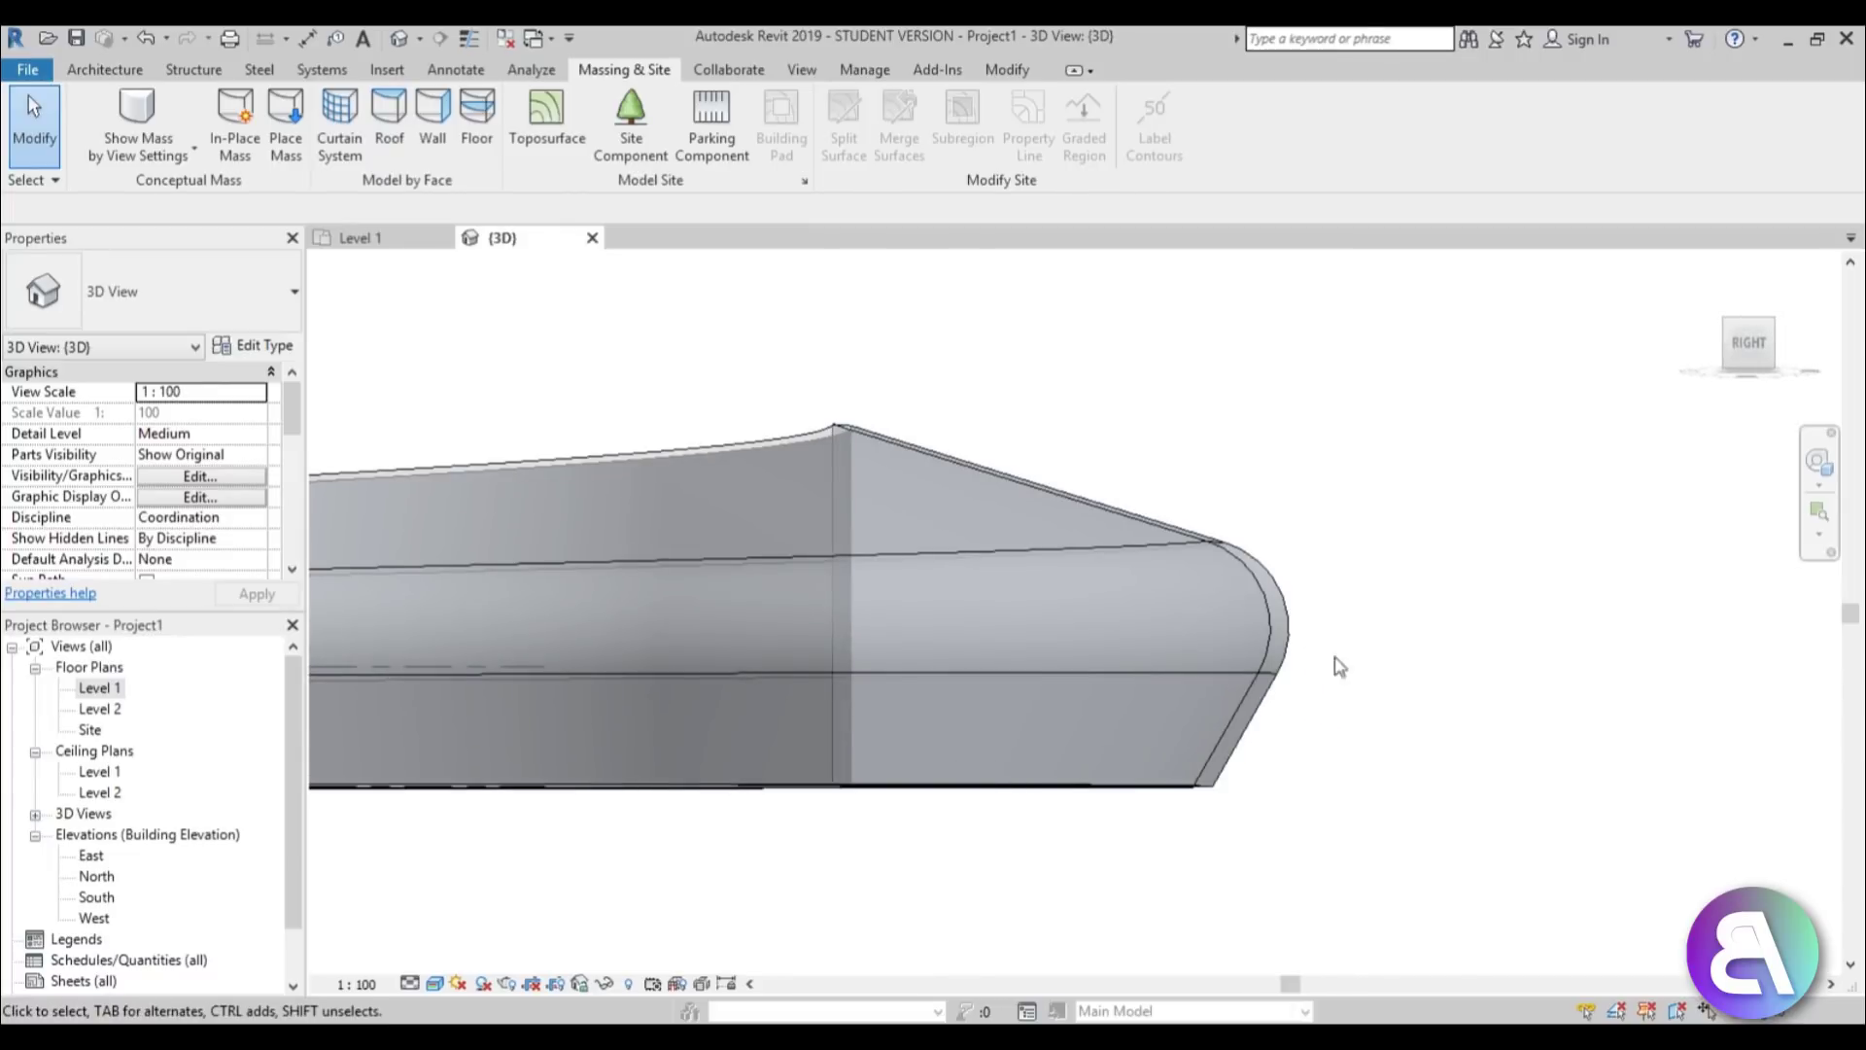
shift+middle_drag(1345, 800, 1341, 800)
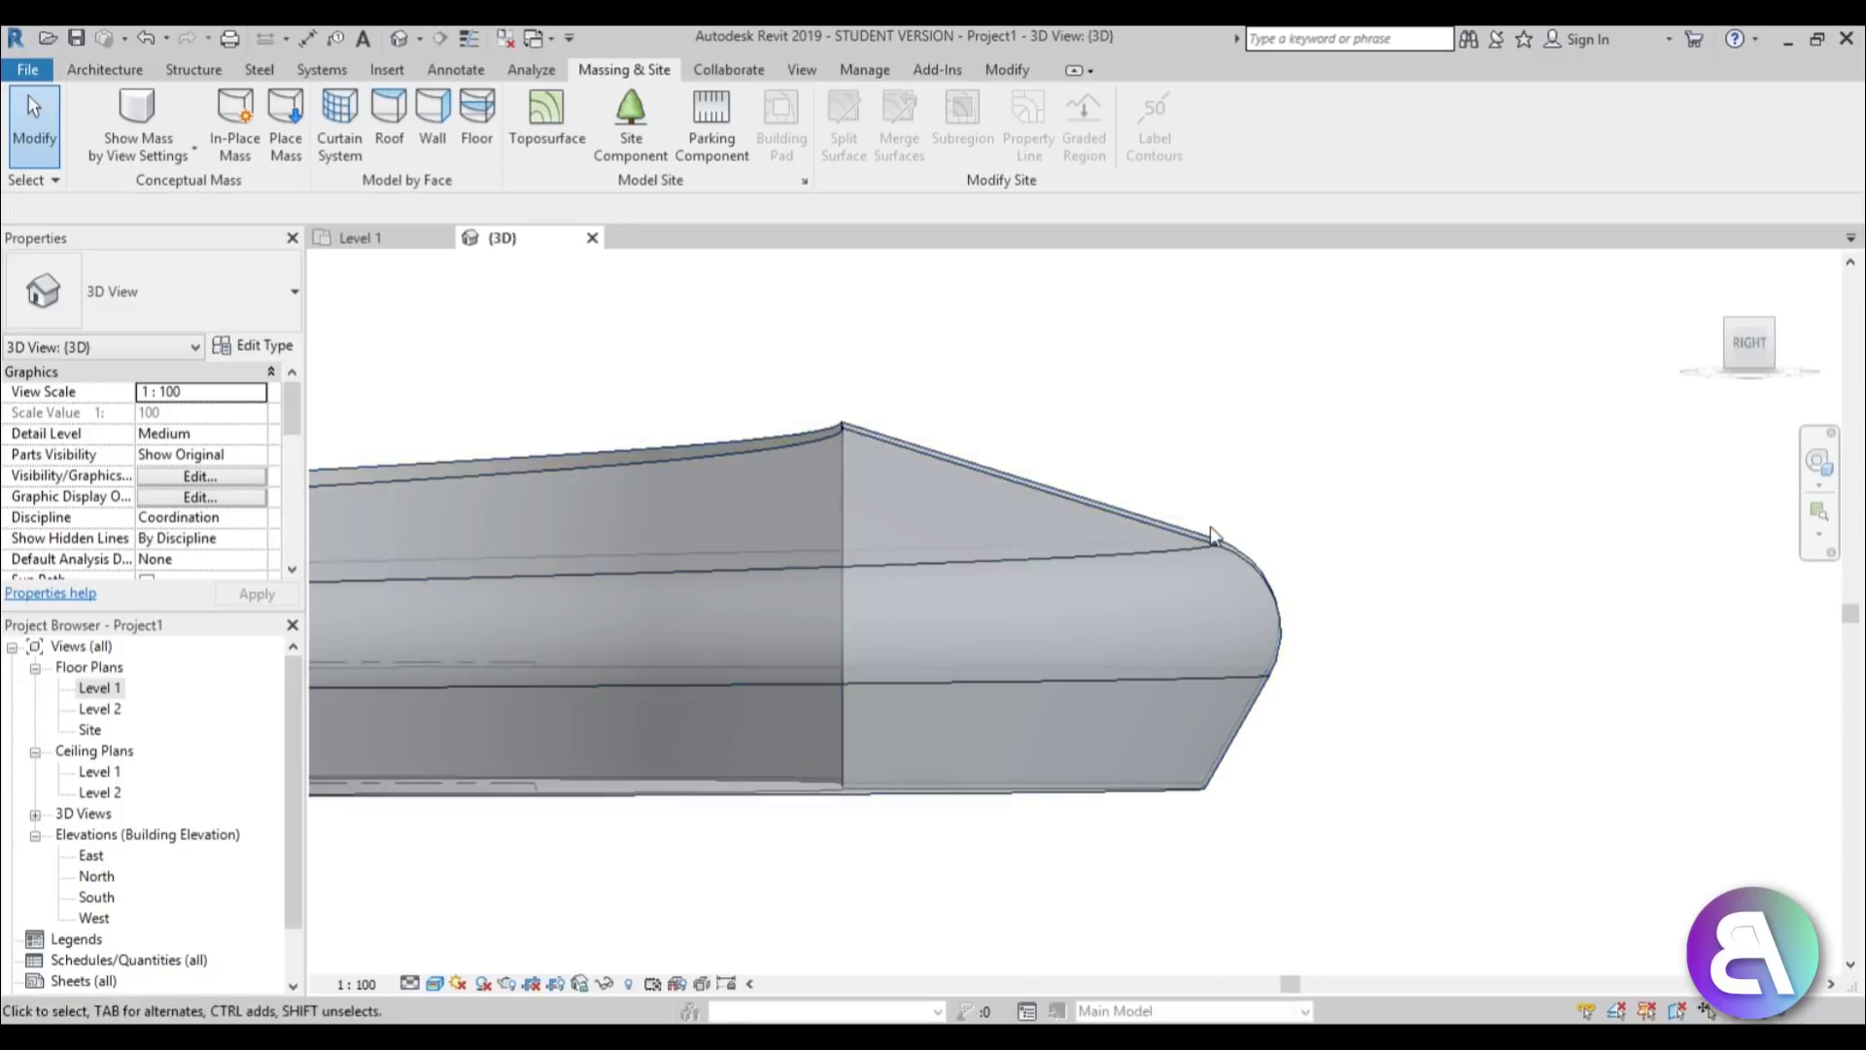
shift+middle_drag(1334, 435, 1261, 561)
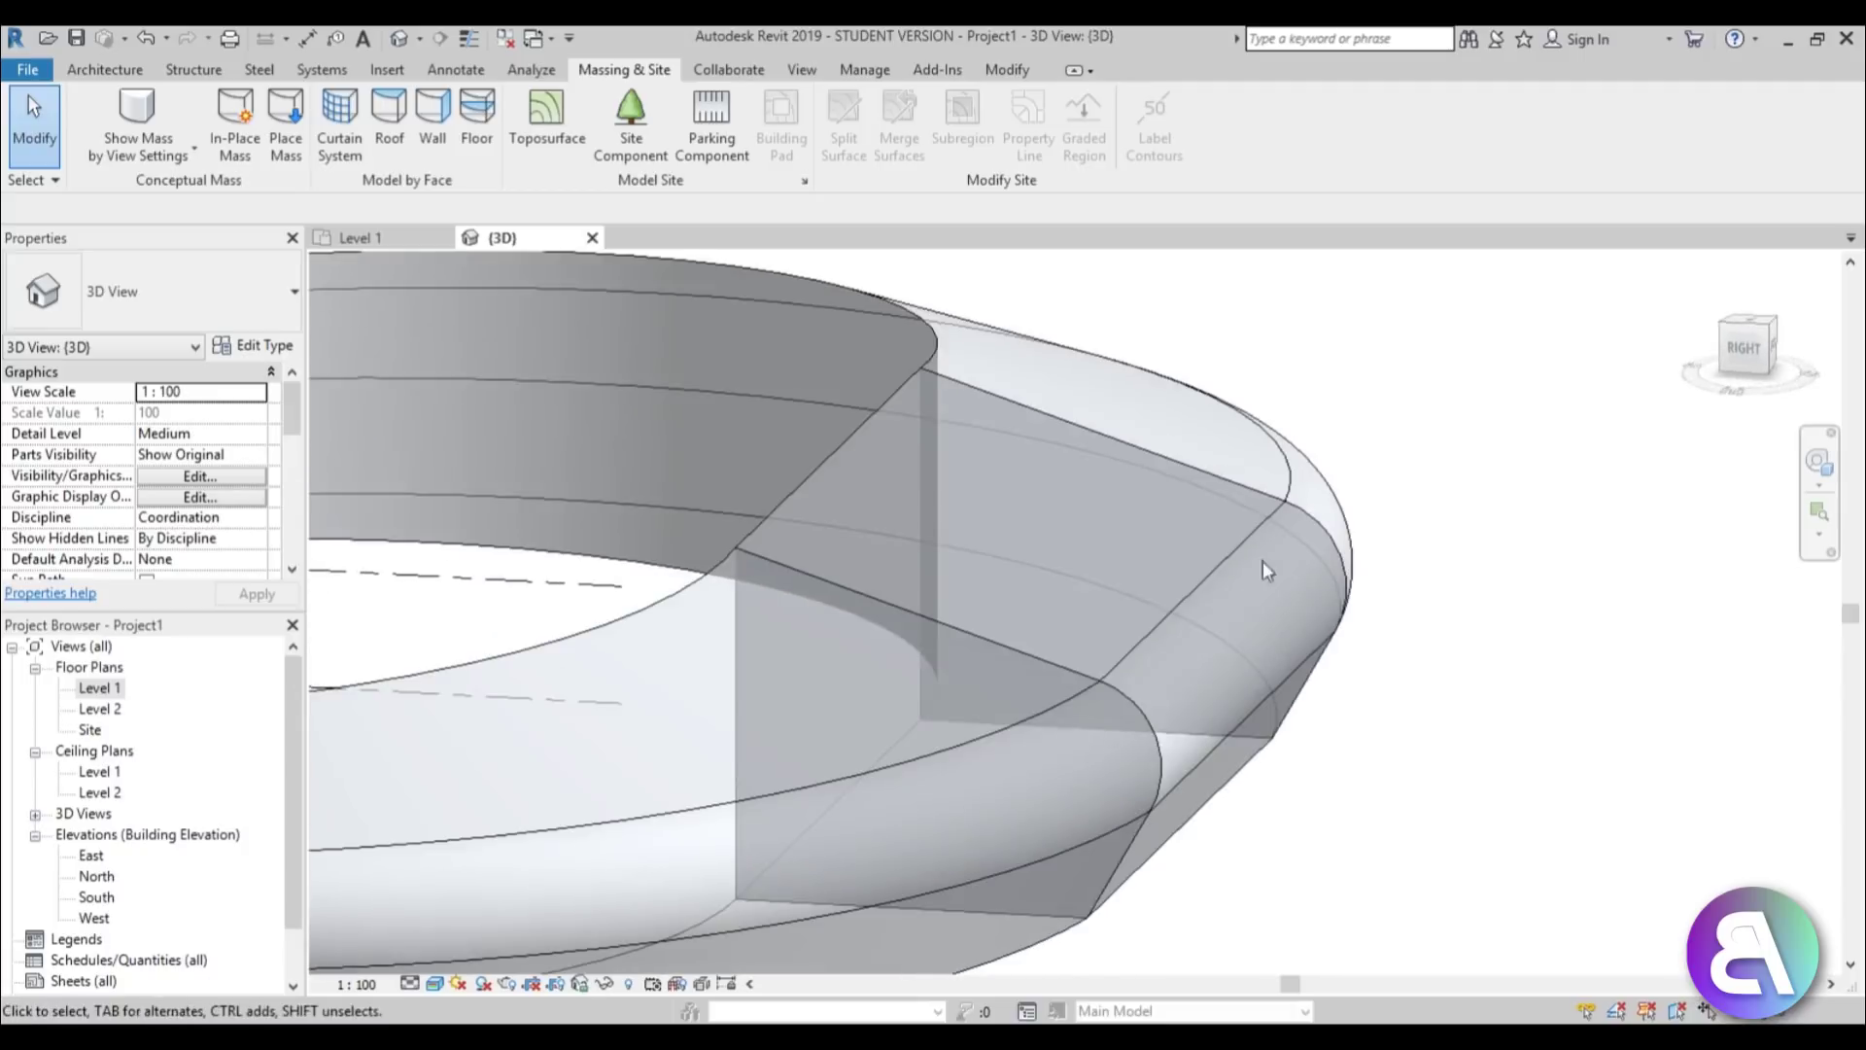
middle_drag(1121, 576, 1287, 549)
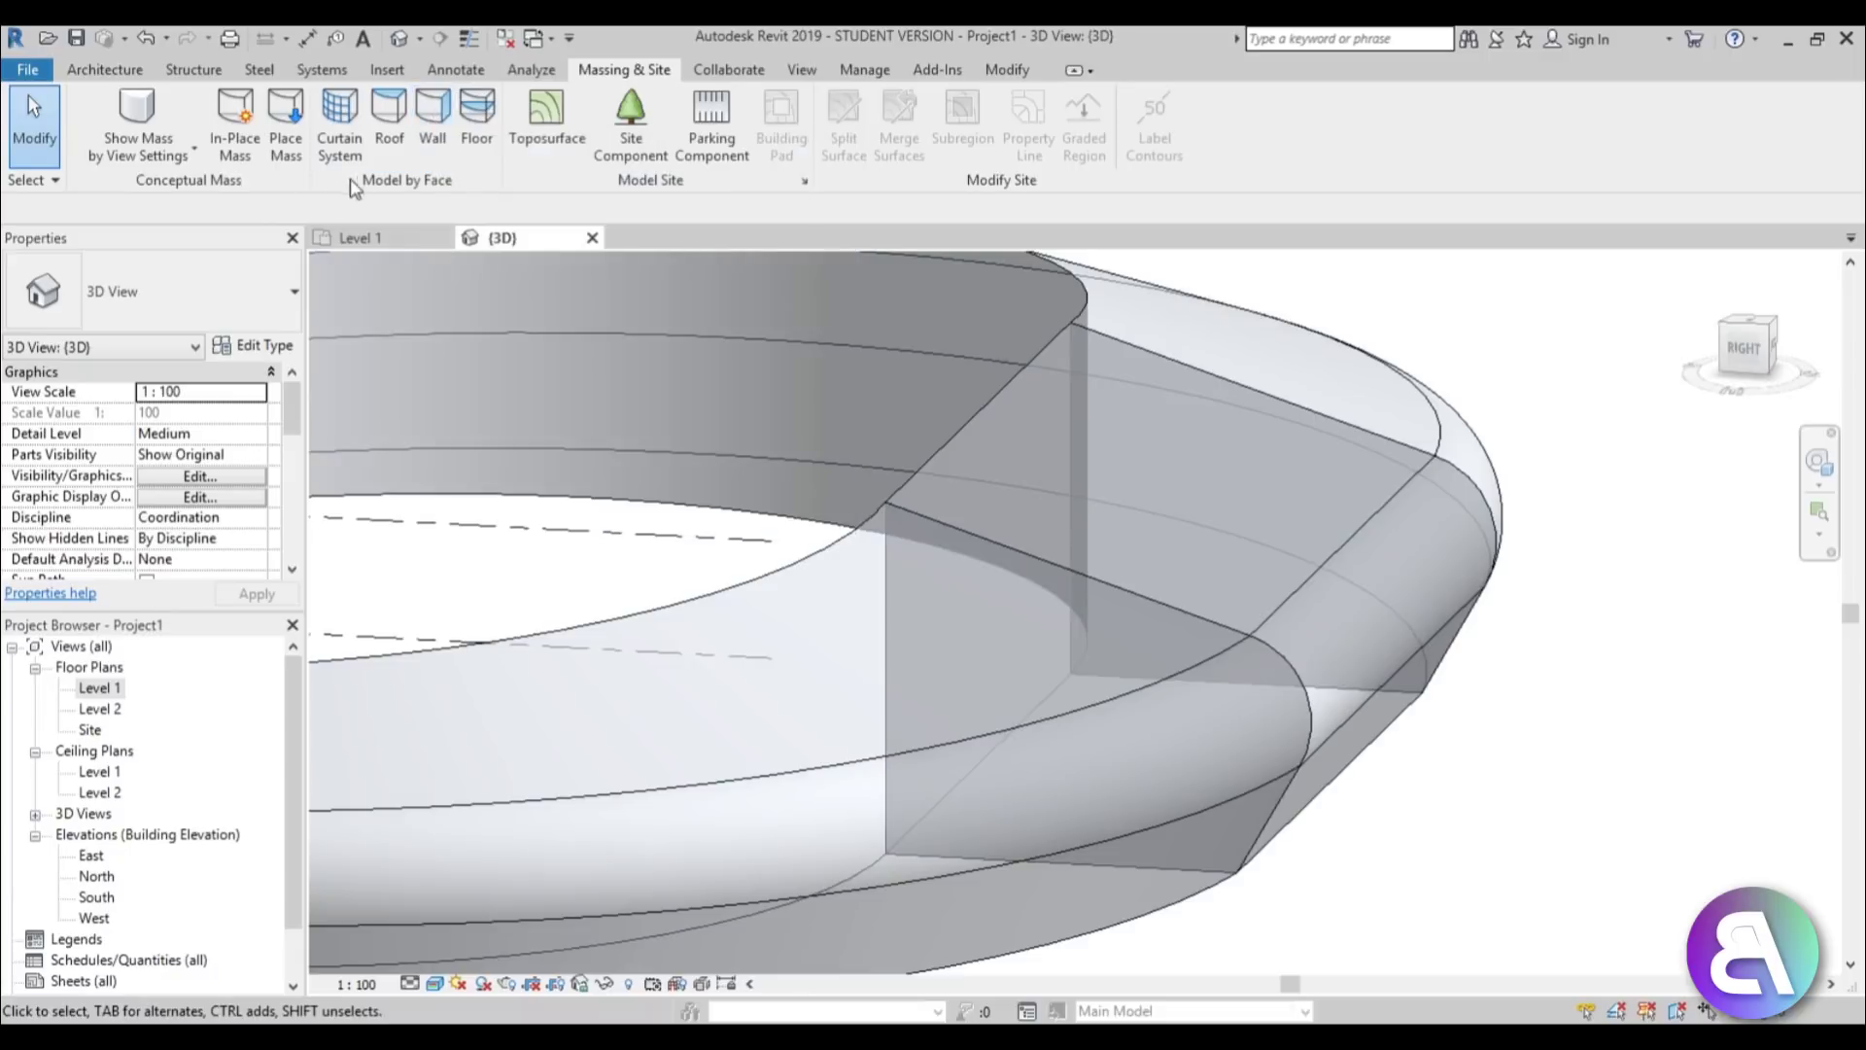
Start a new wall and duplicate the Generic - 300mm basic wall type as "Roof - 400mm".
click(103, 69)
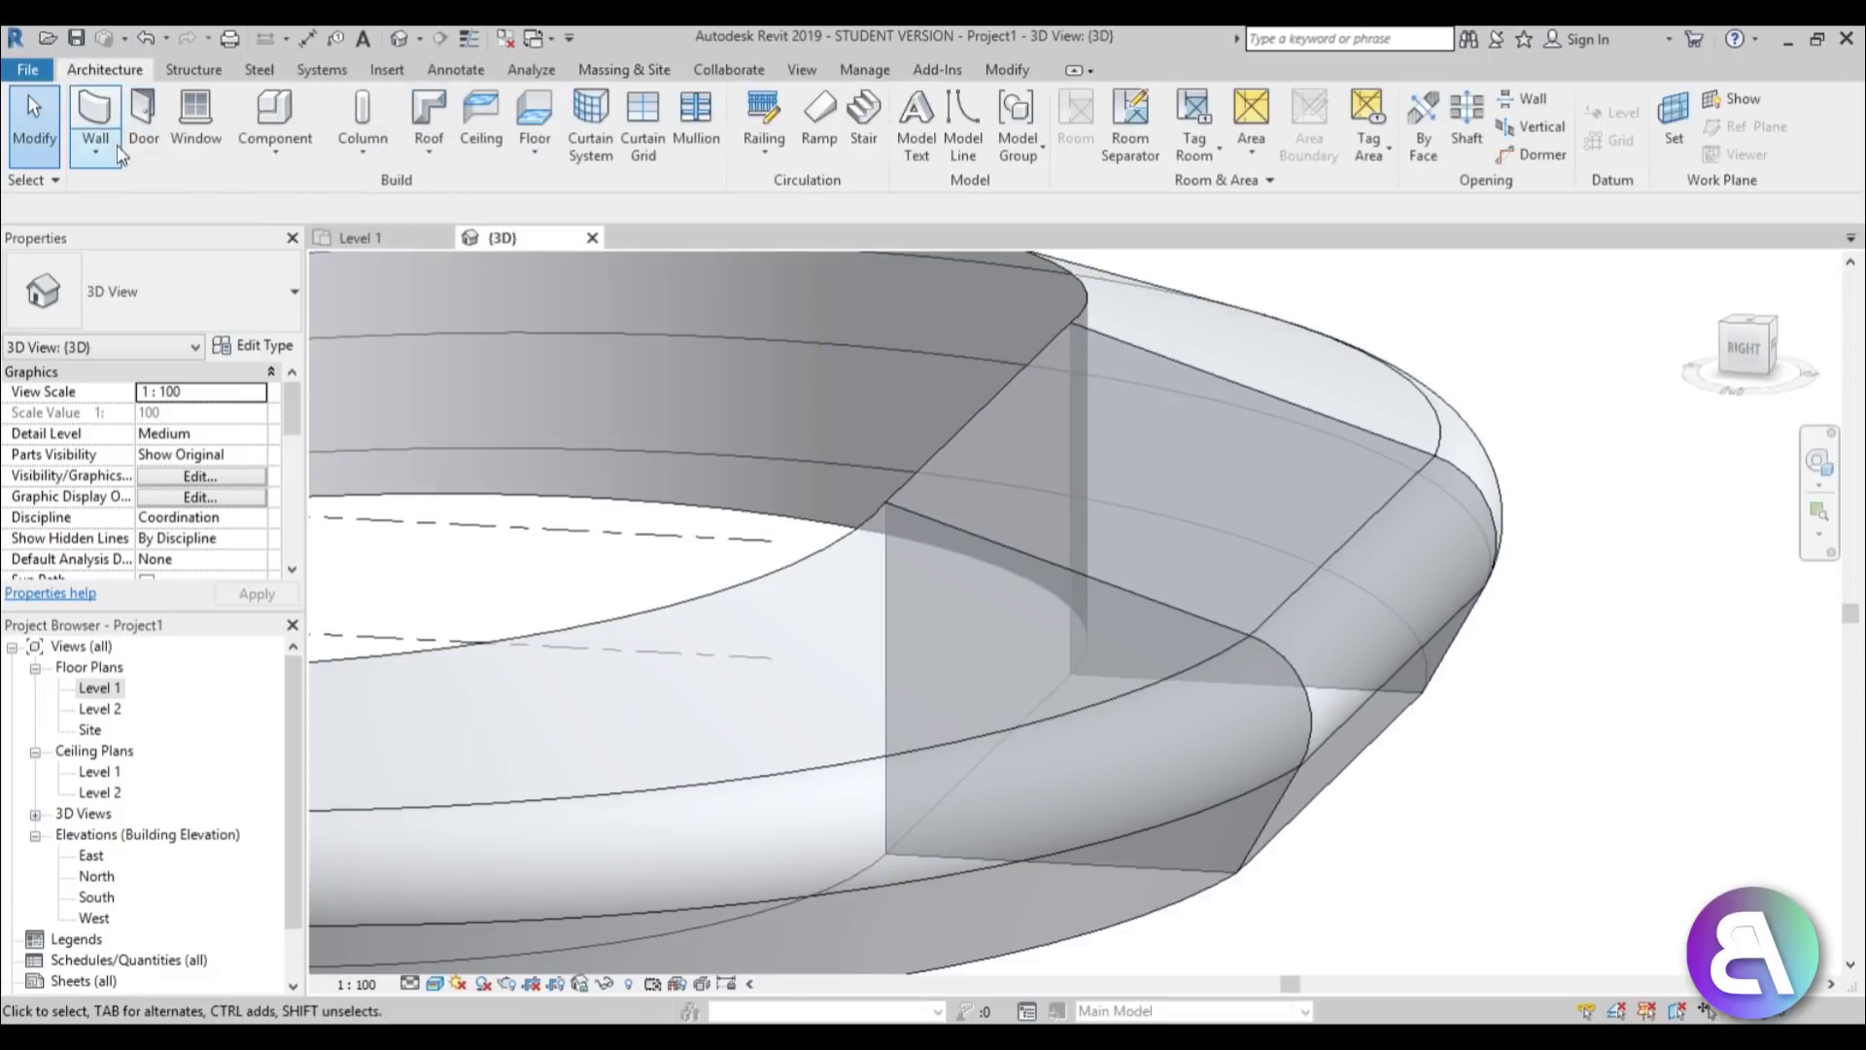
click(92, 112)
click(178, 309)
scroll(194, 544, down, 1)
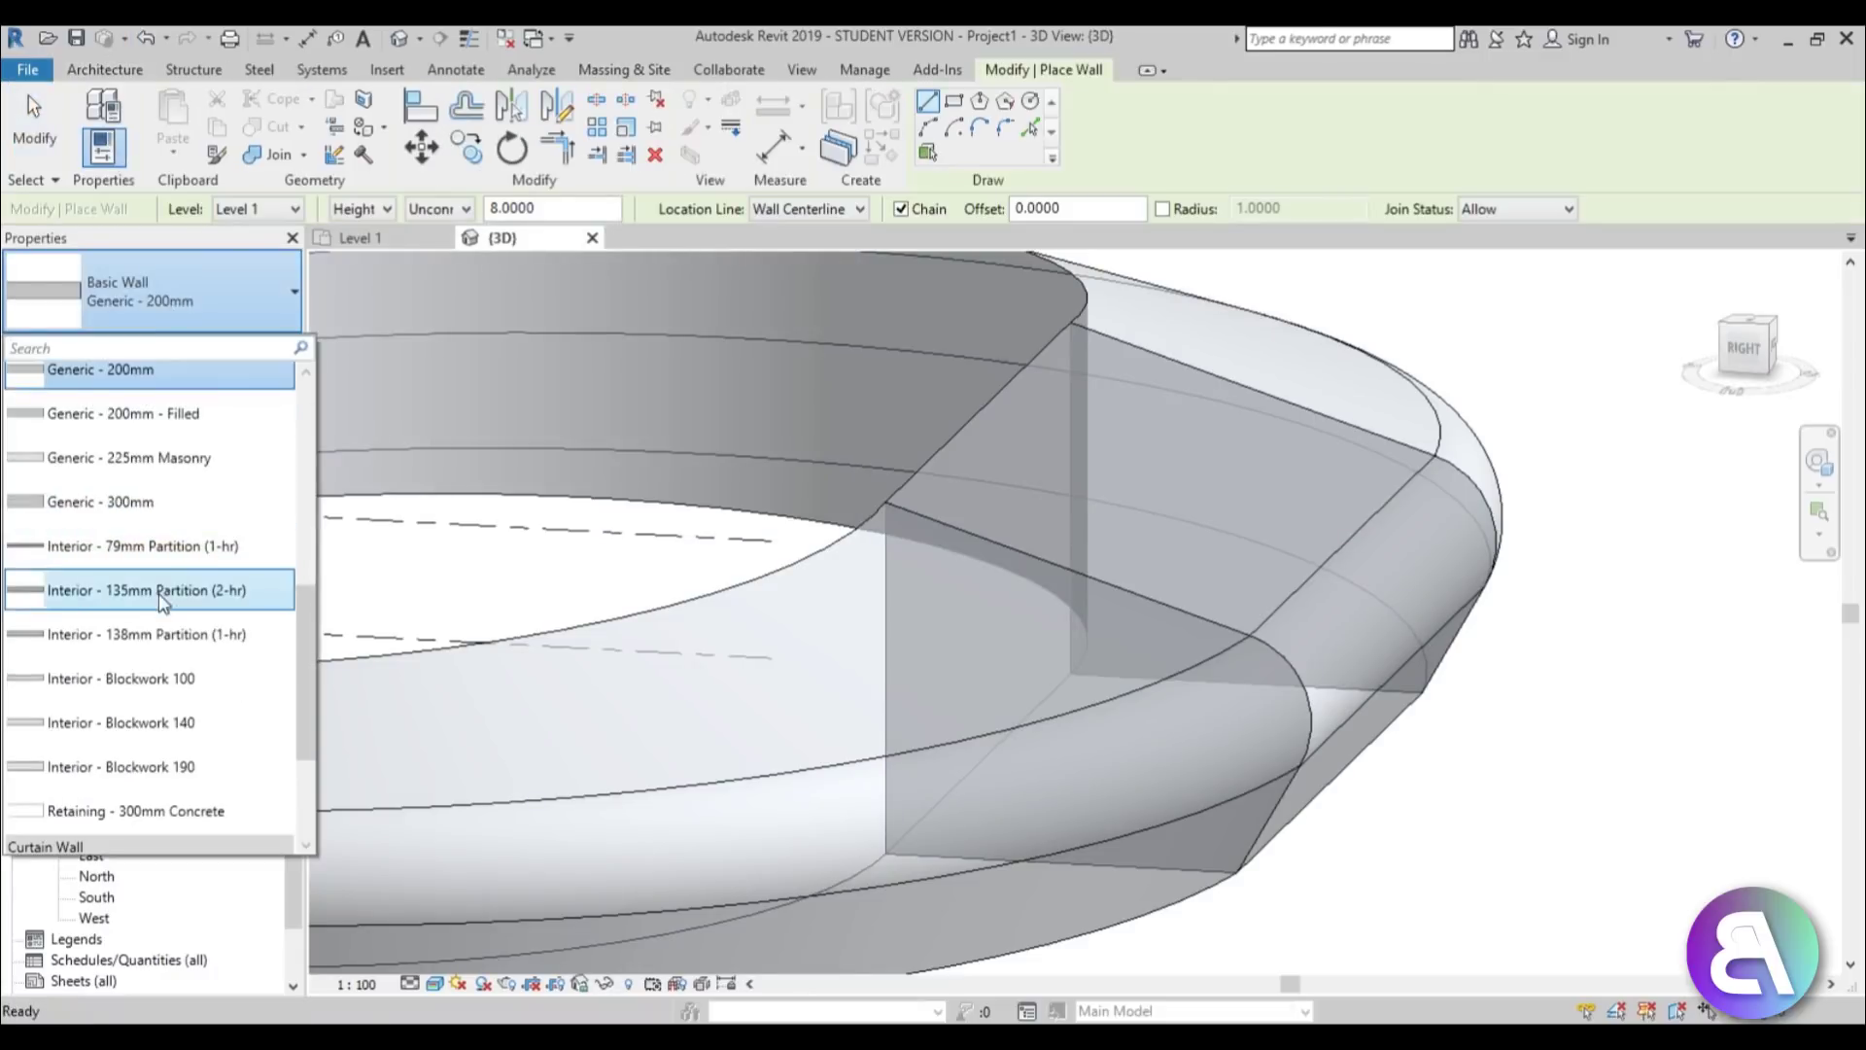
click(145, 500)
click(259, 347)
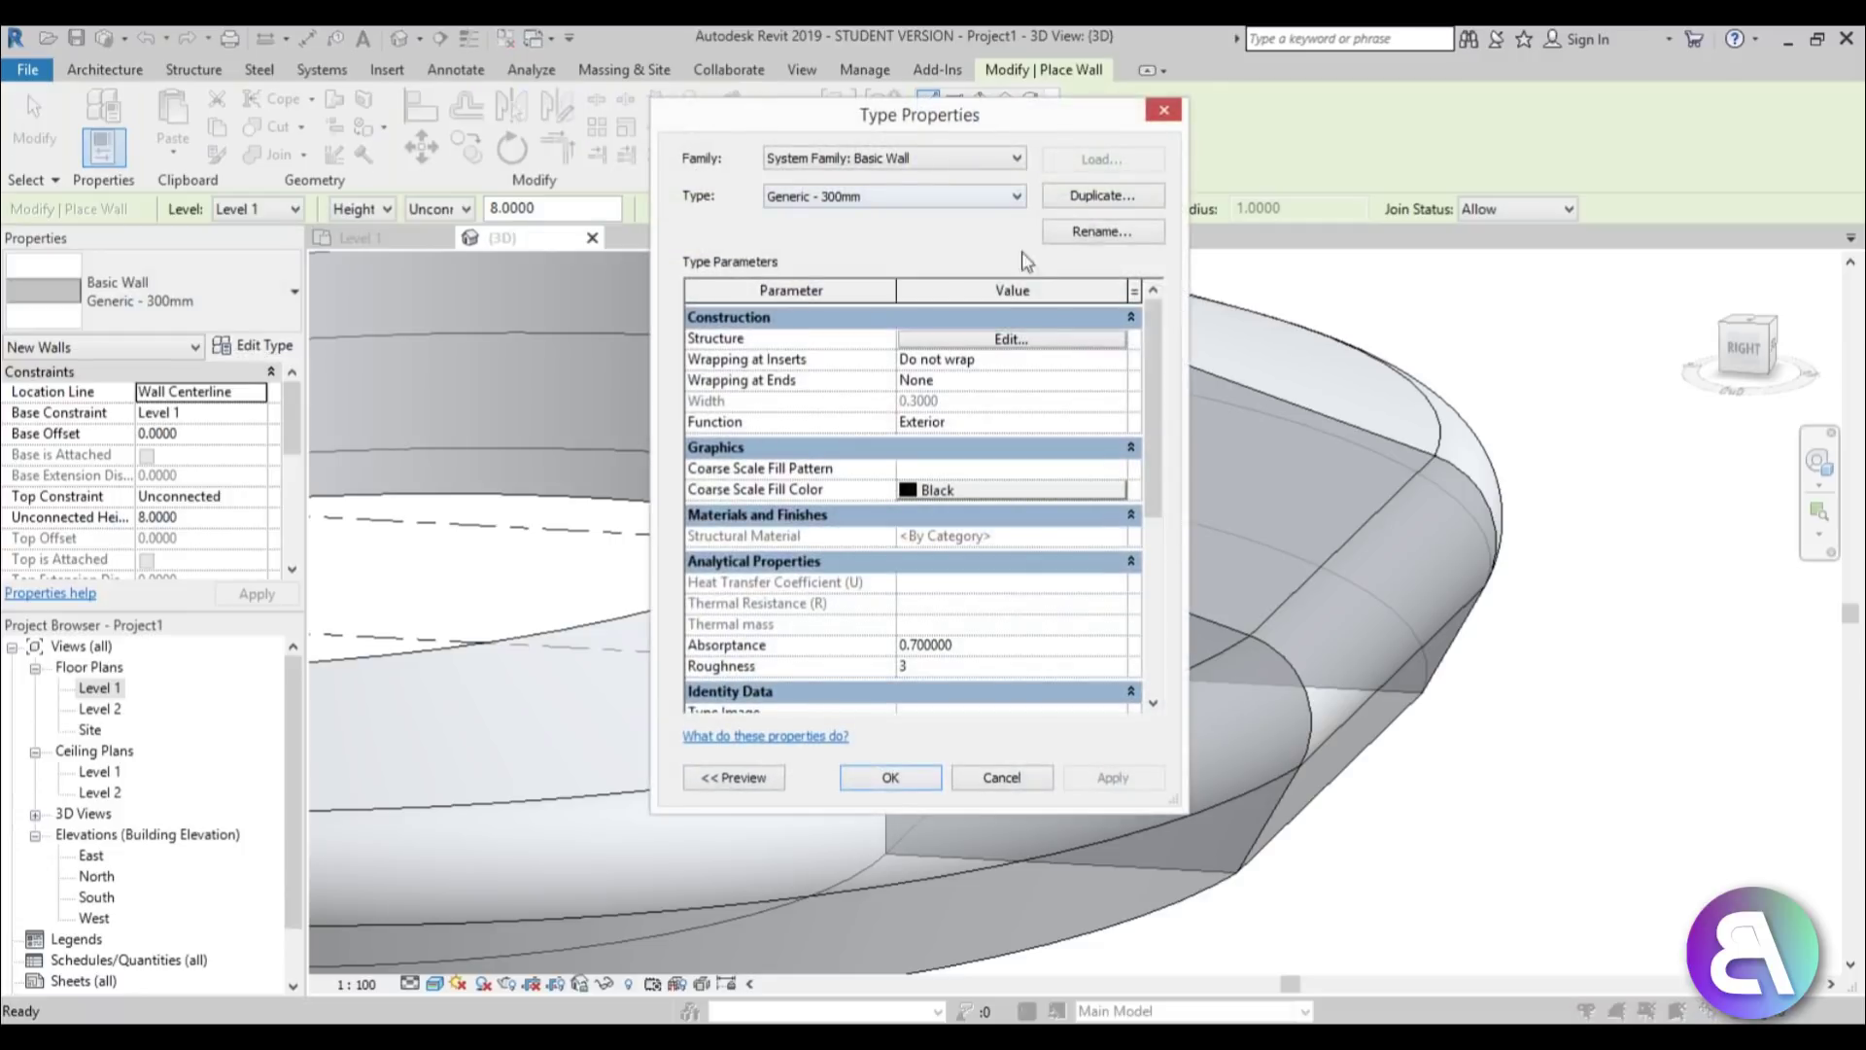
click(1086, 202)
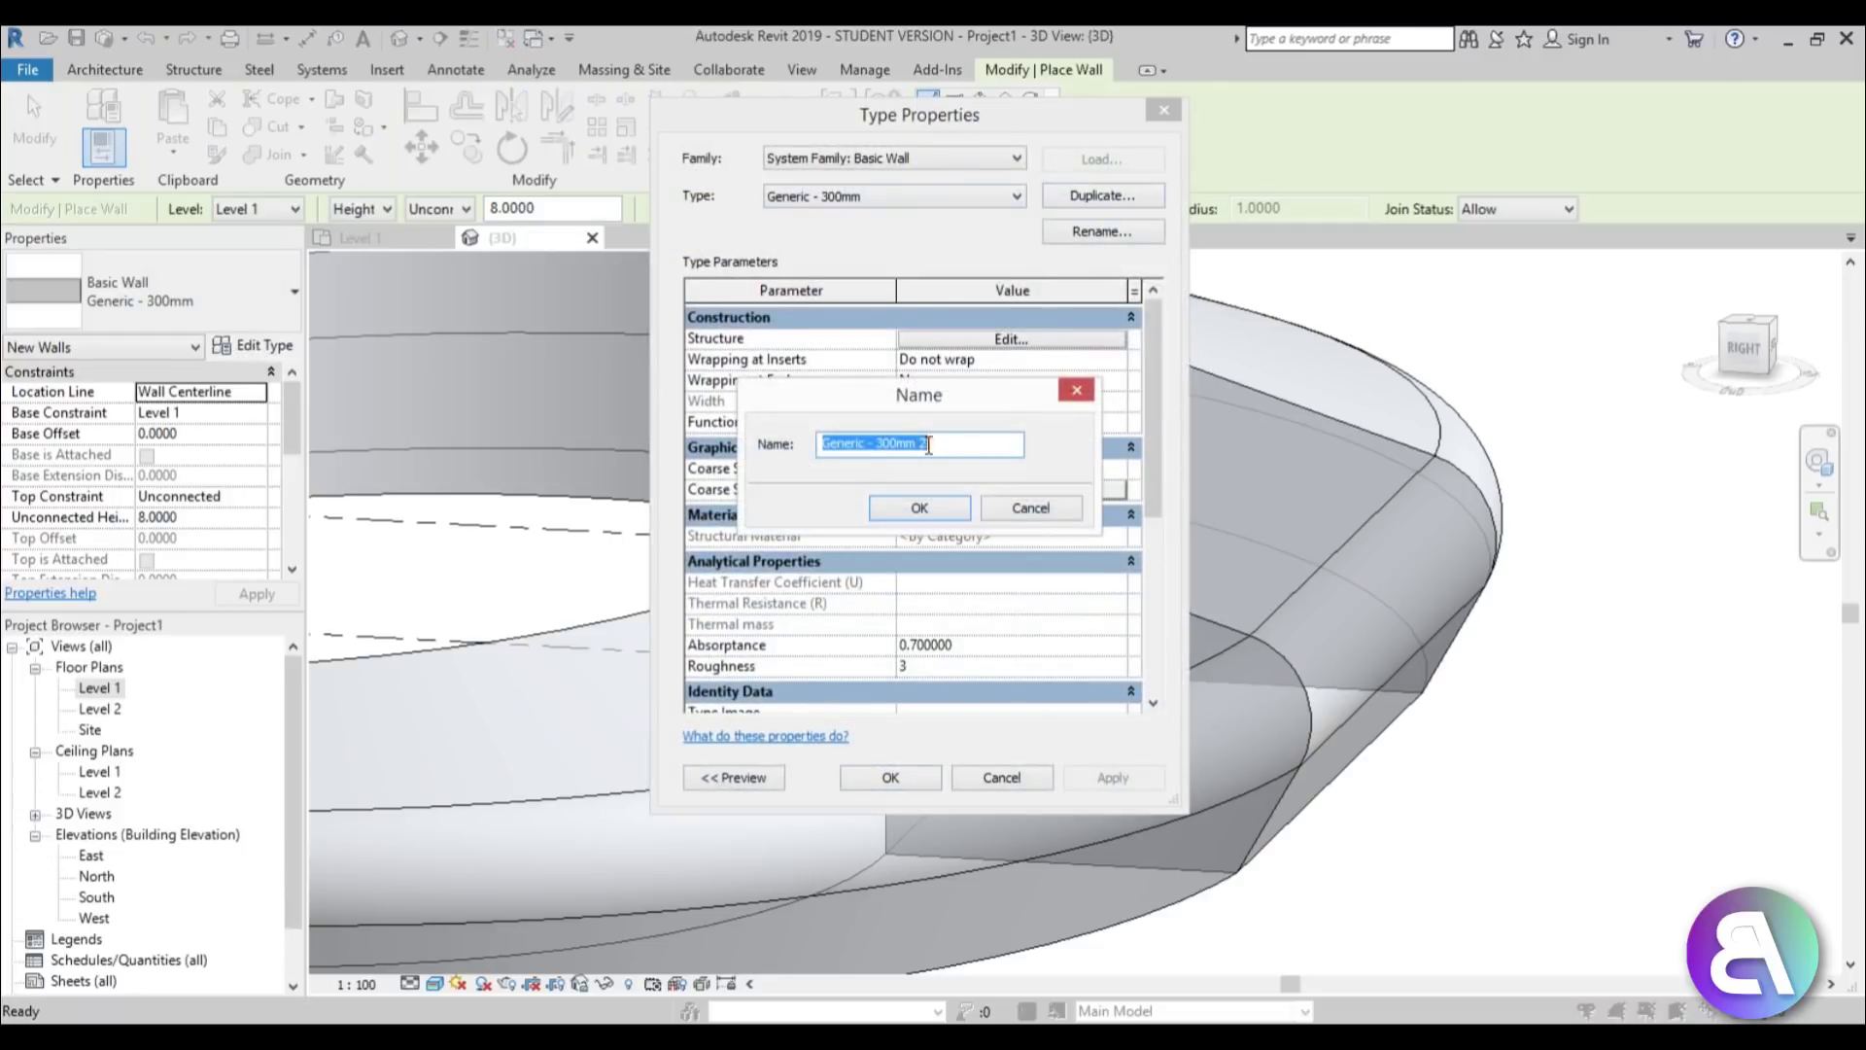
click(937, 444)
text(Roof - 400mm)
click(904, 513)
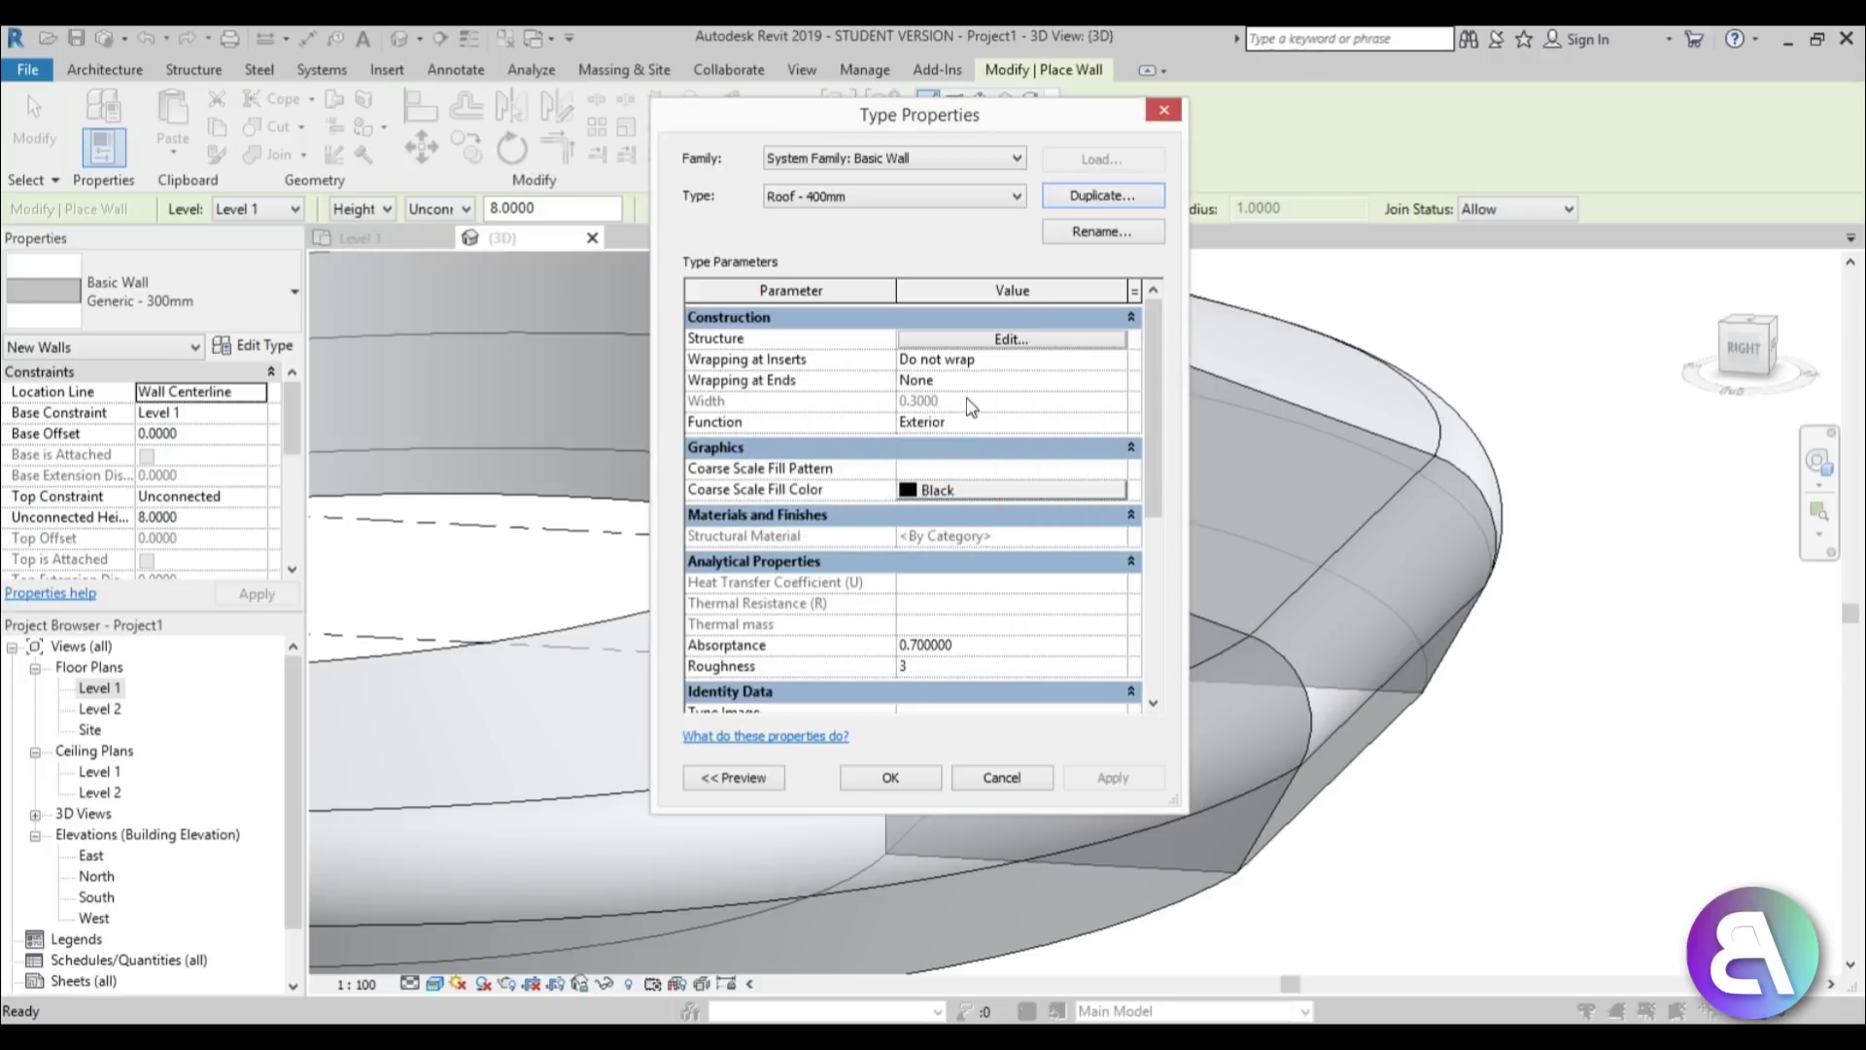
Set the structure layer thickness of the Roof - 400mm wall type to 0.4 and accept the type changes.
click(990, 342)
click(936, 389)
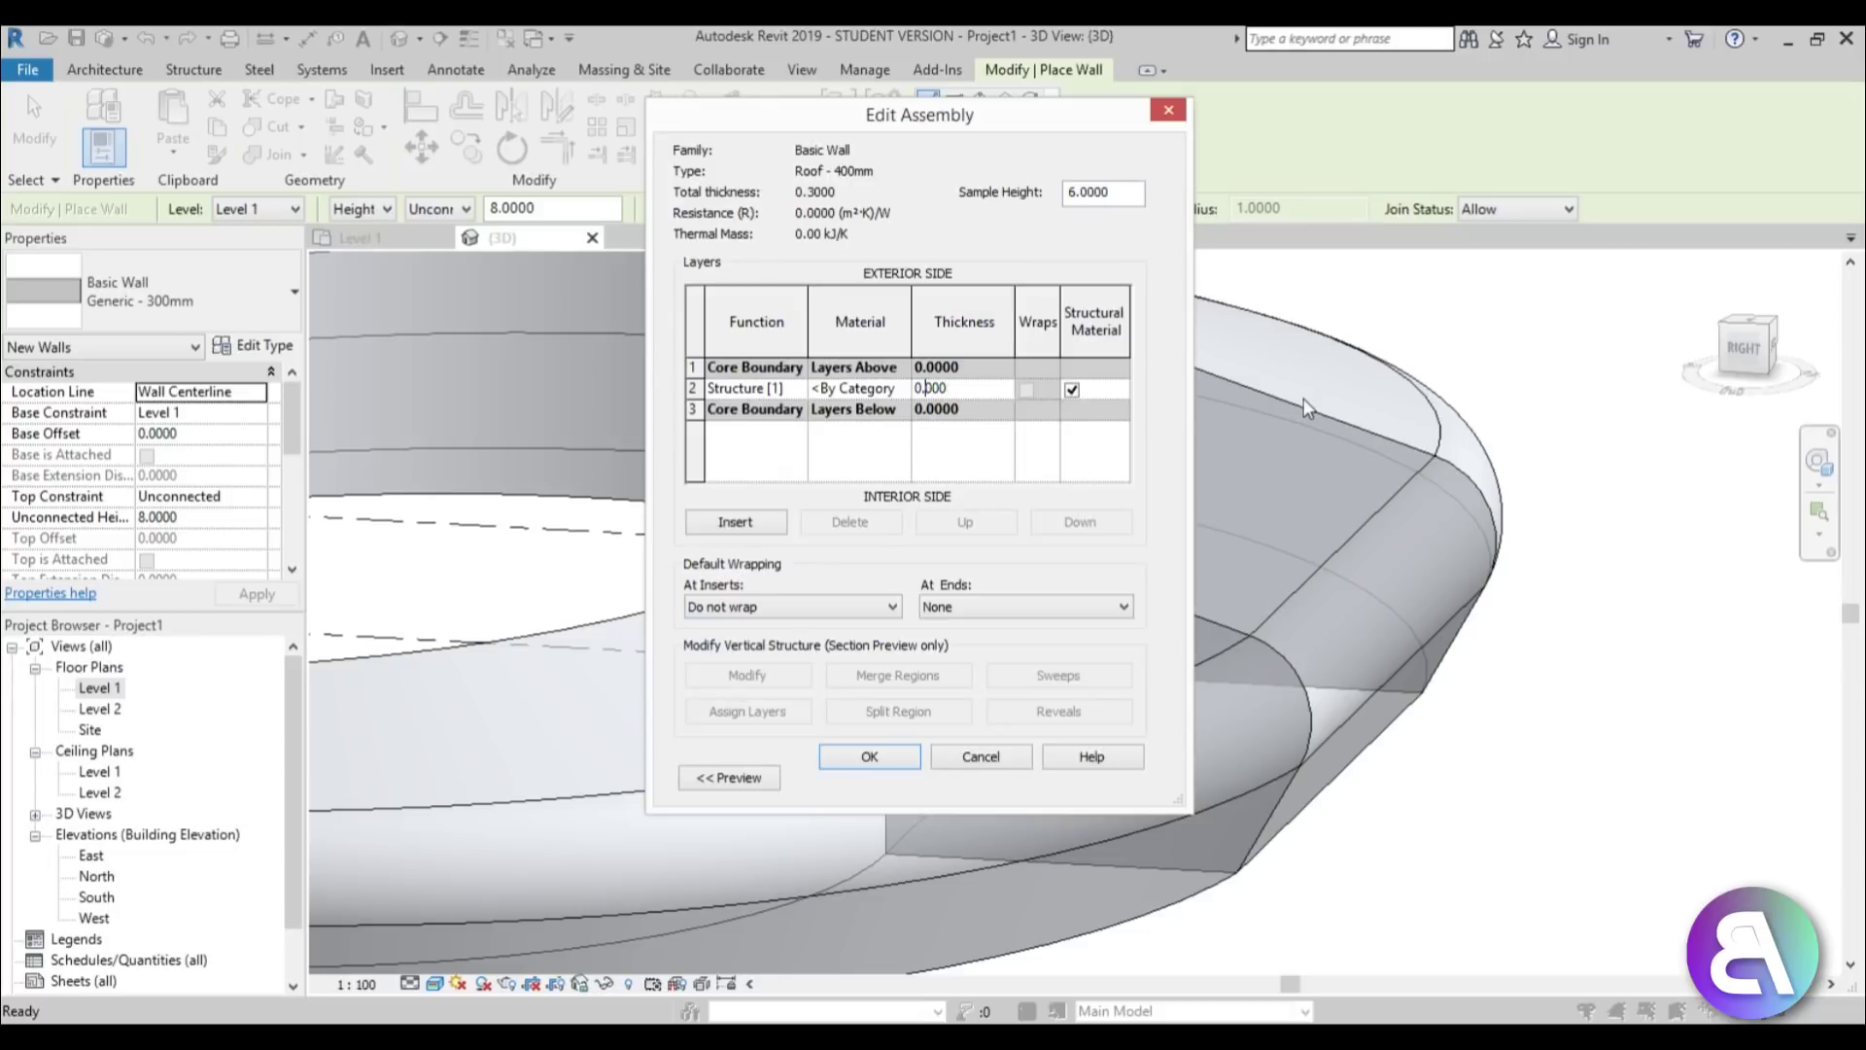
click(868, 761)
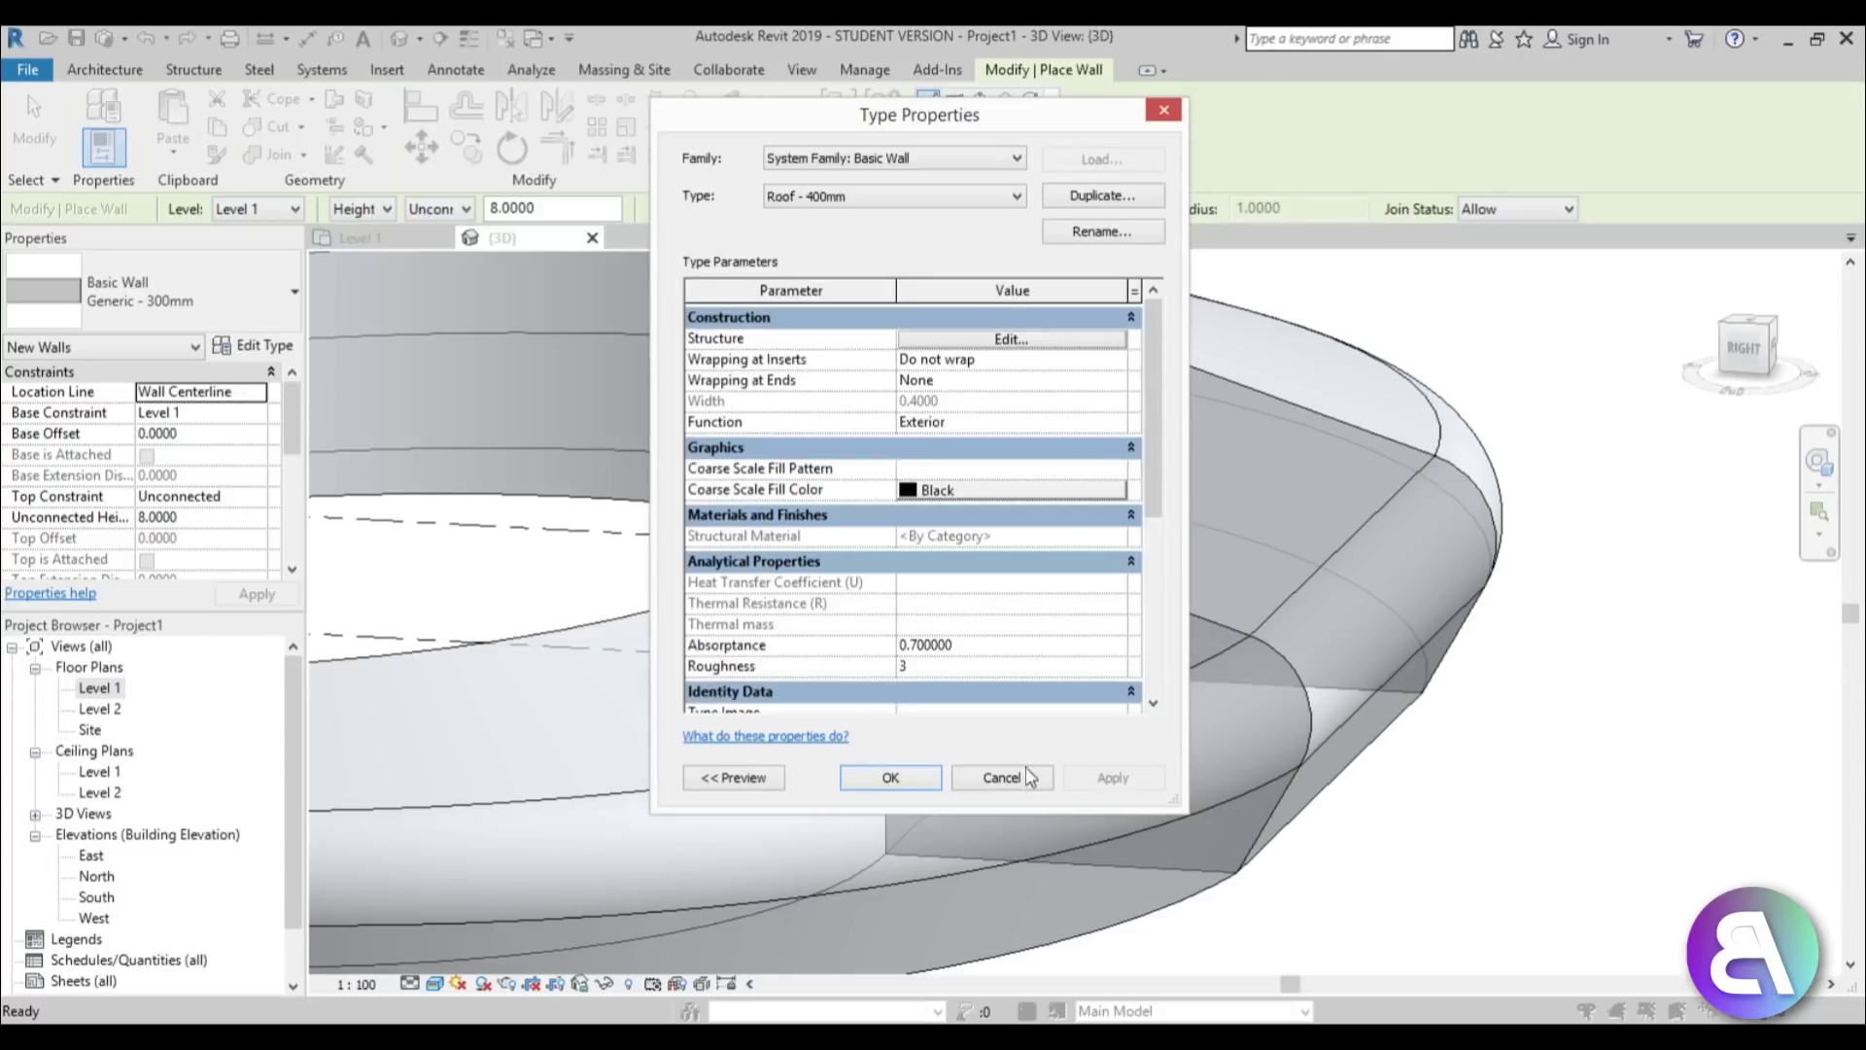
click(890, 779)
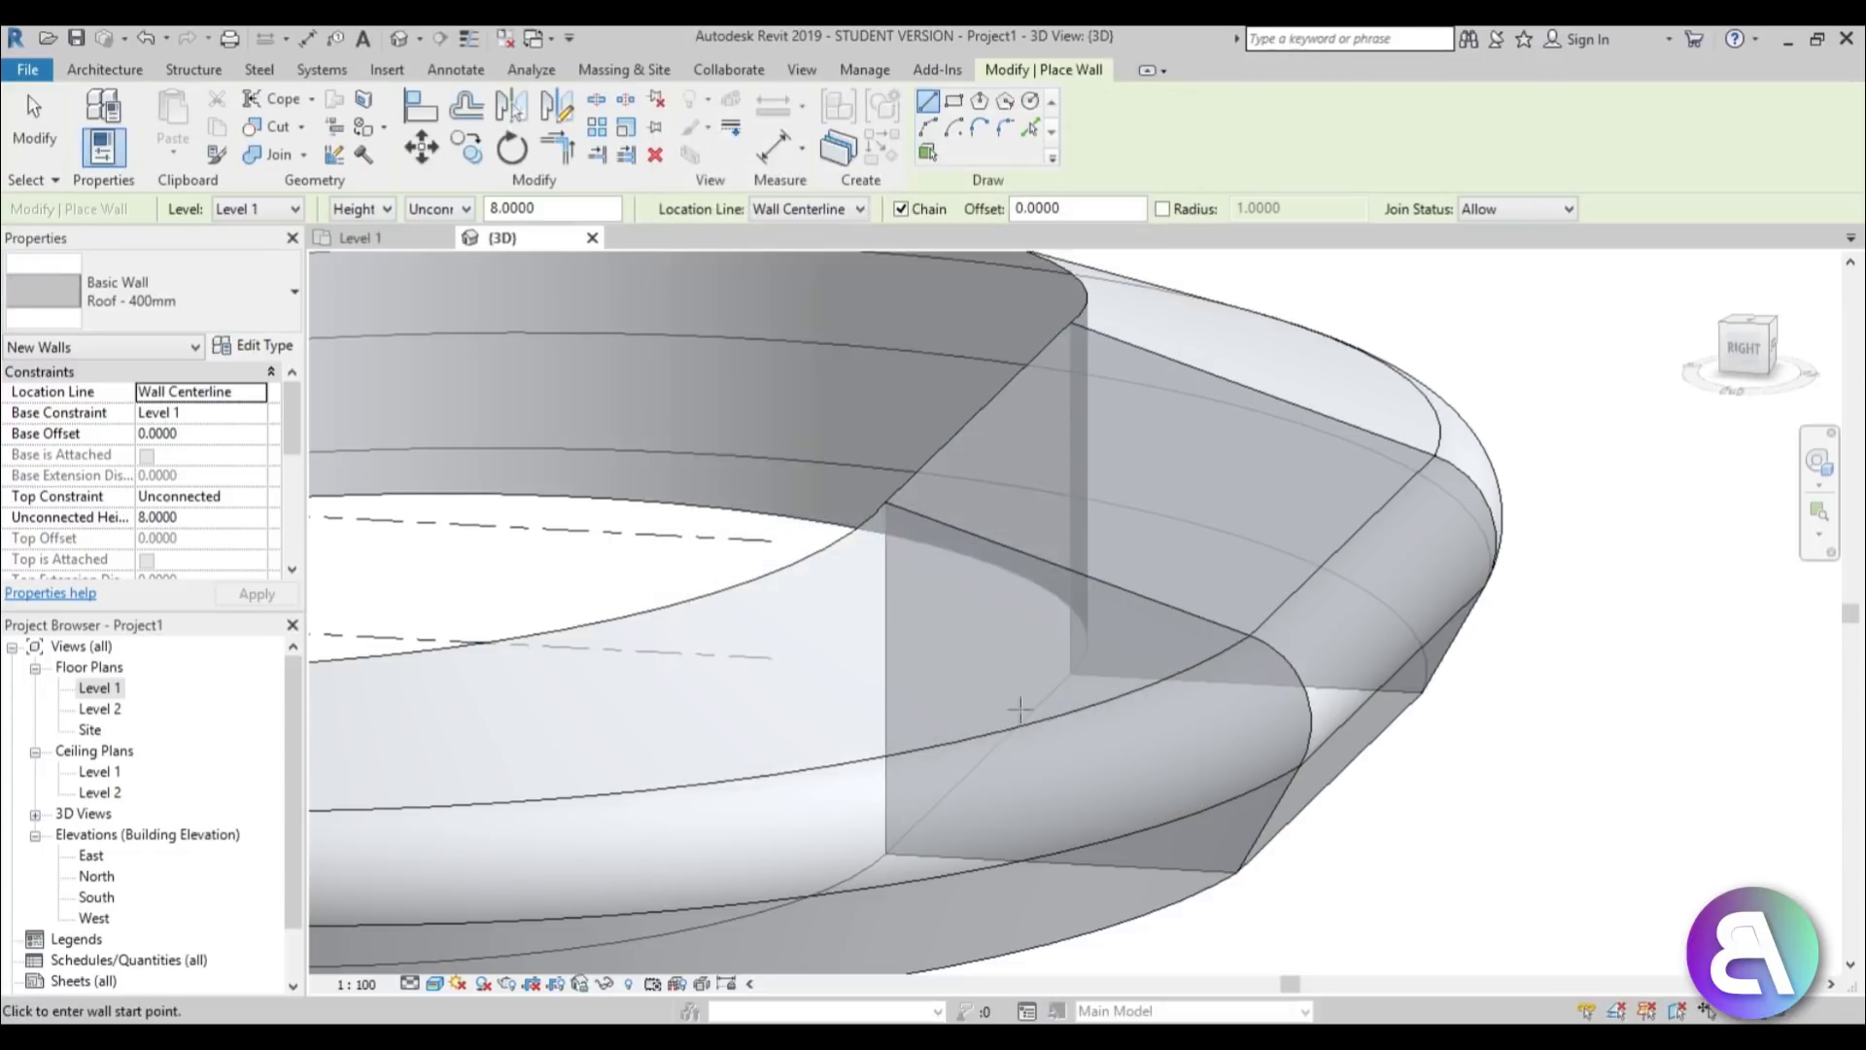
Create Roof - 400mm walls by face on the larger straight segment's sloped top, rounded outer edge and lower face.
scroll(1251, 457, down, 4)
middle_drag(1287, 526, 1189, 562)
scroll(1188, 561, up, 2)
scroll(1188, 562, down, 1)
click(624, 69)
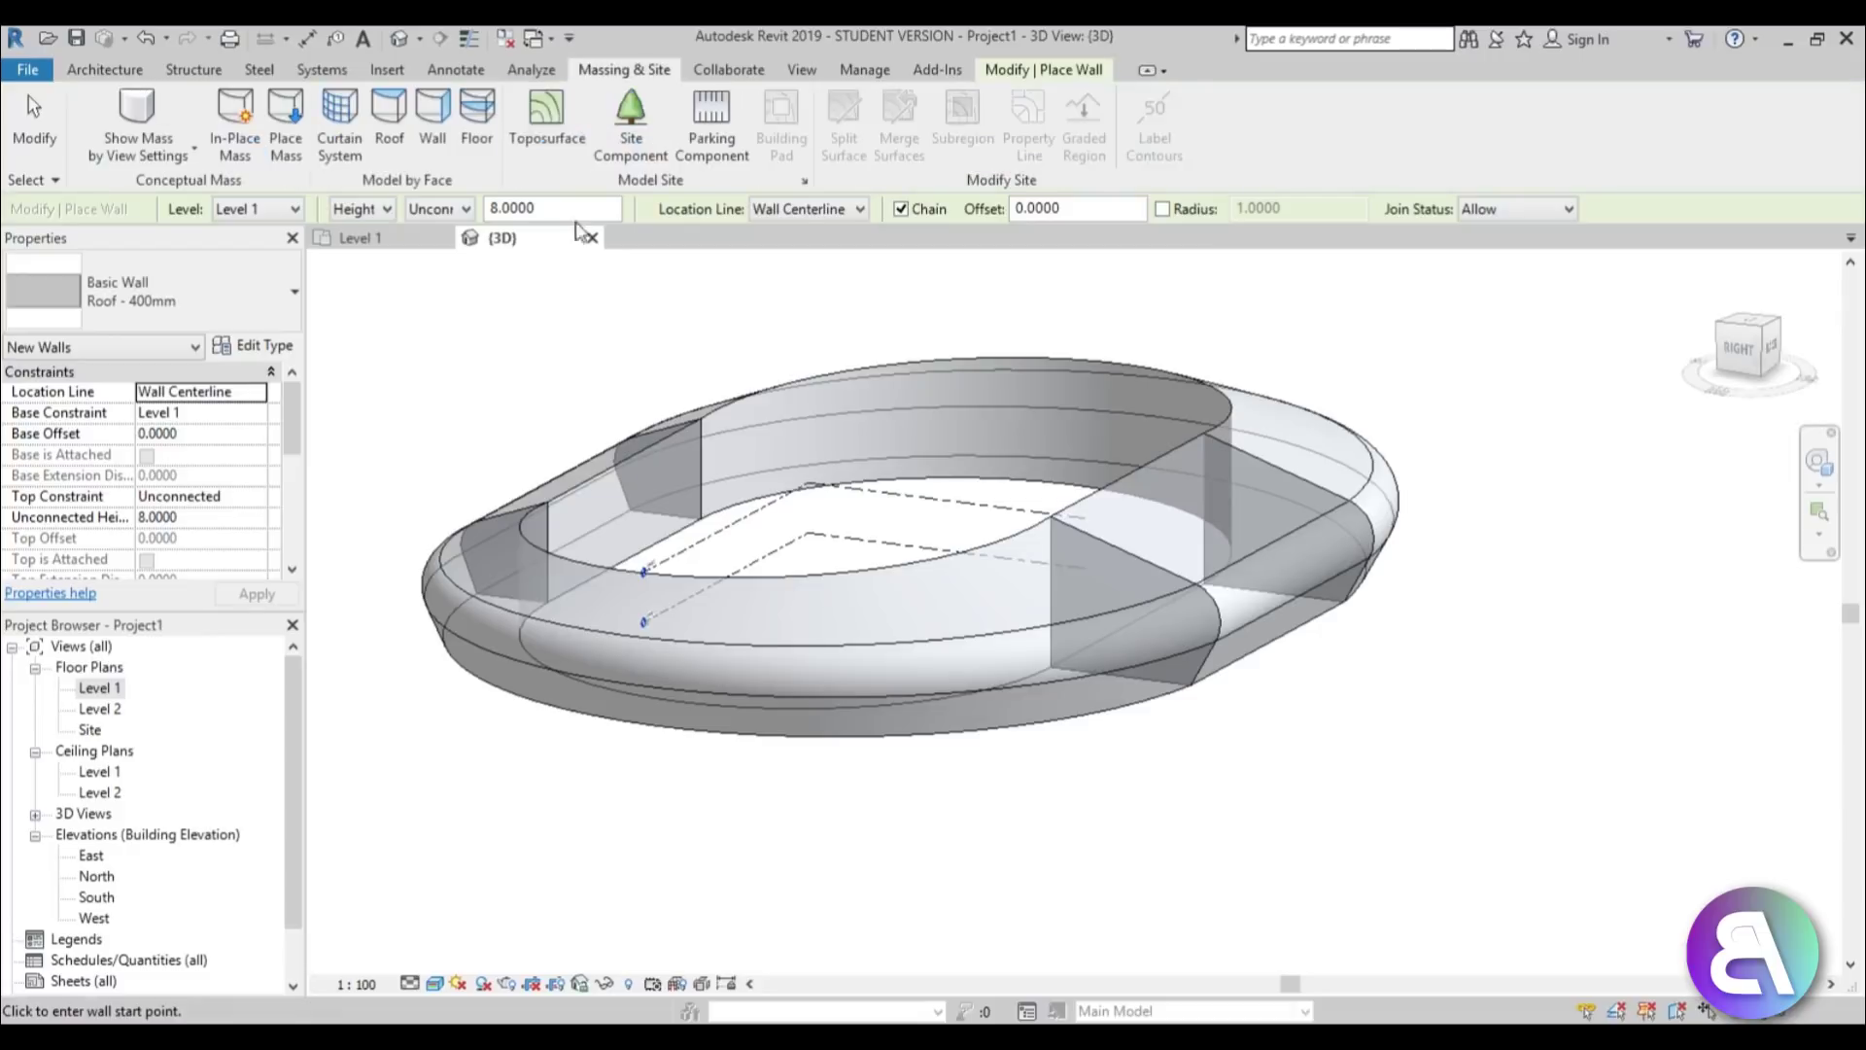
click(435, 141)
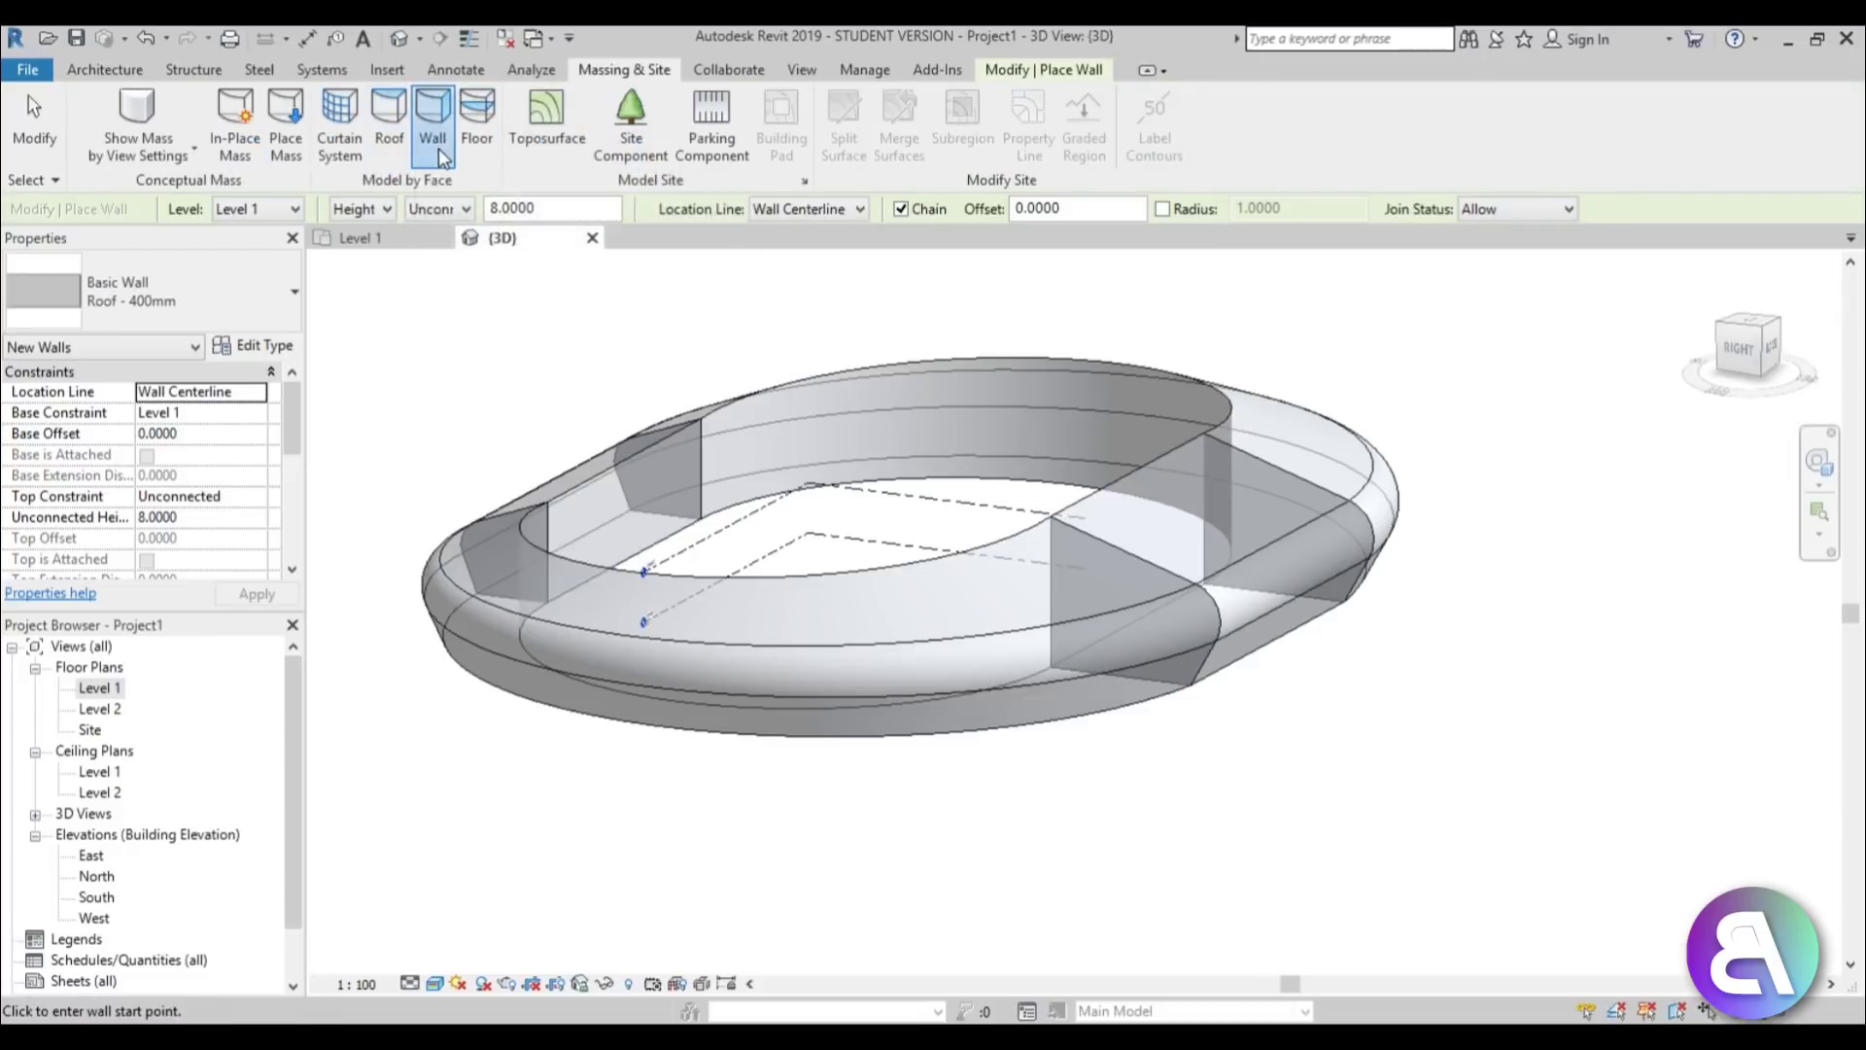
scroll(1245, 550, up, 2)
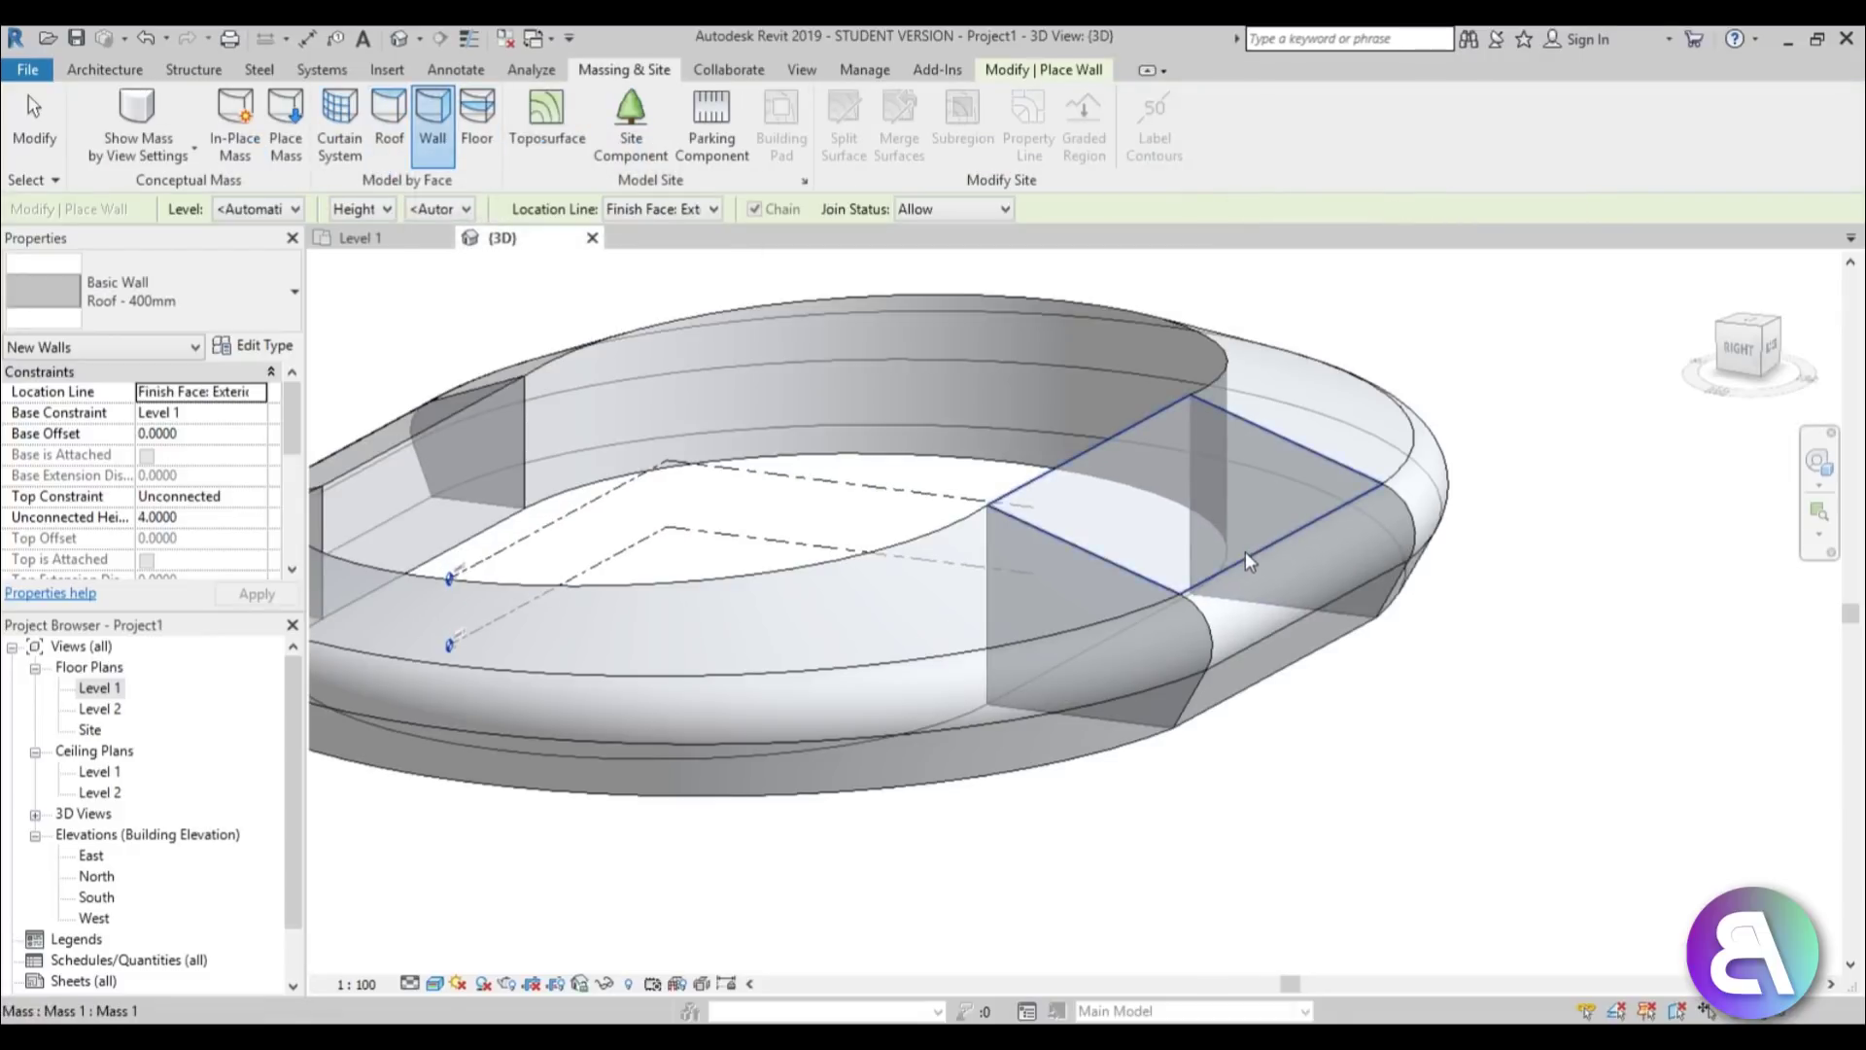
click(1293, 628)
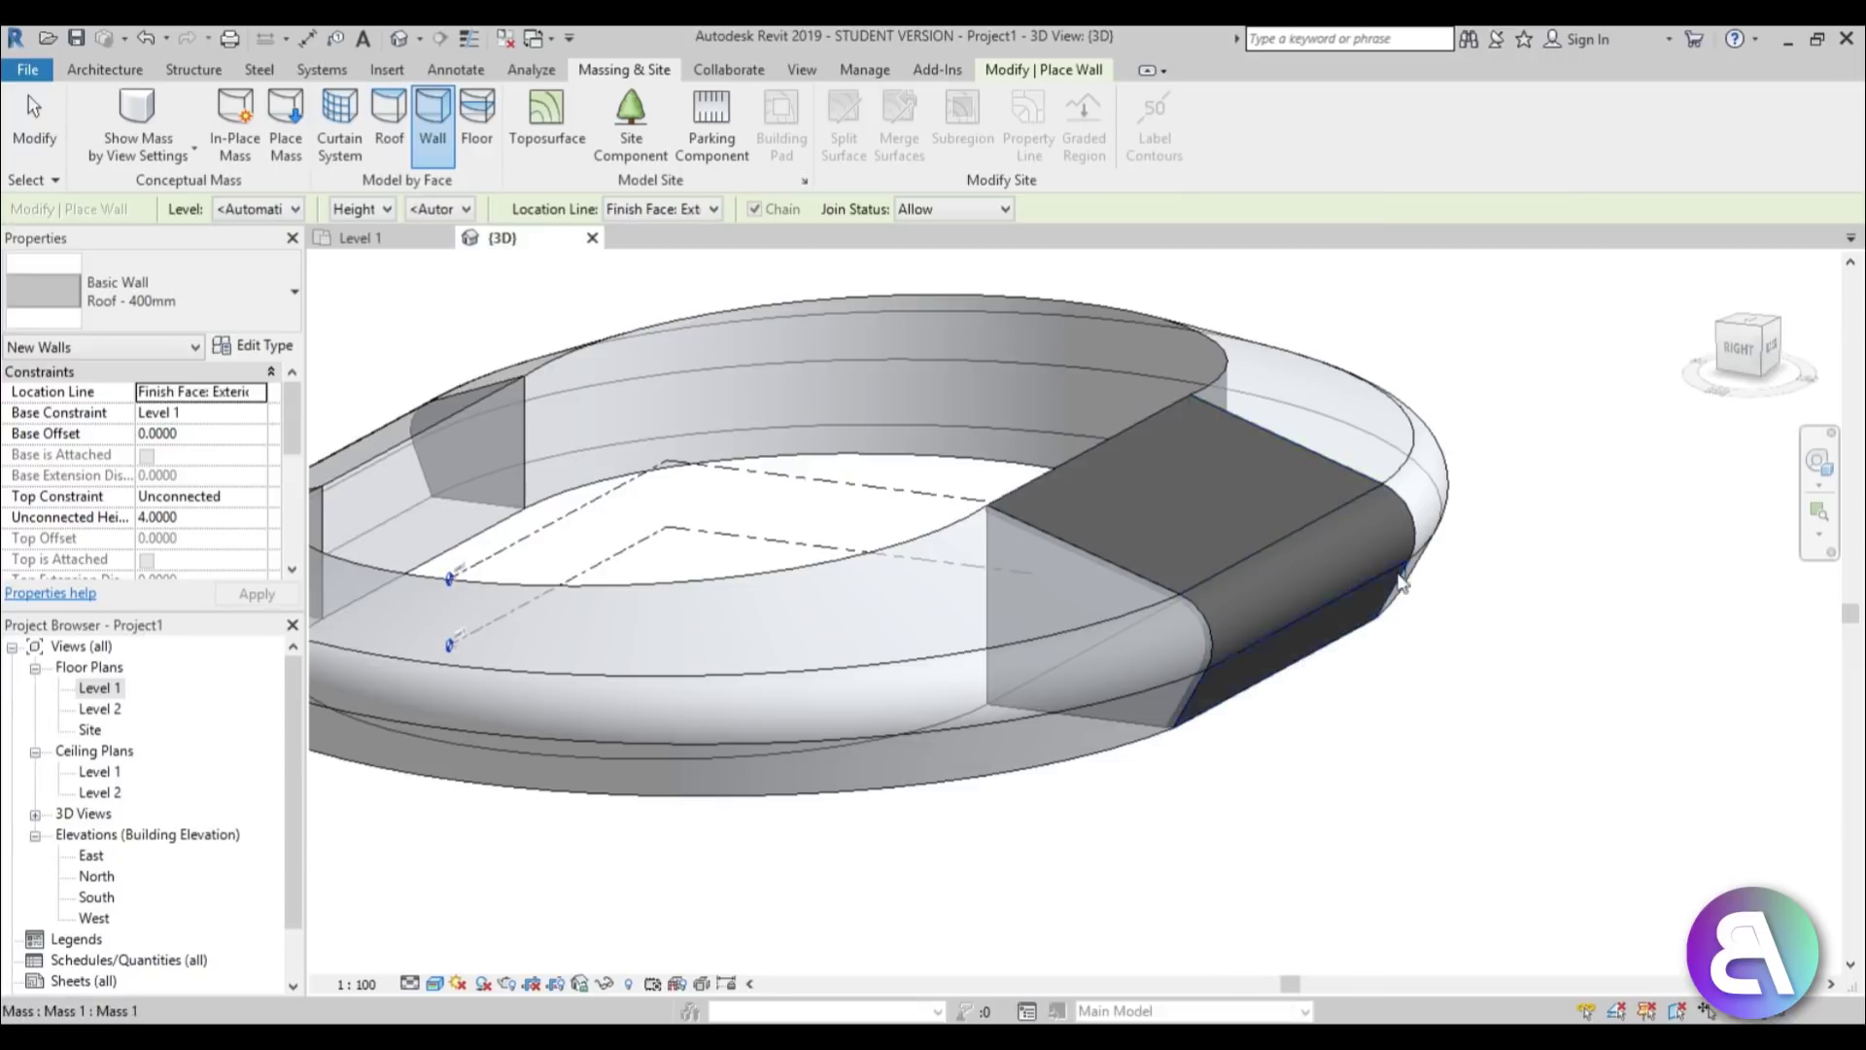
Add face walls to the adjoining curved segment, then to the other curved segment's rounded edge and sloped top, accepting the warning.
click(1234, 370)
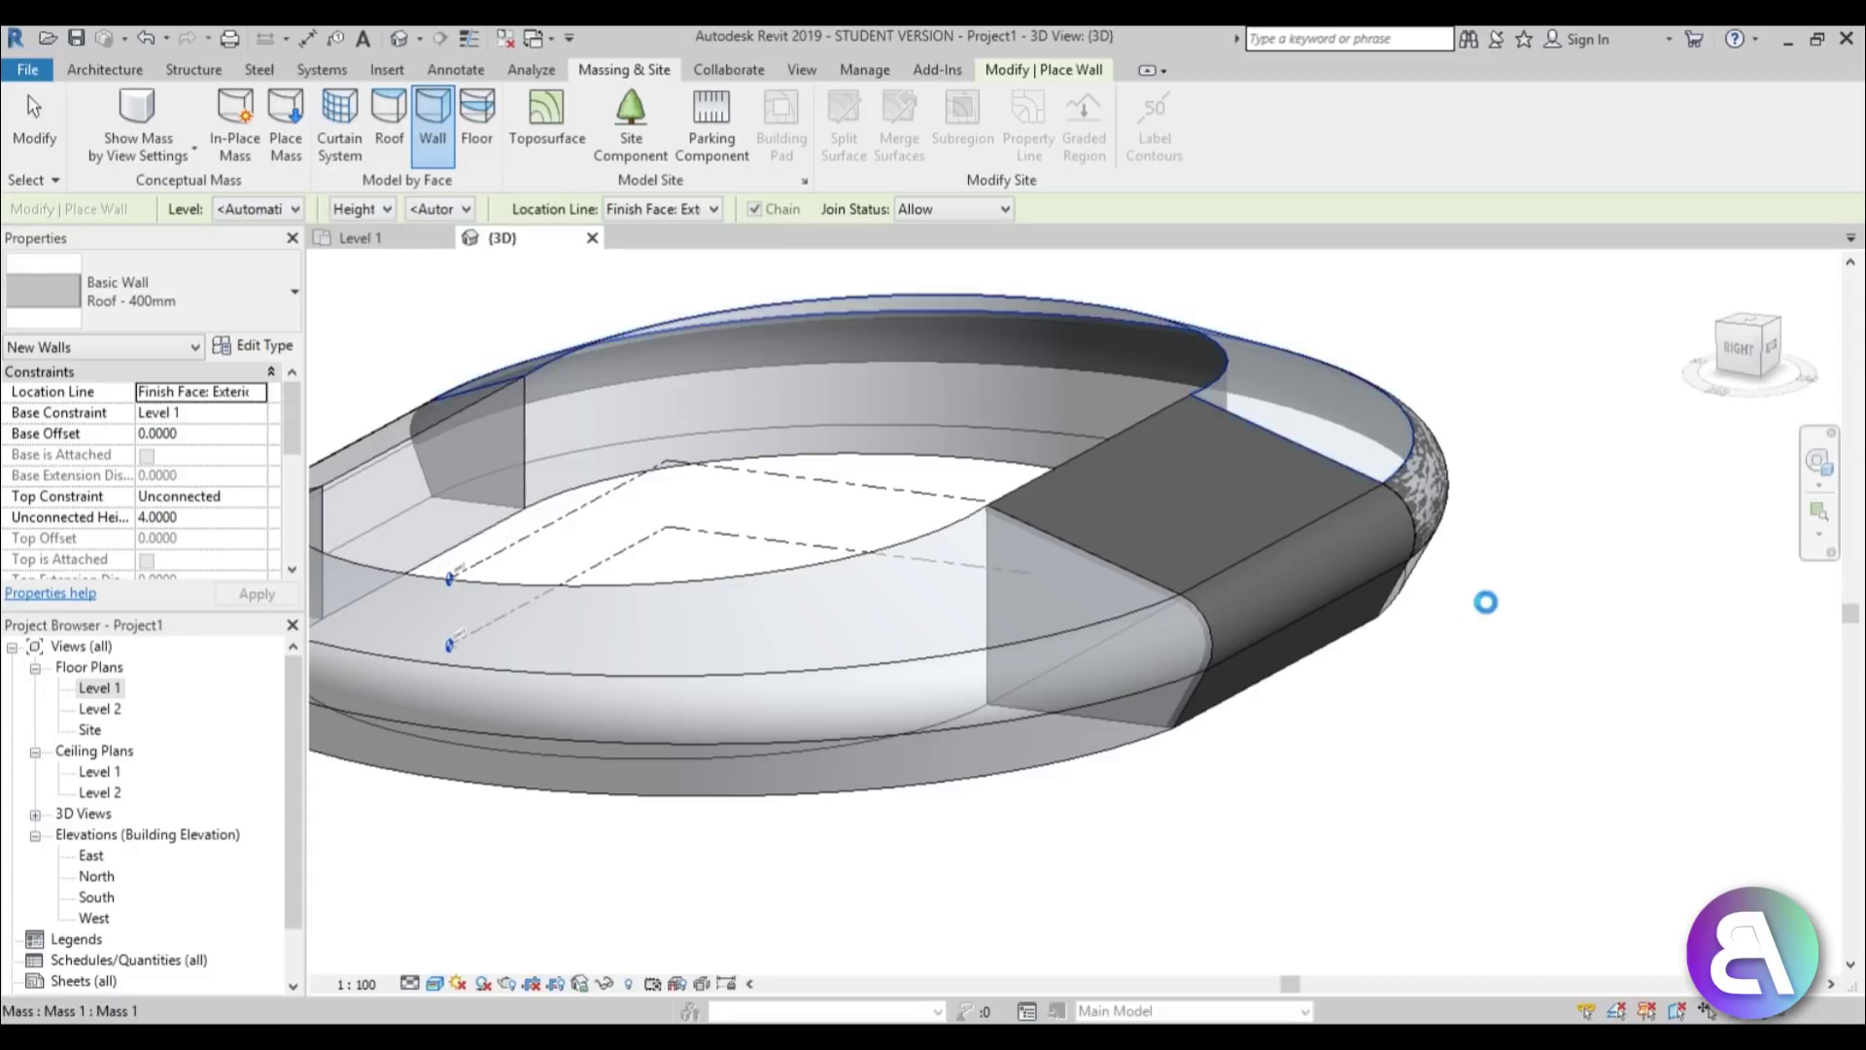
shift+middle_drag(1319, 488, 762, 754)
scroll(1232, 791, down, 3)
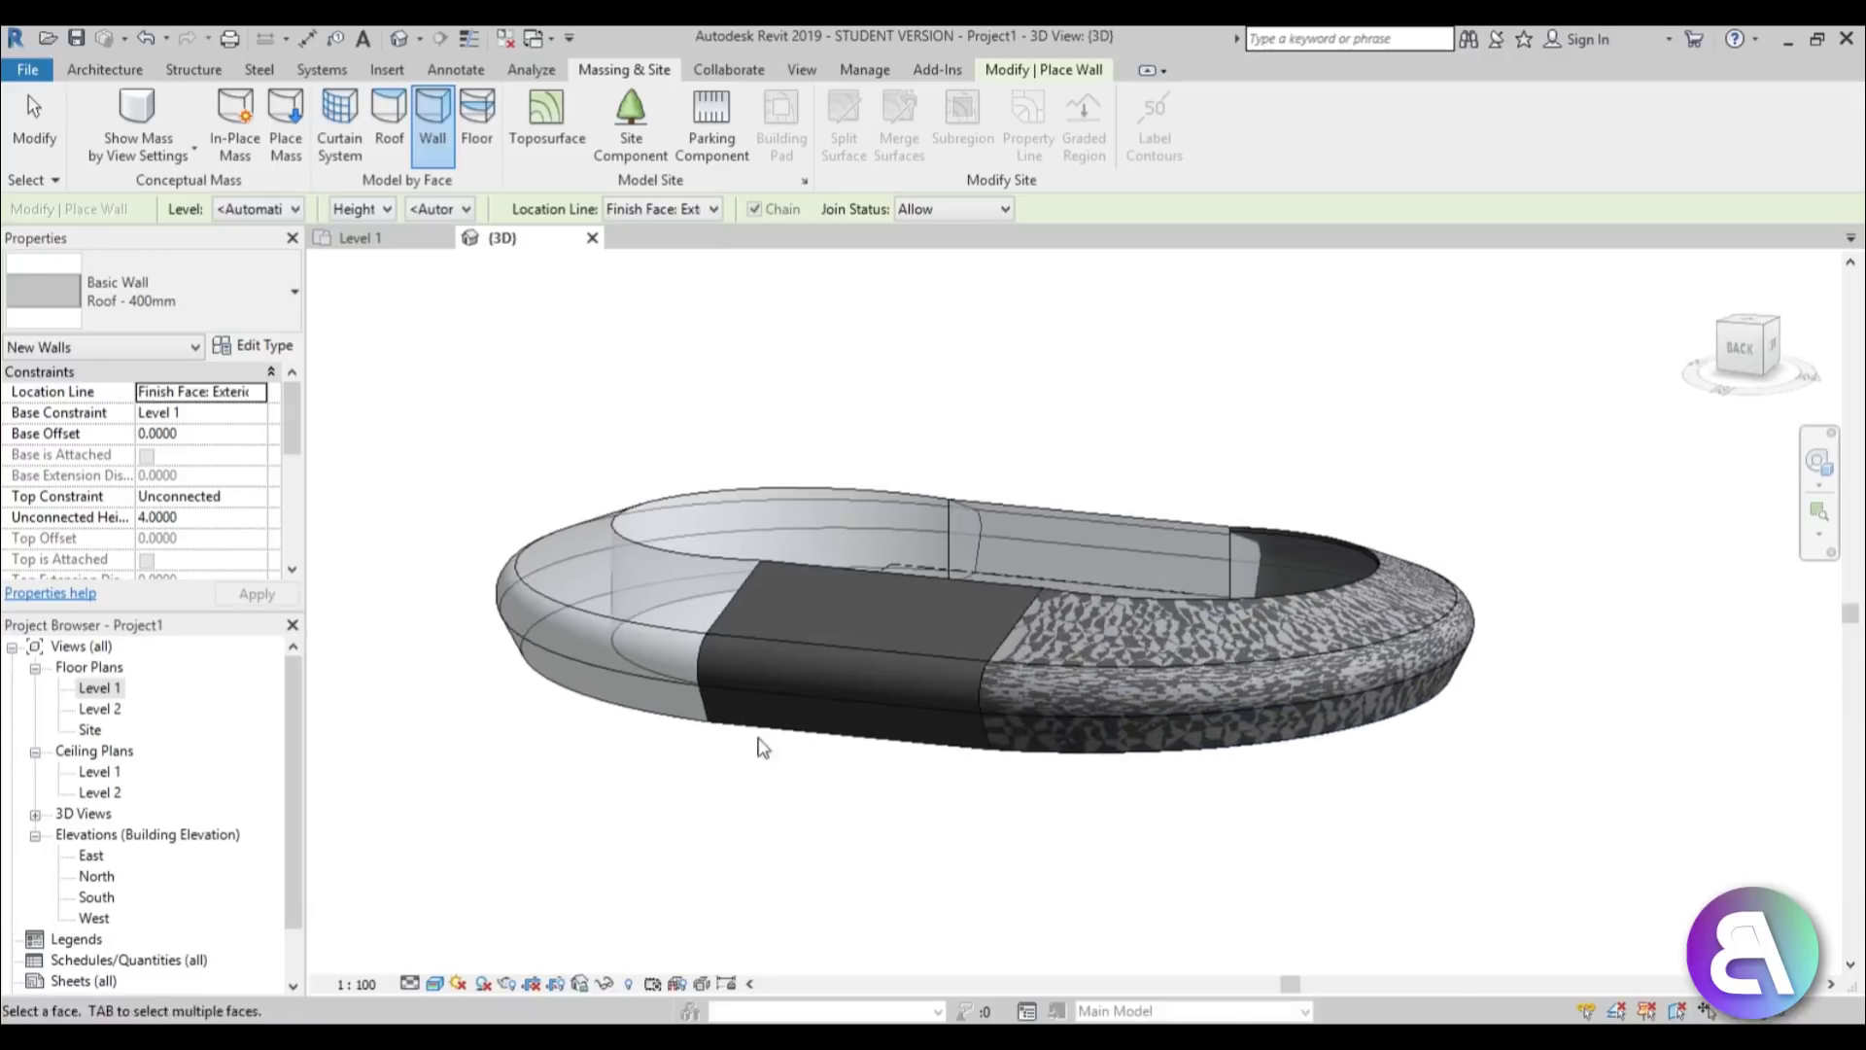
click(660, 620)
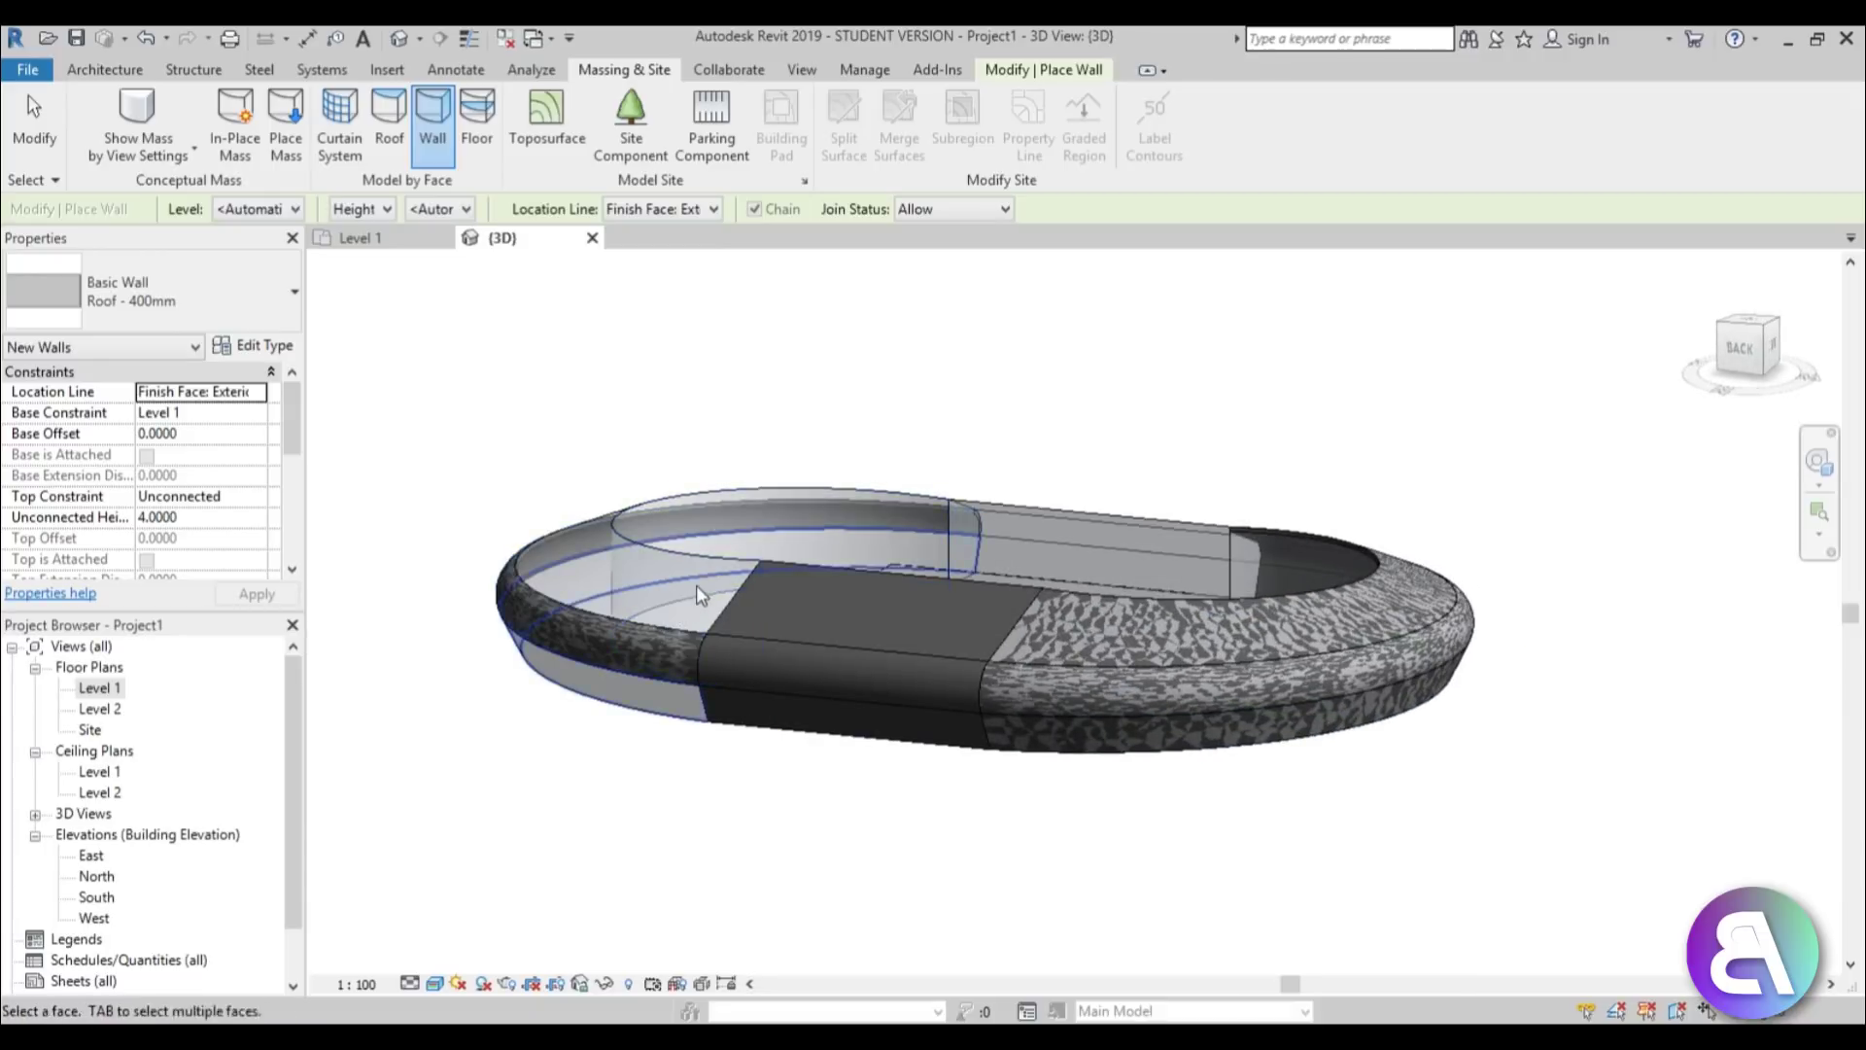
click(743, 577)
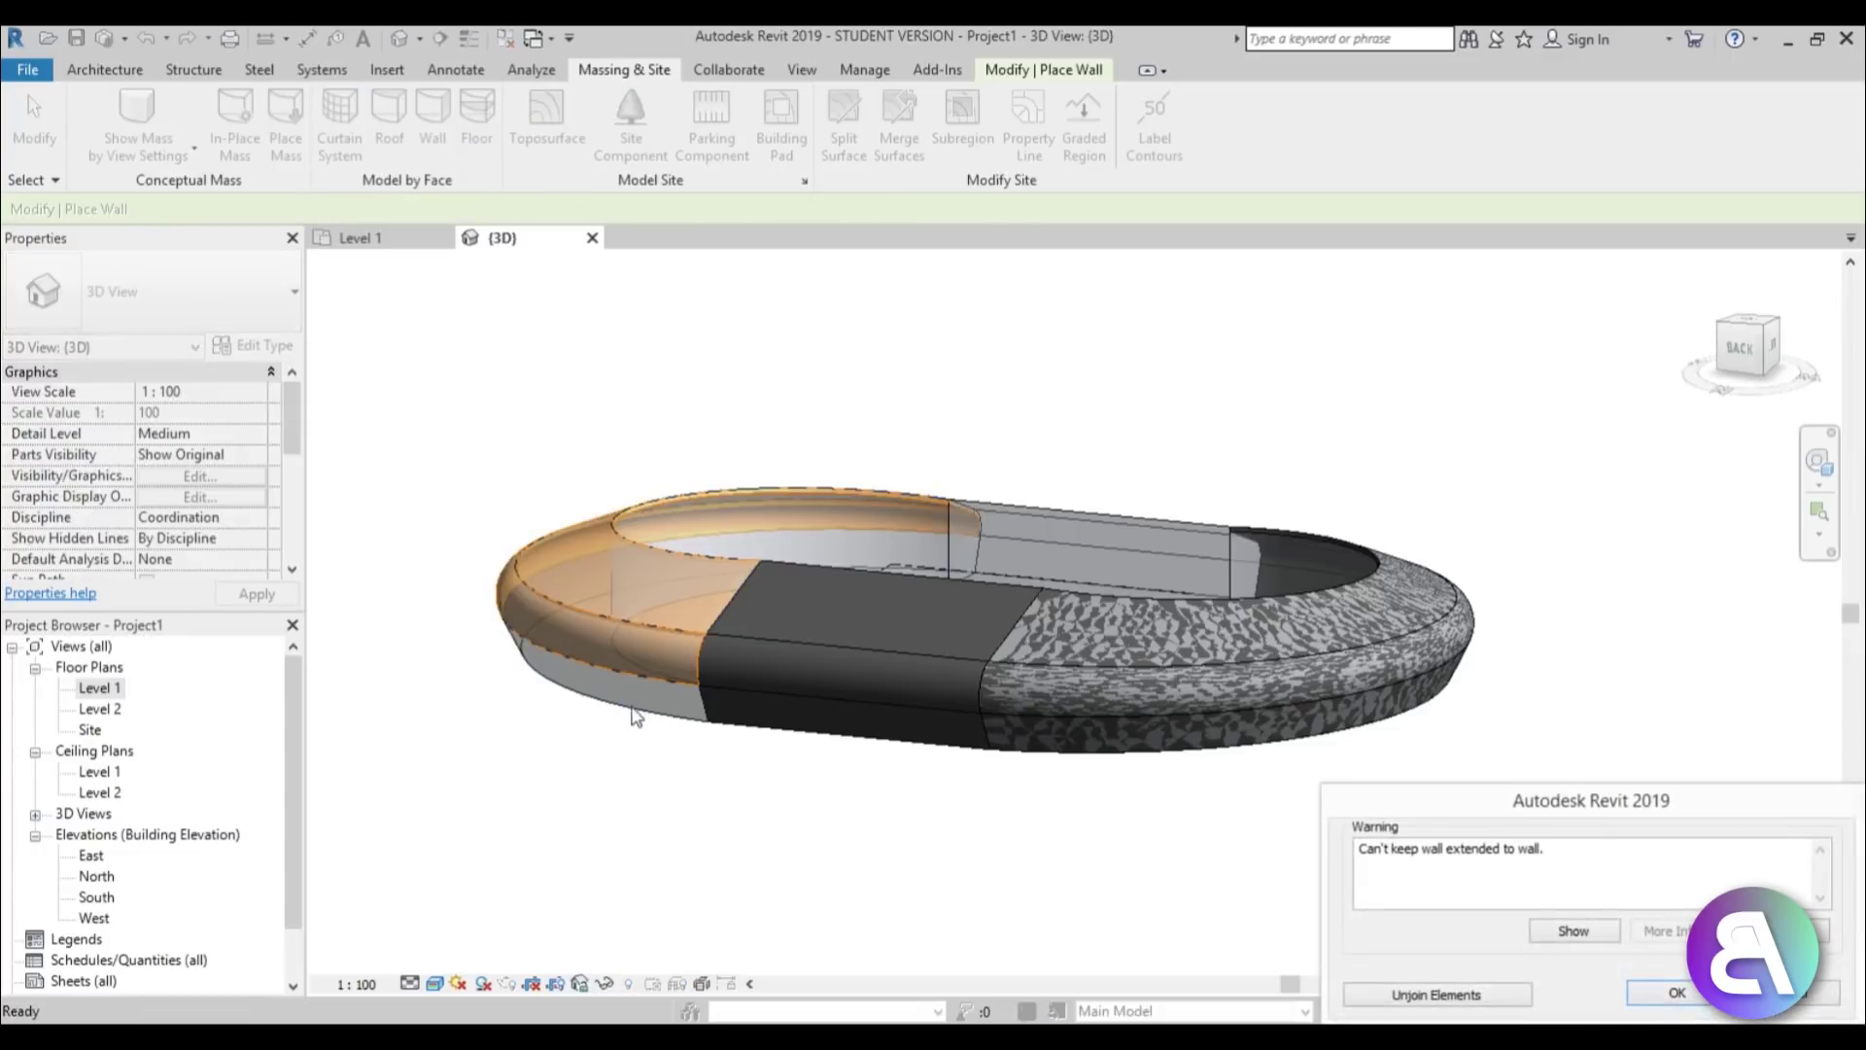
click(1677, 994)
key(Escape)
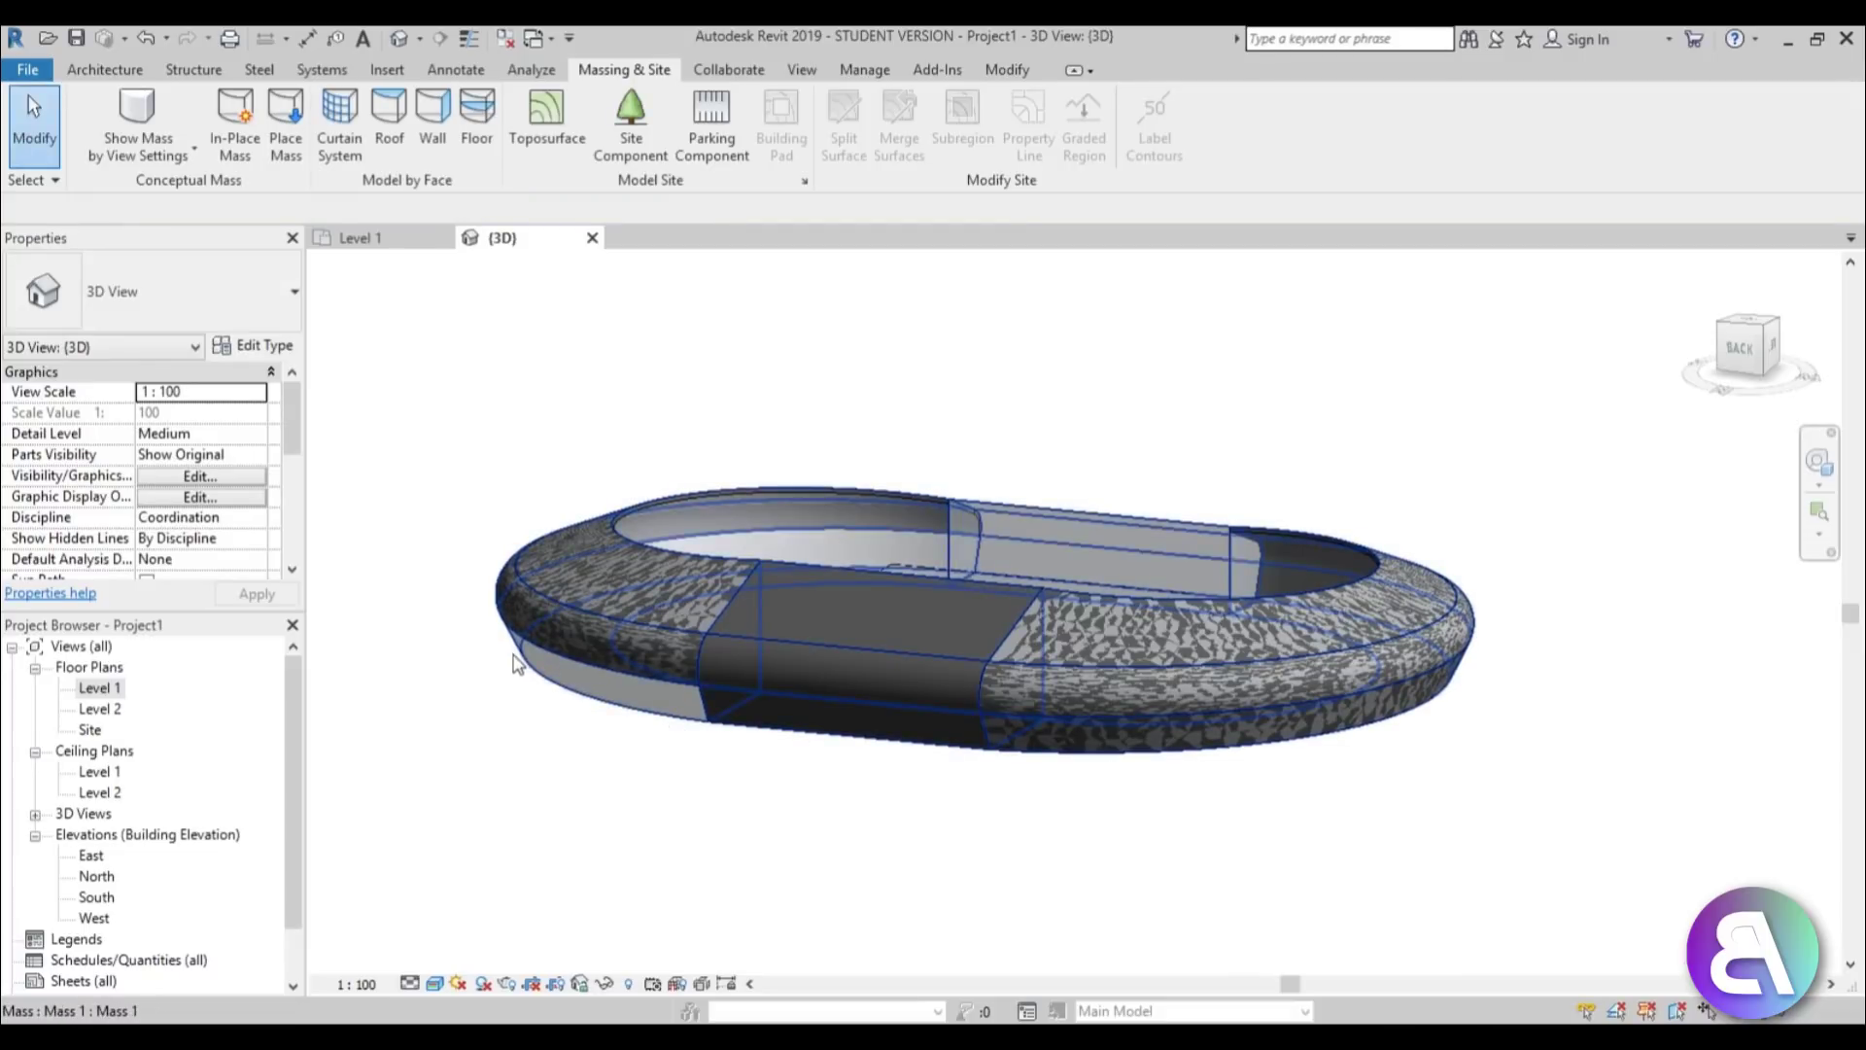
Cover the second curved segment's lower face and the smaller straight segment's top, rounded edge and lower face with face walls.
shift+middle_drag(547, 775, 545, 715)
click(431, 121)
scroll(525, 617, up, 2)
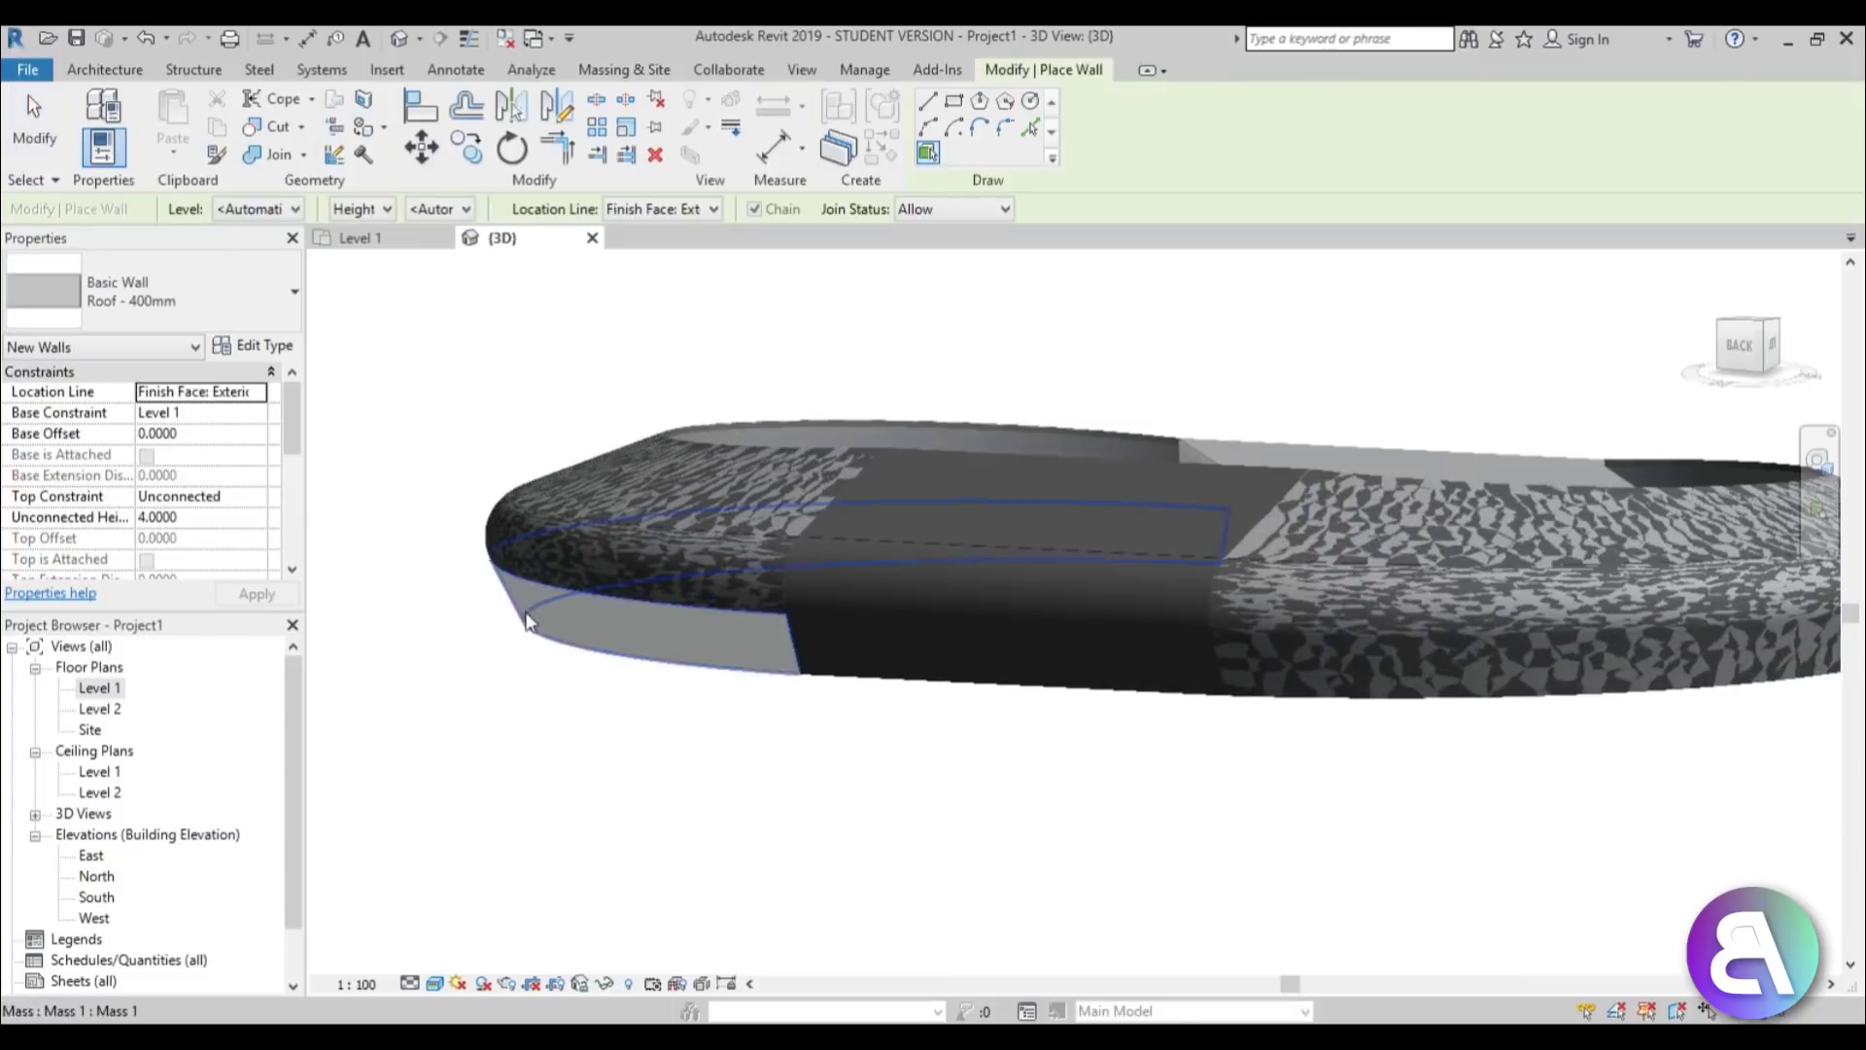
scroll(521, 645, down, 5)
shift+middle_drag(521, 646, 477, 646)
scroll(1294, 551, up, 3)
scroll(1070, 610, down, 2)
shift+middle_drag(1070, 610, 948, 631)
scroll(846, 616, up, 2)
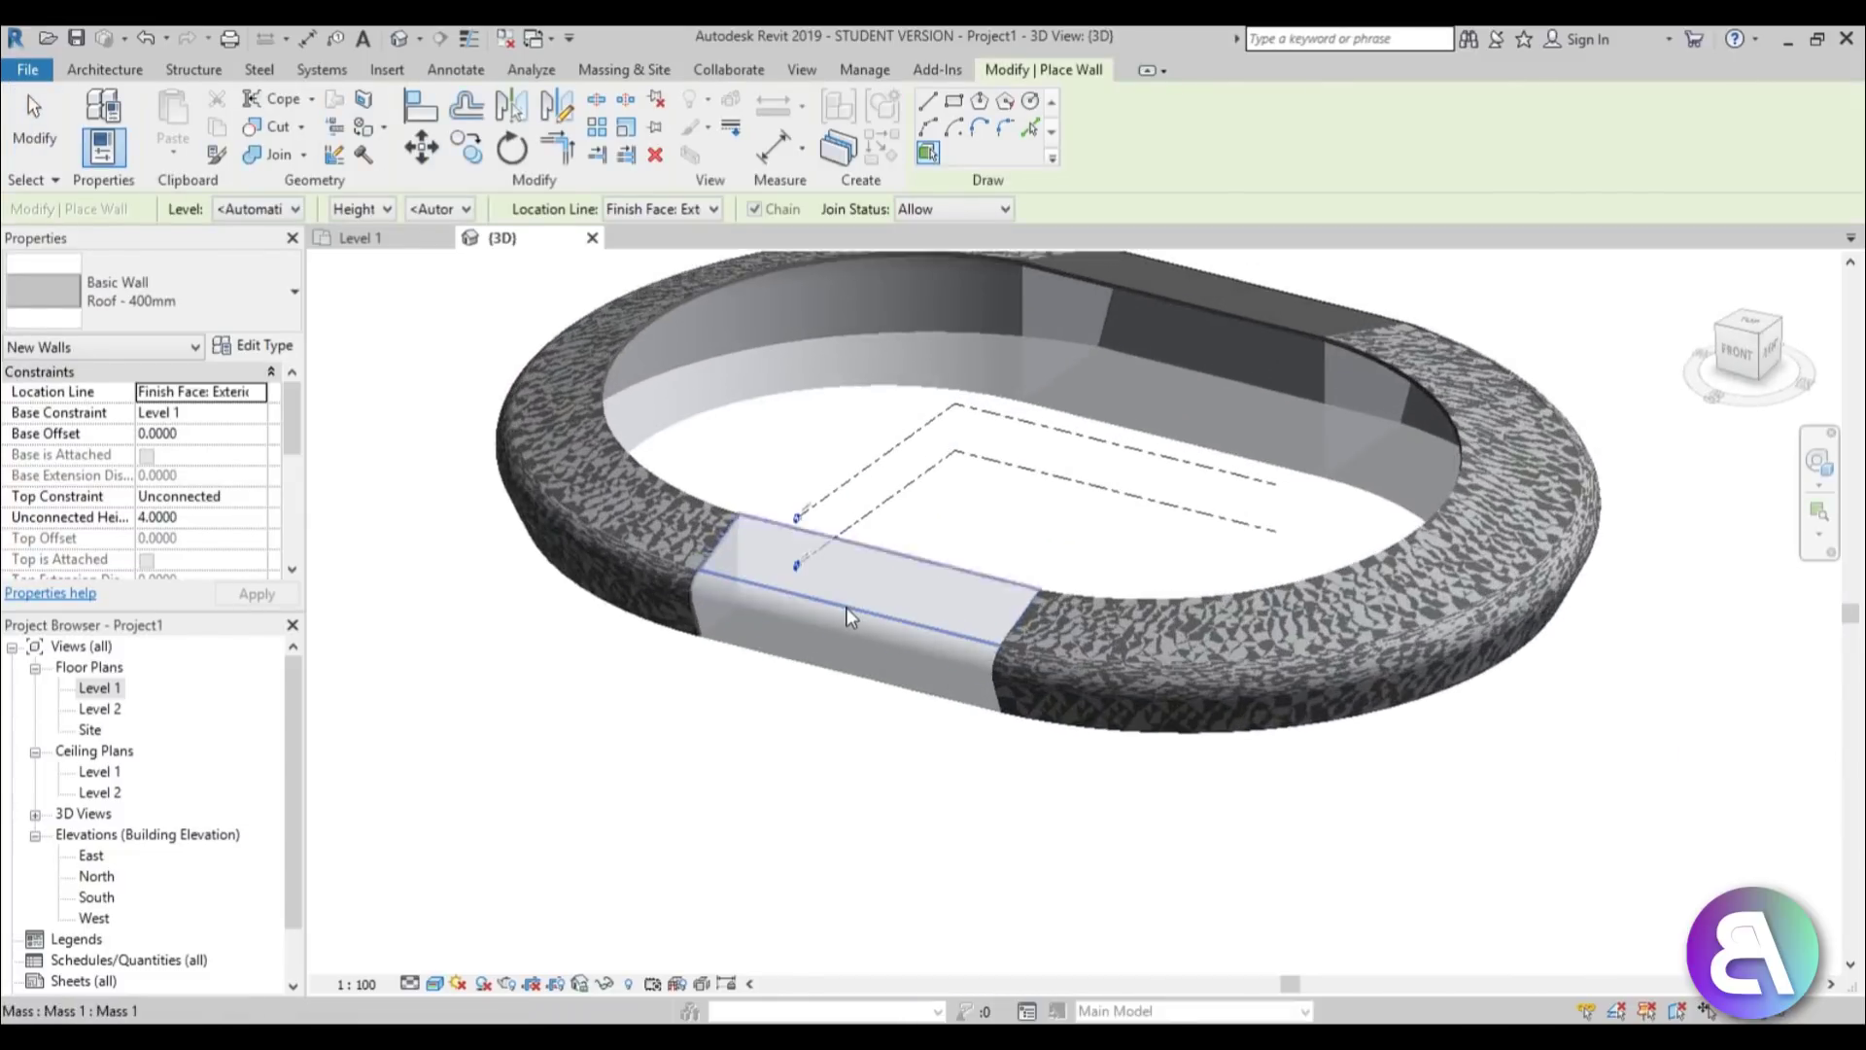
click(849, 617)
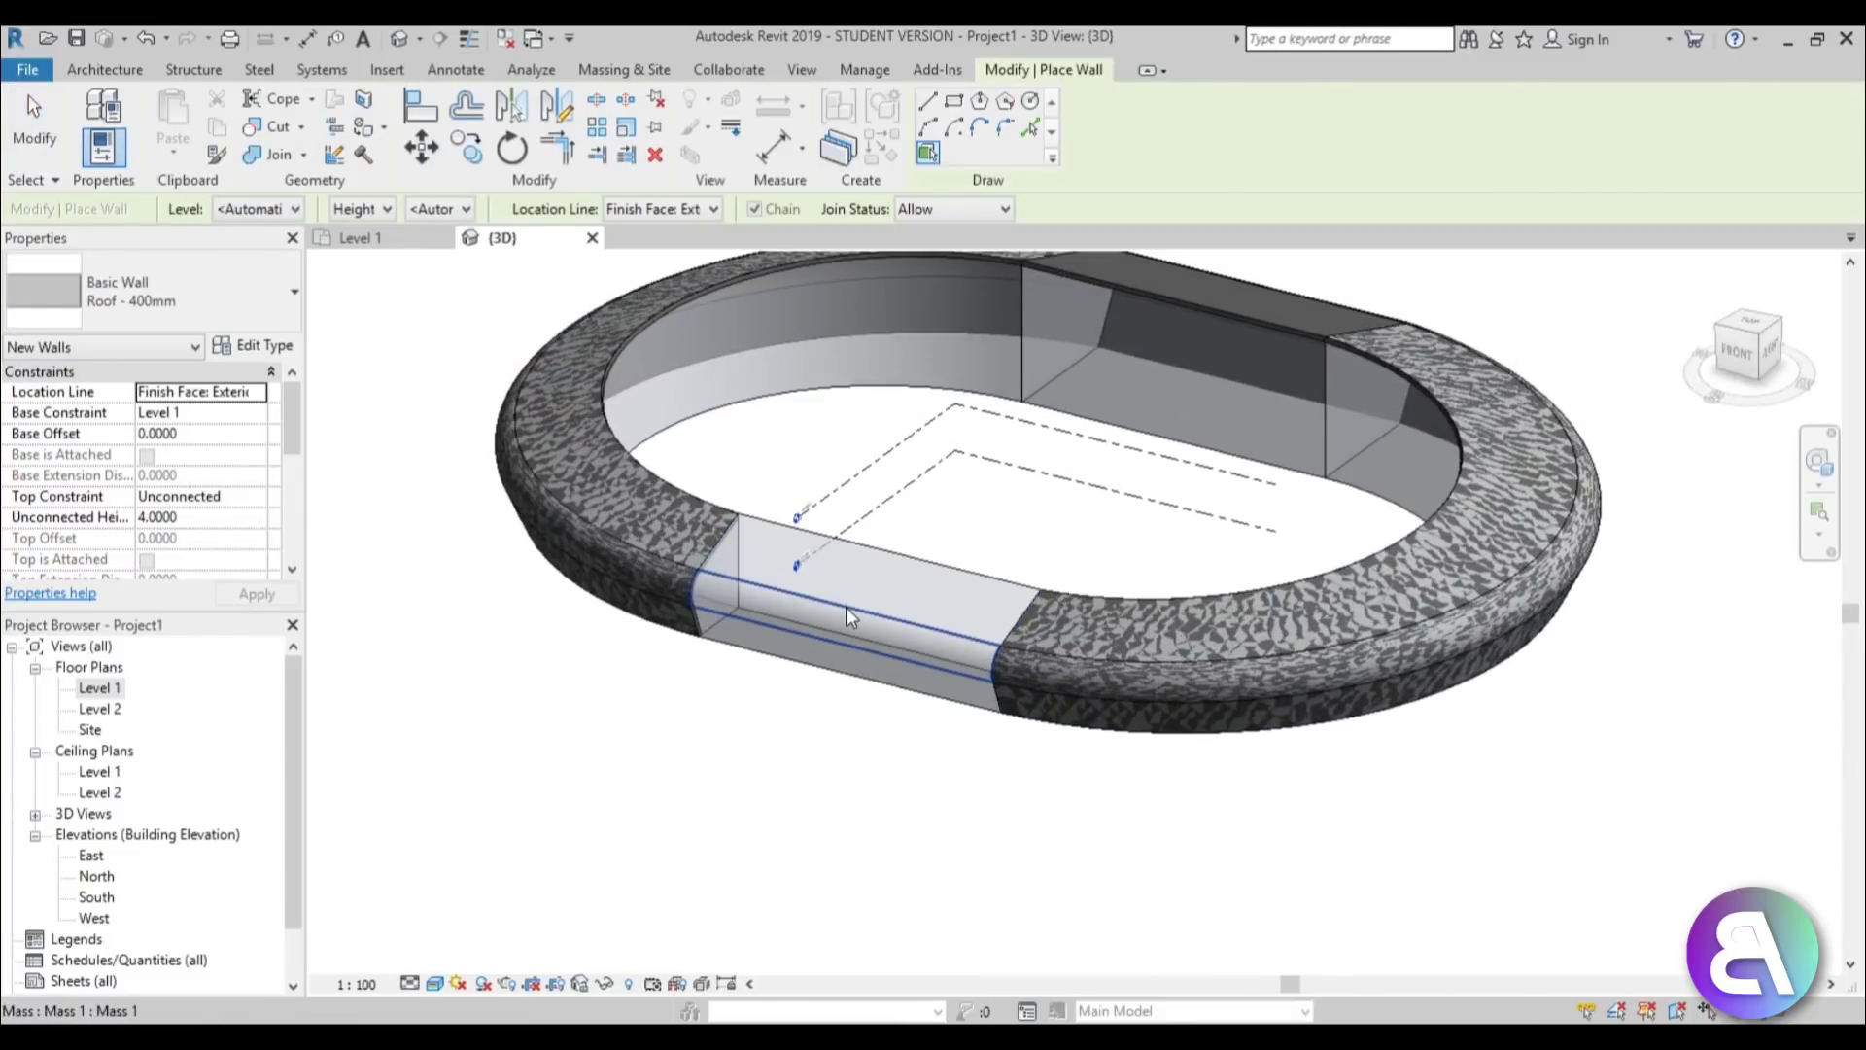
click(813, 668)
scroll(958, 733, down, 1)
shift+middle_drag(959, 733, 957, 787)
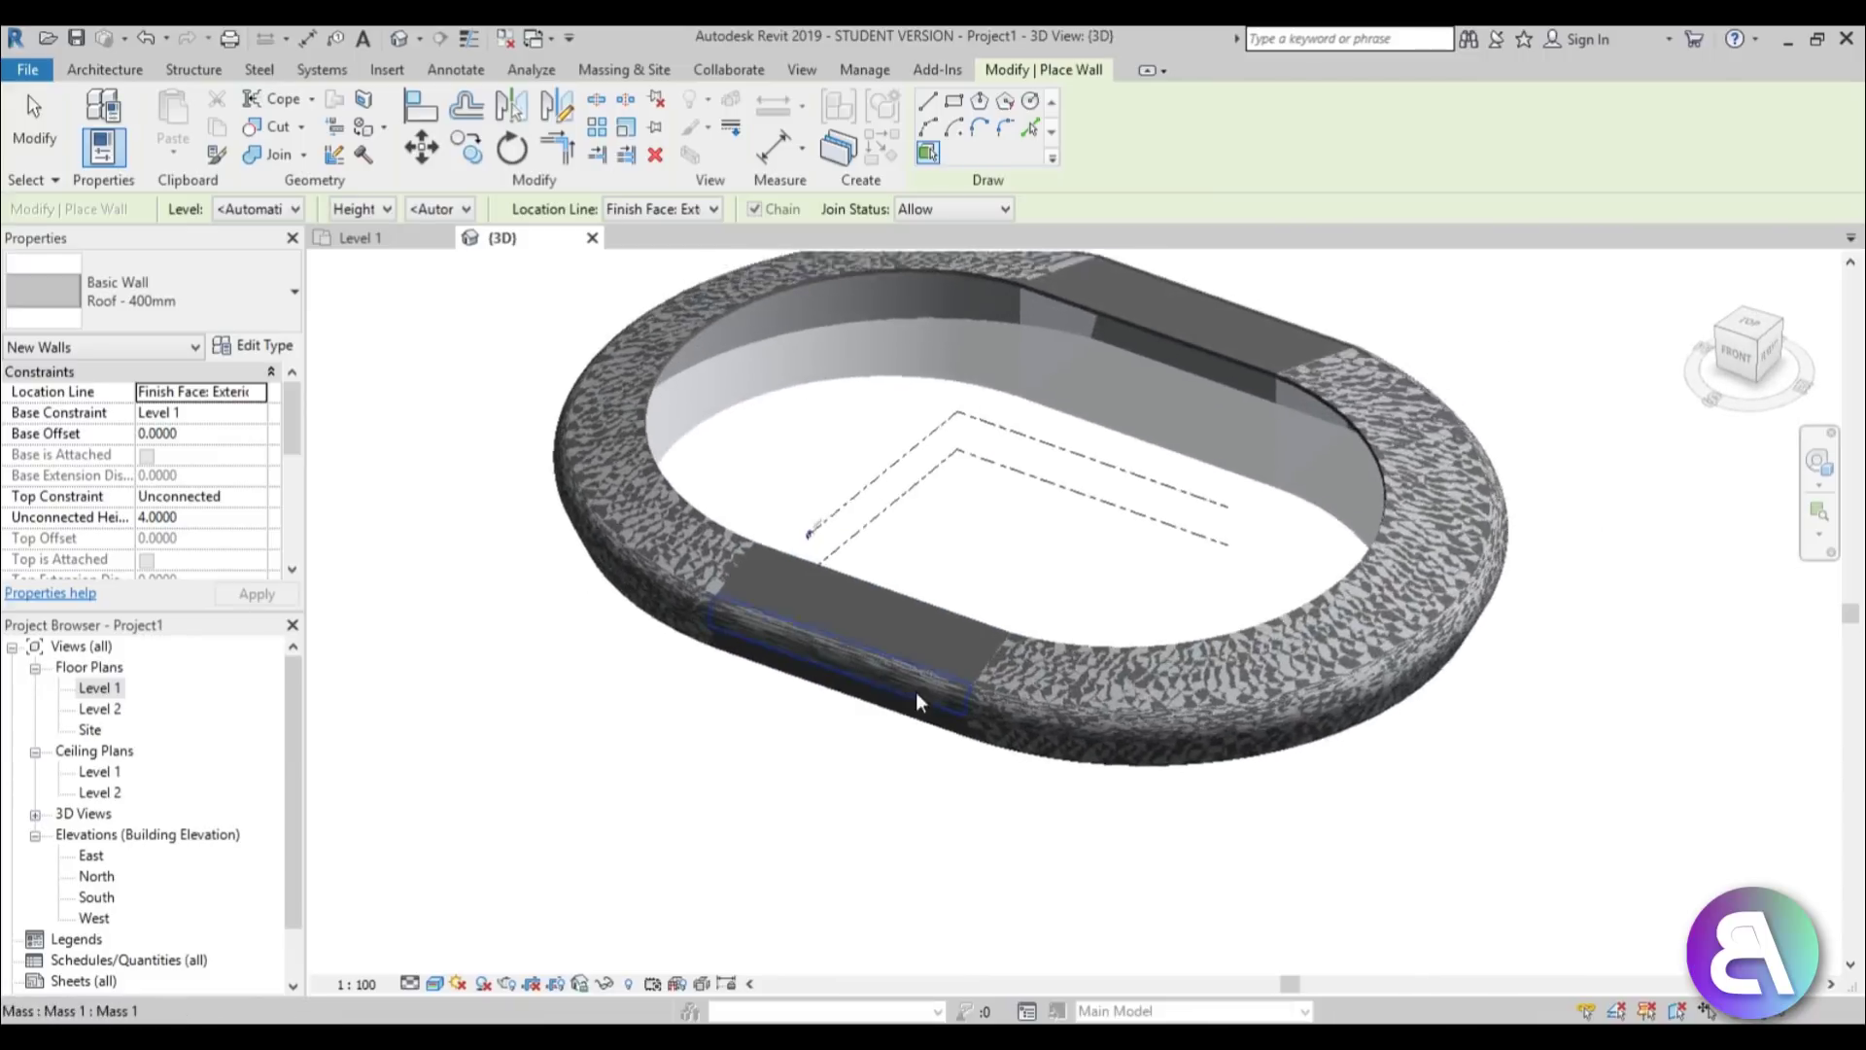
scroll(916, 693, down, 1)
scroll(900, 446, up, 1)
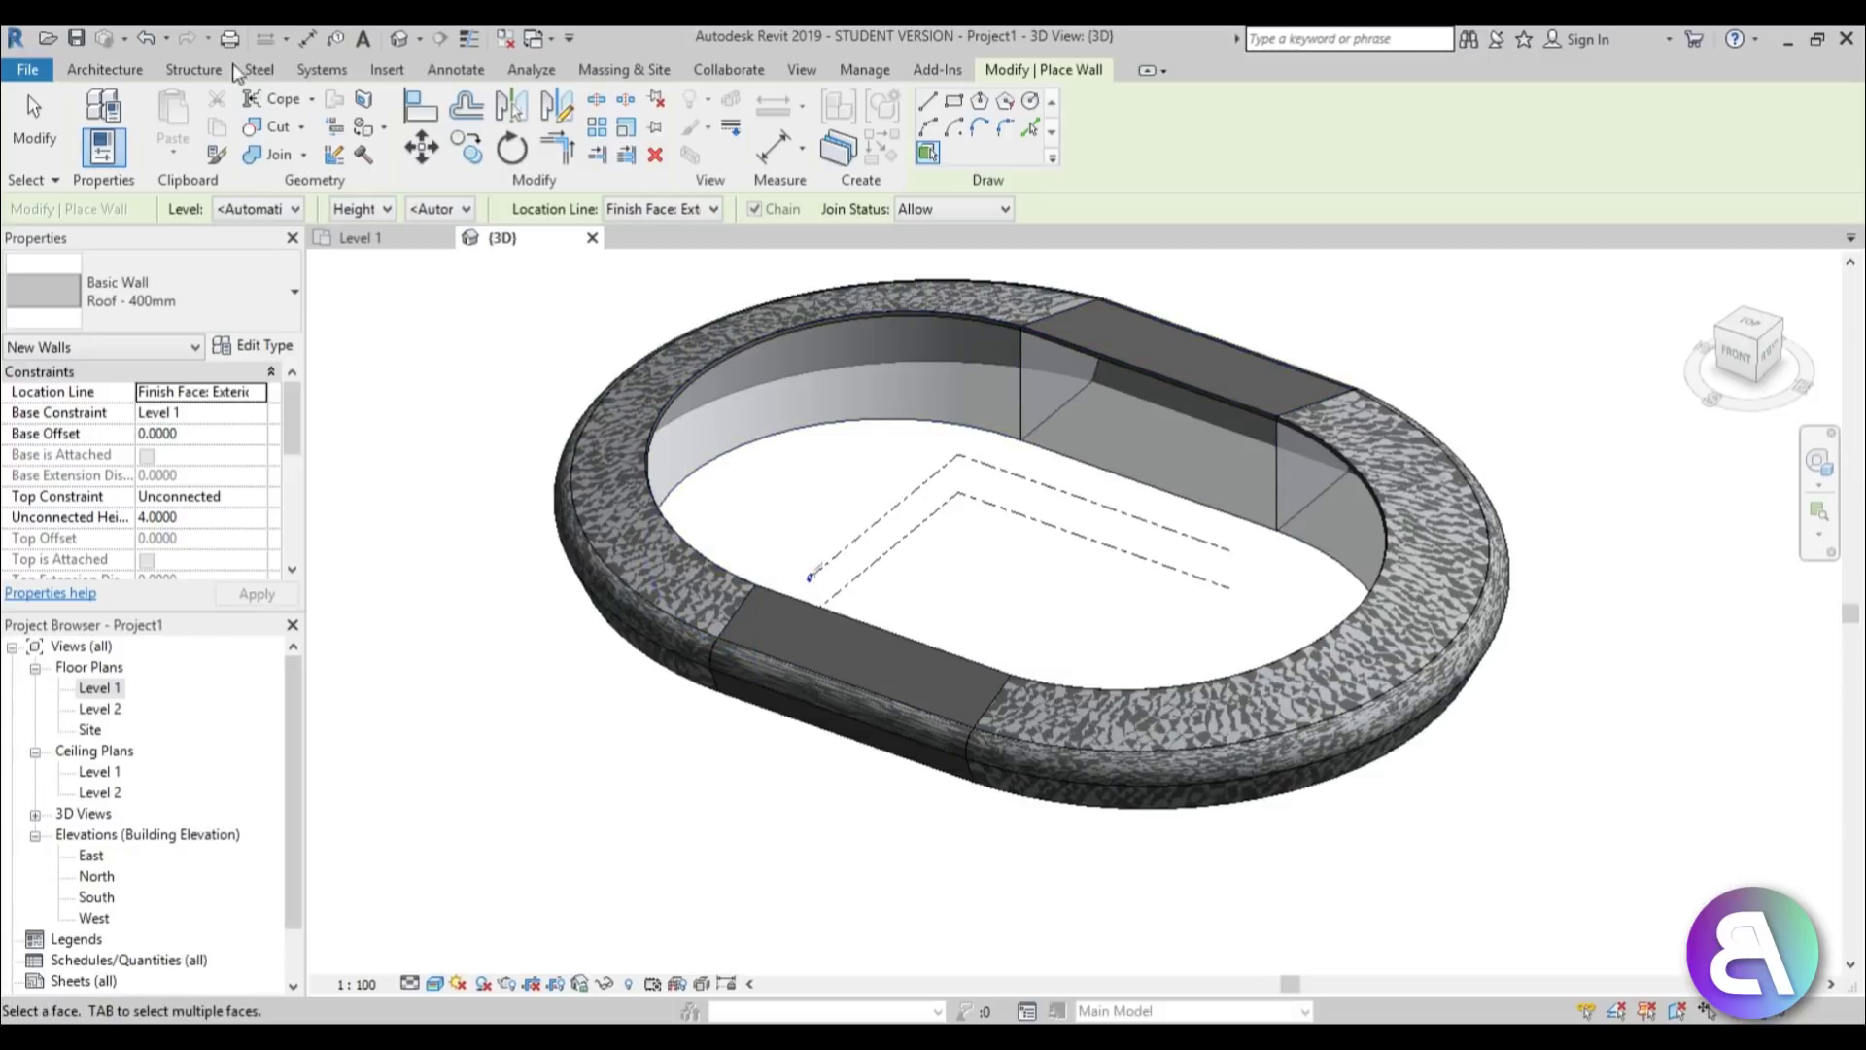
Undo all the face-based walls placed on the ring mass.
click(148, 37)
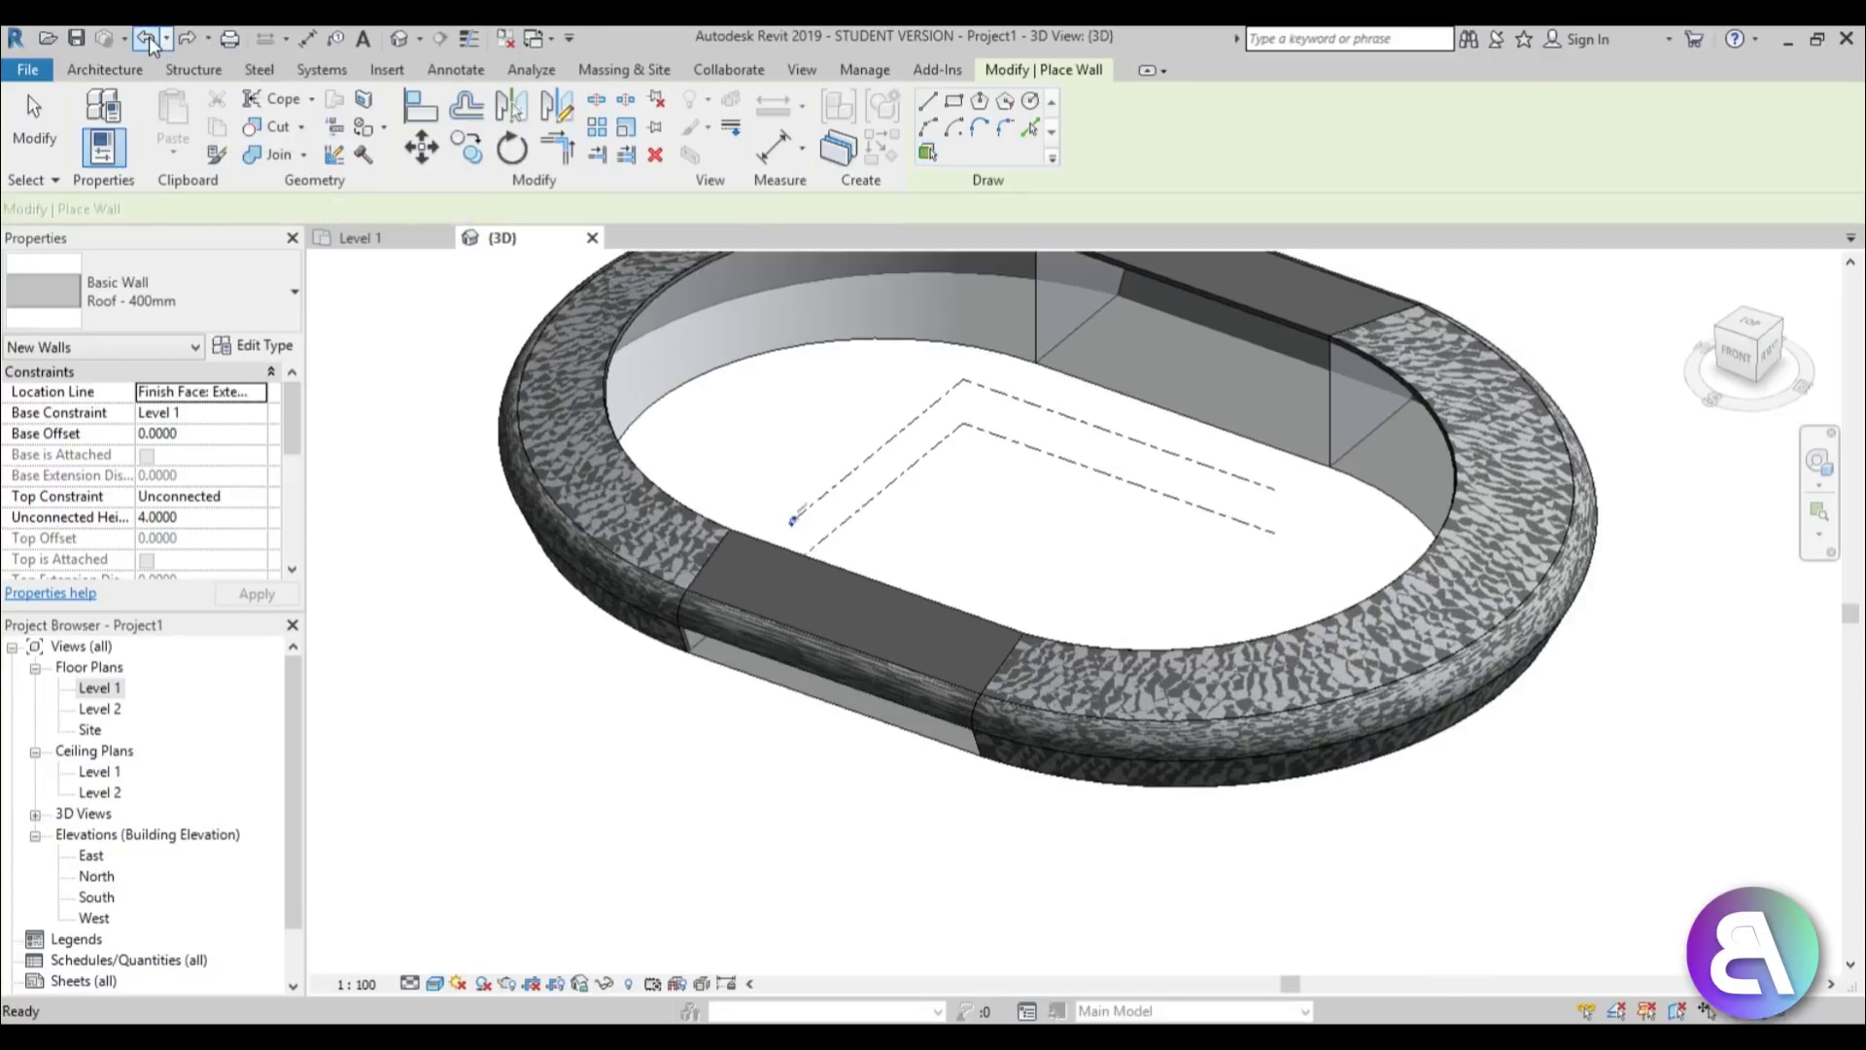
click(149, 37)
click(149, 37)
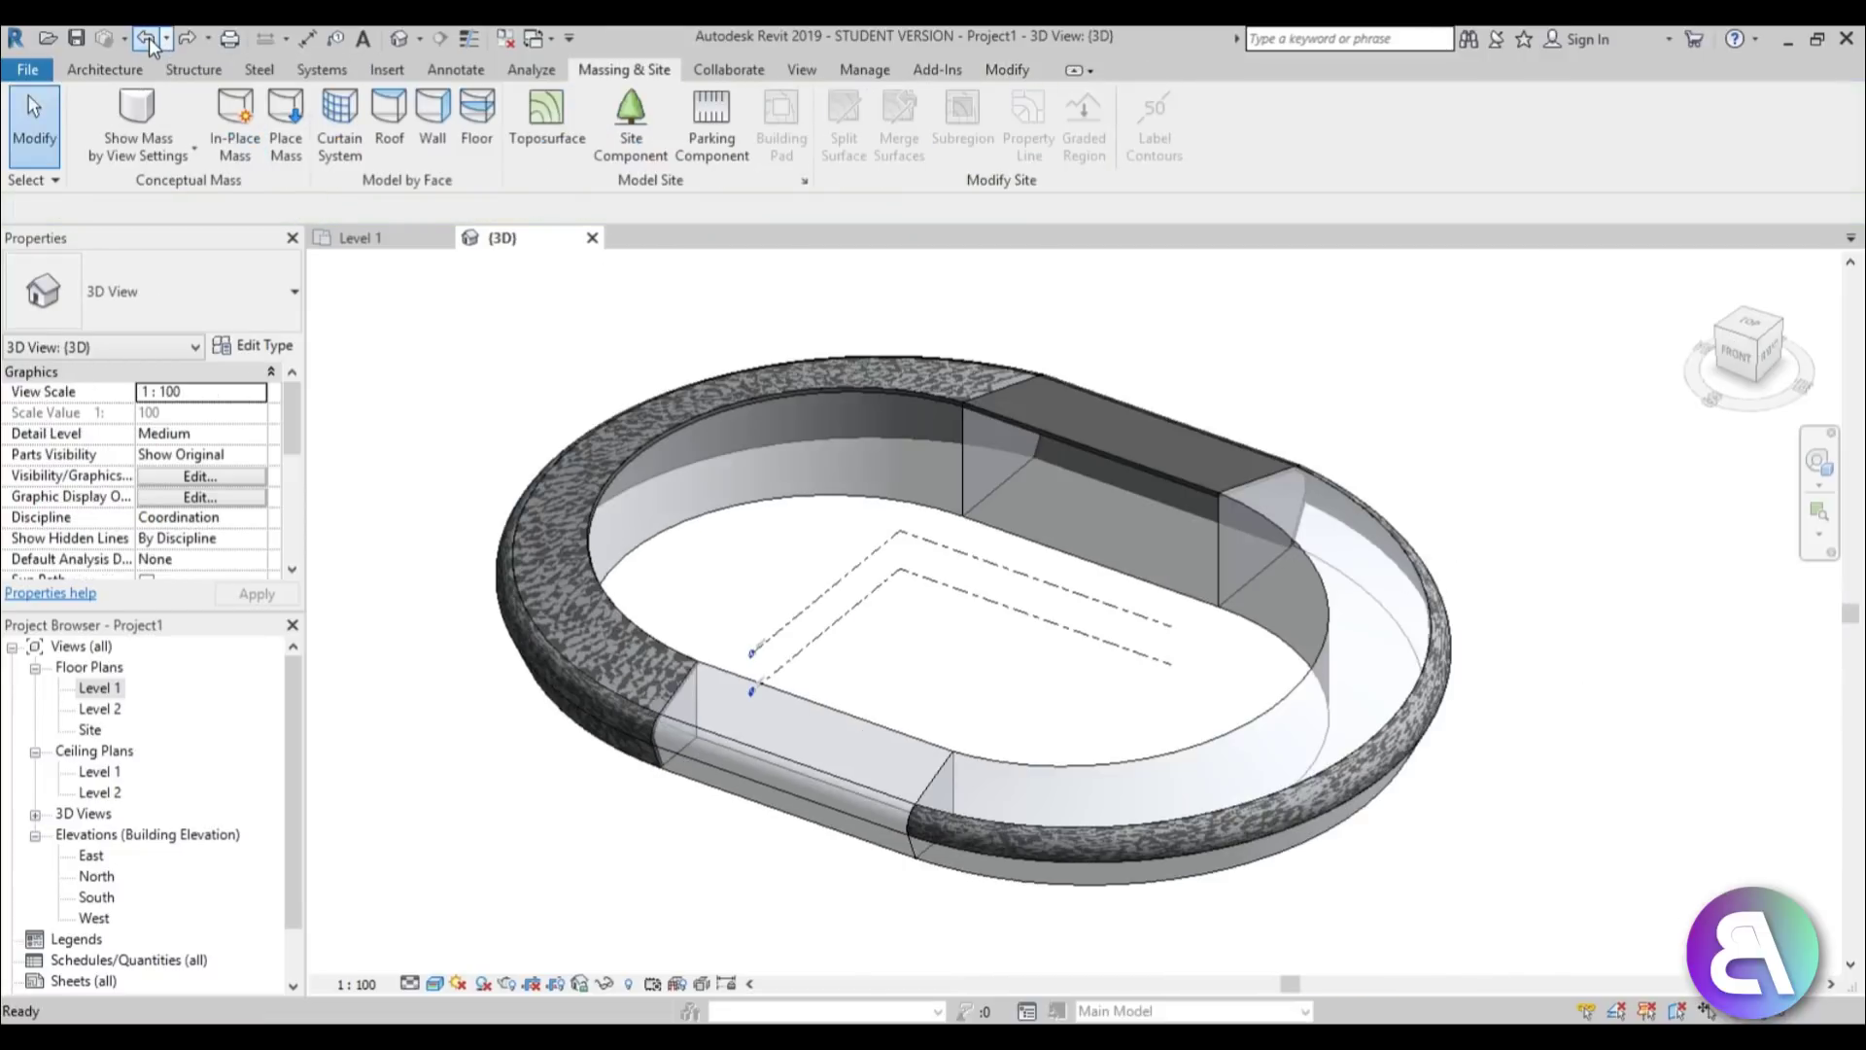
click(149, 37)
click(149, 37)
click(148, 37)
click(148, 37)
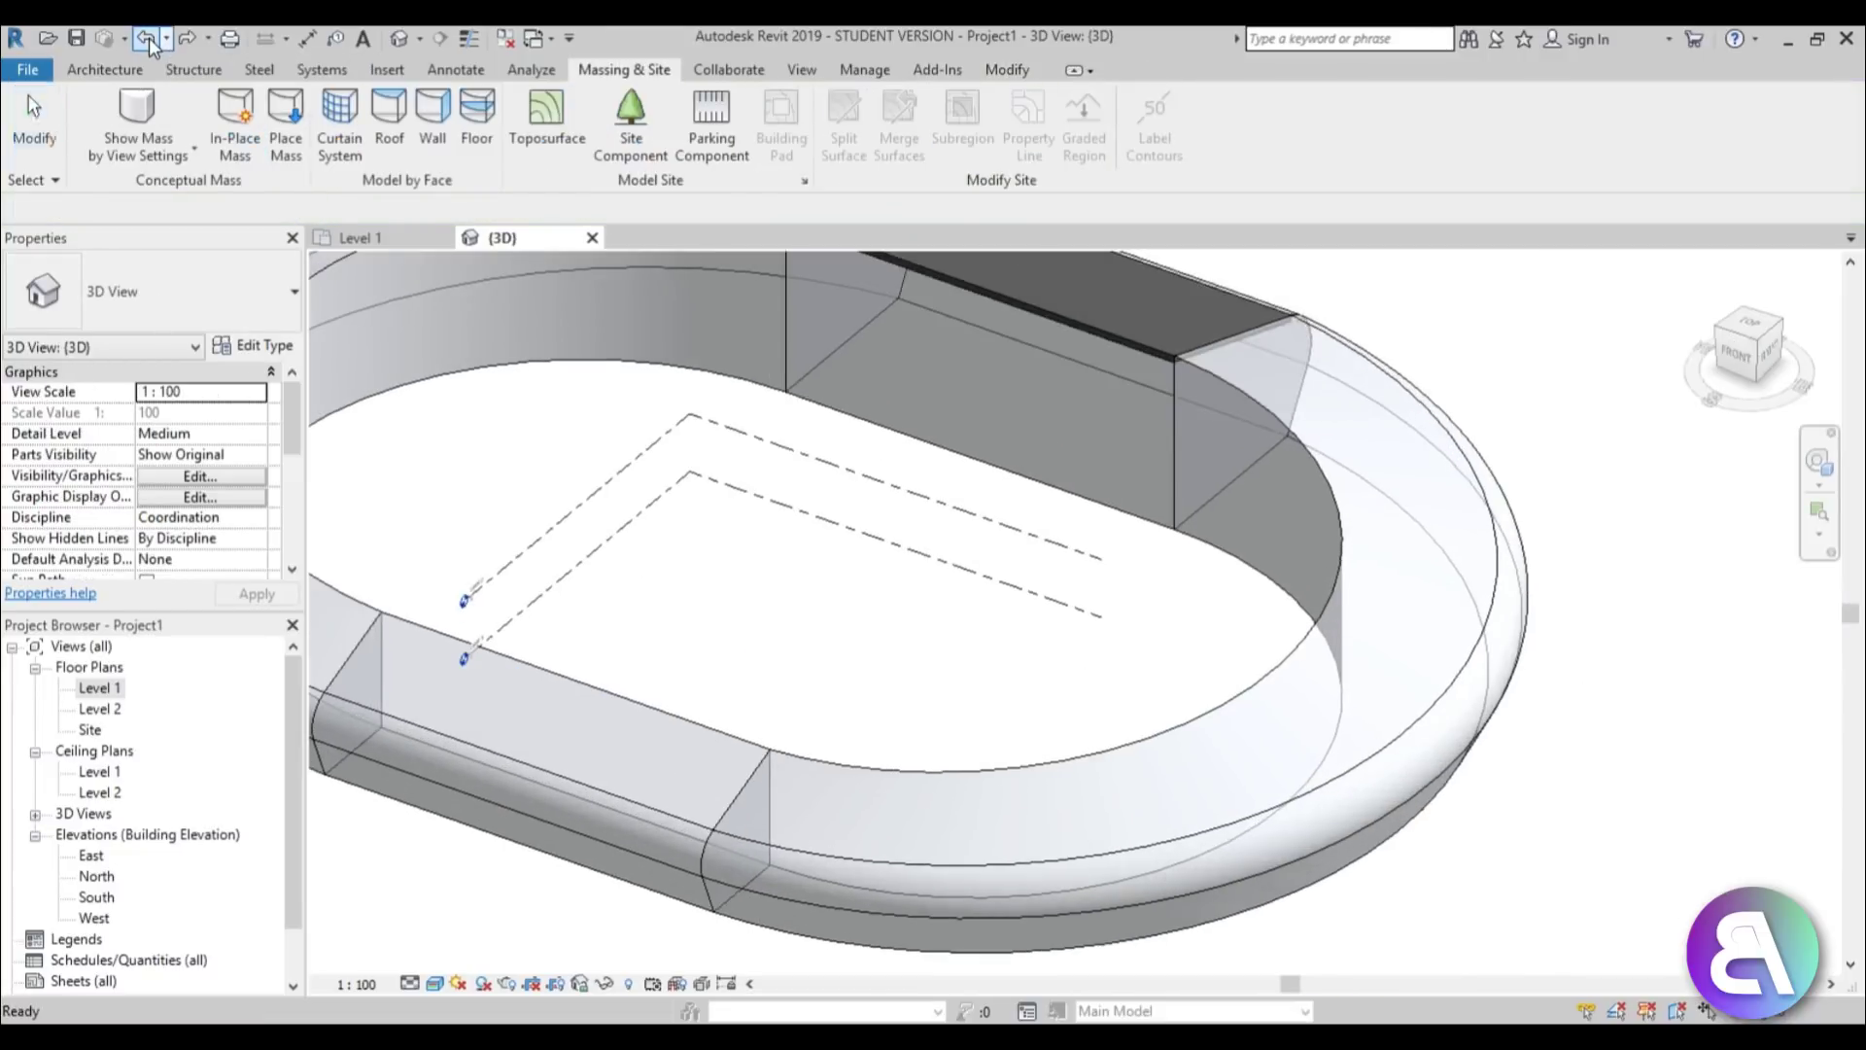
click(148, 37)
Reopen the ring mass for in-place editing and display the Level 1 floor plan.
scroll(932, 570, down, 2)
click(948, 412)
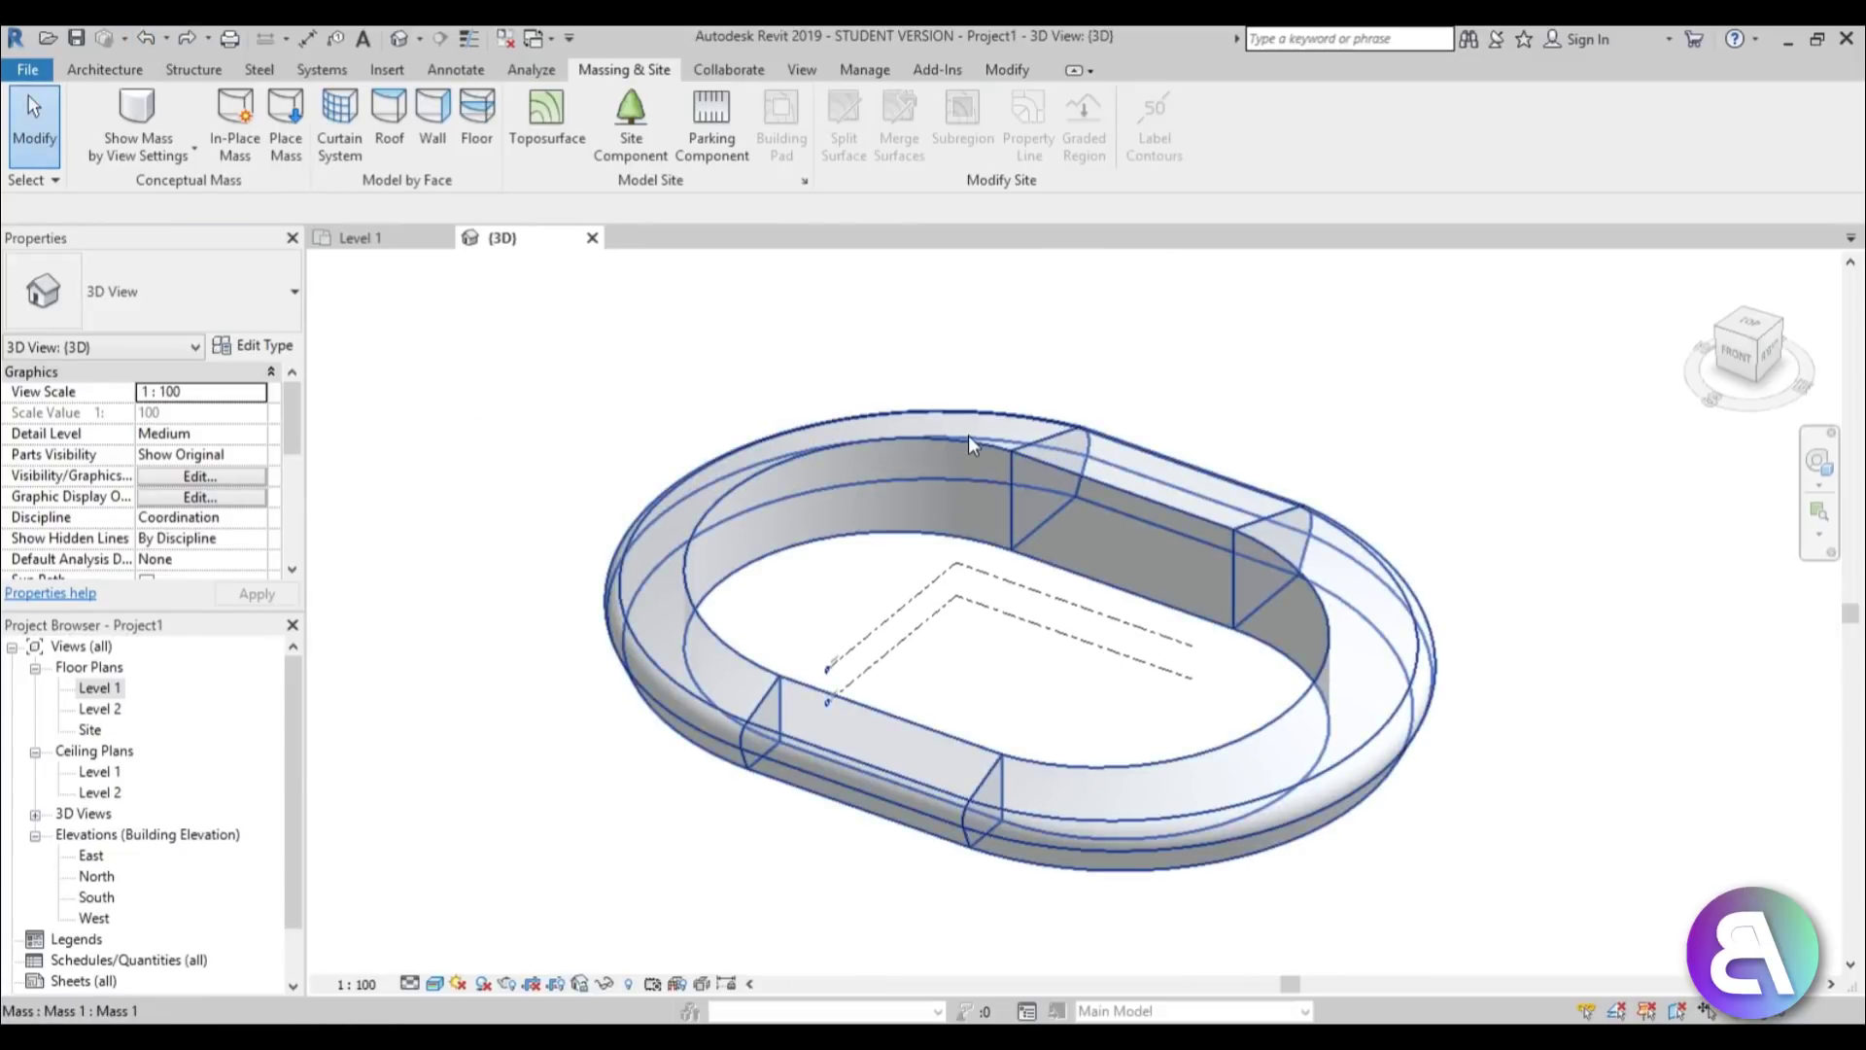
click(943, 146)
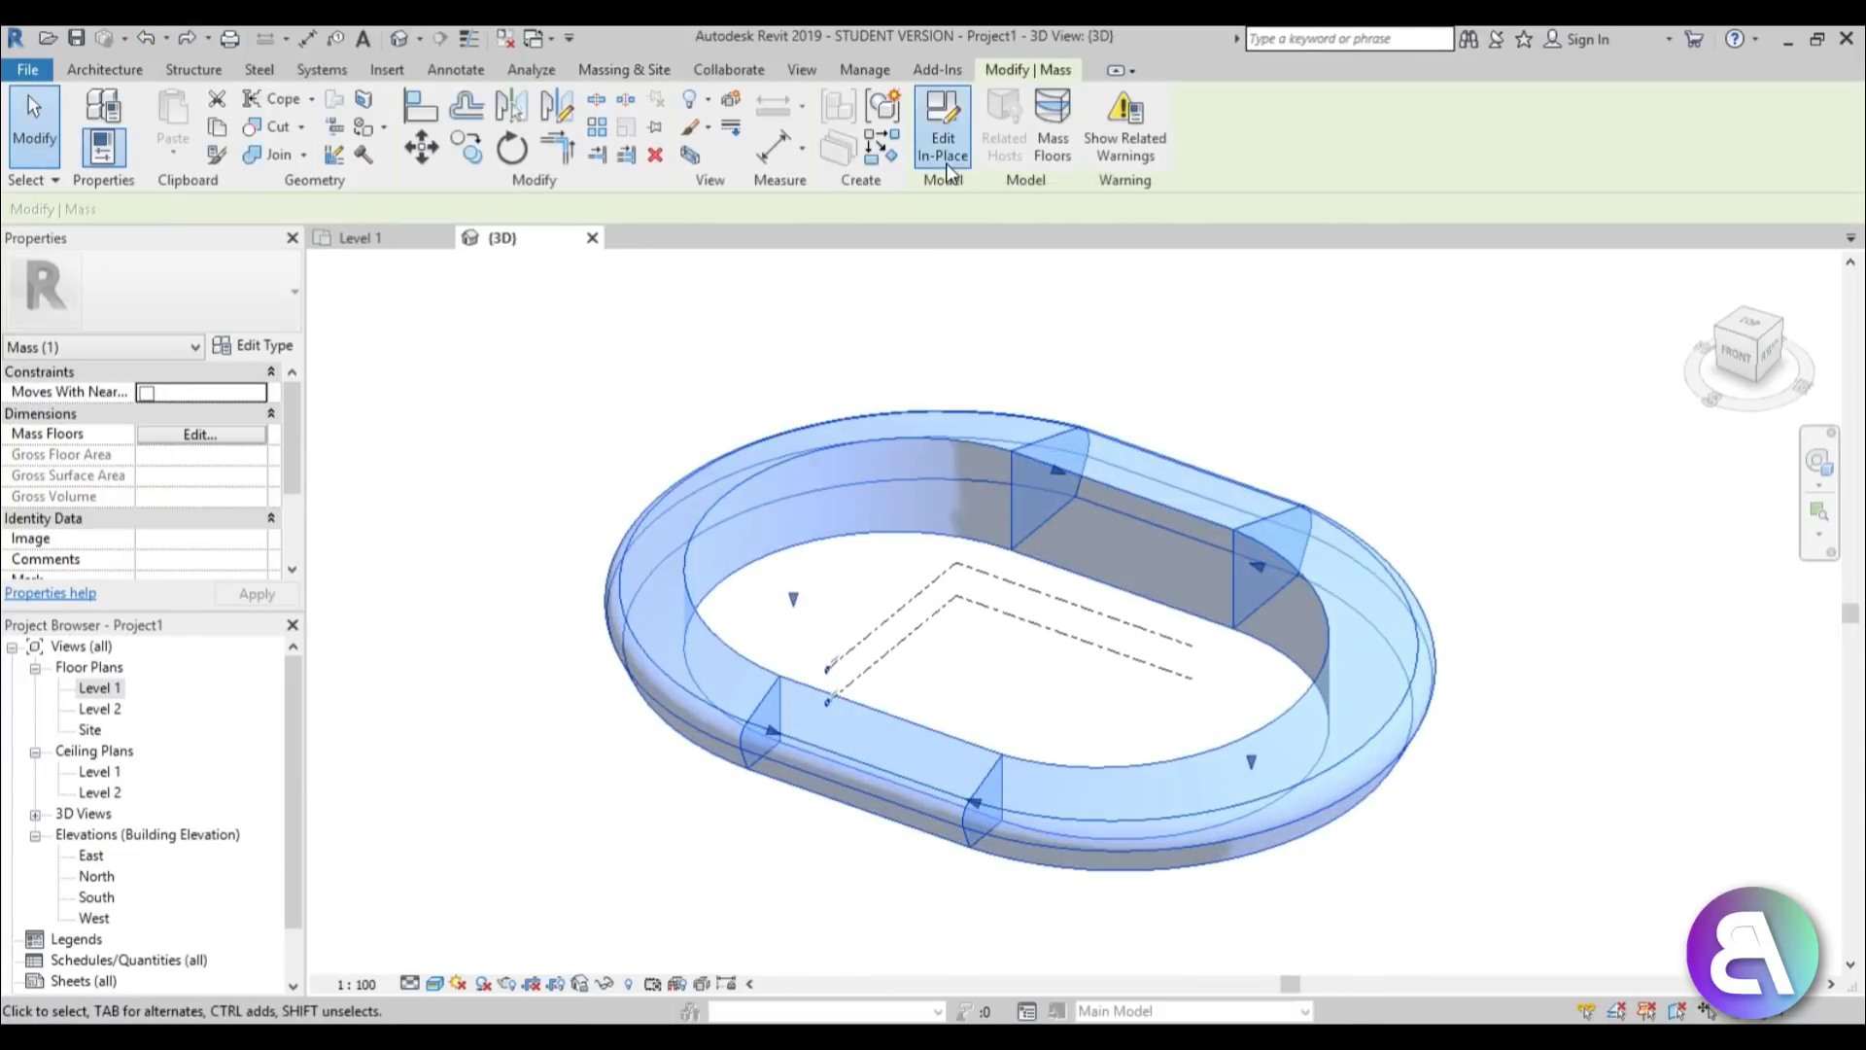
double_click(102, 685)
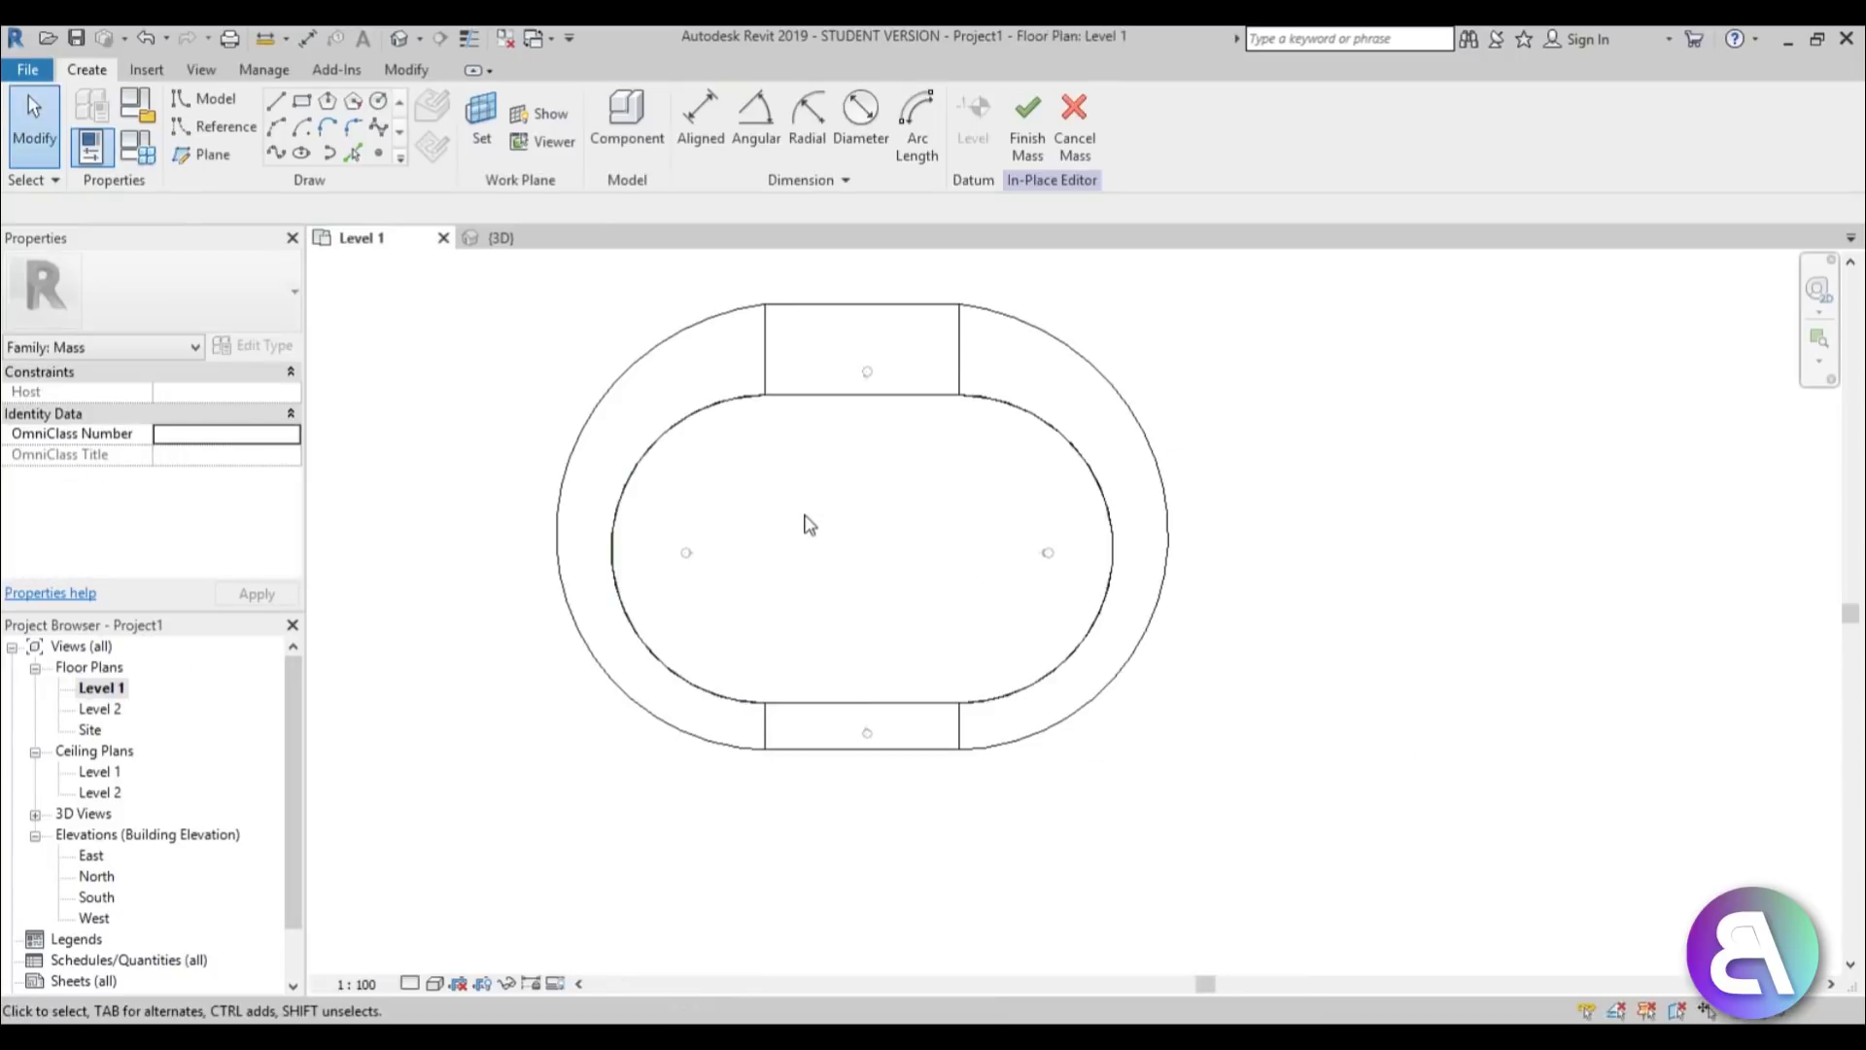
scroll(749, 469, up, 1)
middle_drag(787, 508, 787, 556)
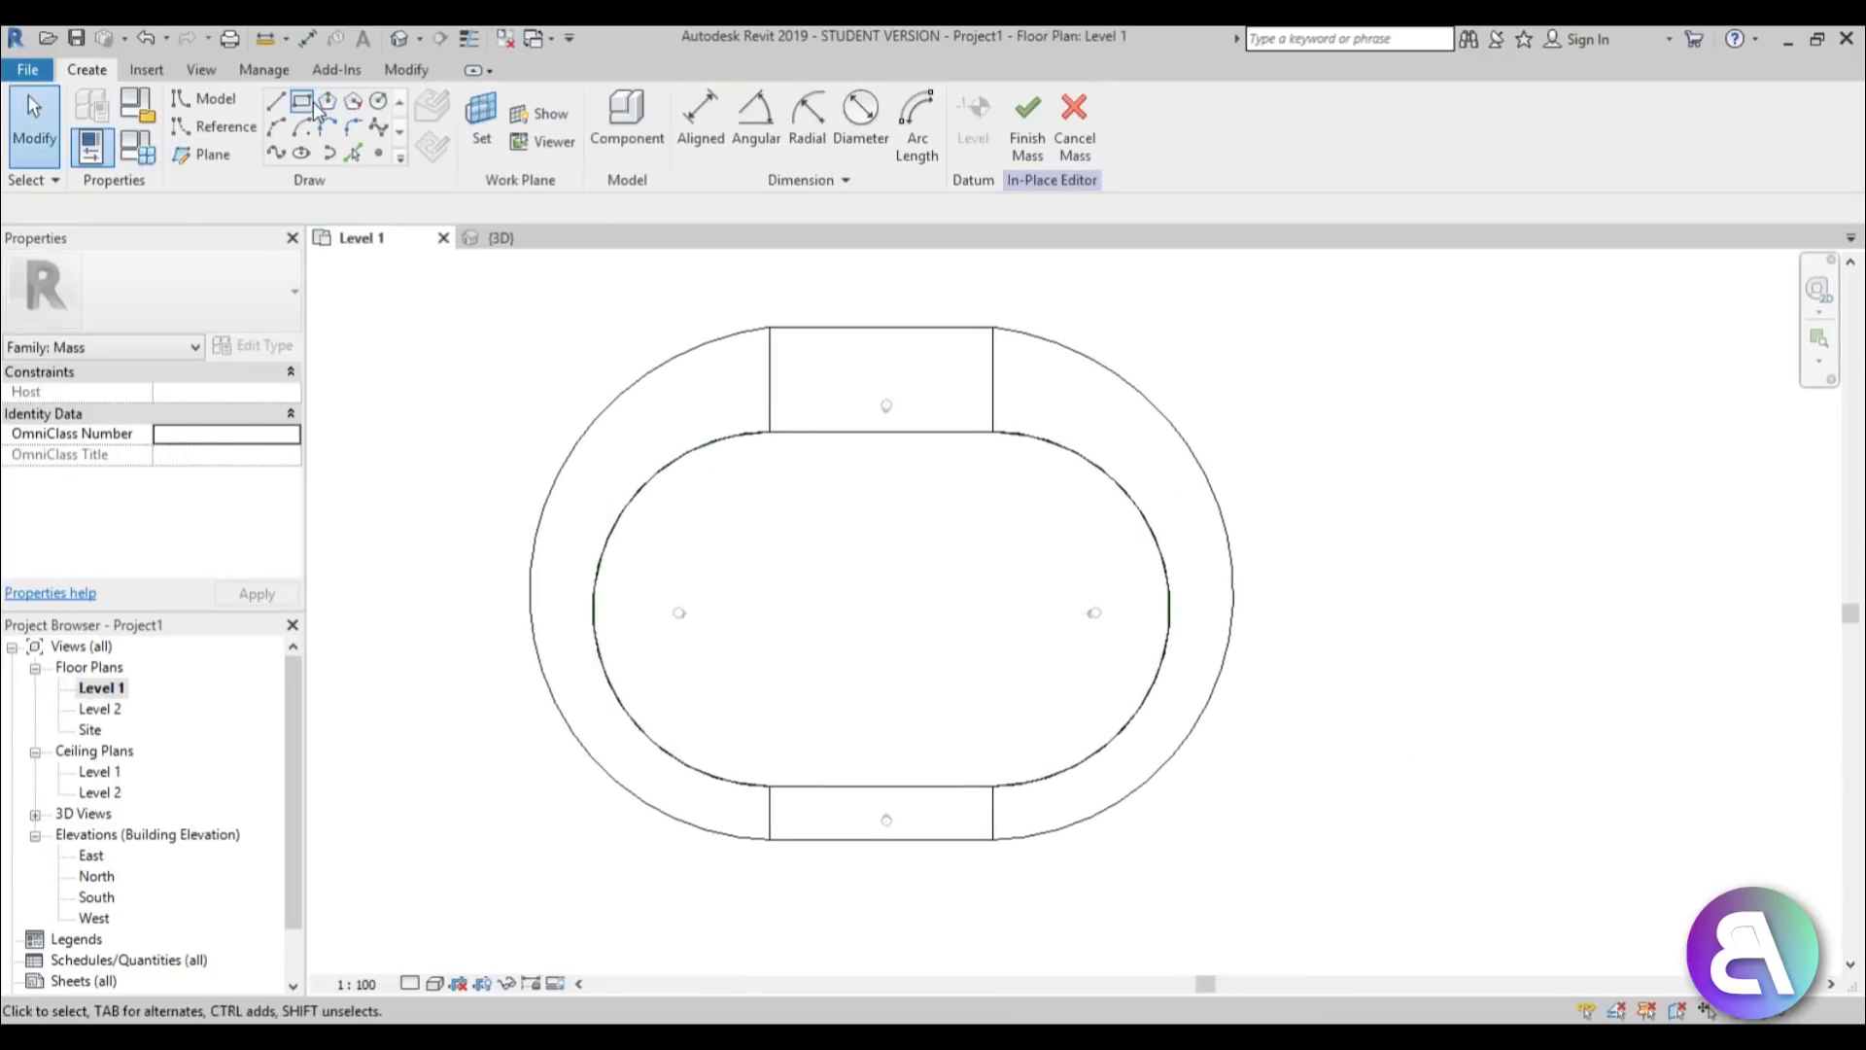
Sketch a narrow model-line rectangle about 1.4 m wide over the left joints of both straight segments, extending past the ring's upper and lower edges.
click(303, 102)
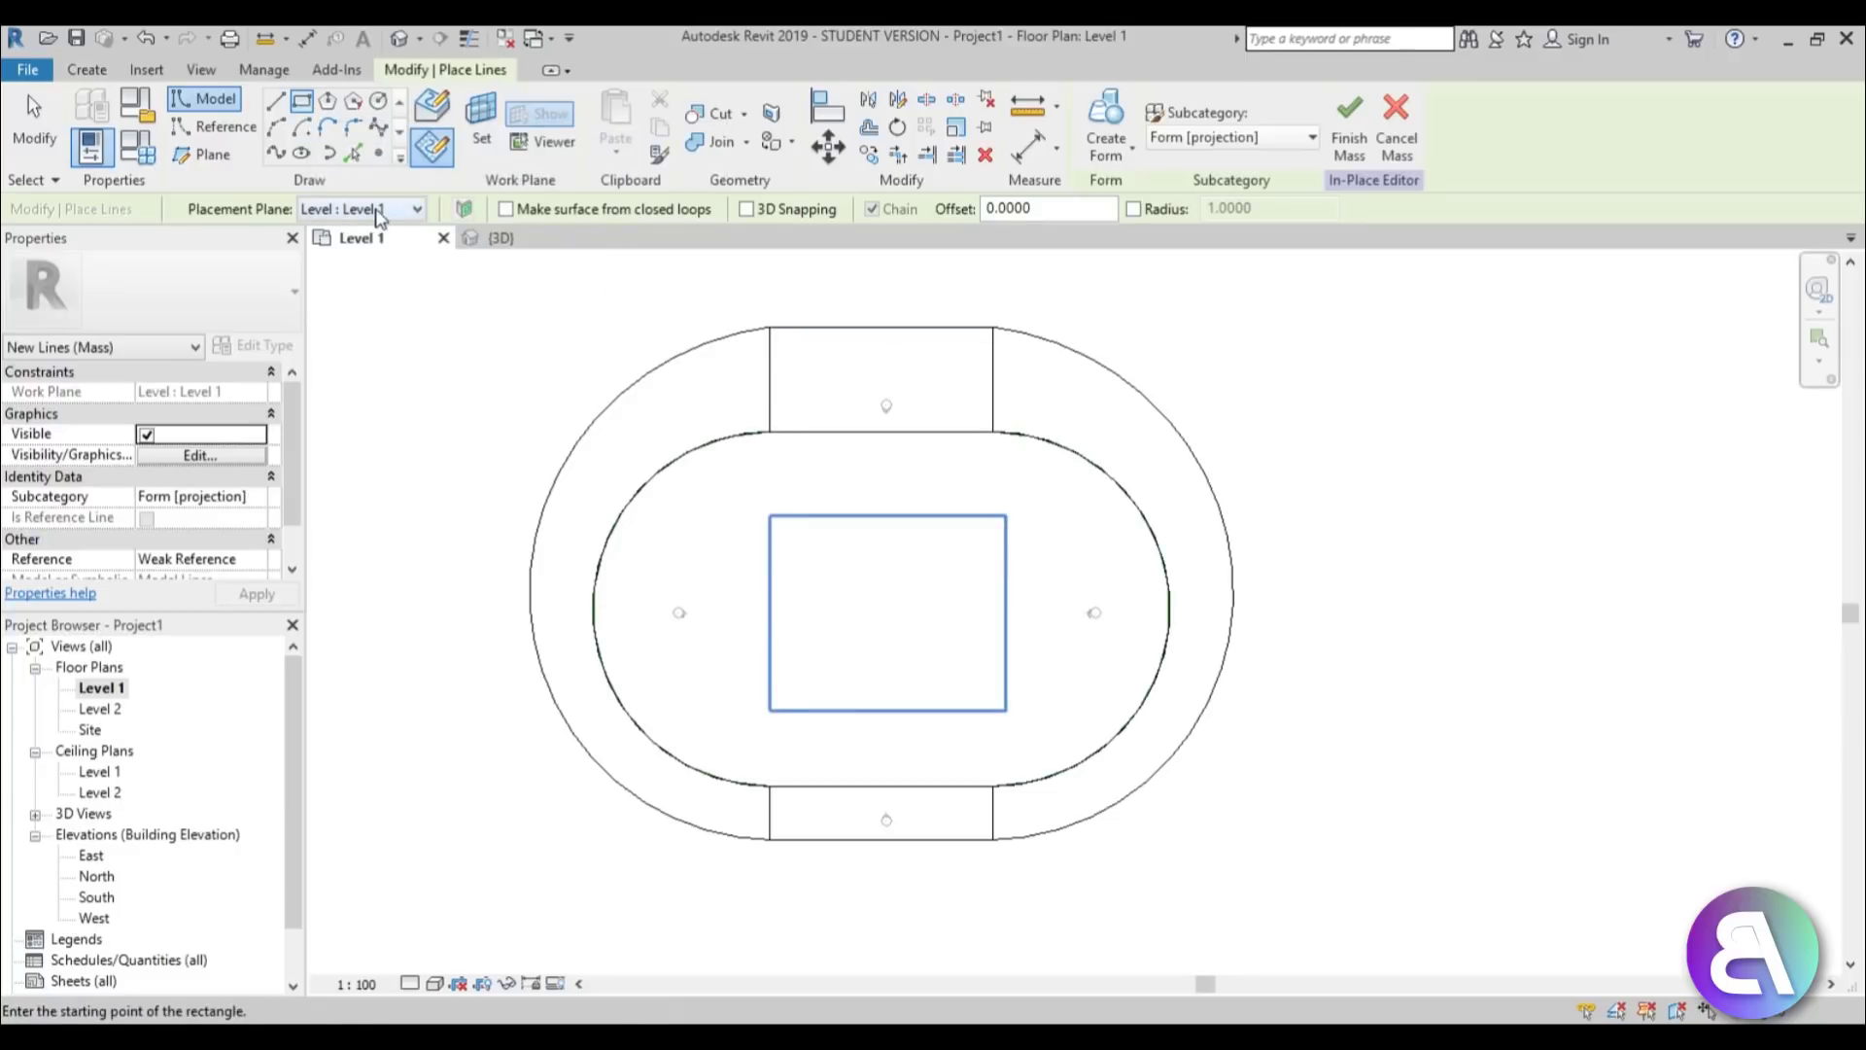
scroll(763, 317, up, 2)
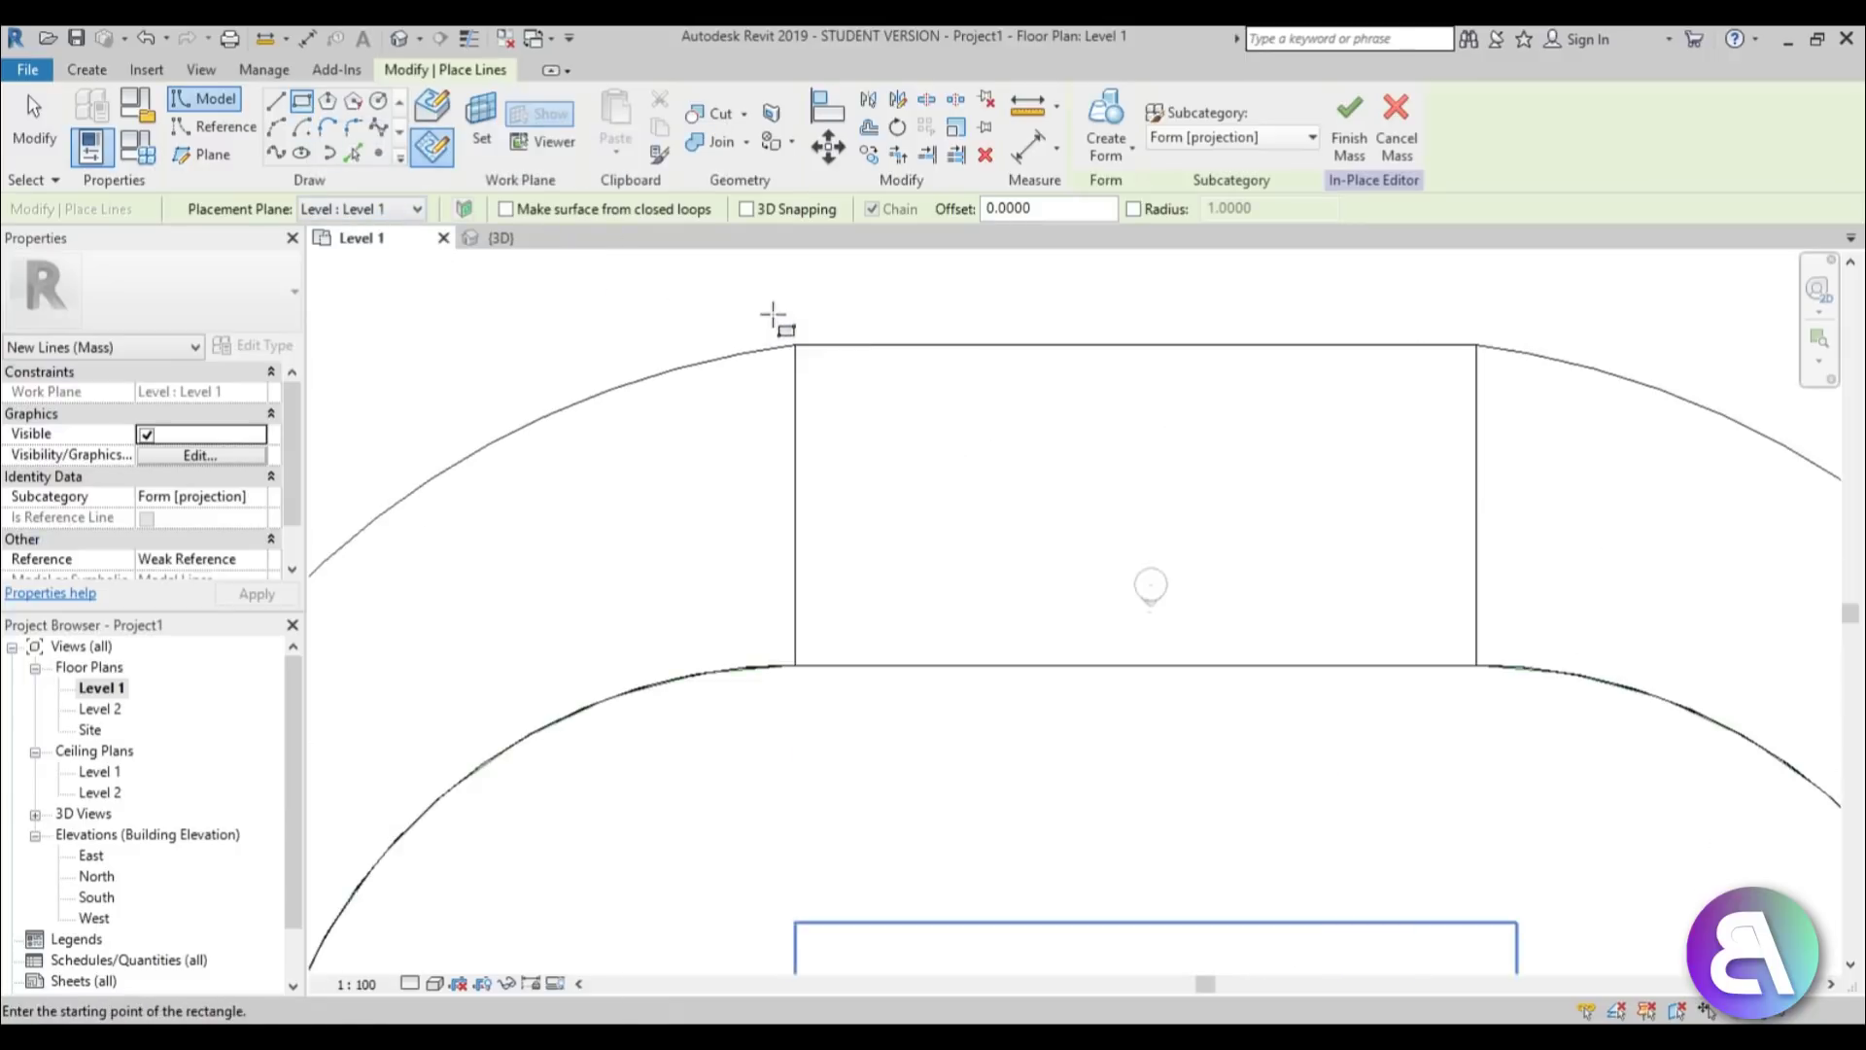
click(777, 316)
scroll(790, 360, down, 3)
scroll(821, 584, up, 2)
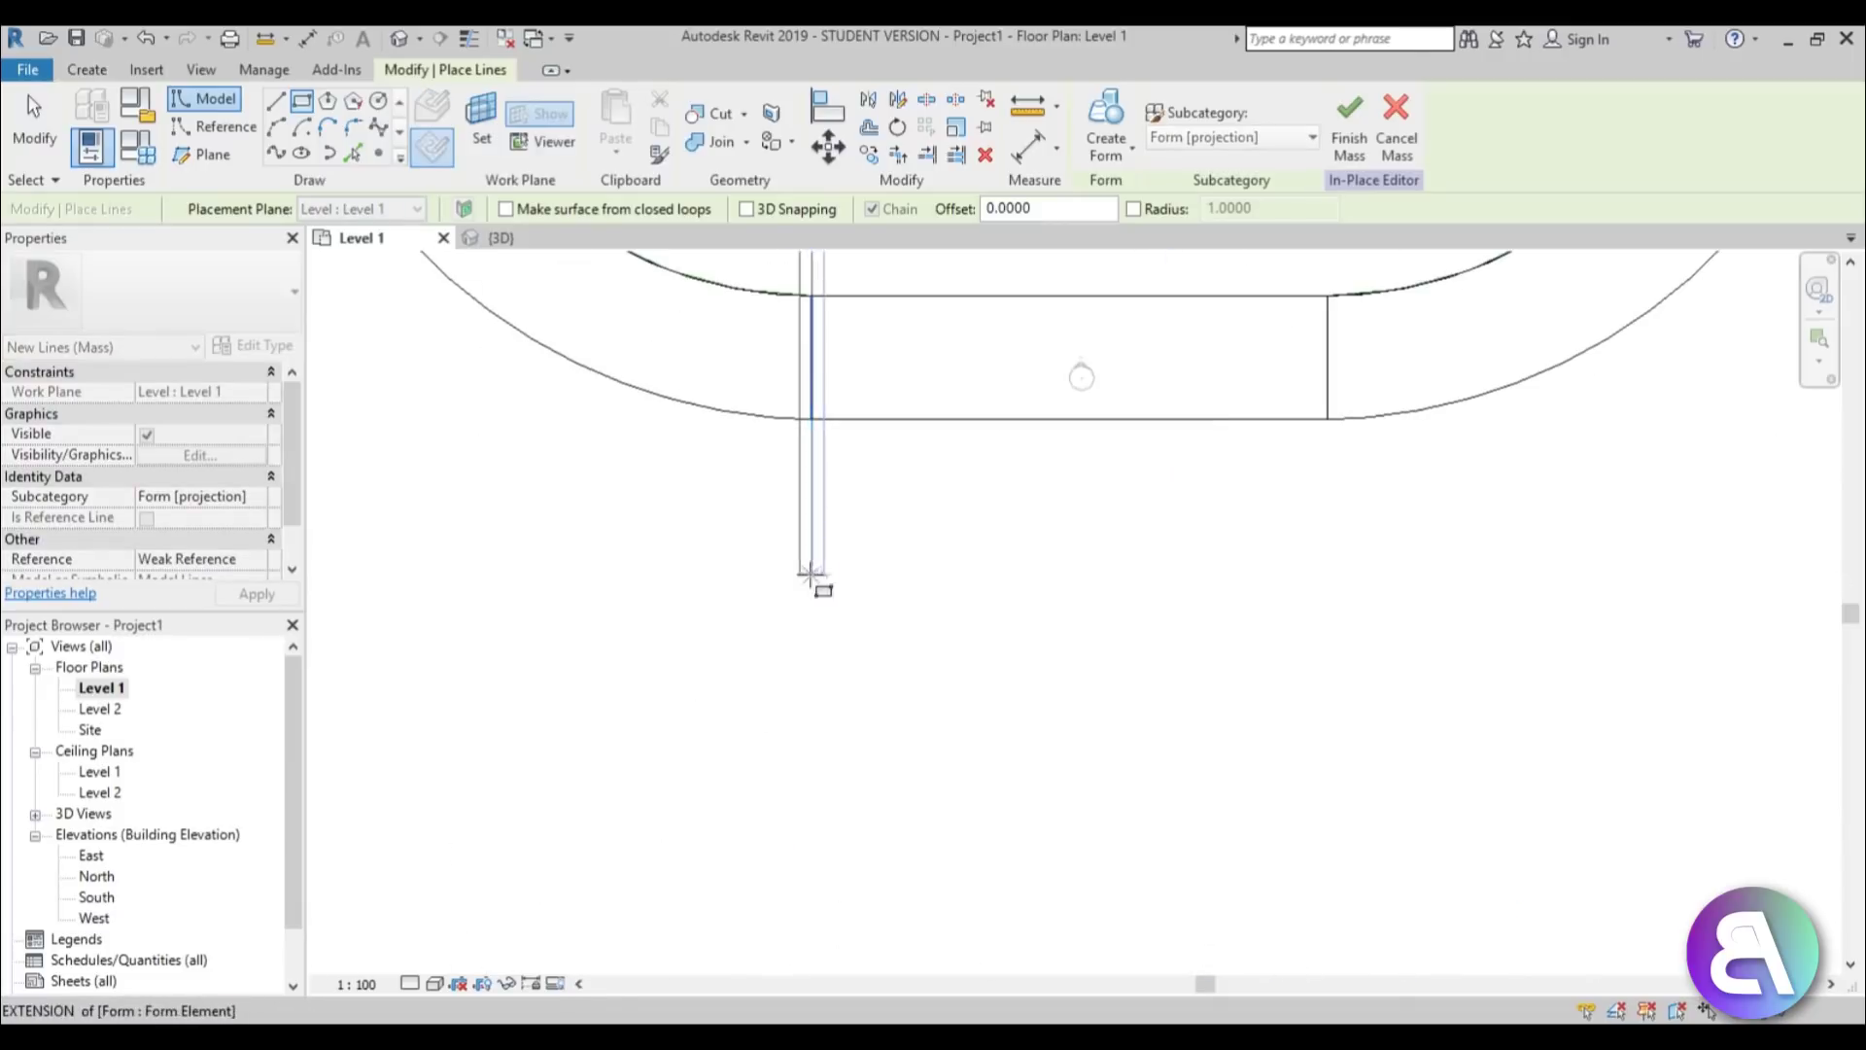
click(826, 509)
scroll(928, 549, down, 4)
middle_drag(928, 549, 870, 816)
scroll(864, 797, down, 3)
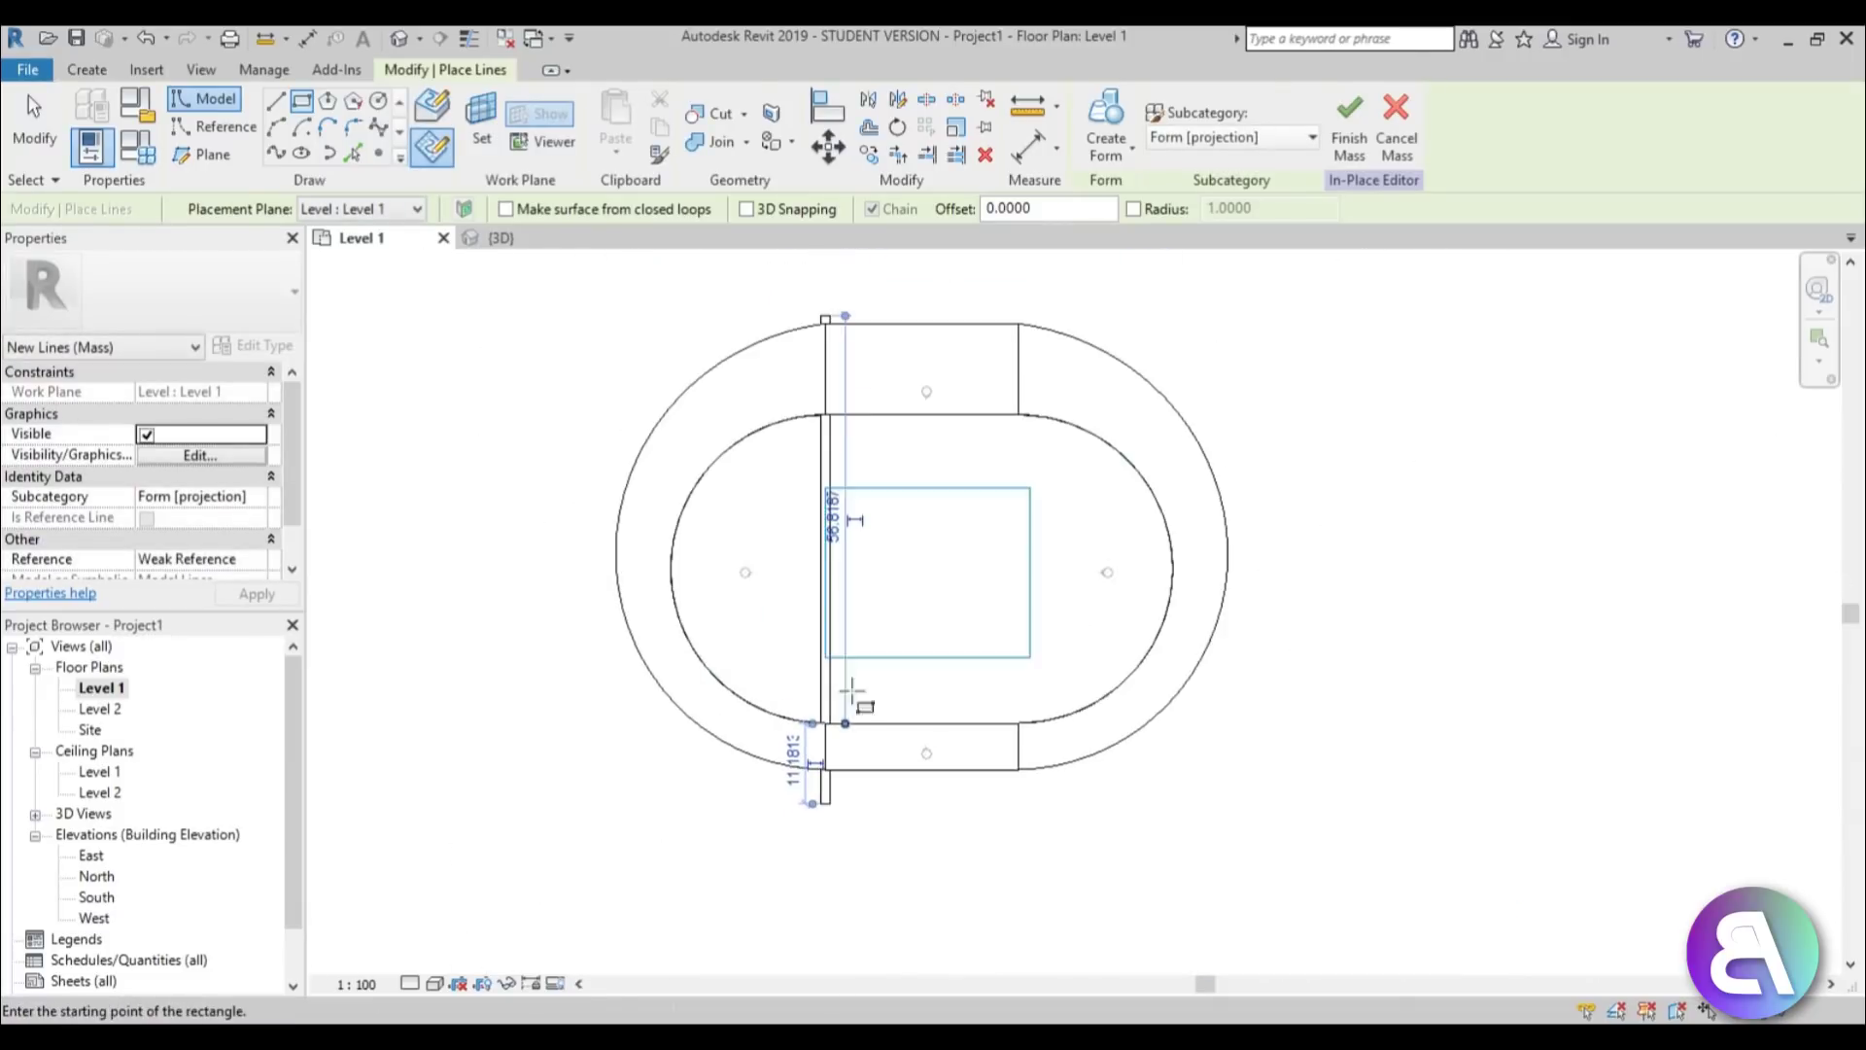
scroll(828, 364, up, 3)
key(Escape)
key(Escape)
Stretch the narrow rectangle's upper short edge outward beyond the ring, to about 24.3 m from the upper straight segment's inner edge.
scroll(825, 298, up, 2)
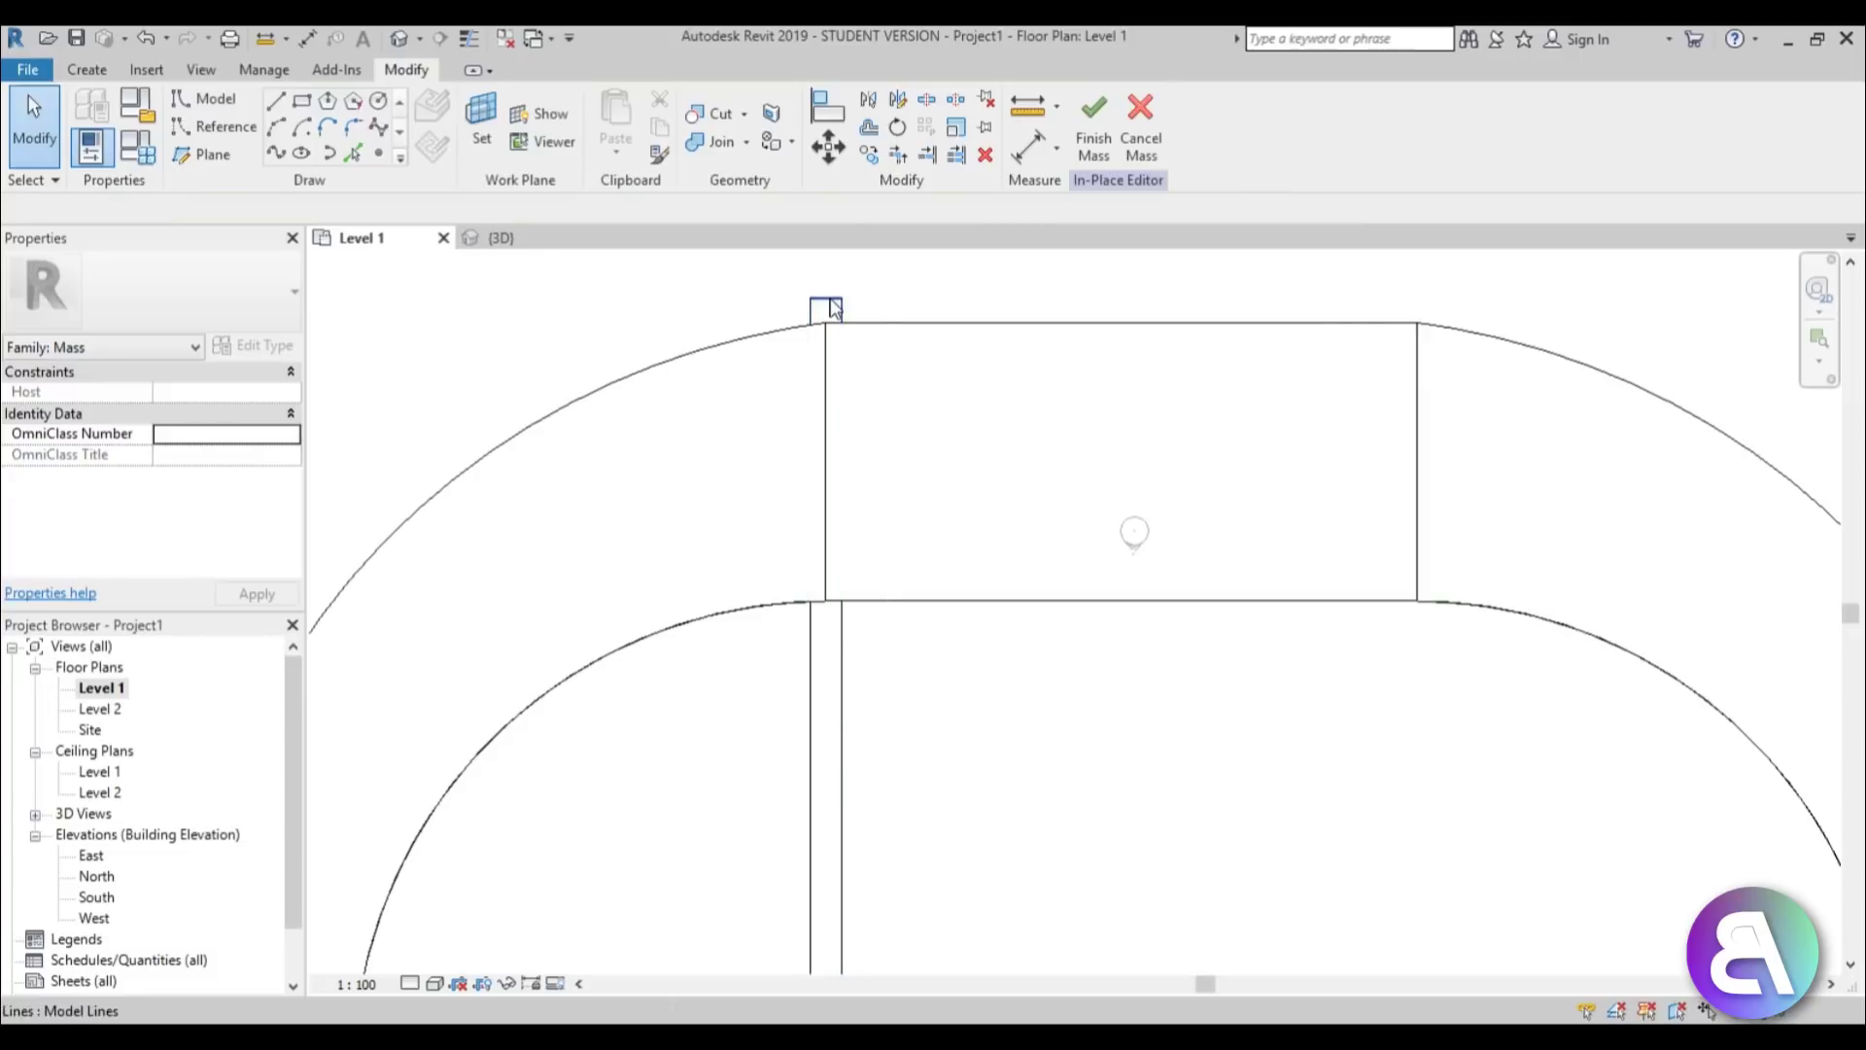
click(826, 304)
scroll(845, 602, up, 1)
drag(846, 603, 834, 334)
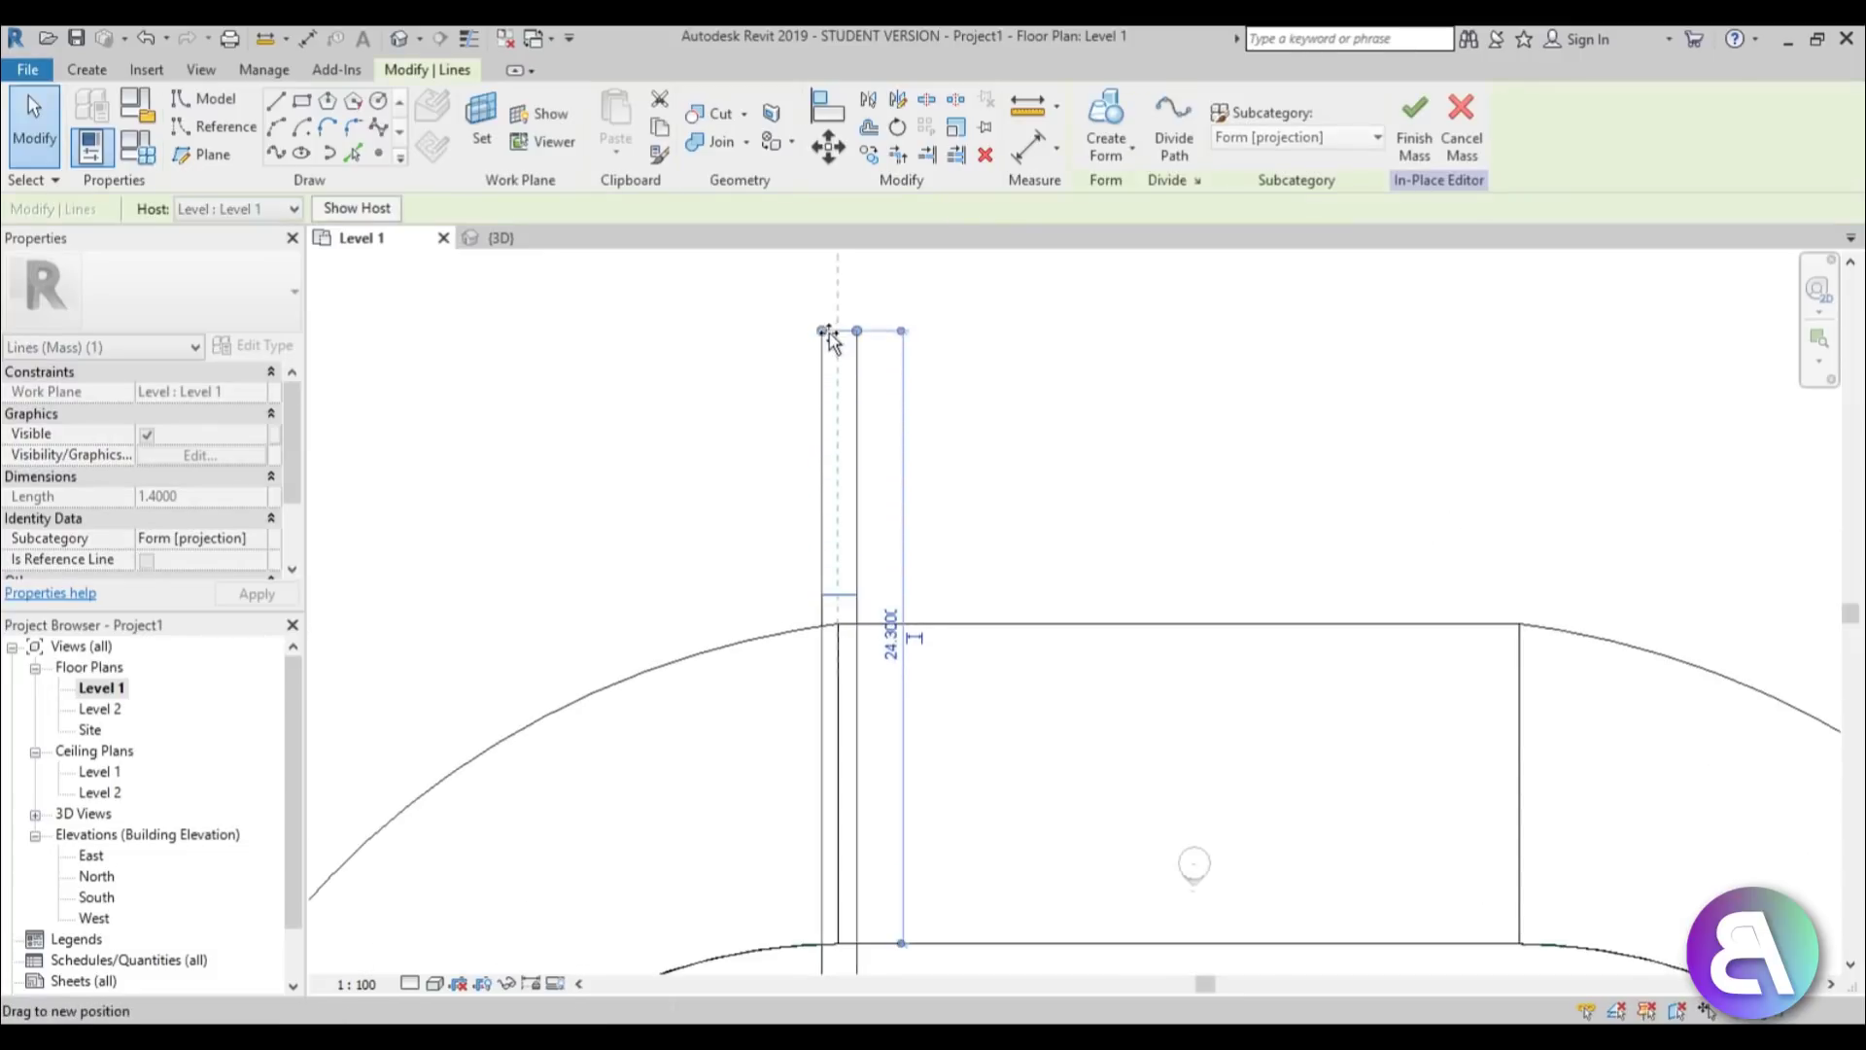
Copy the whole narrow vertical rectangle from the ring's left segment joints to the right joints of the straight segments.
scroll(788, 641, down, 3)
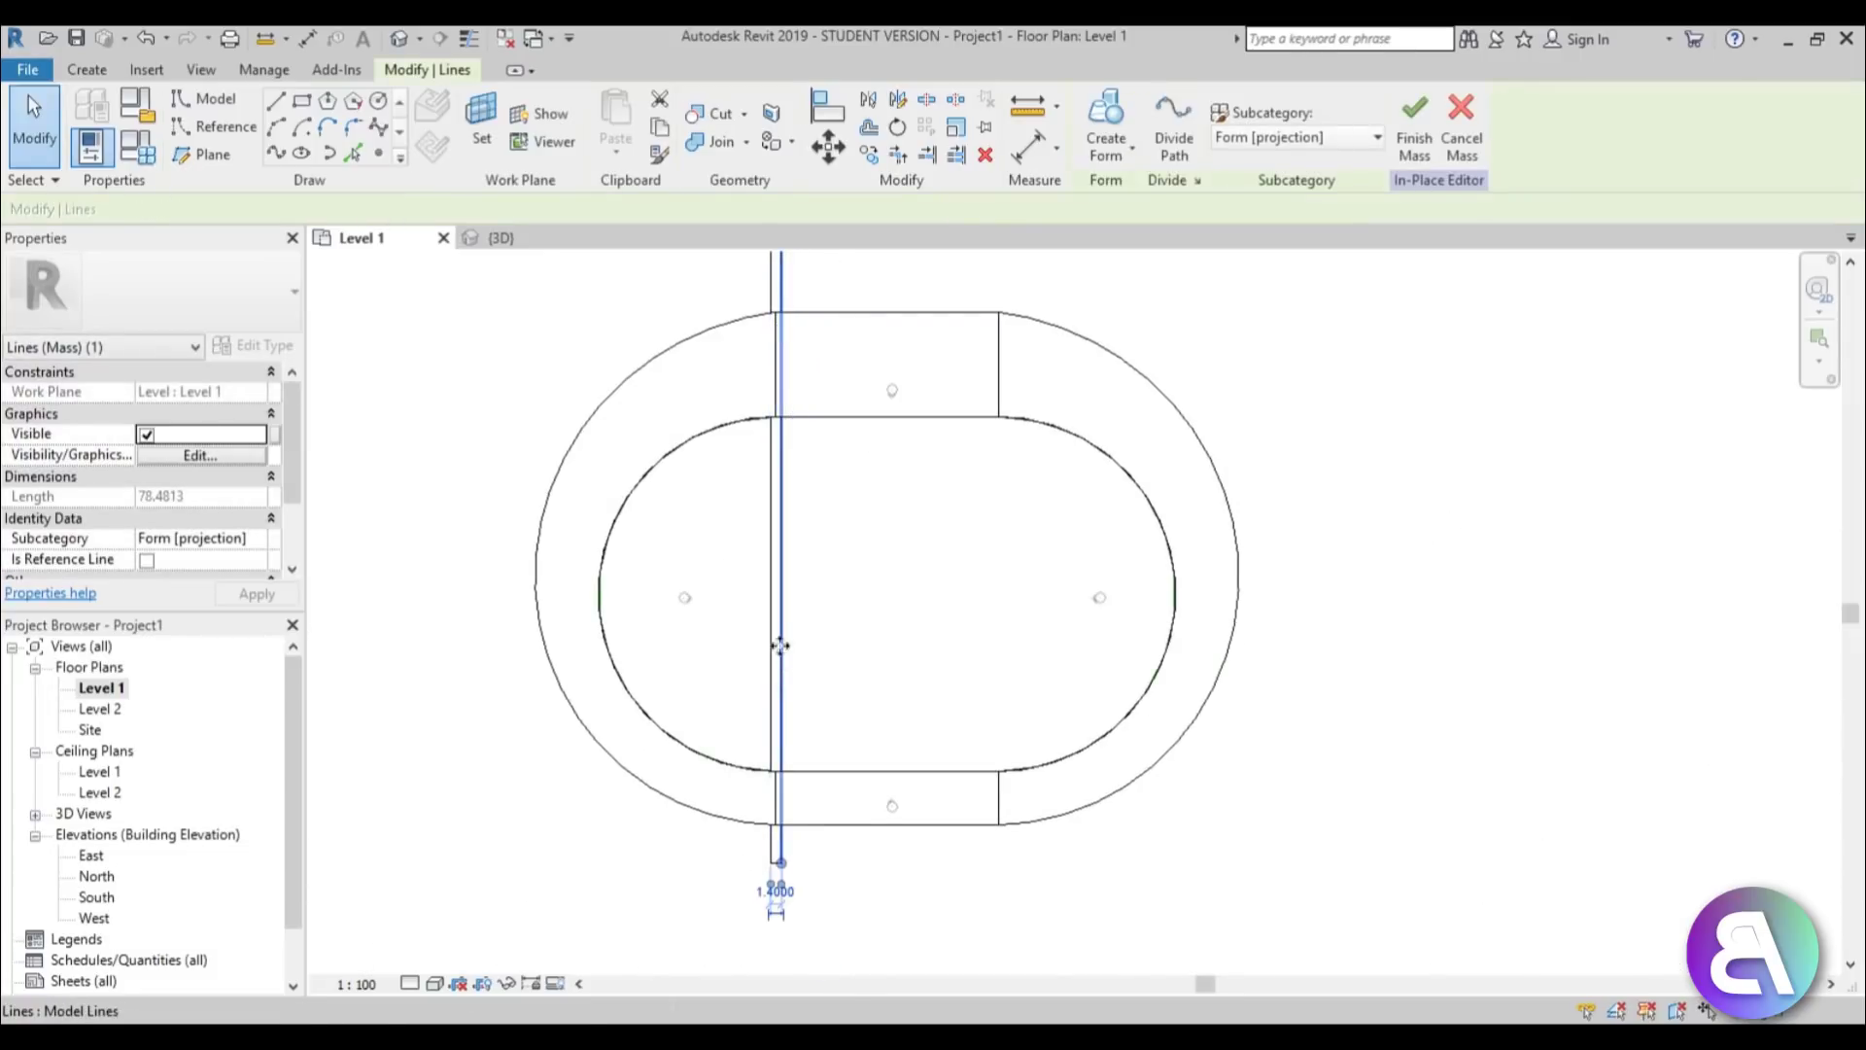
key(Escape)
key(Tab)
click(787, 655)
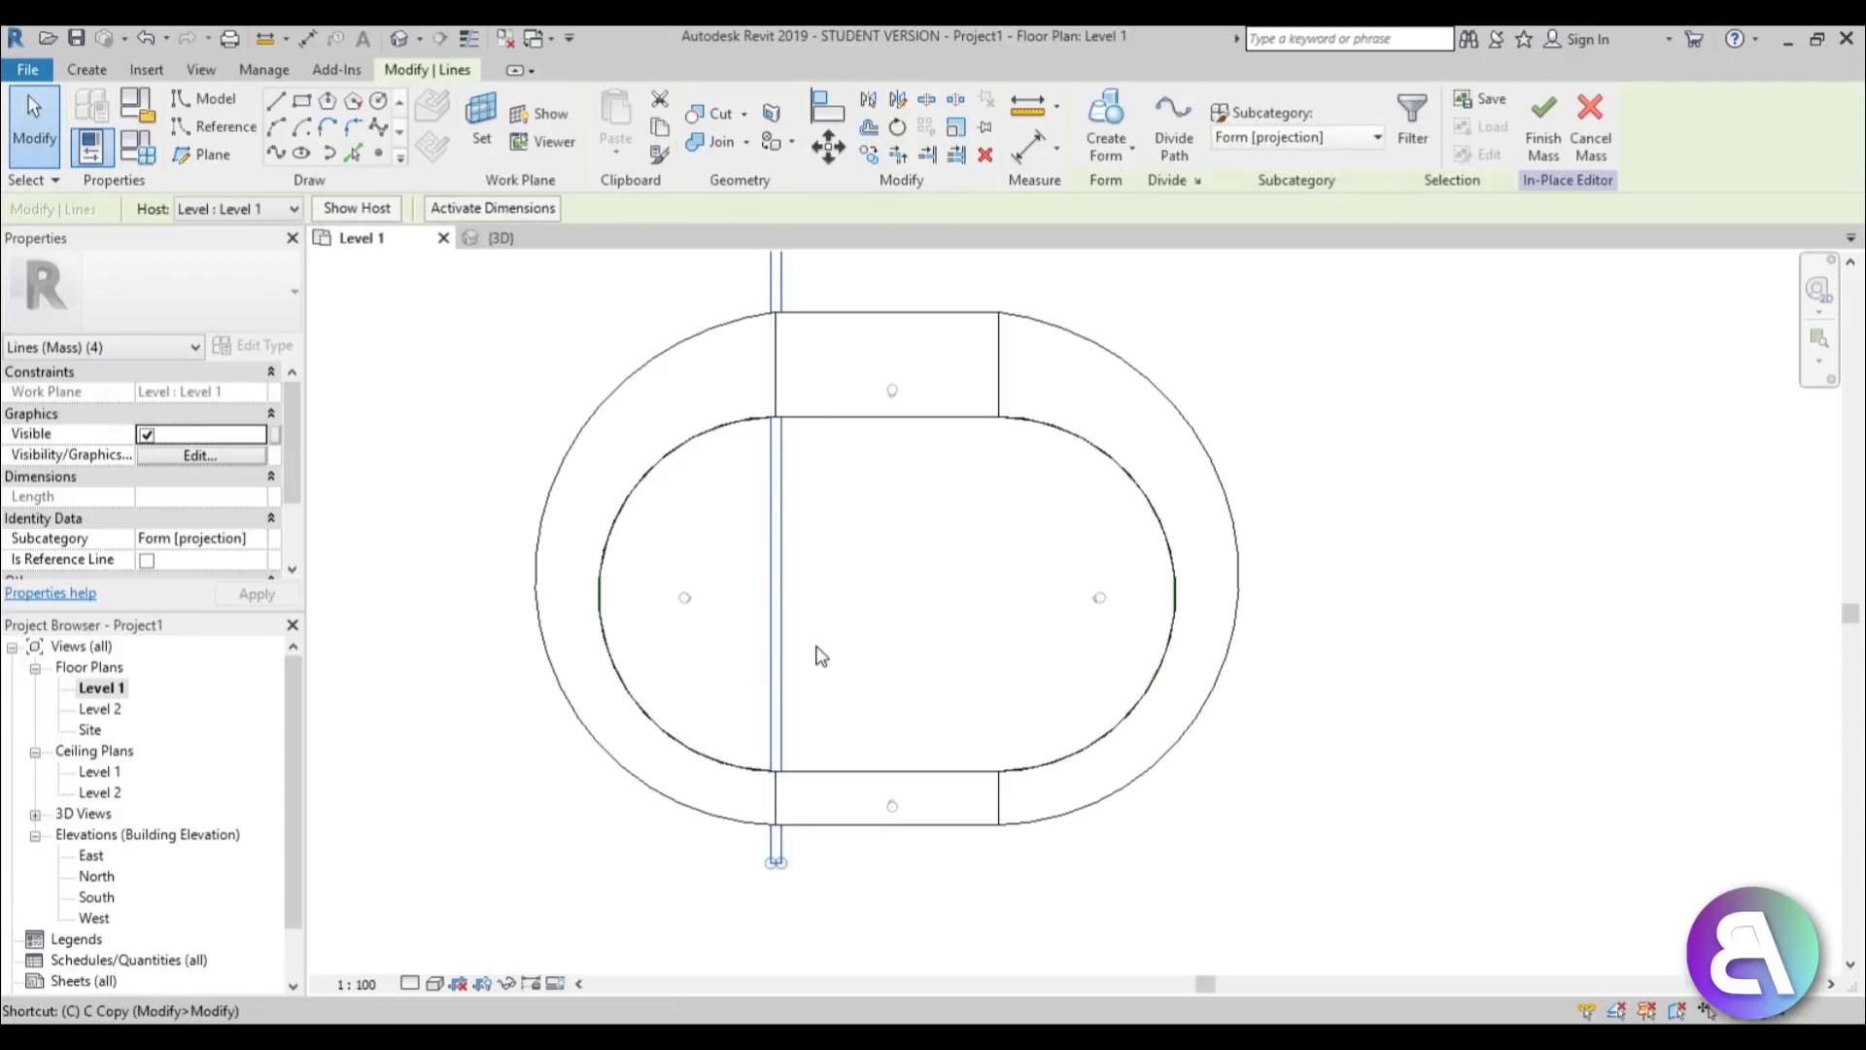
key(c)
key(c)
scroll(811, 428, up, 5)
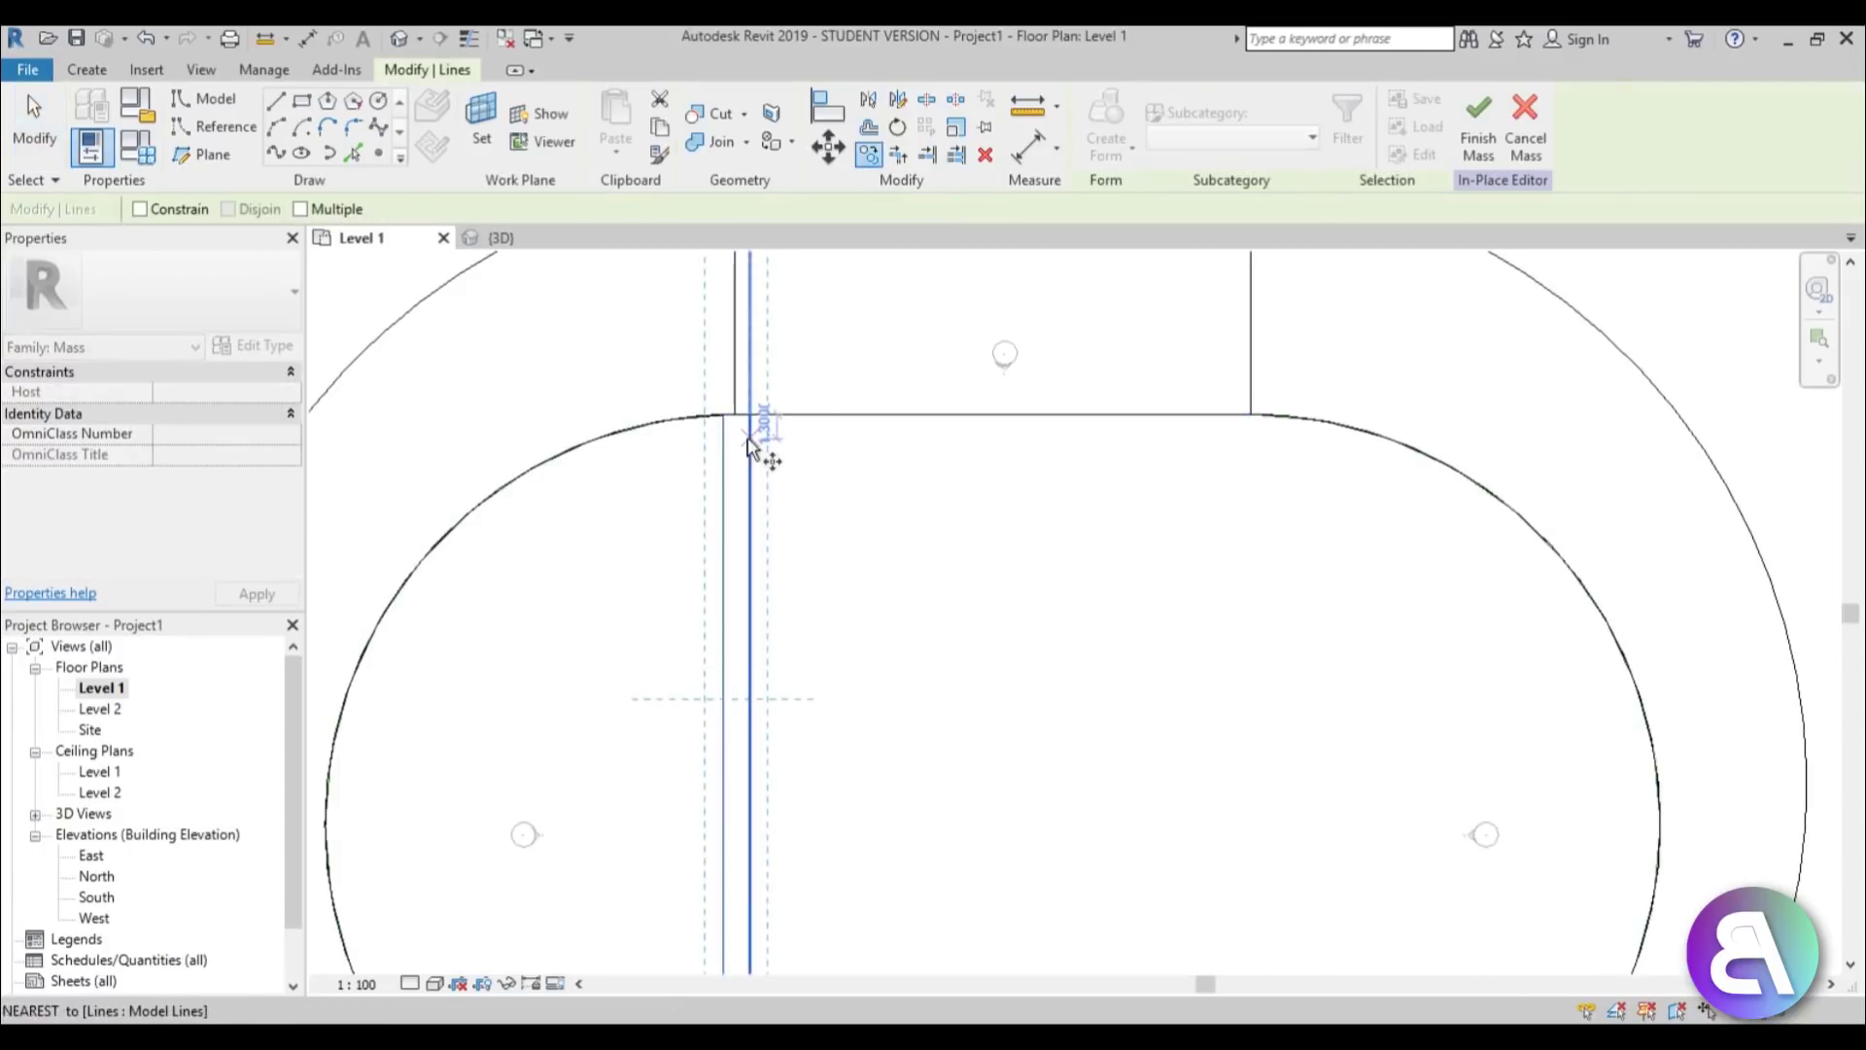
click(731, 435)
scroll(1001, 458, down, 4)
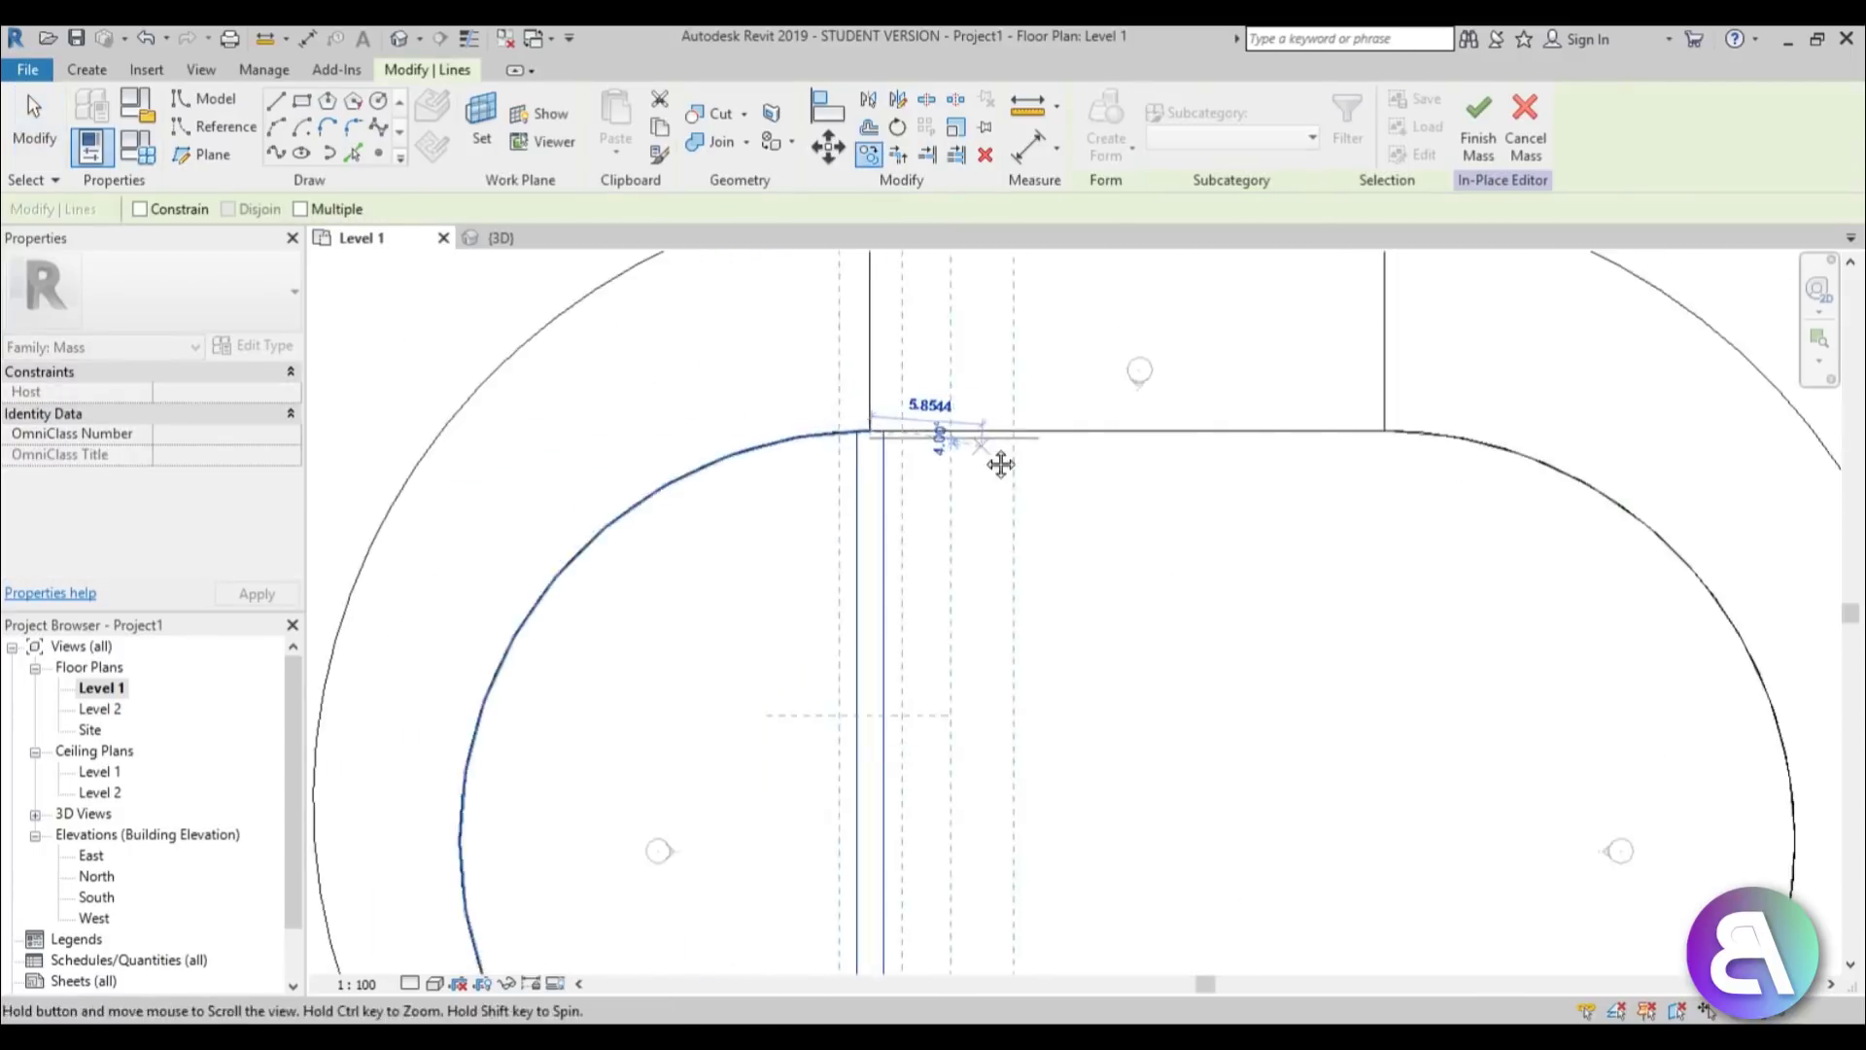
scroll(875, 458, up, 3)
click(912, 461)
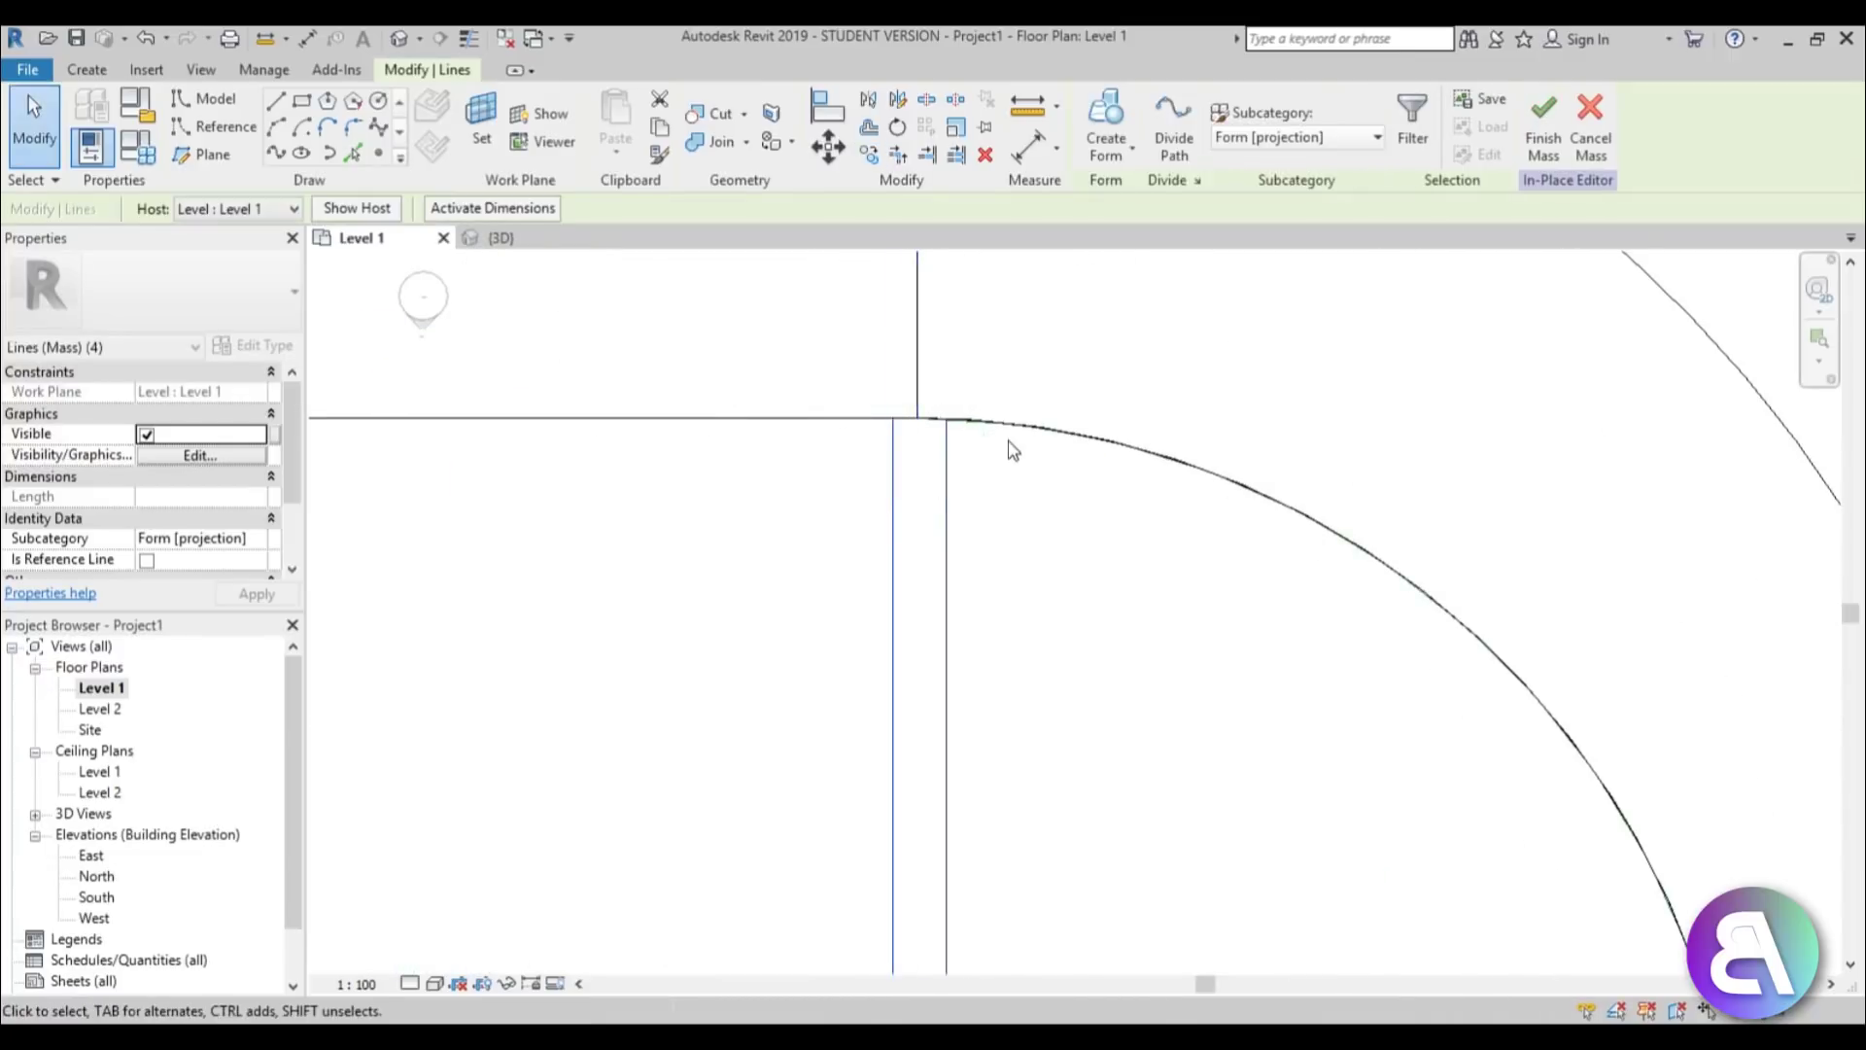
scroll(1005, 452, down, 5)
key(Escape)
middle_drag(917, 567, 918, 566)
Sketch a long, narrow horizontal model-line rectangle across the middle of the ring, extending past its left and right outer edges.
scroll(916, 567, up, 2)
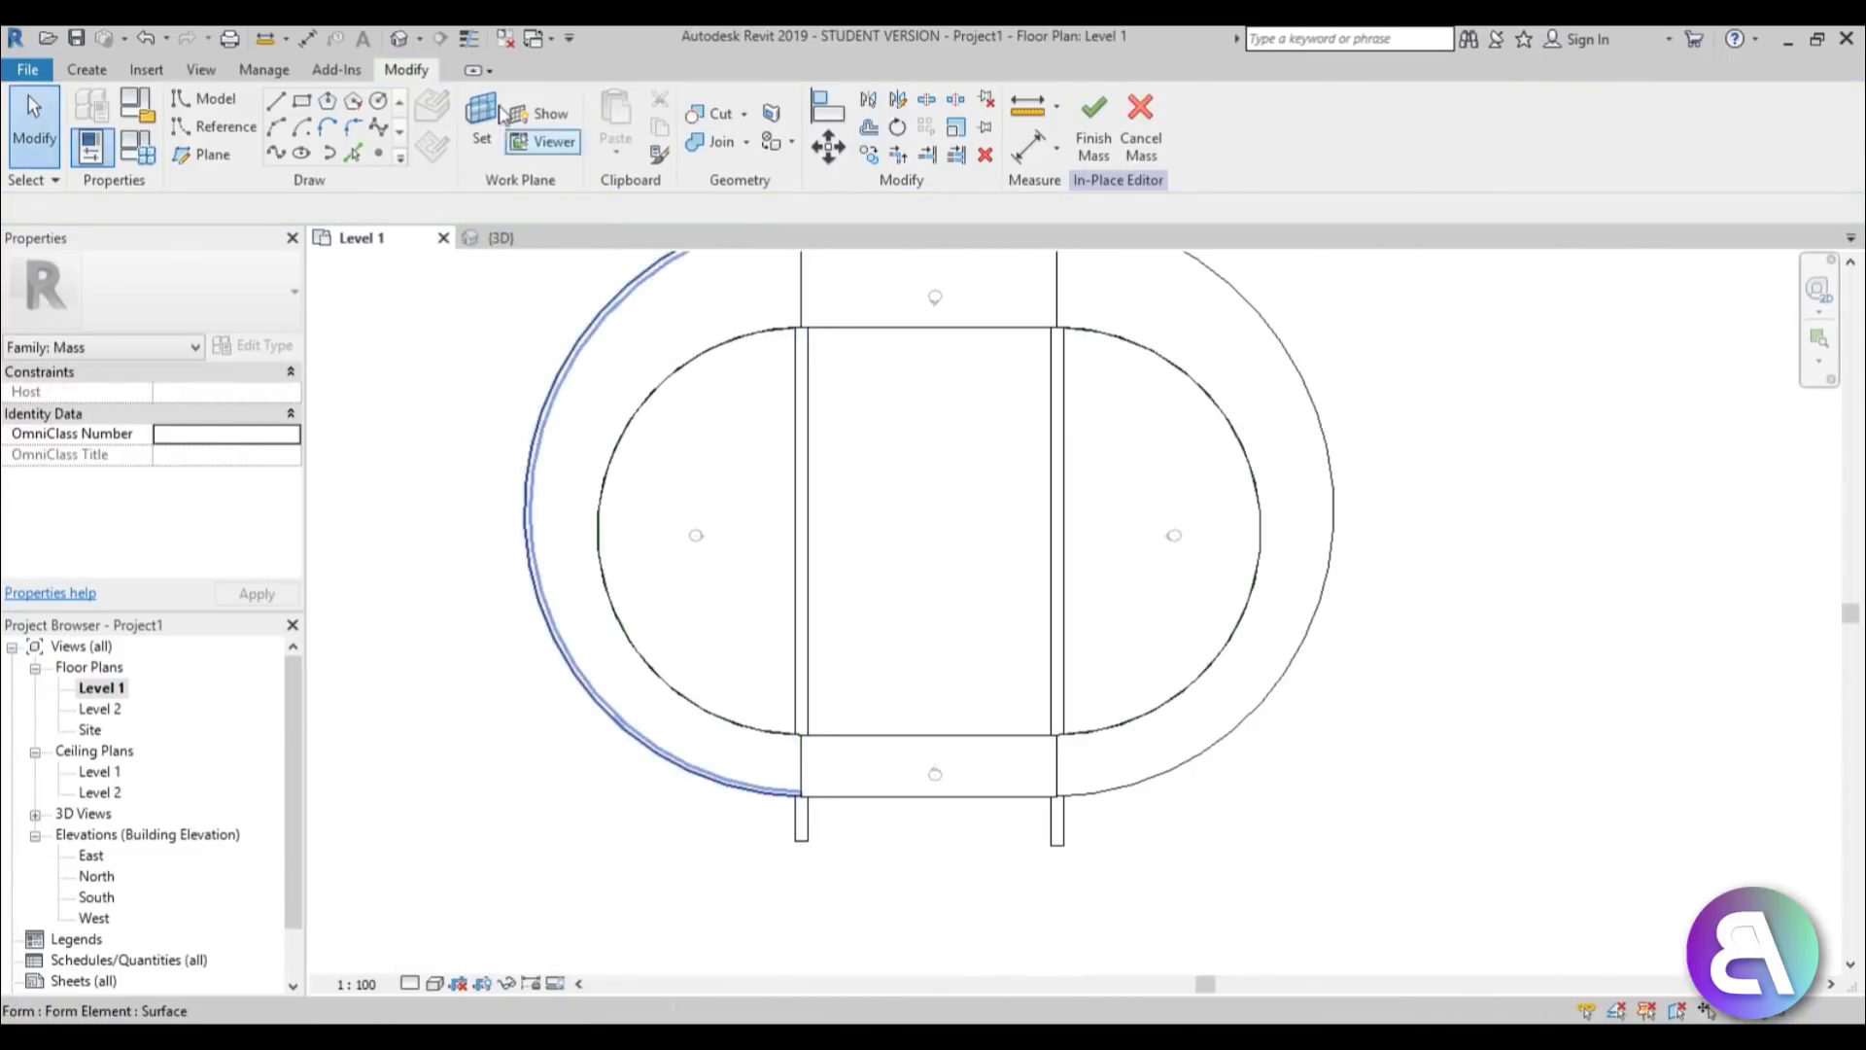
key(l)
key(i)
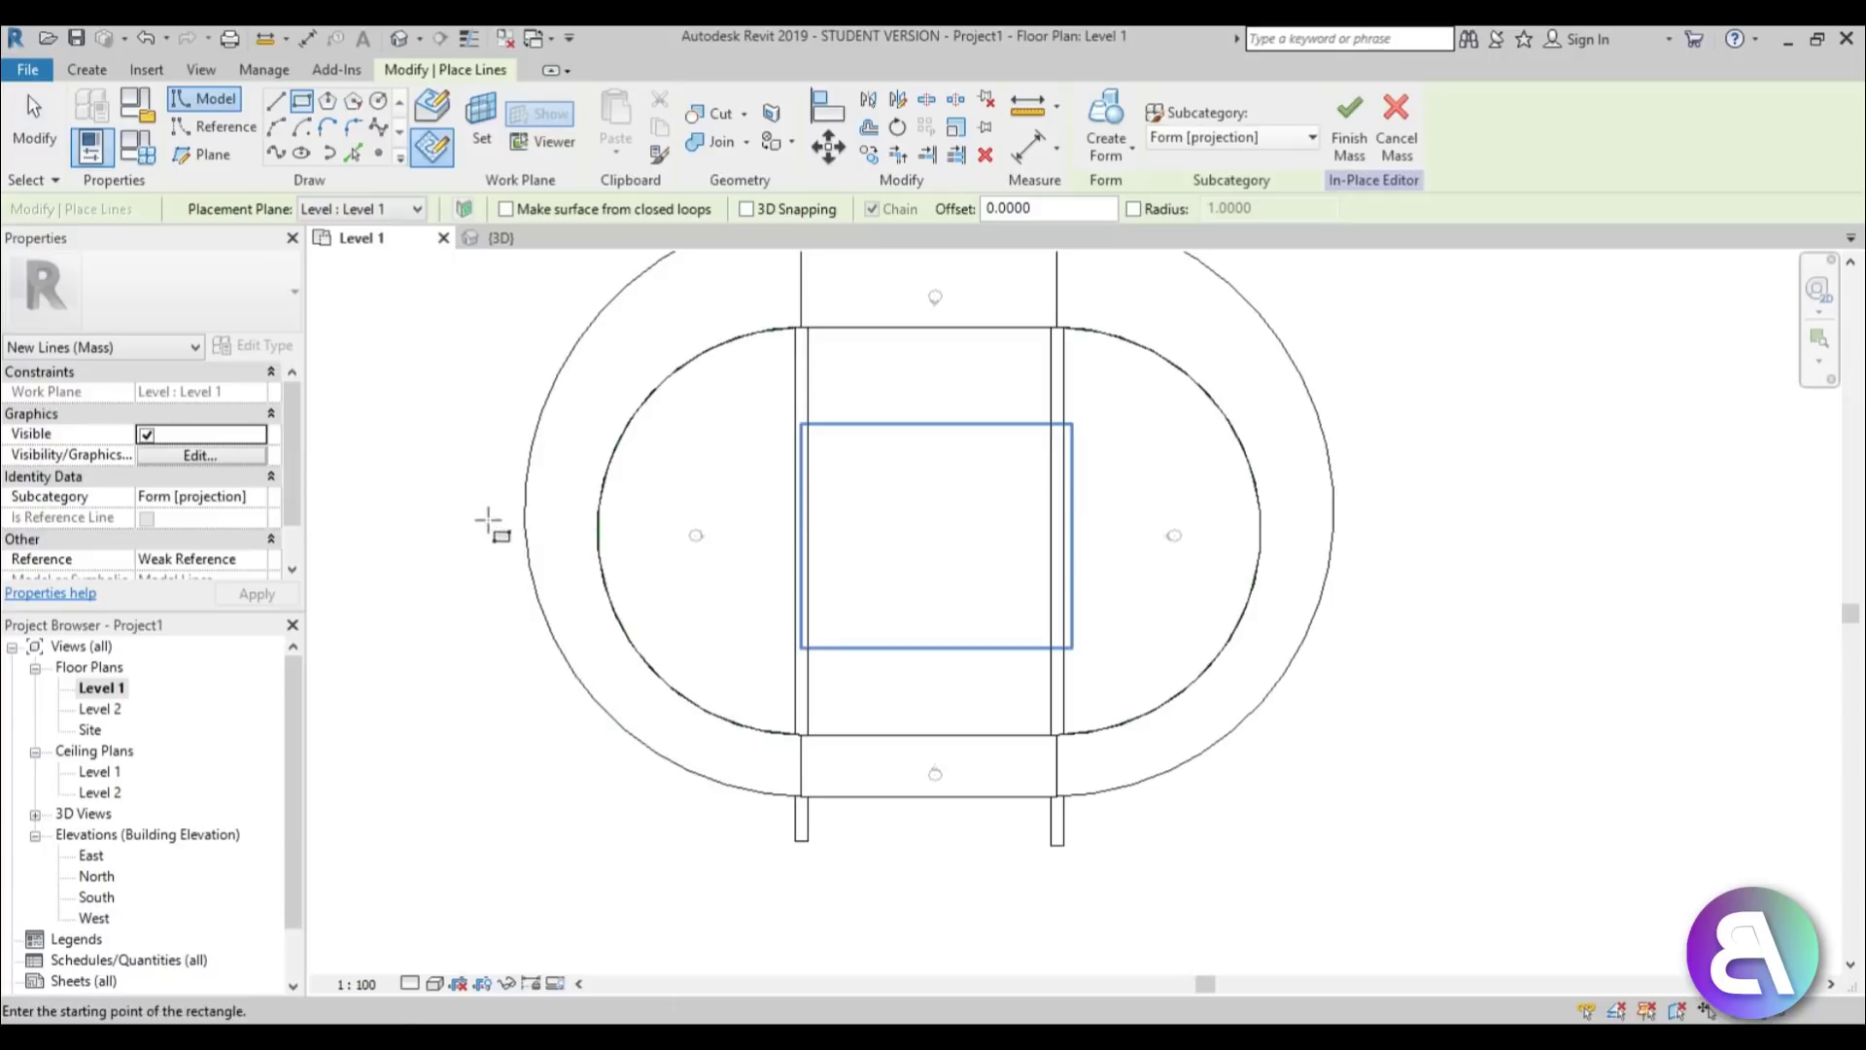
click(488, 508)
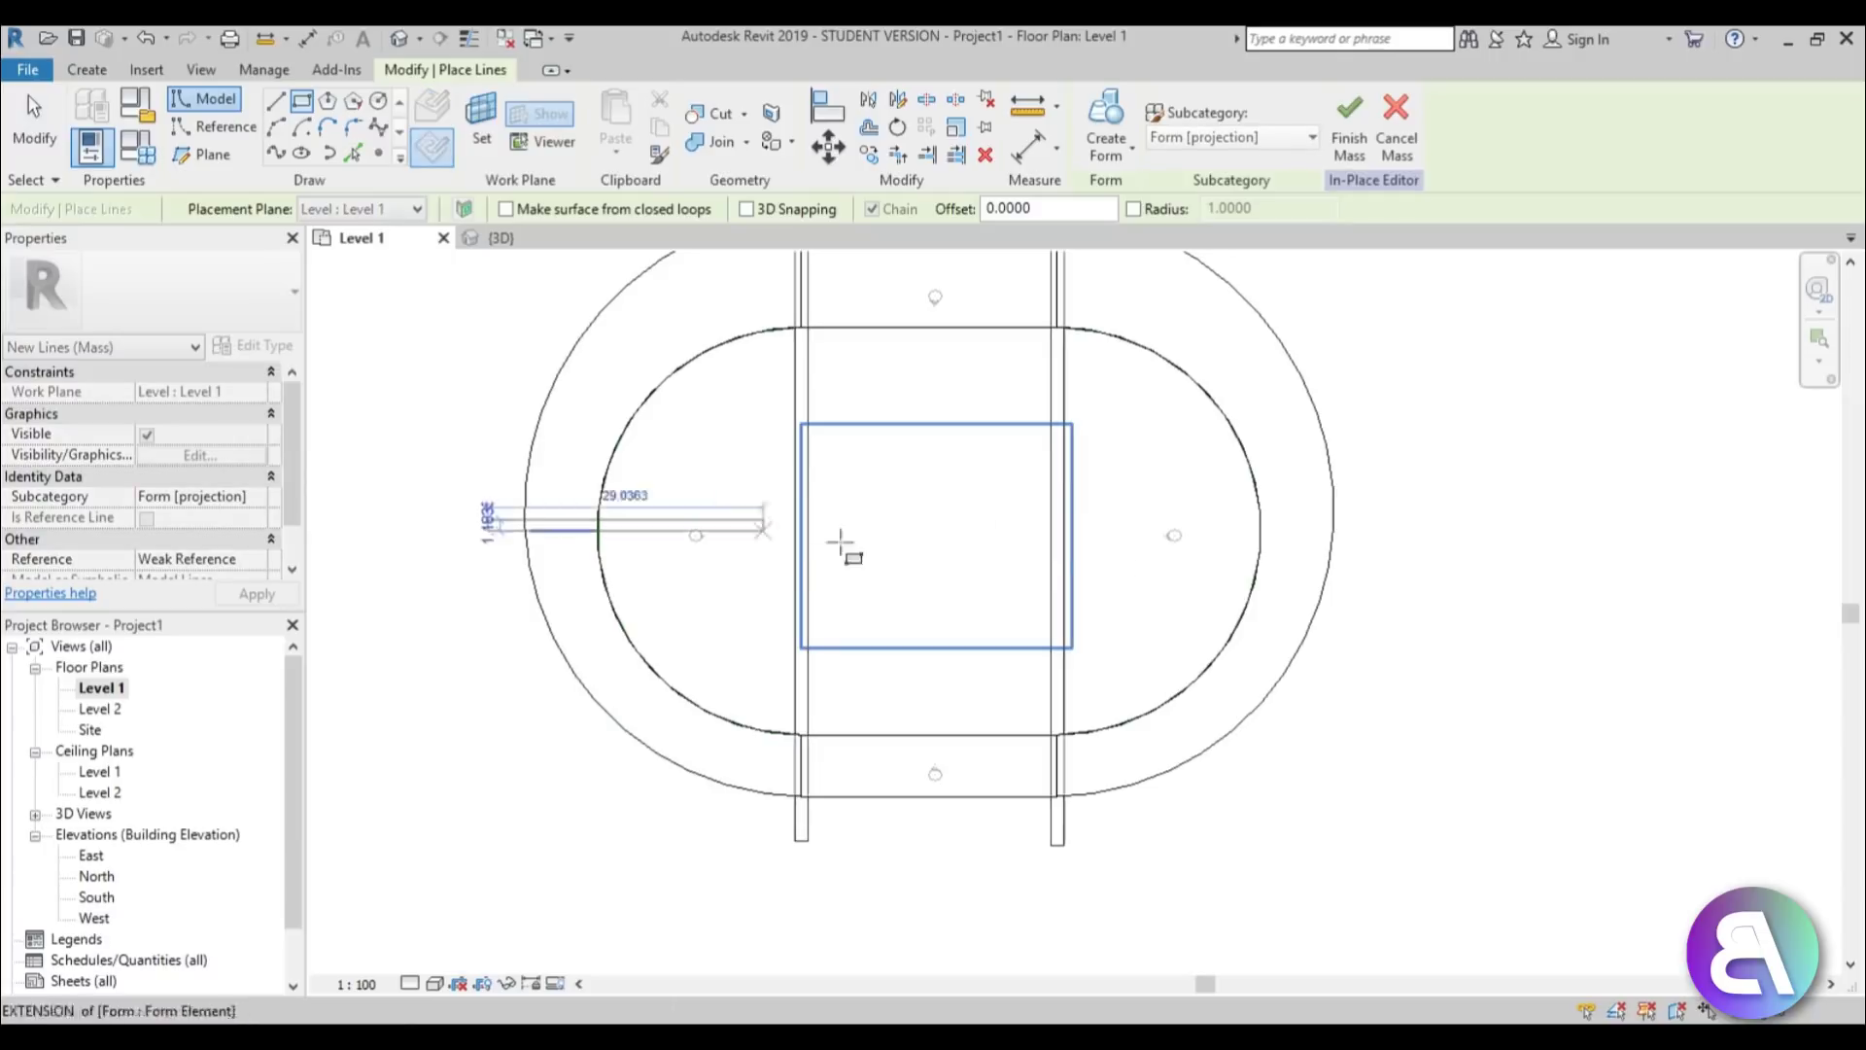
click(1398, 538)
scroll(1232, 525, up, 4)
key(Escape)
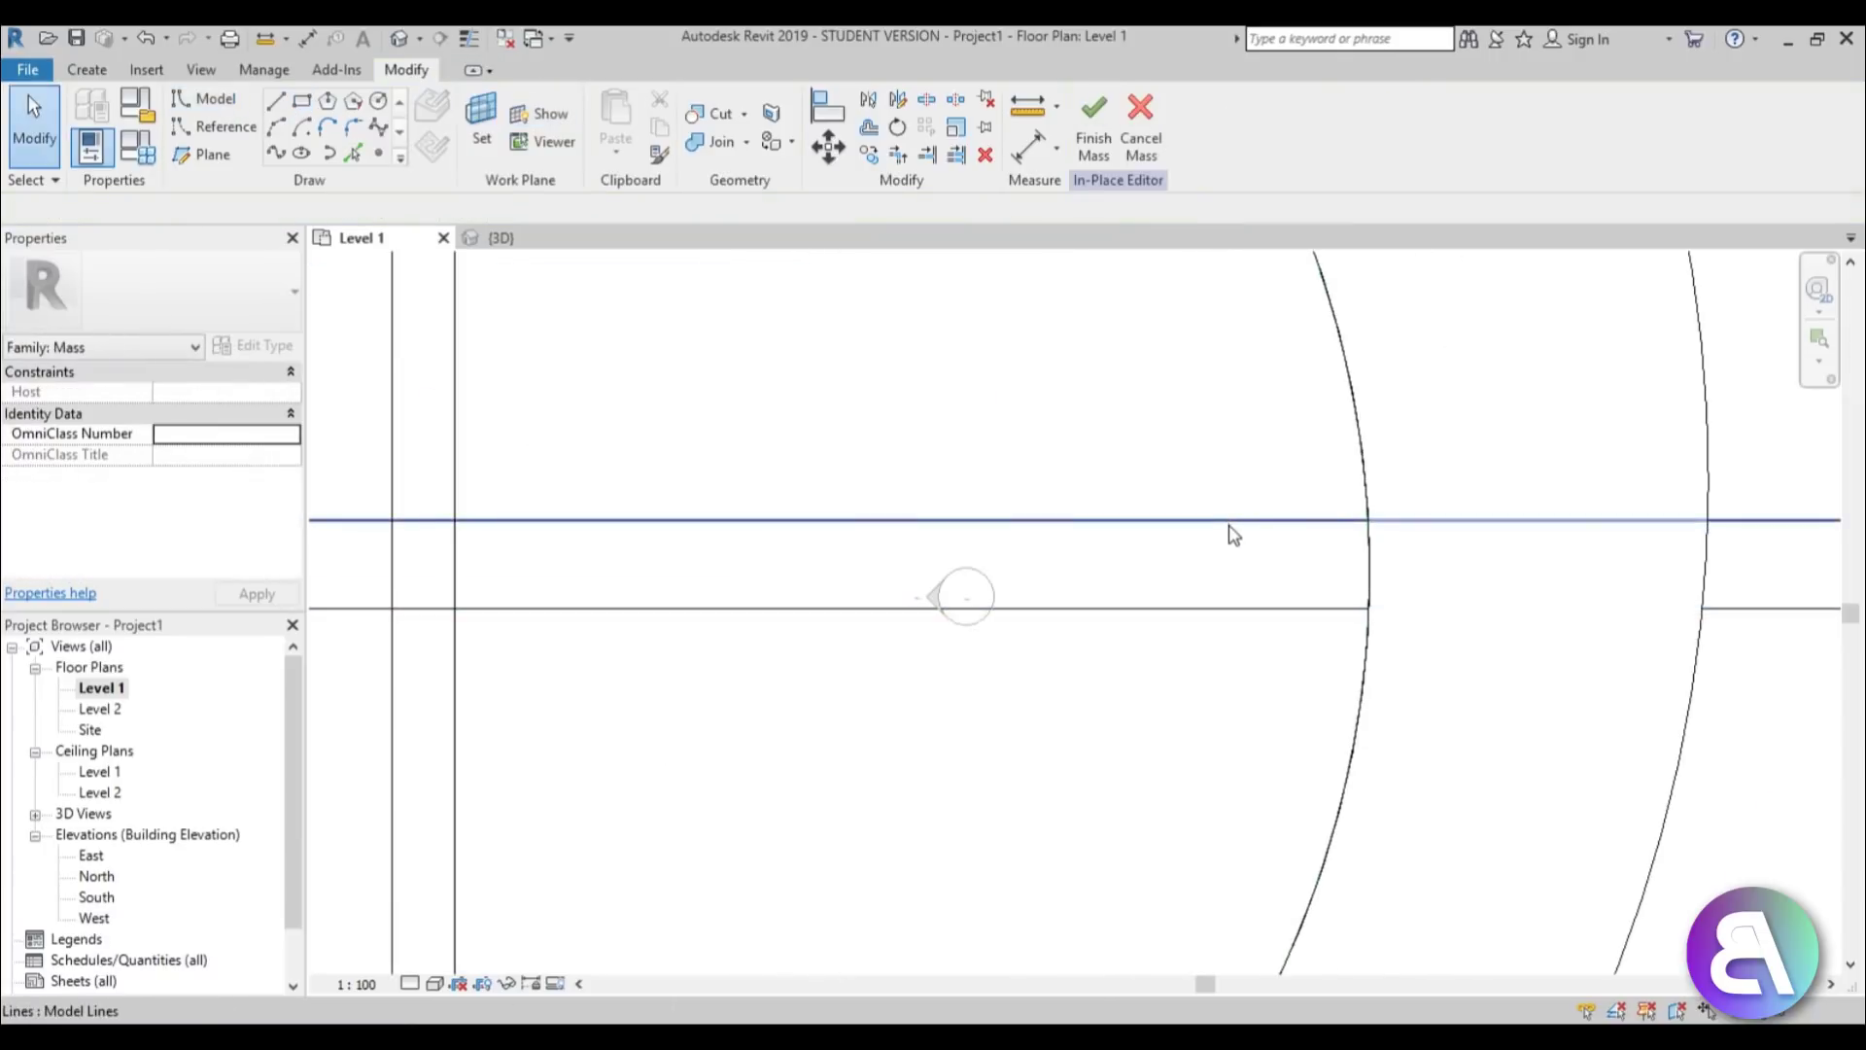
Narrow the horizontal rectangle by moving its two long edges toward each other, about matching the vertical rectangles' width.
click(1223, 565)
drag(1225, 568, 1225, 541)
click(1204, 644)
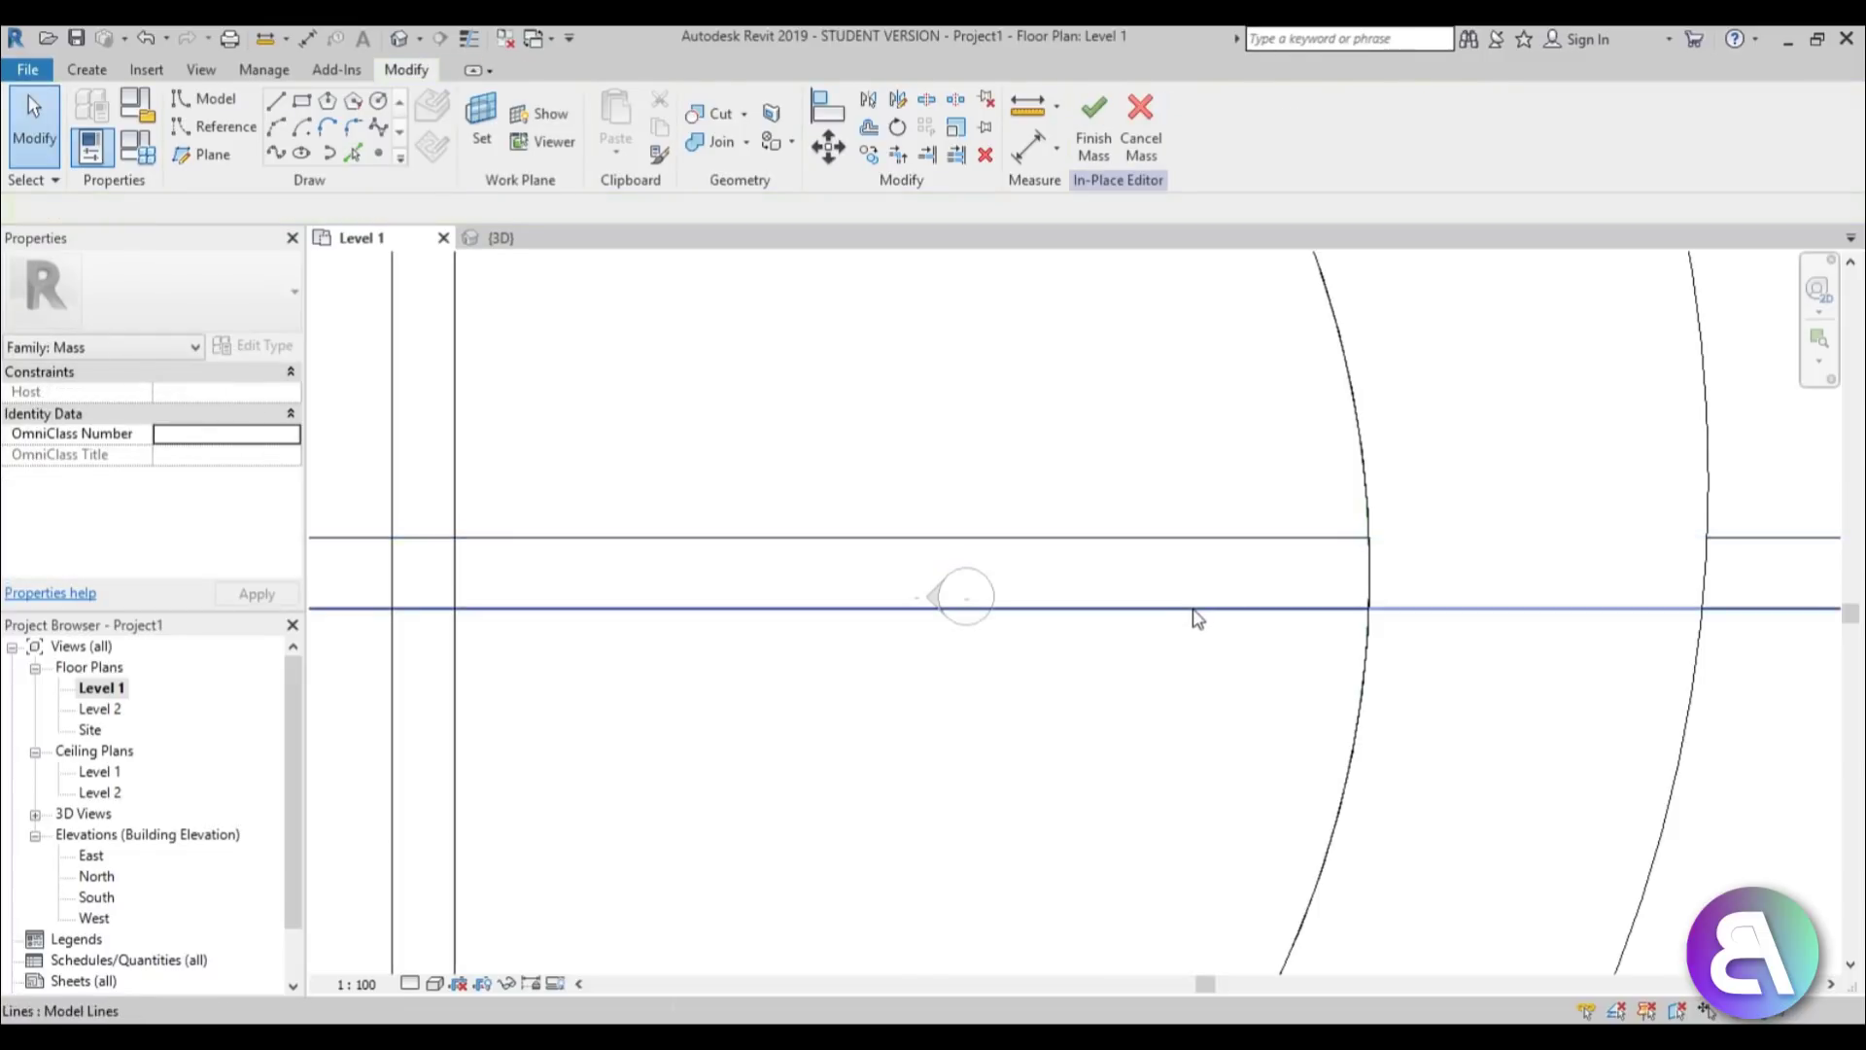
mouse_move(1192, 611)
mouse_down()
mouse_move(1191, 579)
mouse_move(1195, 599)
mouse_up()
scroll(1244, 636, down, 4)
click(1227, 679)
Sketch a horizontal model-line rectangle about 19.2 m by 1.4 m in the open middle of the ring.
scroll(1150, 701, down, 2)
scroll(971, 521, up, 3)
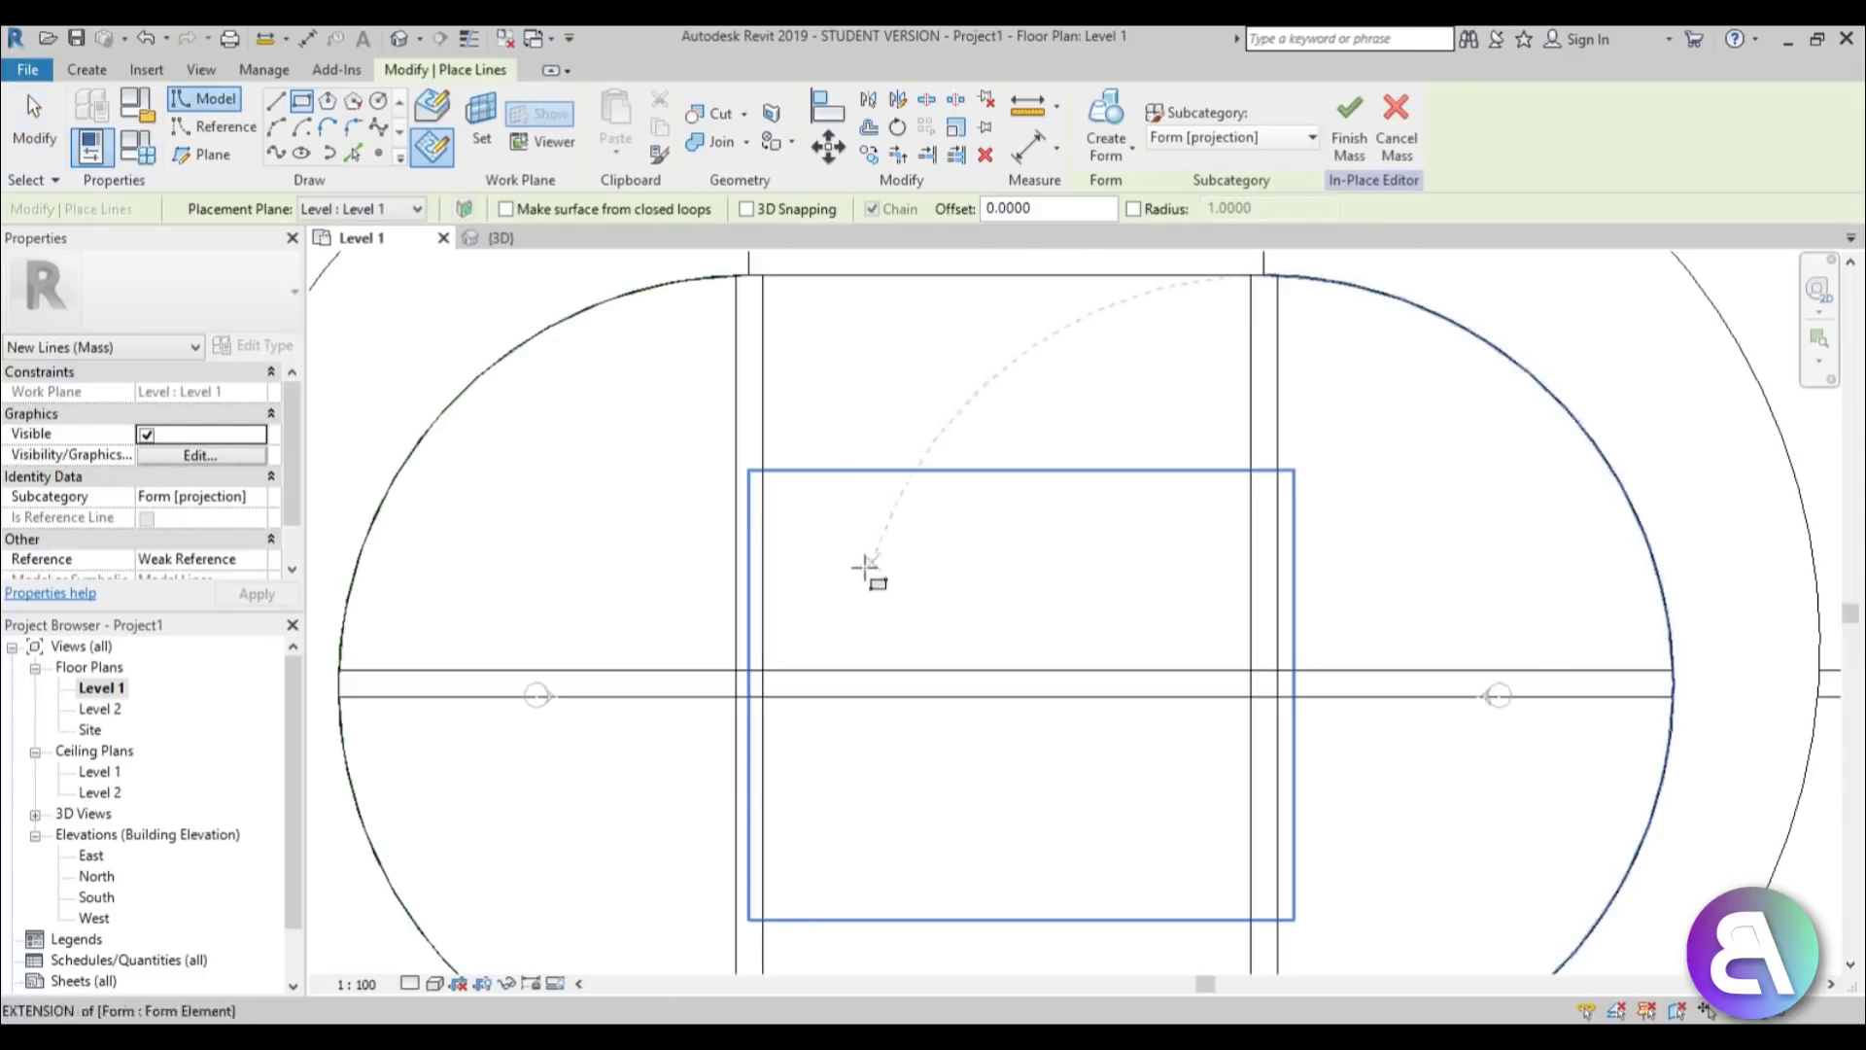
click(843, 573)
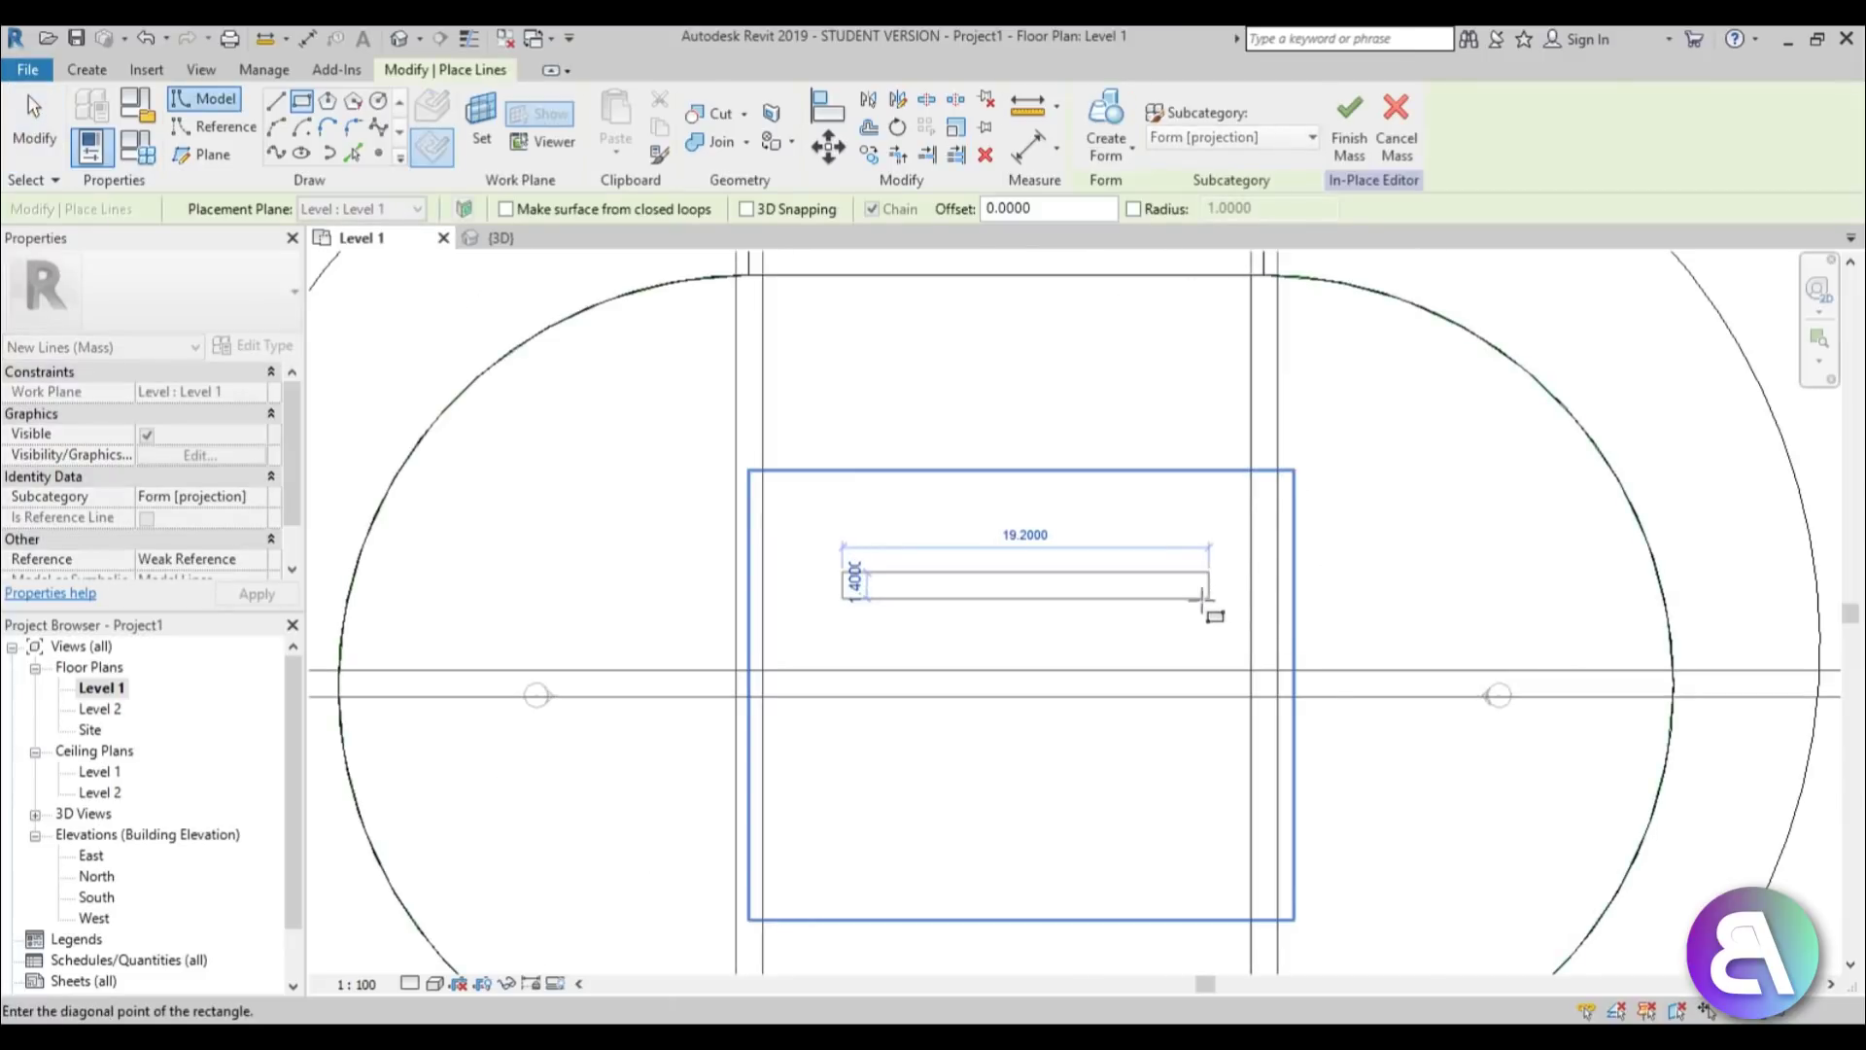
click(1202, 600)
key(Escape)
Rotate the short rectangle counterclockwise to about 45° and move it across the upper part of the ring's right curved segment.
key(Tab)
click(1084, 581)
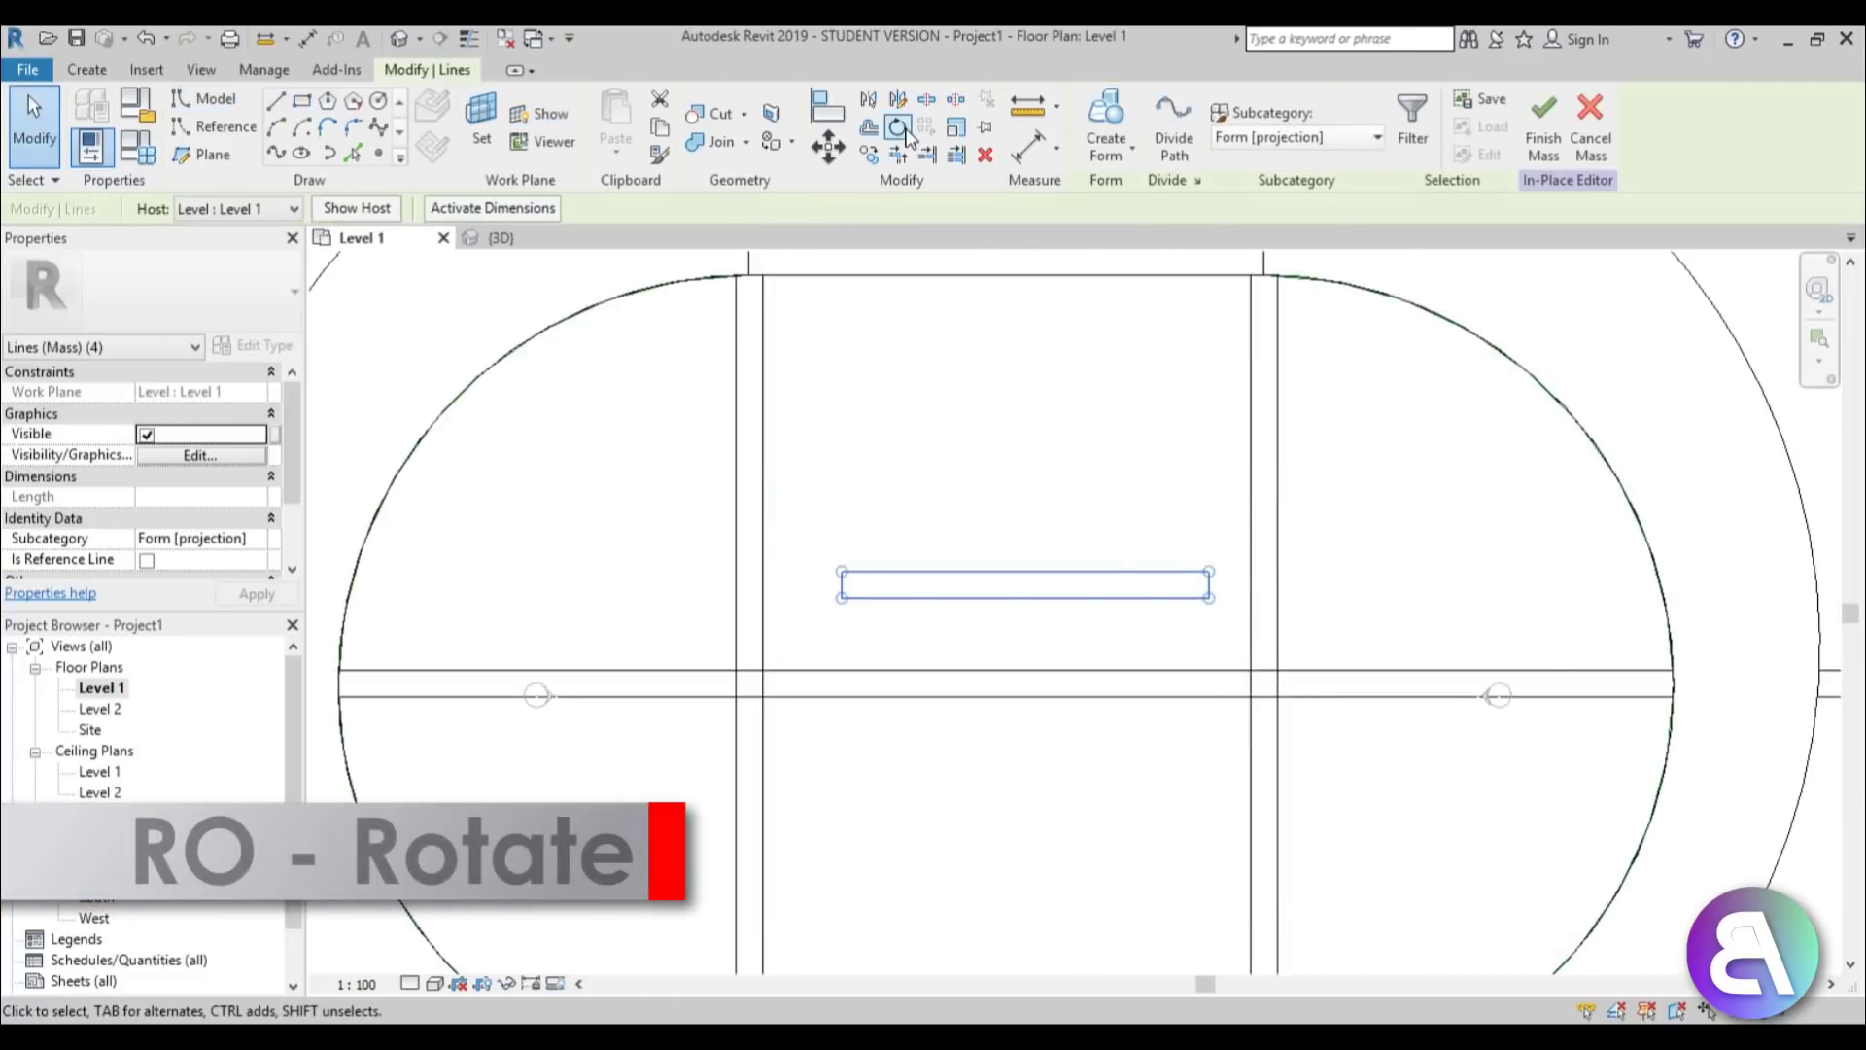
click(898, 127)
click(1374, 592)
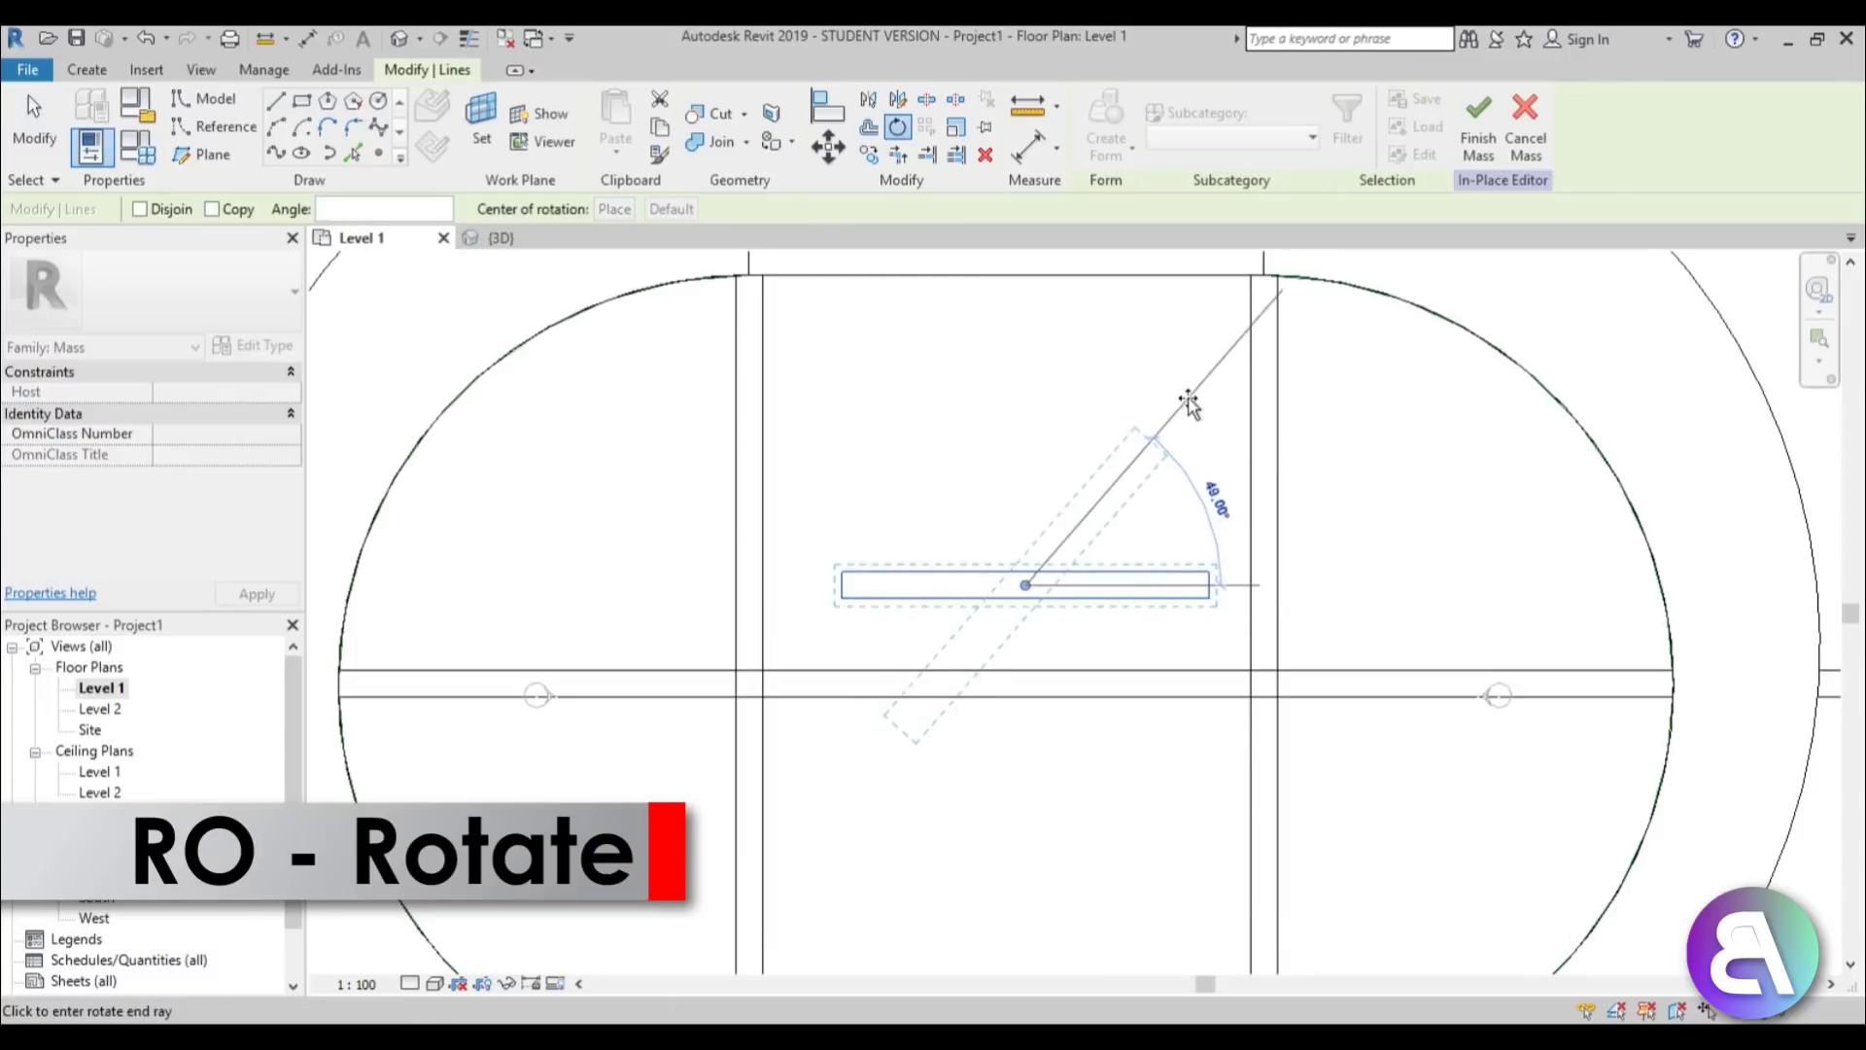
click(1207, 409)
scroll(838, 551, down, 3)
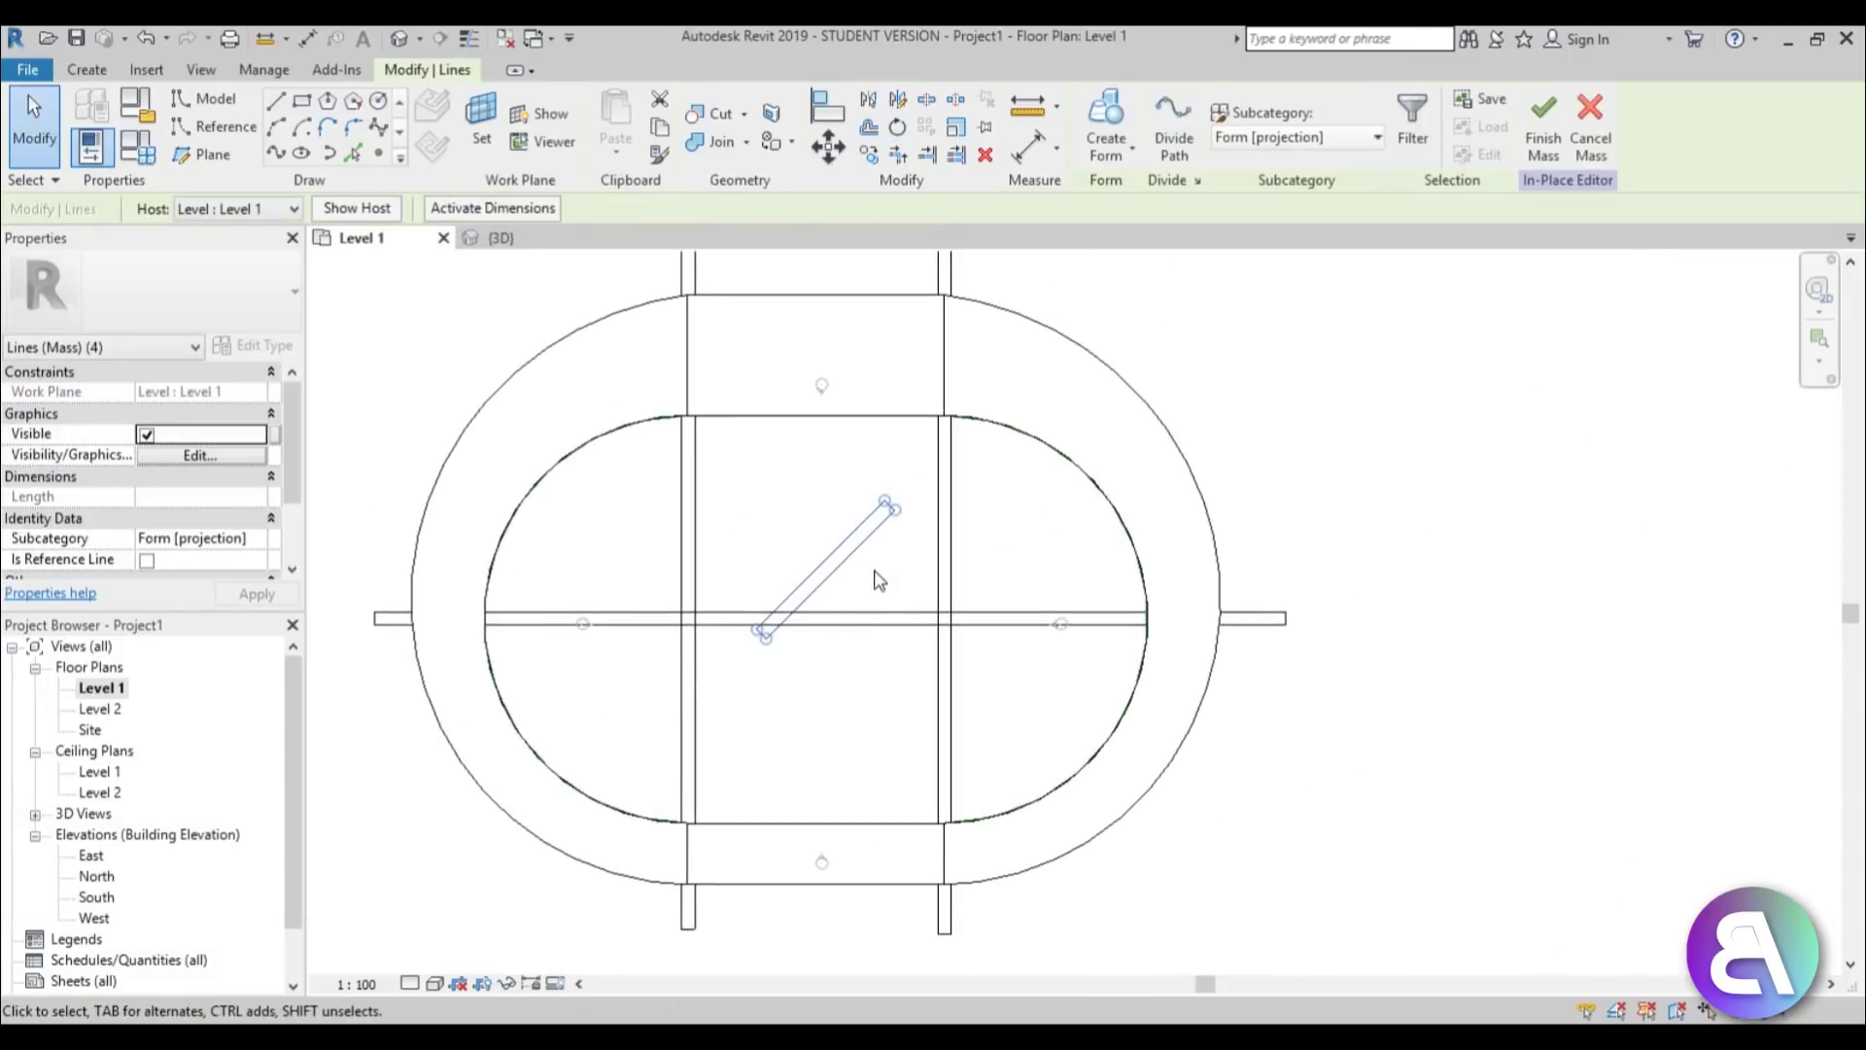
drag(848, 559, 1138, 439)
click(1387, 525)
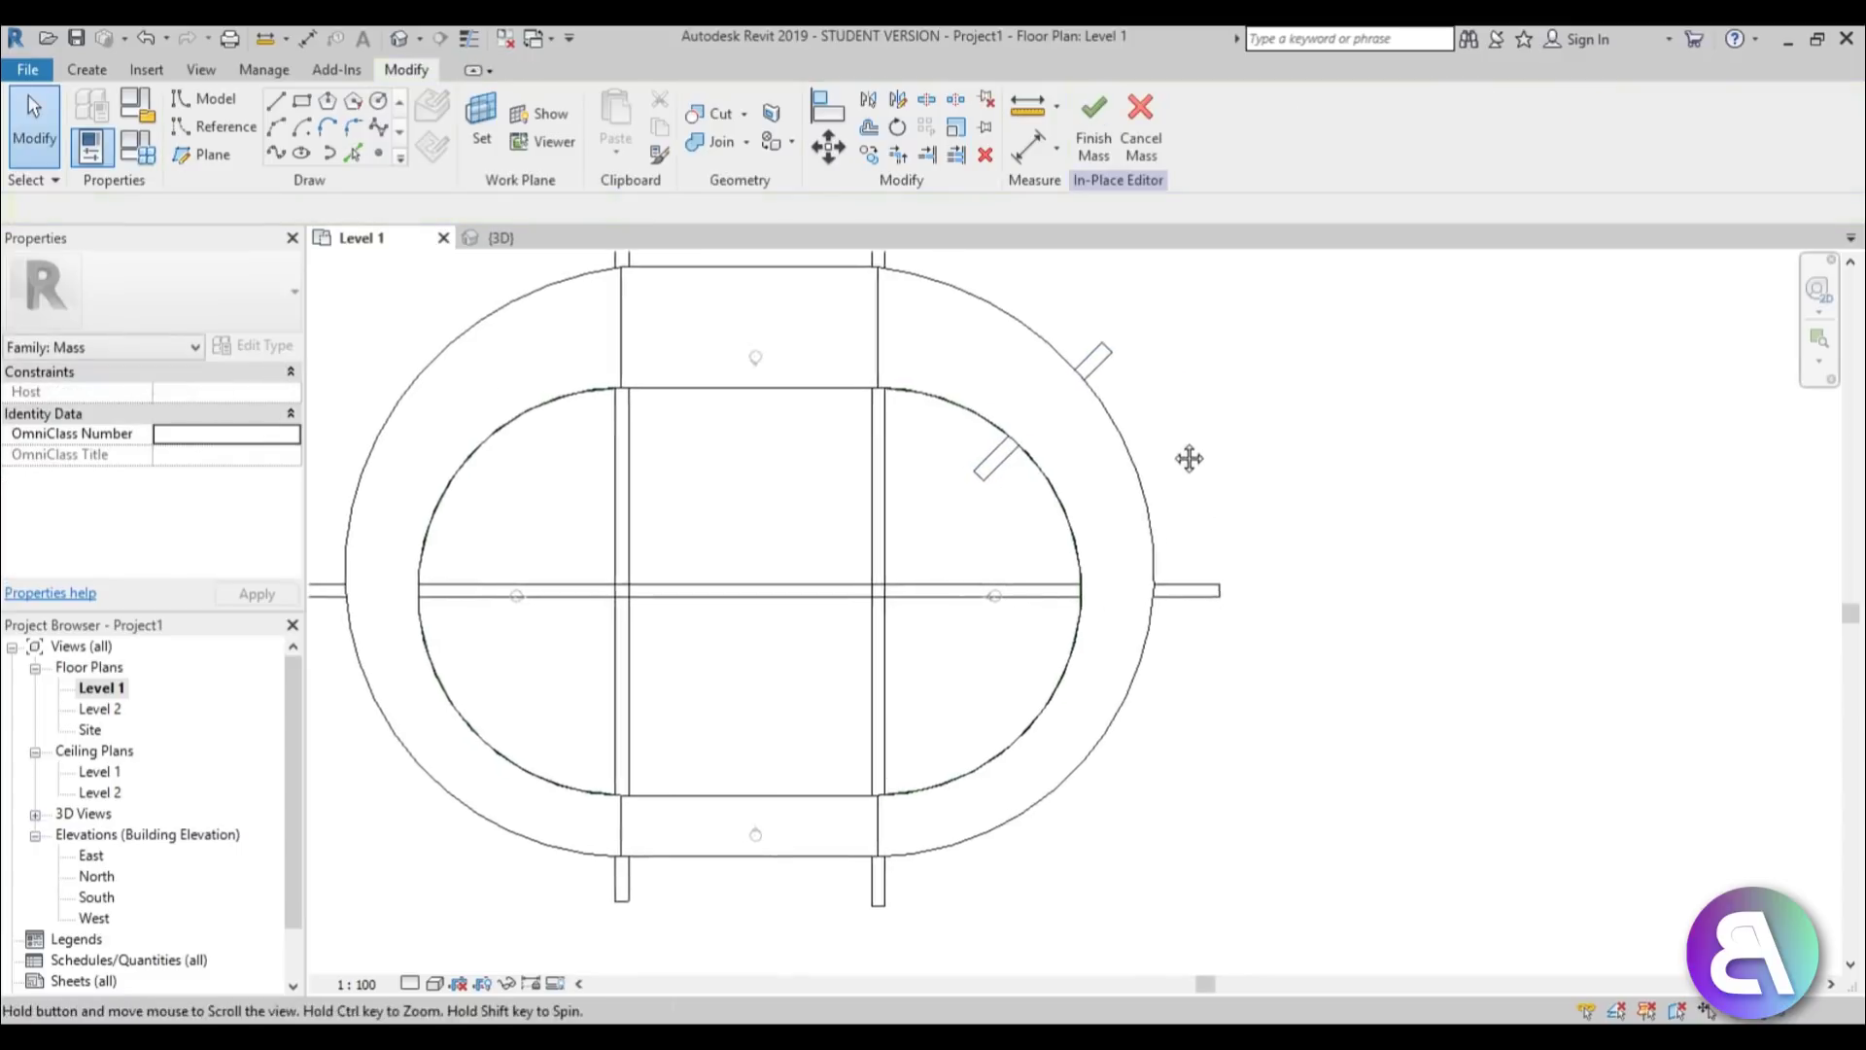
Mirror a copy of the diagonal rectangle onto the lower right curve, using the long horizontal rectangle's upper edge as axis.
scroll(992, 450, up, 3)
middle_drag(1017, 542, 976, 433)
key(Tab)
click(971, 446)
scroll(986, 543, down, 1)
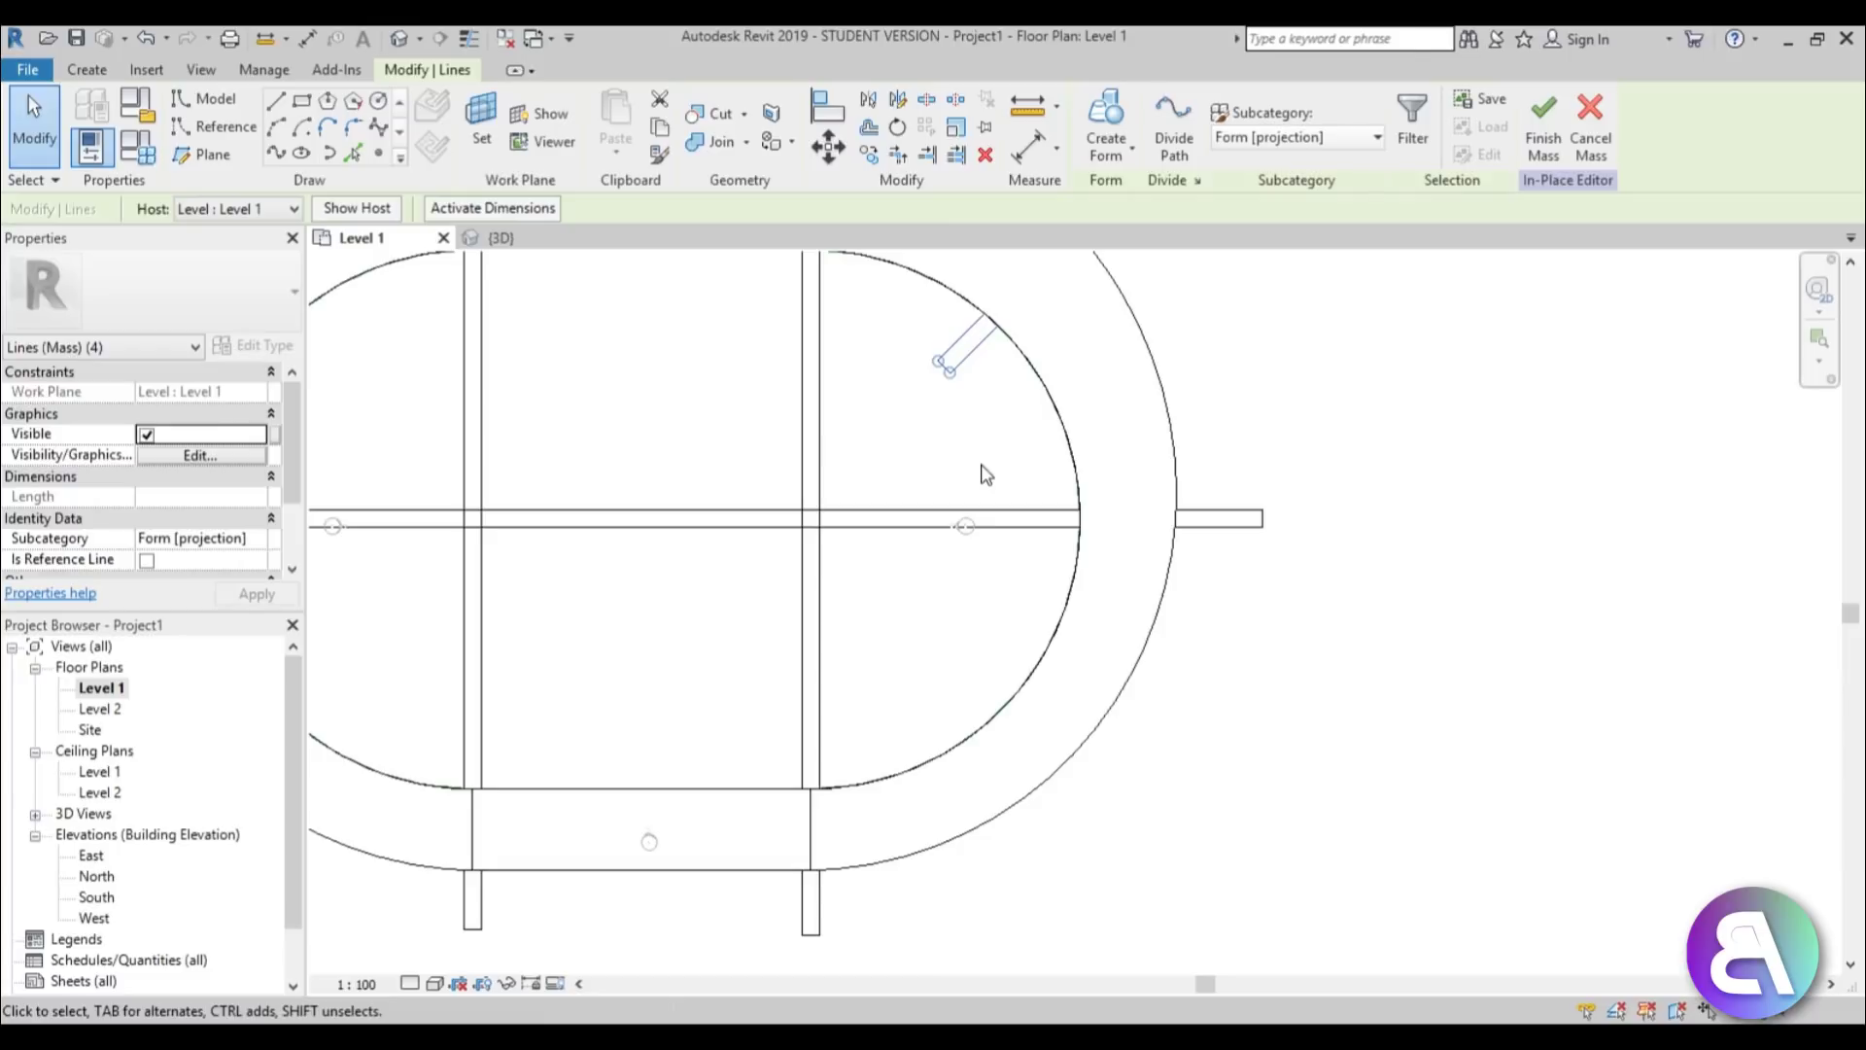
key(m)
key(m)
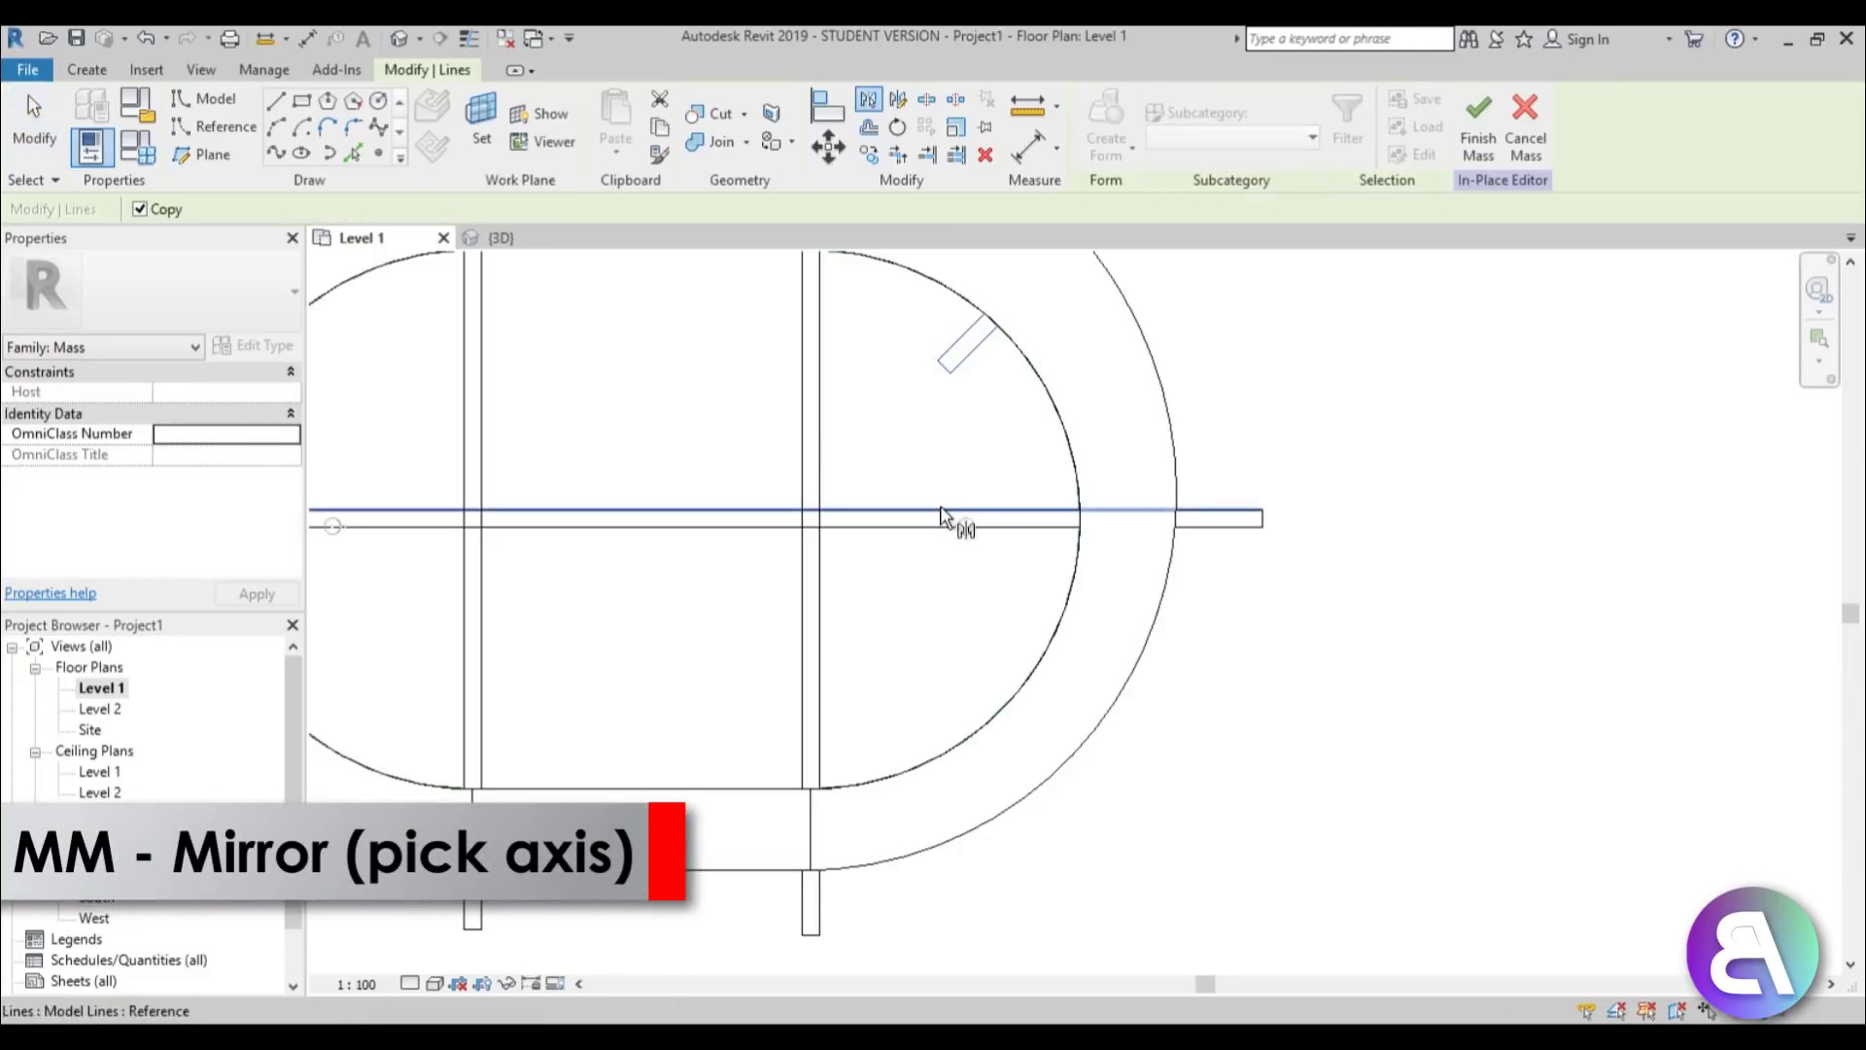
click(941, 512)
scroll(1304, 682, down, 2)
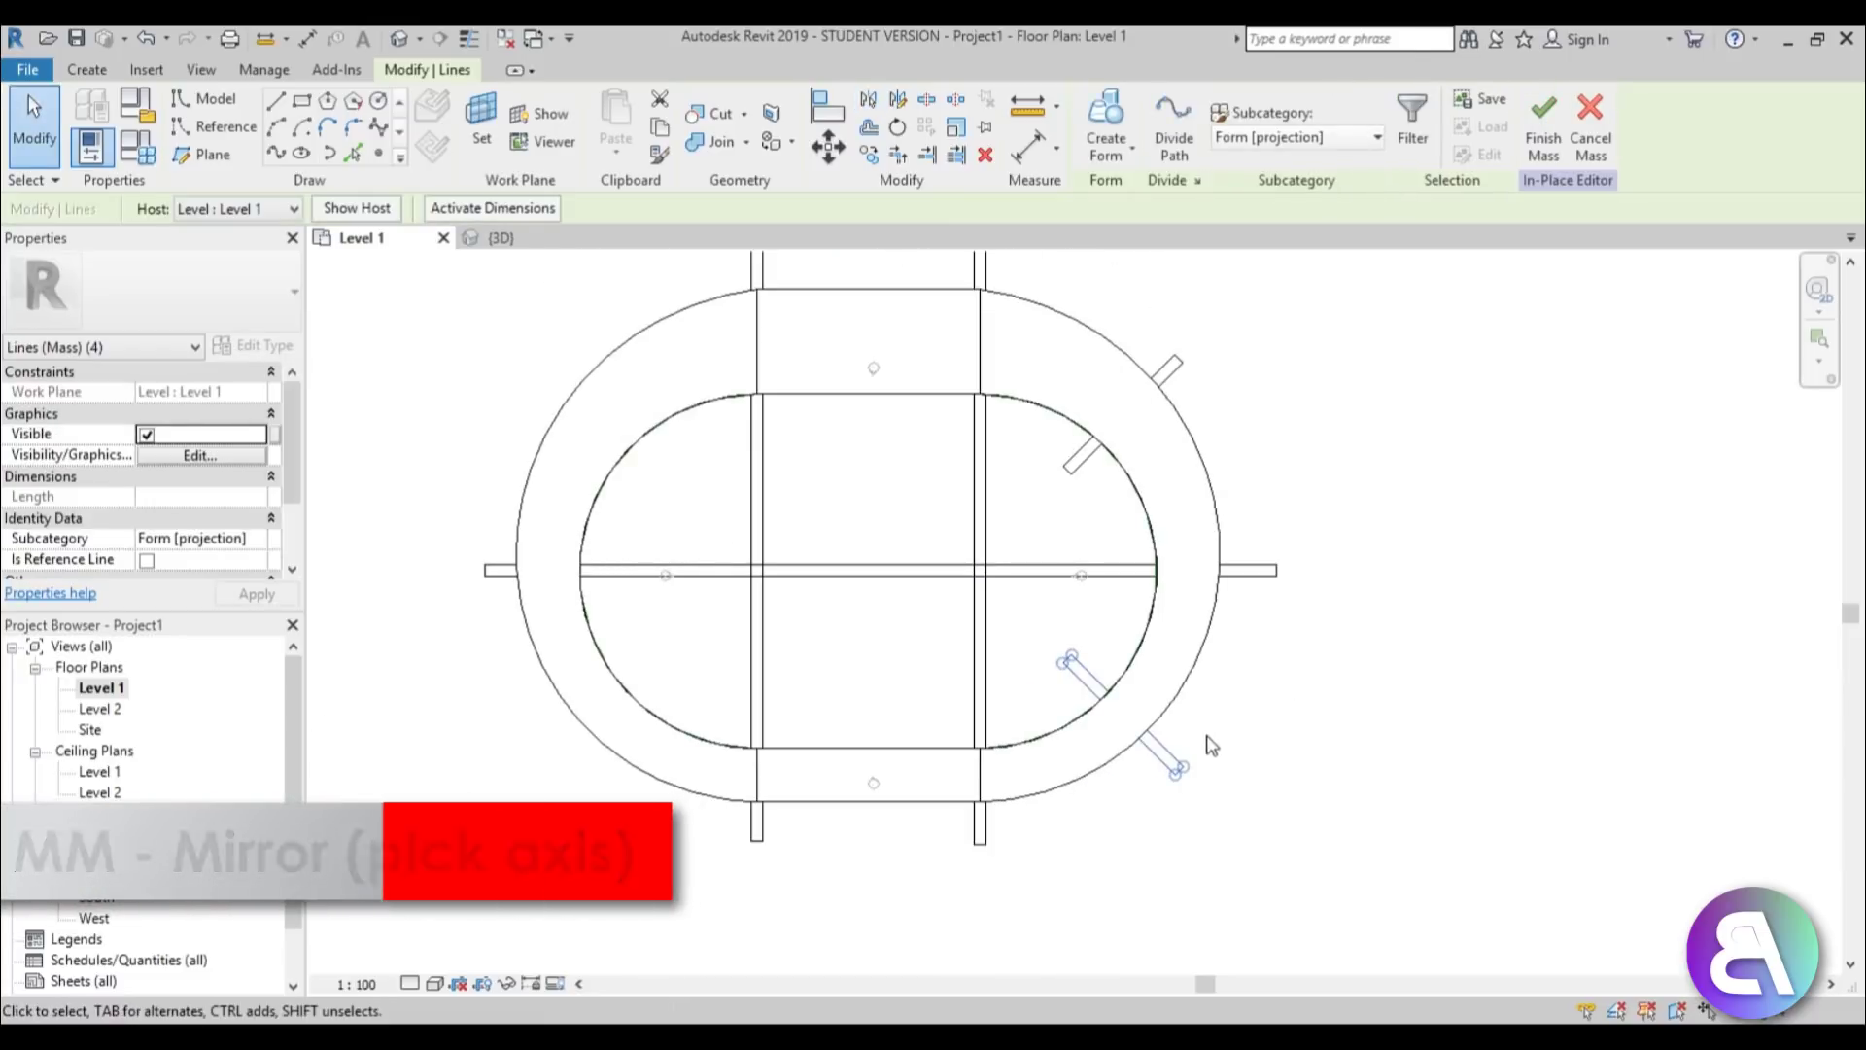
Mirror copies of both right diagonal rectangles onto the left curved segment about a vertical axis through the straight segments' midpoint.
key(Tab)
ctrl+click(1184, 379)
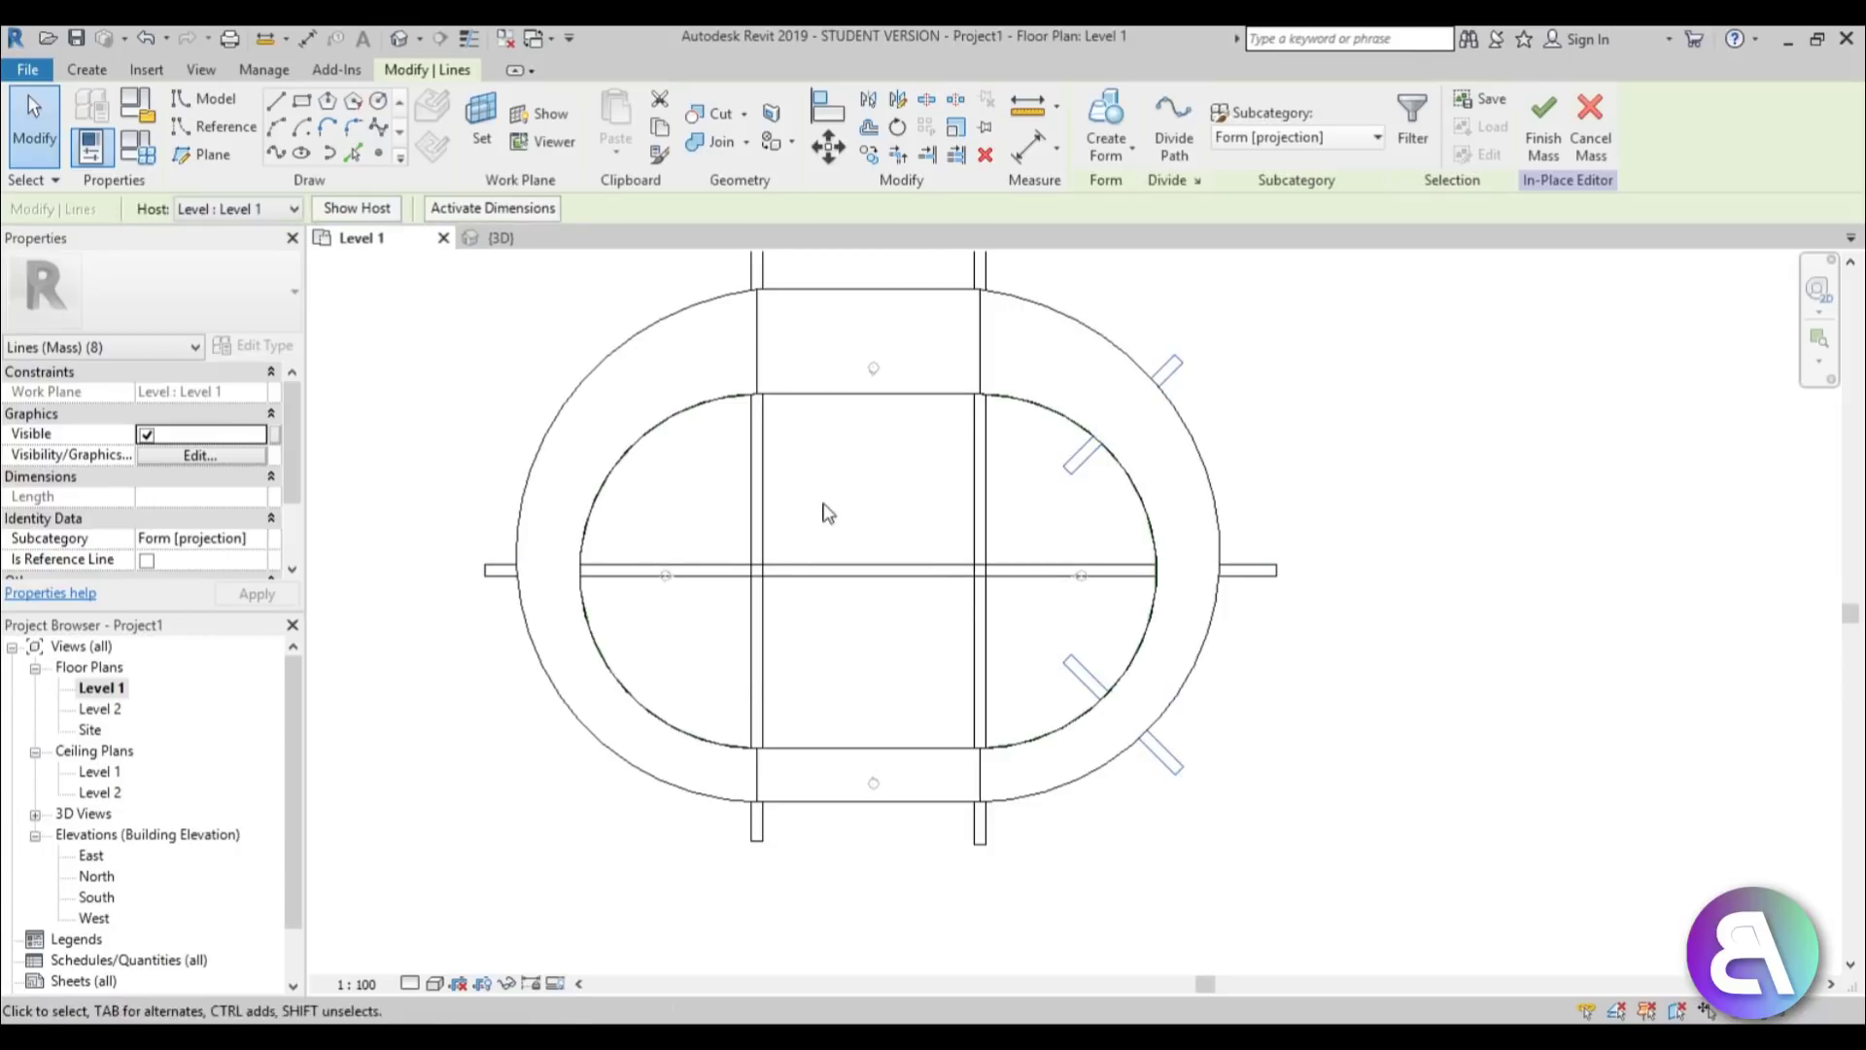
middle_drag(827, 512, 809, 442)
key(m)
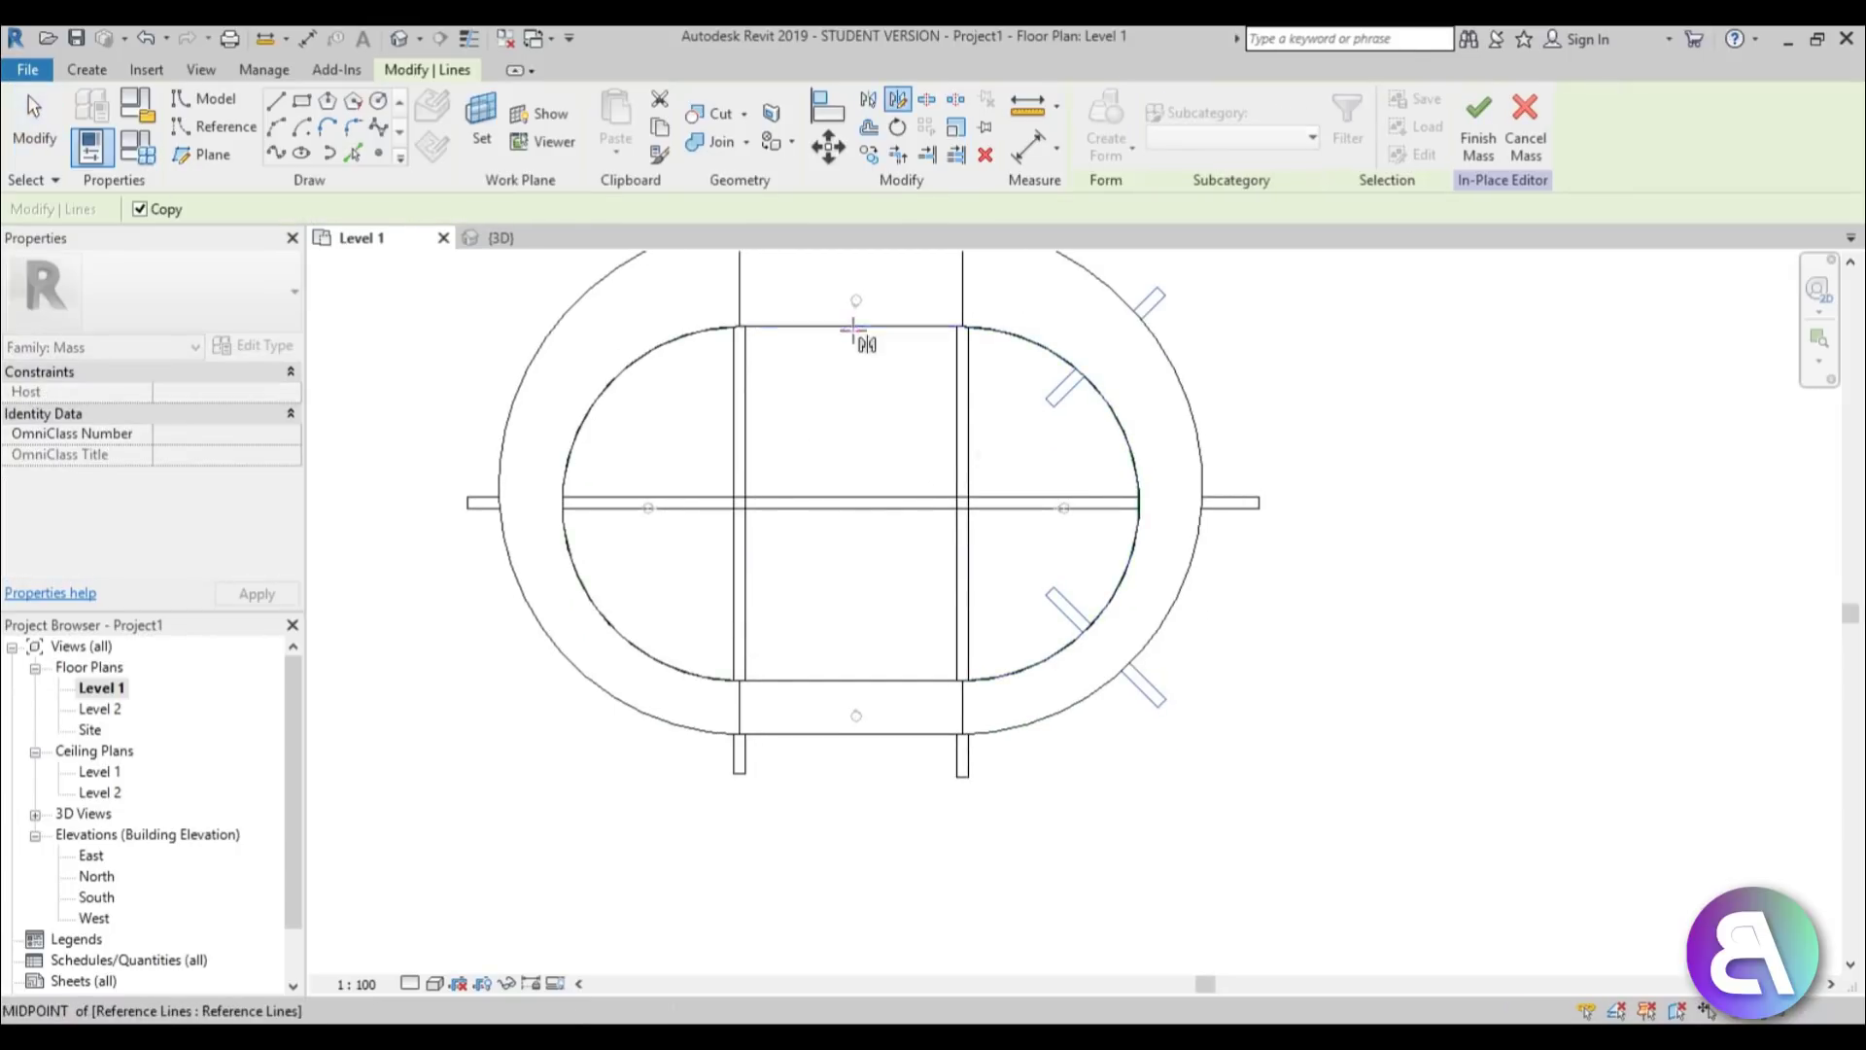
click(853, 327)
click(848, 561)
scroll(875, 559, down, 2)
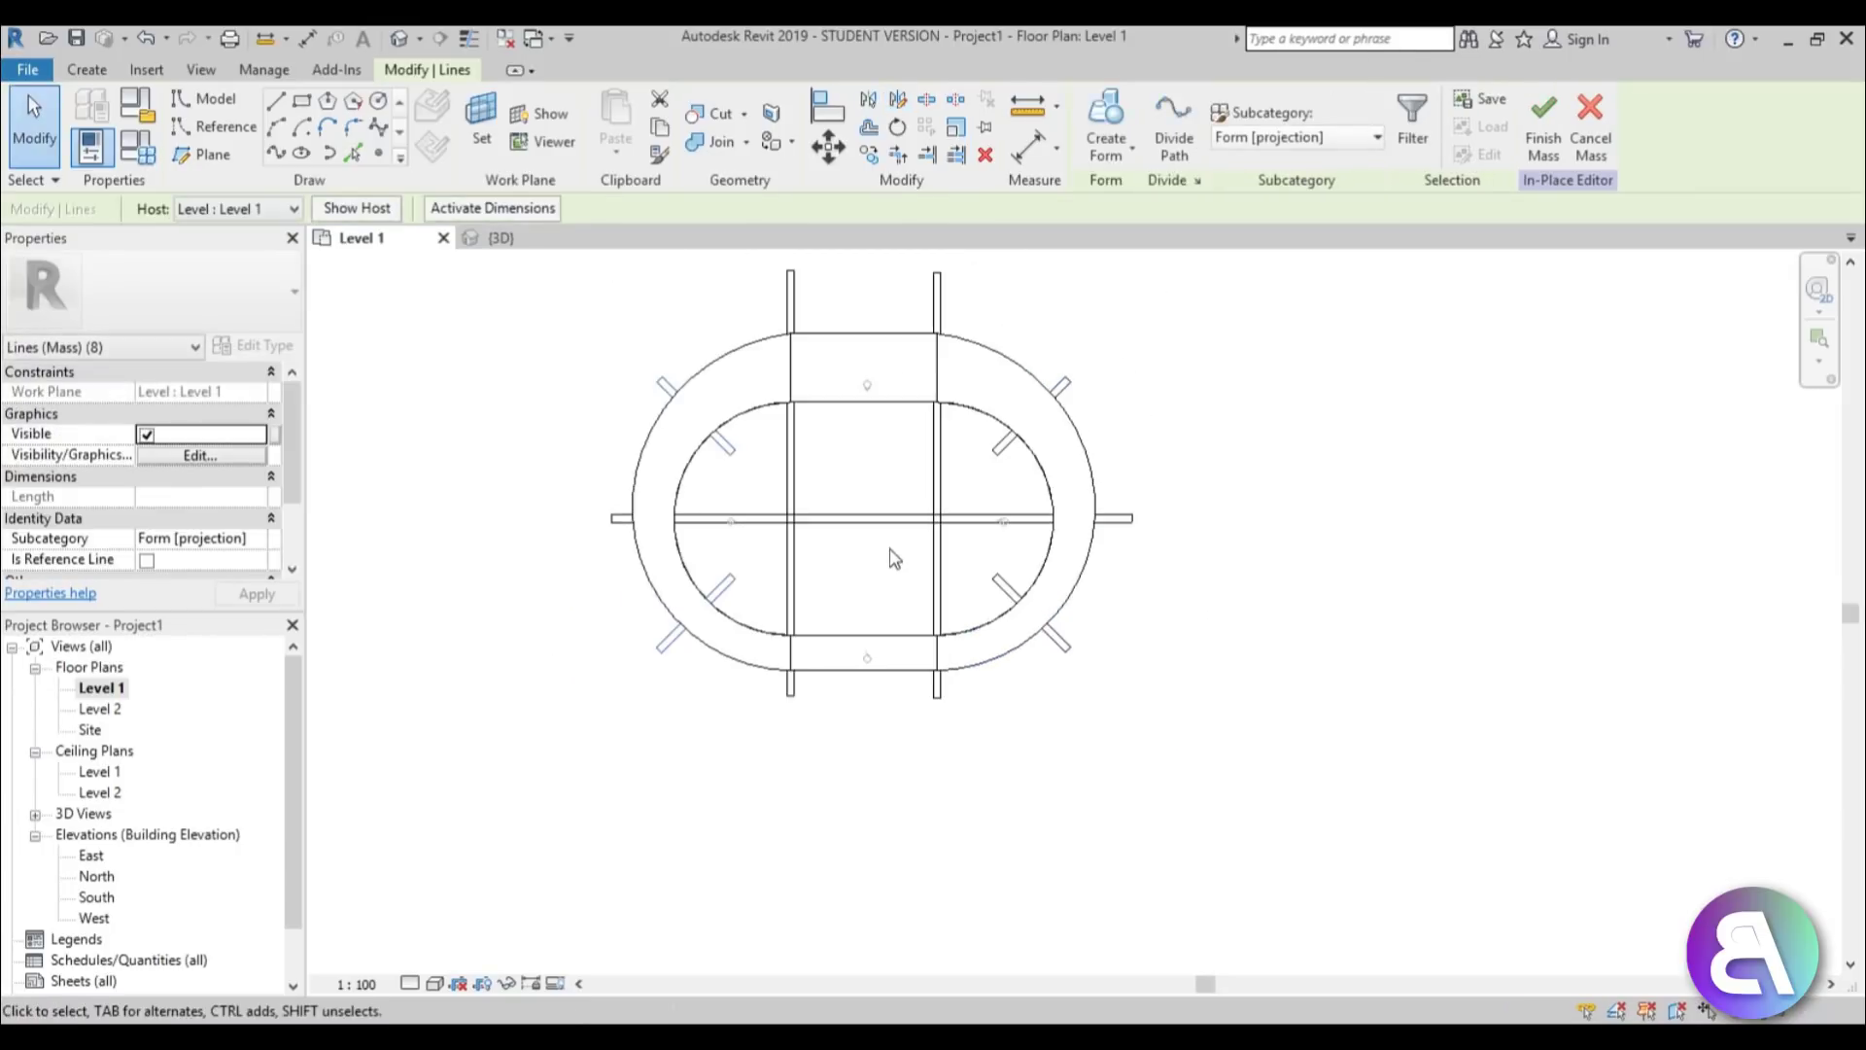
key(Escape)
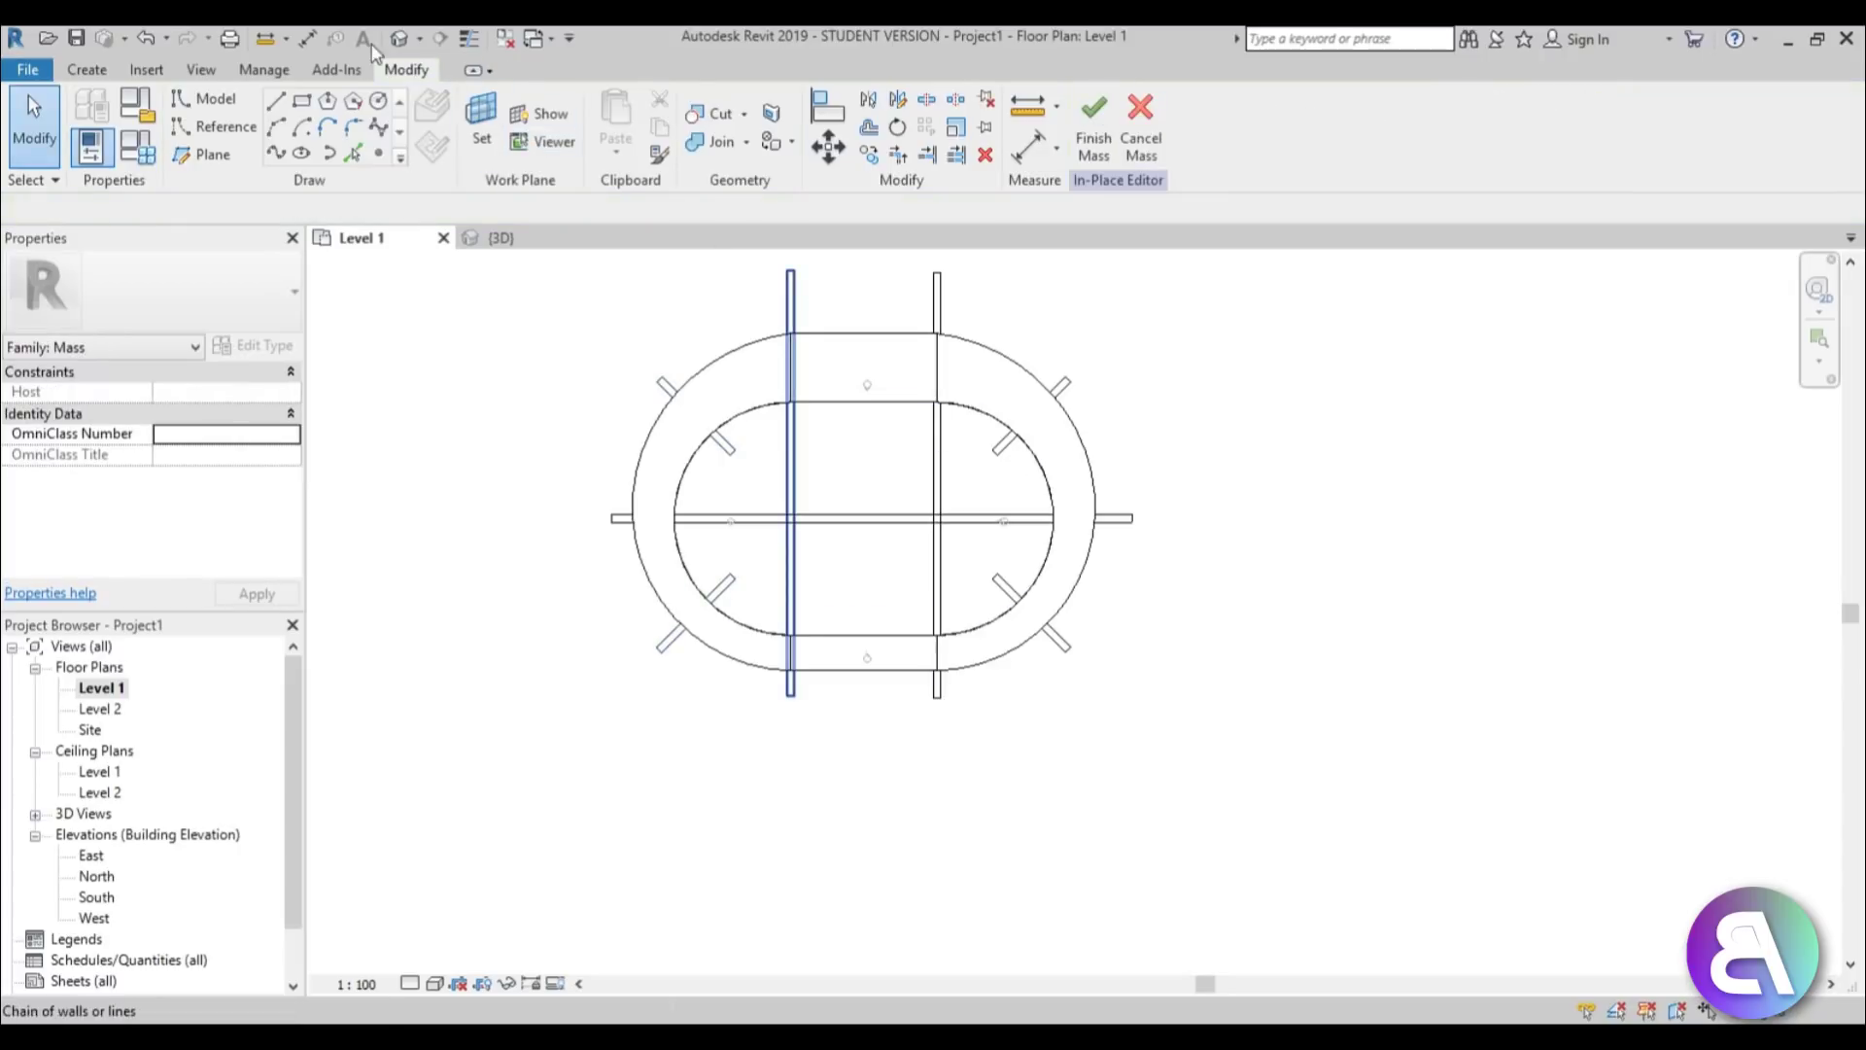
In the 3D view, create a void form from the upper left diagonal rectangle and raise it to cut through the ring.
click(399, 41)
shift+middle_drag(1090, 525, 936, 549)
click(914, 464)
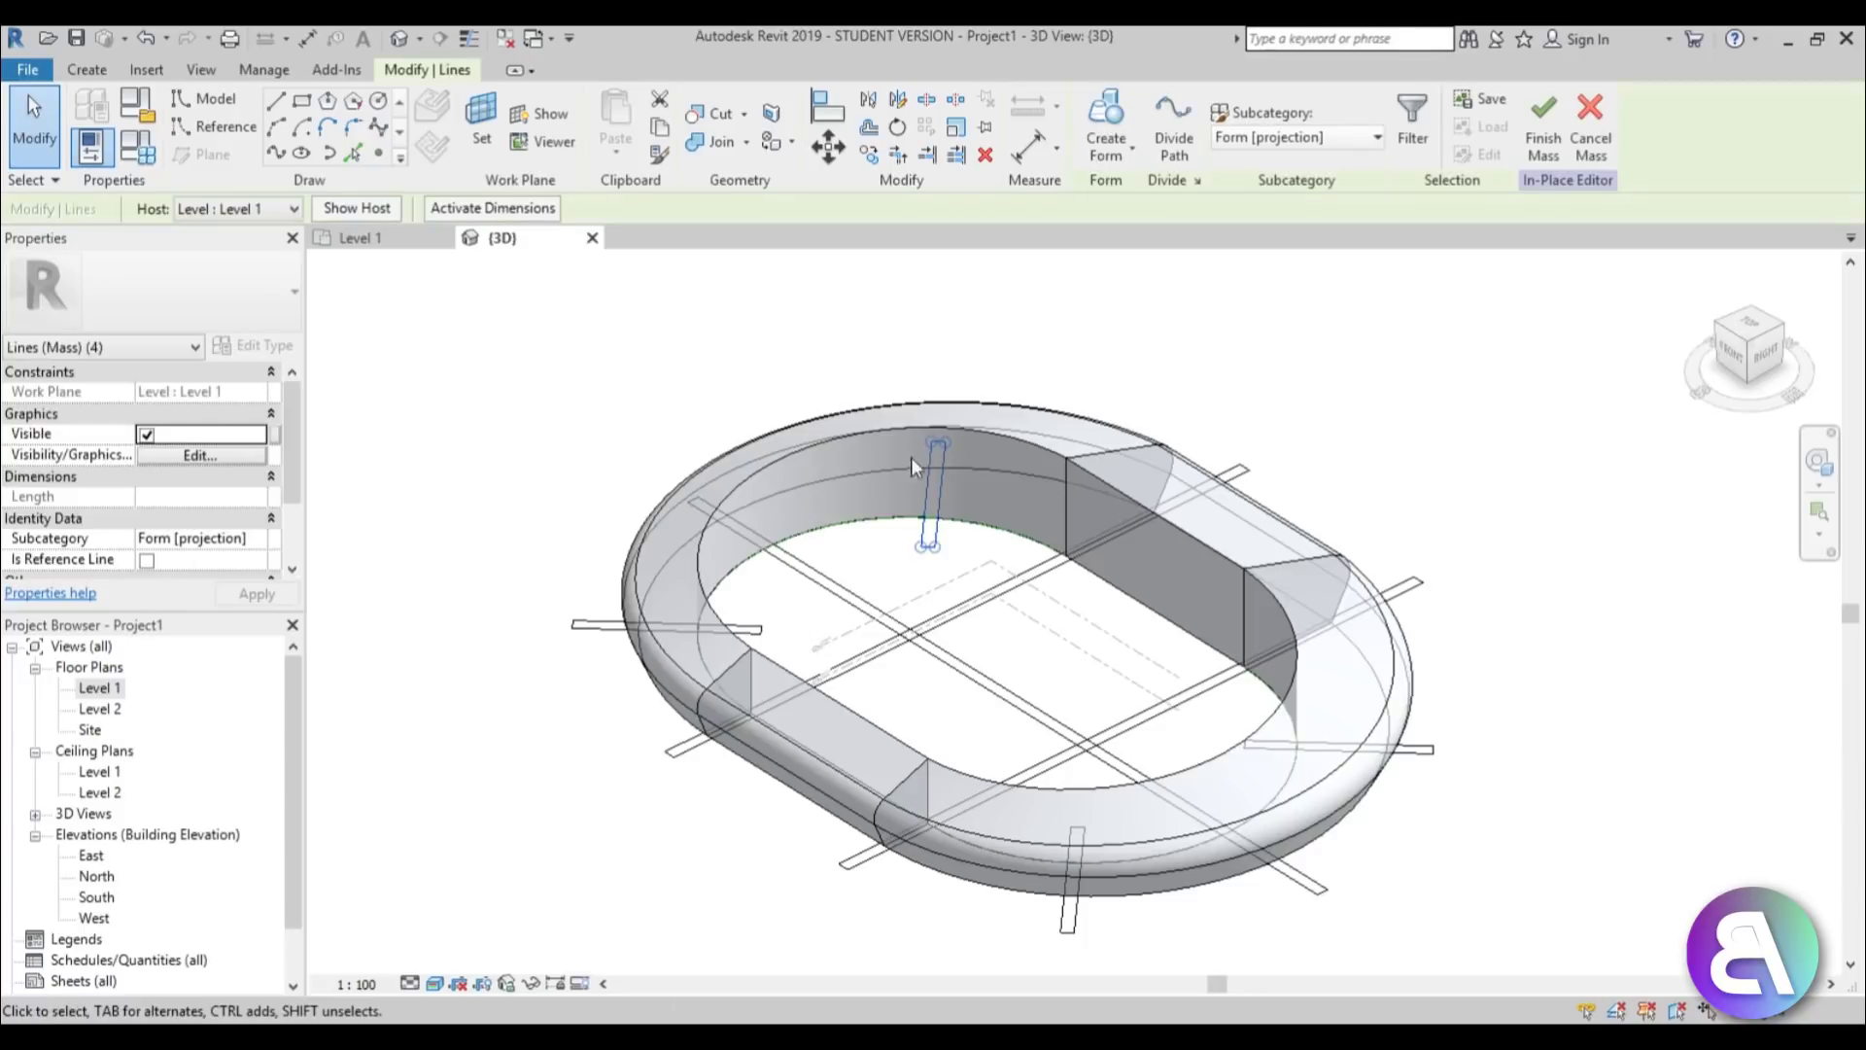
click(1111, 163)
click(1122, 242)
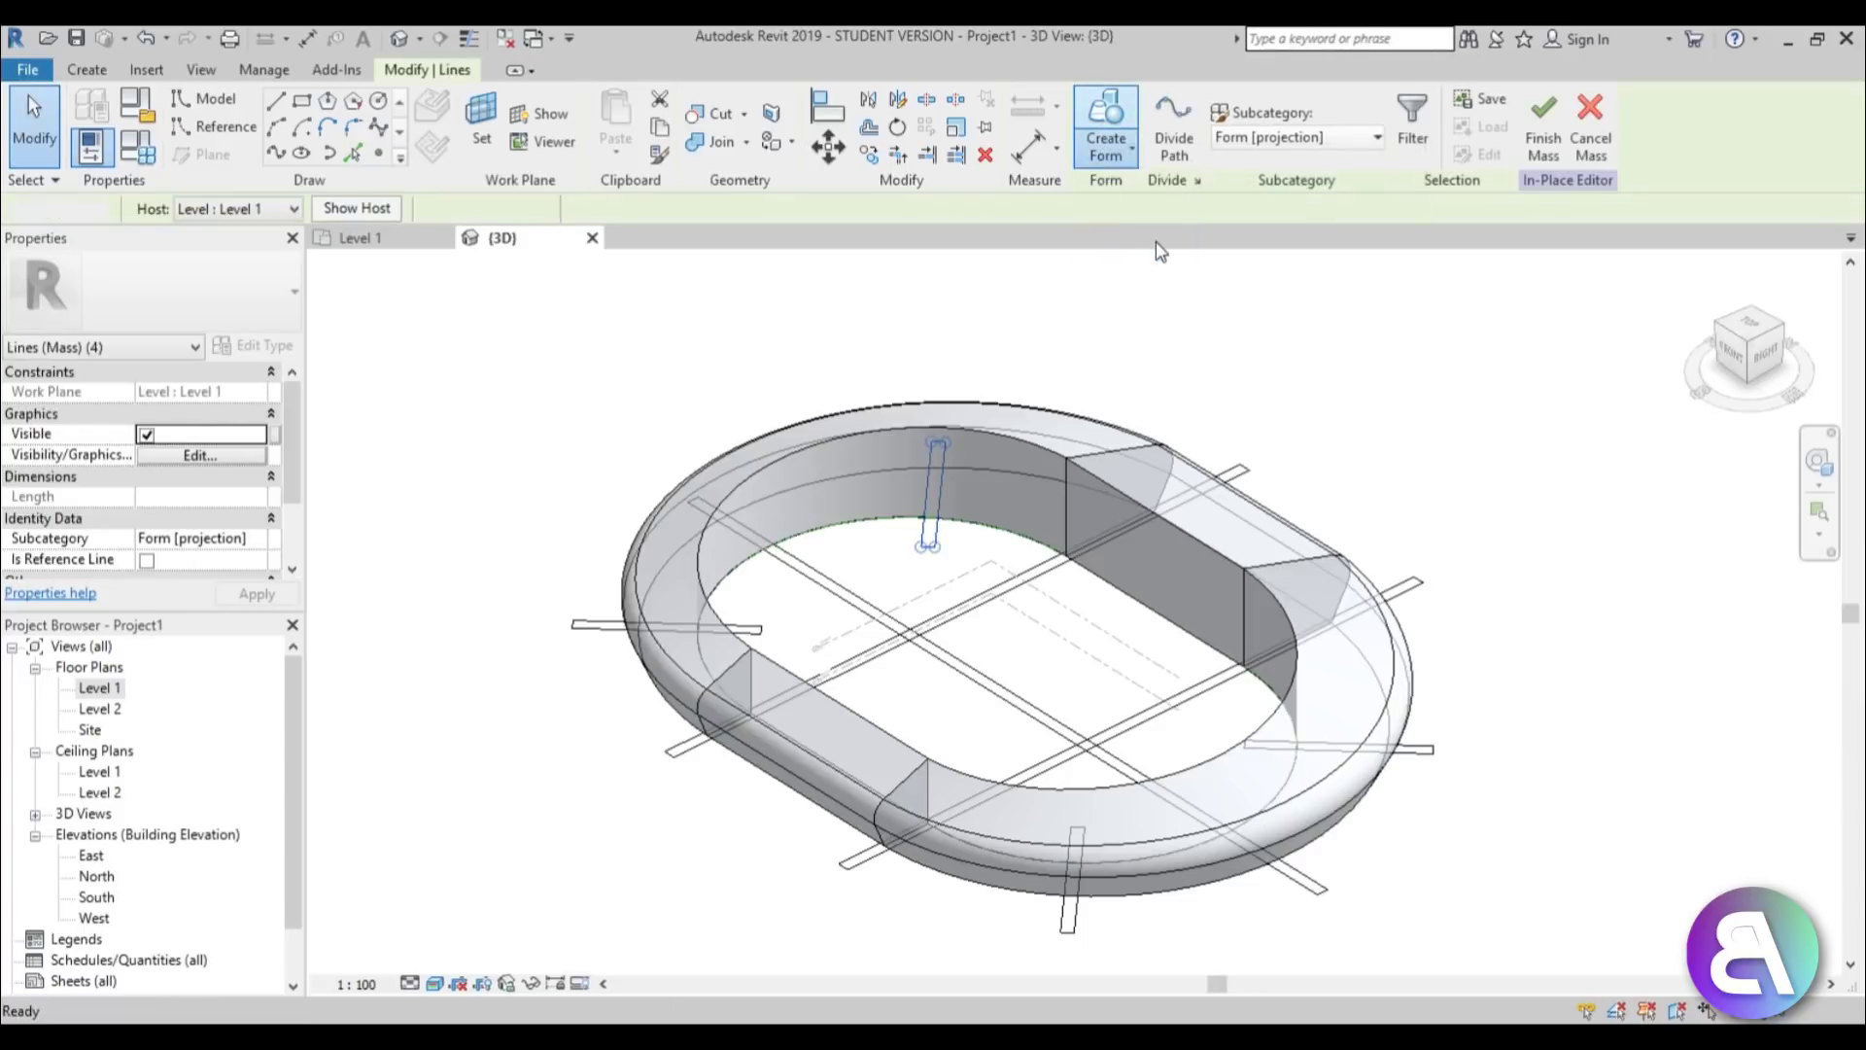
drag(930, 486, 932, 421)
shift+middle_drag(982, 551, 709, 534)
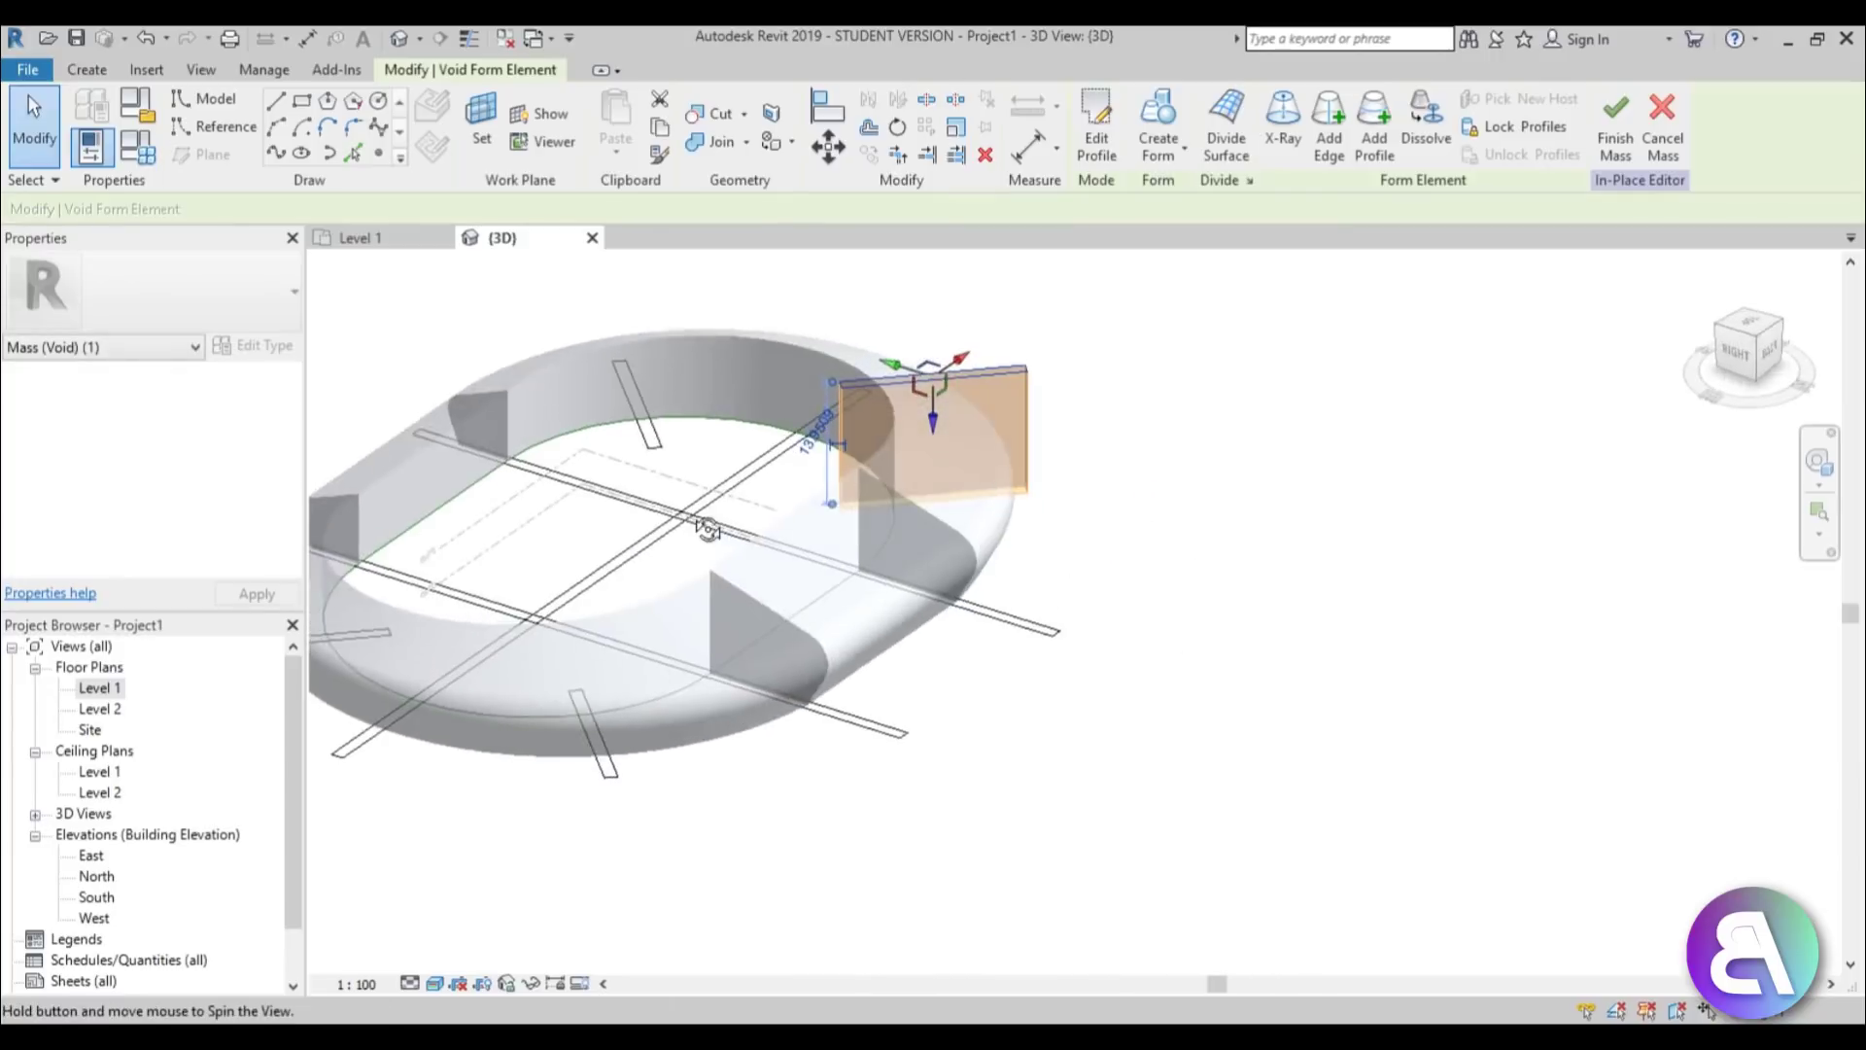
click(1154, 533)
shift+middle_drag(885, 554, 1083, 574)
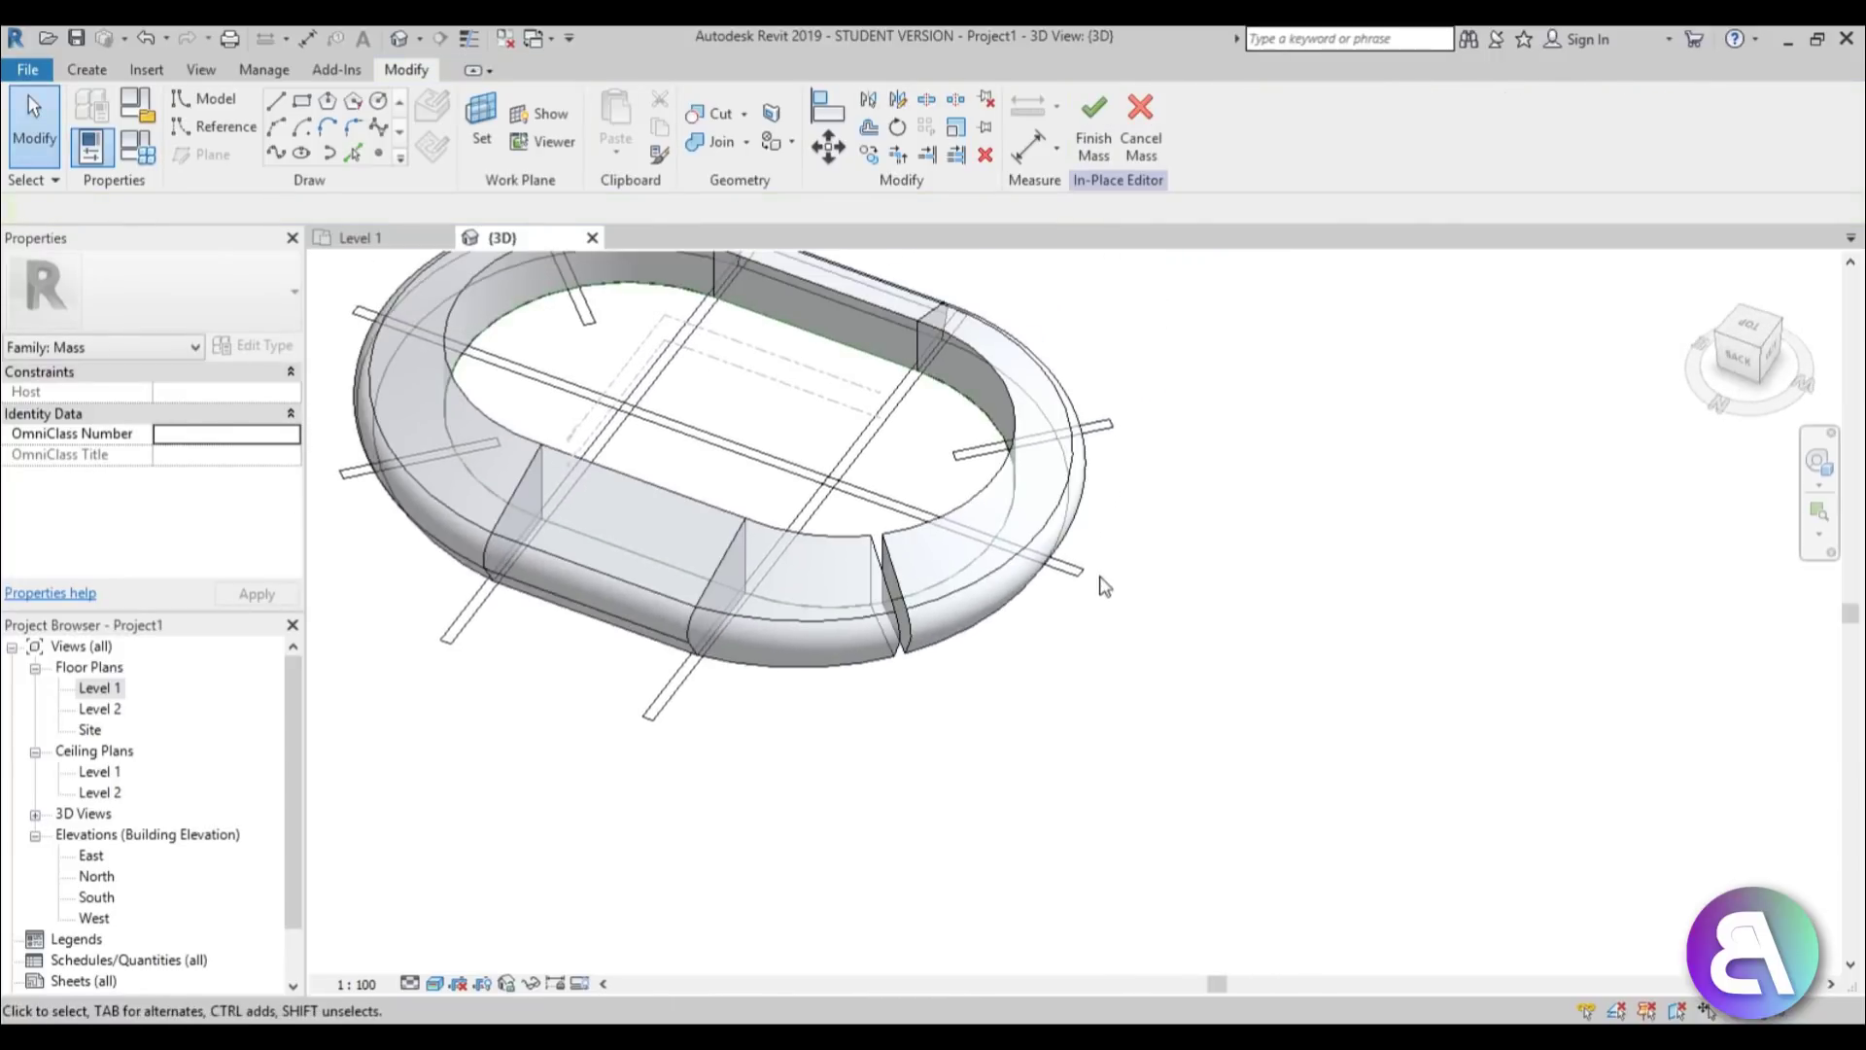
Create a void form from the long horizontal rectangle to cut the ring at both curved ends.
click(1082, 574)
click(1114, 165)
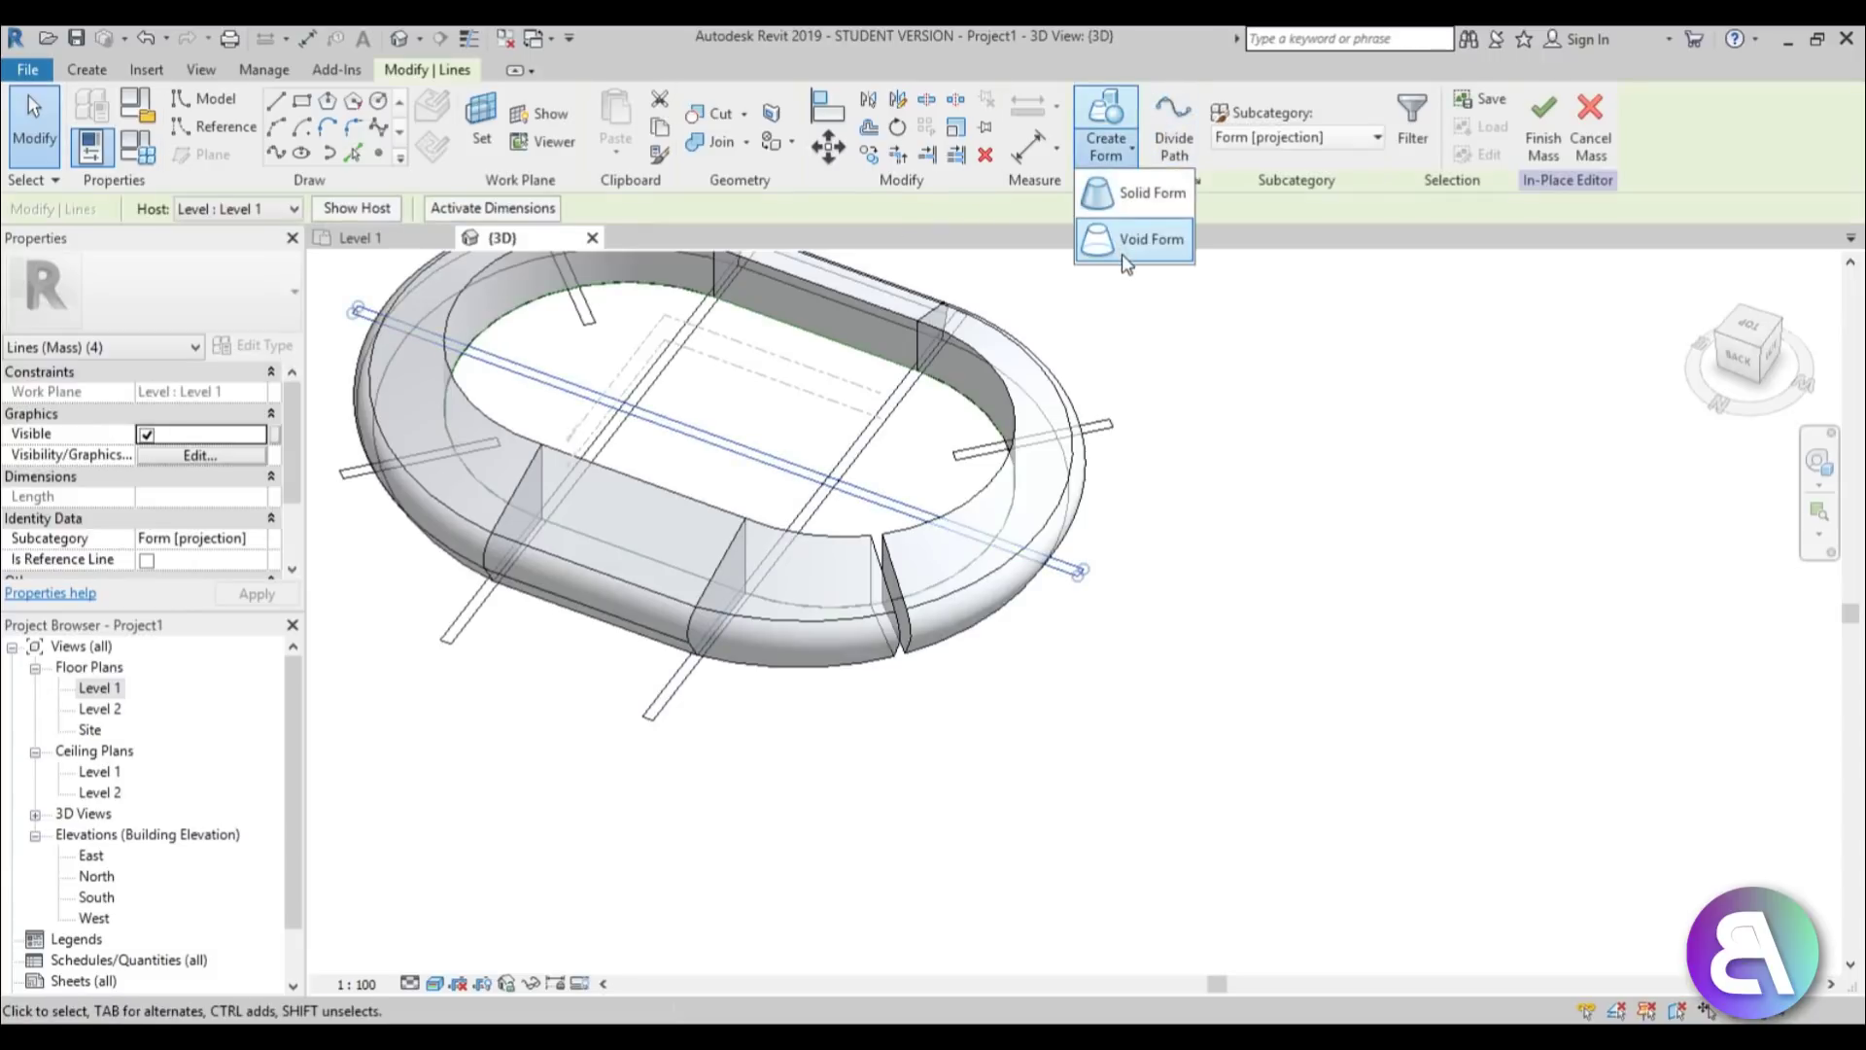
click(1127, 255)
shift+middle_drag(1264, 457, 1321, 486)
key(ctrl+z)
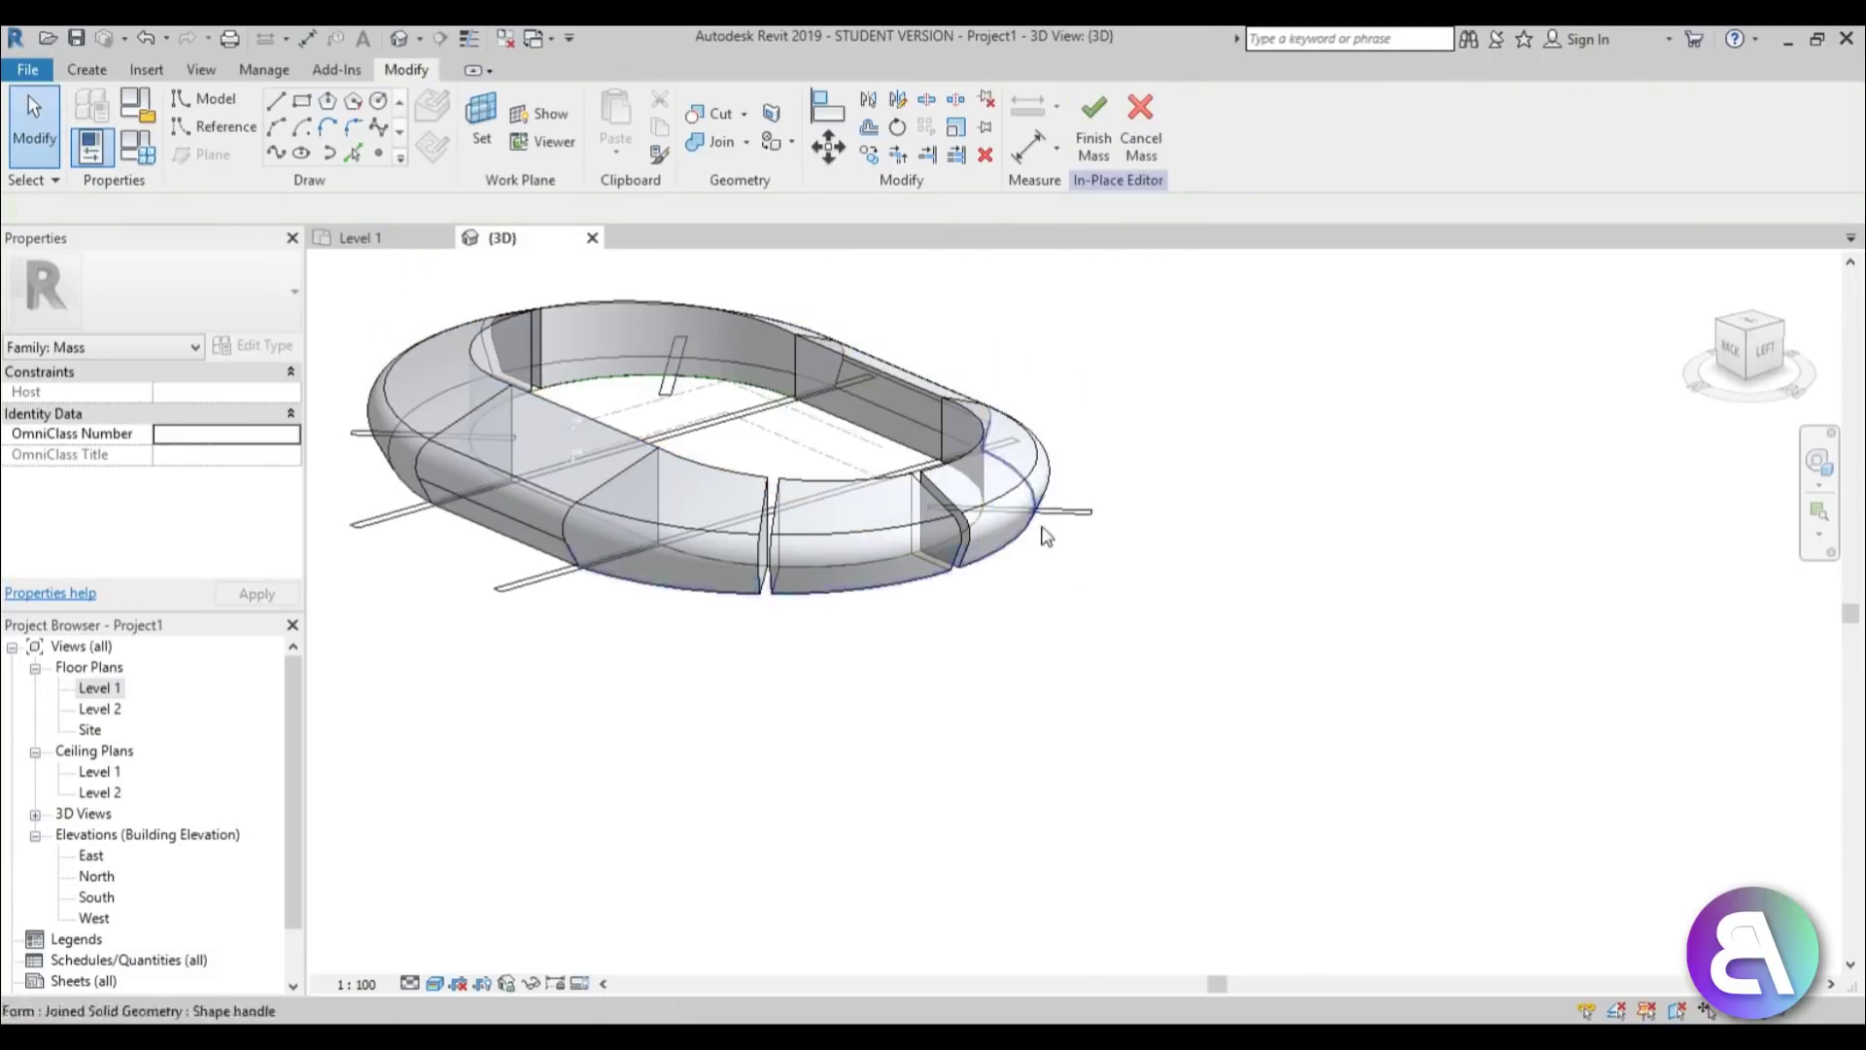
Create a void form from the lower left diagonal rectangle and raise it through the height of the ring.
click(1064, 511)
click(1117, 153)
click(1128, 237)
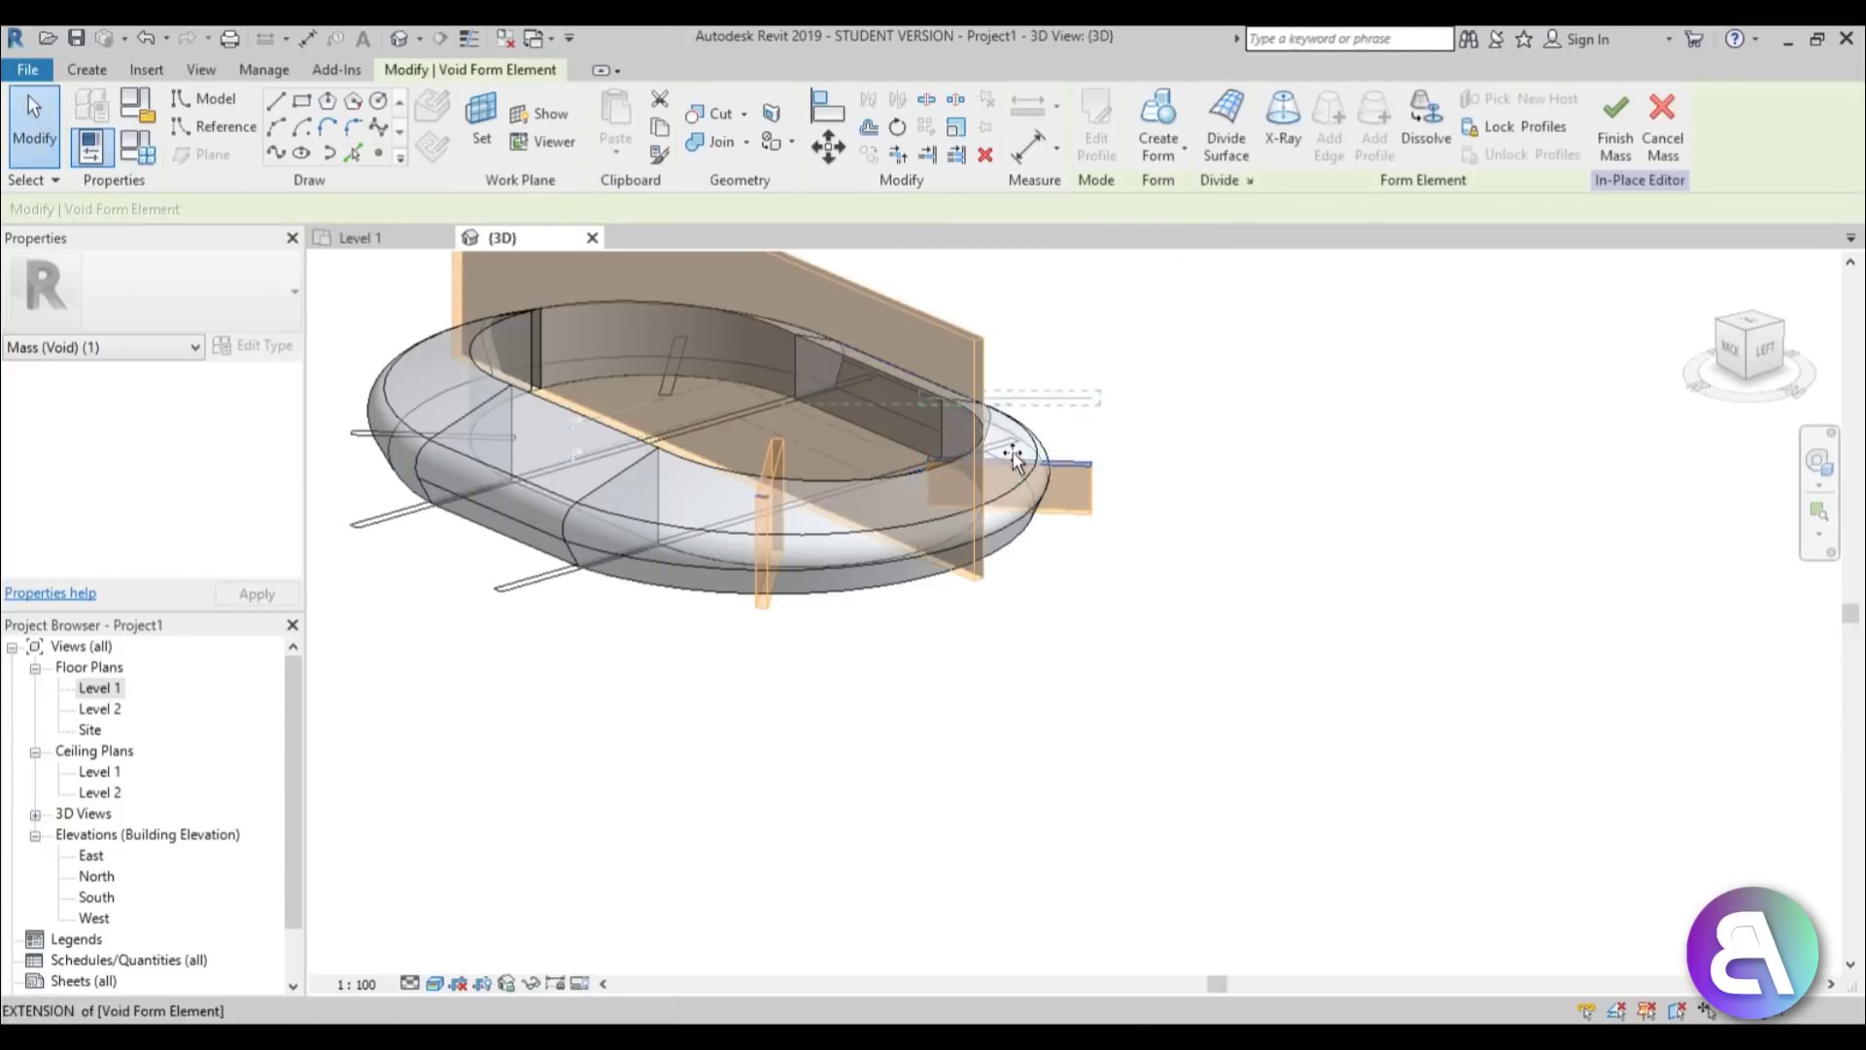
click(1304, 458)
shift+middle_drag(1305, 458, 999, 486)
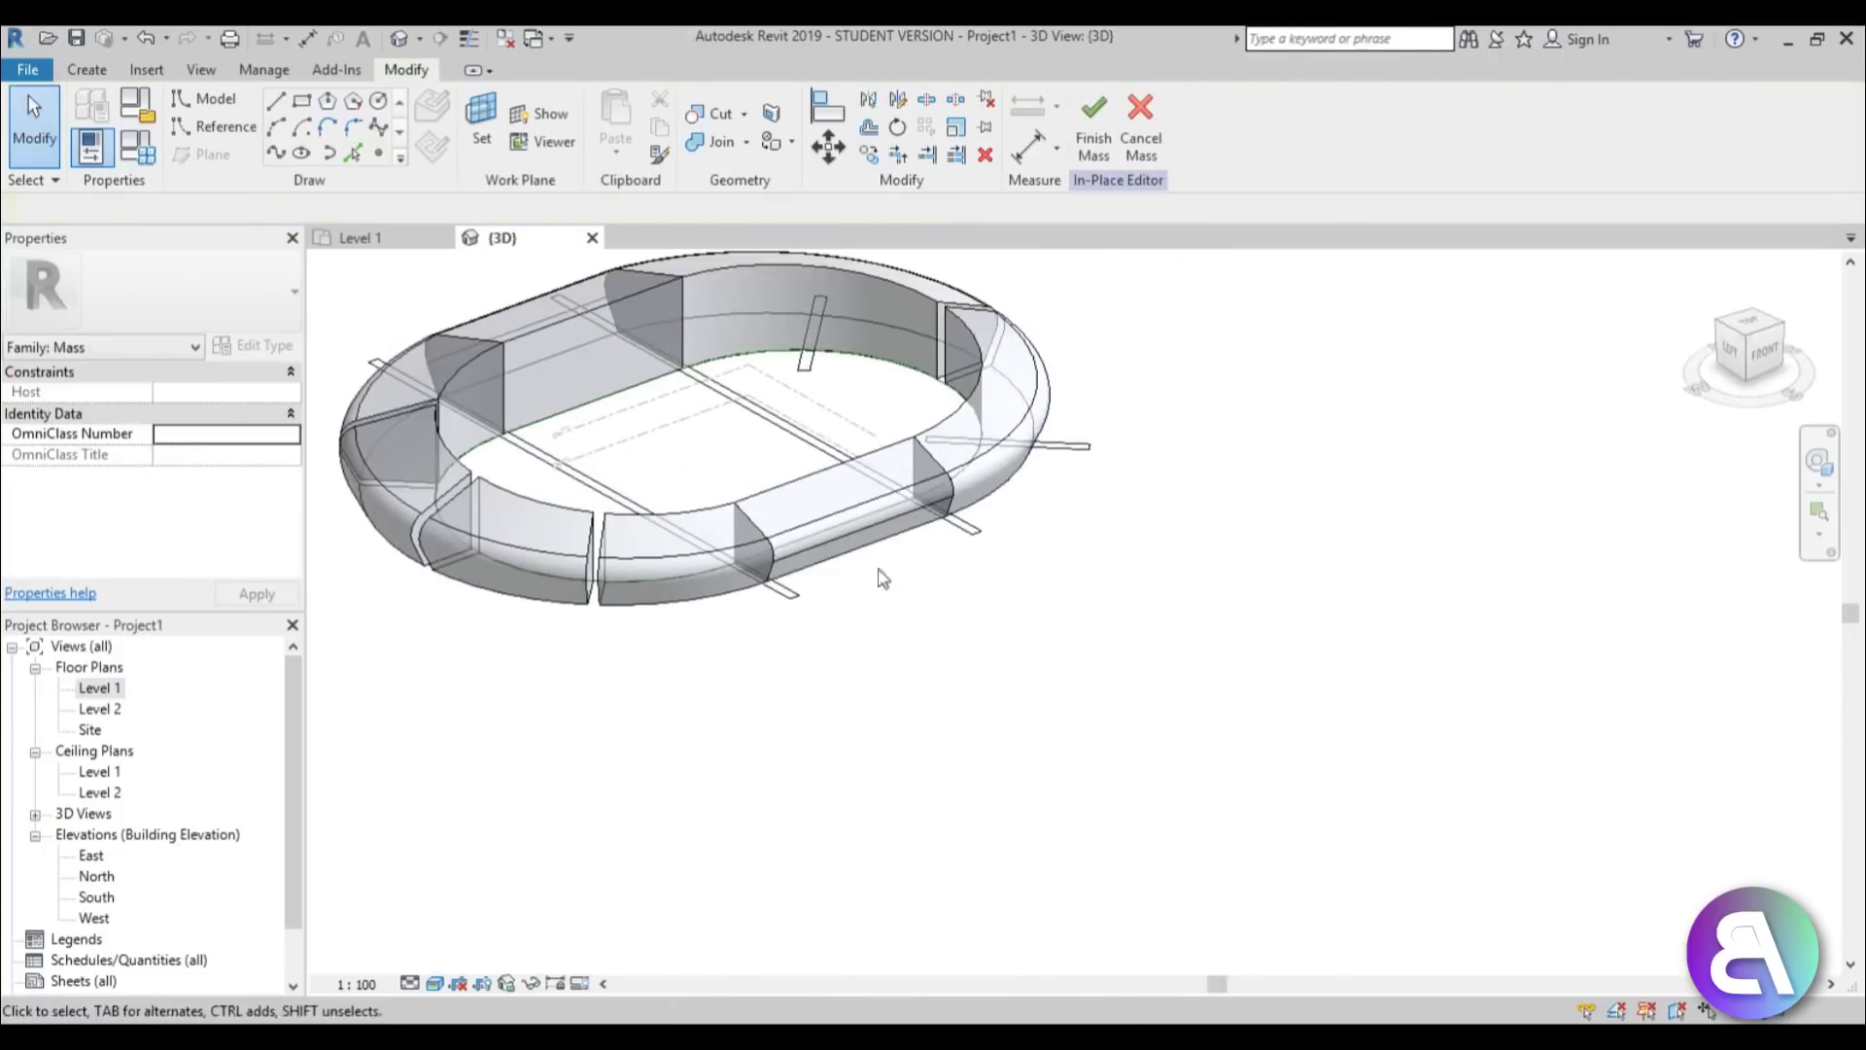
Create a void form from the long rectangle over the left joints of the straight segments.
scroll(834, 583, up, 1)
key(Tab)
click(786, 601)
scroll(847, 635, down, 2)
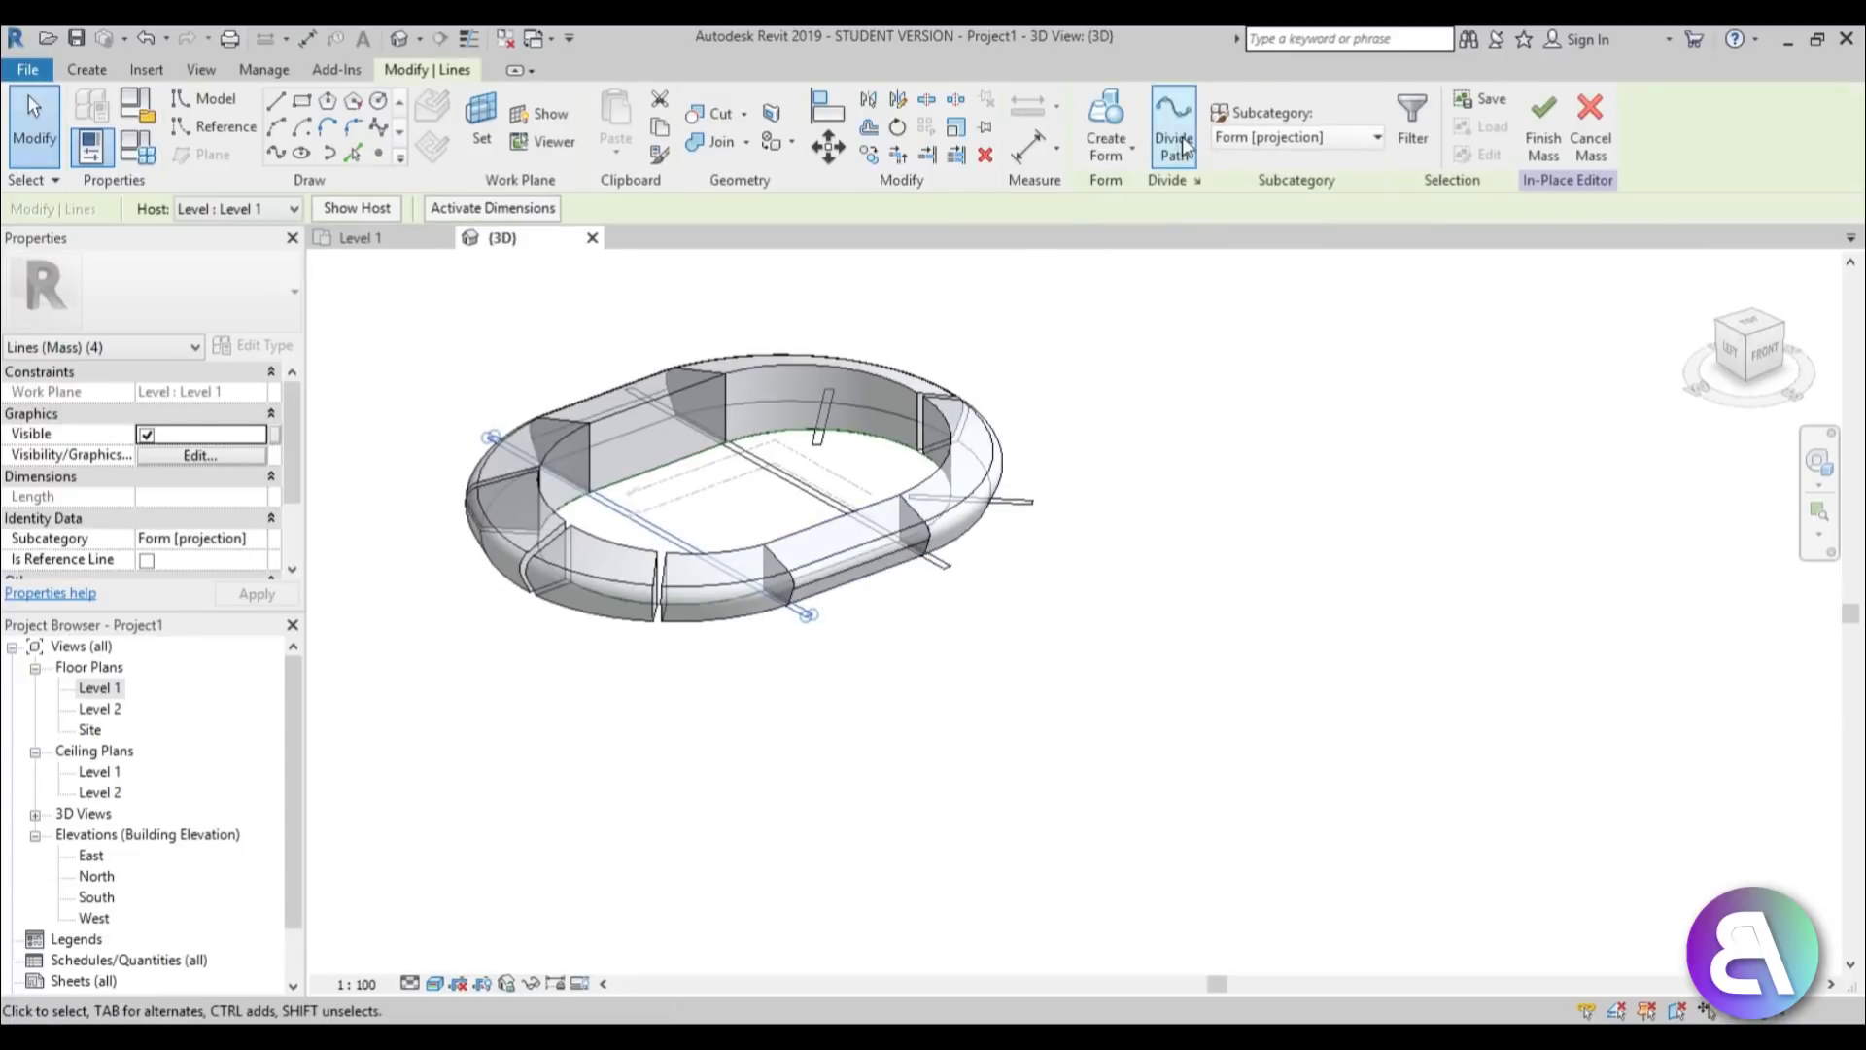
click(1106, 154)
click(1128, 237)
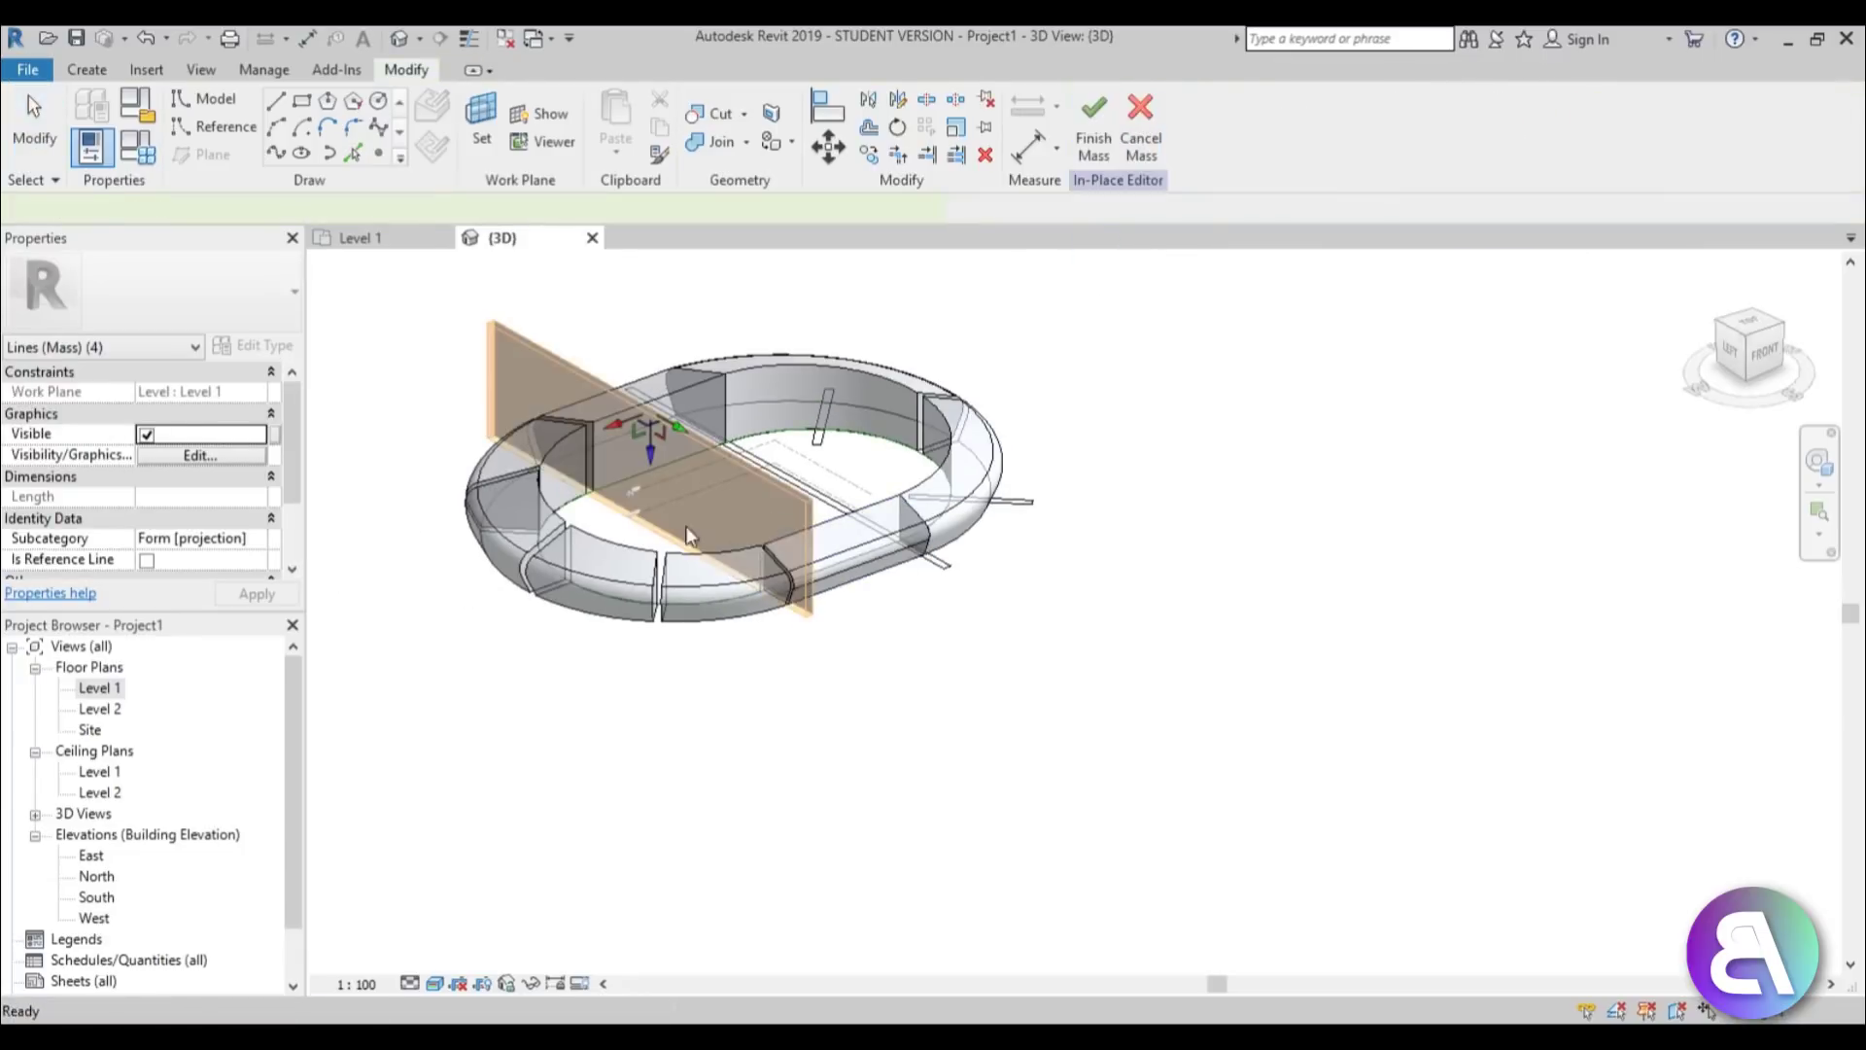
scroll(643, 477, up, 2)
click(1086, 693)
Create a void form from the long rectangle over the right joints of the straight segments.
key(Tab)
click(1081, 611)
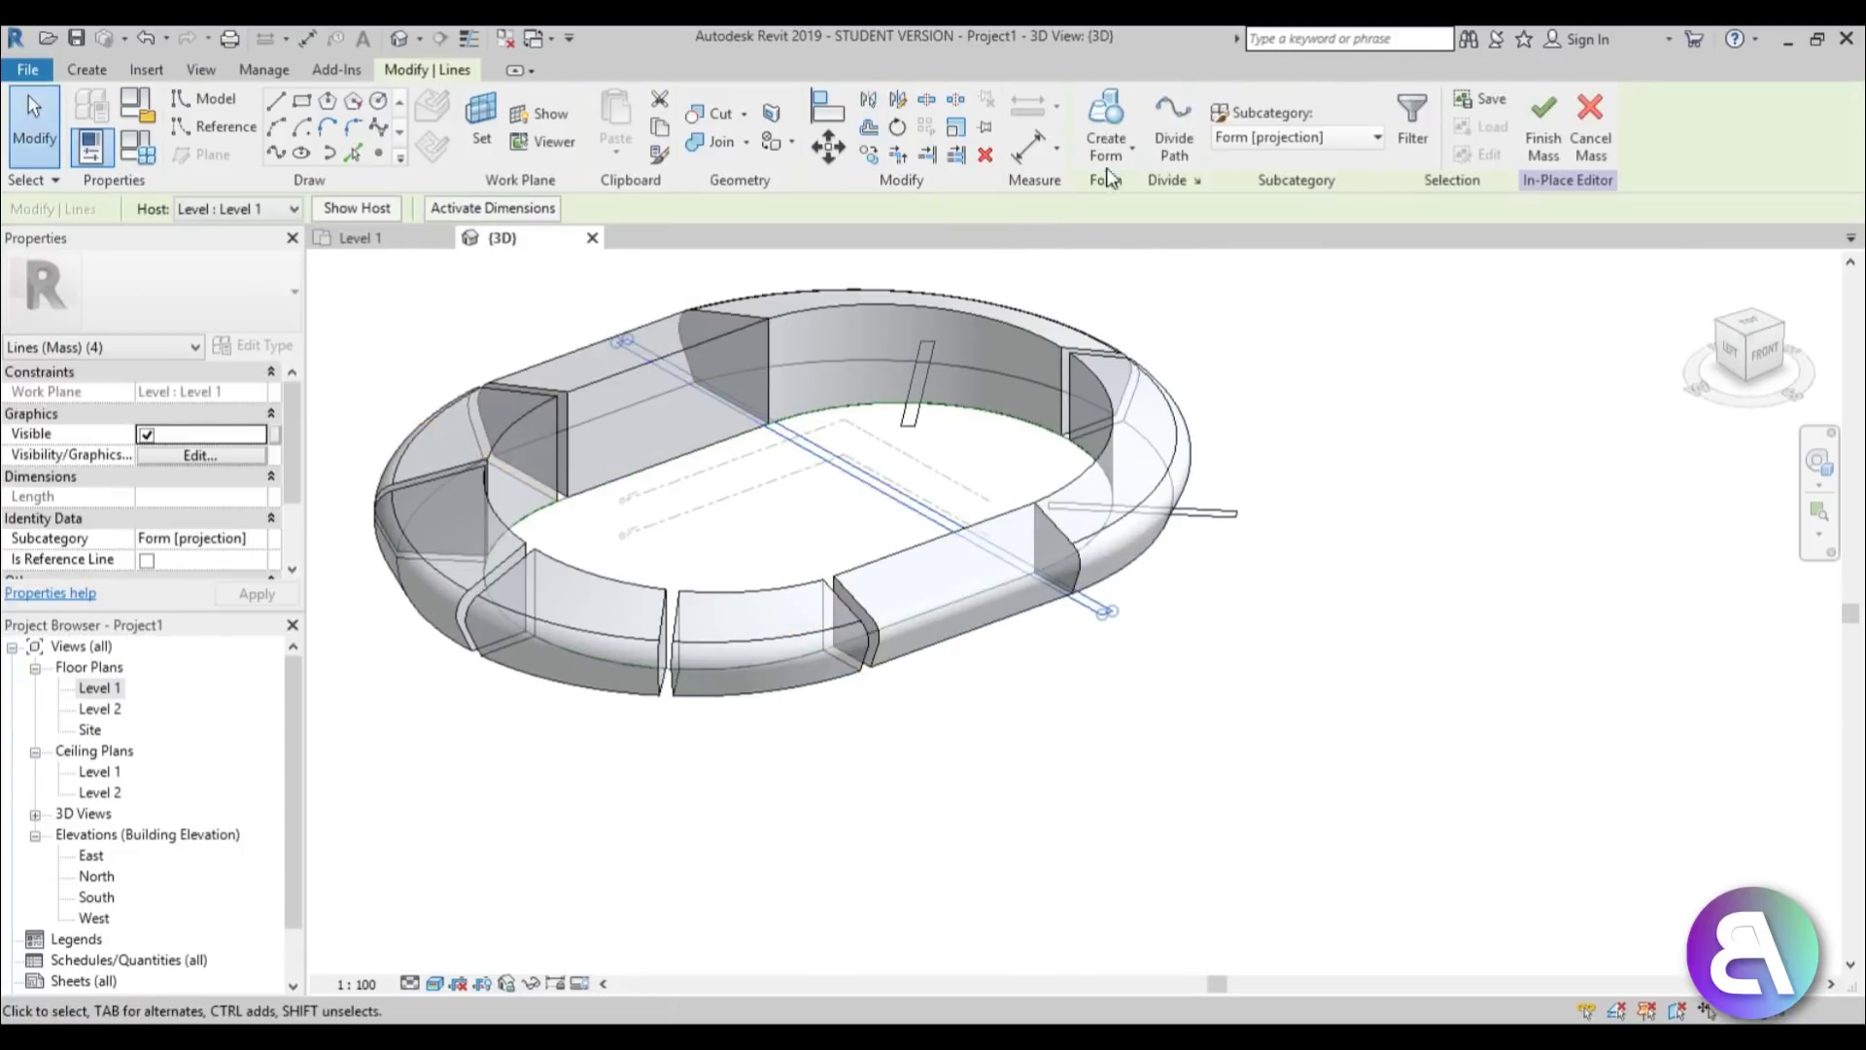
click(1108, 136)
click(1133, 199)
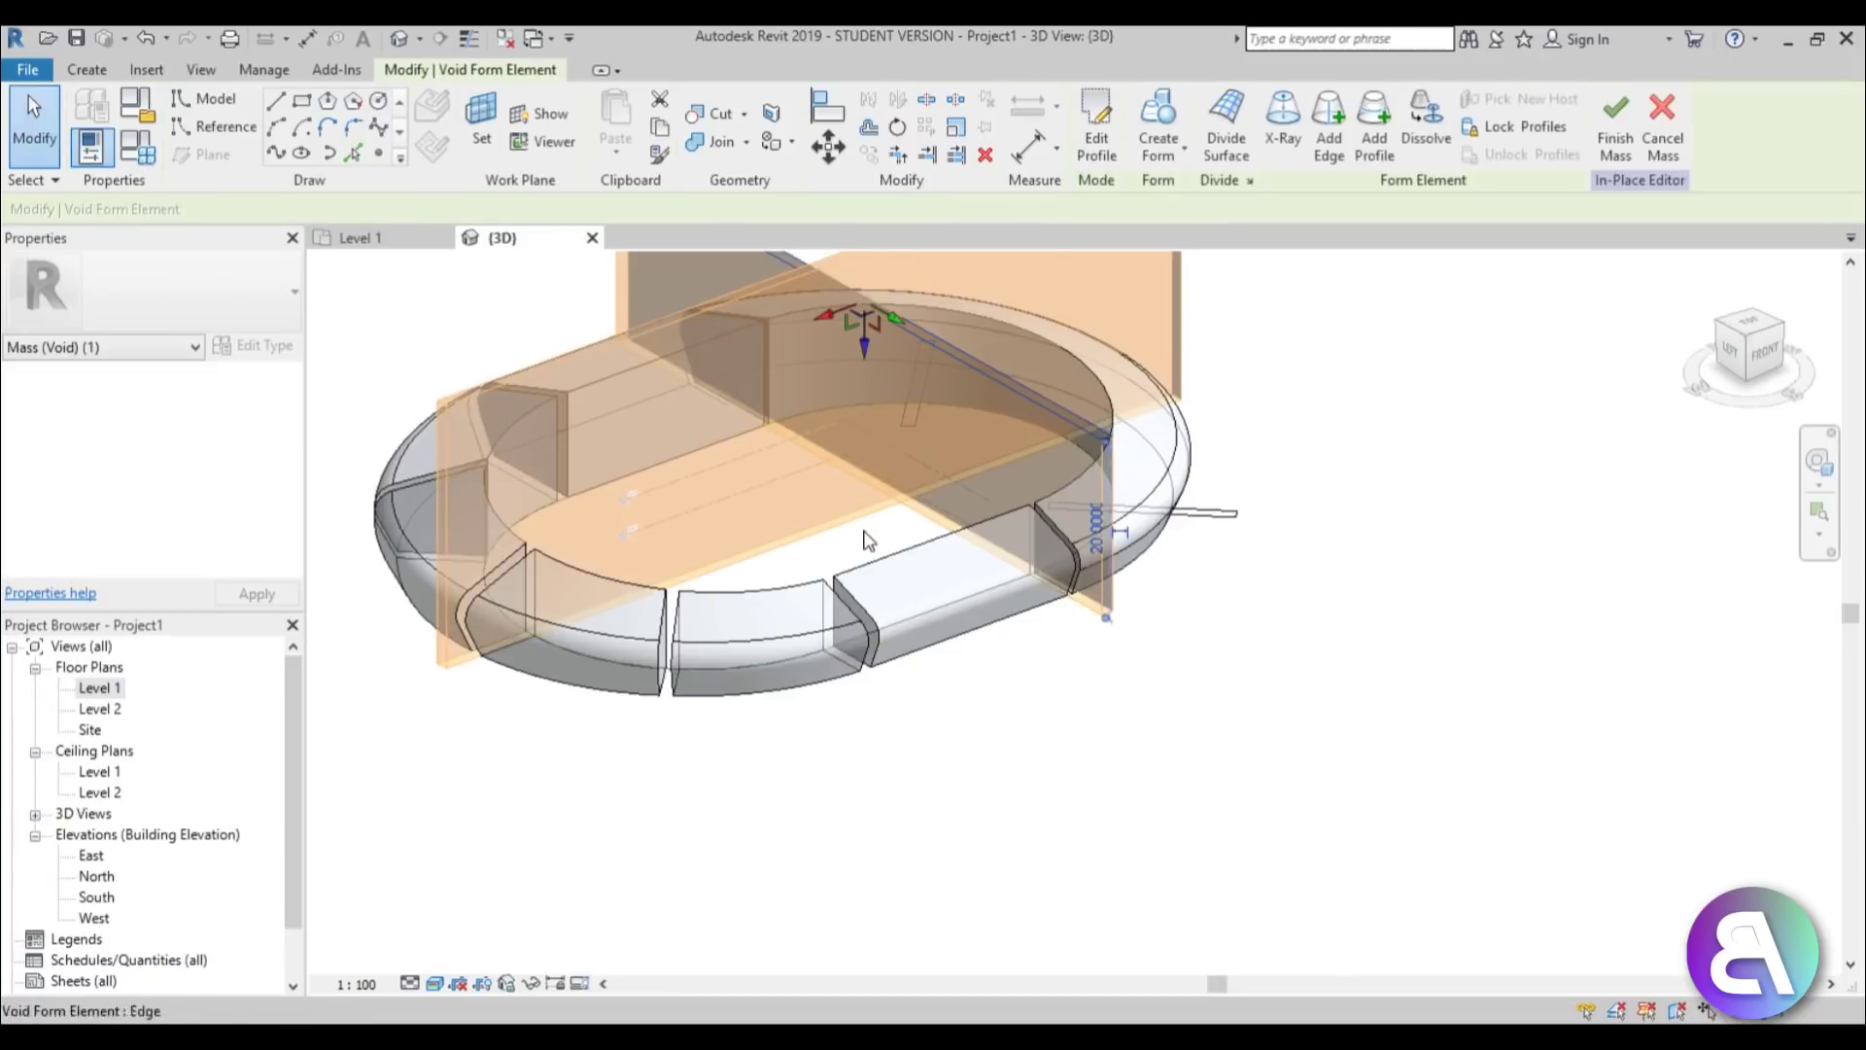
Create a void form from the upper right diagonal rectangle and raise it through the height of the ring.
click(865, 536)
click(912, 430)
click(1110, 131)
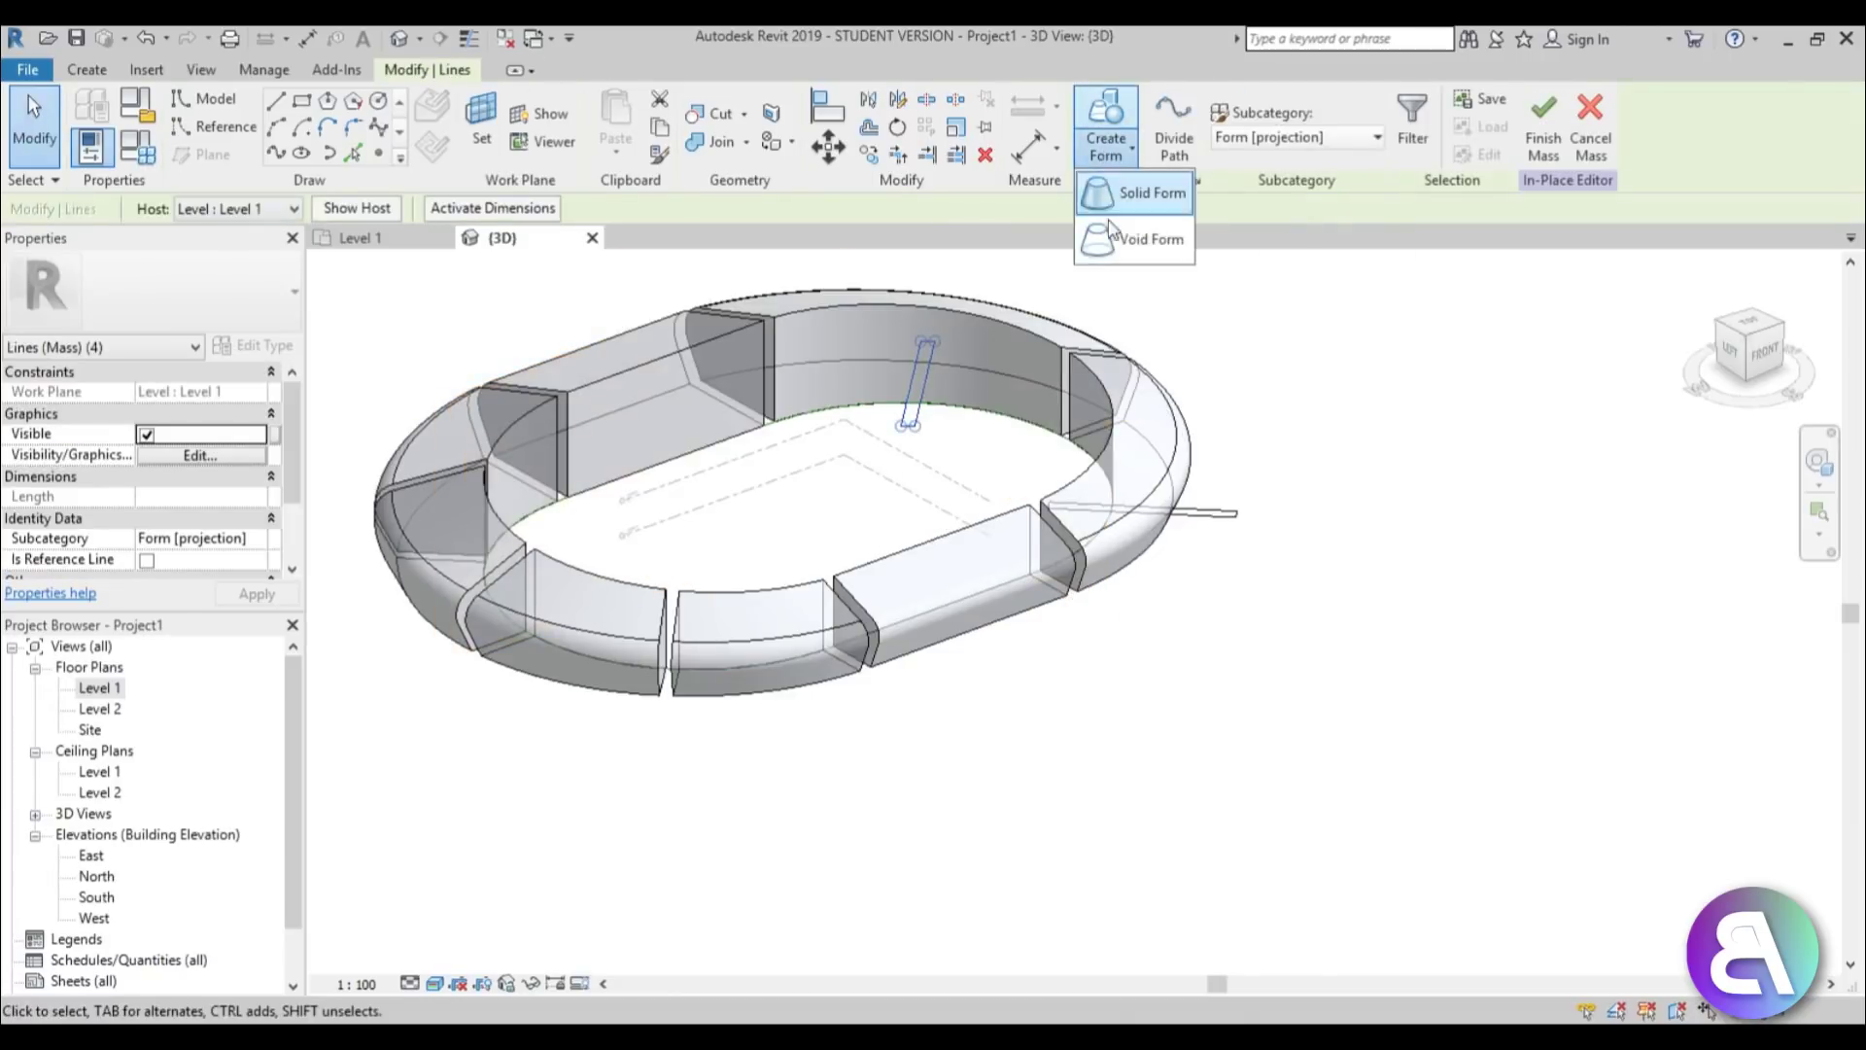
click(1133, 191)
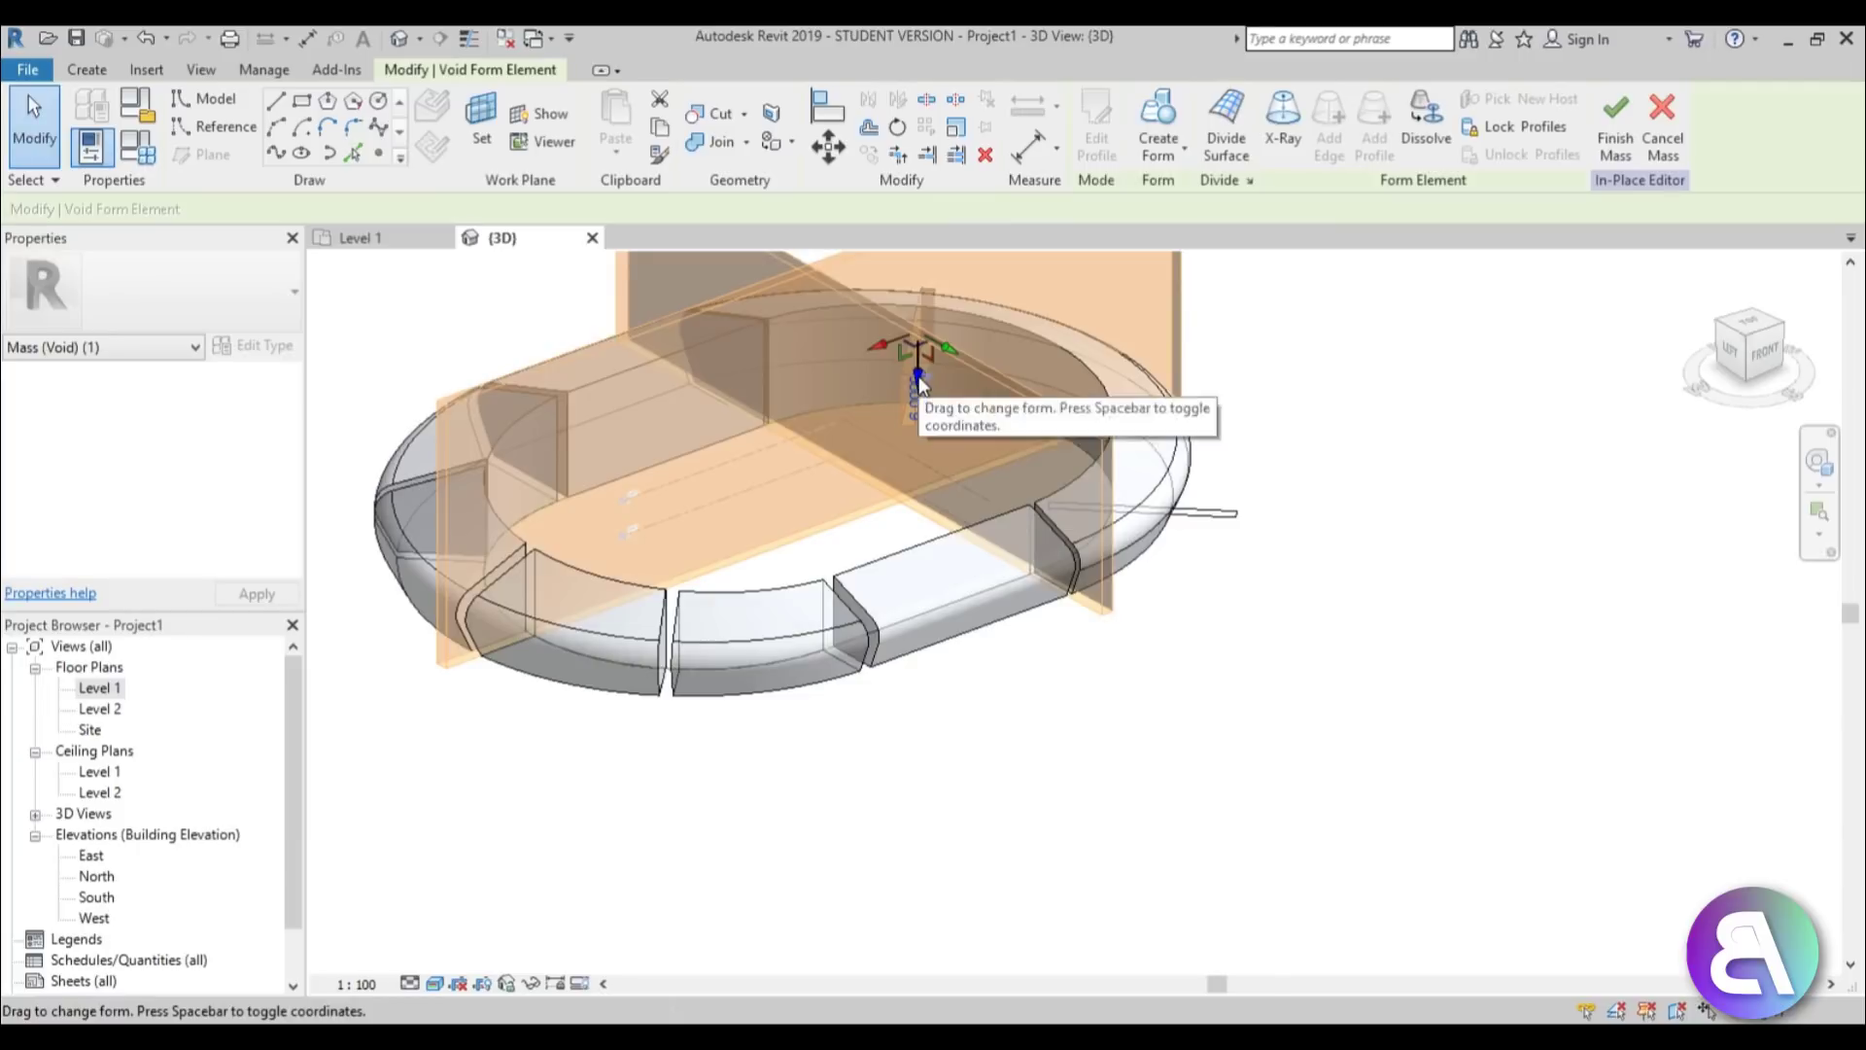
Create a void form from the remaining lower right diagonal rectangle and raise it through the height of the ring.
click(1263, 517)
shift+middle_drag(1332, 517, 1263, 533)
key(Tab)
click(1184, 596)
click(1127, 161)
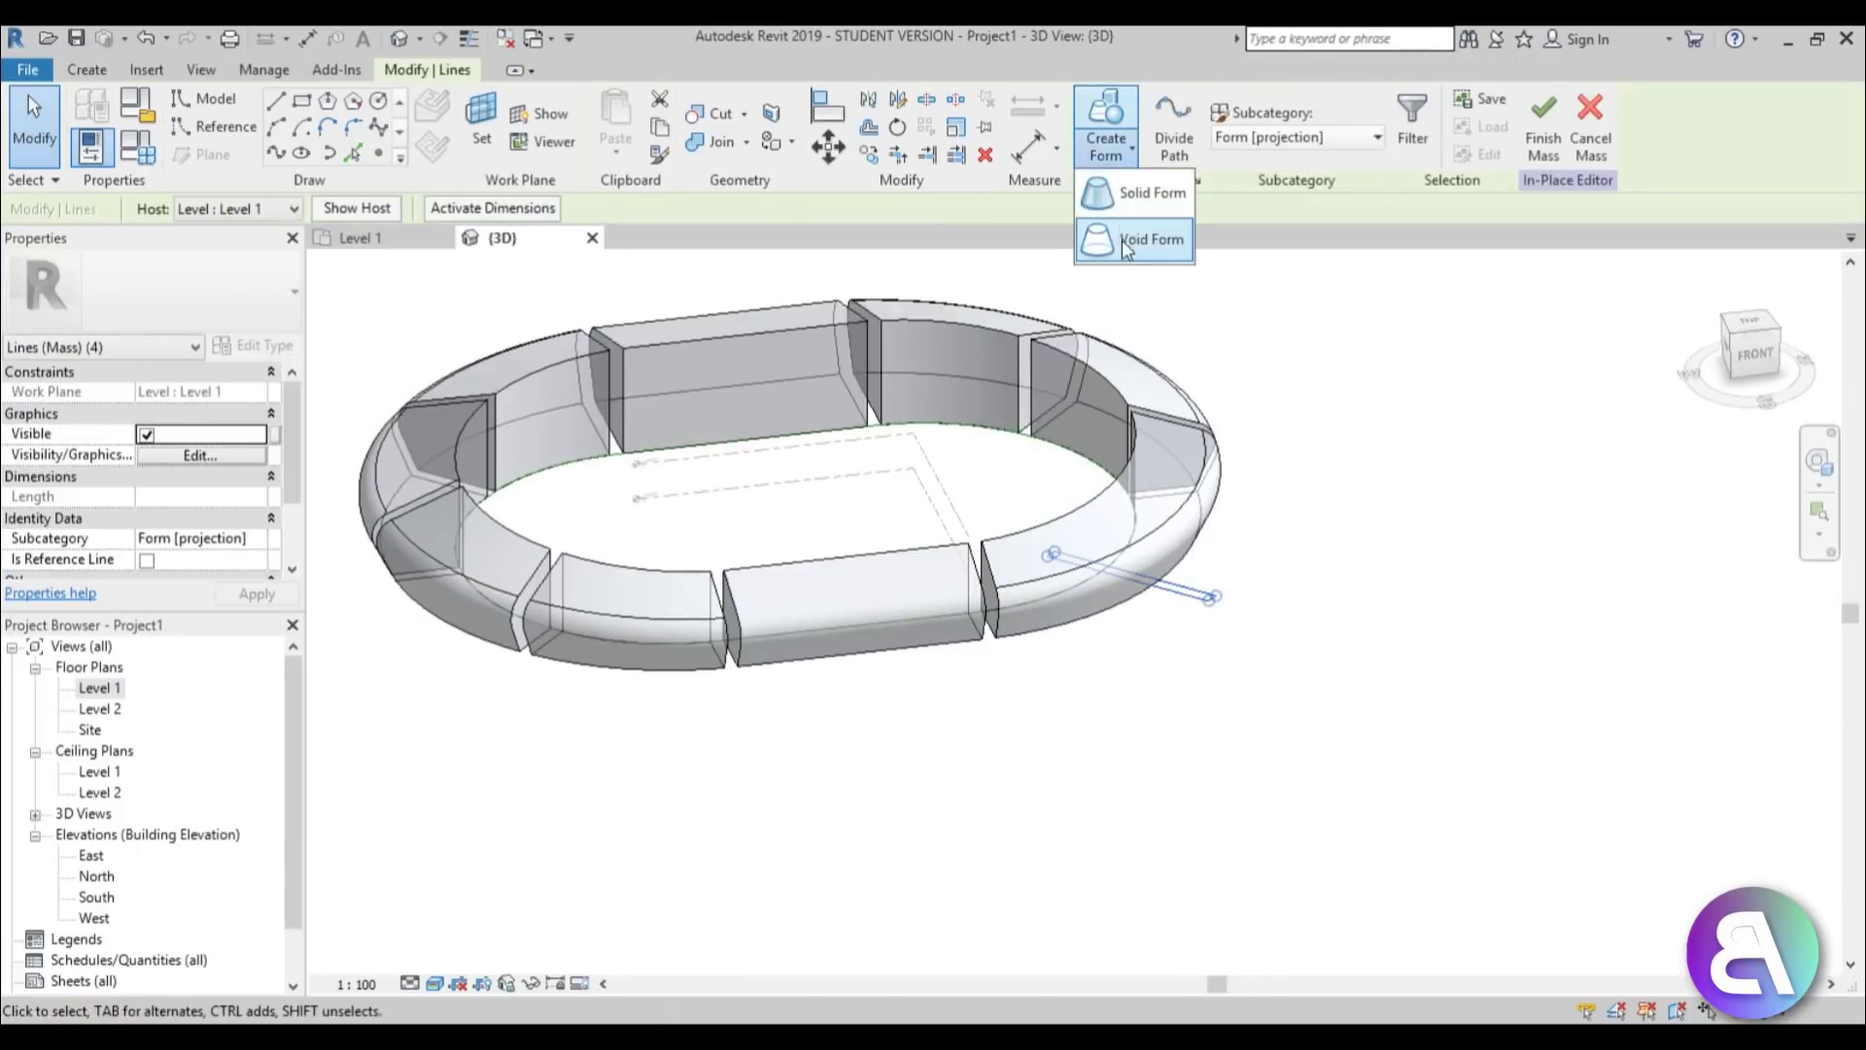
click(1128, 239)
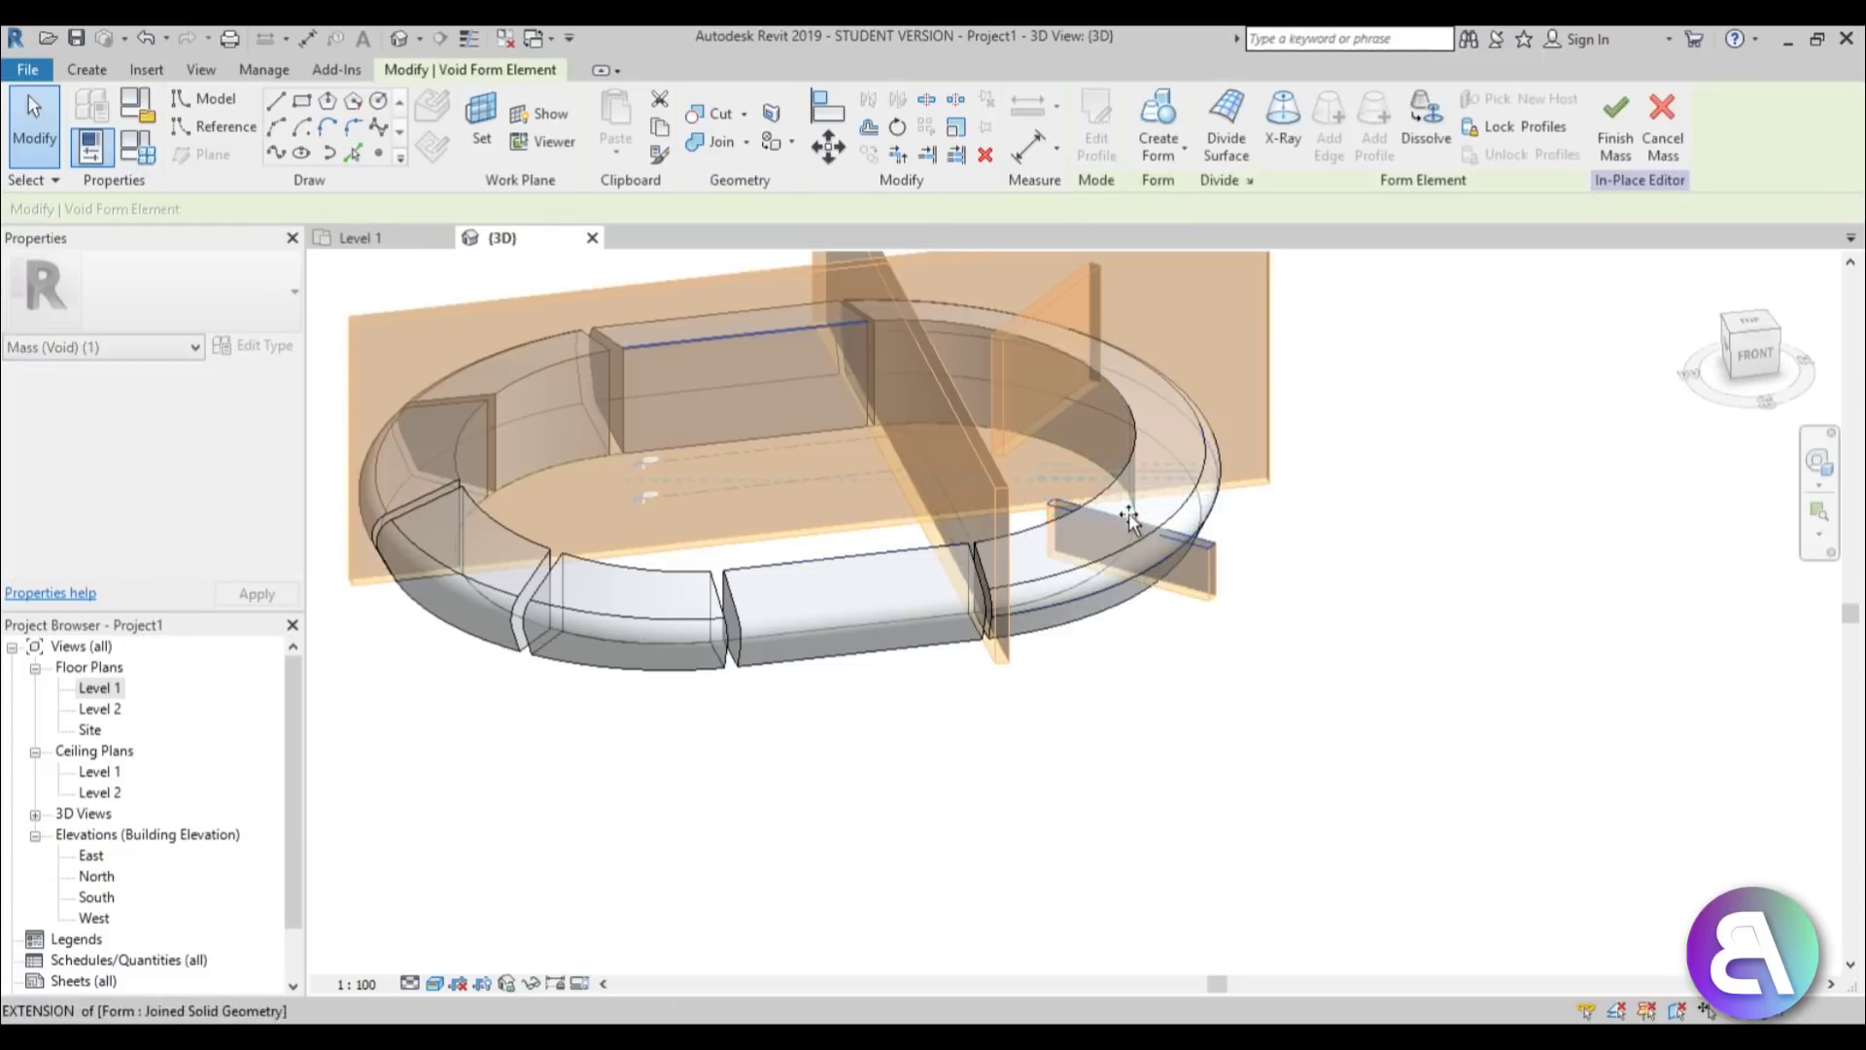
click(1387, 543)
Examine the cut ring from several angles and check that a straight segment can be selected on its own.
shift+middle_drag(1387, 543, 1215, 408)
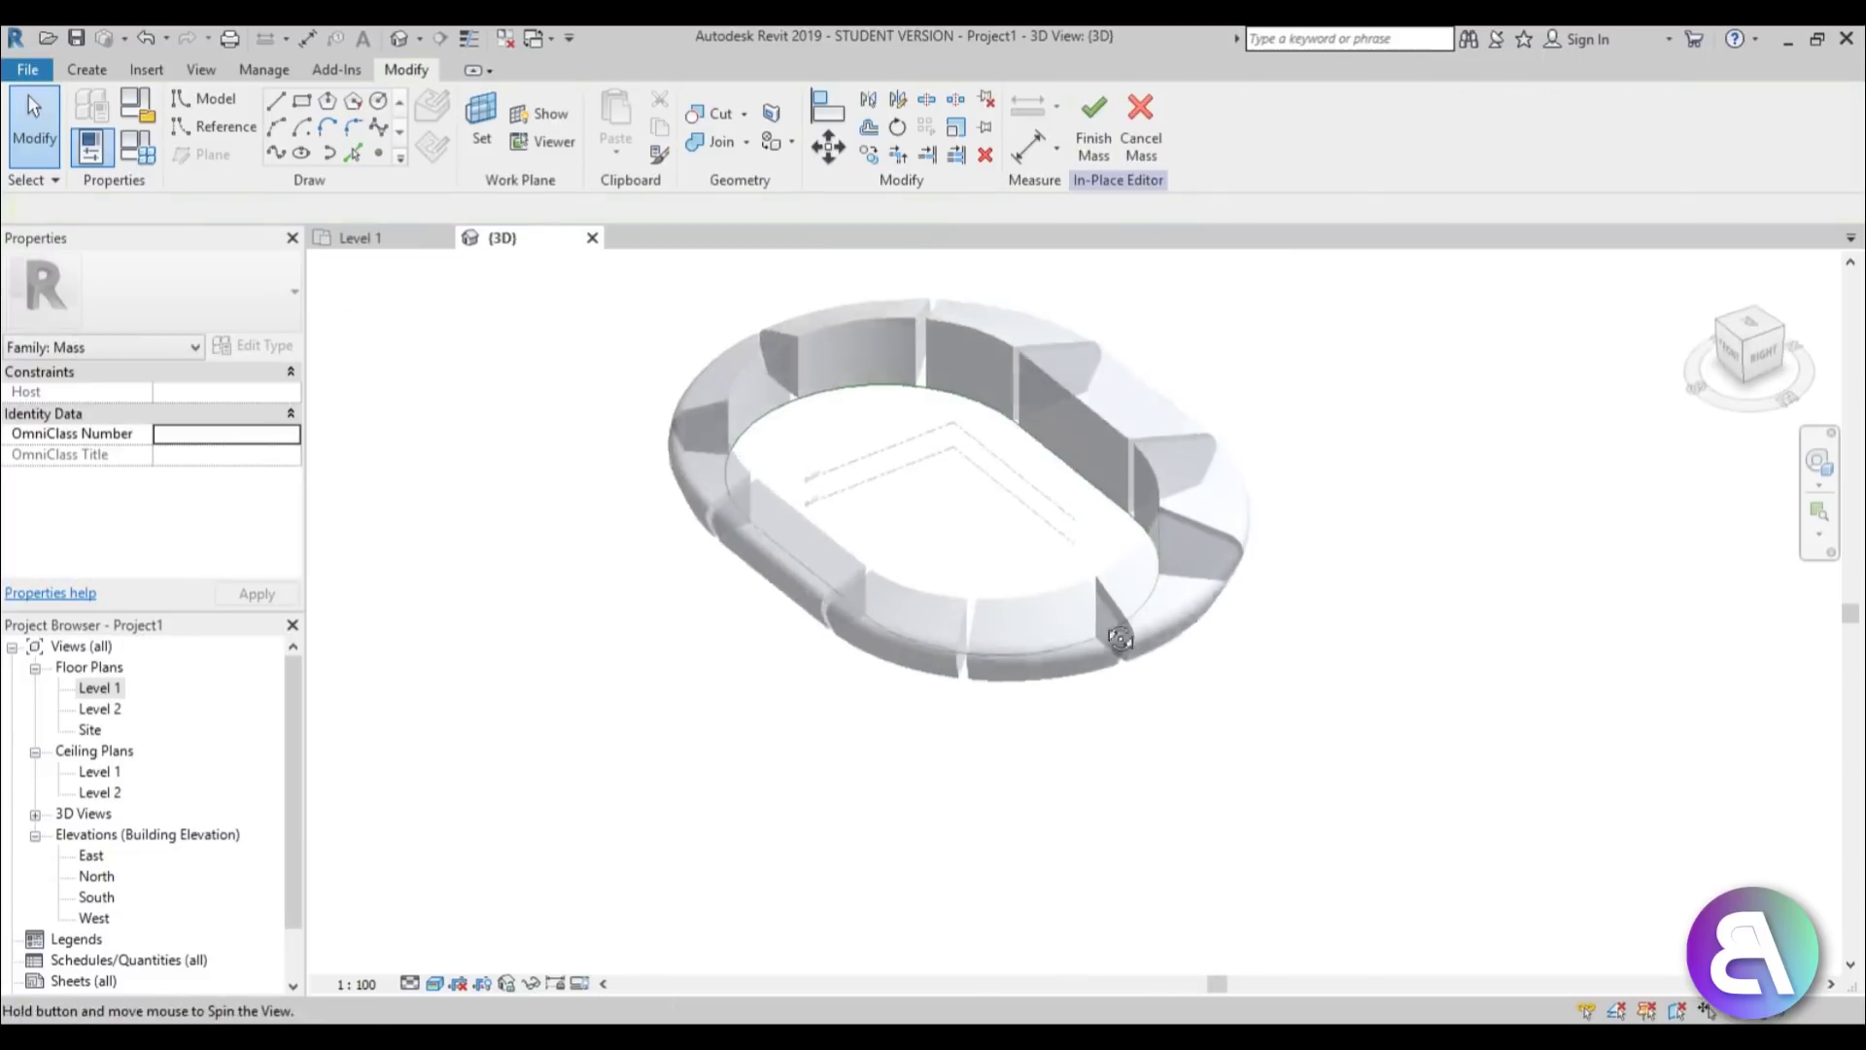
scroll(709, 545, up, 5)
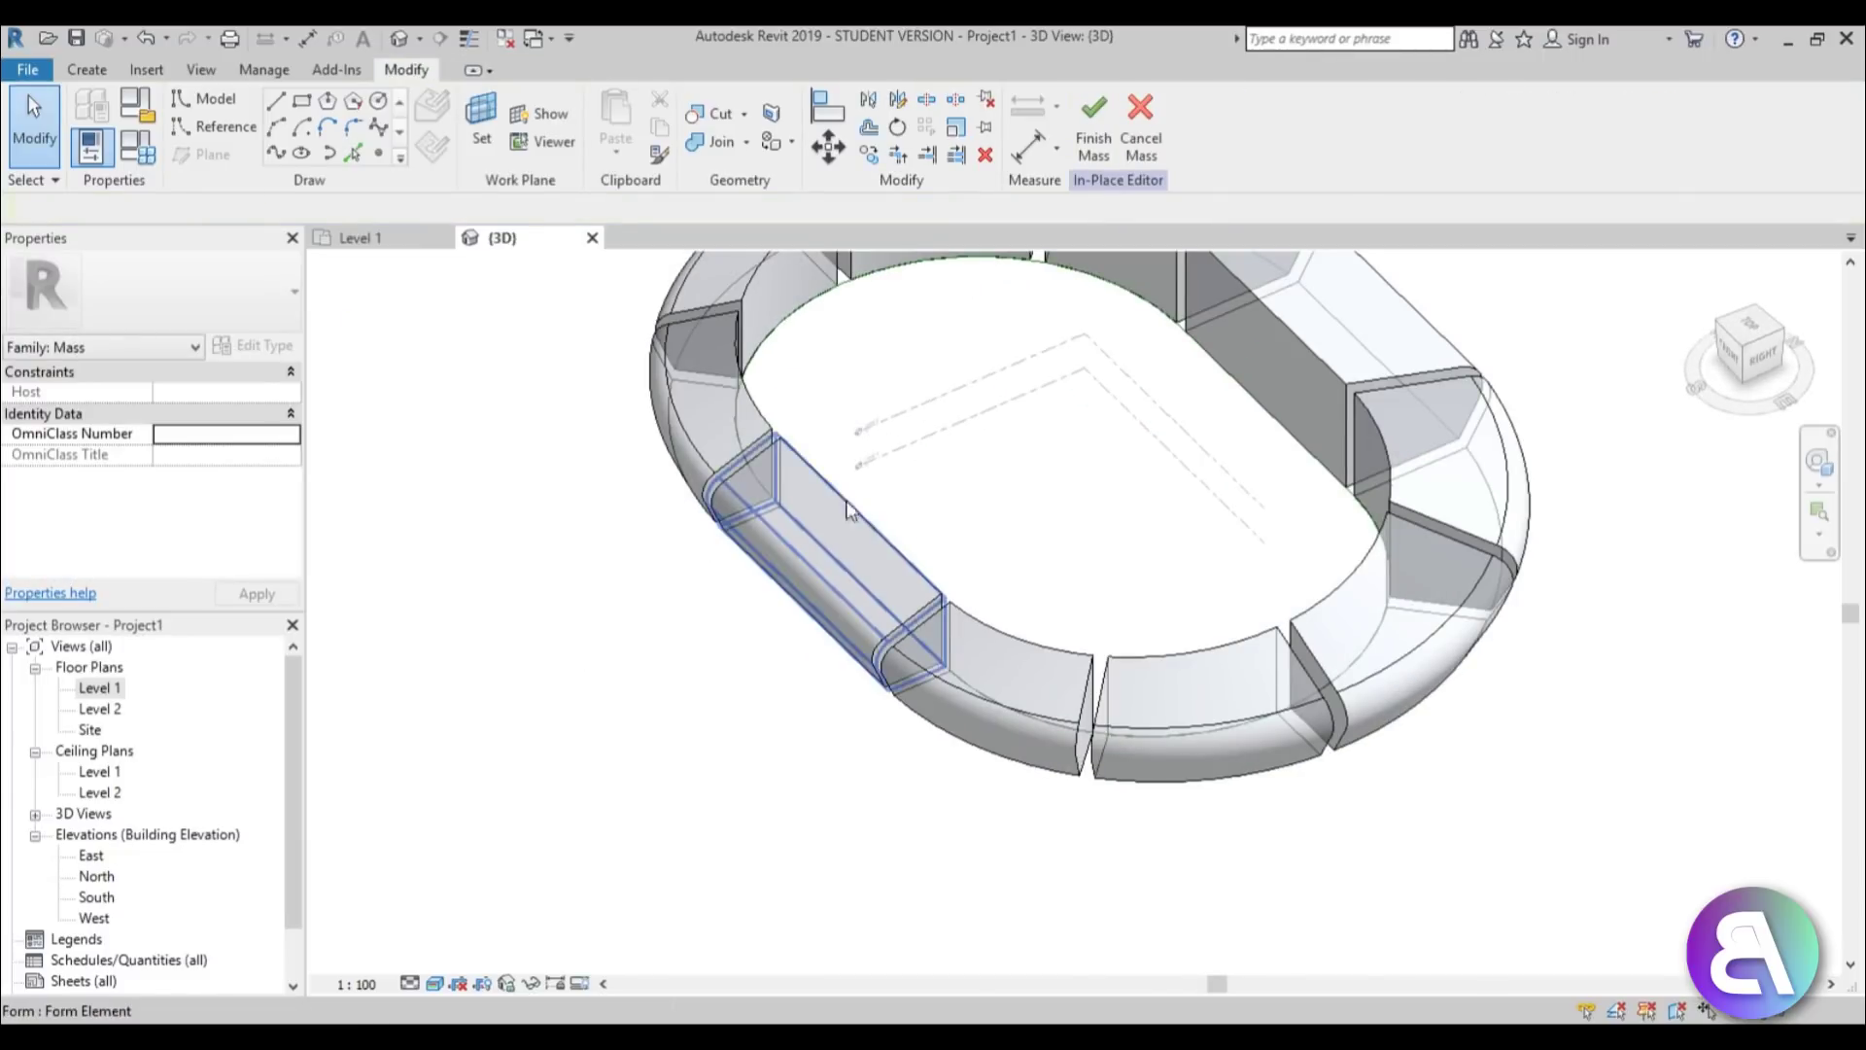
click(1298, 340)
scroll(1296, 404, down, 3)
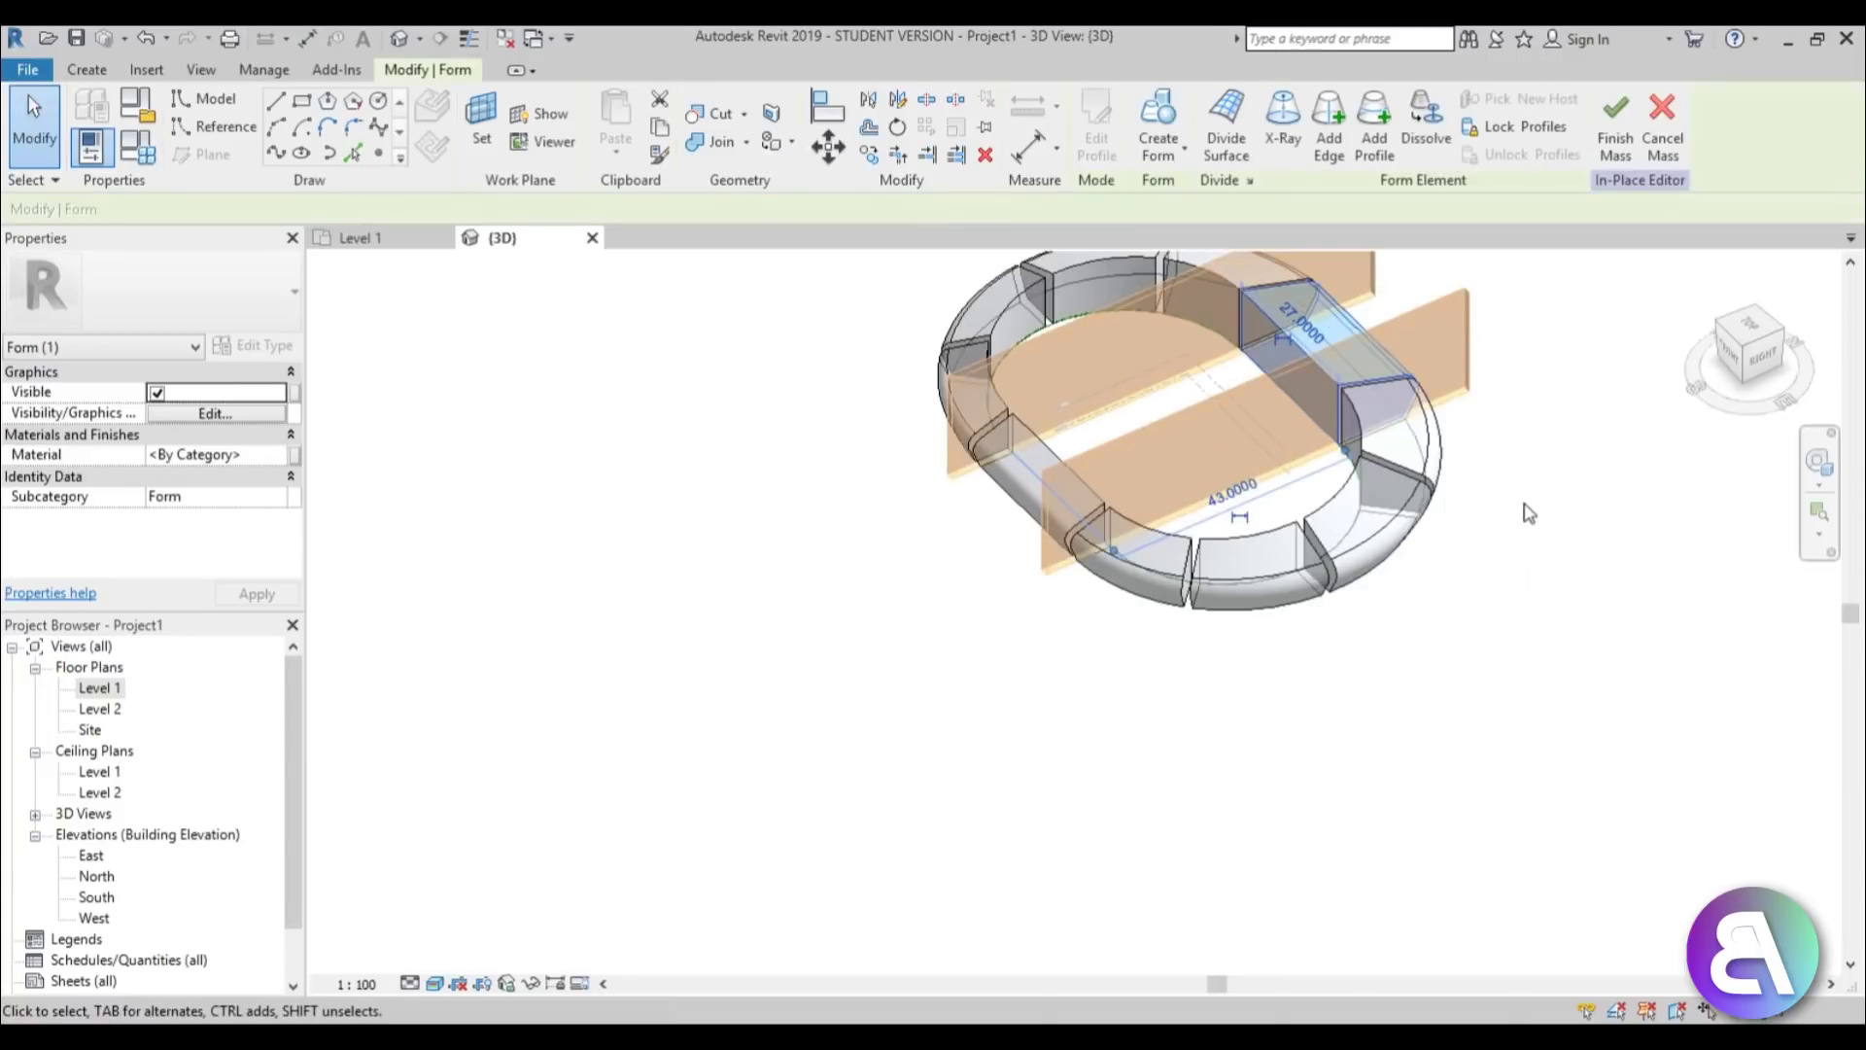
click(1525, 512)
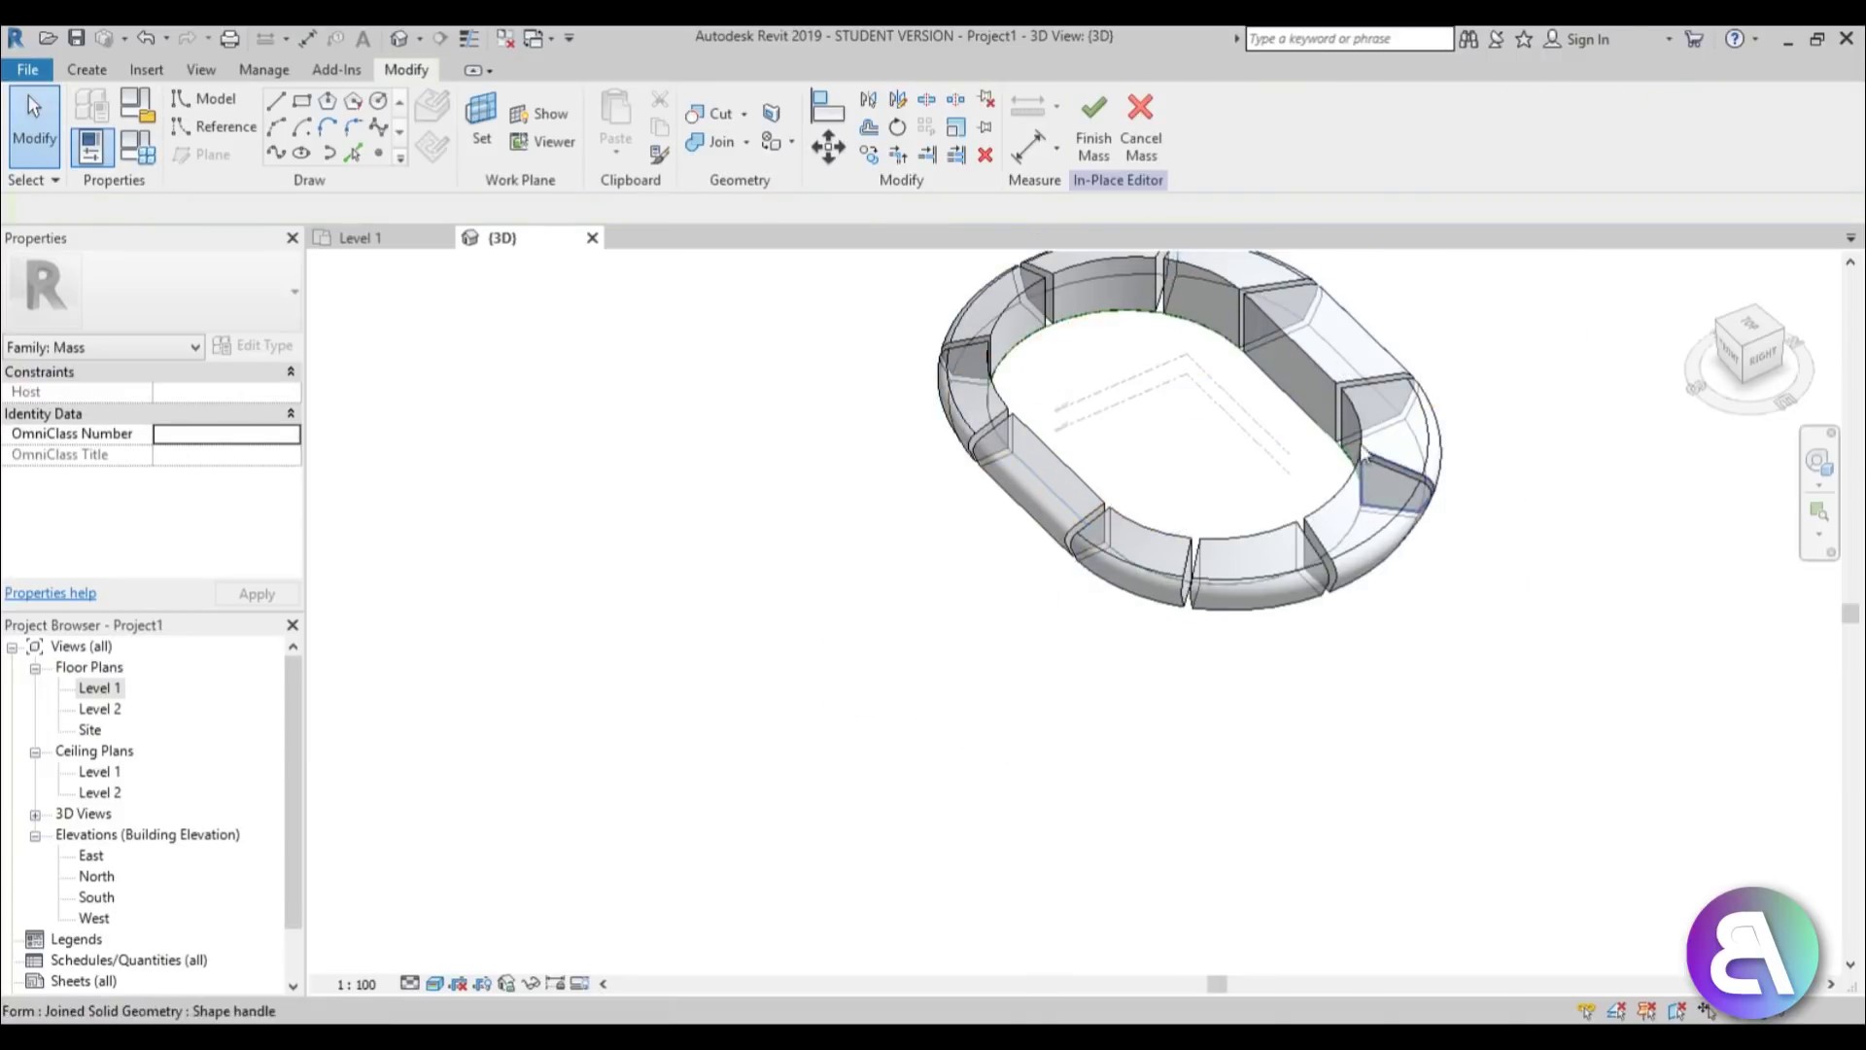
middle_drag(1346, 588, 1173, 761)
shift+middle_drag(1030, 667, 1125, 600)
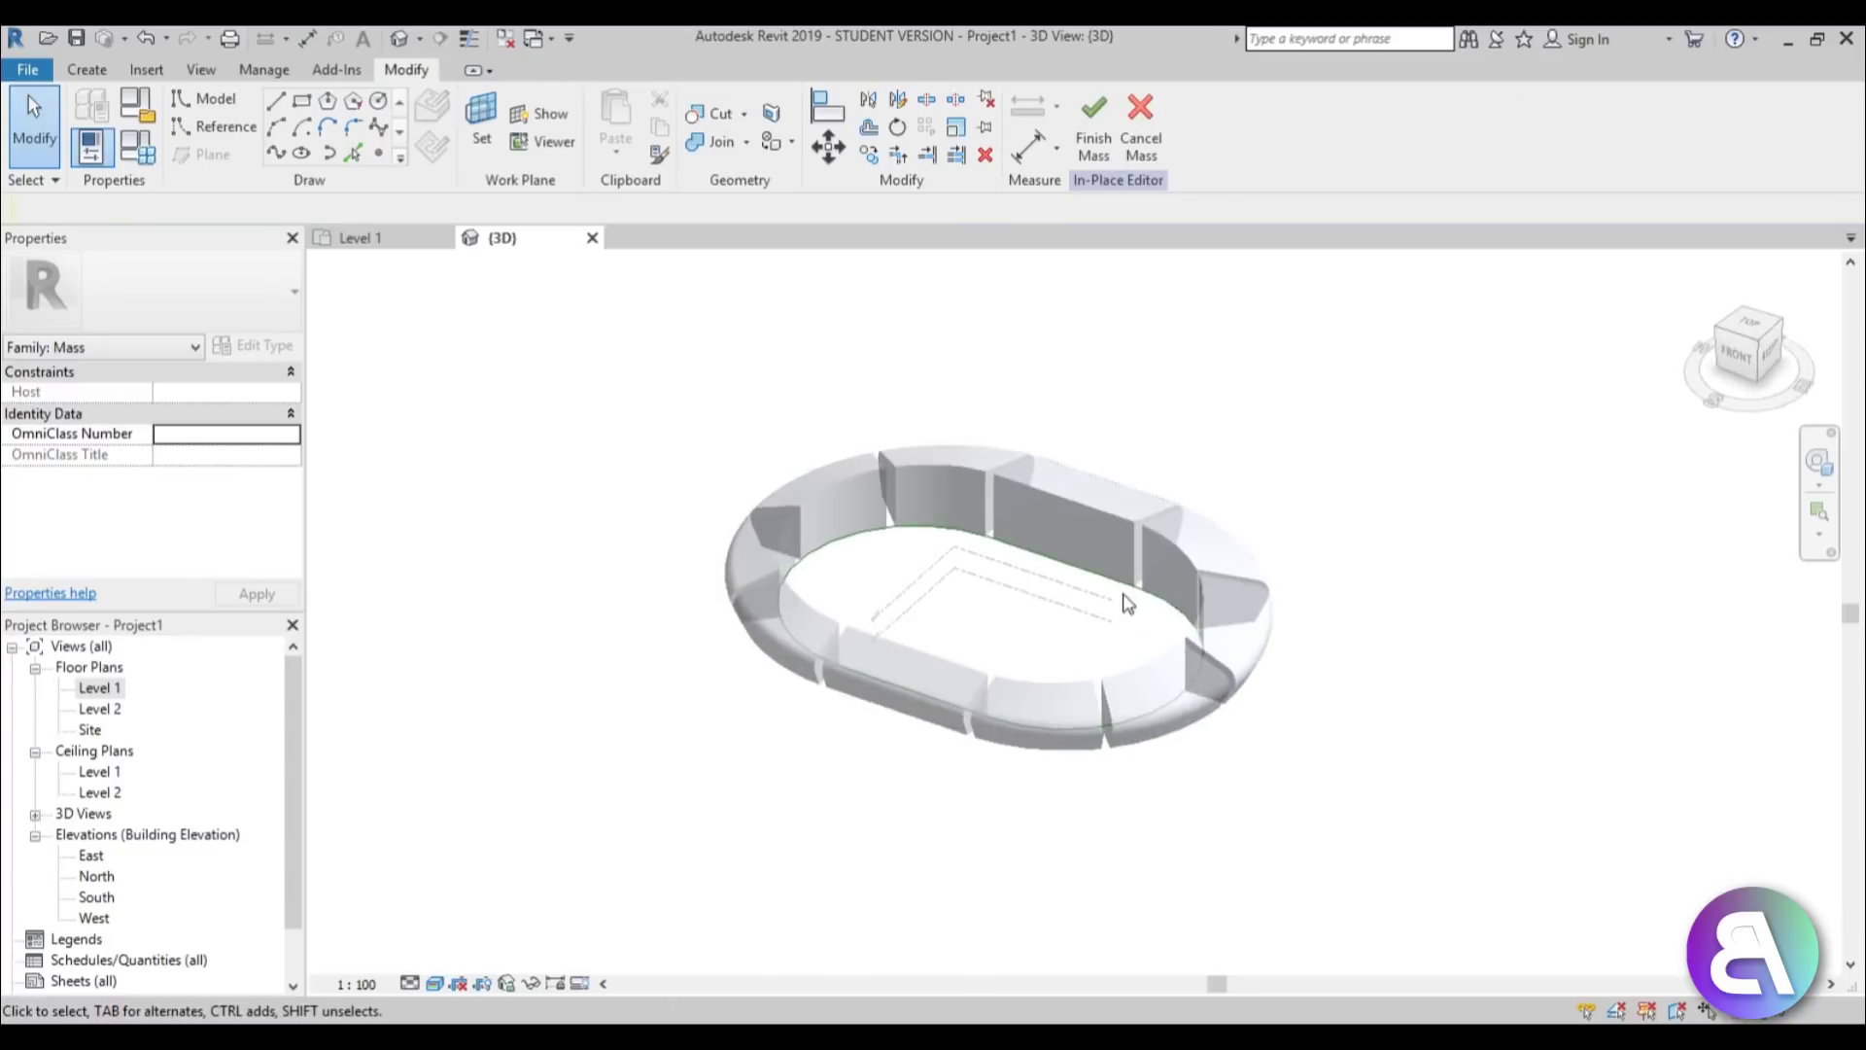
scroll(1100, 595, up, 2)
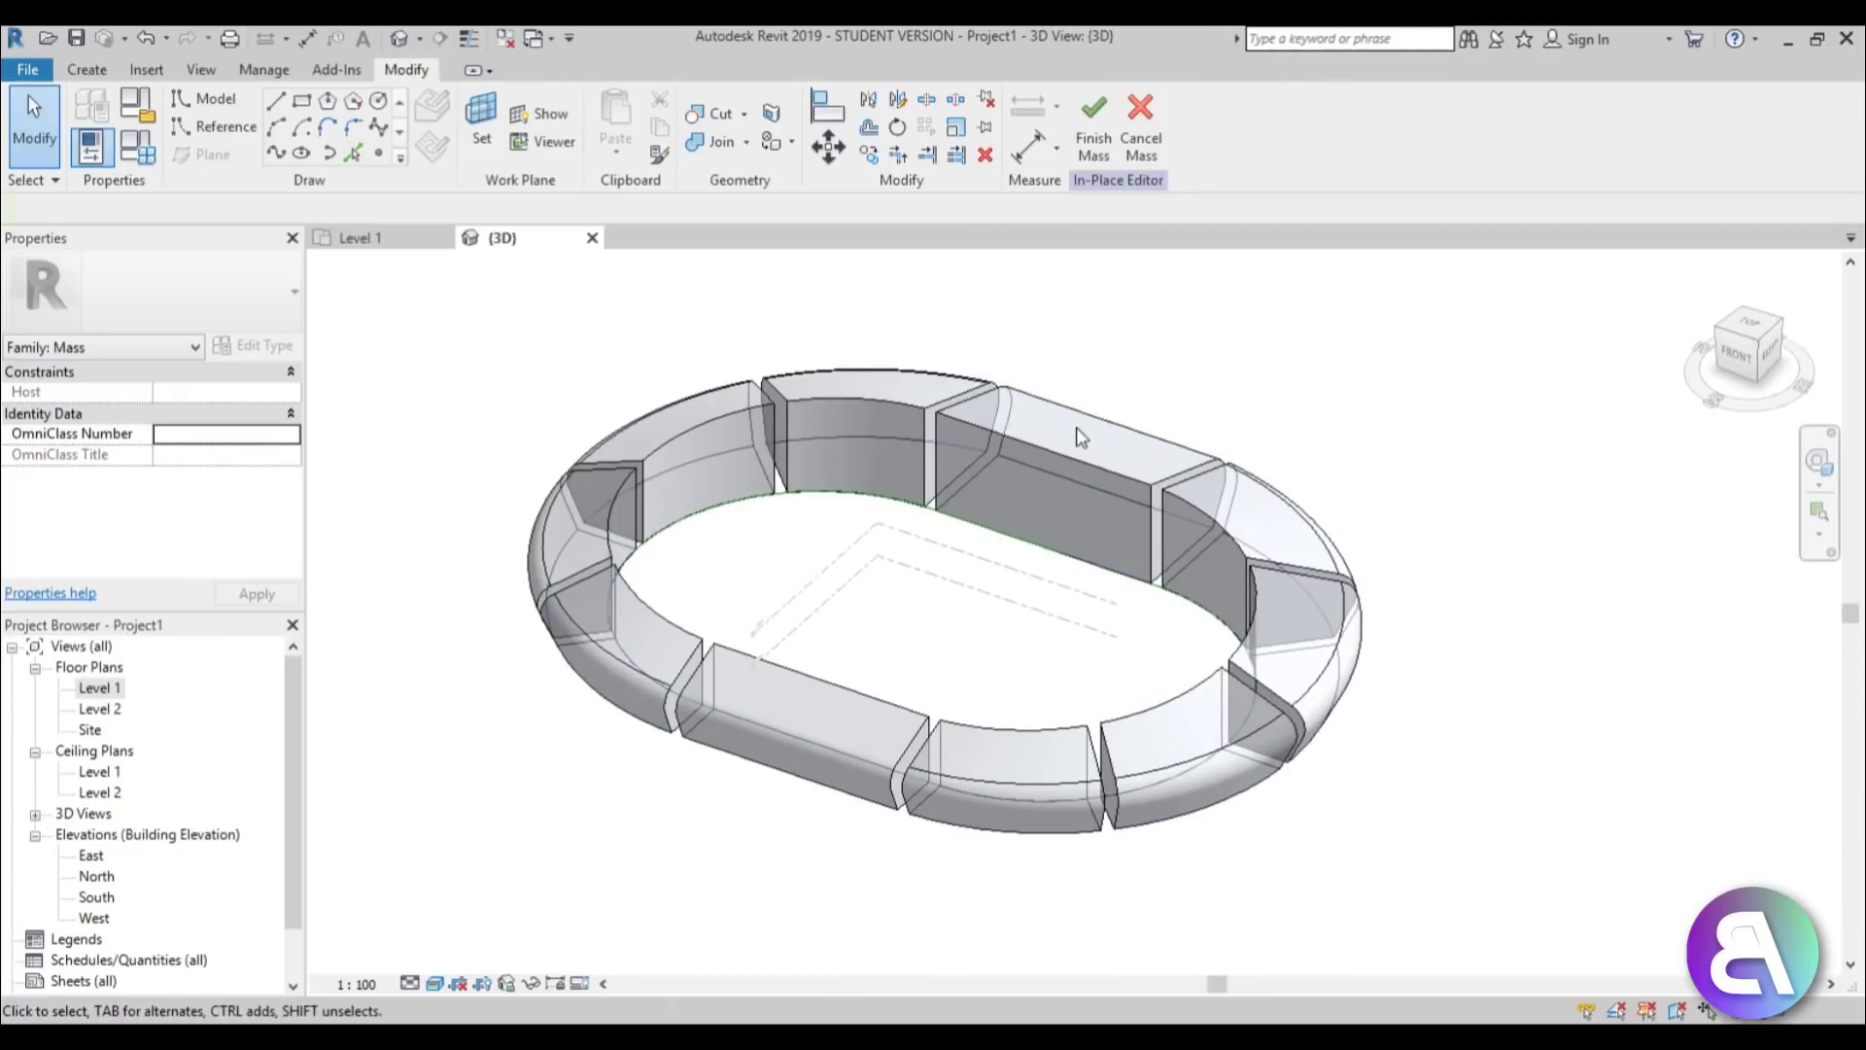
Finish the in-place mass and place Roof - 400mm walls by face on the top faces of the left curved segments.
click(1094, 146)
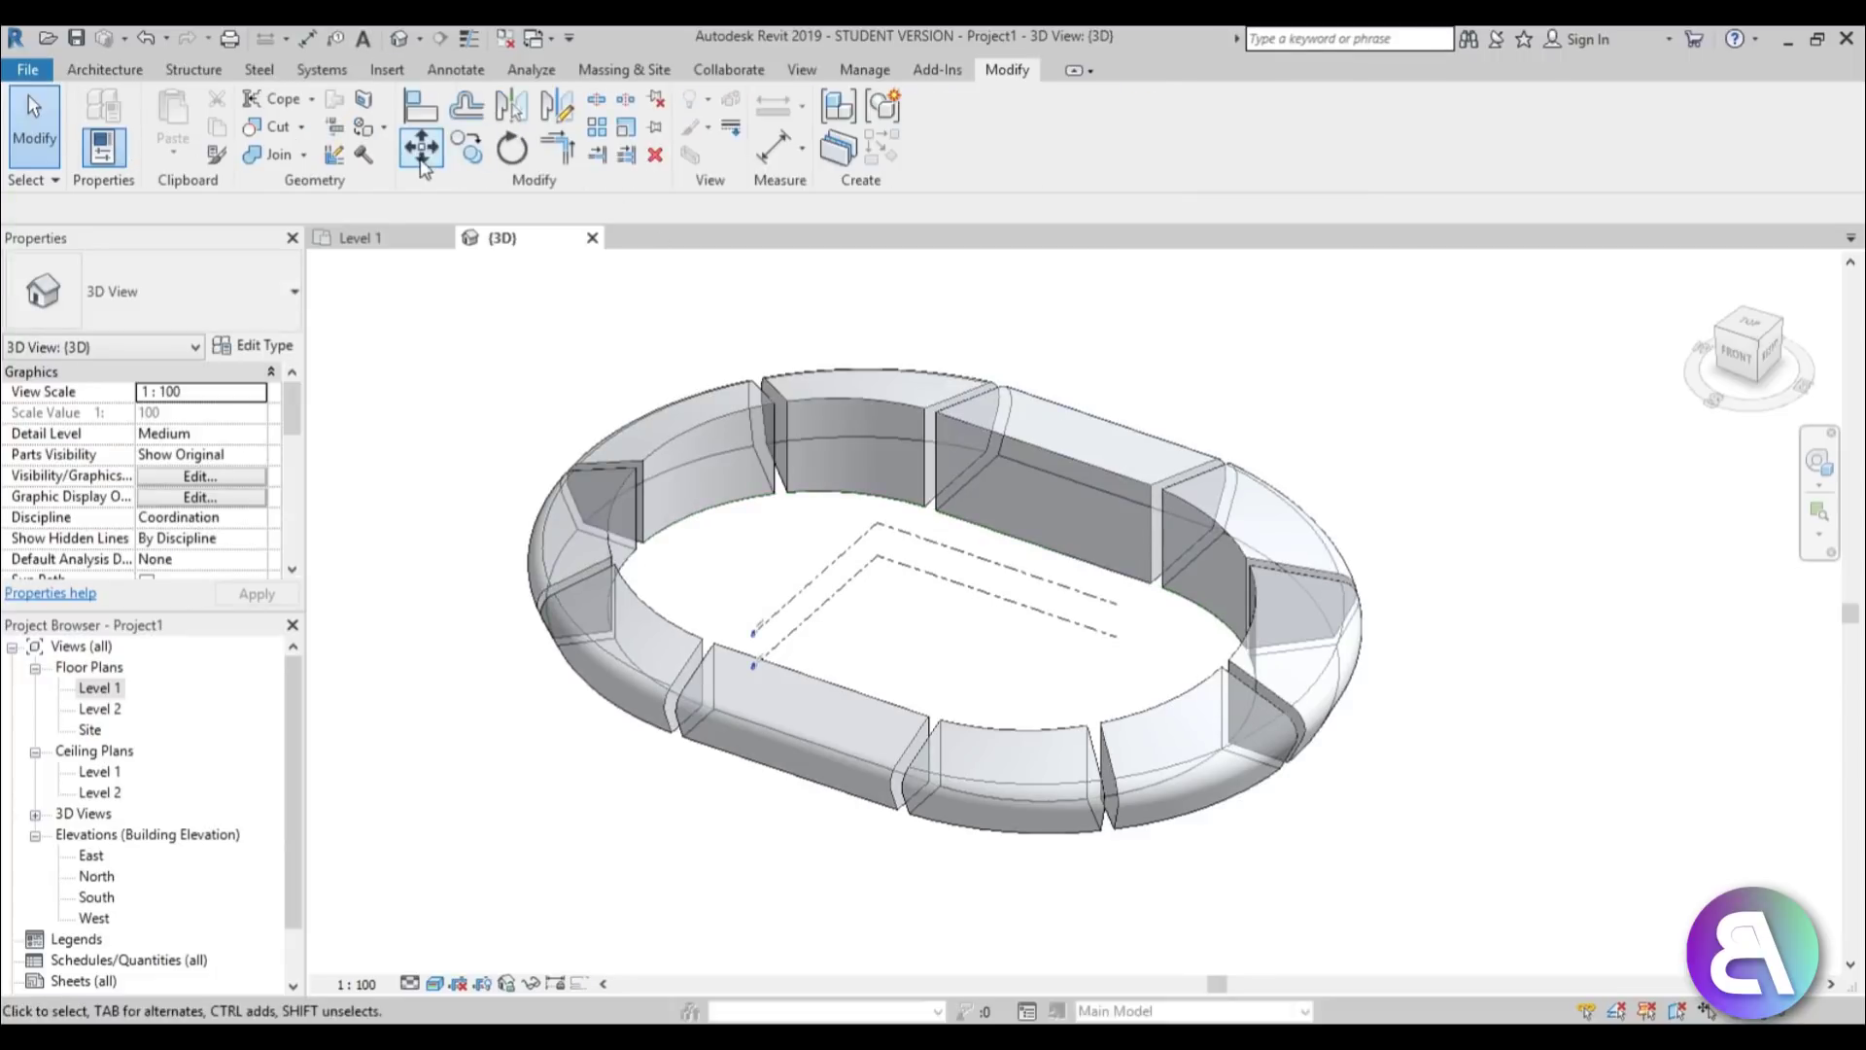
click(623, 72)
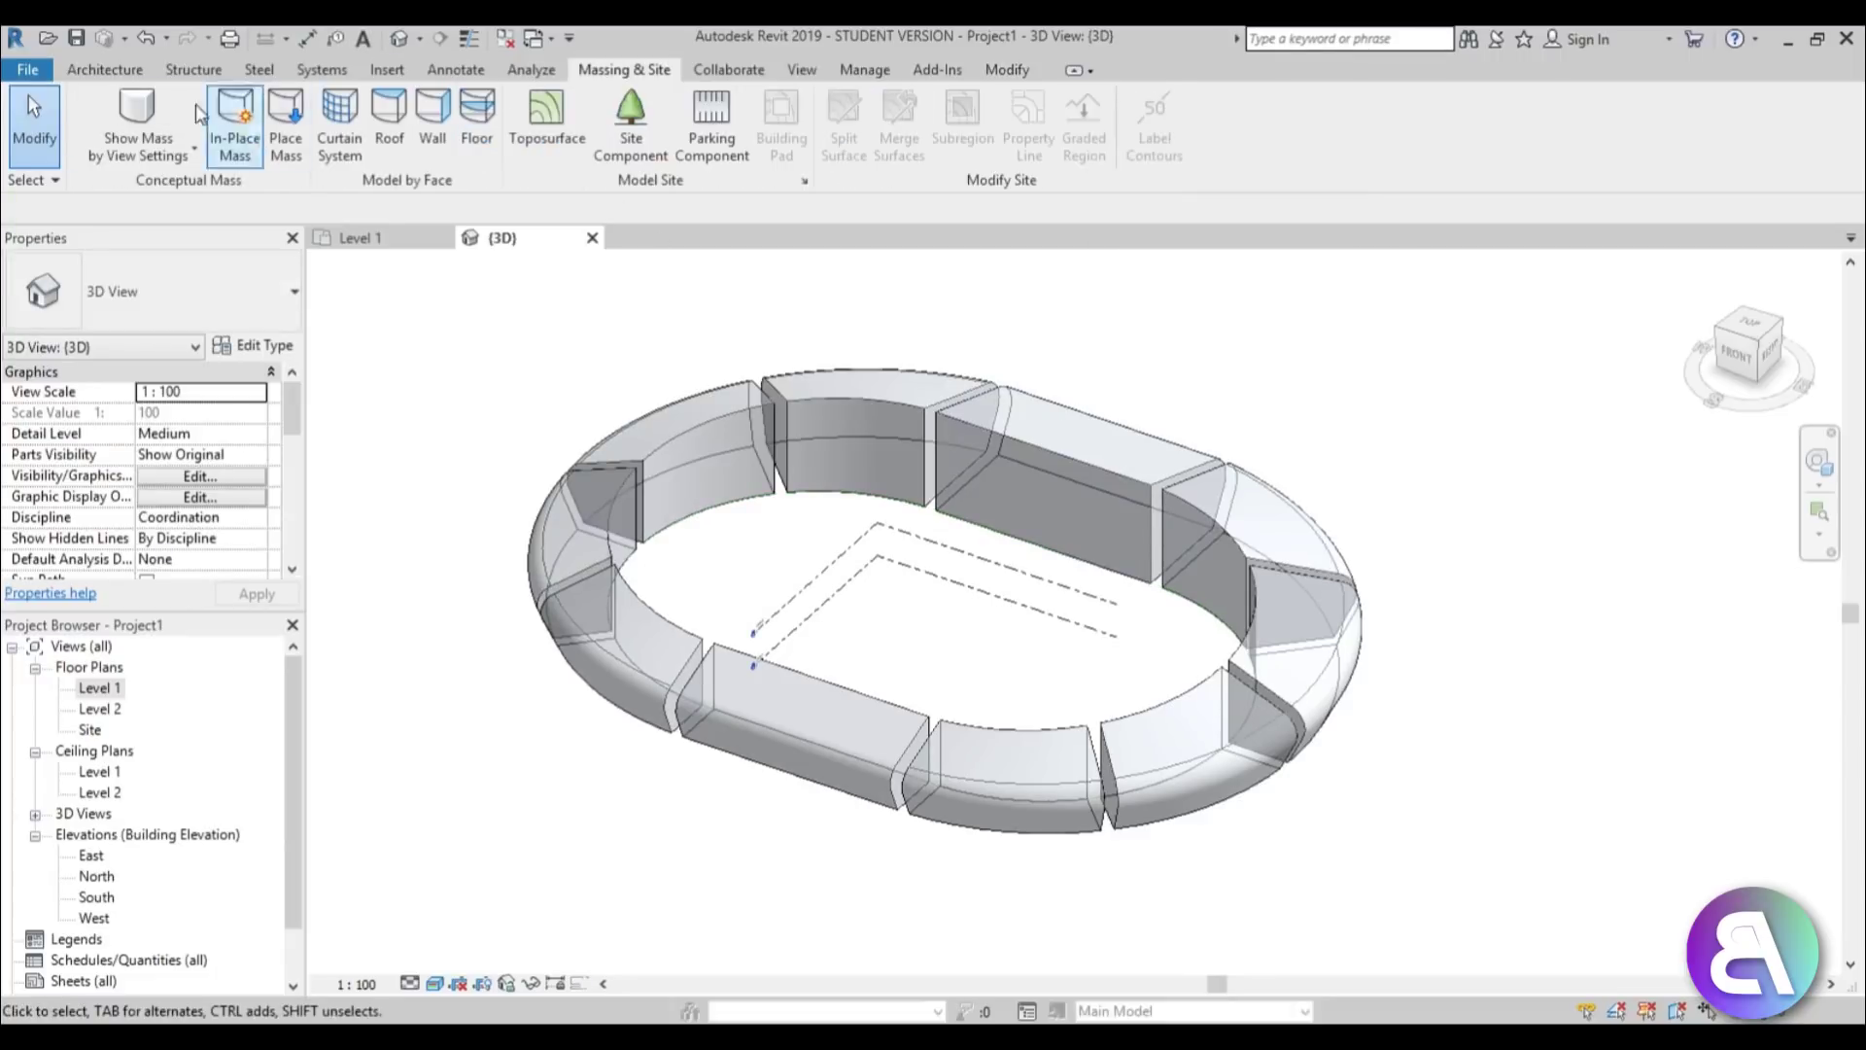
click(126, 73)
click(616, 76)
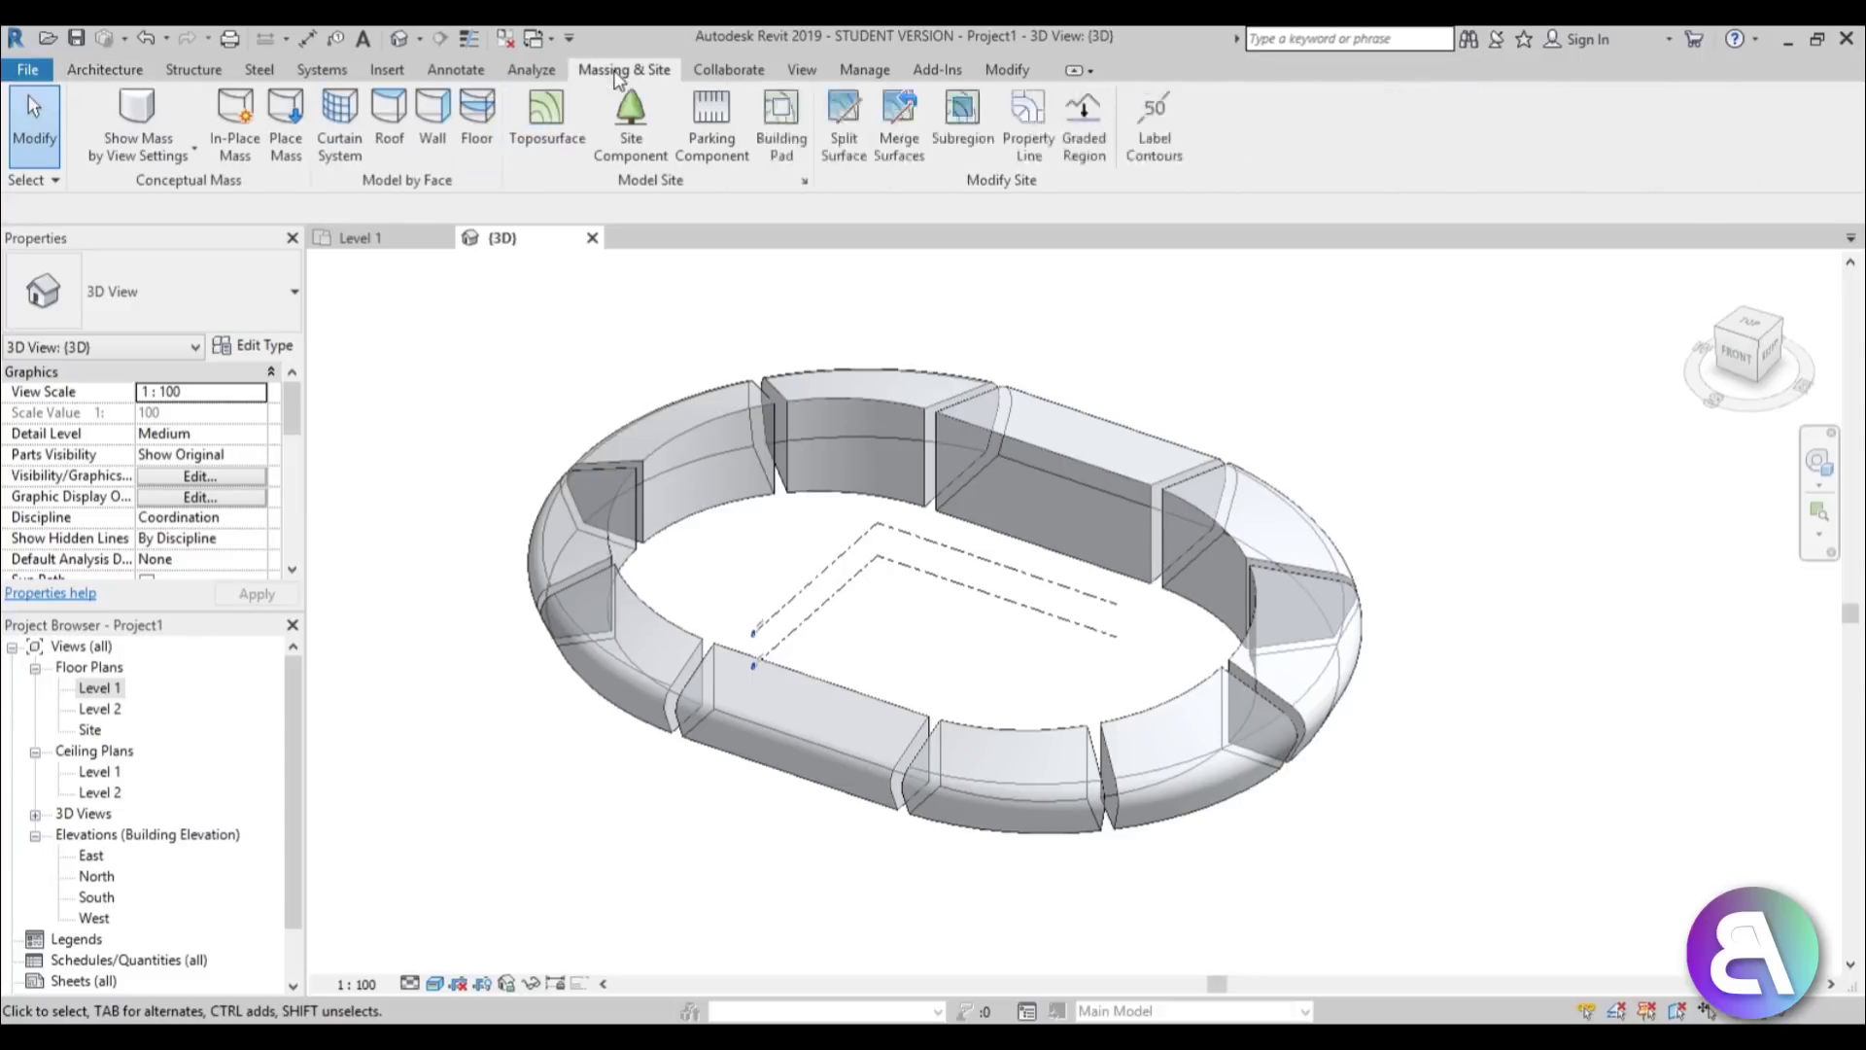
click(425, 131)
click(682, 403)
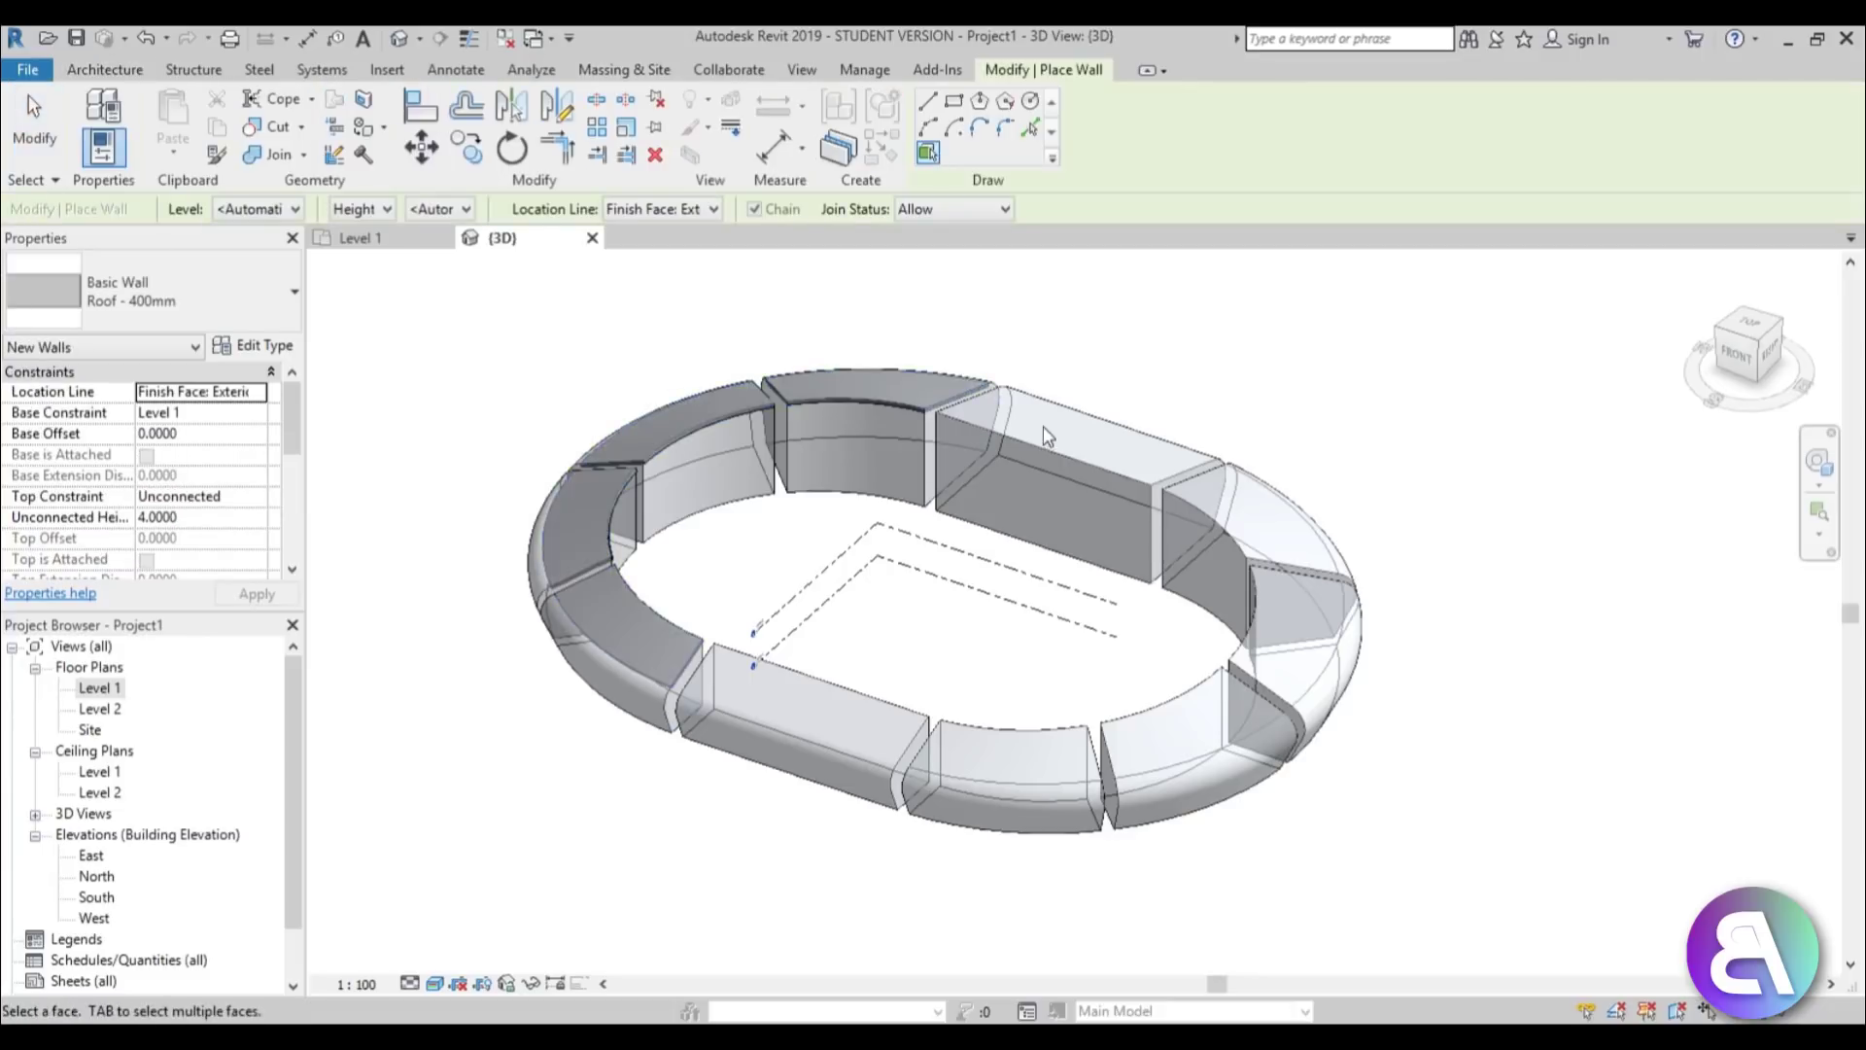
Place Roof - 400mm walls by face on both straight segments' tops and on the right curved segments, including their rounded outer faces.
click(1025, 441)
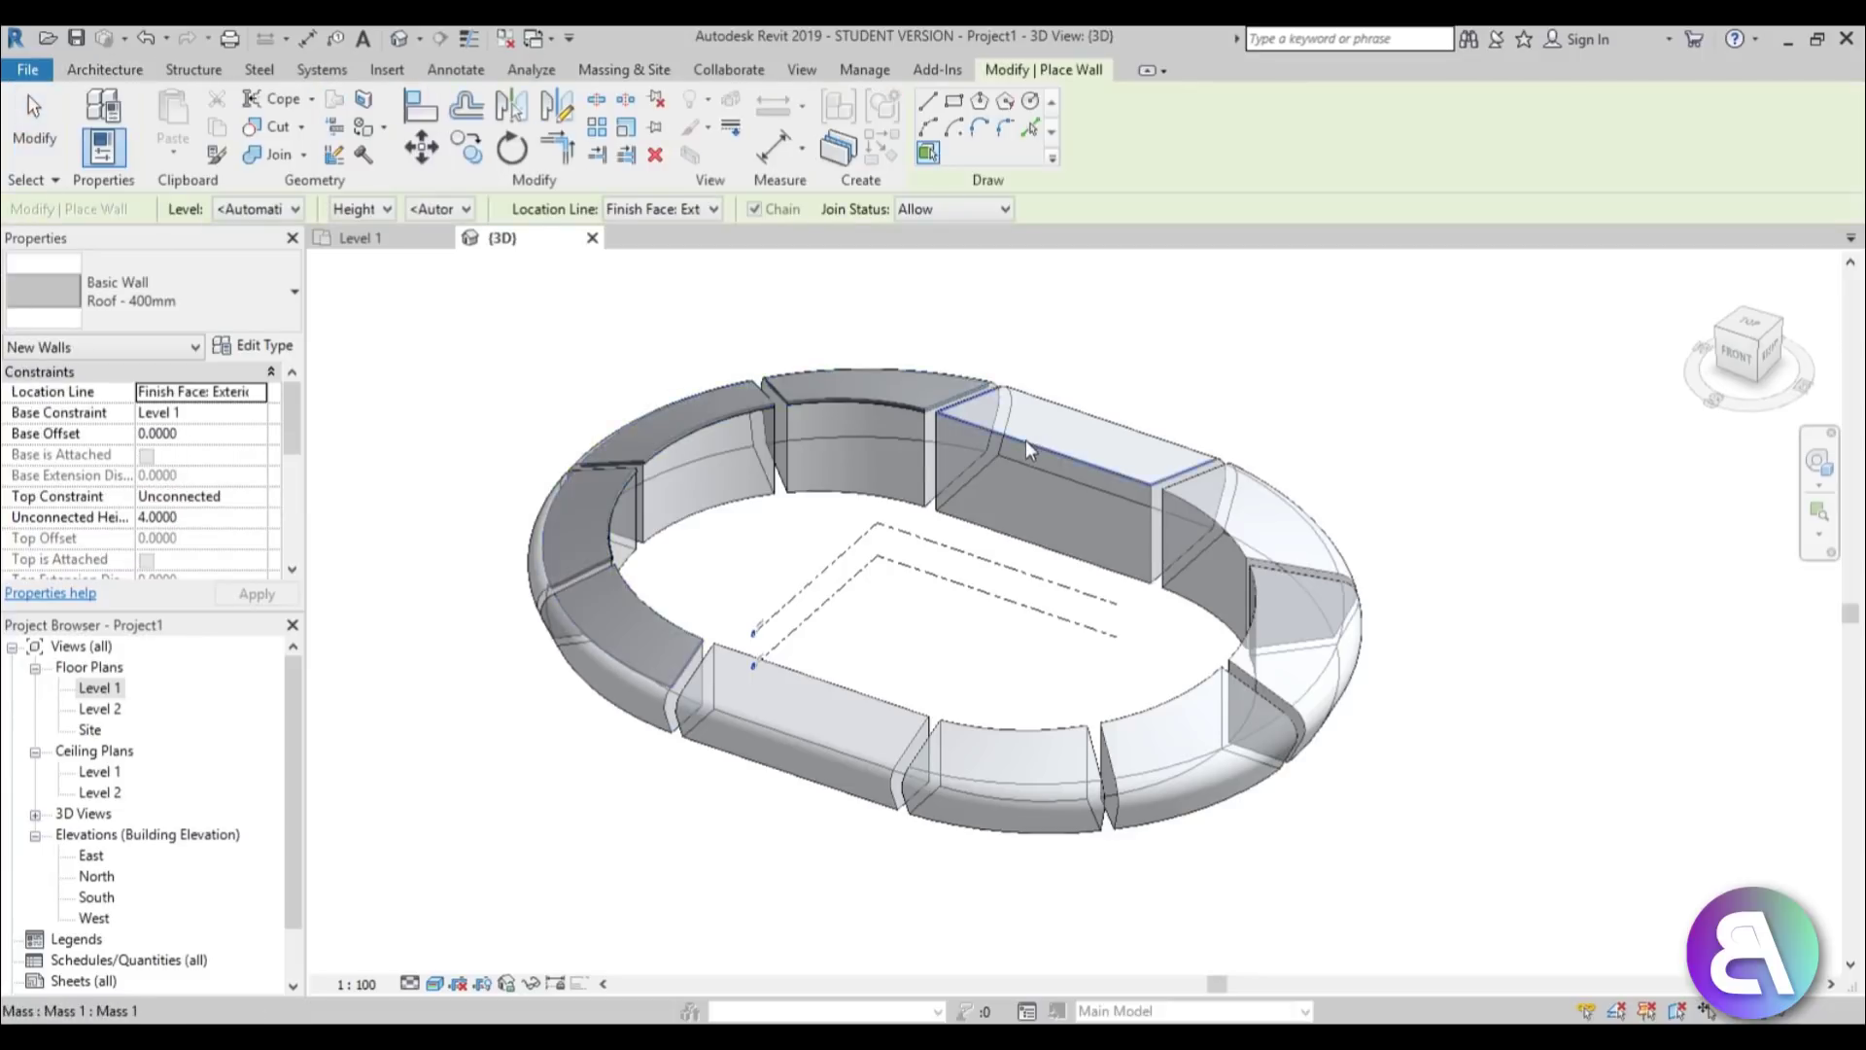
click(1247, 548)
click(904, 731)
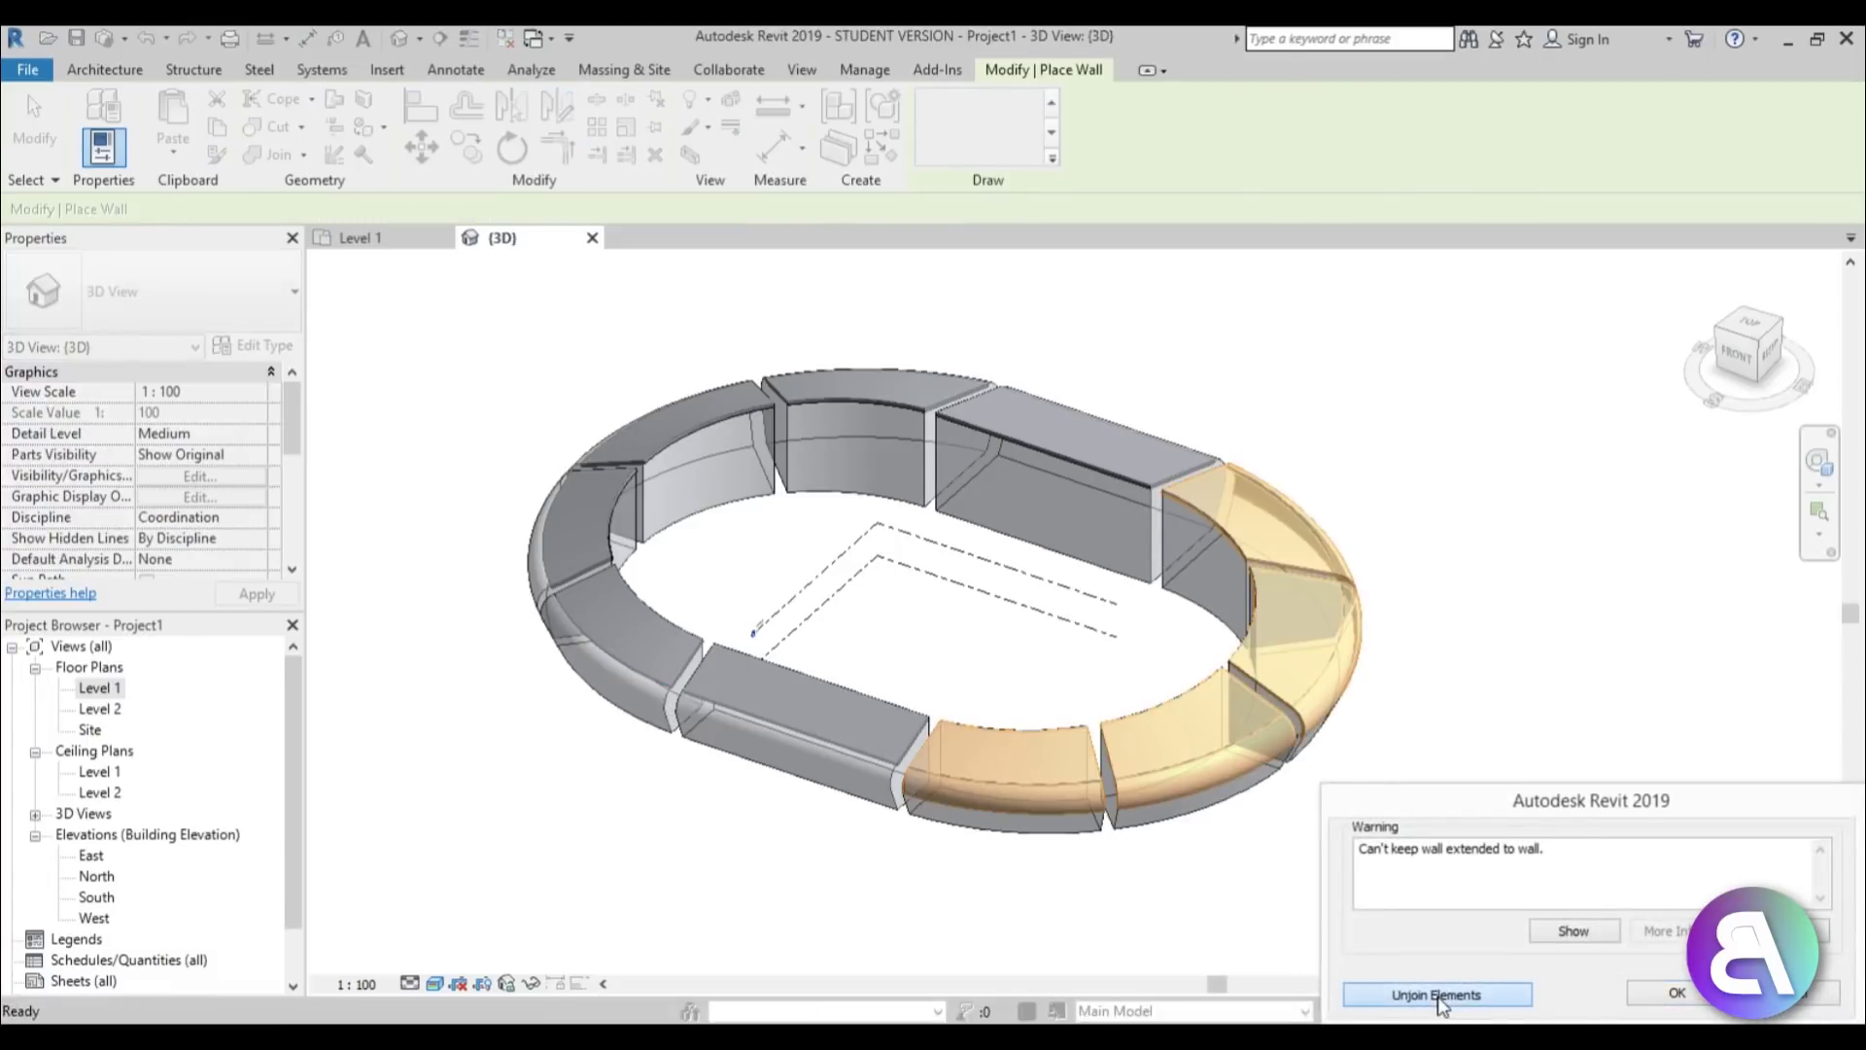
click(1780, 993)
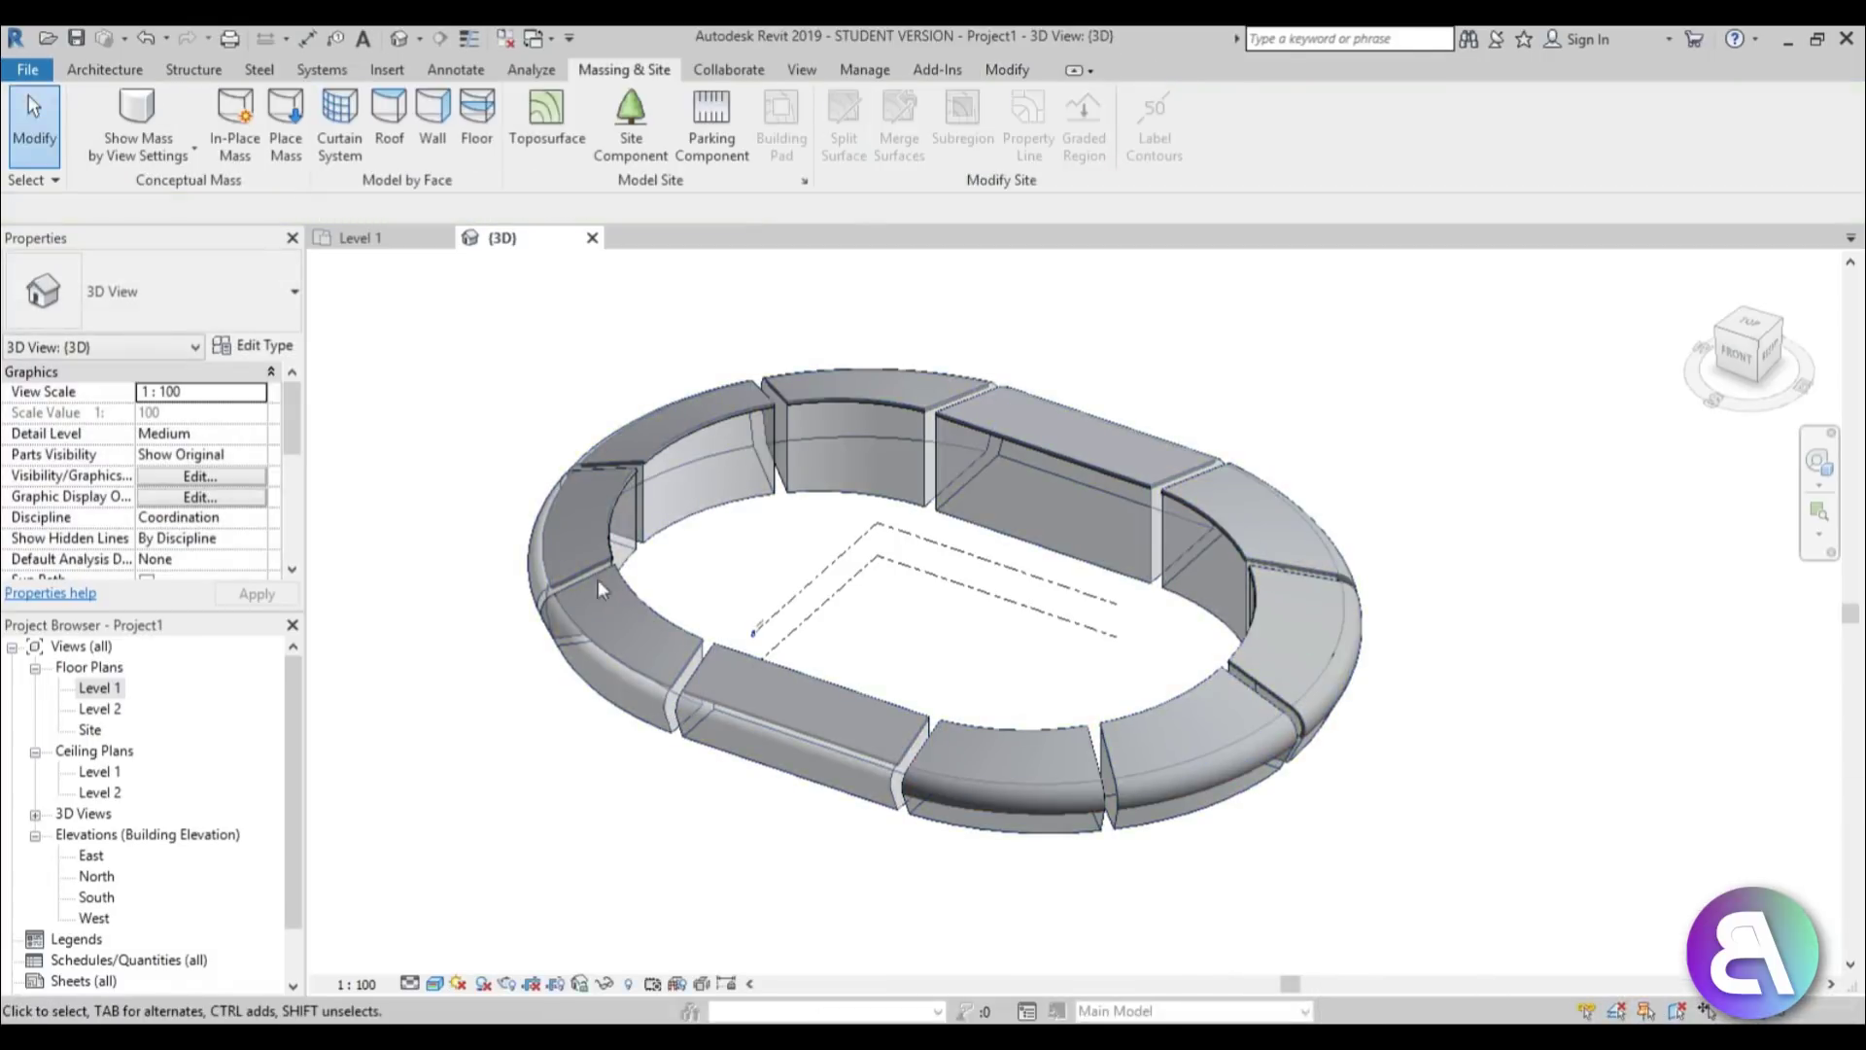
Place Roof - 400mm walls by face on the rounded outer faces of the left curved segments.
click(432, 115)
scroll(682, 686, up, 3)
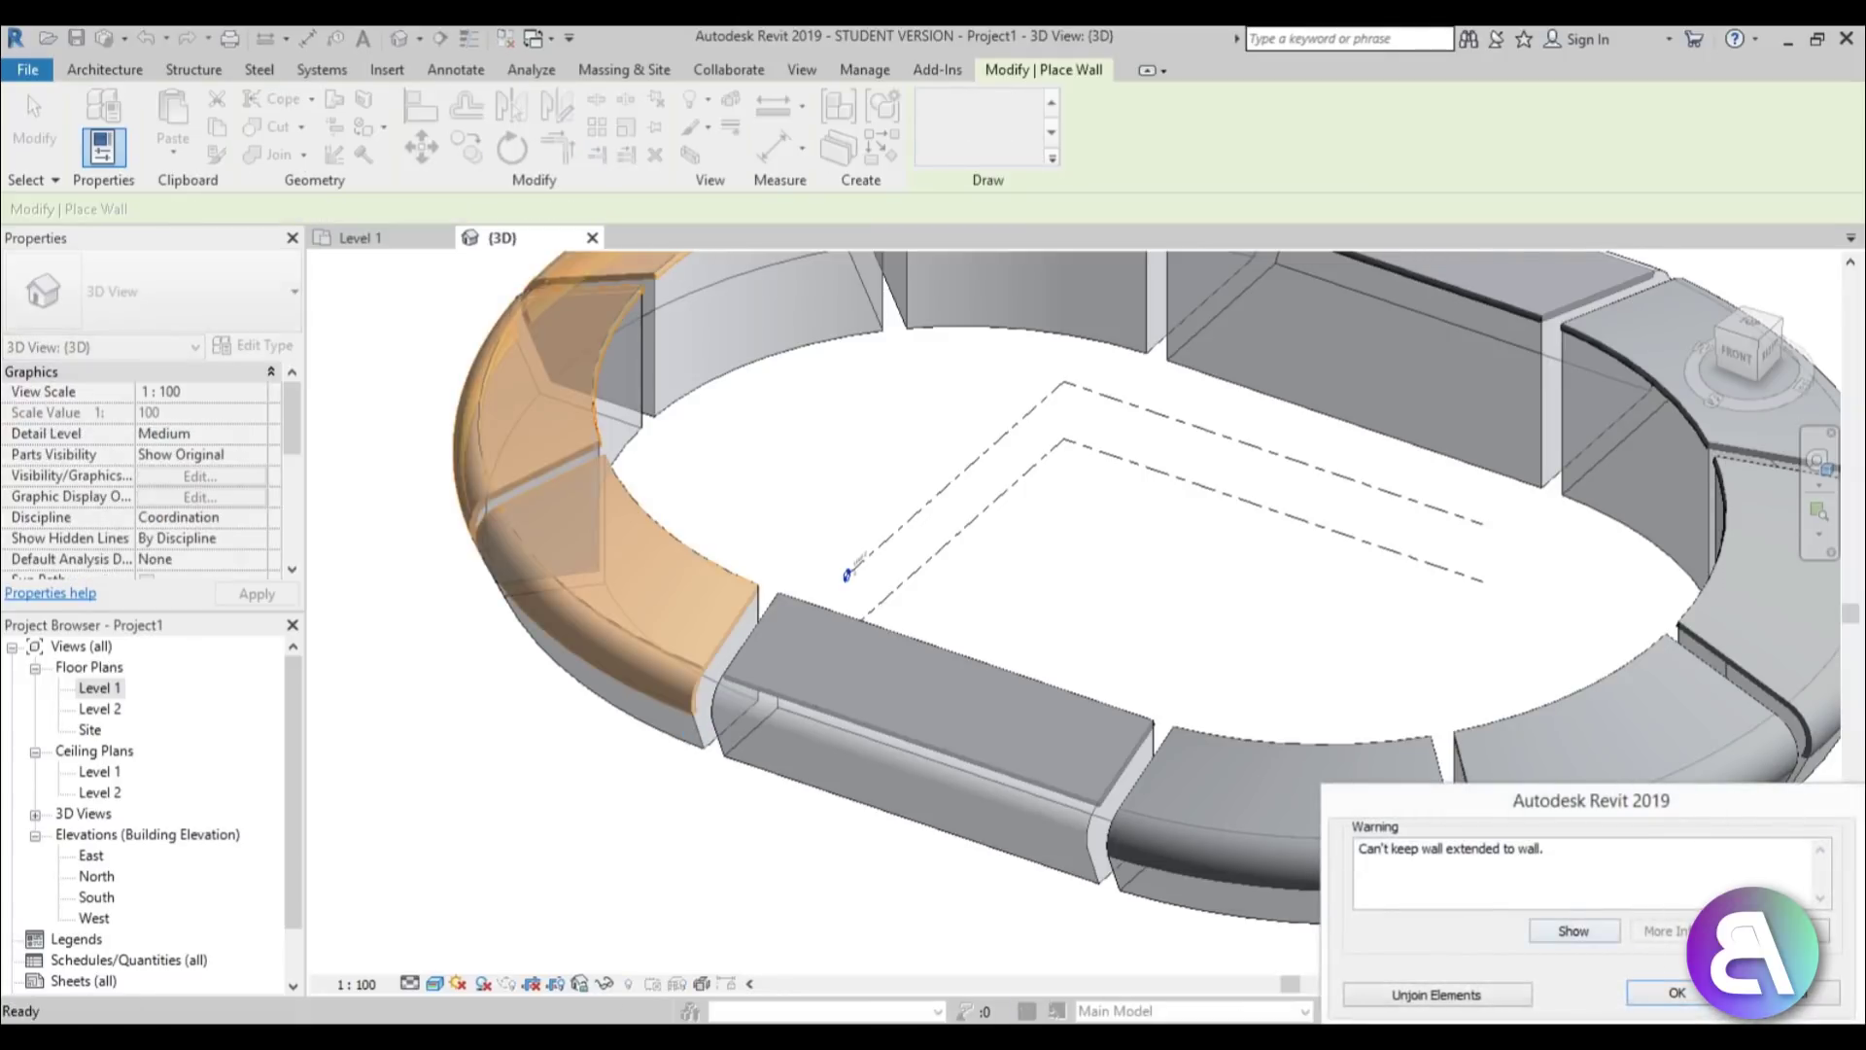
click(1677, 992)
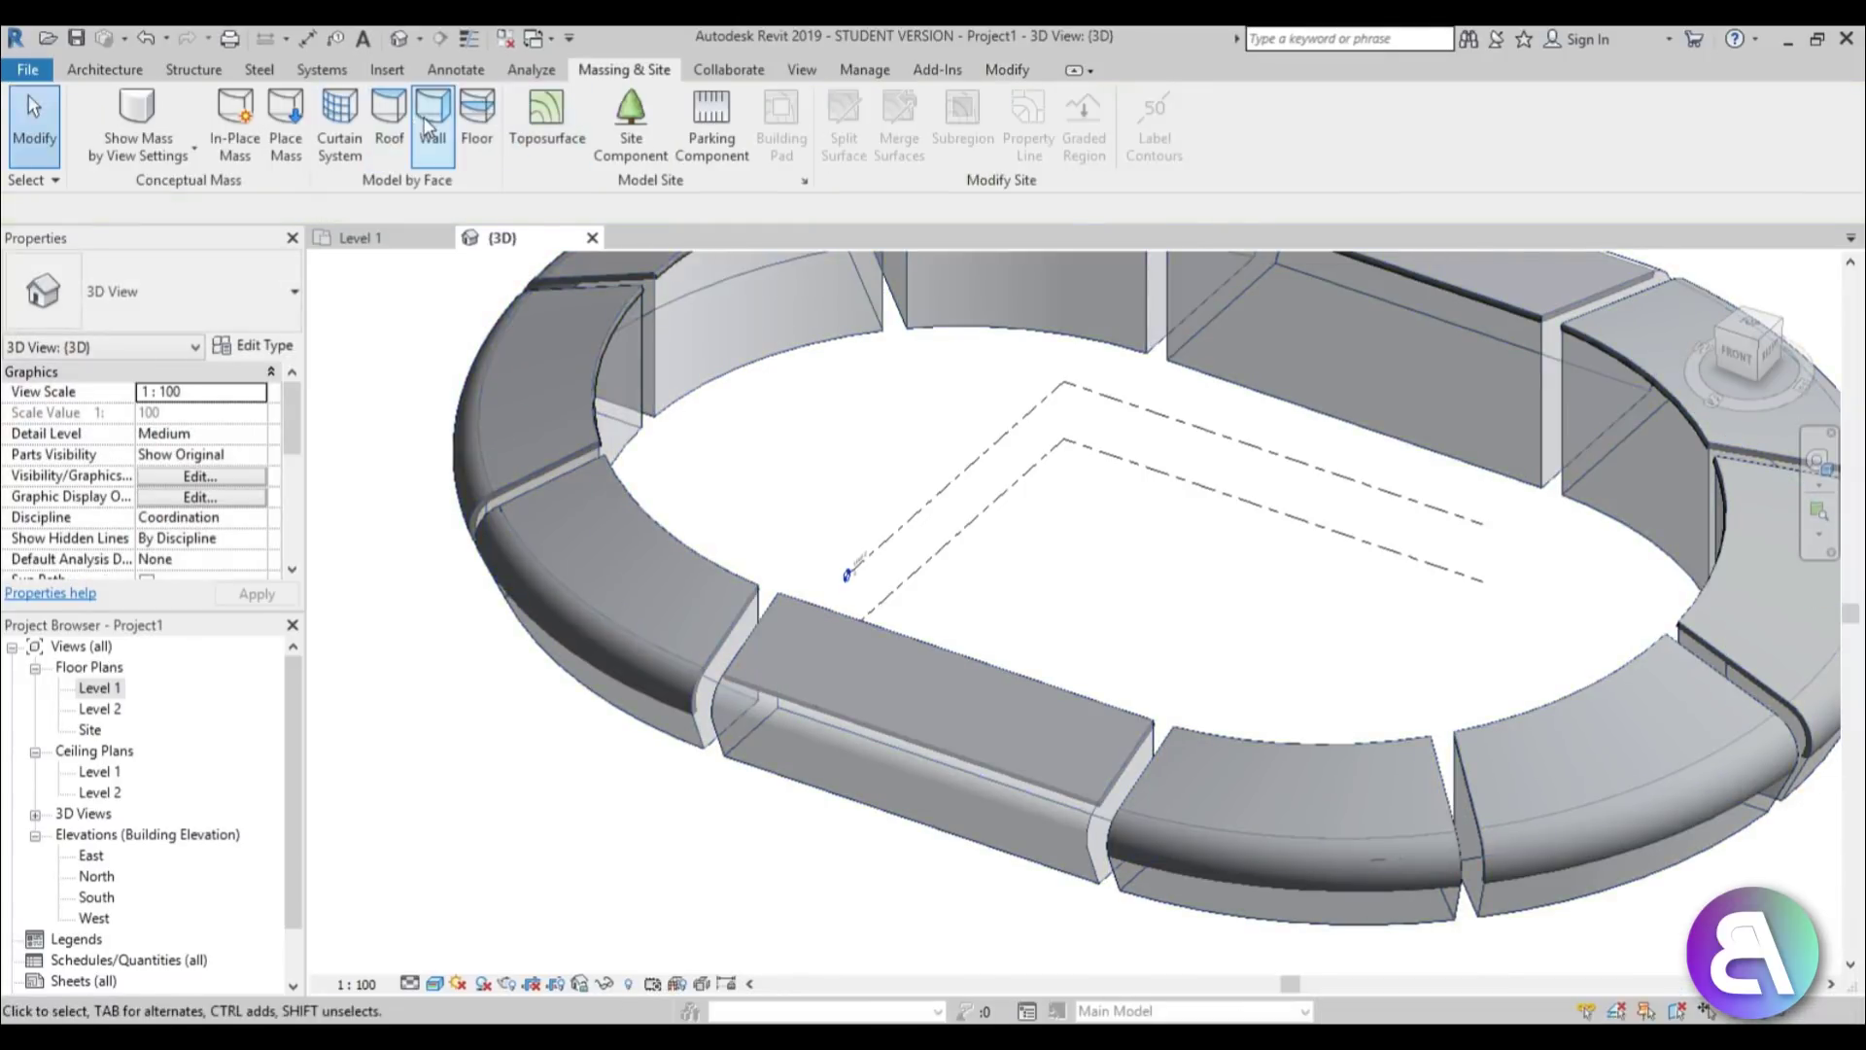
Place Roof - 400mm walls by face on the lower and rounded outer faces of both straight segments.
click(428, 125)
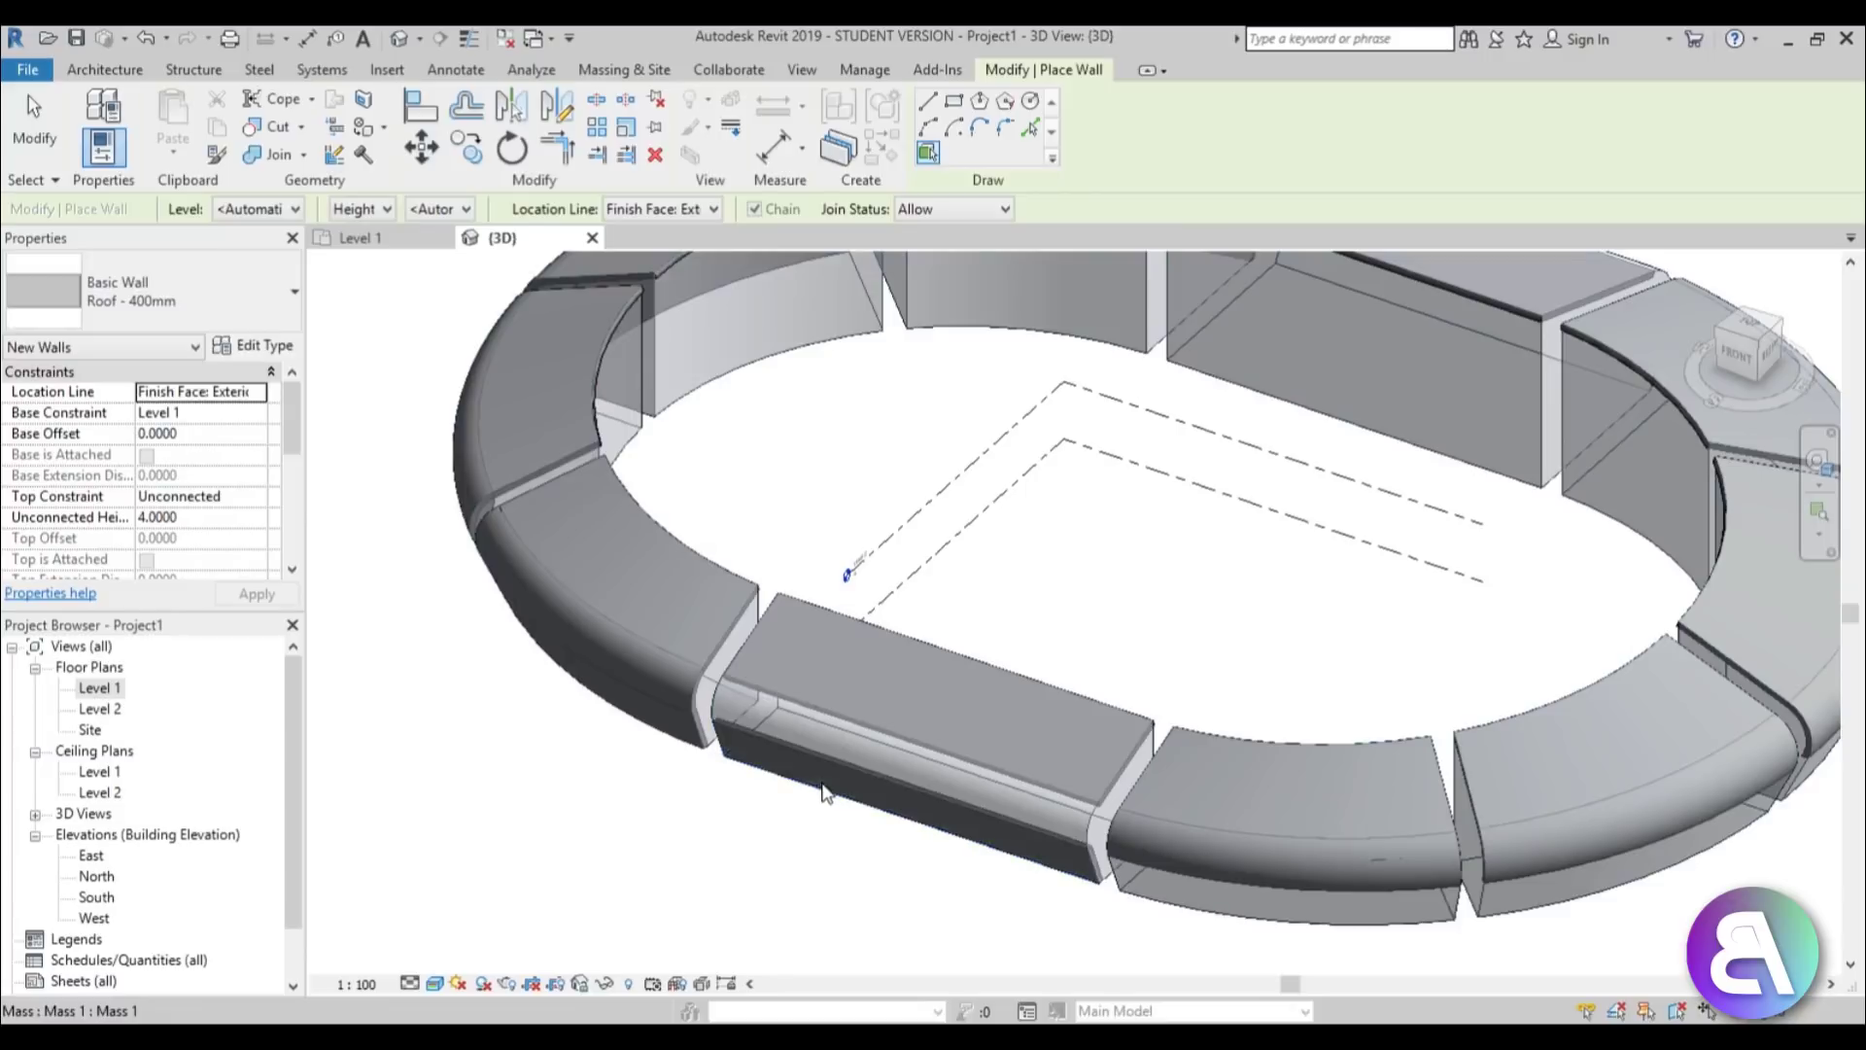
click(711, 707)
scroll(1206, 542, down, 3)
shift+middle_drag(1536, 649, 848, 596)
scroll(918, 615, up, 3)
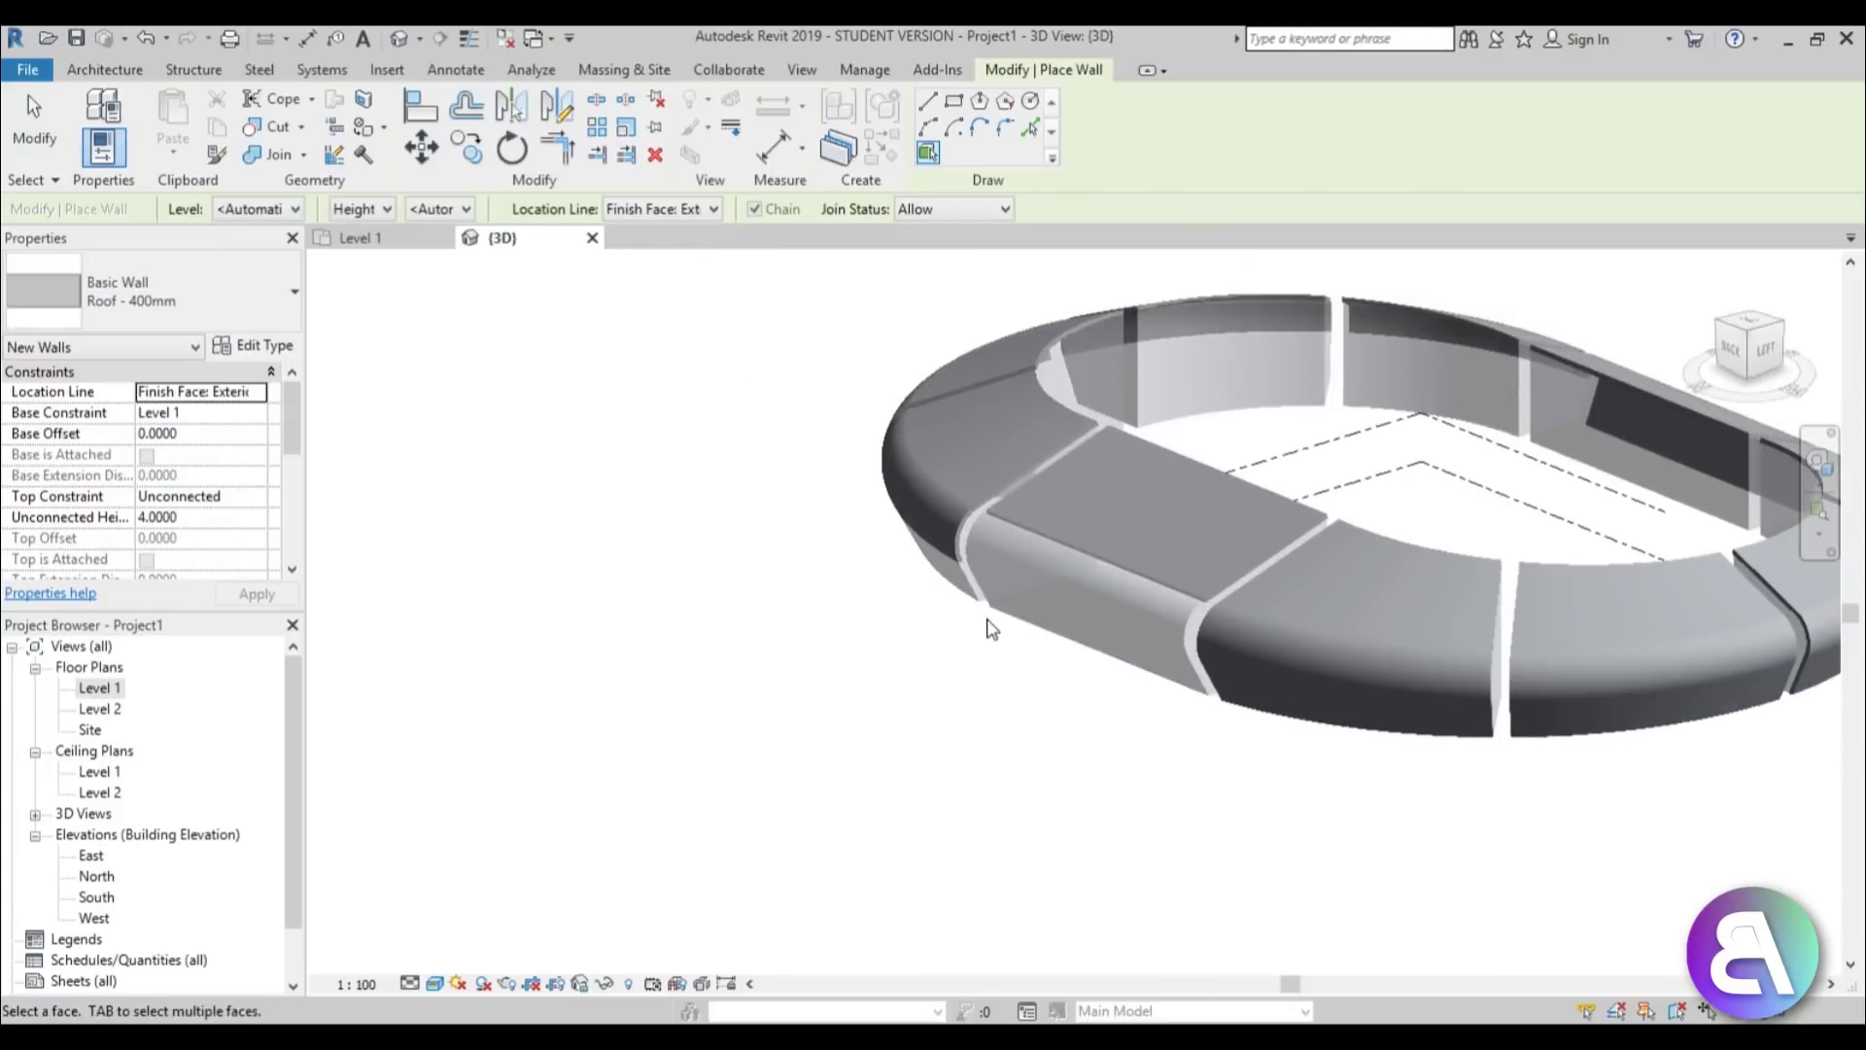
click(973, 550)
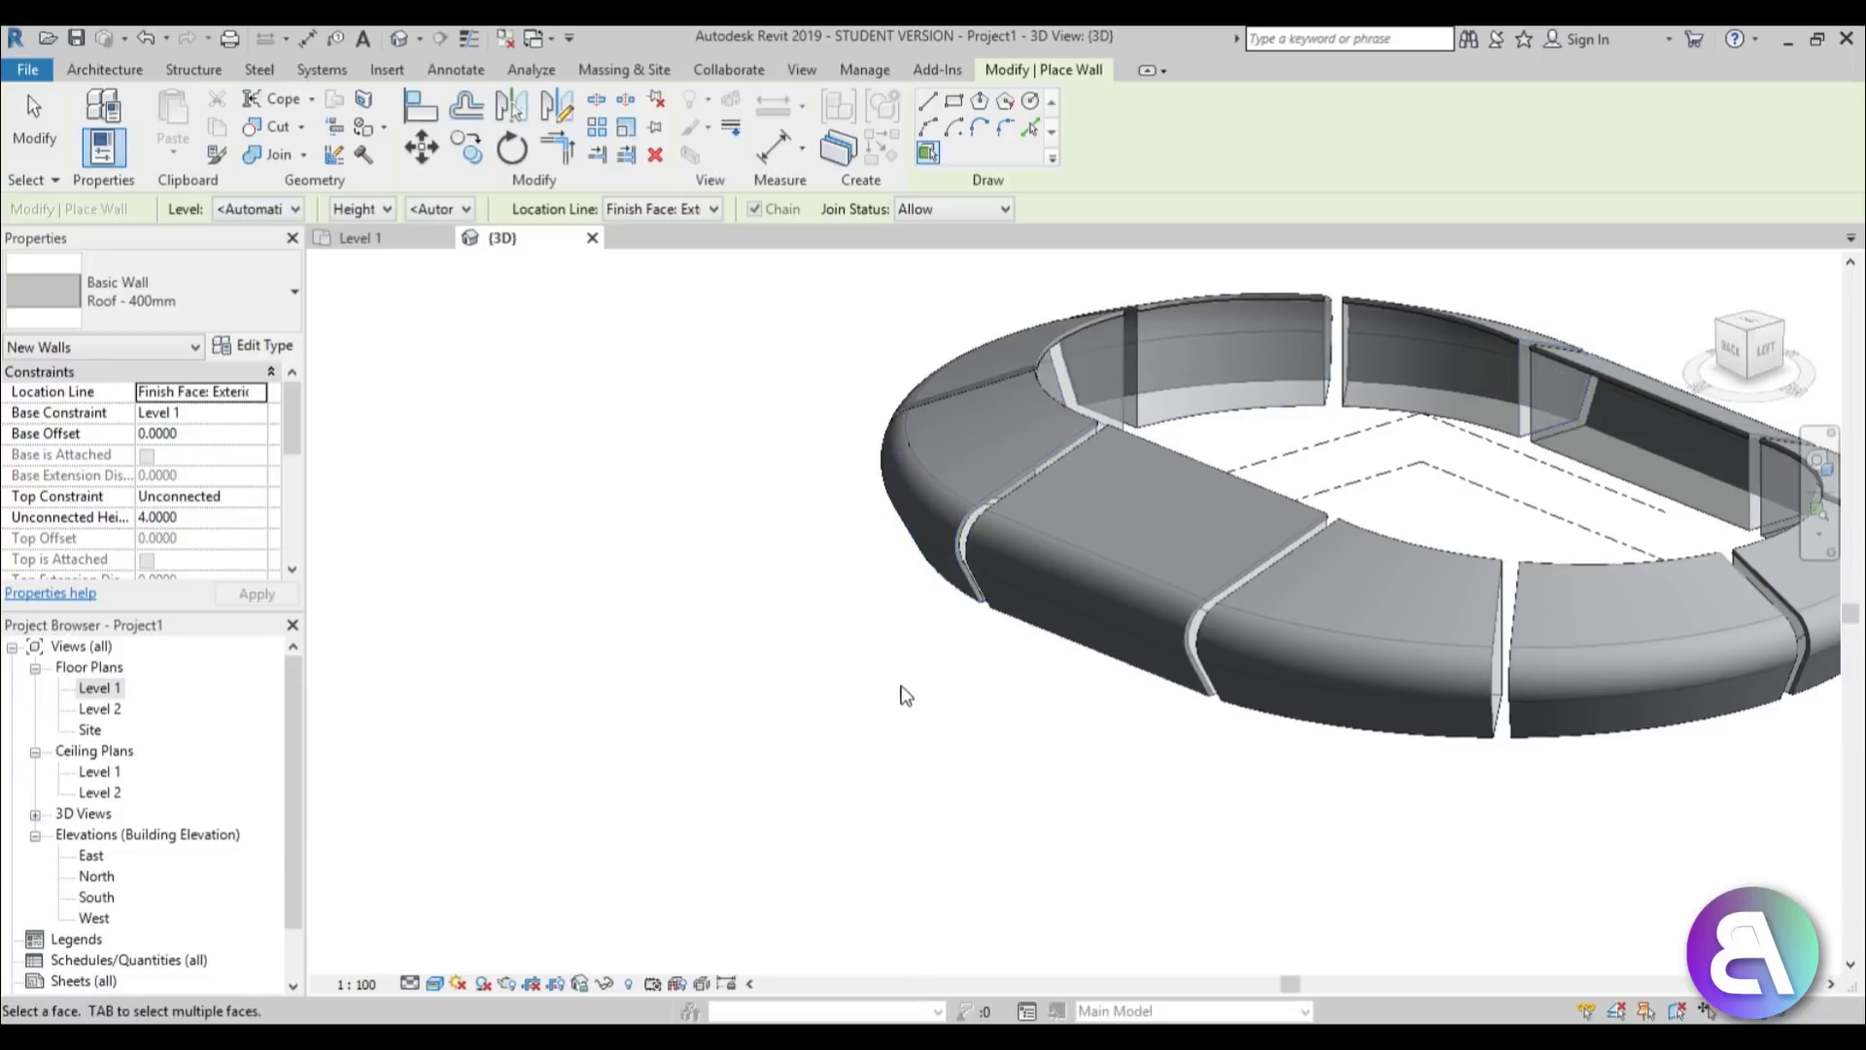
Turn on shadows in the 3D view and inspect the wall-covered ring from several angles.
shift+middle_drag(900, 687, 506, 627)
shift+middle_drag(1263, 661, 875, 753)
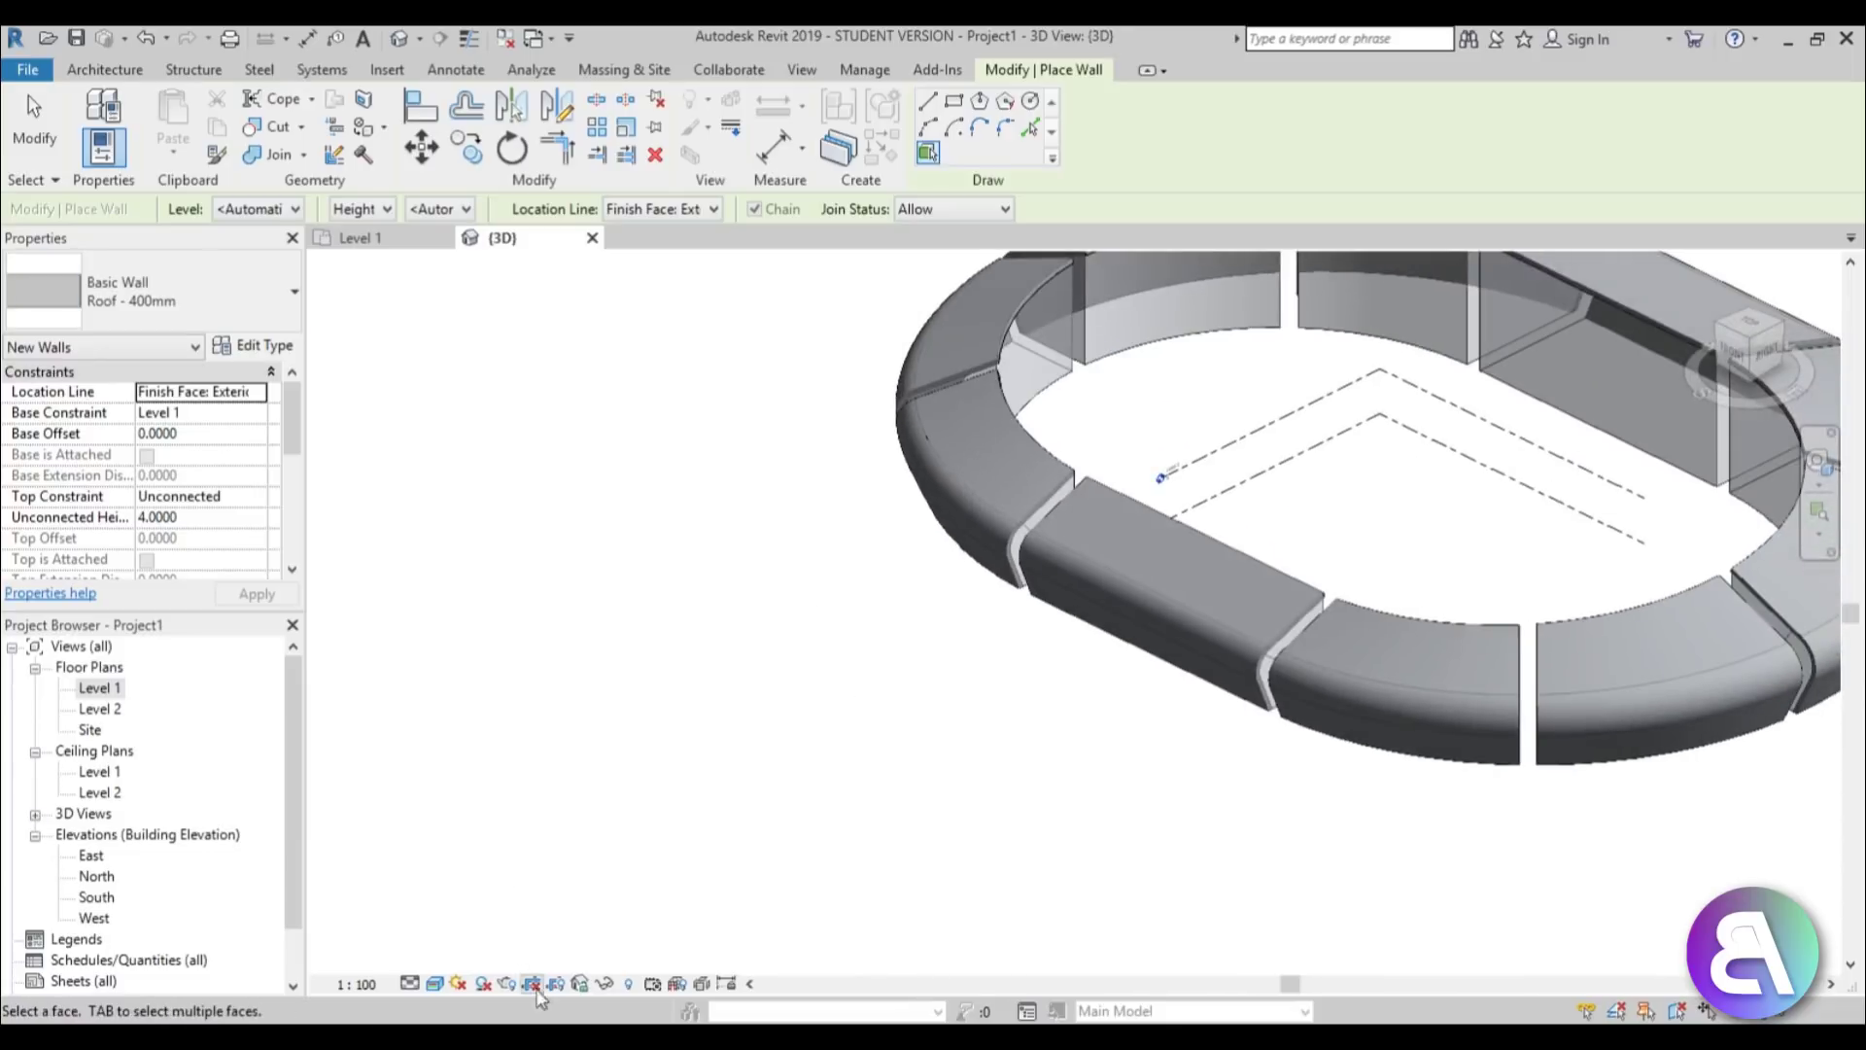
click(481, 989)
middle_drag(1102, 692, 1005, 504)
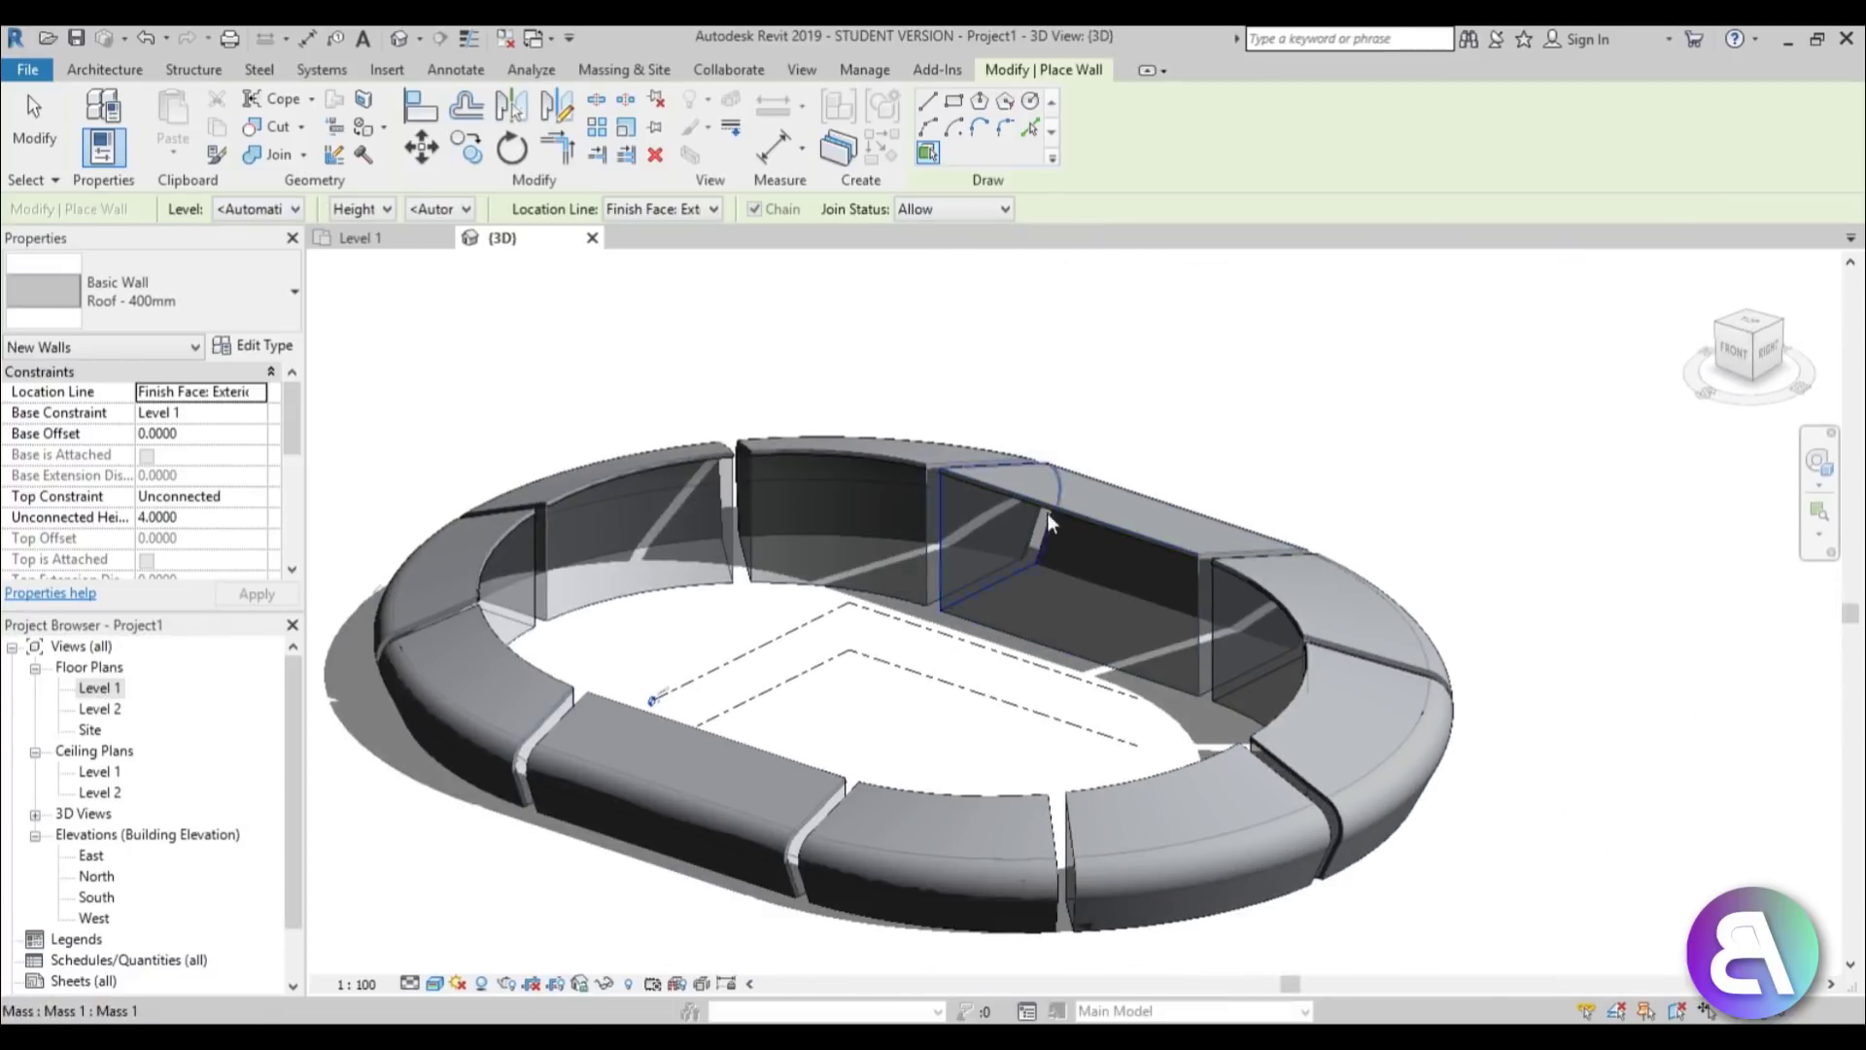
scroll(1048, 512, down, 1)
mouse_move(998, 661)
shift+middle_down()
mouse_move(979, 715)
mouse_move(971, 673)
shift+middle_up()
scroll(987, 663, up, 1)
scroll(956, 689, up, 1)
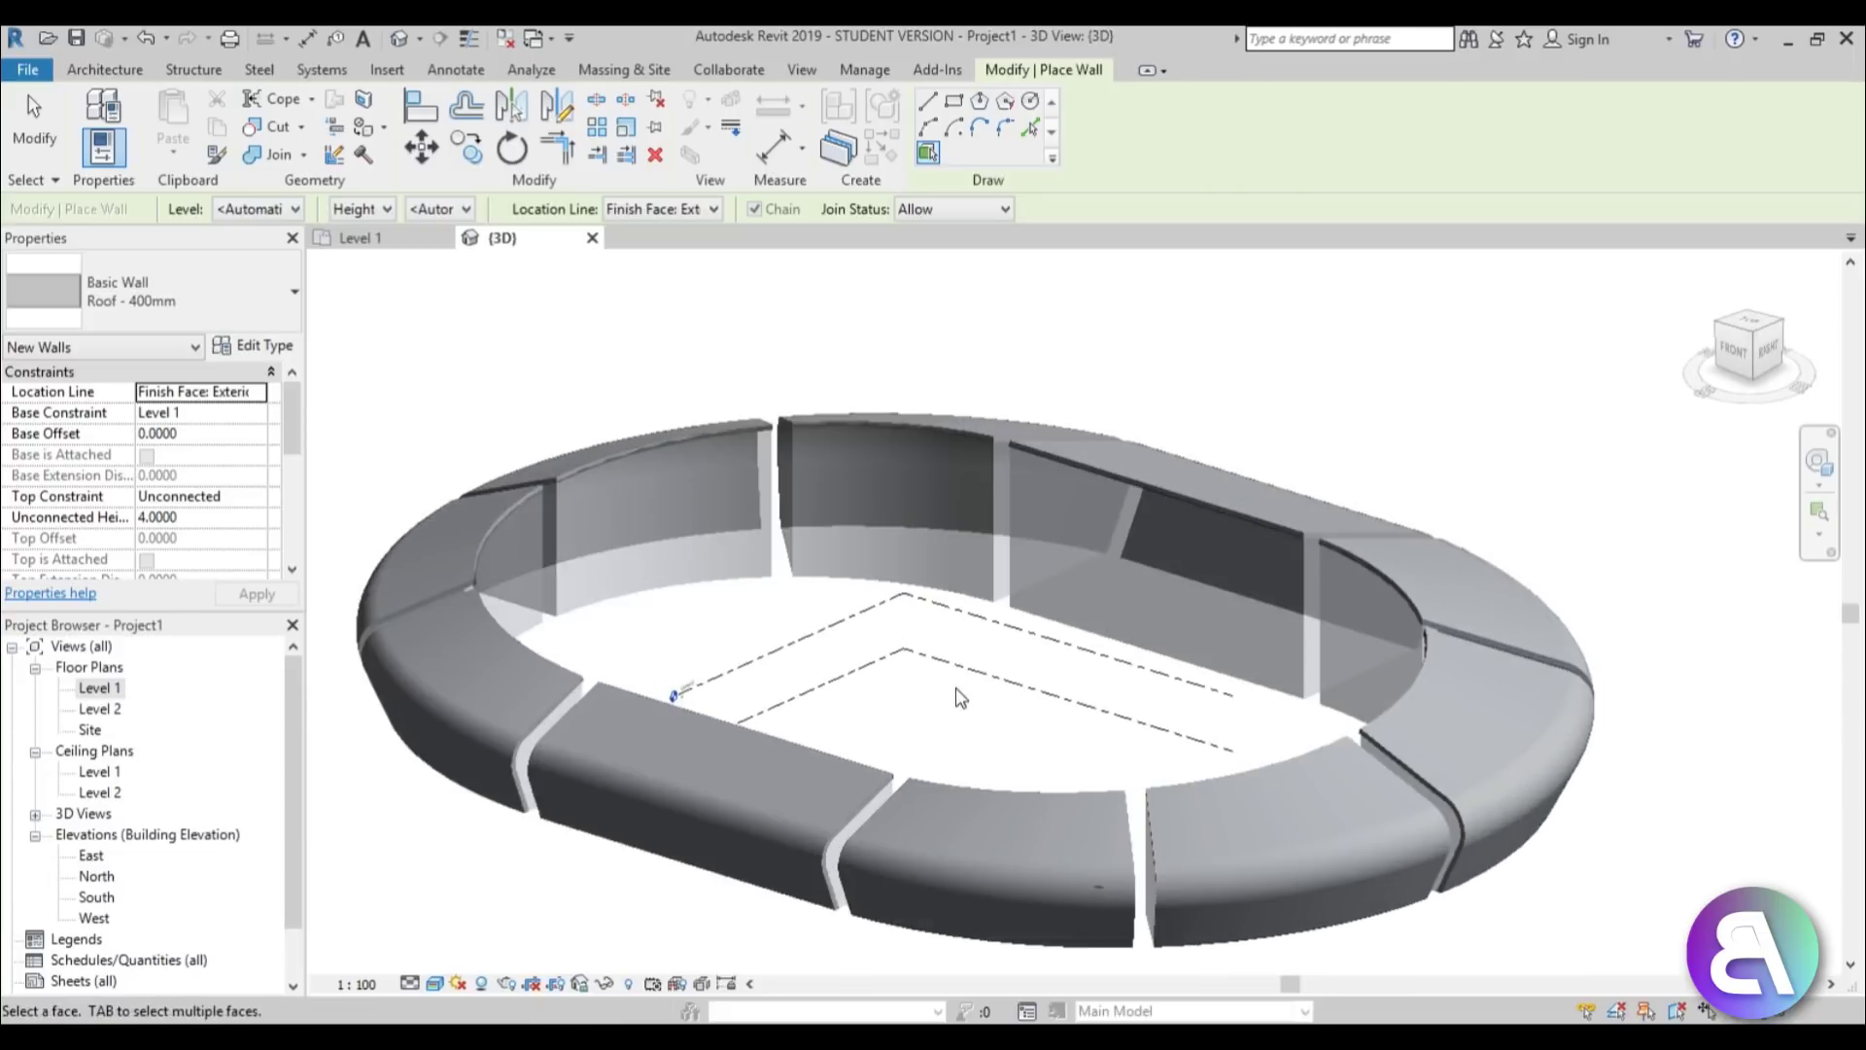